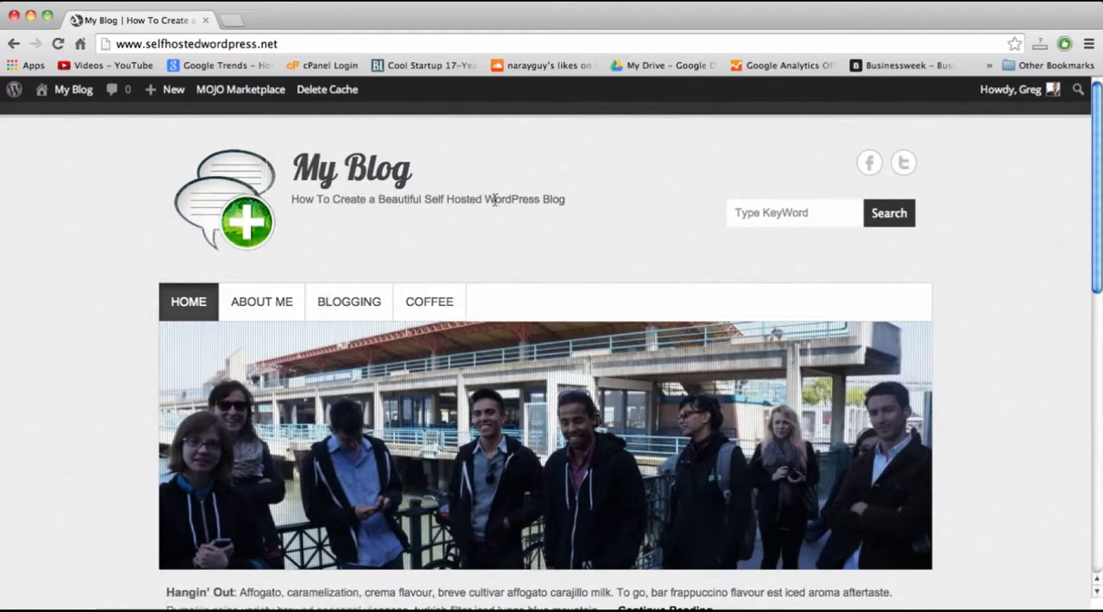
# Examine the demo blog's home page from the tagline and image slider down to the posts and footer.
pyautogui.doubleClick(496, 200)
pyautogui.doubleClick(554, 200)
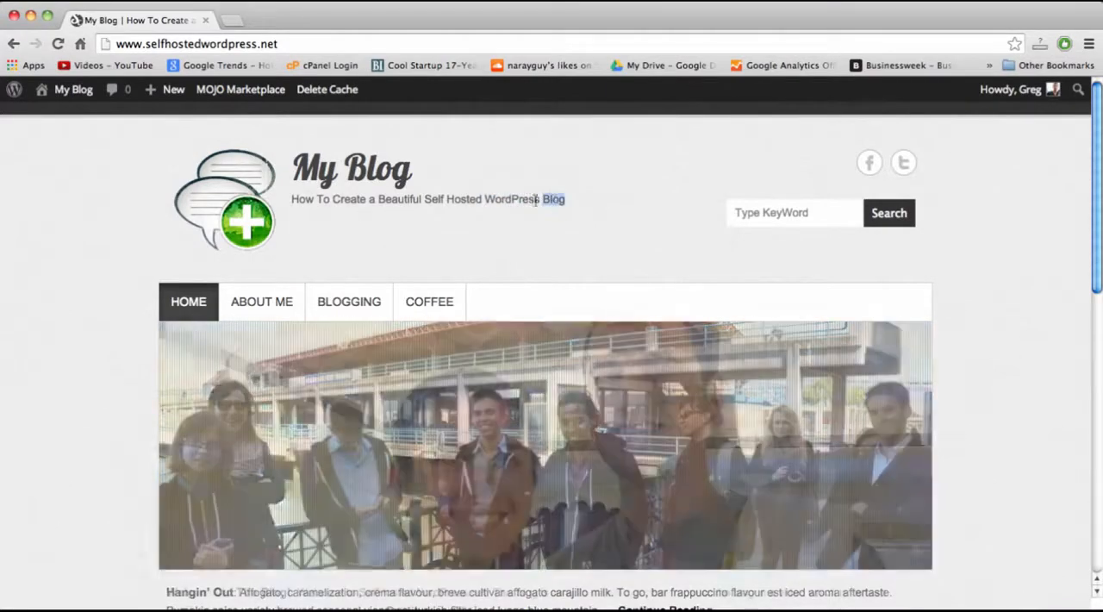
pyautogui.doubleClick(400, 200)
pyautogui.scroll(-3, 403, 200)
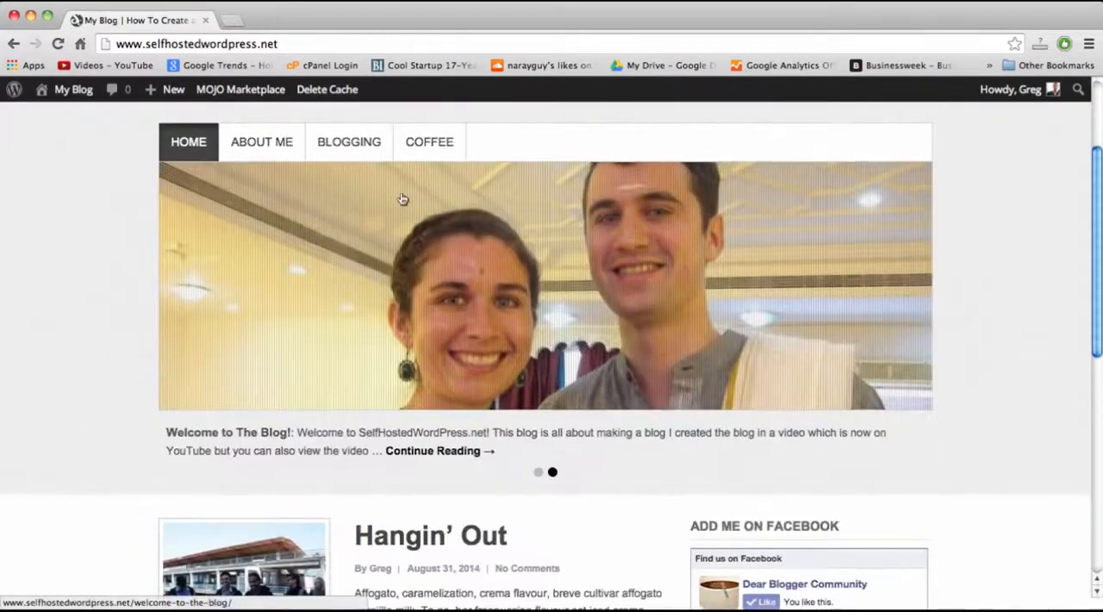
pyautogui.scroll(-10, 402, 199)
pyautogui.scroll(15, 401, 196)
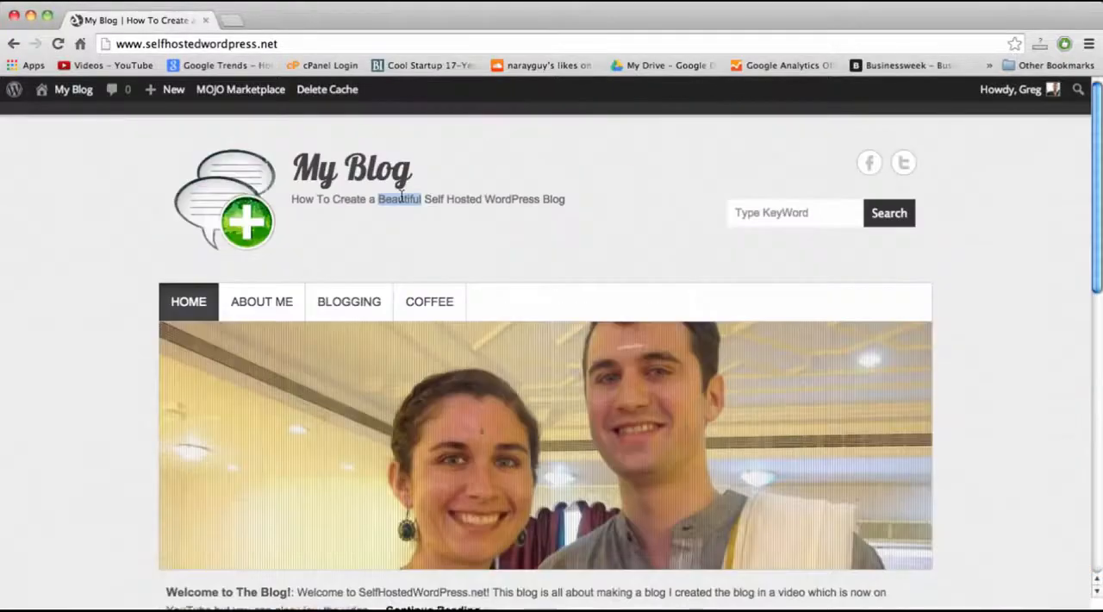
pyautogui.scroll(-10, 402, 197)
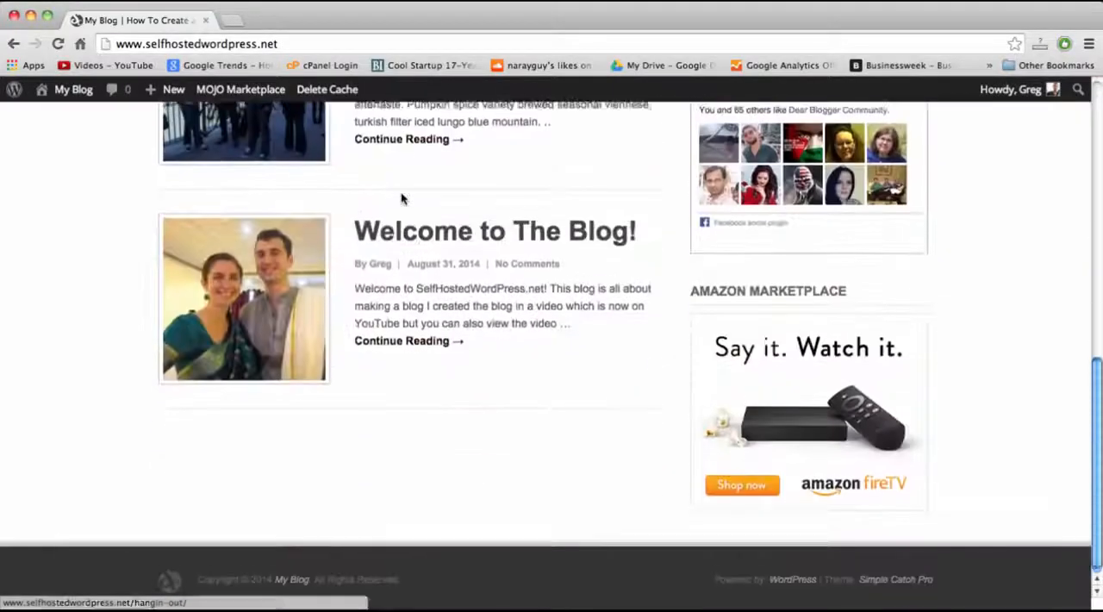
pyautogui.scroll(15, 401, 198)
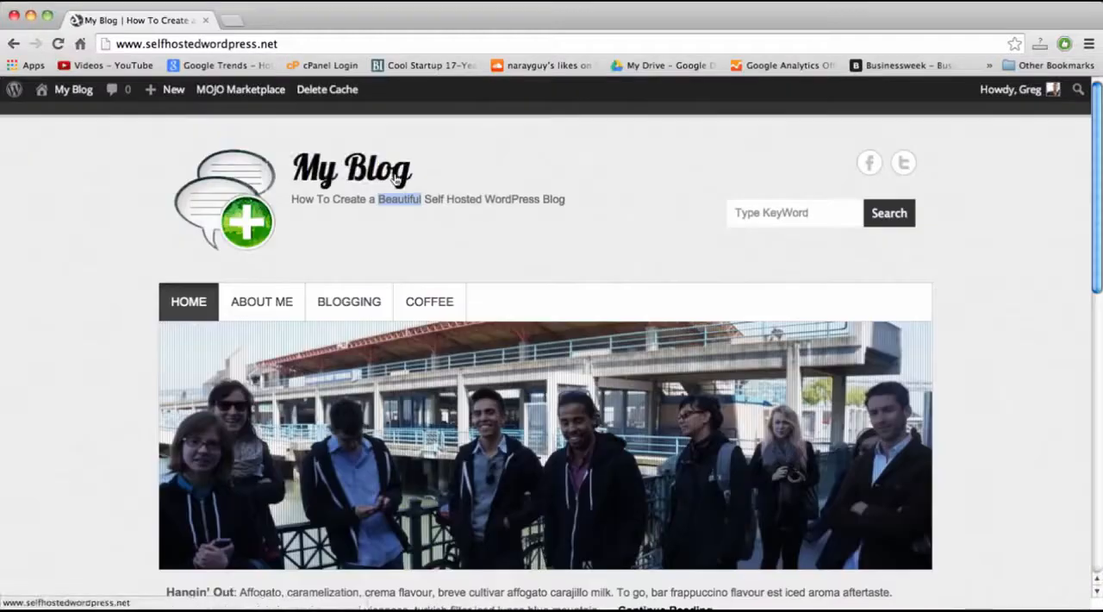
# Look over the "Self Hosted" wording in the blog's tagline and the home page content below it.
pyautogui.doubleClick(463, 202)
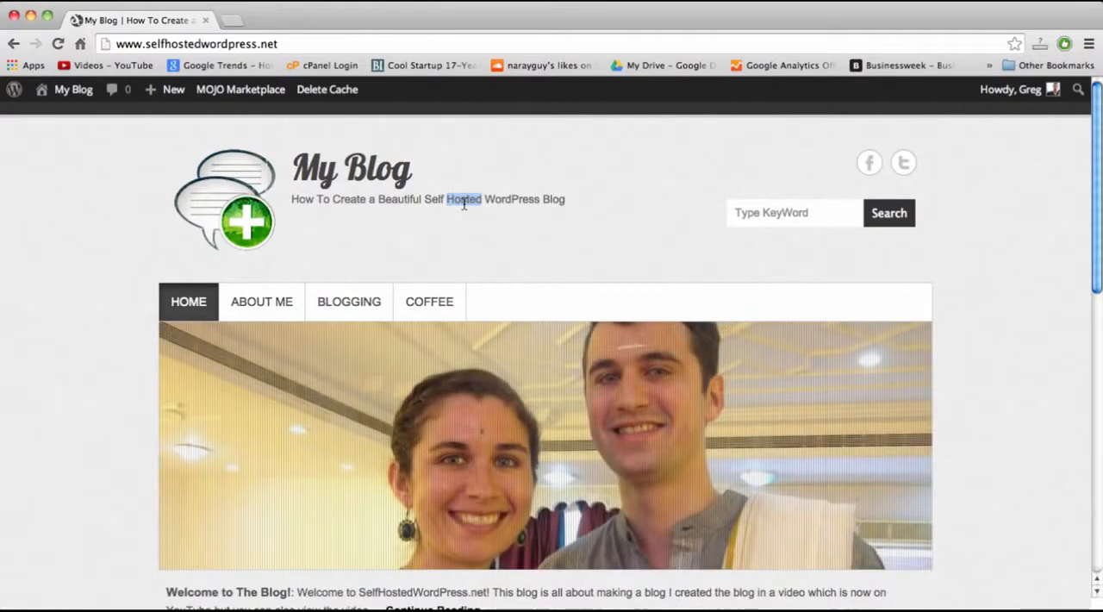
pyautogui.scroll(-5, 464, 204)
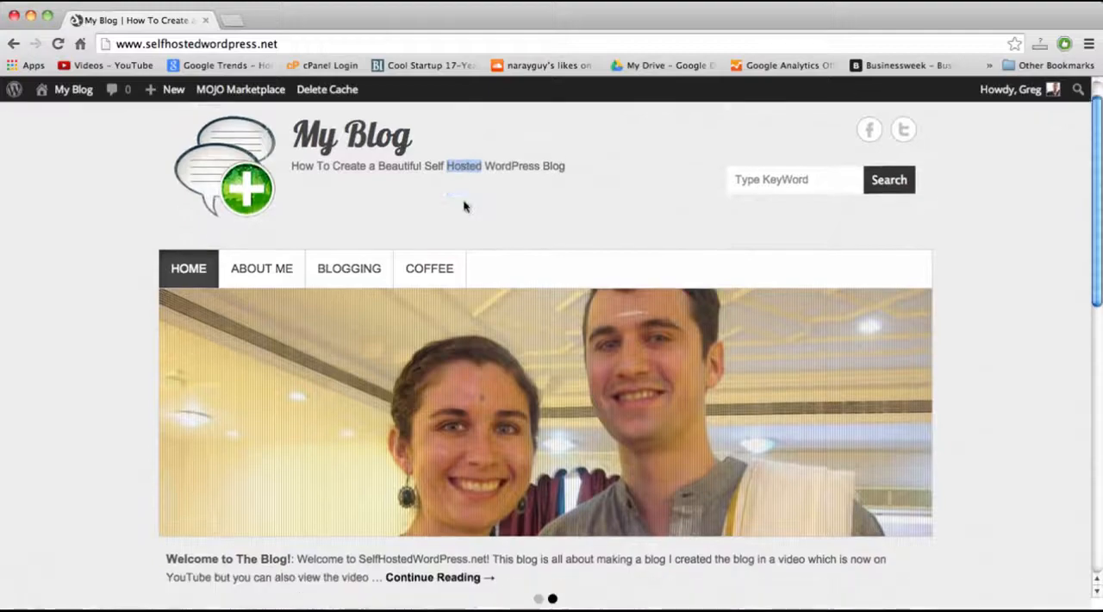
pyautogui.scroll(-2, 464, 207)
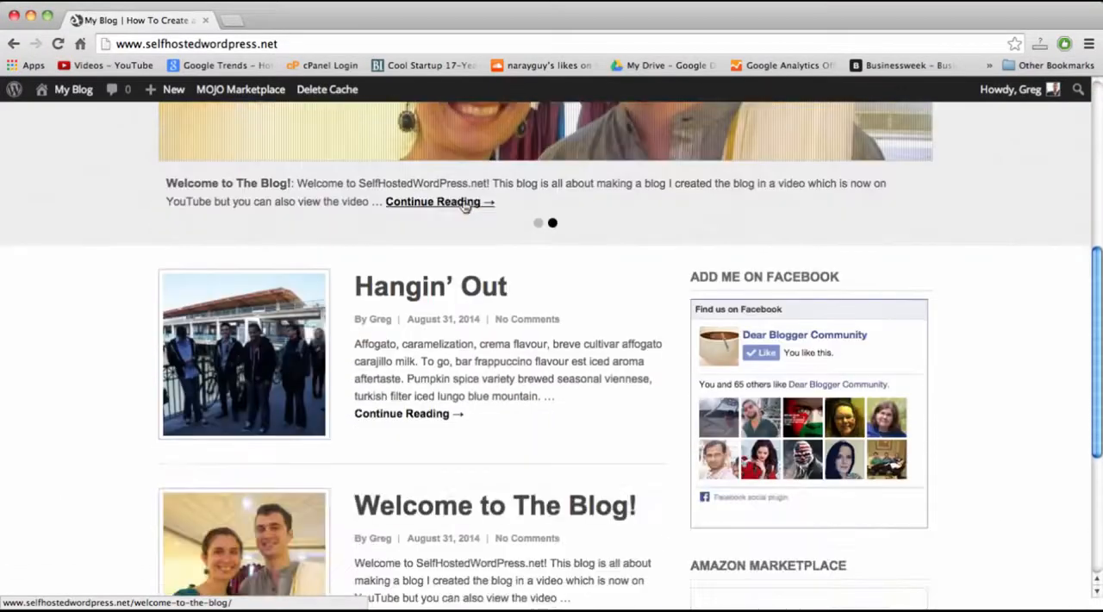
pyautogui.scroll(-3, 464, 204)
pyautogui.scroll(-2, 463, 207)
pyautogui.scroll(10, 465, 207)
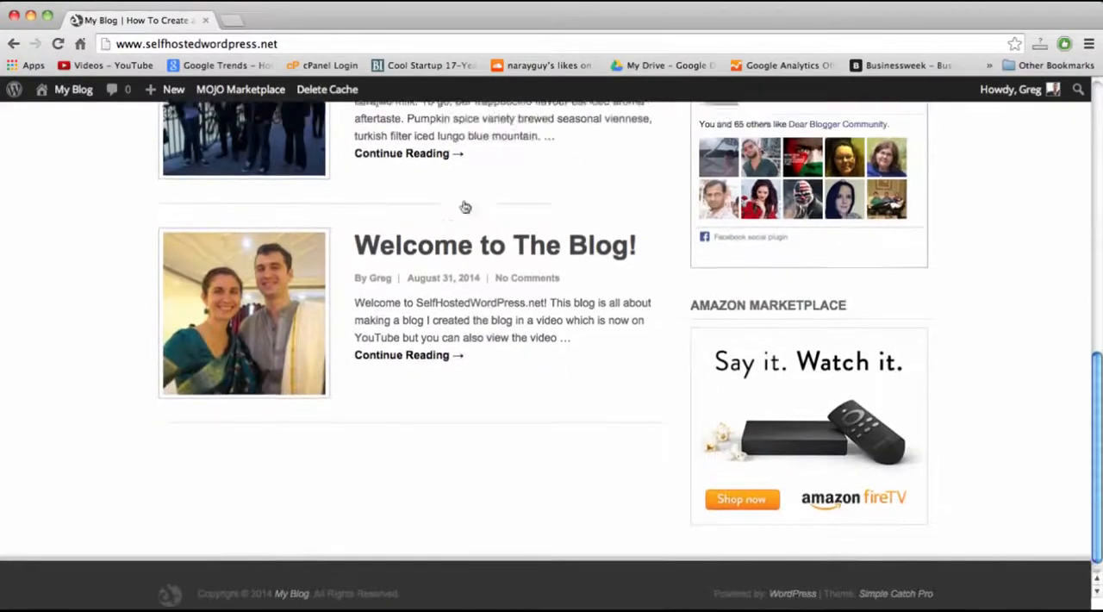
pyautogui.click(482, 200)
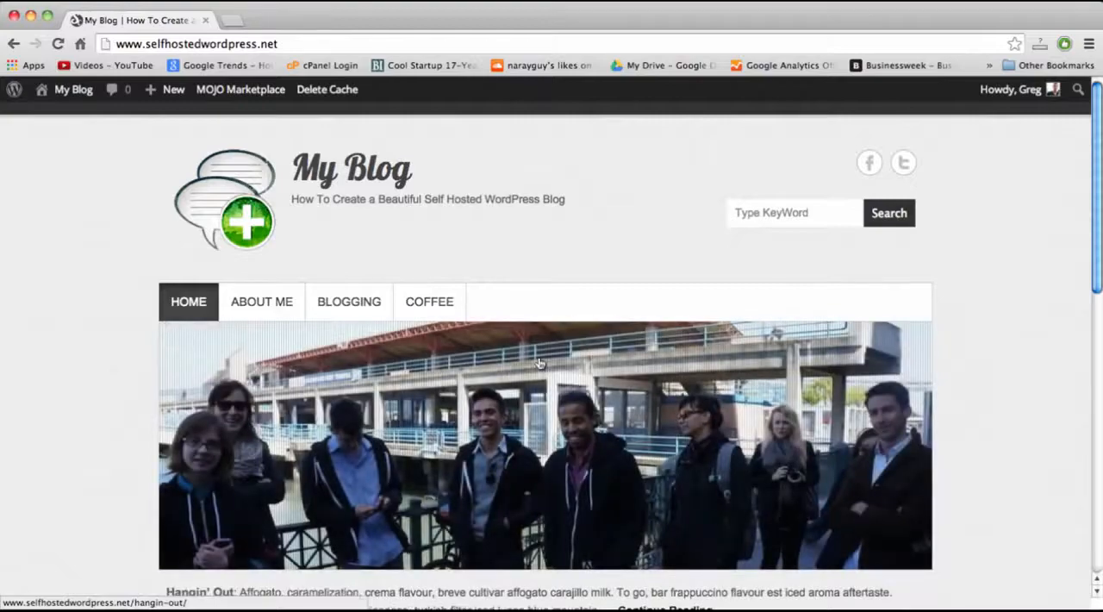
# Review the "Hangin' Out" post excerpt and the Facebook and Amazon sidebar blocks, and return to the blog's header.
pyautogui.scroll(-10, 540, 363)
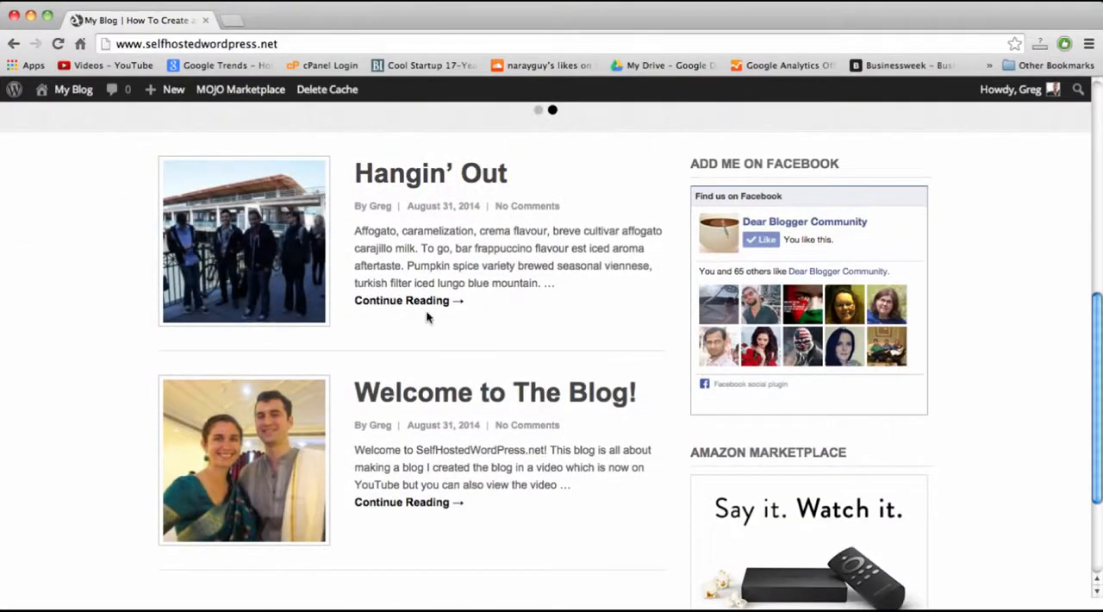
pyautogui.doubleClick(498, 284)
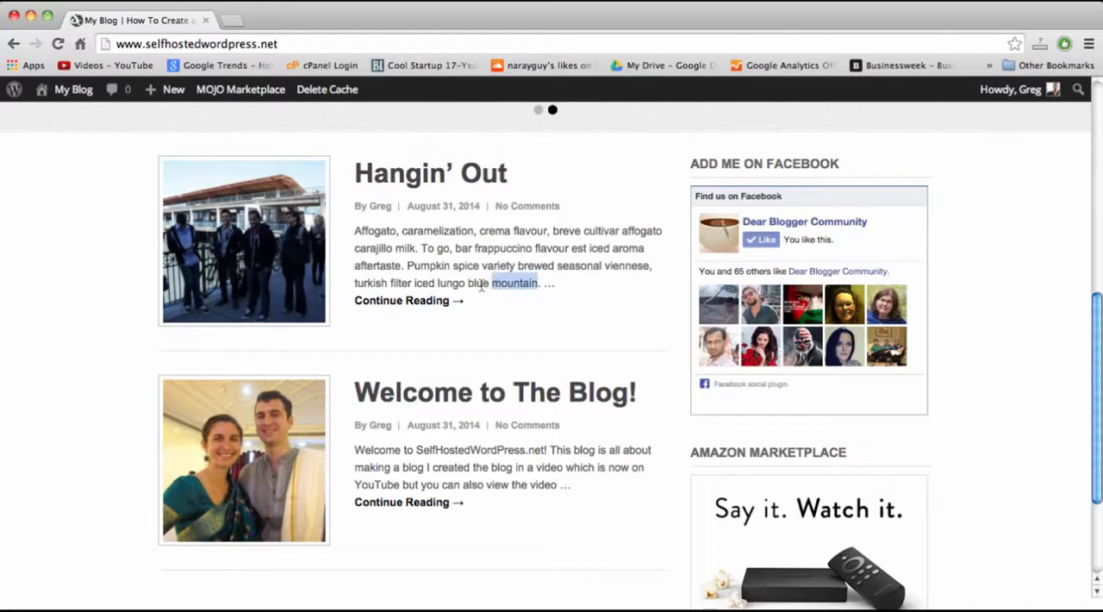
pyautogui.doubleClick(481, 286)
pyautogui.doubleClick(506, 285)
pyautogui.click(506, 287)
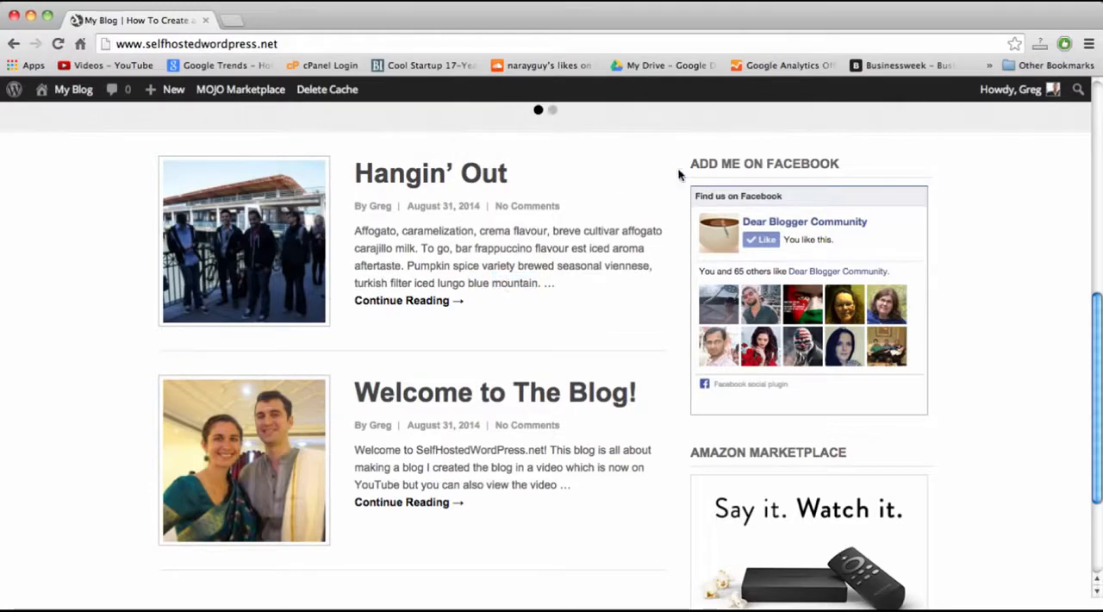
pyautogui.scroll(6, 714, 192)
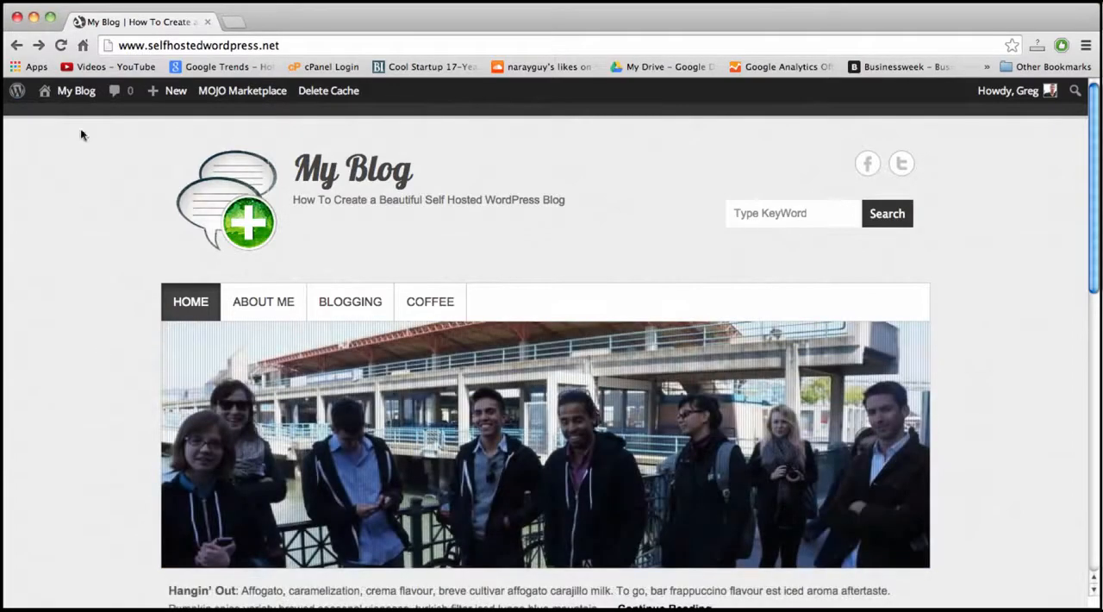
pyautogui.click(78, 90)
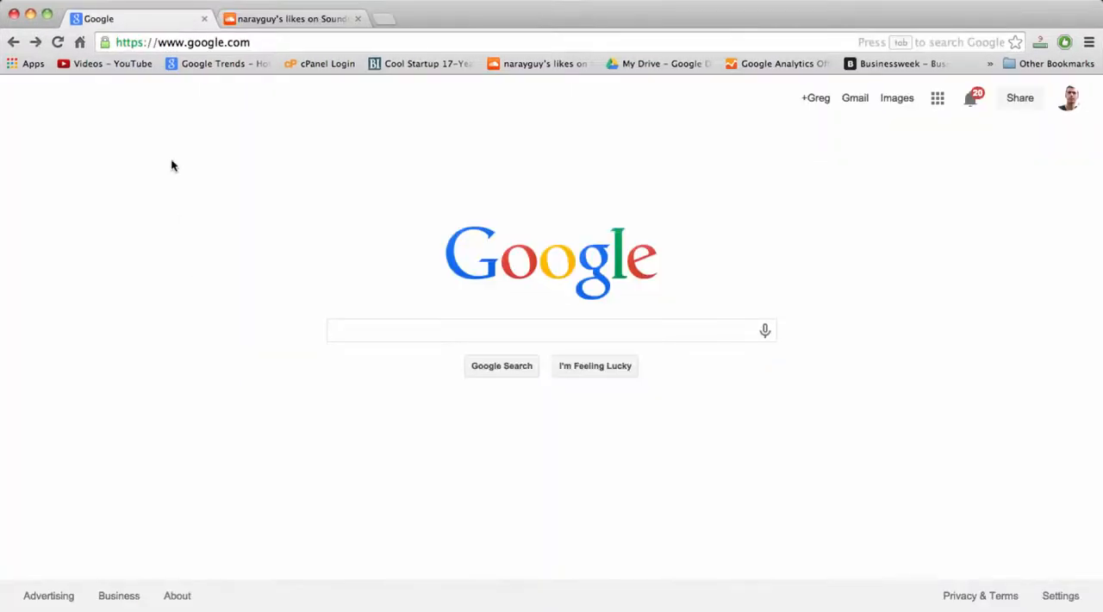
# Go to hostgator.com and open its Web Hosting plans page.
pyautogui.click(194, 41)
pyautogui.write('hostgator.com')
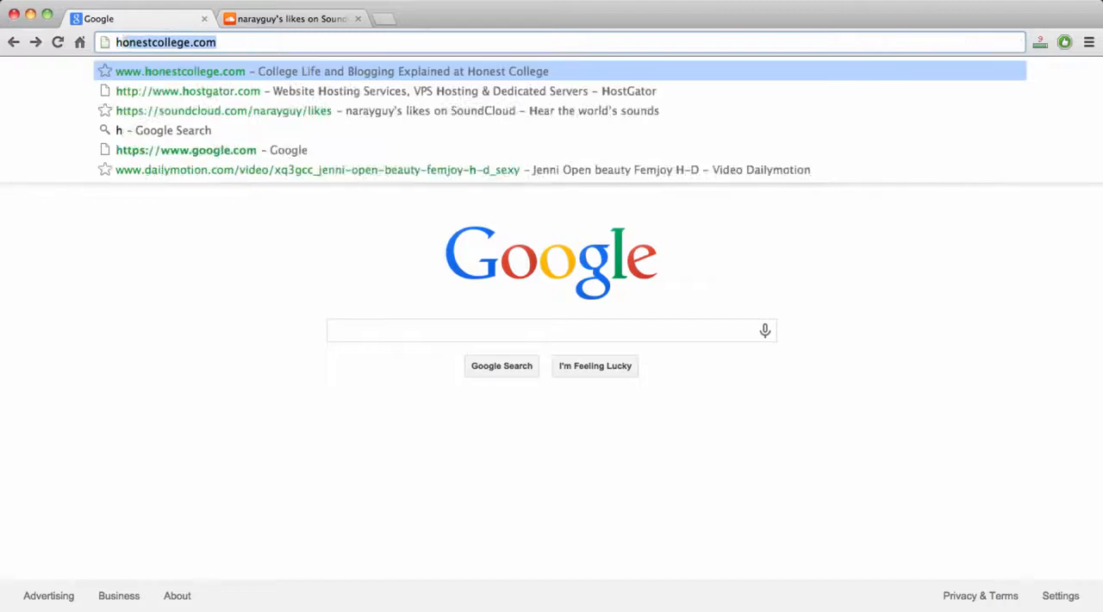
pyautogui.press('Return')
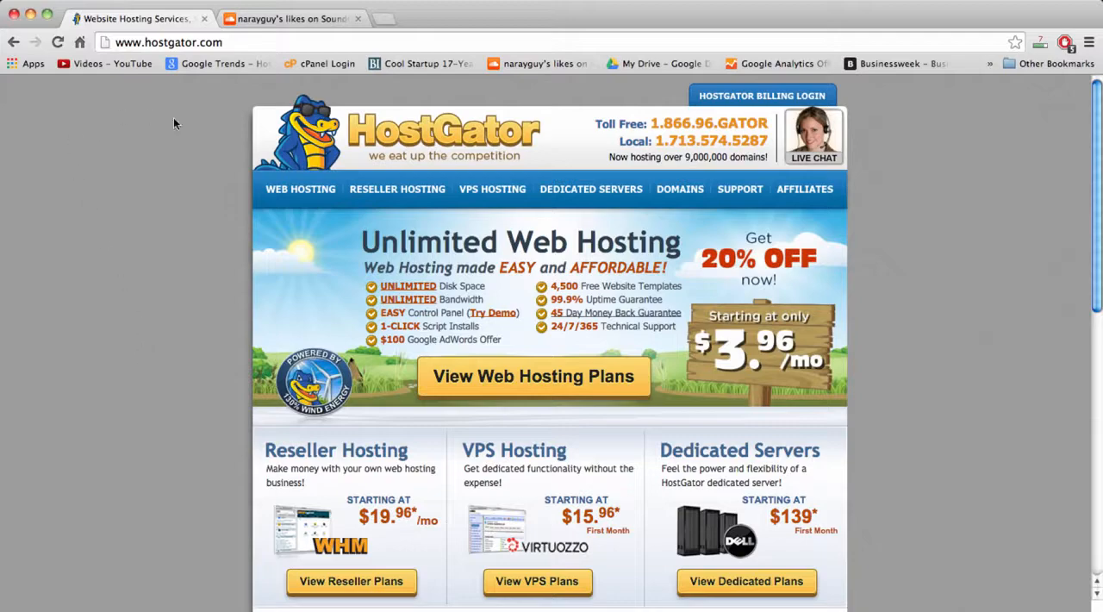
pyautogui.click(301, 192)
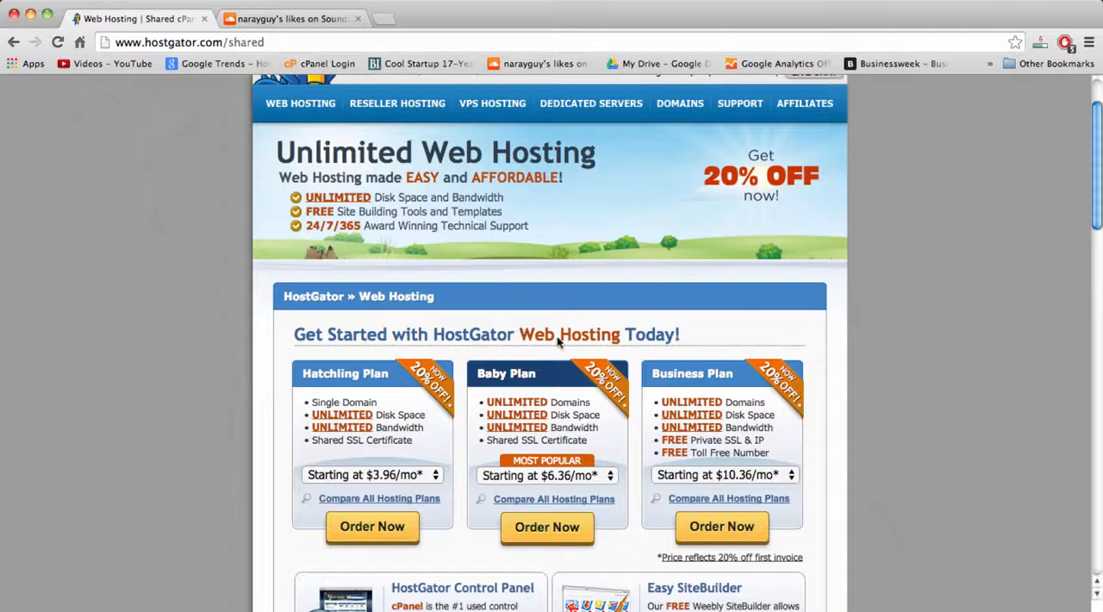
# Look at viperchill.com in a new tab and the open SoundCloud page as site examples, and return to the HostGator plans.
pyautogui.doubleClick(553, 404)
pyautogui.click(384, 19)
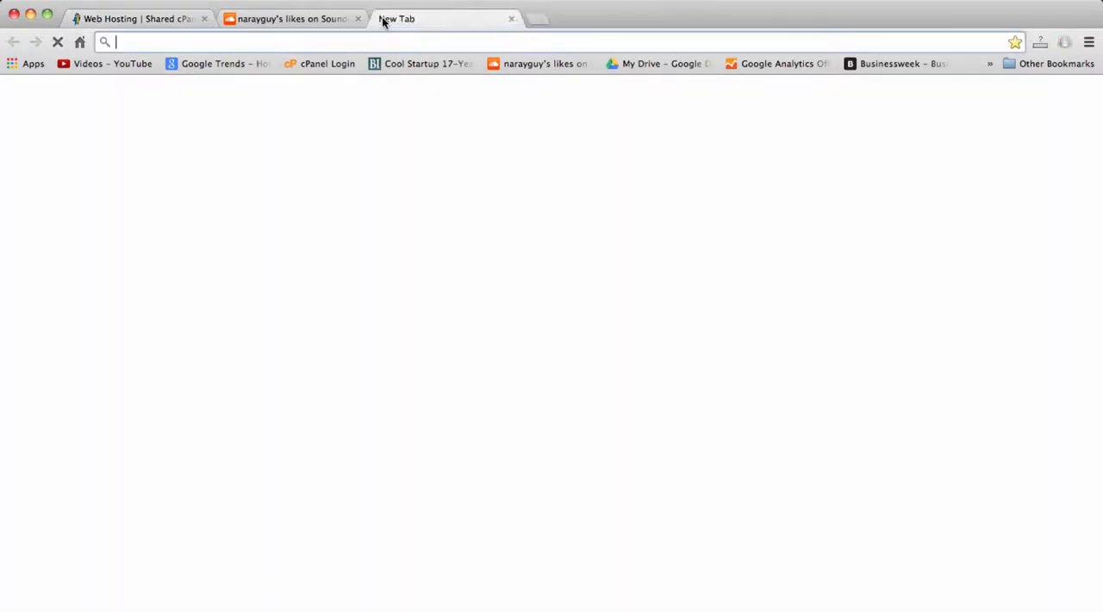
pyautogui.write('viper')
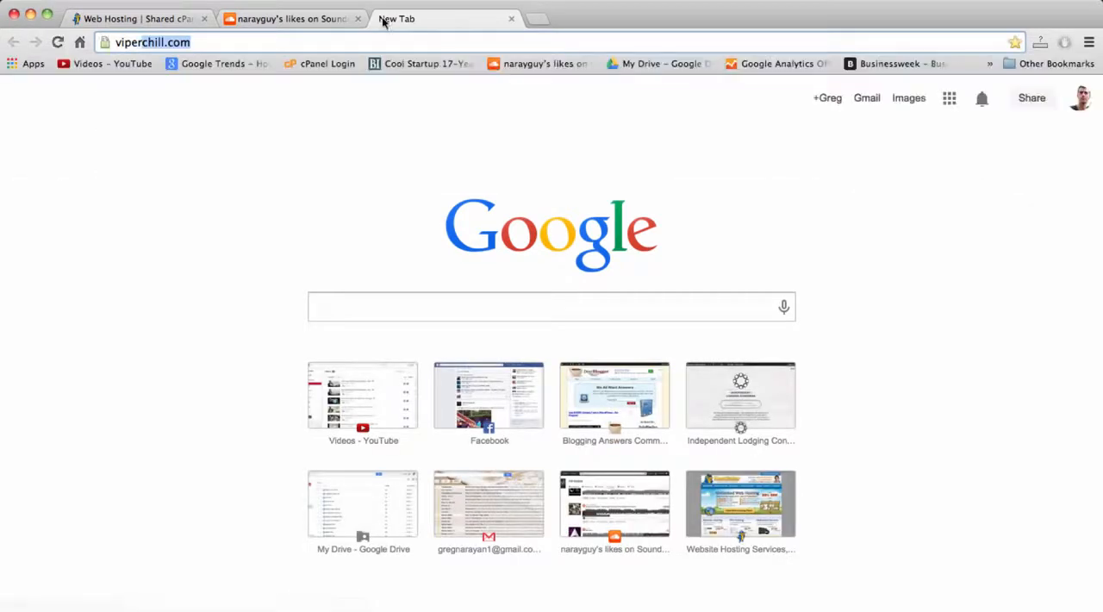
pyautogui.press('Return')
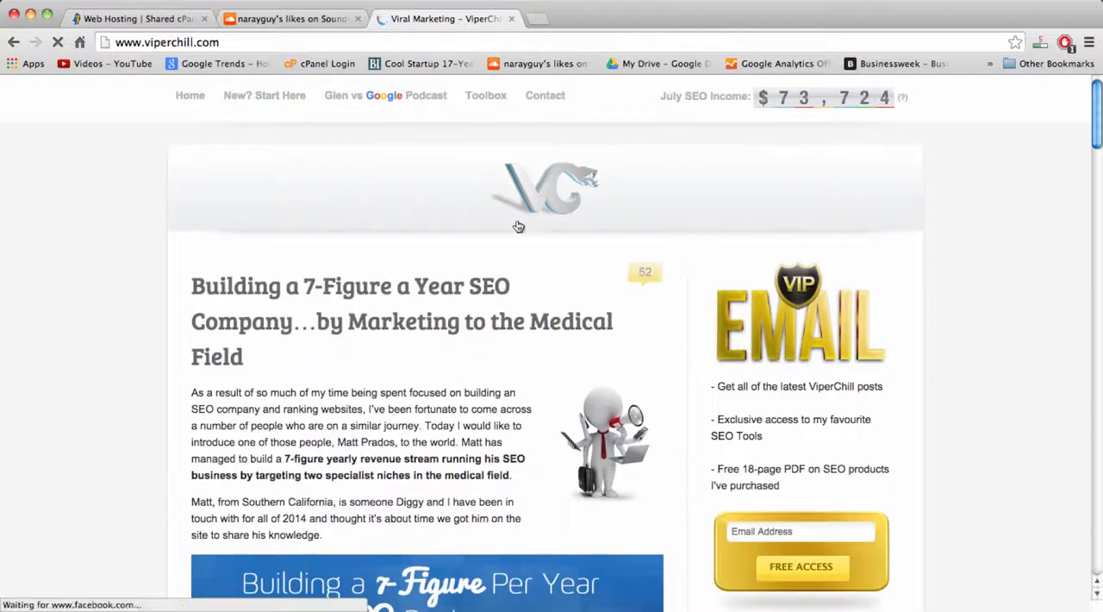
pyautogui.click(287, 25)
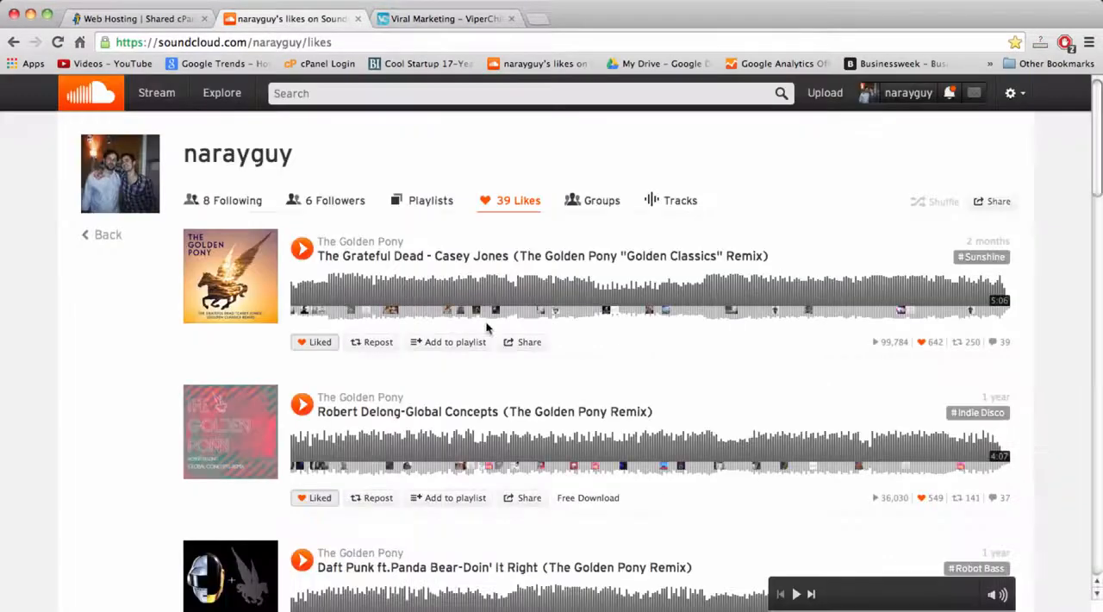
pyautogui.click(141, 18)
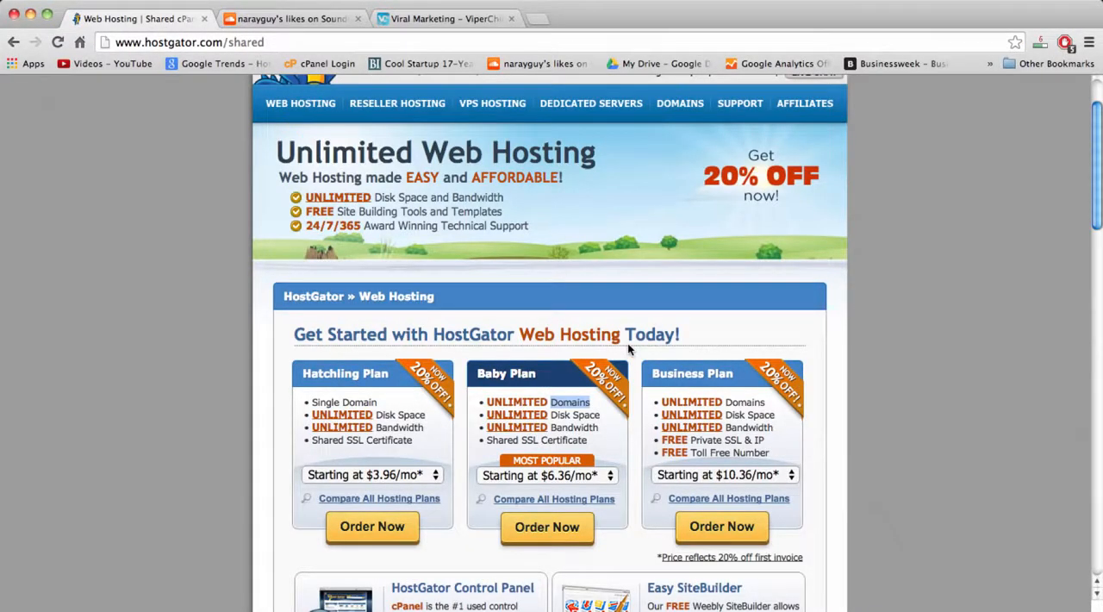
# Examine the Baby Plan's features: domains, disk space, bandwidth and shared SSL certificate.
pyautogui.doubleClick(552, 403)
pyautogui.click(557, 424)
pyautogui.doubleClick(559, 407)
pyautogui.click(557, 418)
pyautogui.doubleClick(558, 414)
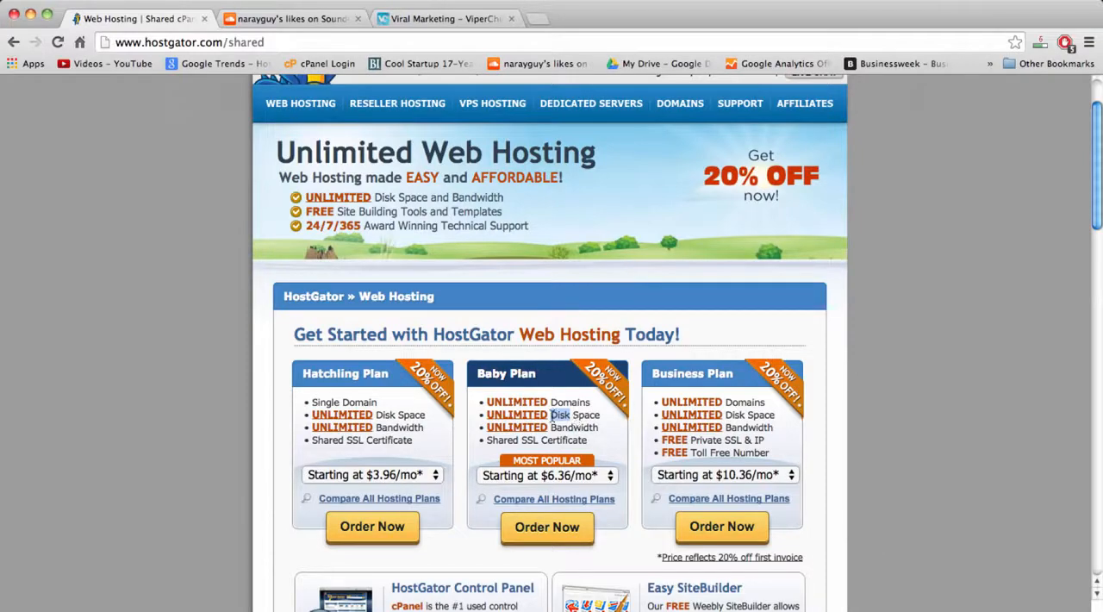
pyautogui.click(574, 417)
pyautogui.doubleClick(554, 429)
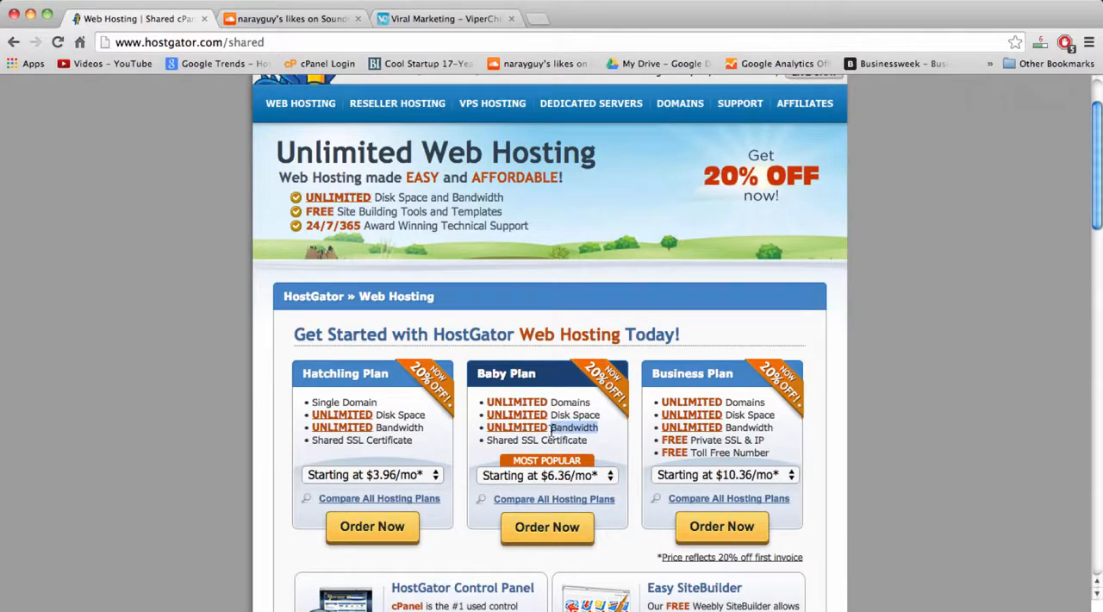
pyautogui.click(562, 431)
pyautogui.doubleClick(562, 430)
pyautogui.click(527, 440)
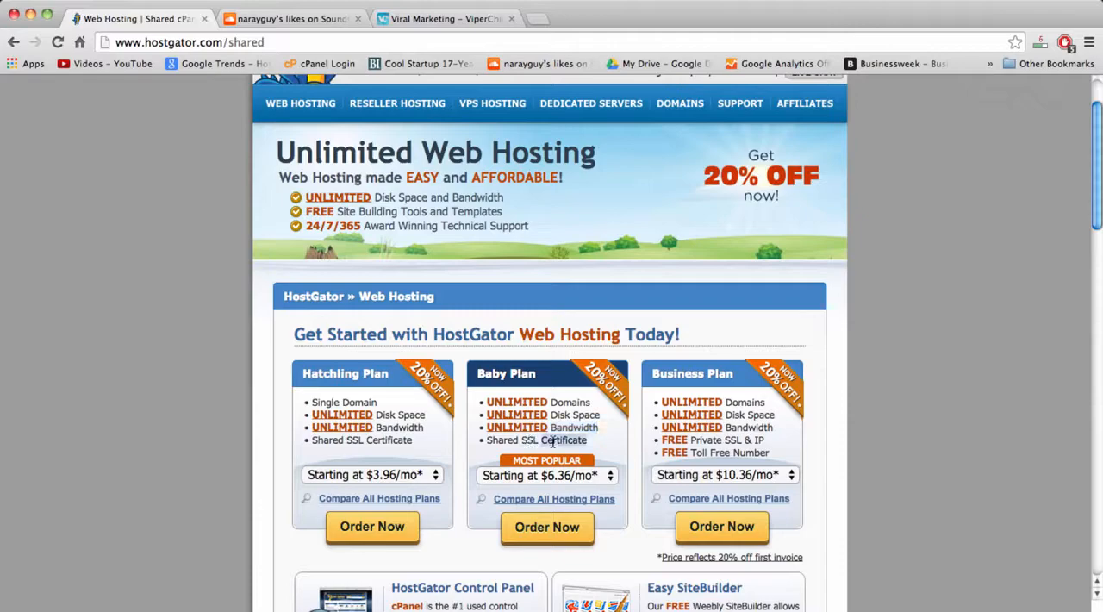
pyautogui.tripleClick(553, 440)
pyautogui.doubleClick(530, 440)
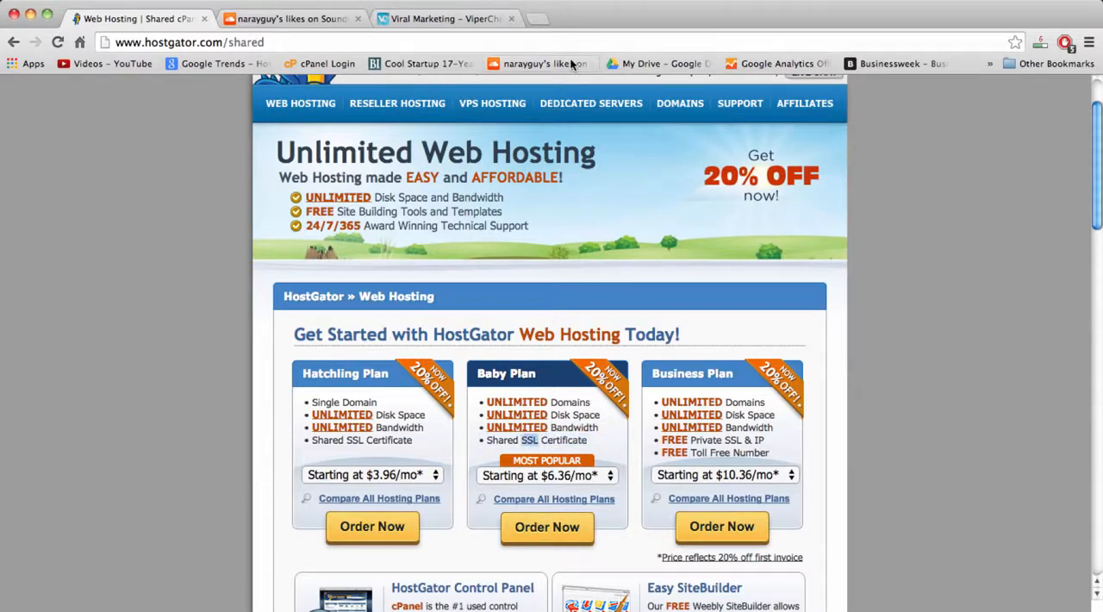
# Search Google in a new tab for "what is ssl certificate" and read the definition in the results.
pyautogui.click(537, 18)
pyautogui.write('wha')
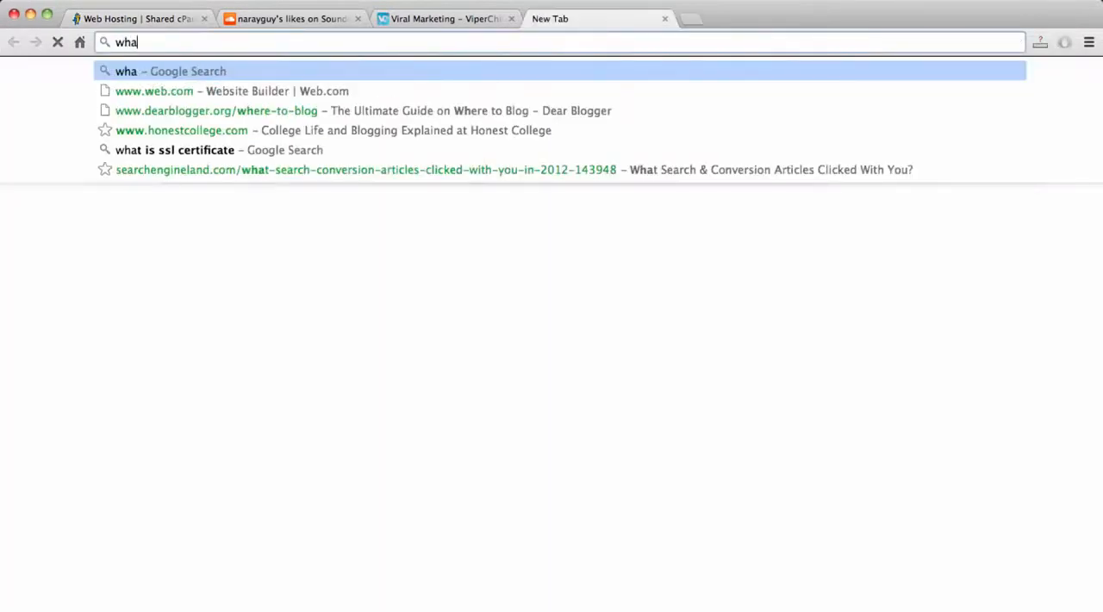
pyautogui.write('t o')
pyautogui.press('BackSpace')
pyautogui.press('BackSpace')
pyautogui.write('is')
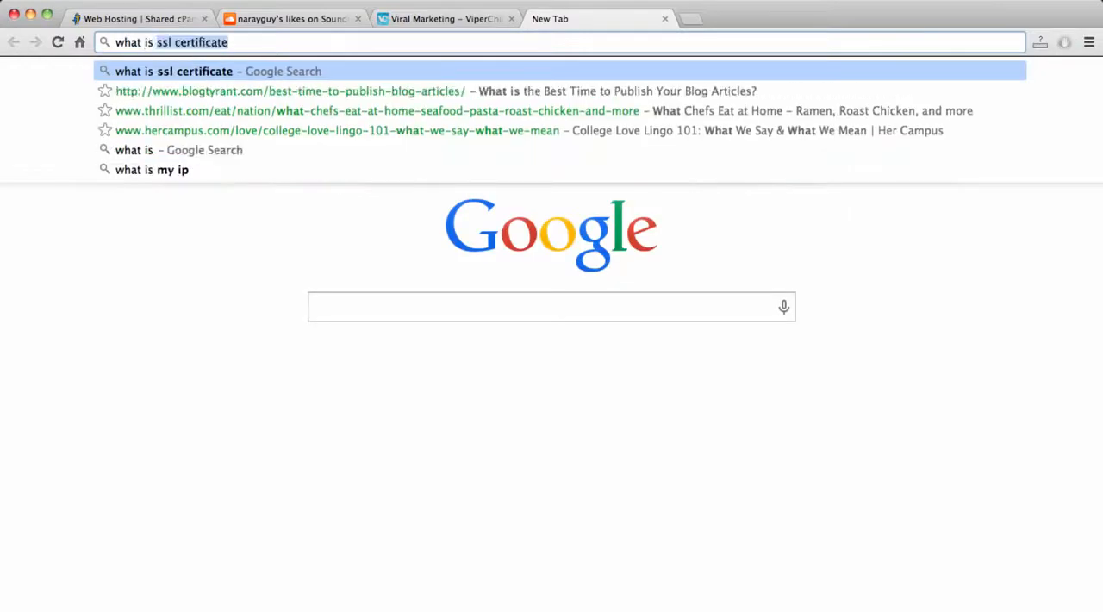
pyautogui.press('Return')
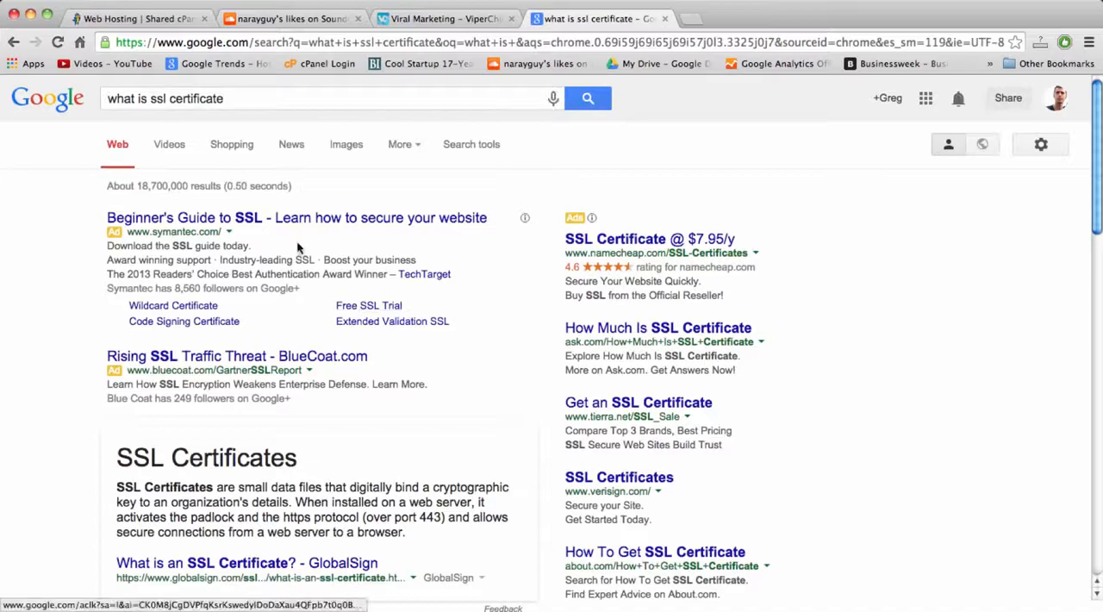
pyautogui.scroll(-3, 294, 435)
pyautogui.scroll(-2, 294, 435)
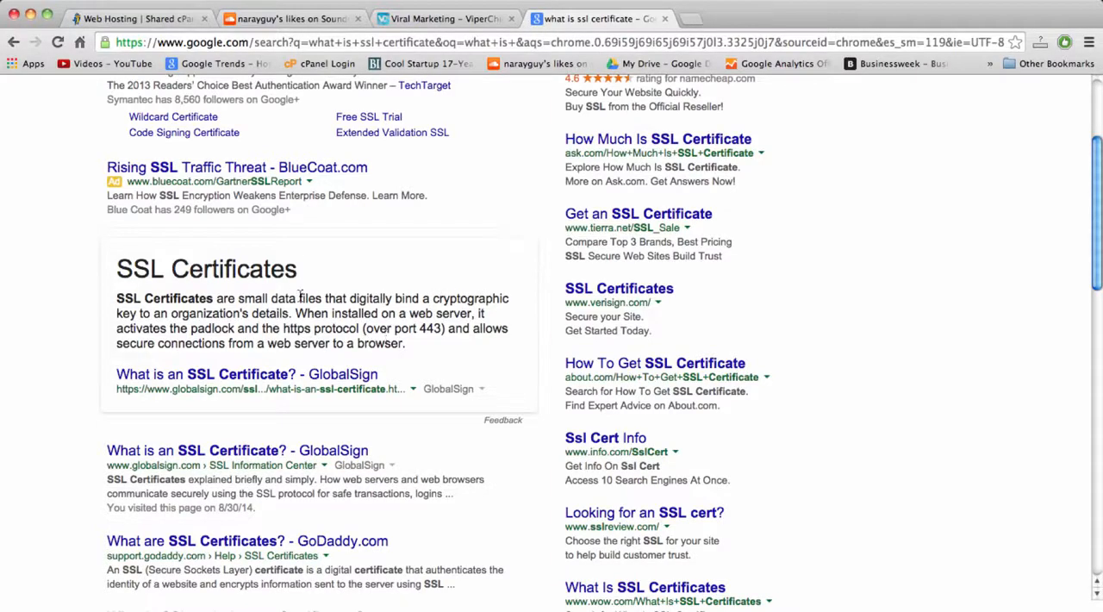
# Open twitter.com in a new tab and inspect its secure https address.
pyautogui.click(694, 18)
pyautogui.write('tw')
pyautogui.press('Return')
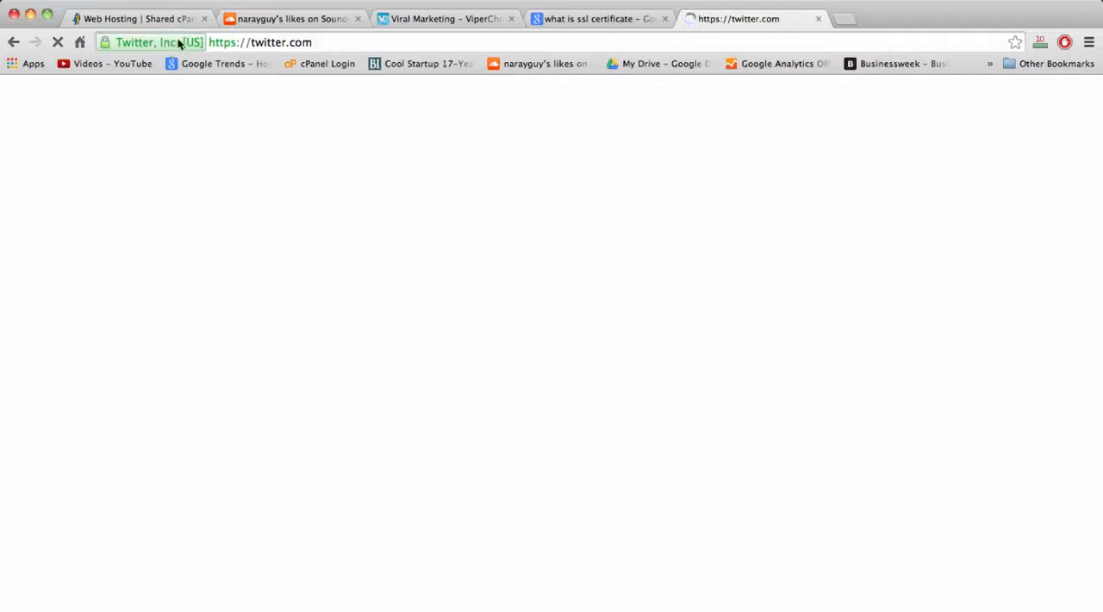
pyautogui.click(168, 43)
# Compare the Baby Plan's Shared SSL Certificate entry on HostGator with the Twitter page's secure connection.
pyautogui.click(141, 19)
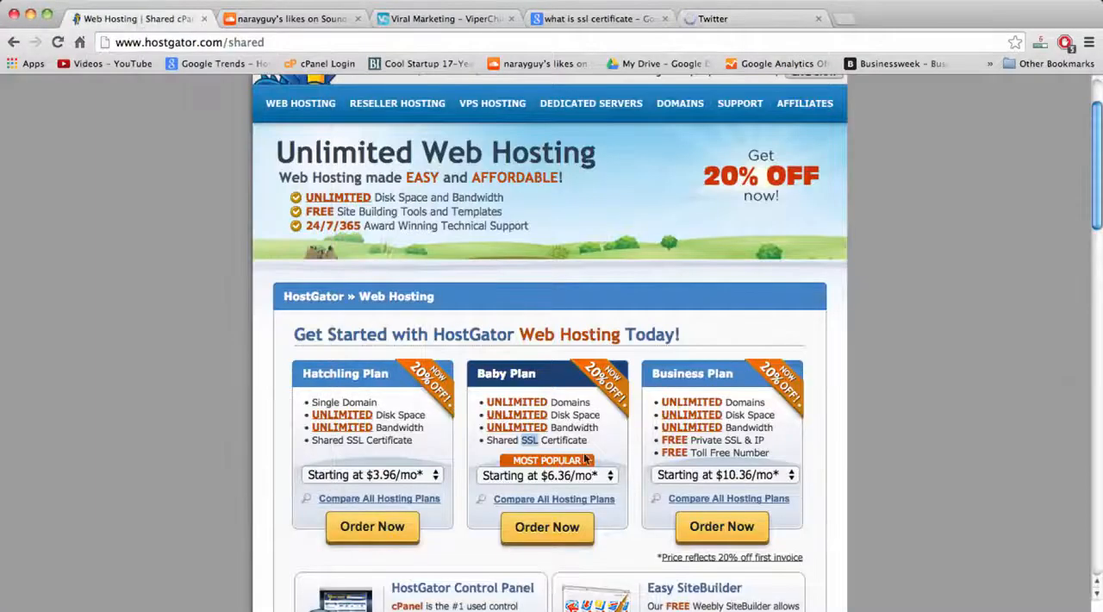
pyautogui.doubleClick(562, 440)
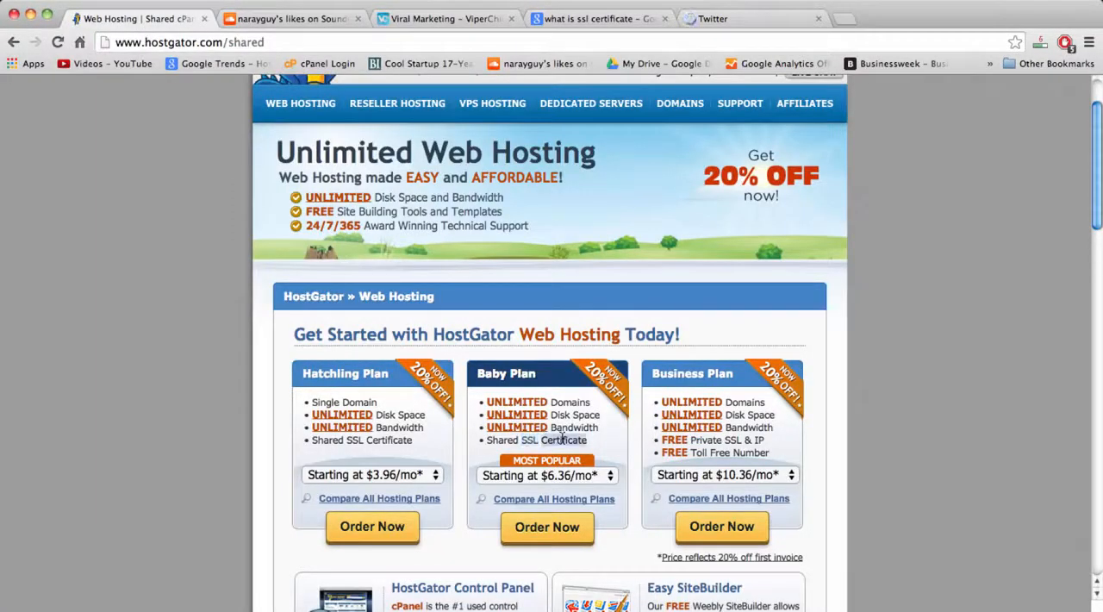
pyautogui.click(759, 18)
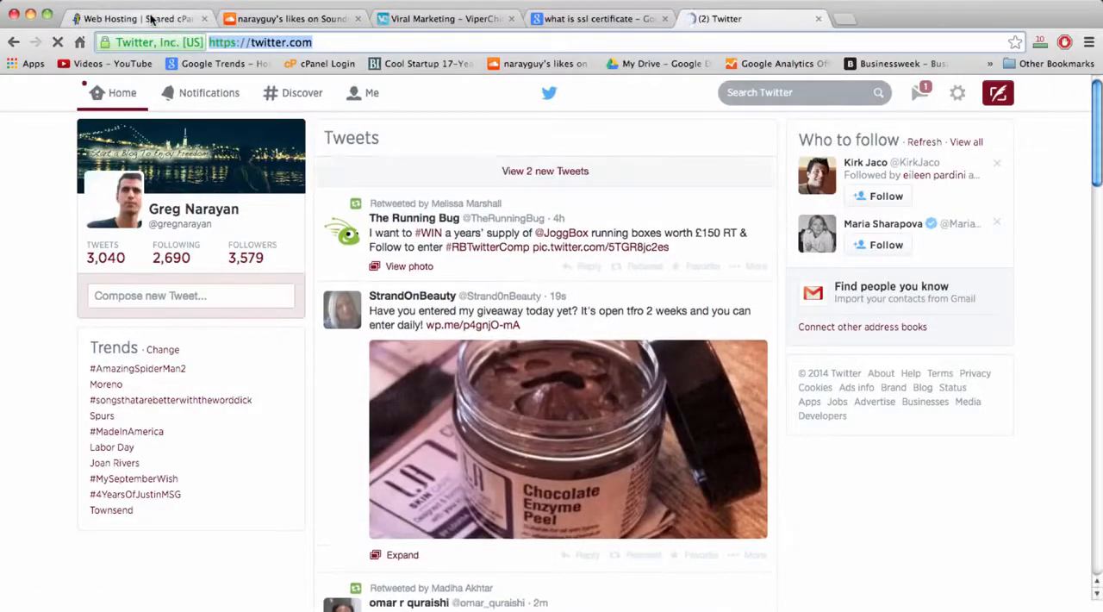
# Return to the HostGator plans and compare the Business Plan's private SSL, IP and toll-free number with the Baby Plan's shared SSL certificate.
pyautogui.click(441, 19)
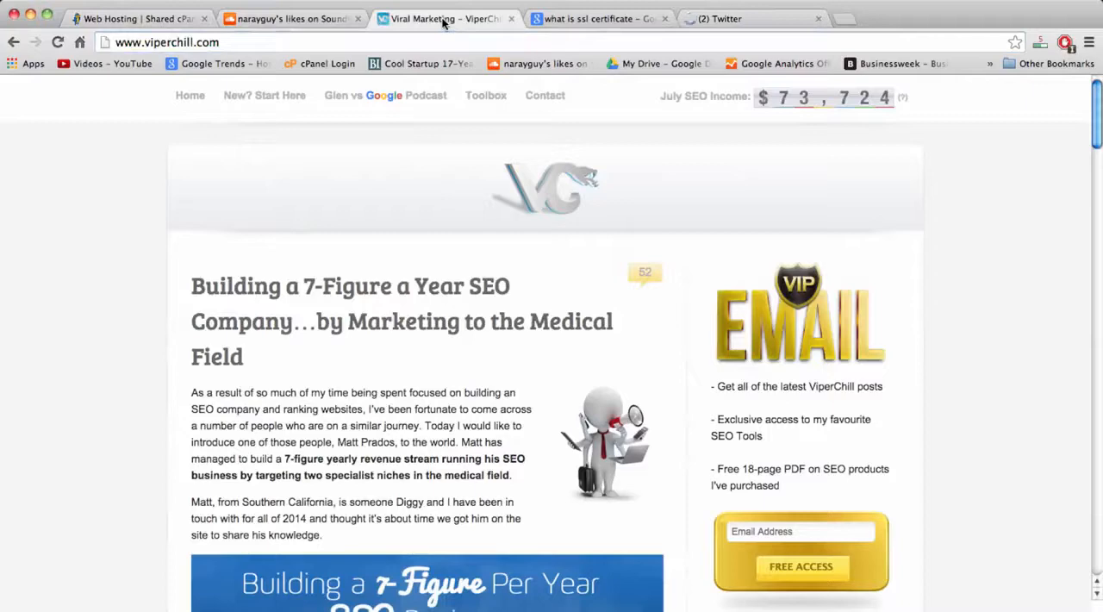
pyautogui.click(147, 22)
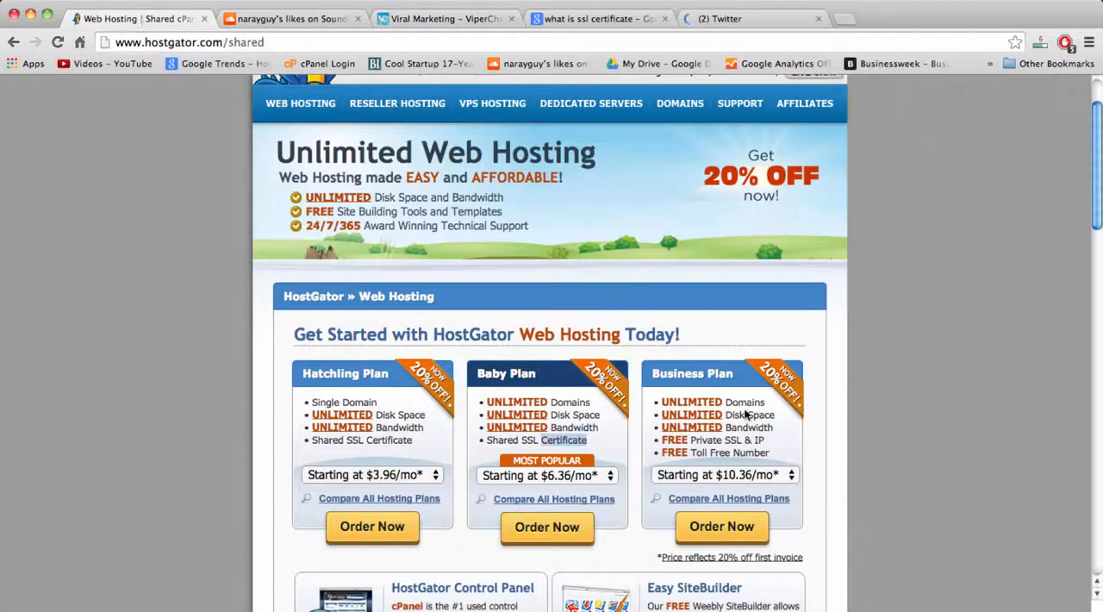
pyautogui.click(729, 454)
pyautogui.doubleClick(750, 453)
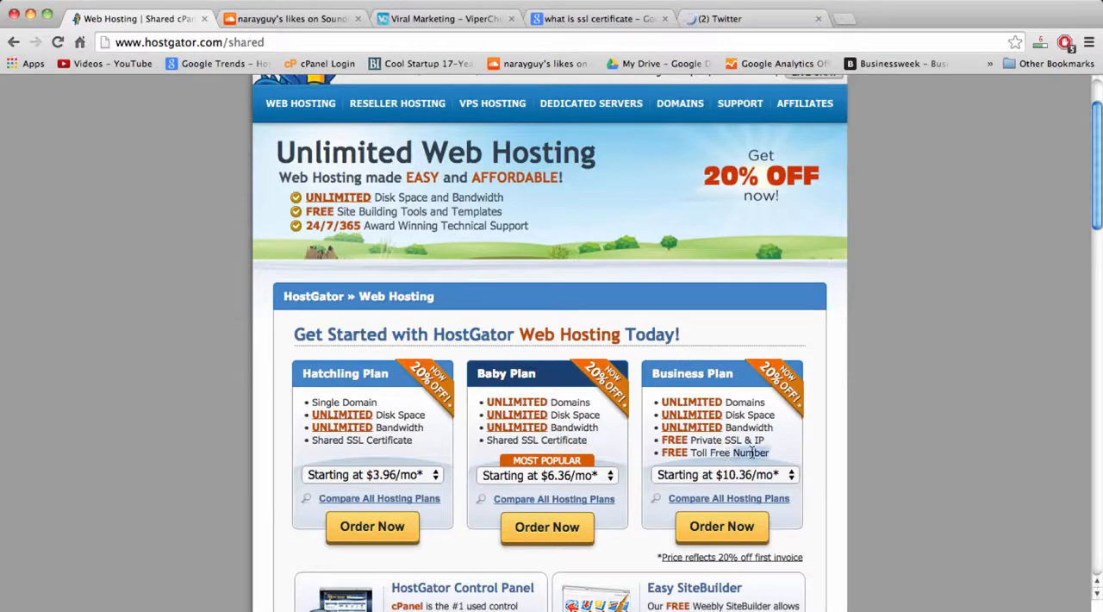
pyautogui.doubleClick(704, 440)
pyautogui.doubleClick(727, 440)
pyautogui.doubleClick(498, 440)
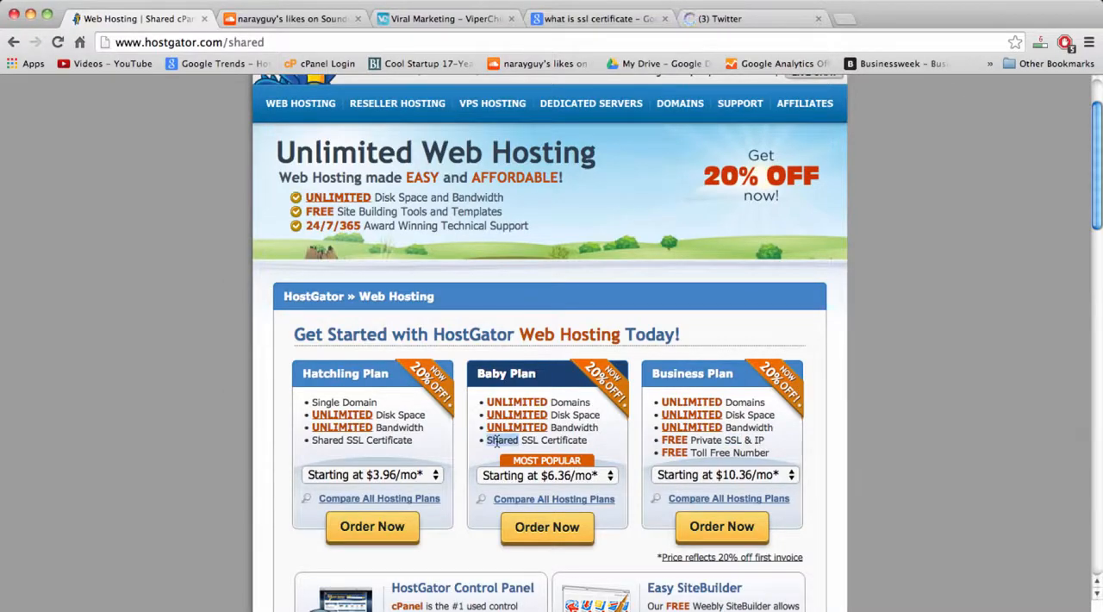
pyautogui.doubleClick(560, 440)
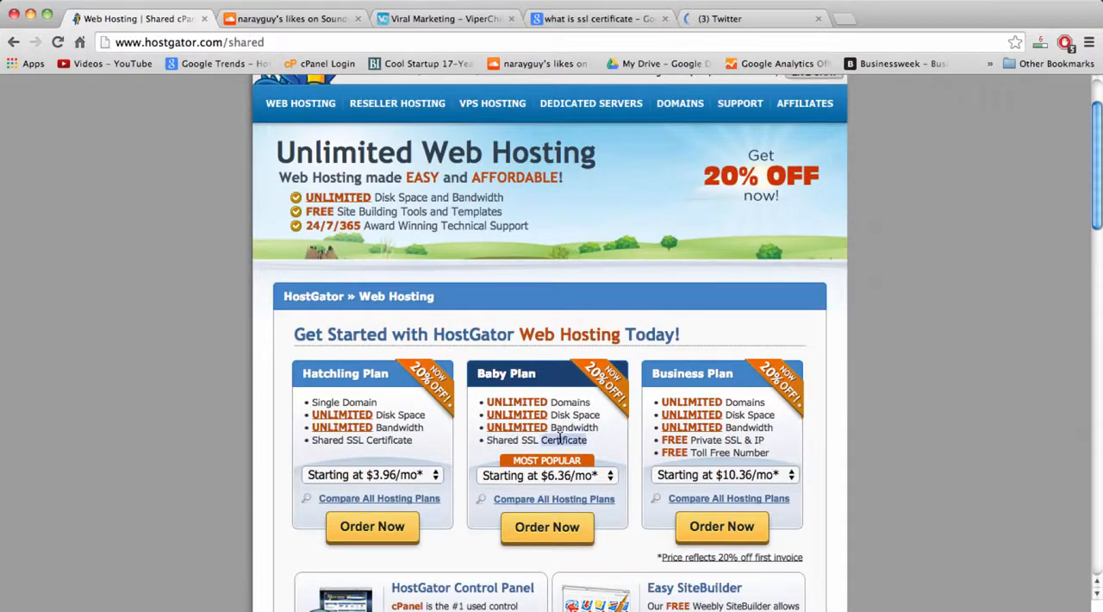
pyautogui.click(561, 439)
# Order the Baby Plan with monthly billing and check the availability of the new domain selfhostedwordpress with the .com extension.
pyautogui.click(608, 476)
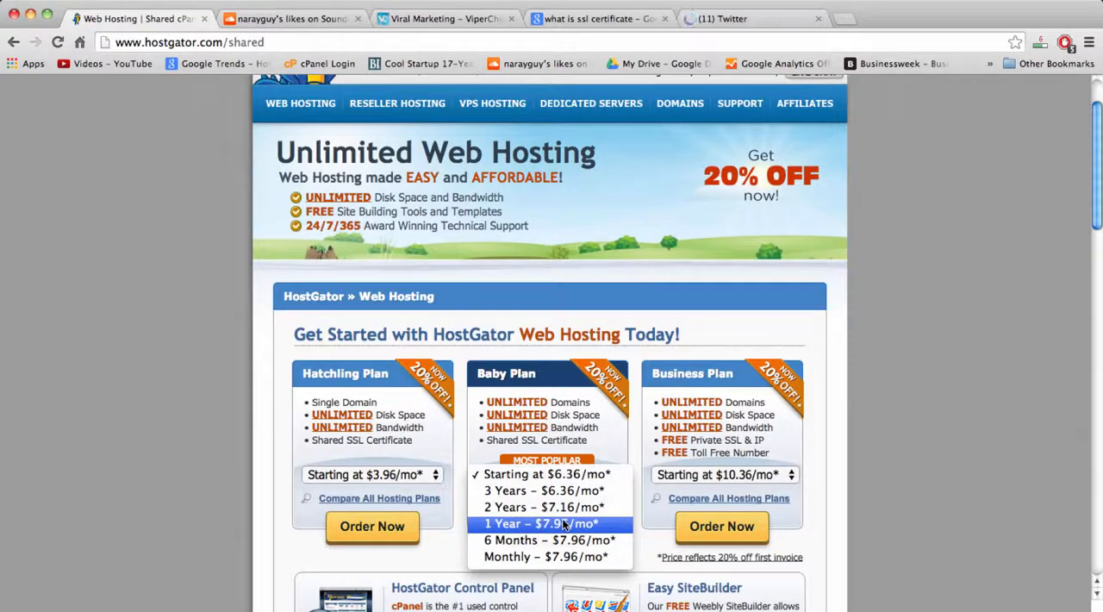
pyautogui.click(536, 557)
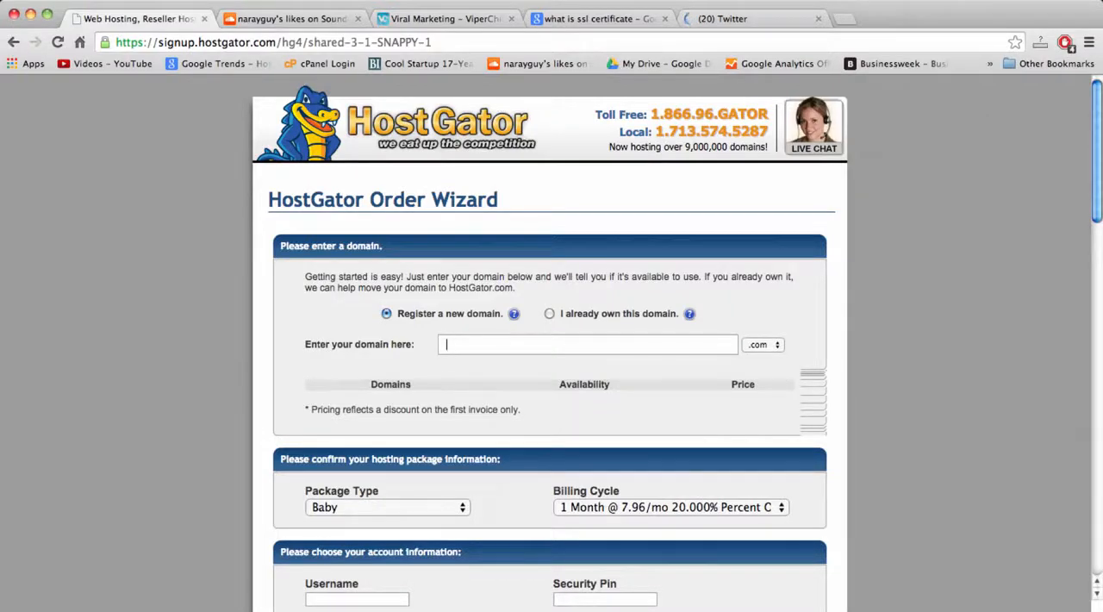
pyautogui.write('elf')
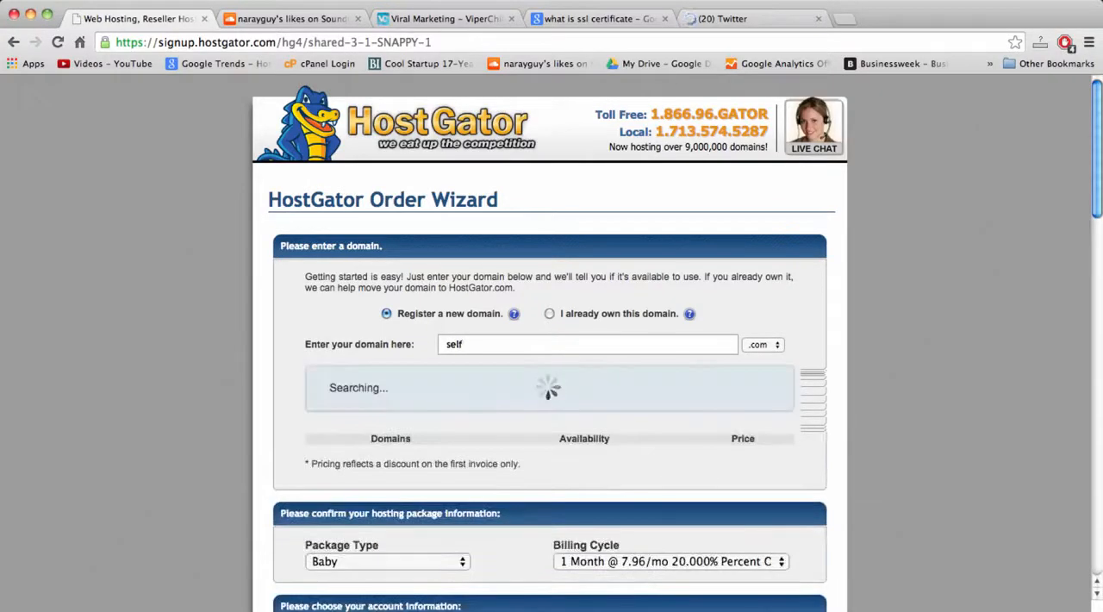
pyautogui.write('hostedwordpress')
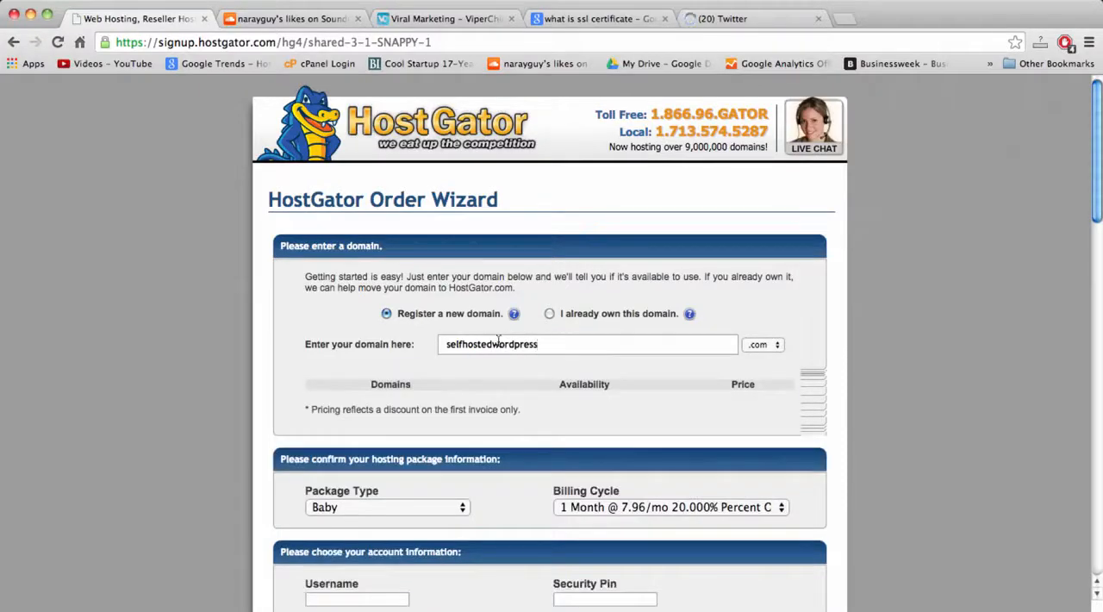
pyautogui.click(499, 344)
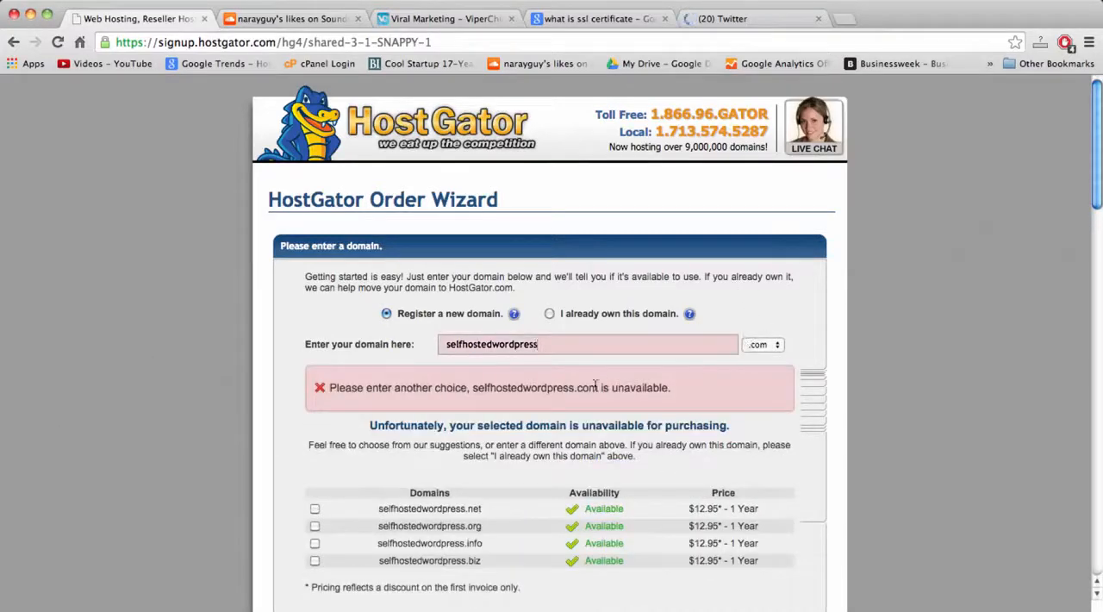
# Change the selfhostedwordpress domain extension to .net, keeping the order set to register a new domain.
pyautogui.doubleClick(538, 345)
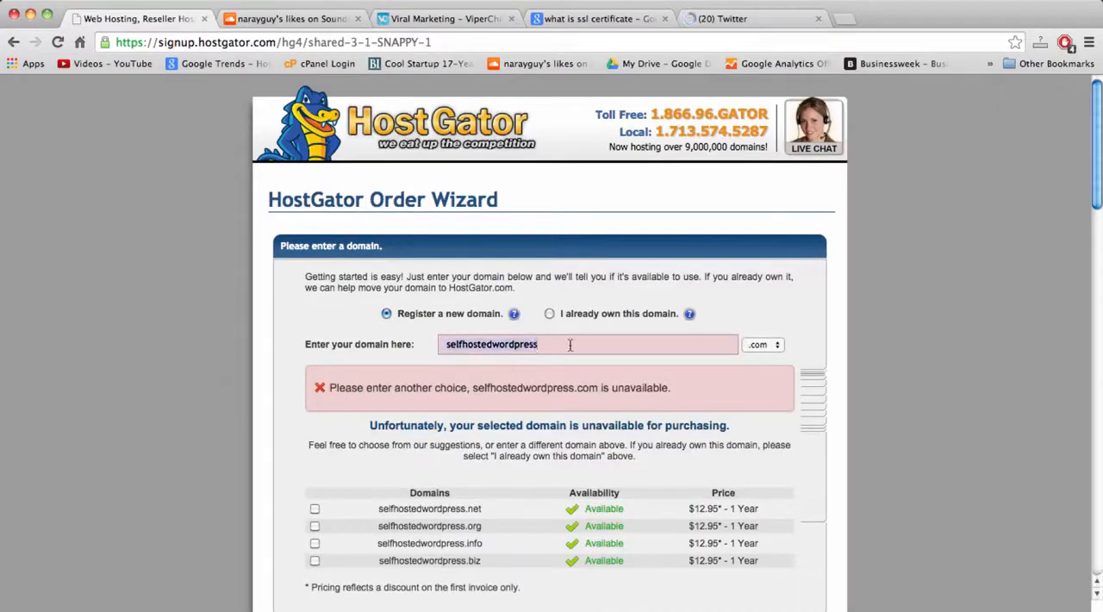
pyautogui.click(649, 345)
pyautogui.click(778, 346)
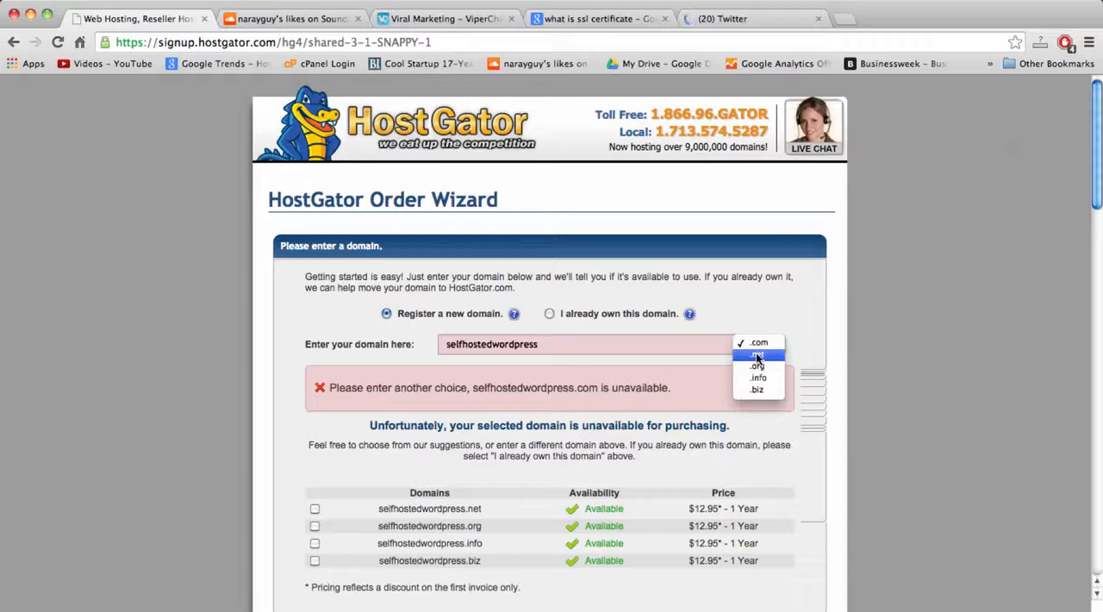
pyautogui.click(758, 357)
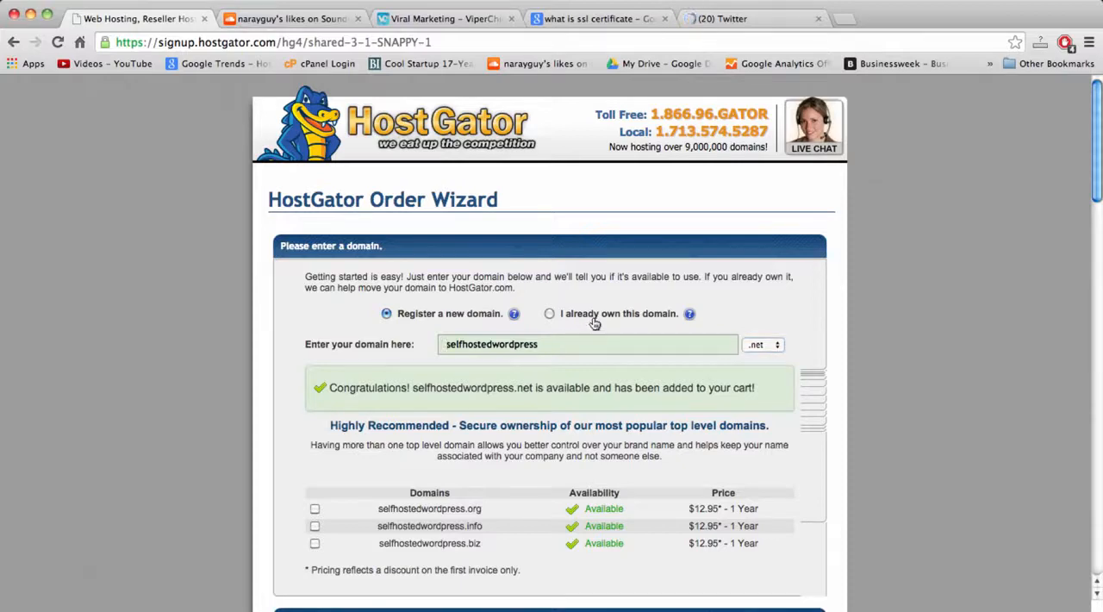
pyautogui.click(549, 314)
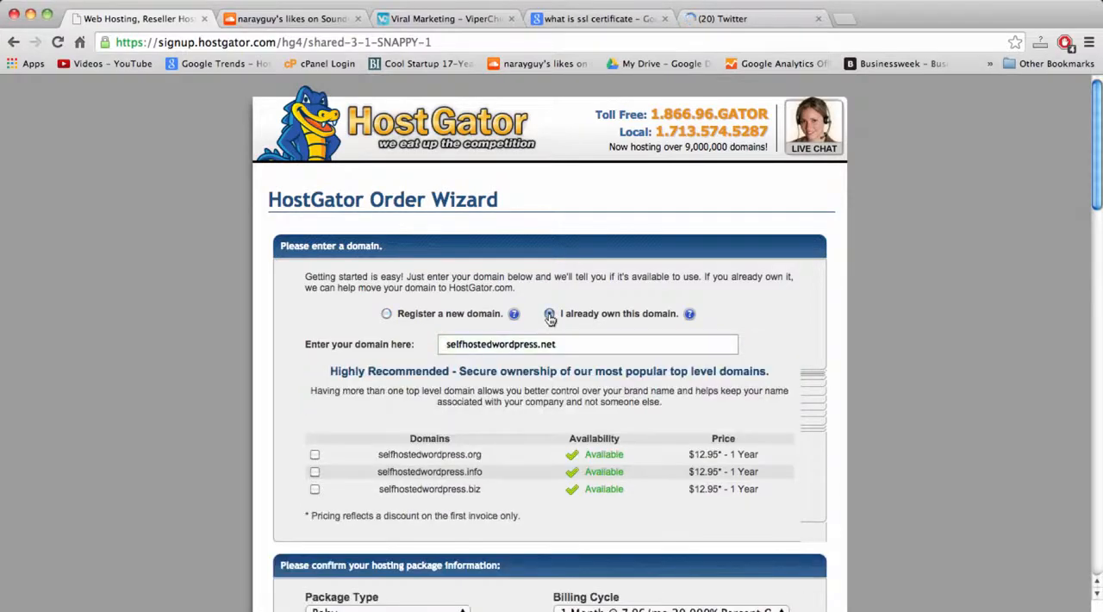
pyautogui.click(387, 315)
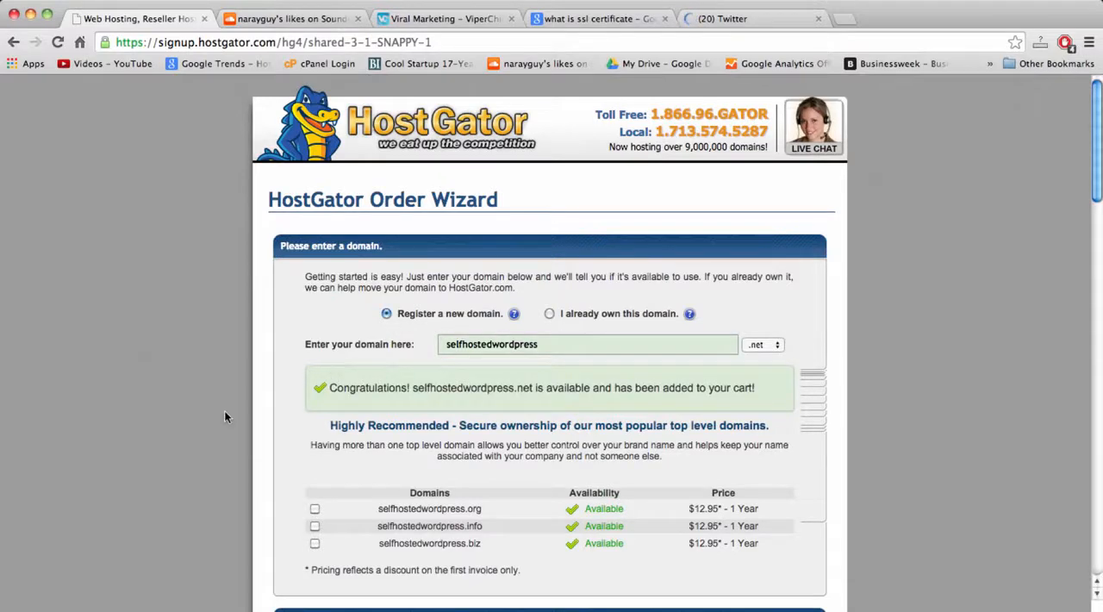
# Check the hosting package information for the Baby package type and the one-month billing cycle.
pyautogui.scroll(-3, 230, 414)
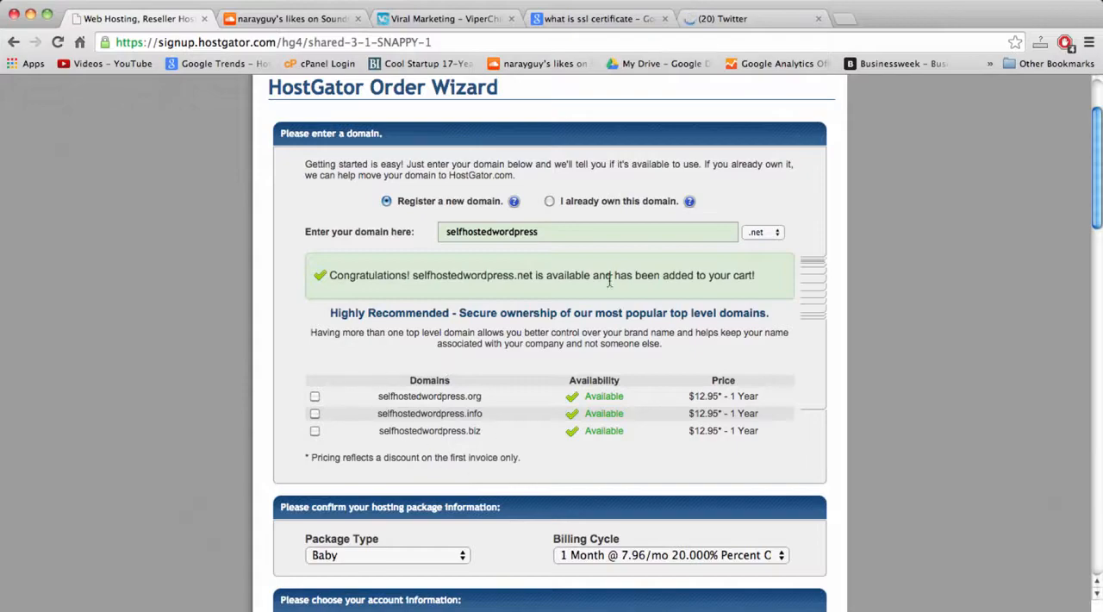
pyautogui.scroll(-8, 533, 373)
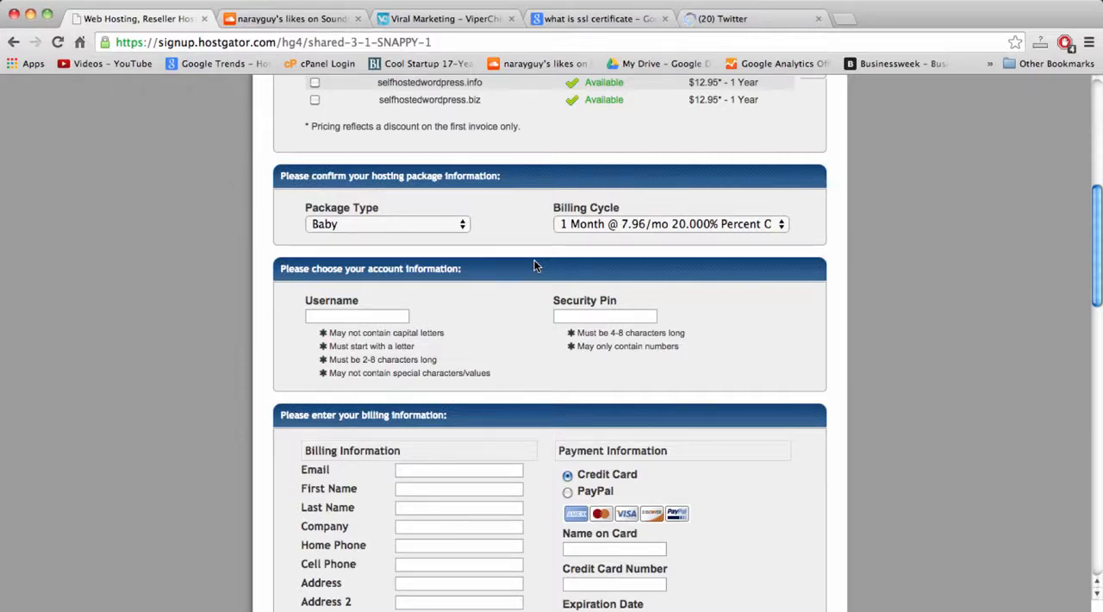
pyautogui.click(444, 223)
pyautogui.click(444, 223)
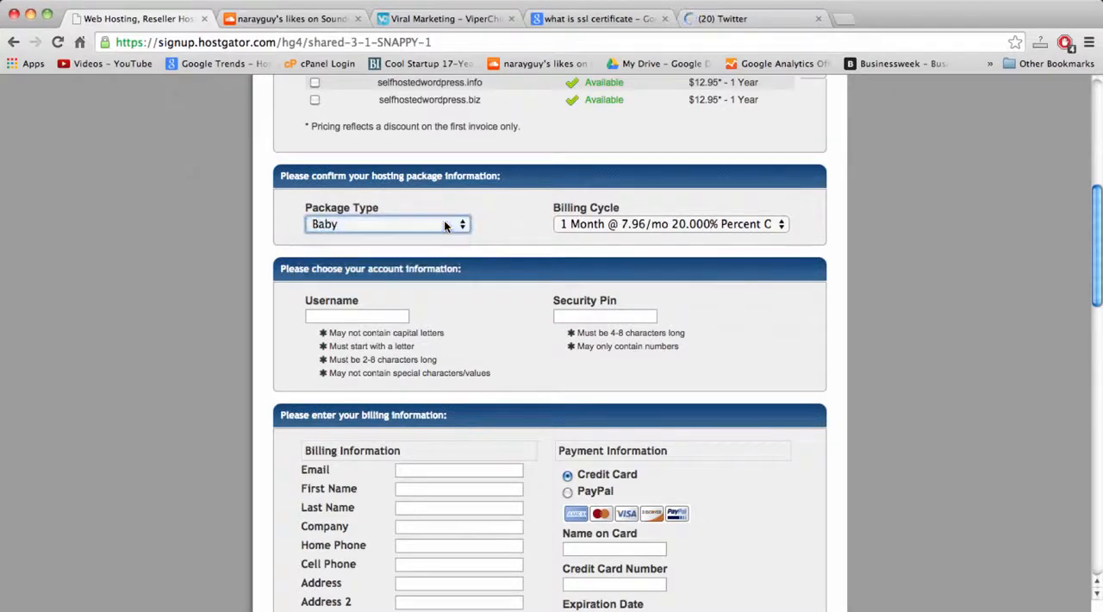
pyautogui.click(715, 224)
pyautogui.click(714, 224)
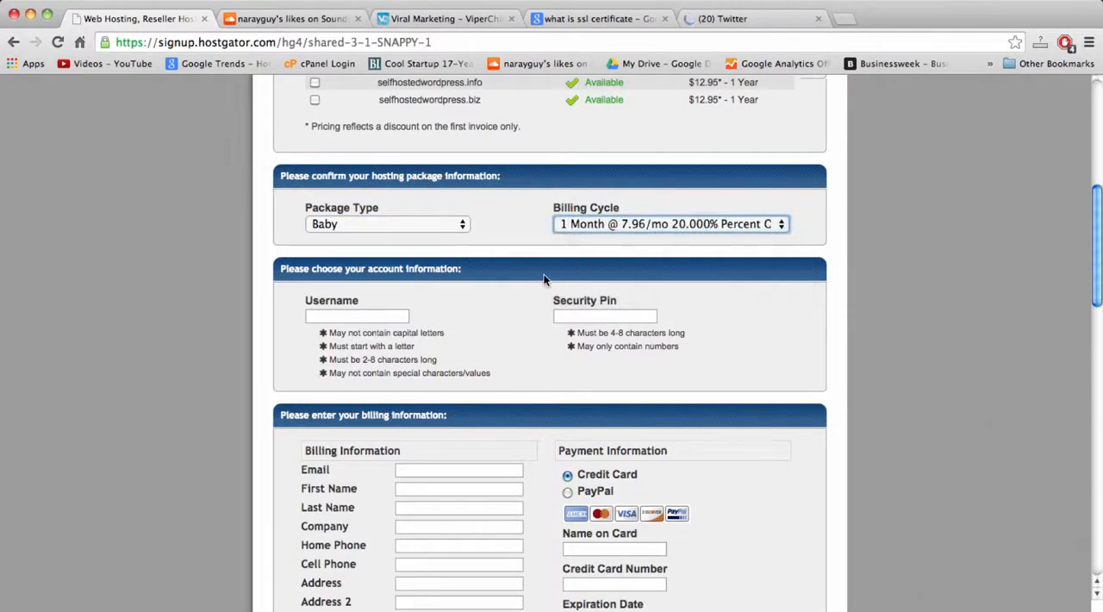
pyautogui.scroll(-2, 544, 280)
pyautogui.scroll(5, 544, 280)
pyautogui.scroll(-3, 544, 280)
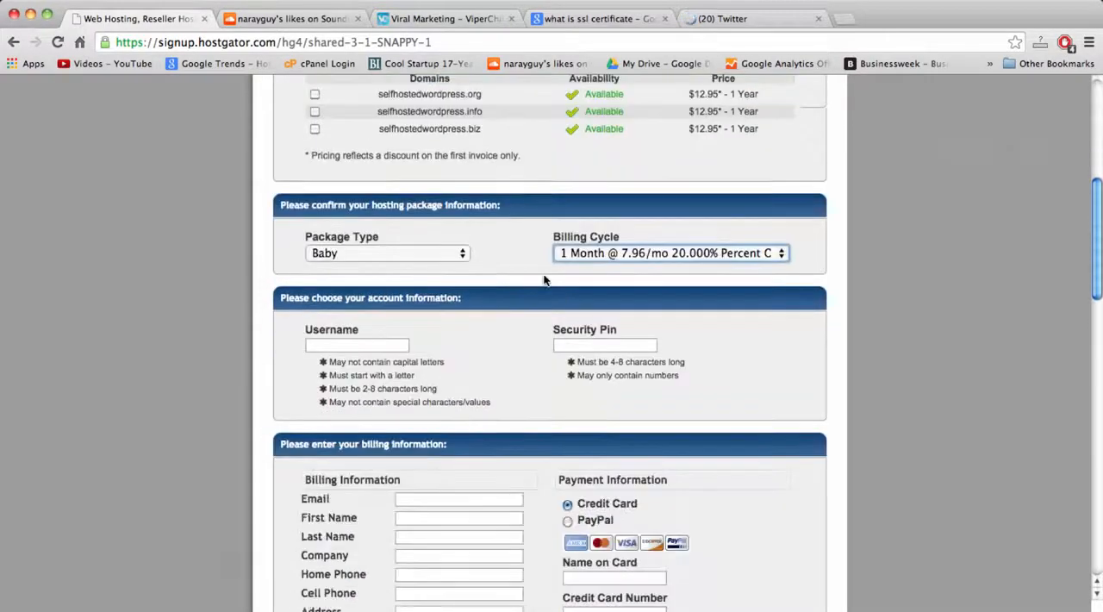
# Examine the username and security PIN requirements and the billing information fields of the order form.
pyautogui.click(377, 349)
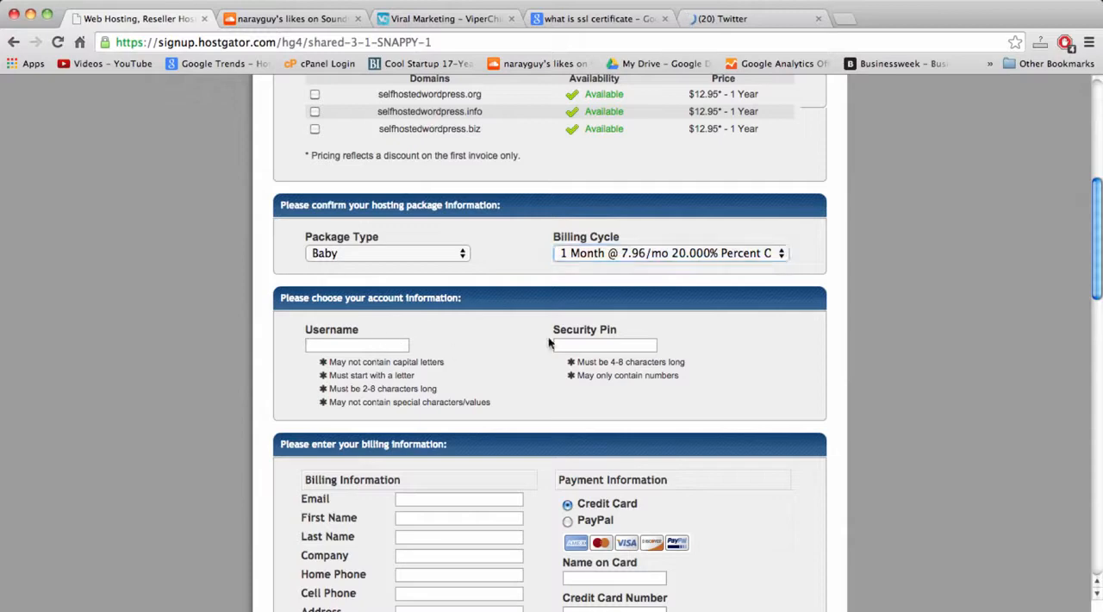
pyautogui.click(581, 345)
pyautogui.scroll(-3, 581, 345)
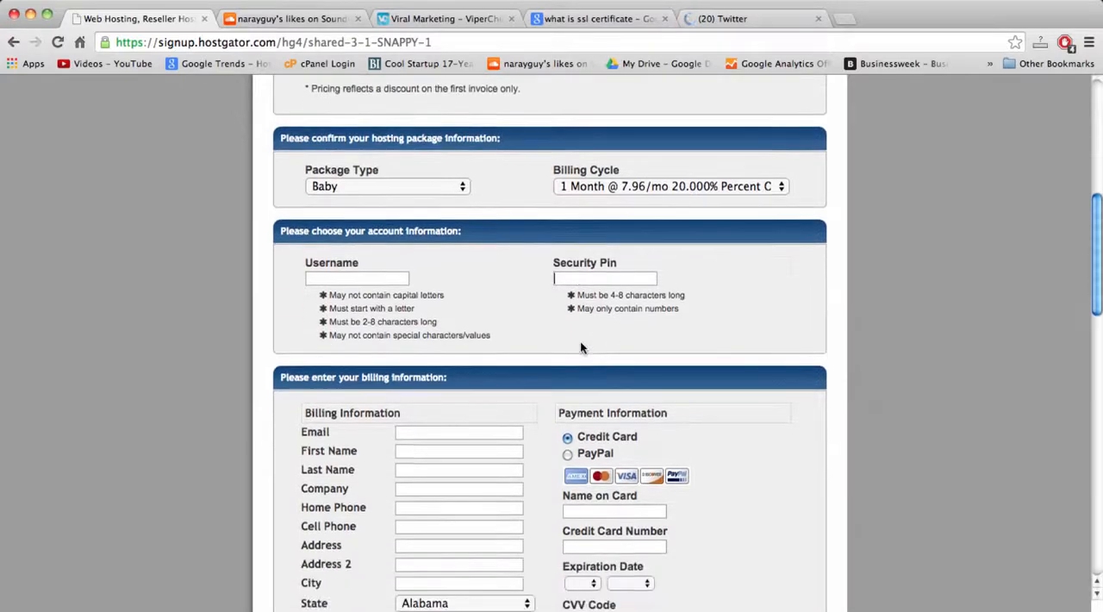
pyautogui.scroll(-4, 581, 347)
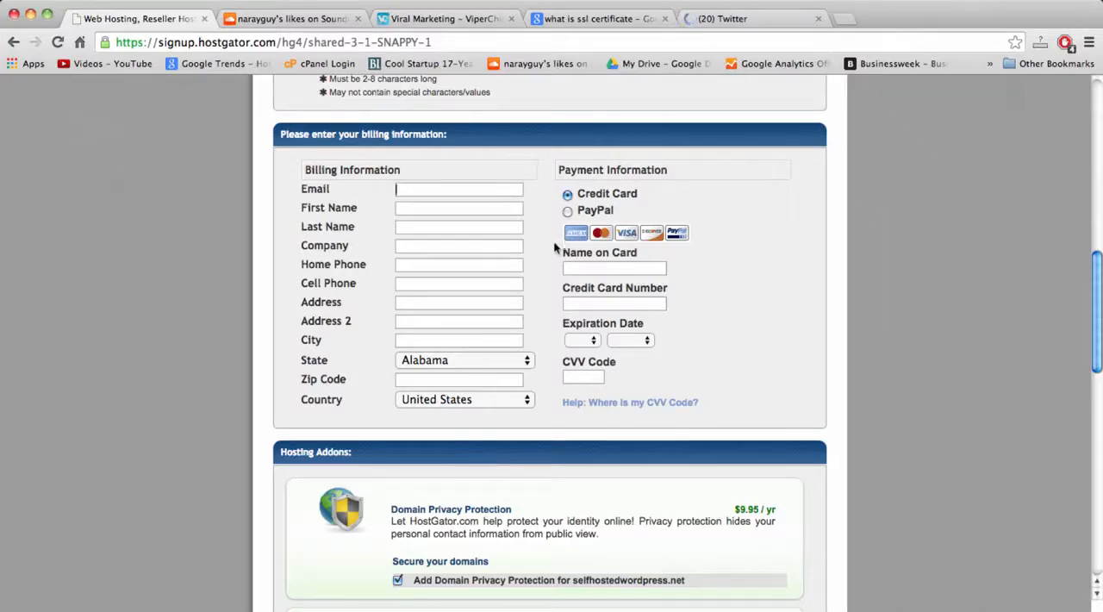
pyautogui.click(456, 213)
pyautogui.scroll(-3, 545, 225)
pyautogui.scroll(2, 545, 225)
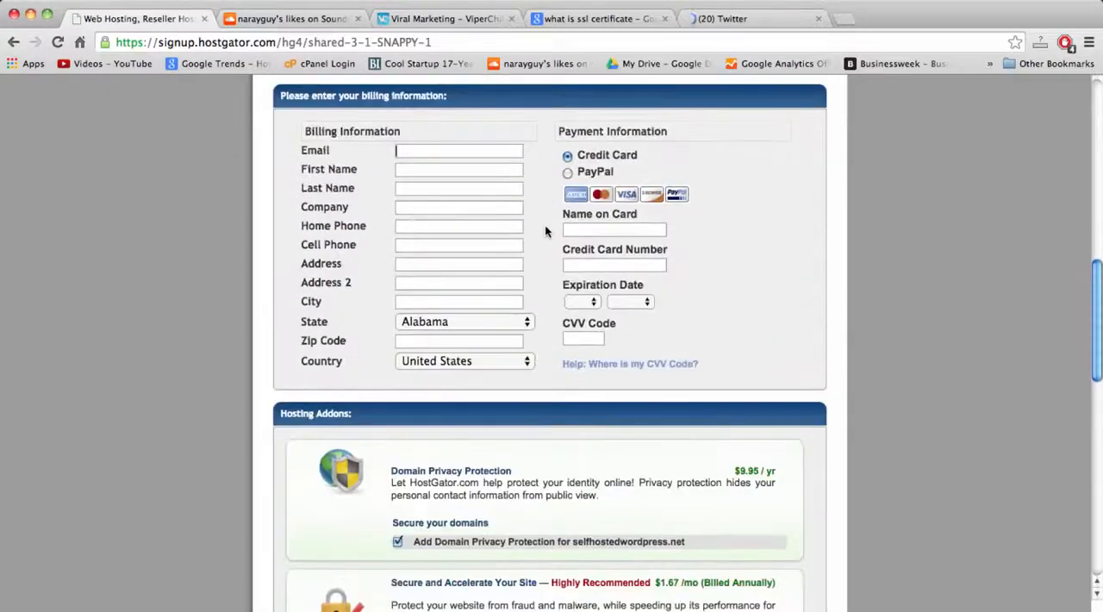
# Compare the PayPal and Credit Card payment options, ending with Credit Card selected.
pyautogui.click(567, 172)
pyautogui.click(566, 157)
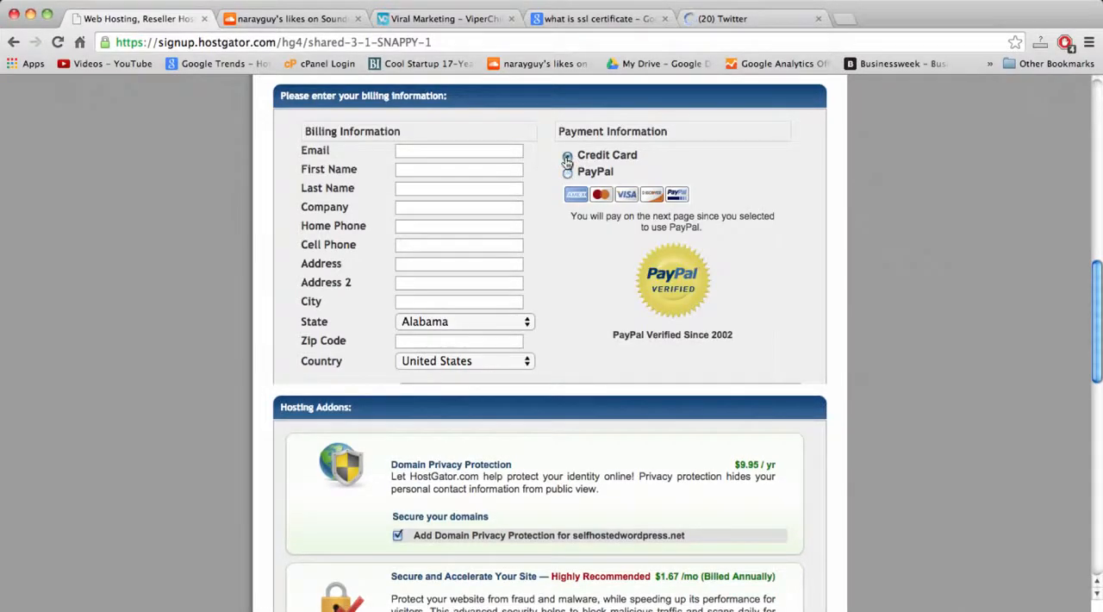
pyautogui.click(567, 174)
pyautogui.click(567, 156)
# Deselect the hosting addons, including Domain Privacy Protection and CodeGuard, so that none is part of the order.
pyautogui.scroll(-5, 982, 269)
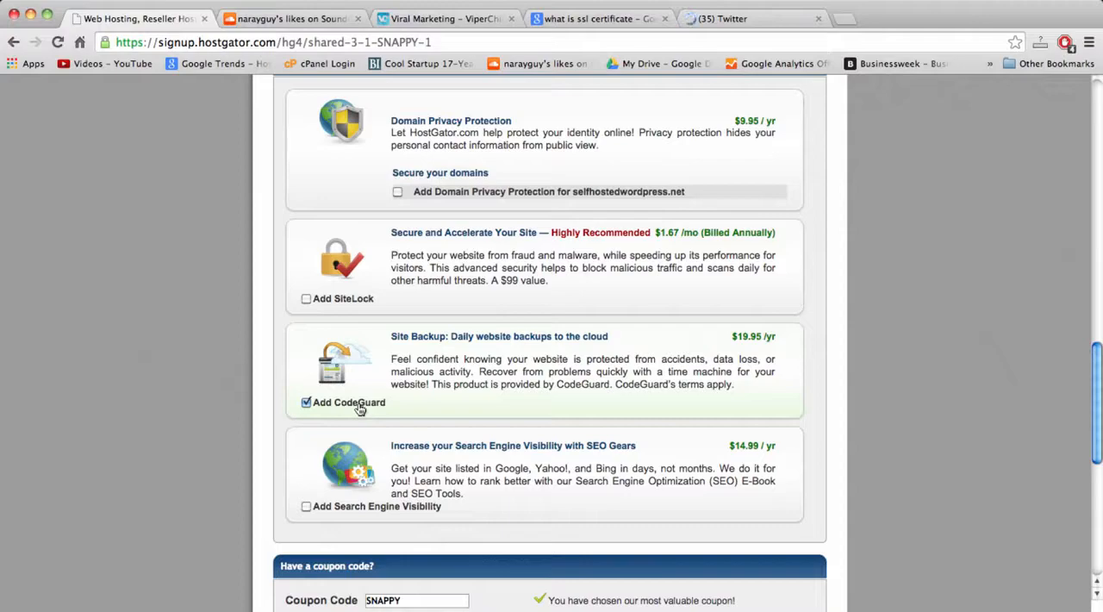
pyautogui.scroll(-4, 676, 343)
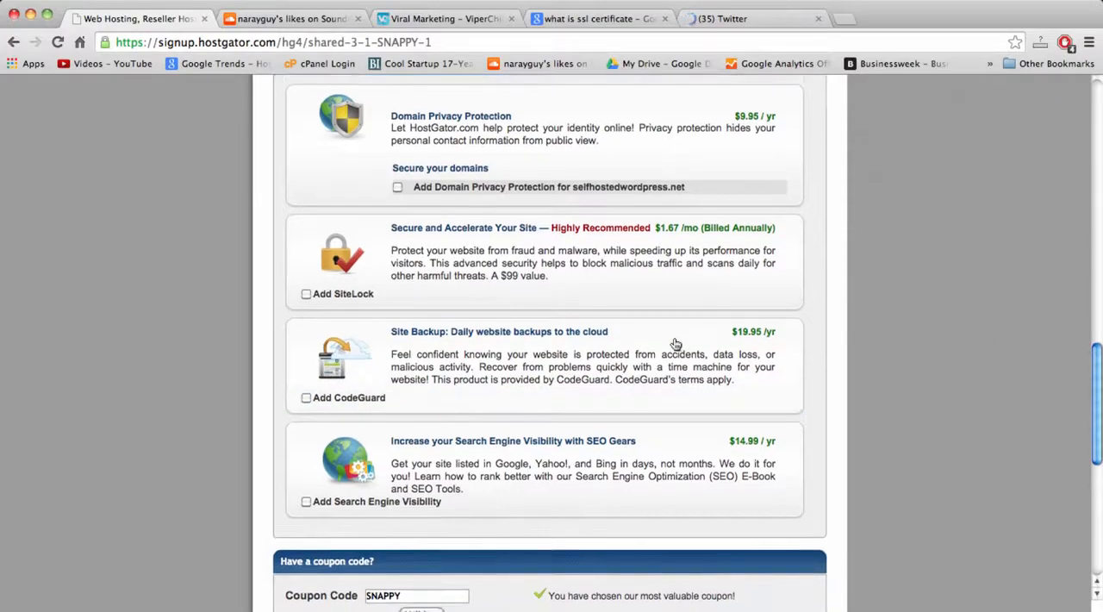
# Review the order details, comparing the regular and discounted prices of the domain registration and the one-month Baby plan.
pyautogui.scroll(-7, 675, 343)
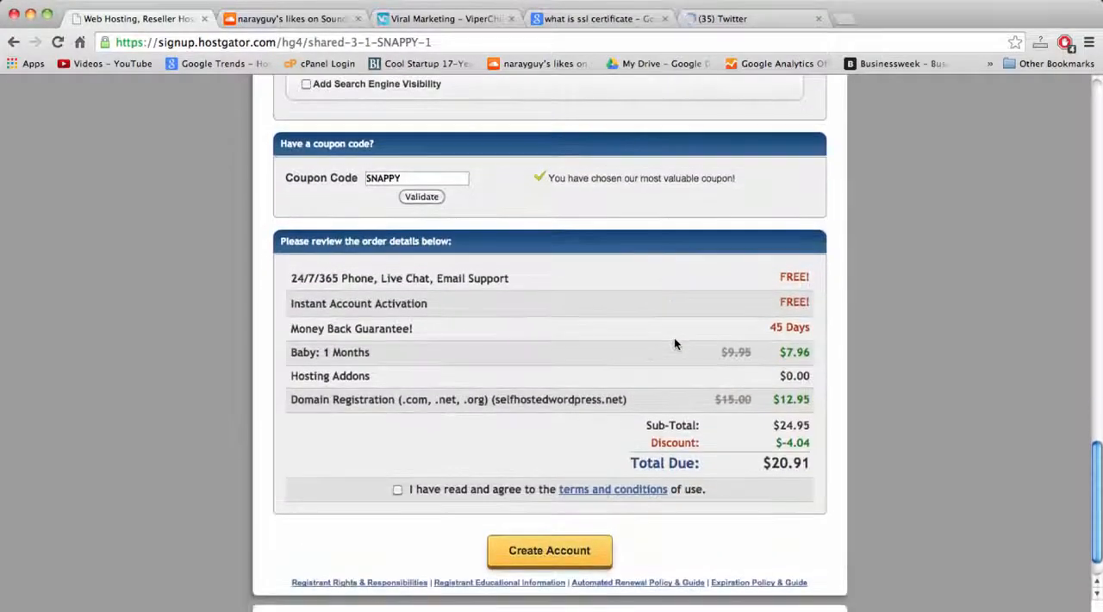
pyautogui.scroll(-1, 675, 341)
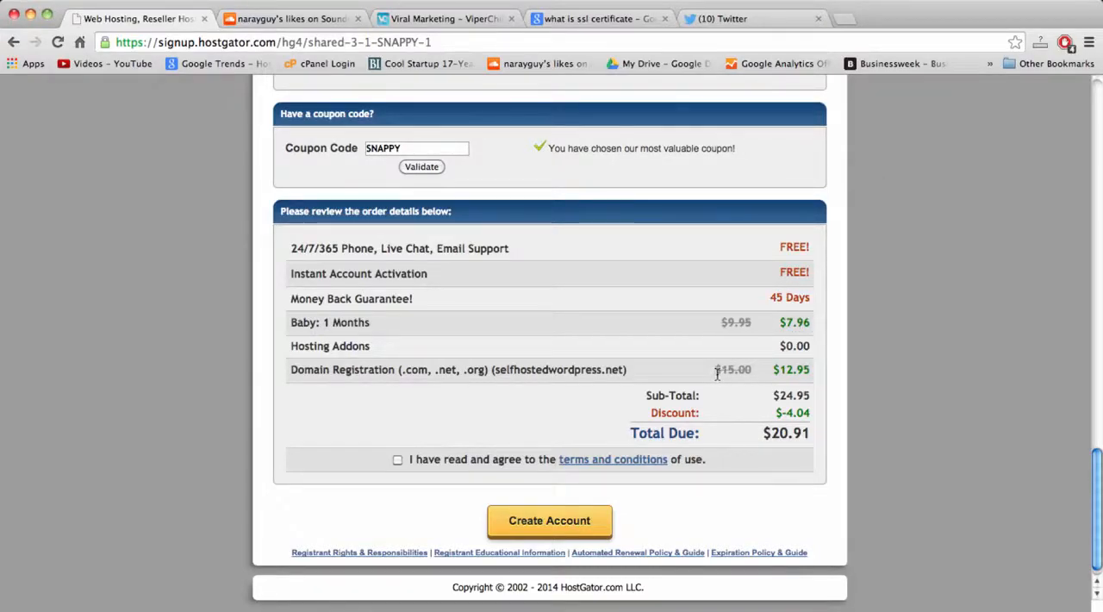
pyautogui.moveTo(716, 374); pyautogui.dragTo(755, 373)
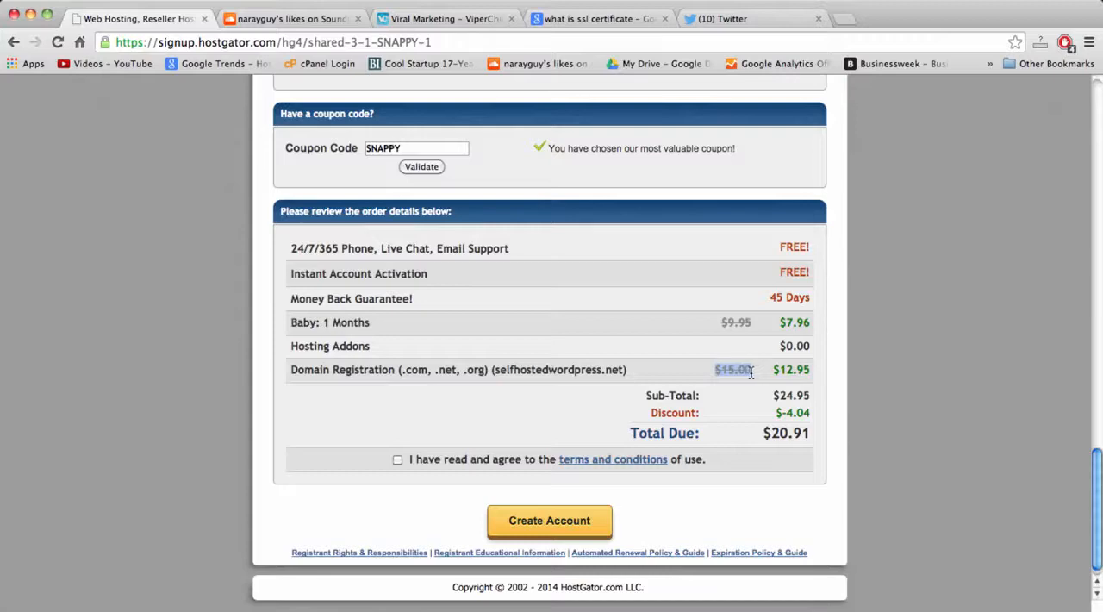
pyautogui.click(752, 372)
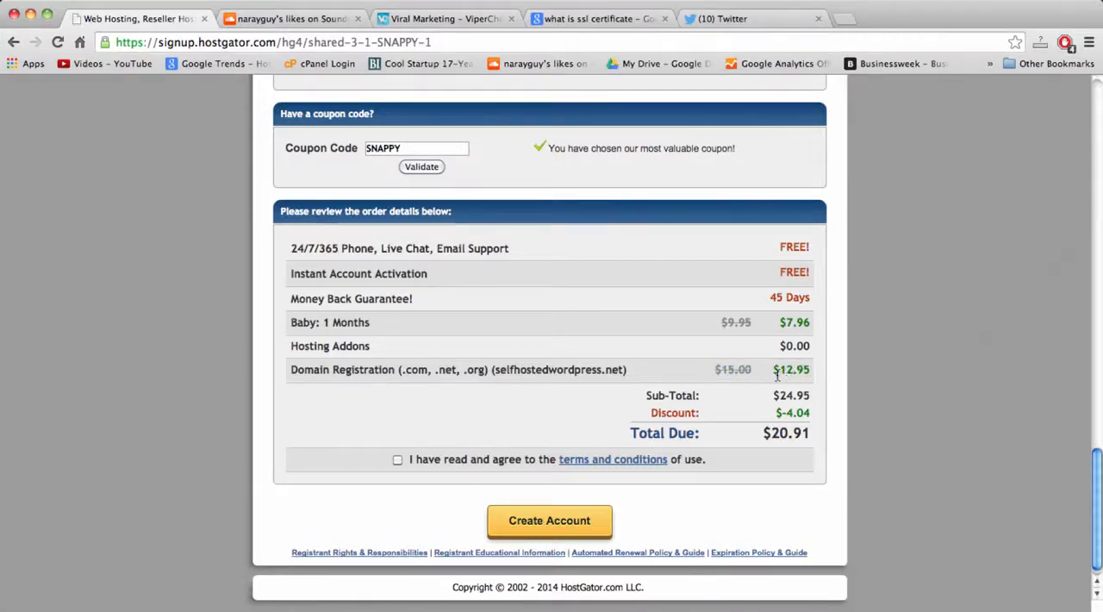
pyautogui.moveTo(773, 371); pyautogui.dragTo(811, 372)
pyautogui.click(811, 372)
pyautogui.moveTo(780, 324); pyautogui.dragTo(814, 325)
pyautogui.moveTo(776, 372); pyautogui.dragTo(812, 374)
pyautogui.click(812, 374)
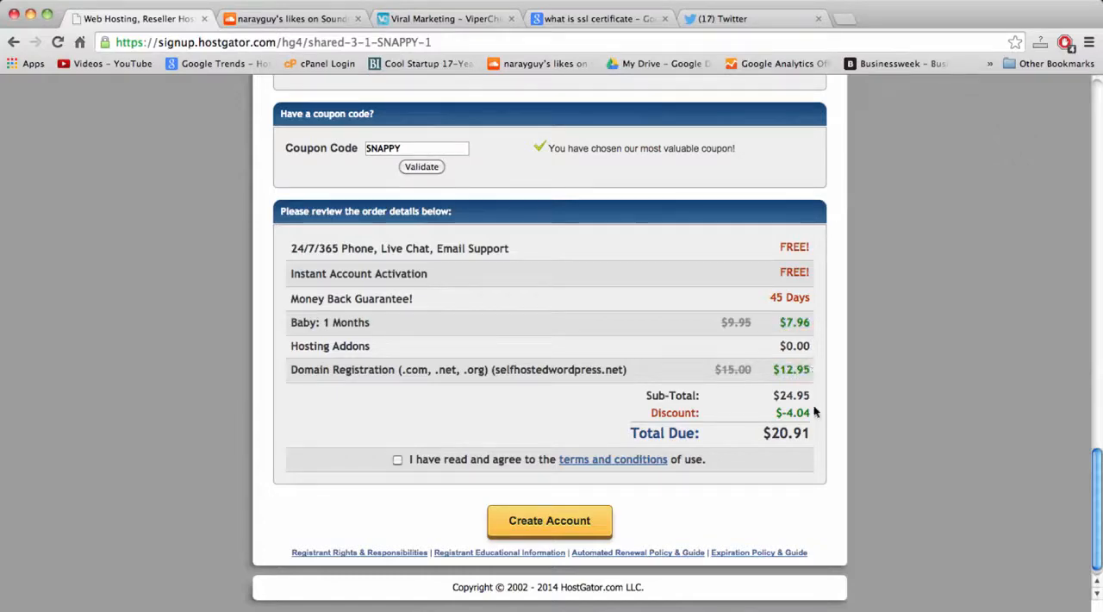
# Compare the total due with the original plan and domain prices and the order's sub-total.
pyautogui.moveTo(764, 438); pyautogui.dragTo(811, 435)
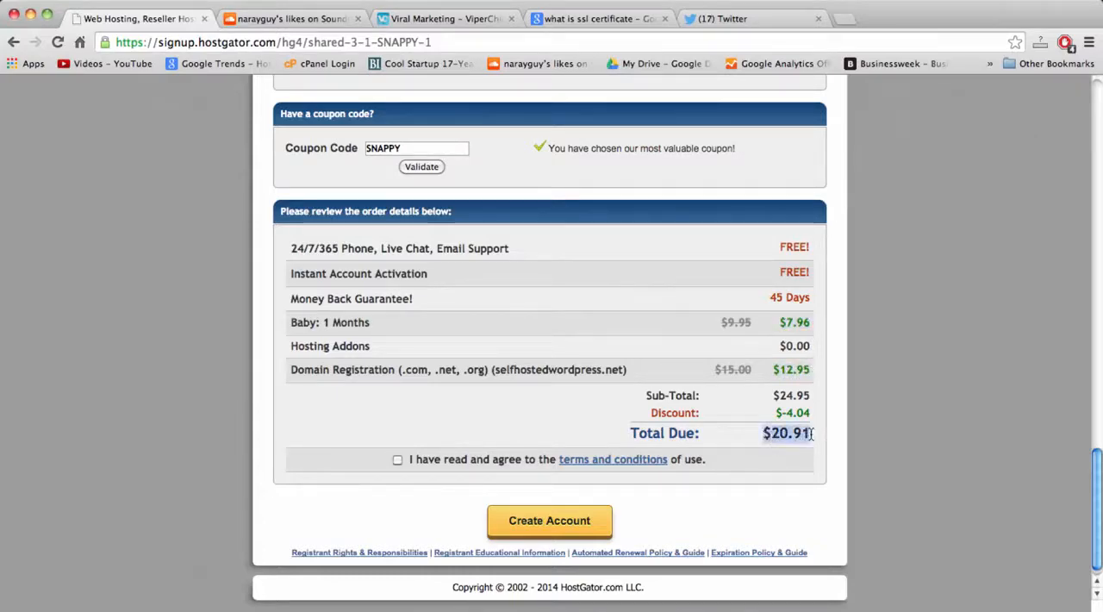
pyautogui.tripleClick(732, 324)
pyautogui.click(736, 370)
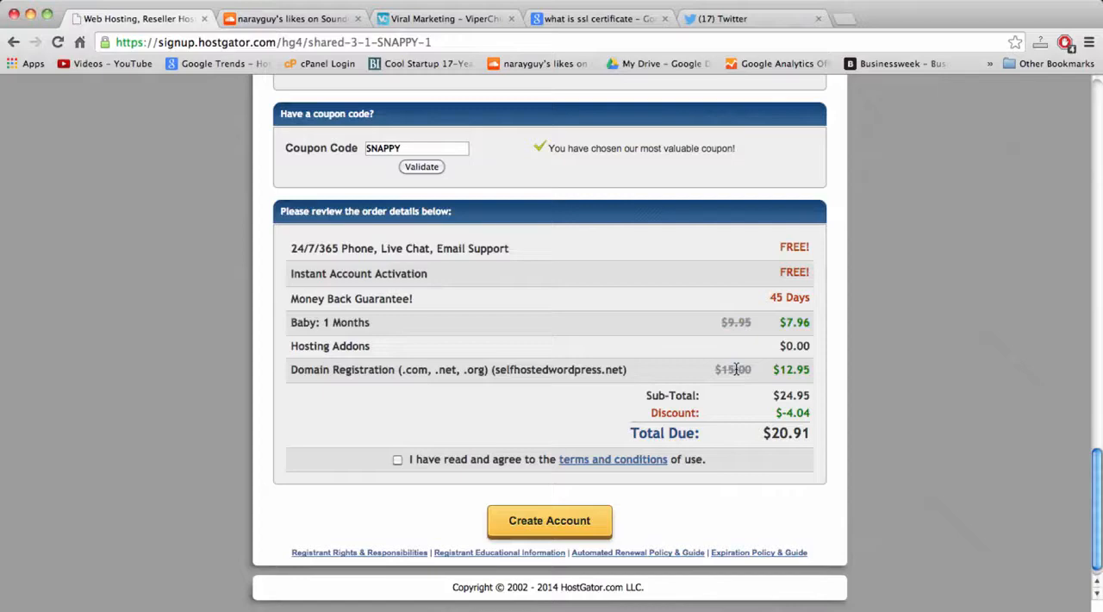
pyautogui.tripleClick(784, 396)
pyautogui.click(785, 397)
pyautogui.doubleClick(780, 436)
pyautogui.doubleClick(797, 435)
pyautogui.doubleClick(777, 436)
pyautogui.click(777, 438)
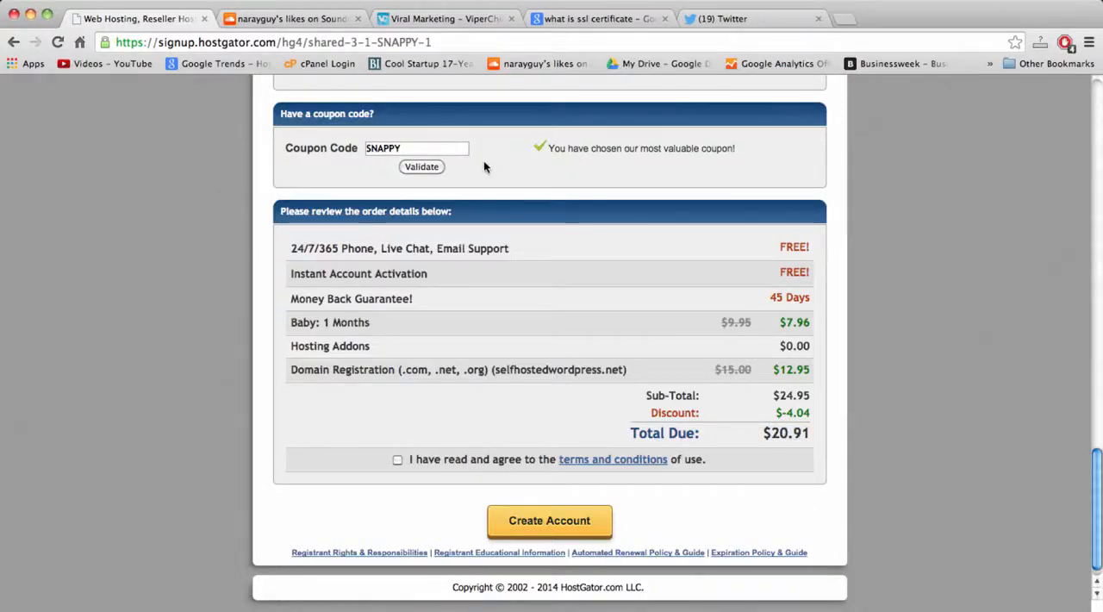
# Replace the order's coupon code with take30off and apply it.
pyautogui.doubleClick(400, 152)
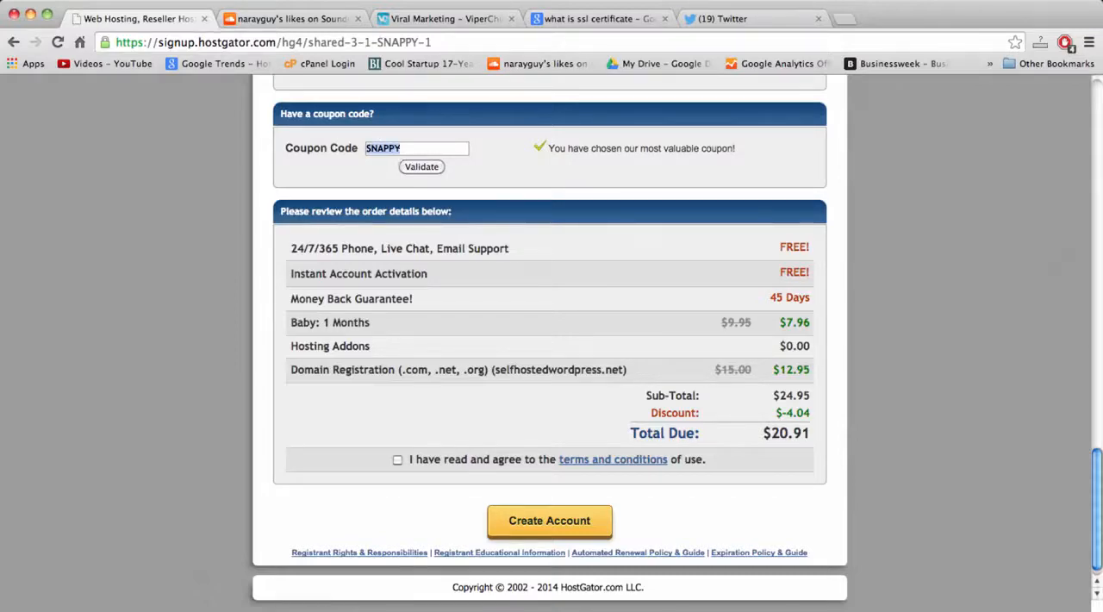
pyautogui.write('take')
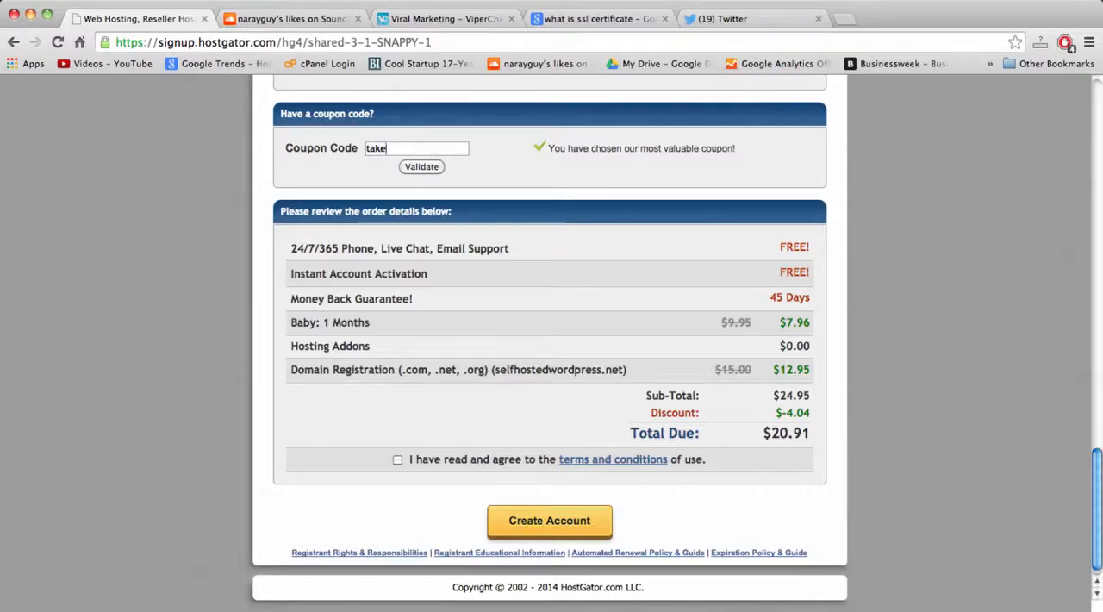
pyautogui.write('30off')
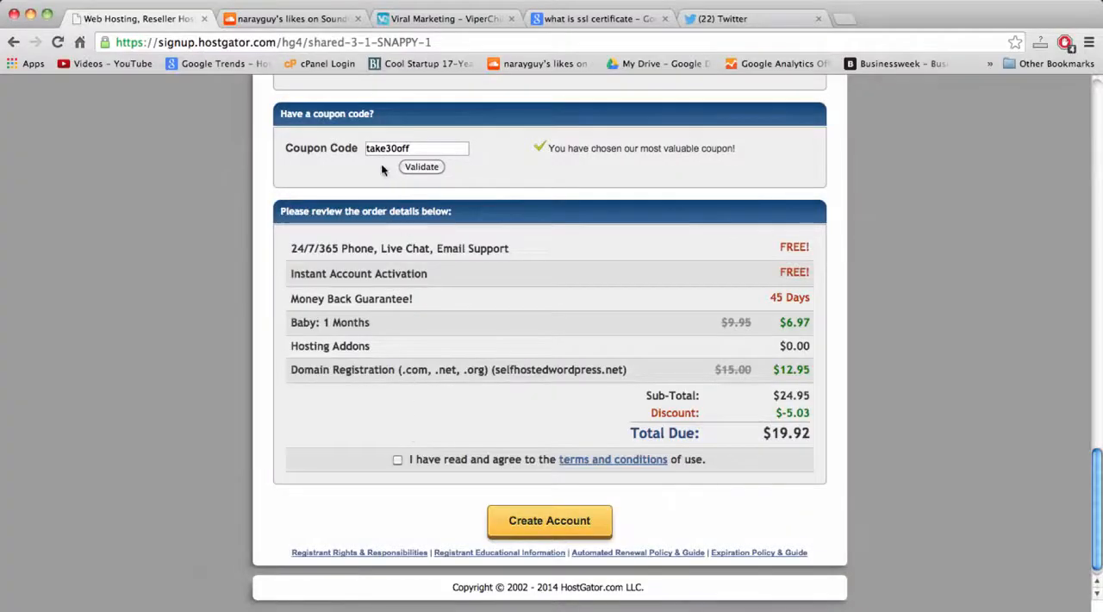
# Review the applied coupon together with the order's sub-total, discount and total due.
pyautogui.doubleClick(383, 152)
pyautogui.click(412, 151)
pyautogui.moveTo(760, 433); pyautogui.dragTo(811, 433)
pyautogui.click(811, 433)
pyautogui.moveTo(772, 395); pyautogui.dragTo(811, 435)
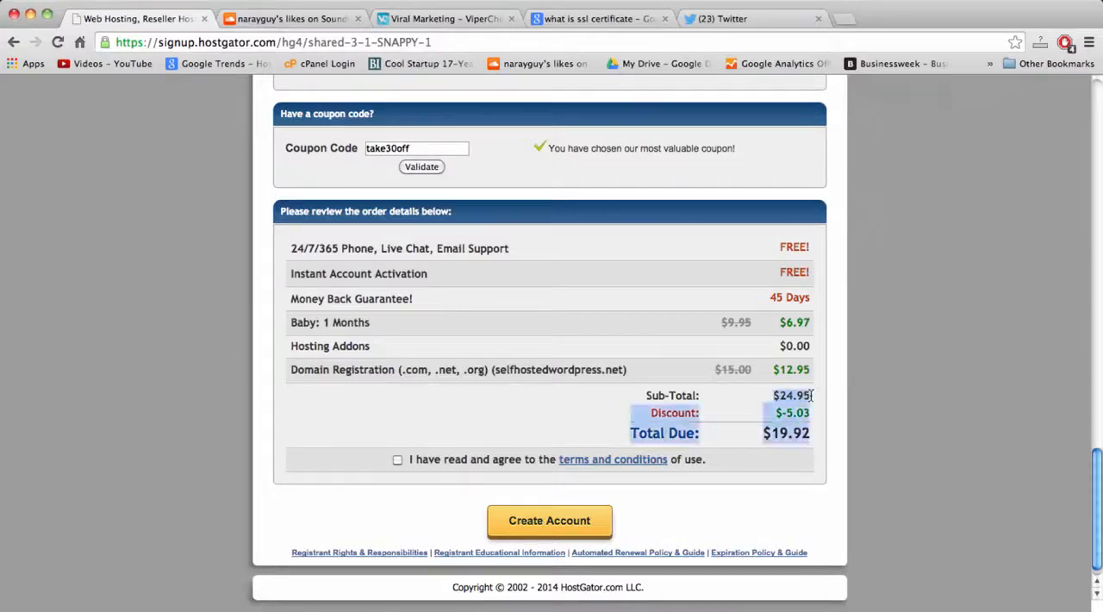
pyautogui.click(739, 372)
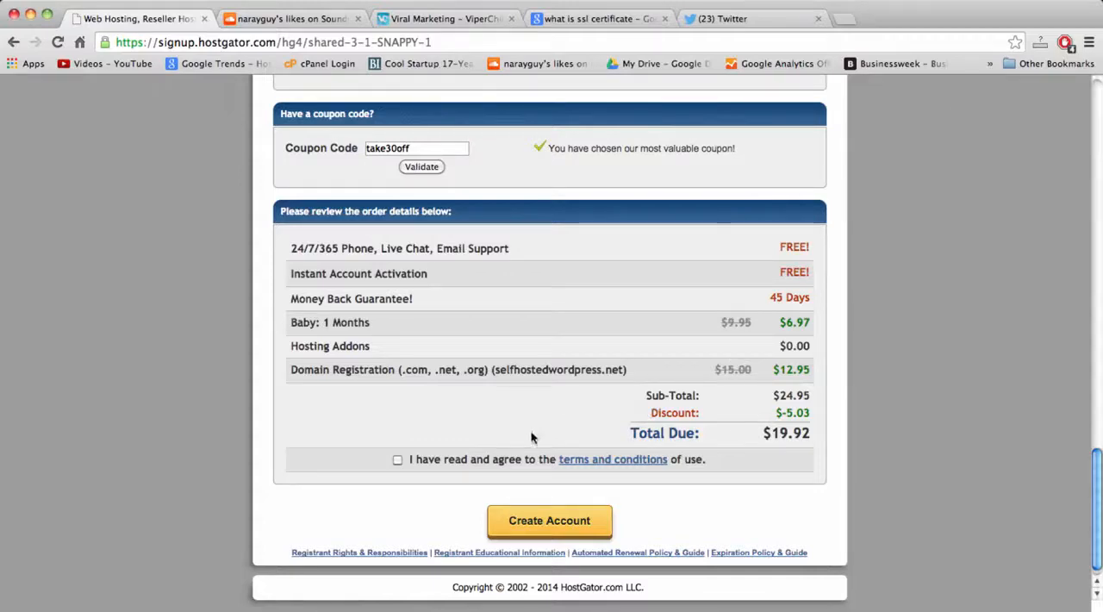
# Replace the order's coupon code with coffeemoney and apply it.
pyautogui.doubleClick(387, 147)
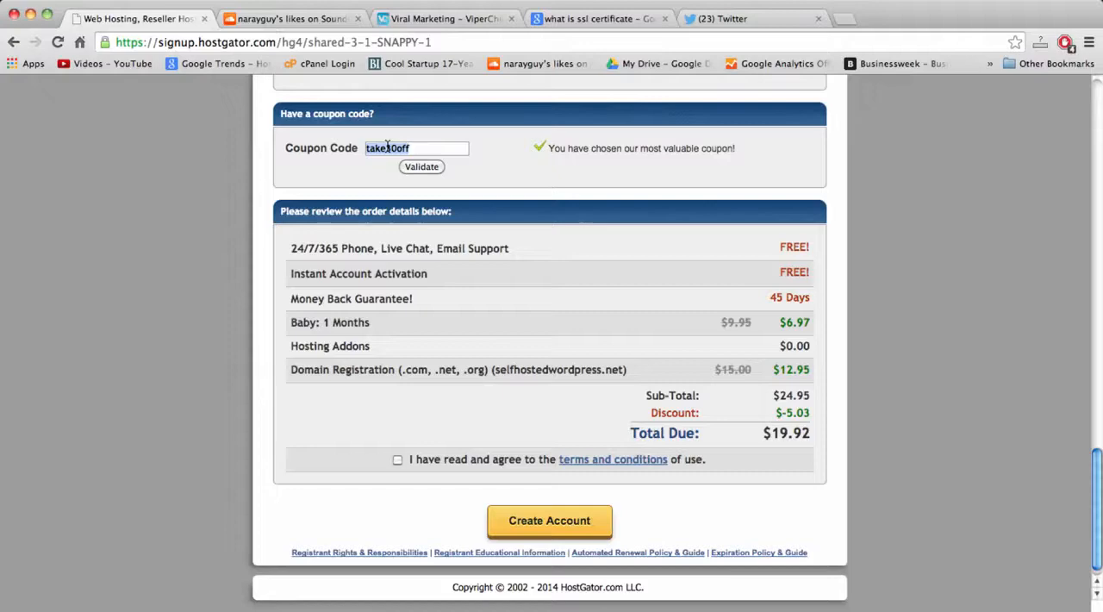
pyautogui.write('c')
pyautogui.write('offeenna')
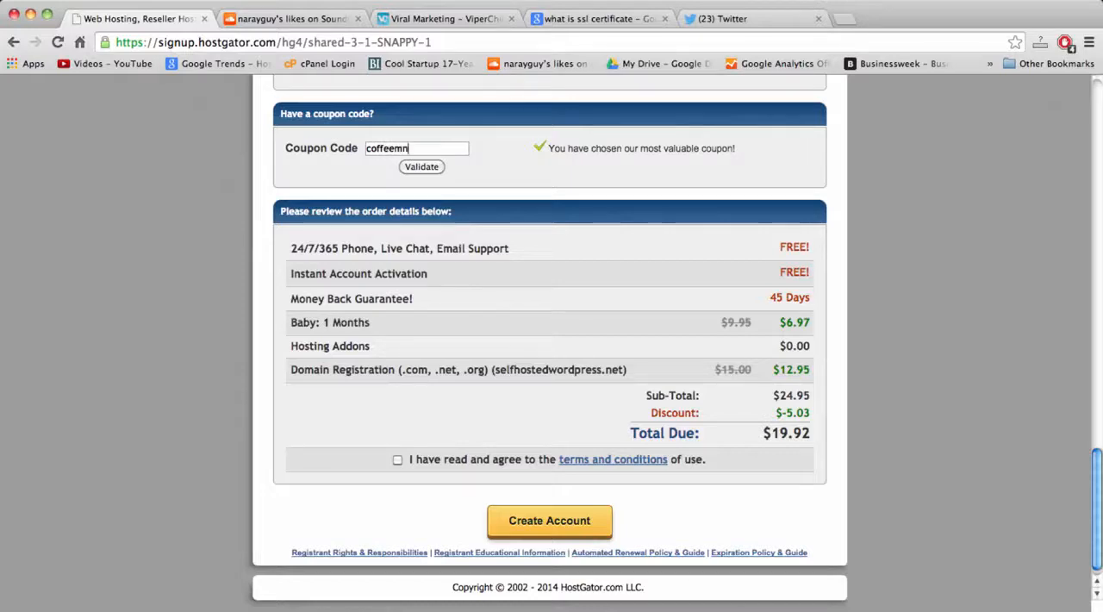
pyautogui.press('BackSpace')
pyautogui.press('BackSpace')
pyautogui.press('BackSpace')
pyautogui.write('money')
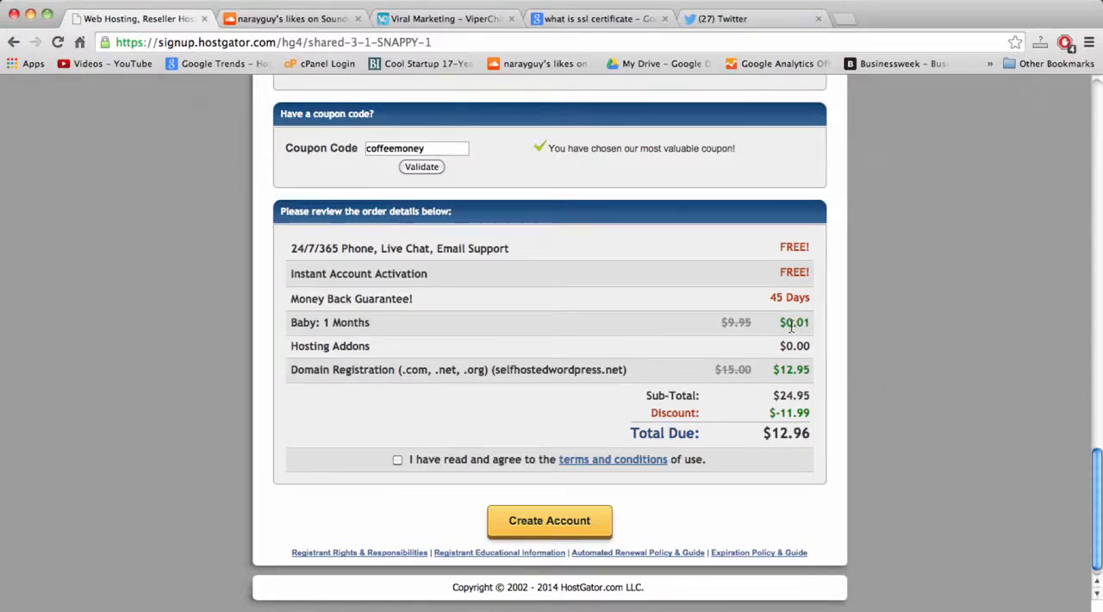
# Agree to the terms and conditions, create the hosting account, and dismiss the refer-a-friend offer.
pyautogui.scroll(-1, 497, 328)
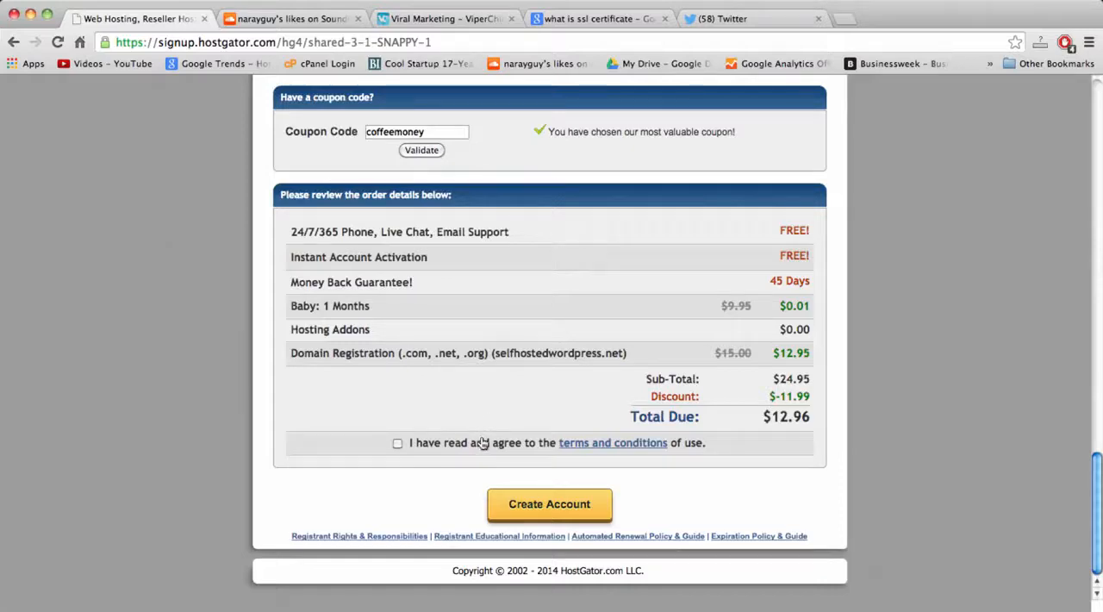
pyautogui.click(398, 444)
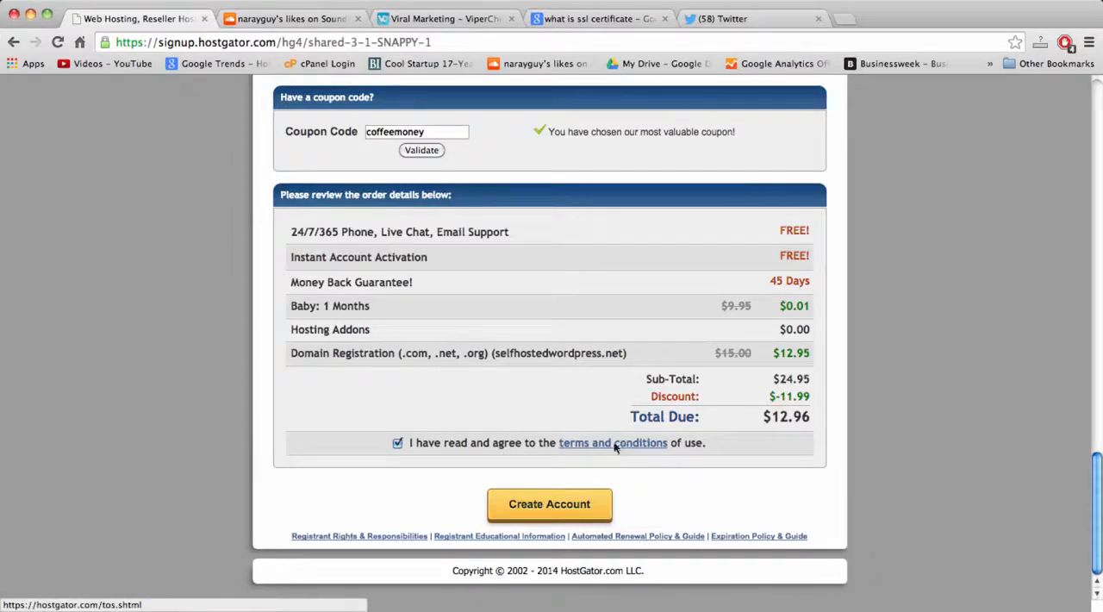
pyautogui.click(564, 511)
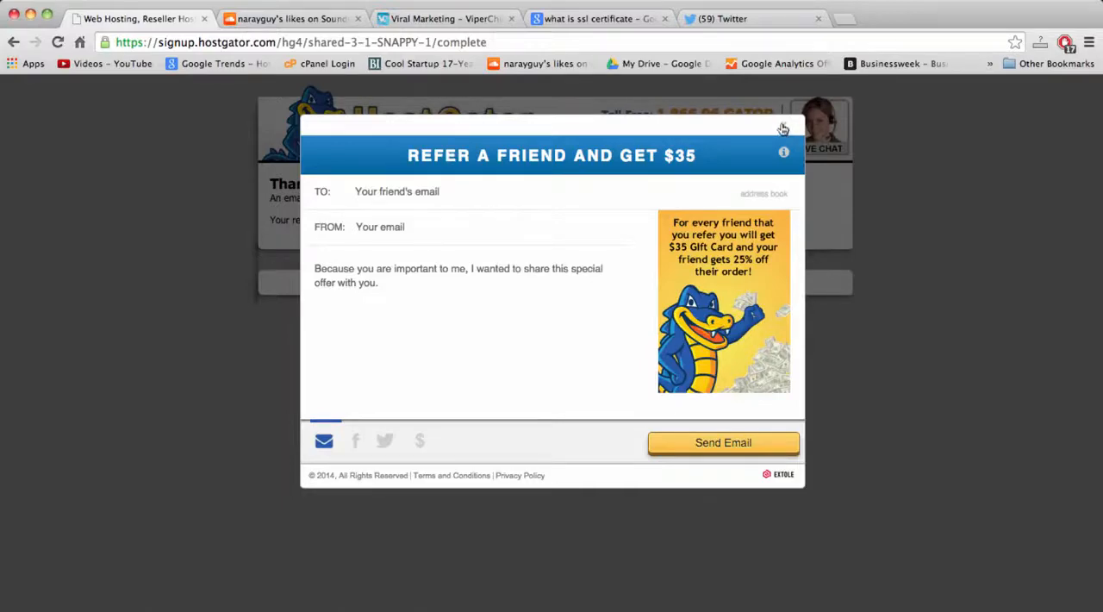
pyautogui.click(783, 127)
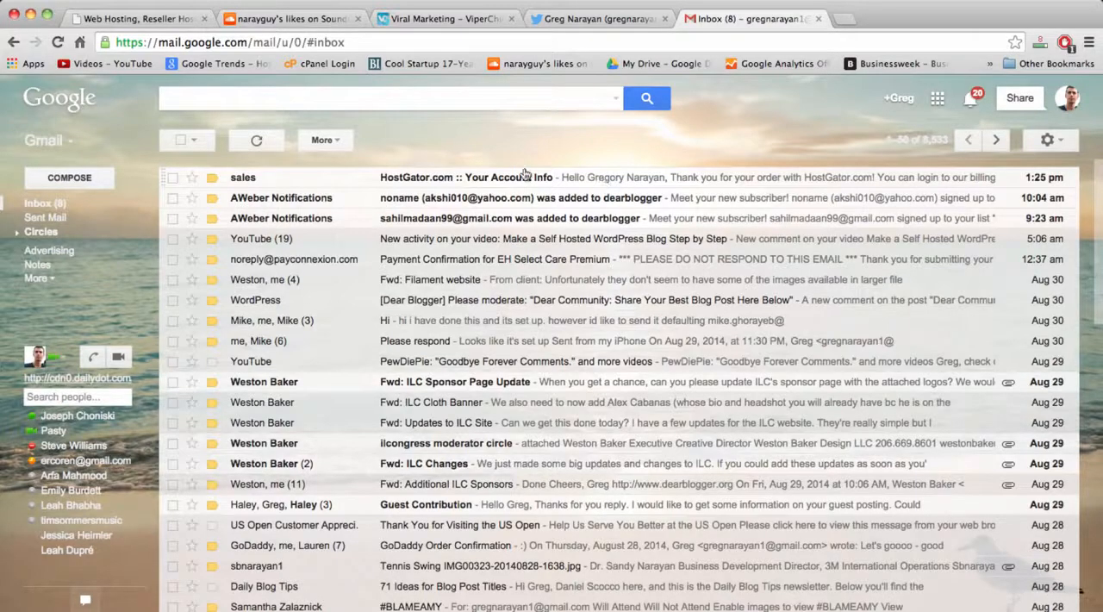
# Open the HostGator account info email in the Gmail inbox and copy the control panel password from it.
pyautogui.click(400, 178)
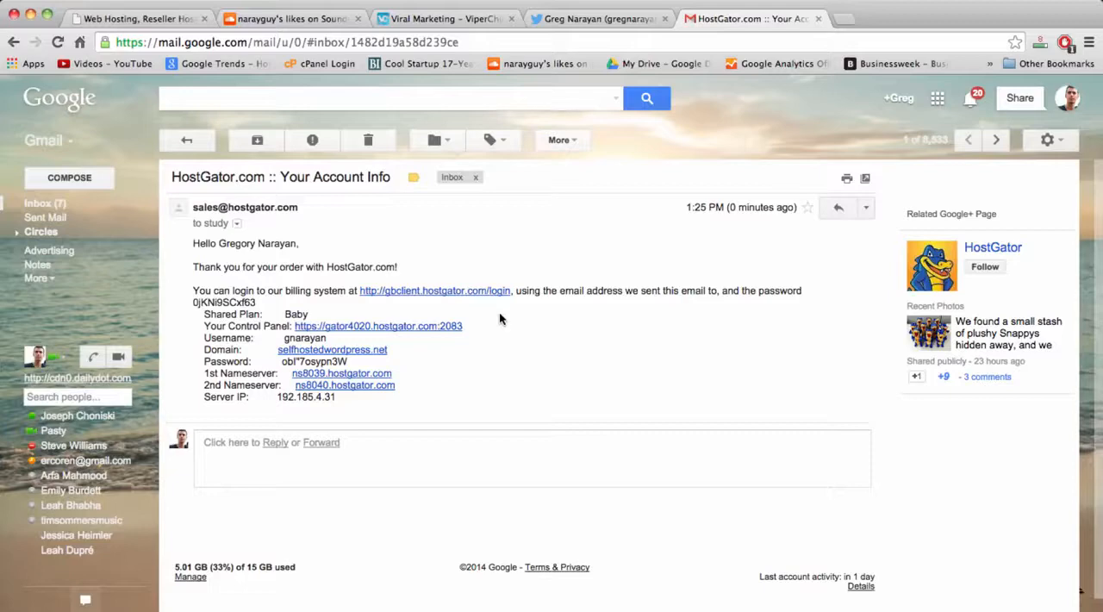
pyautogui.doubleClick(308, 363)
pyautogui.click(308, 363)
pyautogui.moveTo(348, 363); pyautogui.dragTo(276, 363)
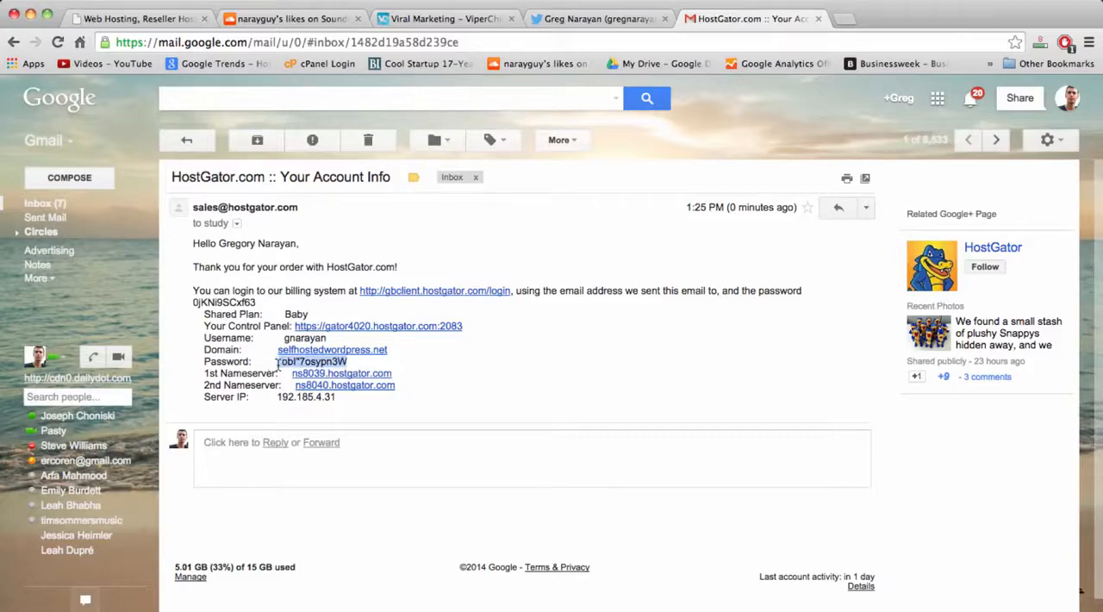
pyautogui.click(319, 365)
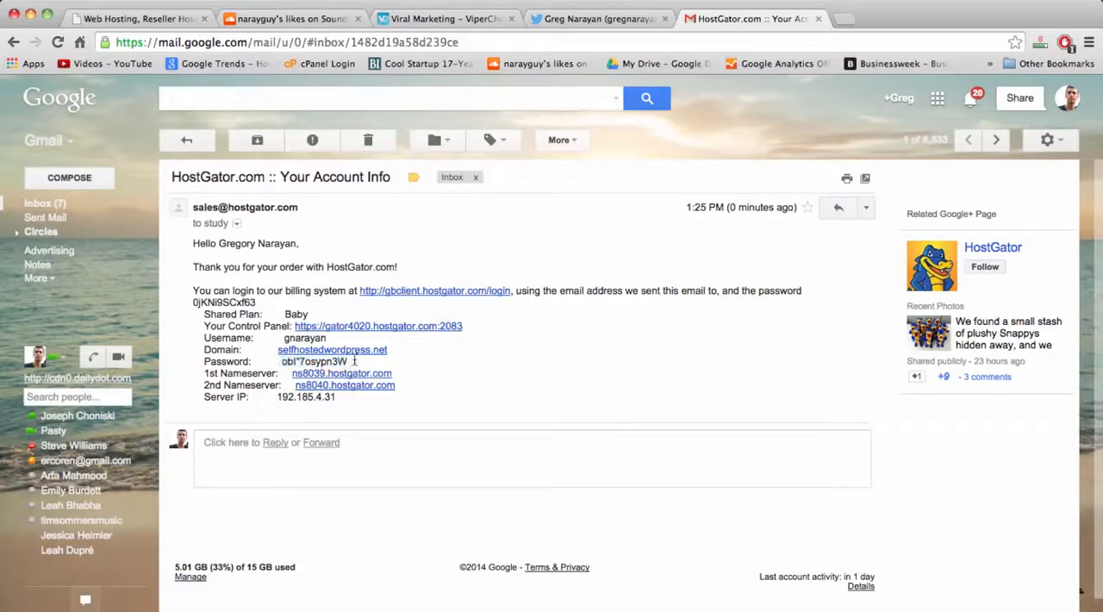
pyautogui.moveTo(353, 362); pyautogui.dragTo(284, 369)
pyautogui.rightClick(301, 359)
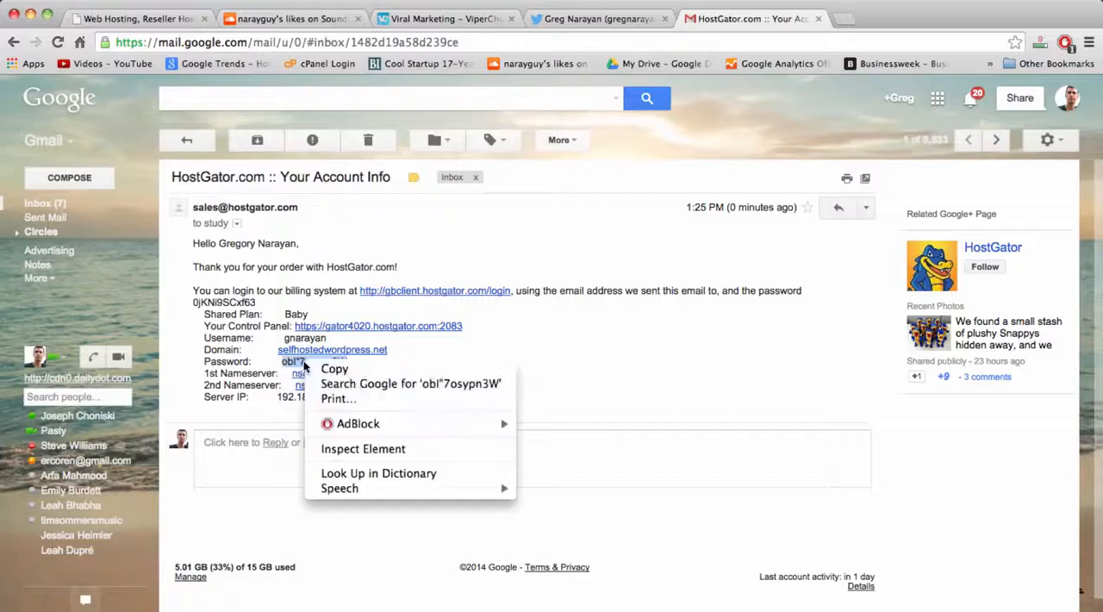
pyautogui.click(329, 367)
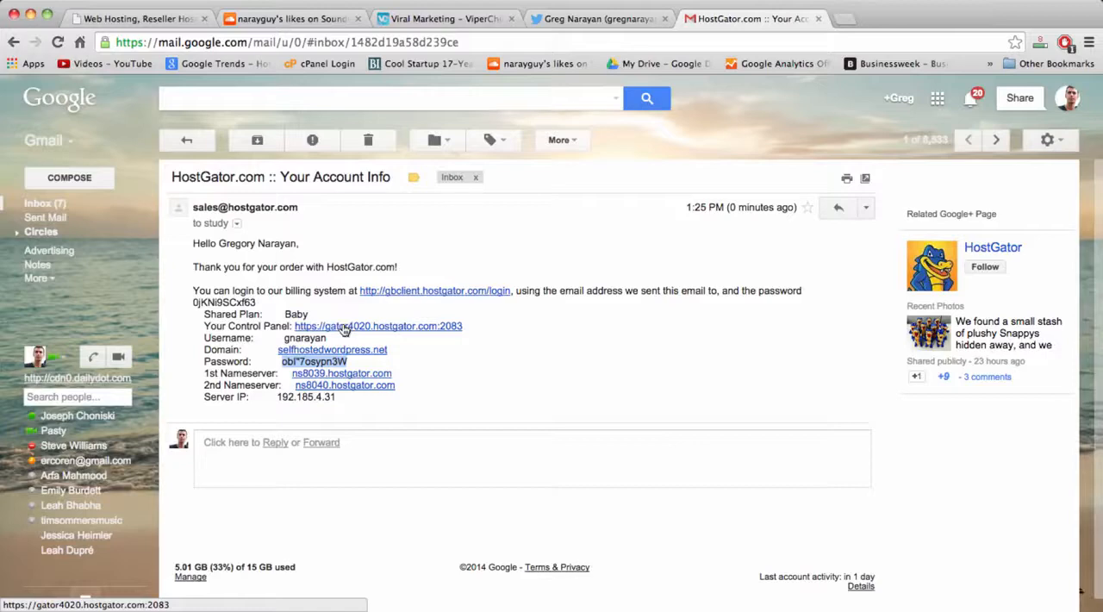
# Follow the email's control panel link, log in with the account username and copied password, and dismiss the Cloud Backup and new-user pop-ups.
pyautogui.click(402, 329)
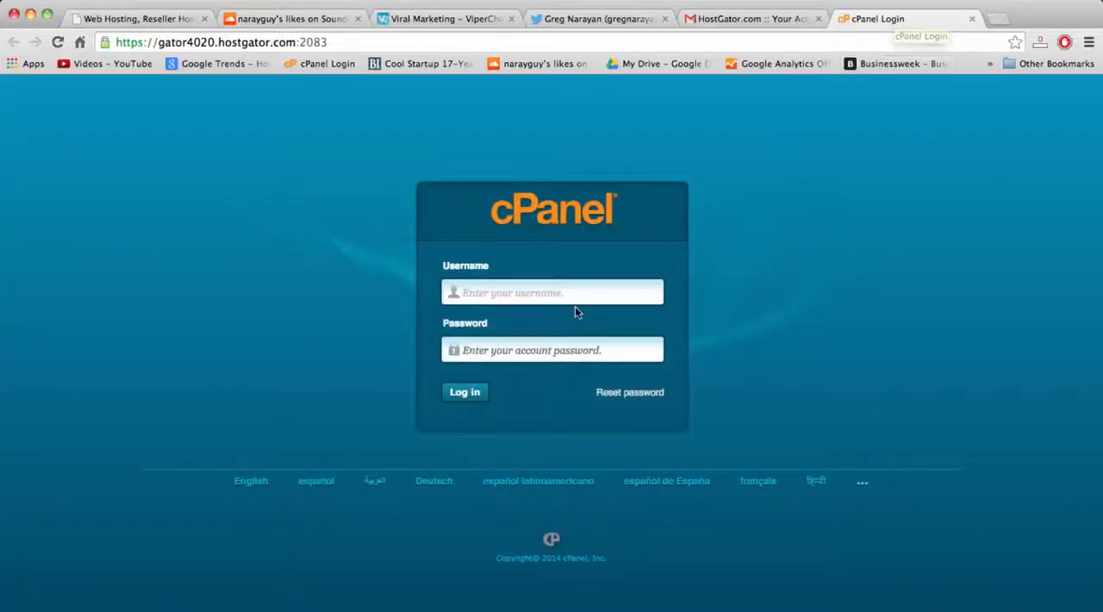
pyautogui.write('gnarayan')
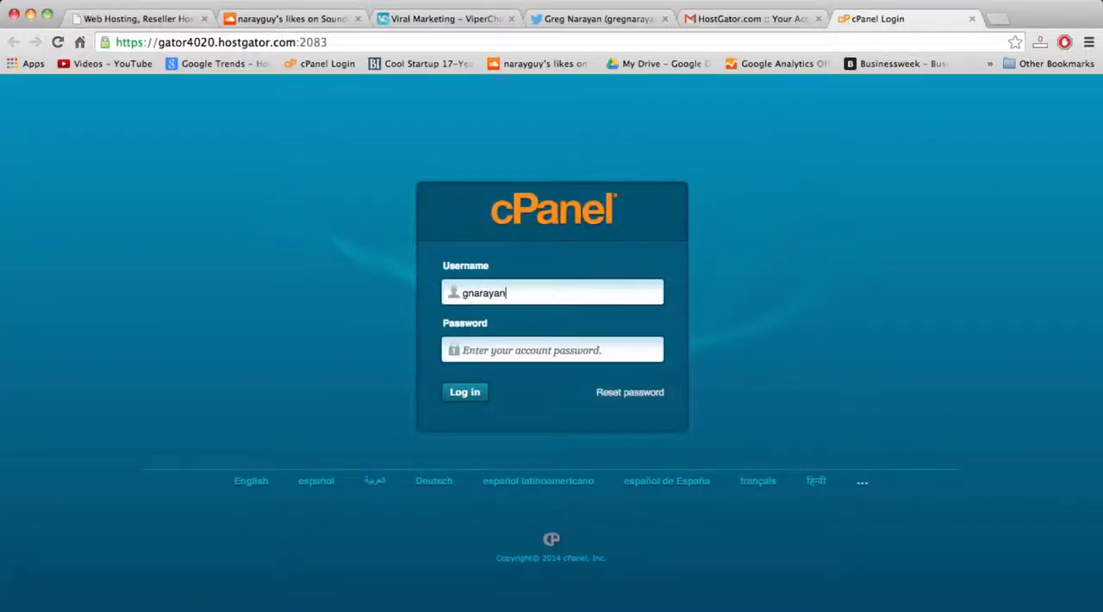
pyautogui.press('Tab')
pyautogui.press('super+v')
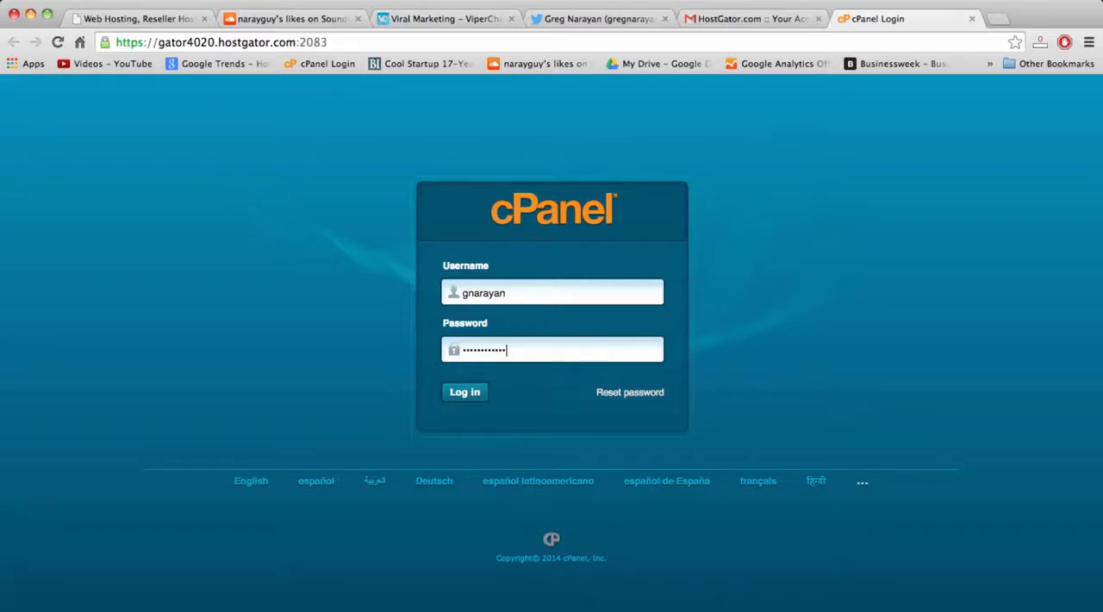
pyautogui.click(464, 393)
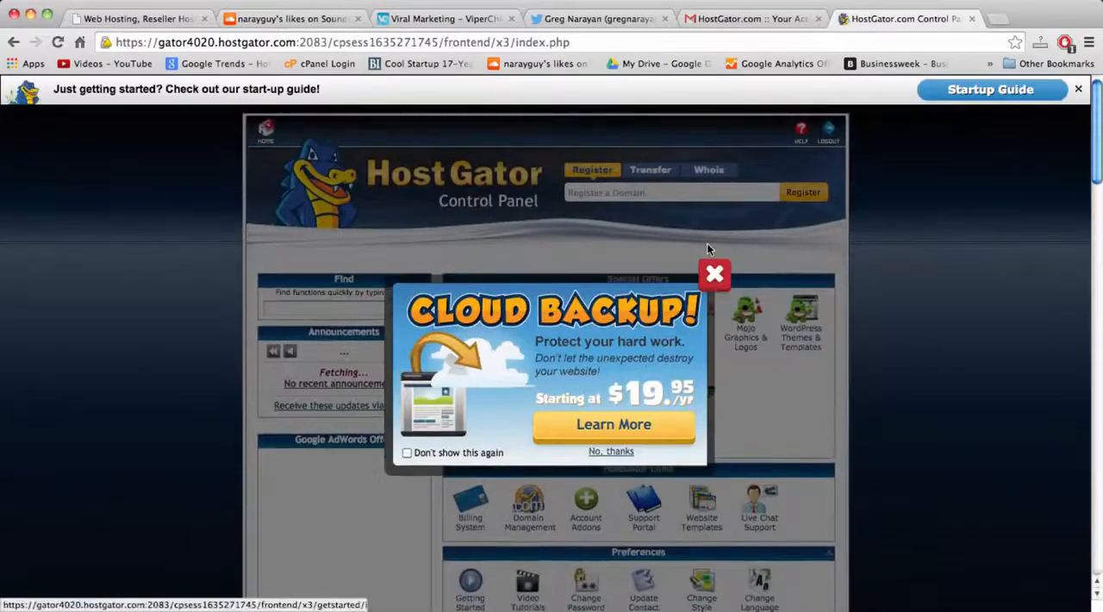
pyautogui.click(715, 274)
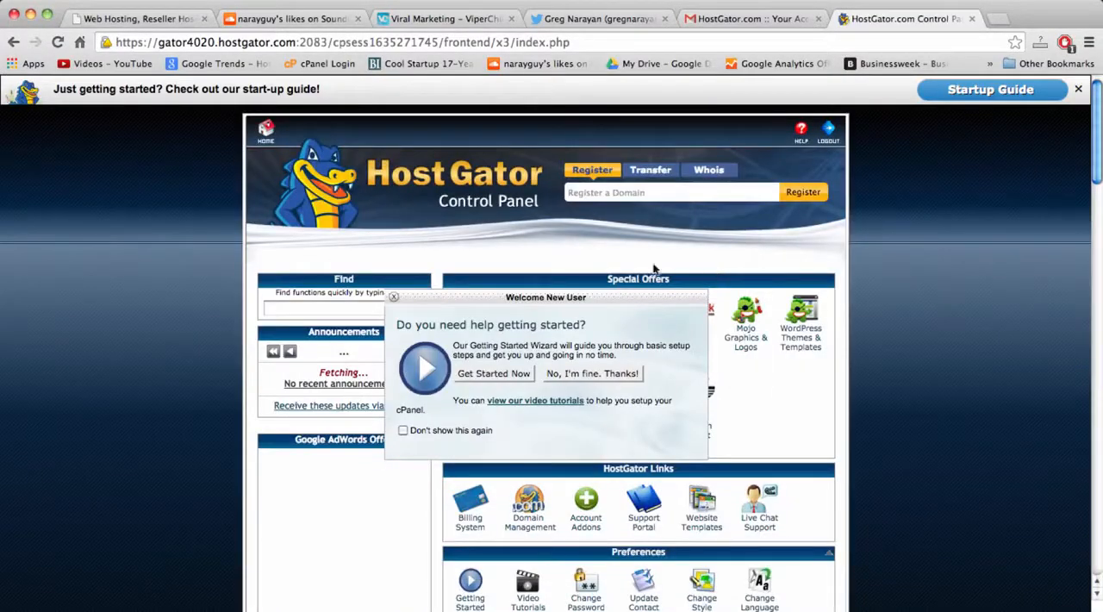
pyautogui.click(394, 297)
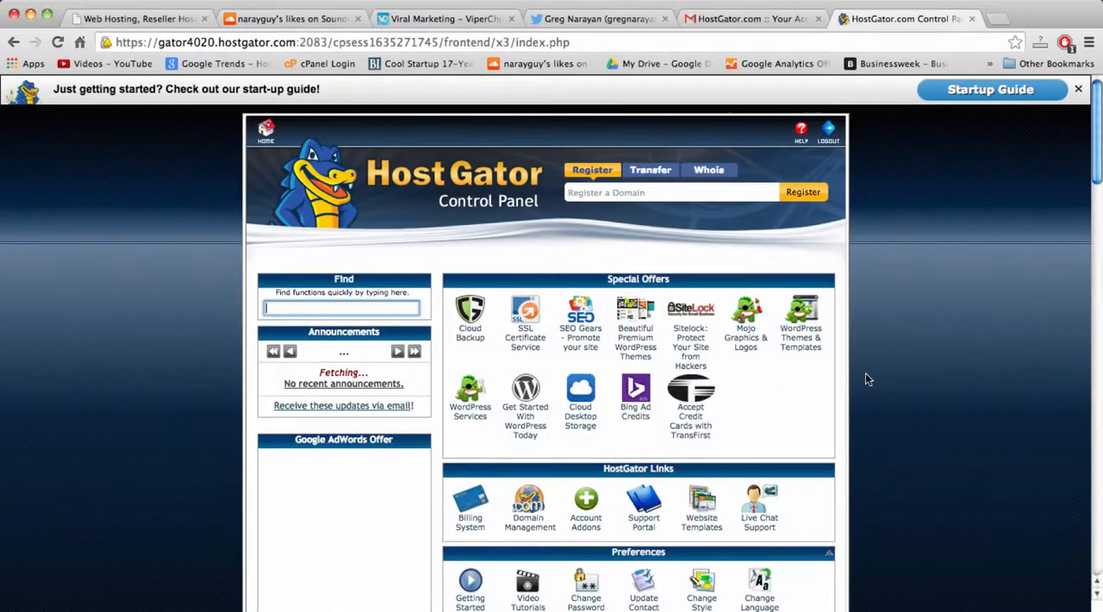
# Launch QuickInstall from the control panel's Software/Services section and continue to the WordPress installation form.
pyautogui.scroll(-5, 865, 374)
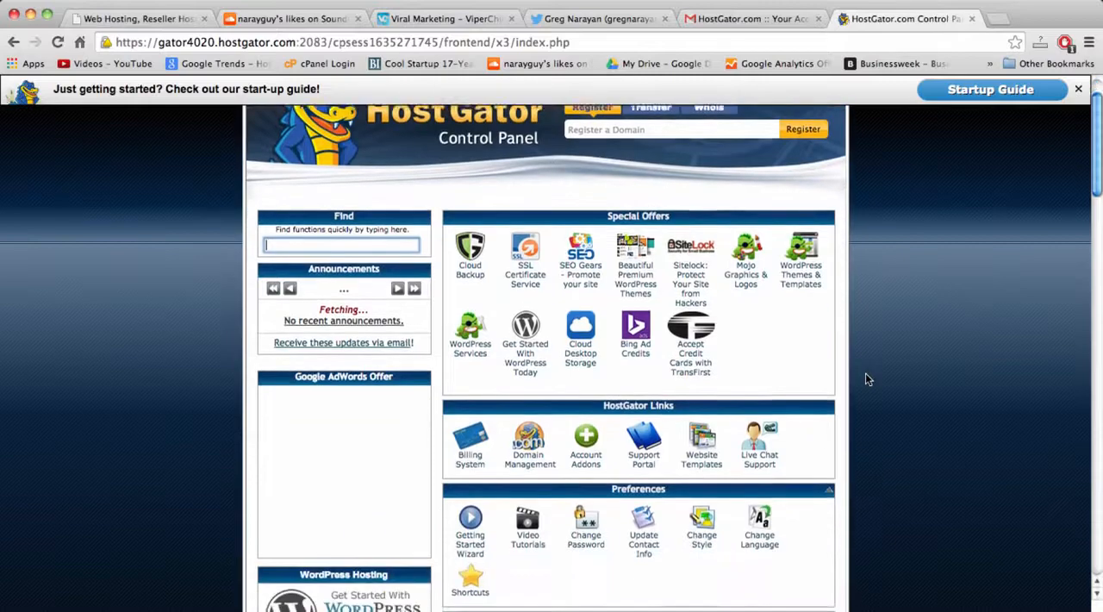
pyautogui.scroll(-7, 867, 377)
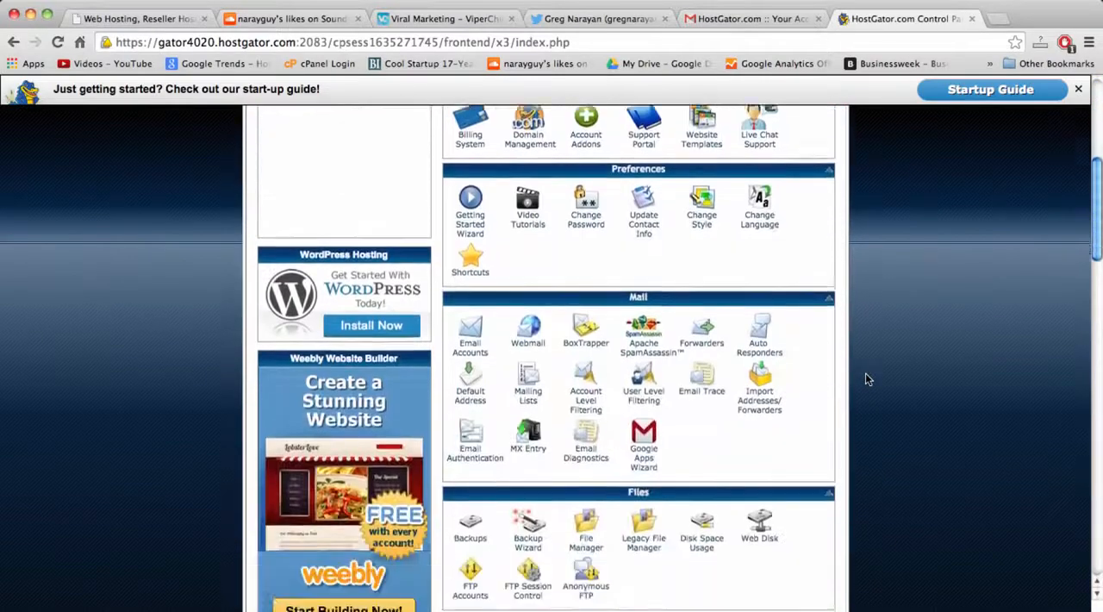
pyautogui.scroll(-6, 868, 379)
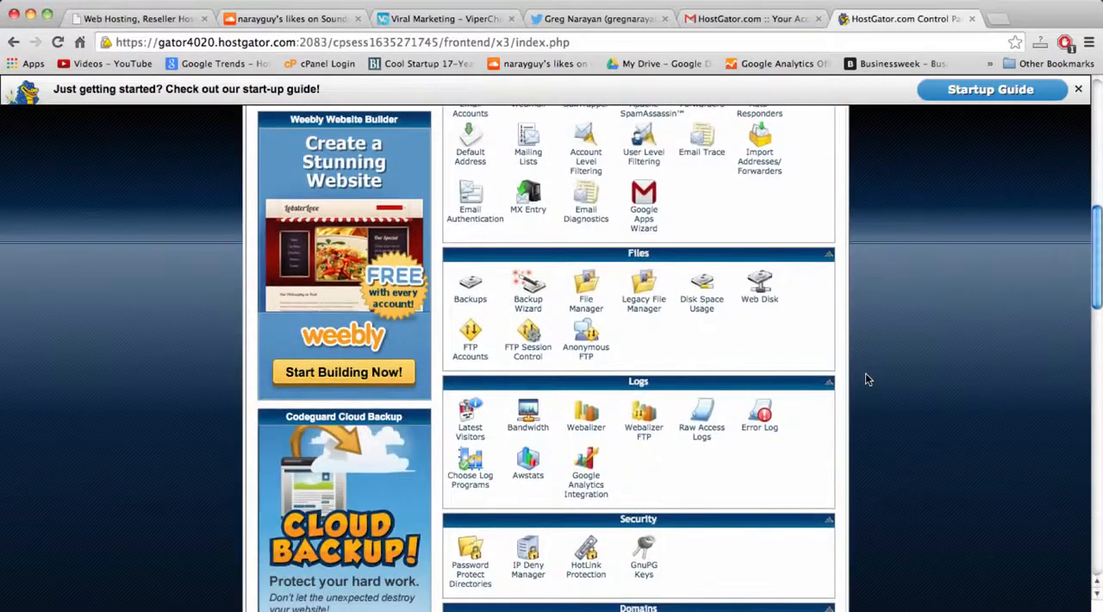
pyautogui.scroll(-9, 867, 378)
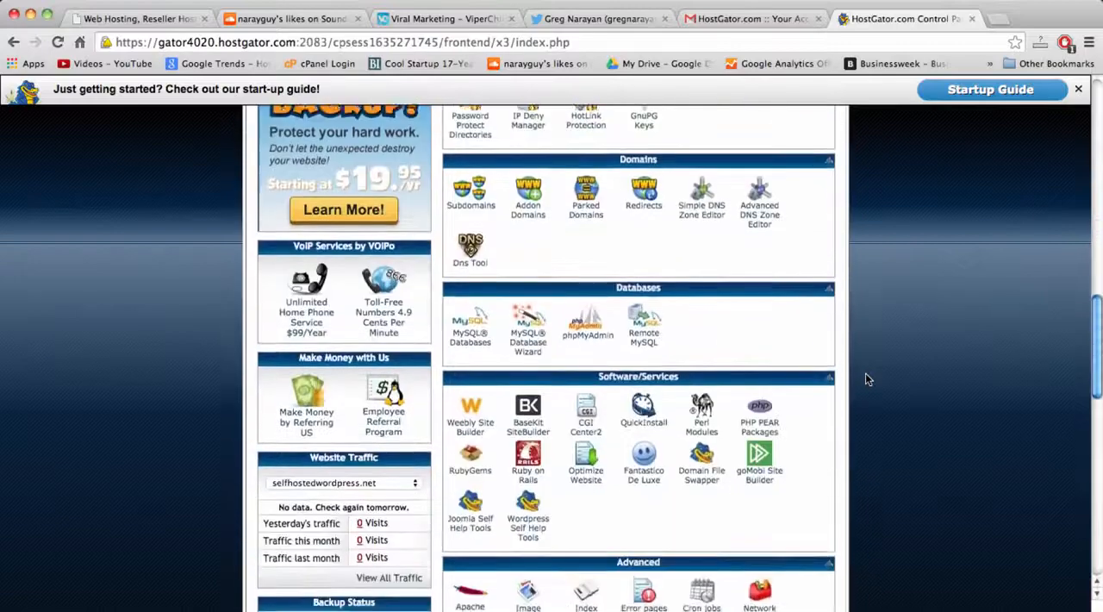
pyautogui.scroll(-1, 867, 380)
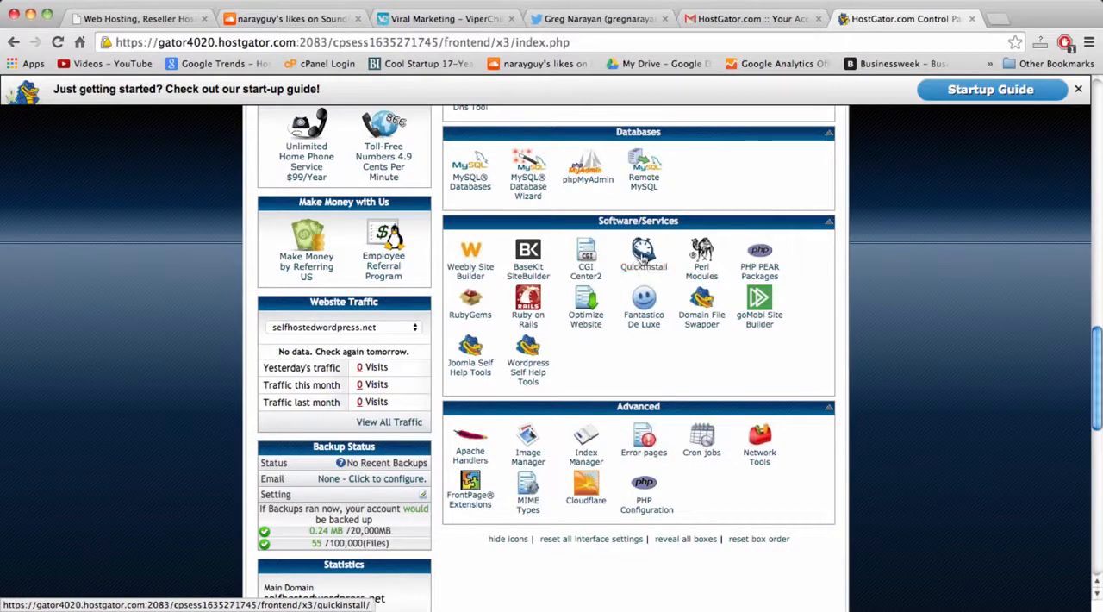
pyautogui.click(642, 257)
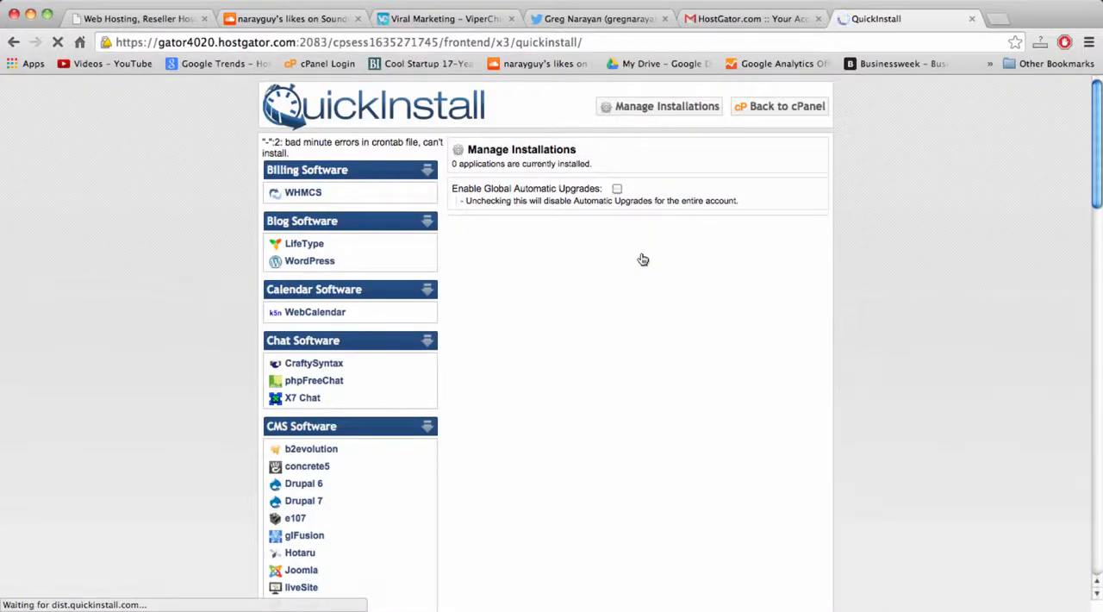
pyautogui.click(303, 263)
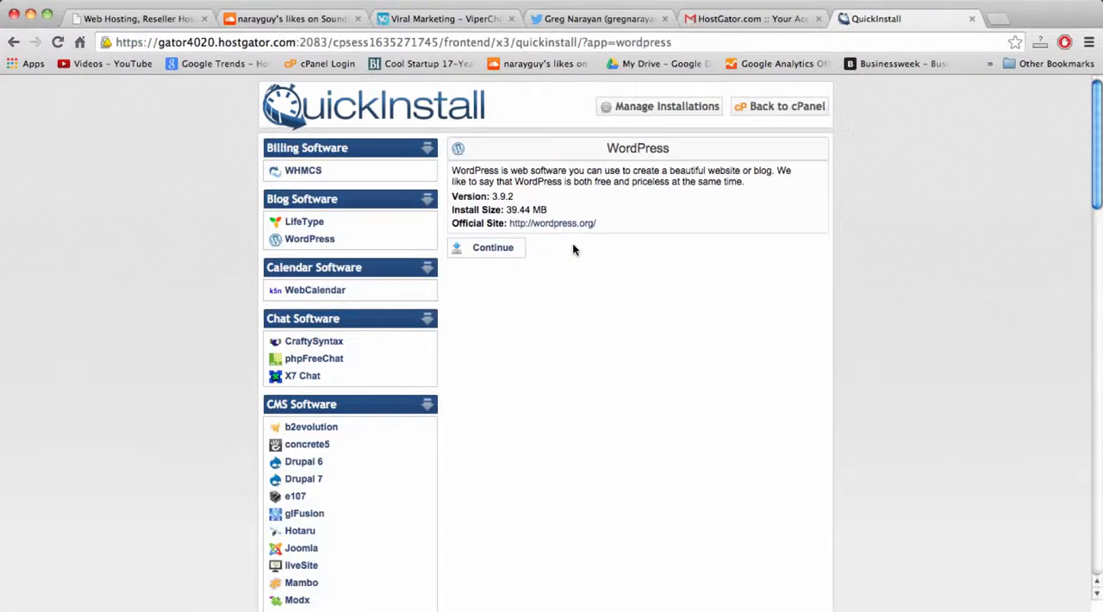
pyautogui.click(493, 252)
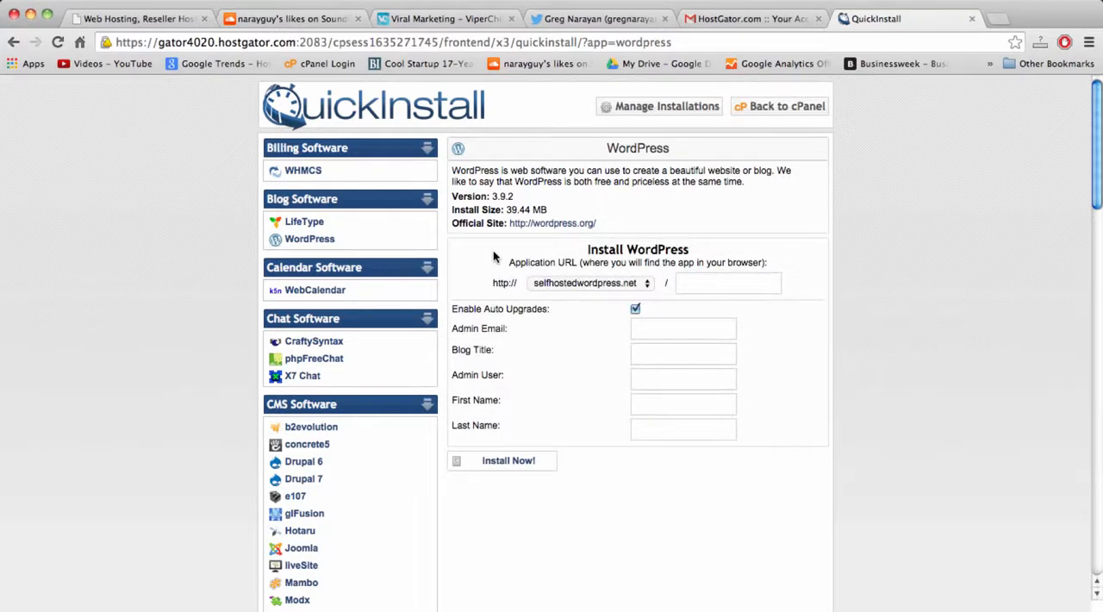
# Keep selfhostedwordpress.net with an empty subdirectory as the application URL and enter the admin email address.
pyautogui.click(648, 288)
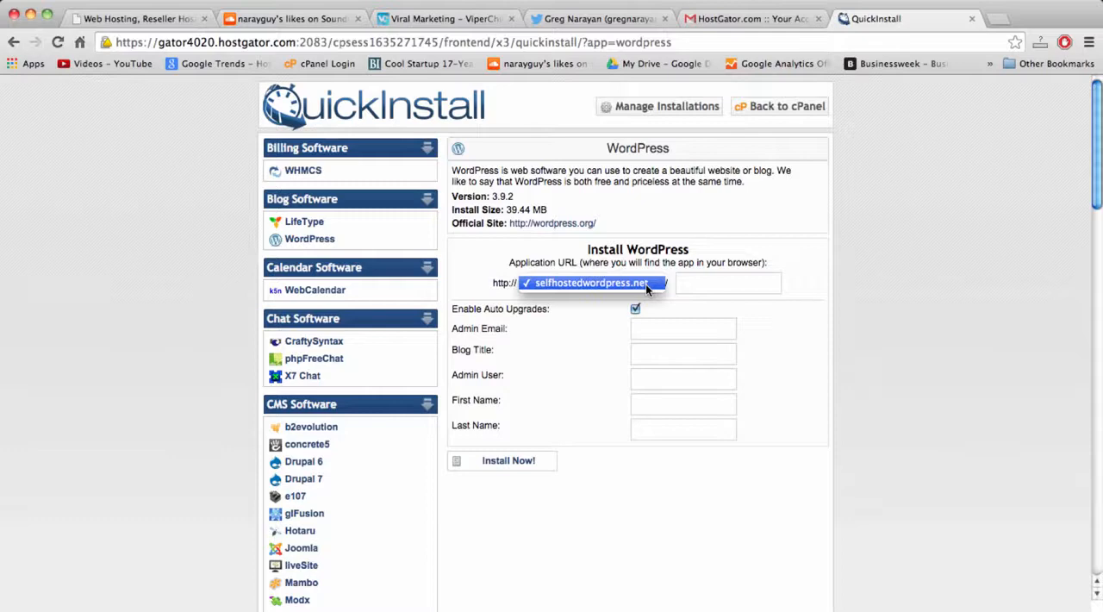
pyautogui.click(648, 288)
pyautogui.click(690, 288)
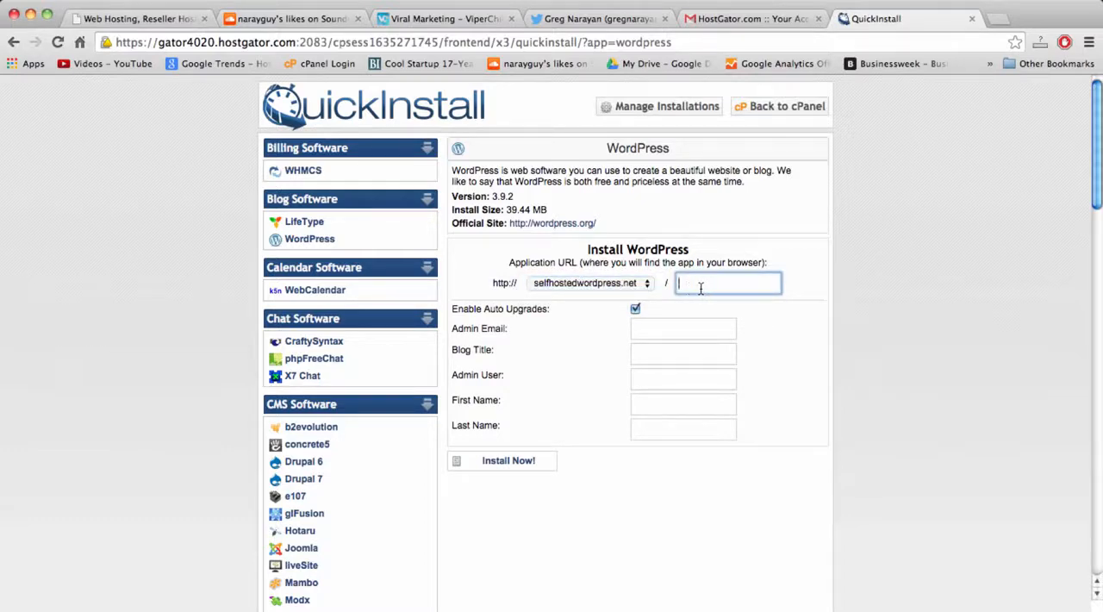
pyautogui.click(676, 333)
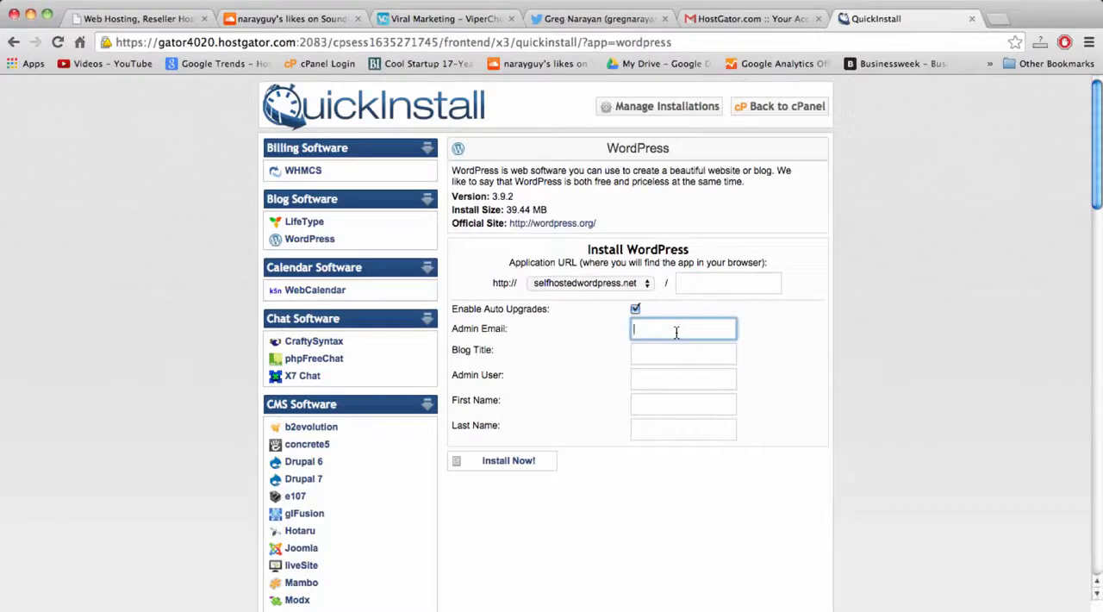
pyautogui.press('Tab')
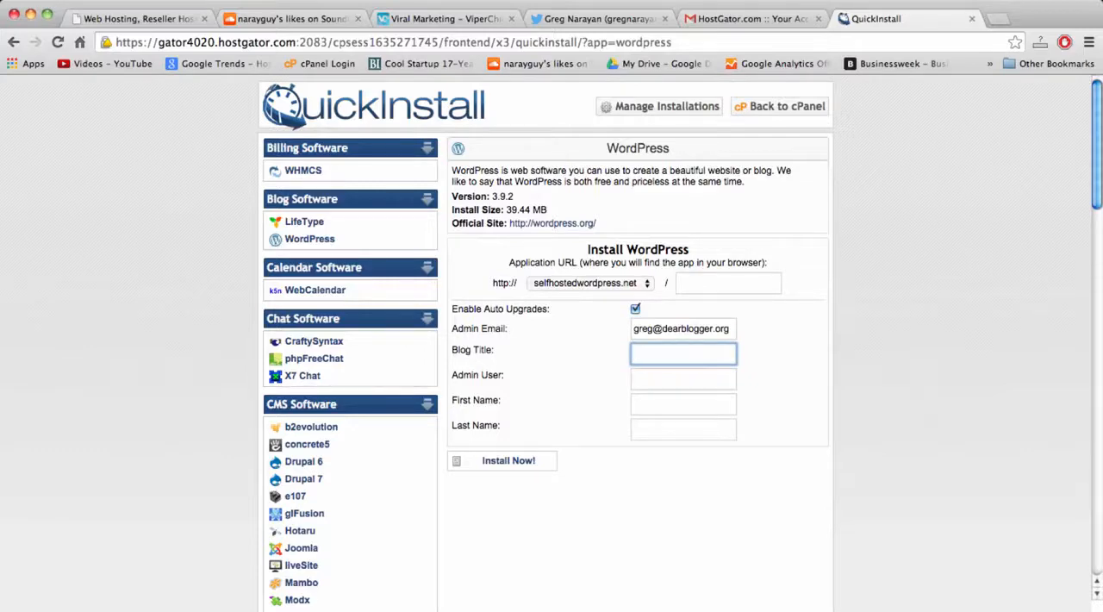
# Fill in the WordPress installation form with the blog title "Title", the admin username, and the admin's first and last name.
pyautogui.write('Title')
pyautogui.press('Tab')
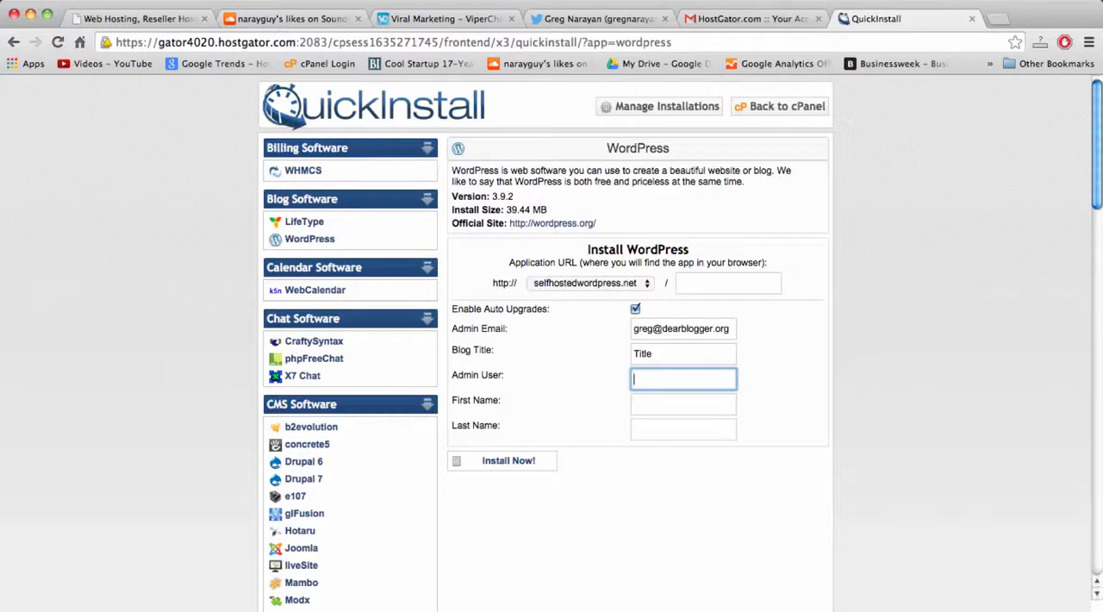
pyautogui.write('Greg')
pyautogui.press('Tab')
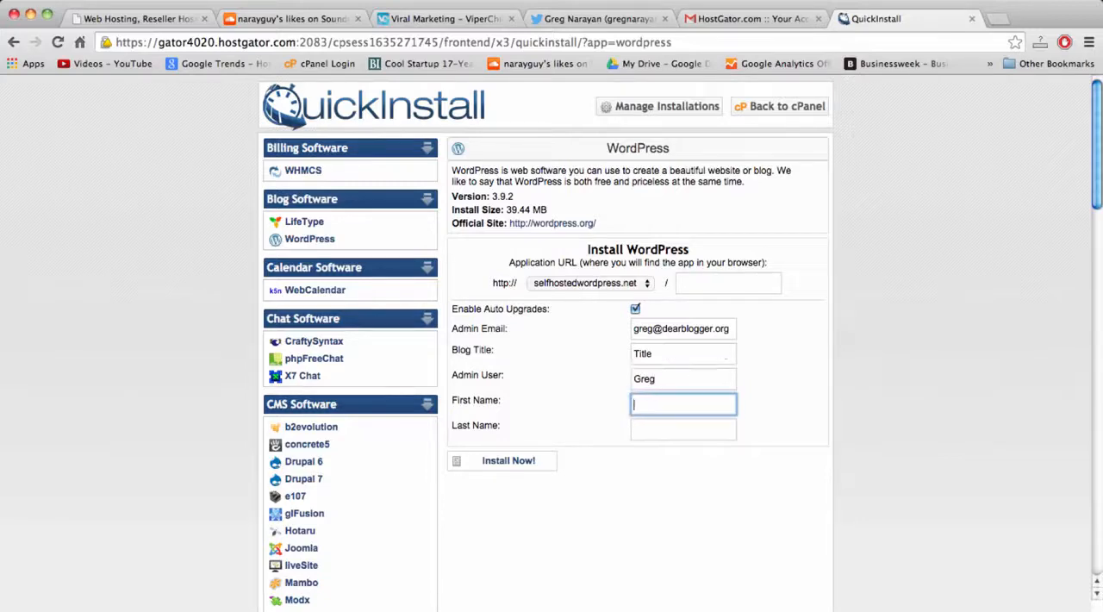
pyautogui.write('Greg')
pyautogui.press('Tab')
pyautogui.write('Naraya')
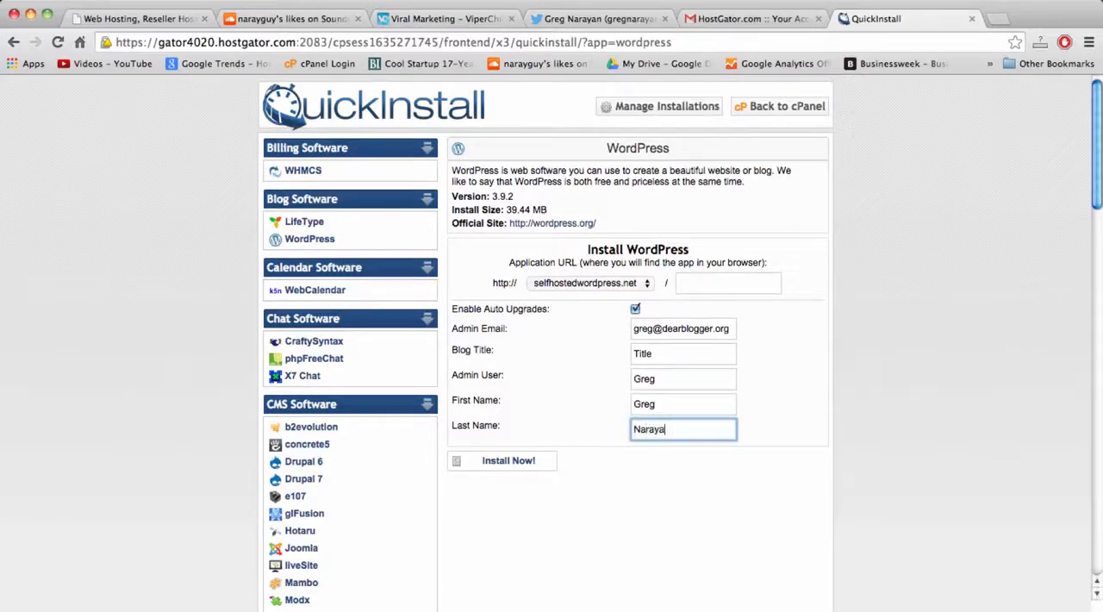
pyautogui.write('n')
pyautogui.doubleClick(650, 434)
pyautogui.doubleClick(668, 433)
pyautogui.doubleClick(643, 433)
pyautogui.doubleClick(665, 430)
pyautogui.click(676, 429)
pyautogui.doubleClick(676, 429)
pyautogui.doubleClick(650, 428)
pyautogui.click(670, 429)
pyautogui.doubleClick(659, 431)
pyautogui.click(658, 431)
pyautogui.doubleClick(657, 433)
pyautogui.click(659, 430)
pyautogui.doubleClick(658, 429)
pyautogui.click(671, 429)
pyautogui.doubleClick(646, 430)
pyautogui.click(665, 431)
pyautogui.doubleClick(665, 431)
pyautogui.click(665, 431)
pyautogui.click(552, 433)
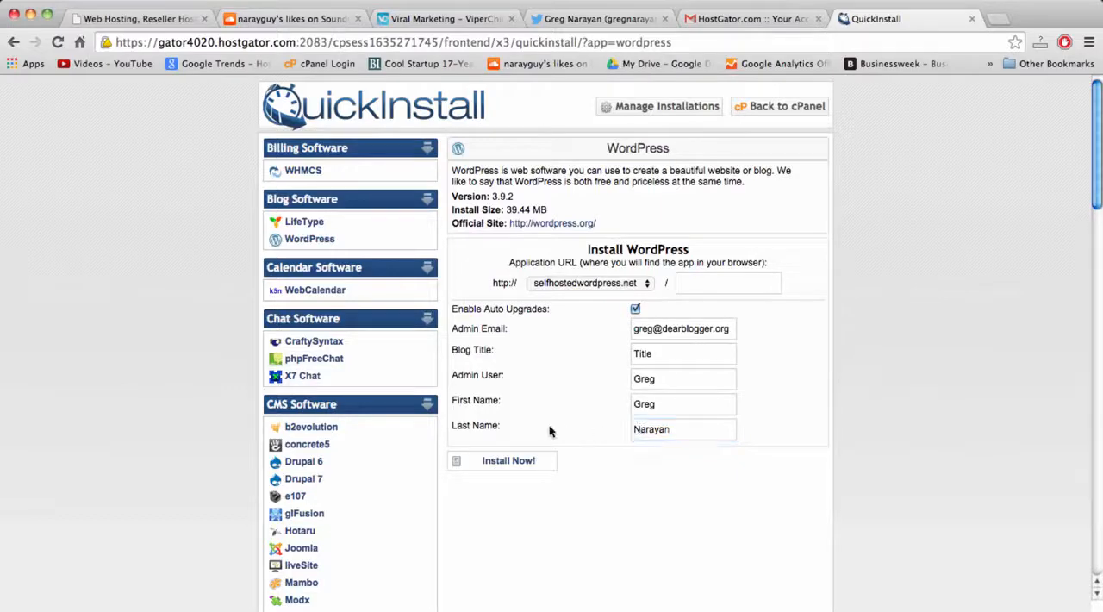
# Install WordPress with the completed form and copy the generated admin password from the installation details.
pyautogui.click(508, 463)
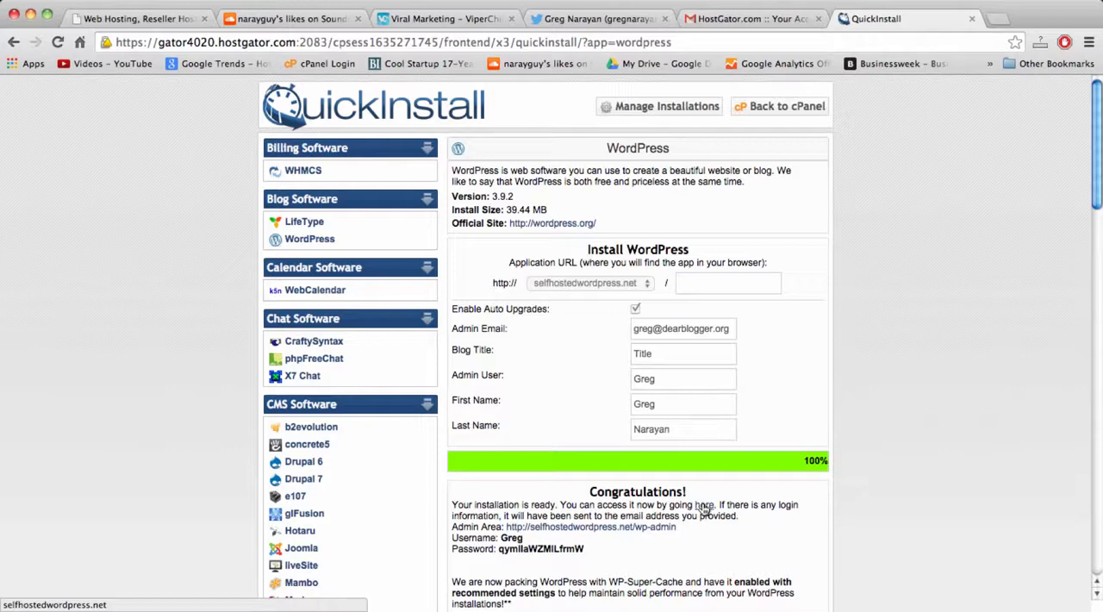
pyautogui.doubleClick(530, 549)
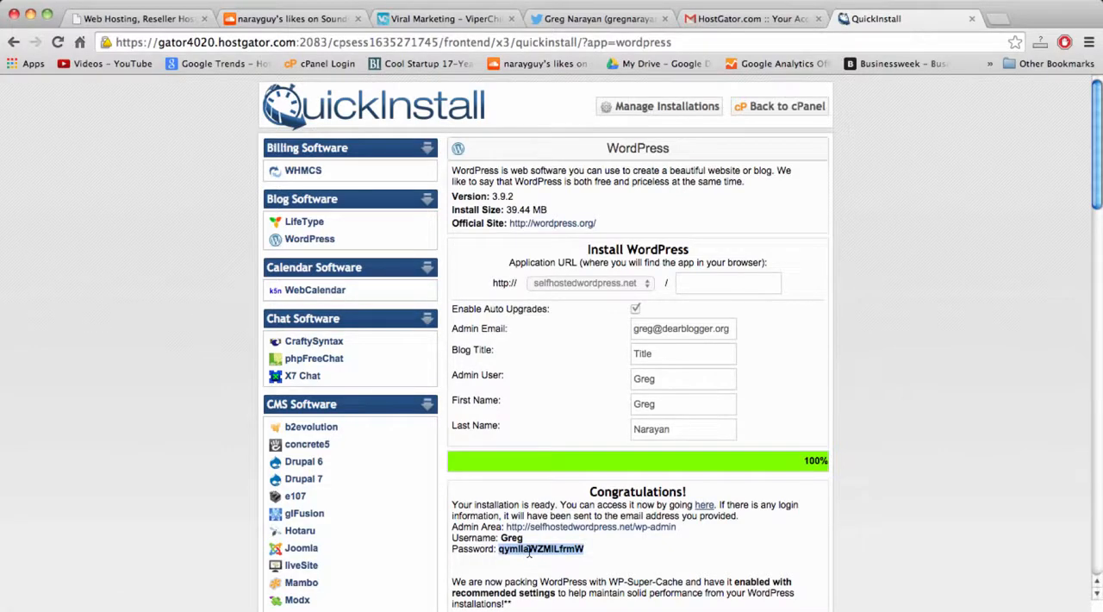
pyautogui.rightClick(529, 553)
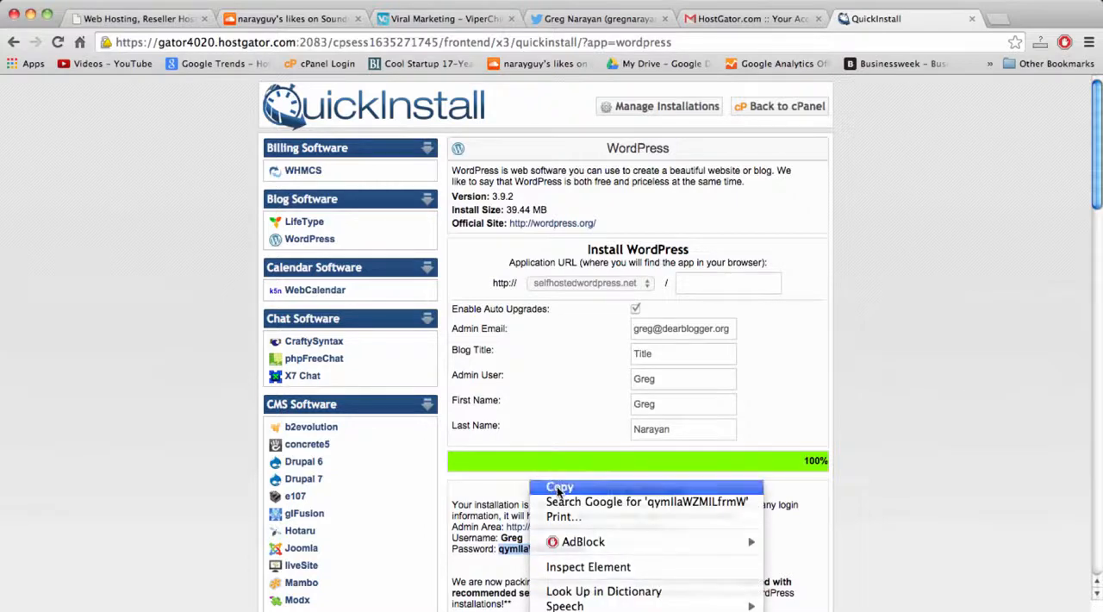
pyautogui.click(561, 490)
pyautogui.click(532, 544)
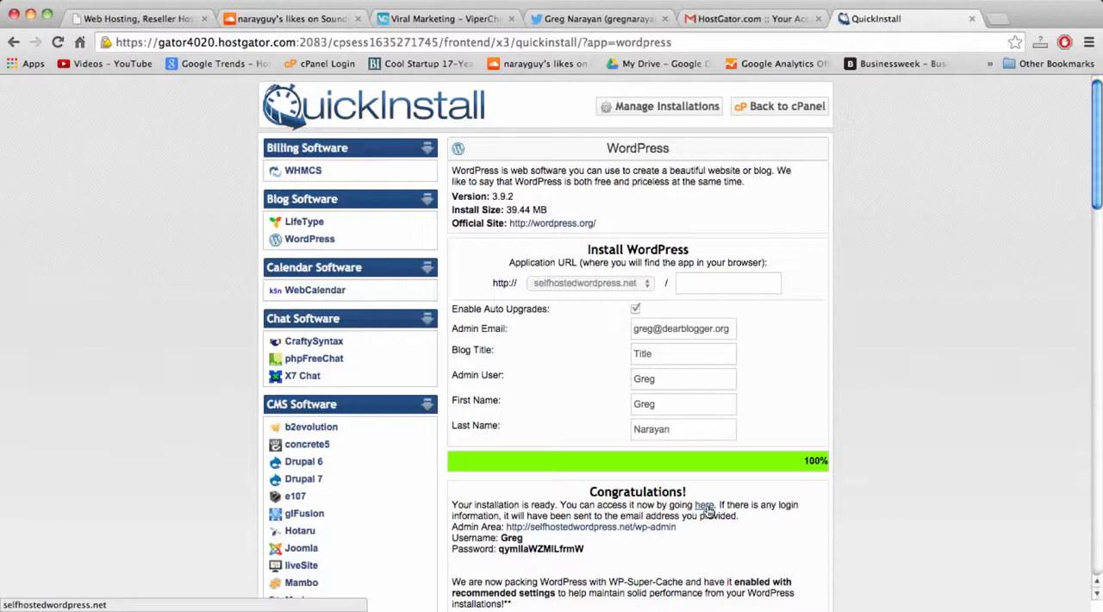
# Open the selfhostedwordpress.net/wp-admin link and log in with the admin username and copied password, with Remember Me enabled.
pyautogui.click(595, 531)
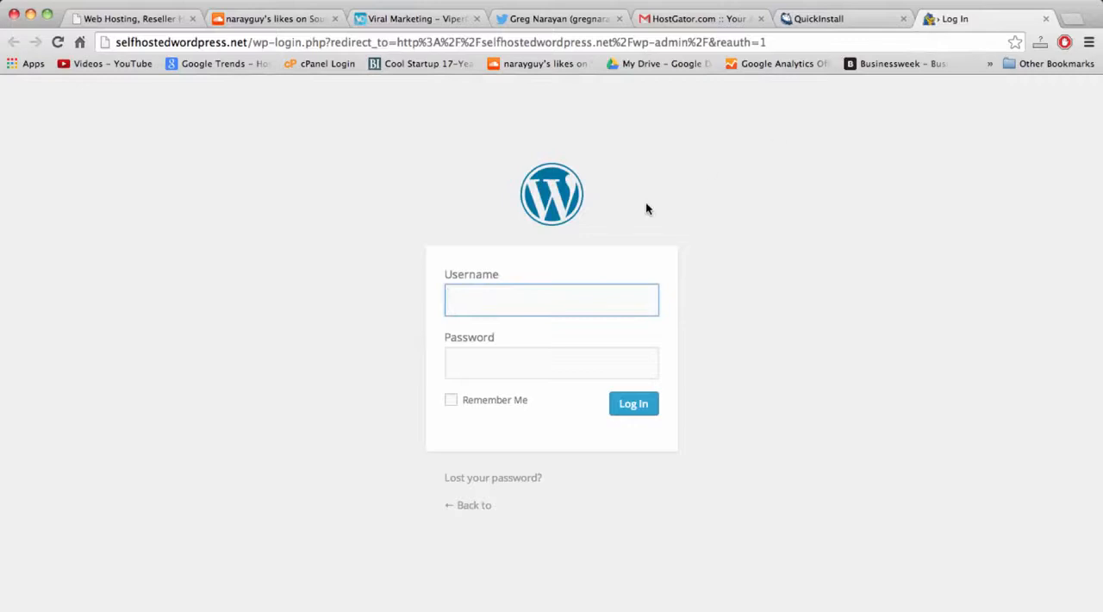
pyautogui.write('Greg')
pyautogui.press('Tab')
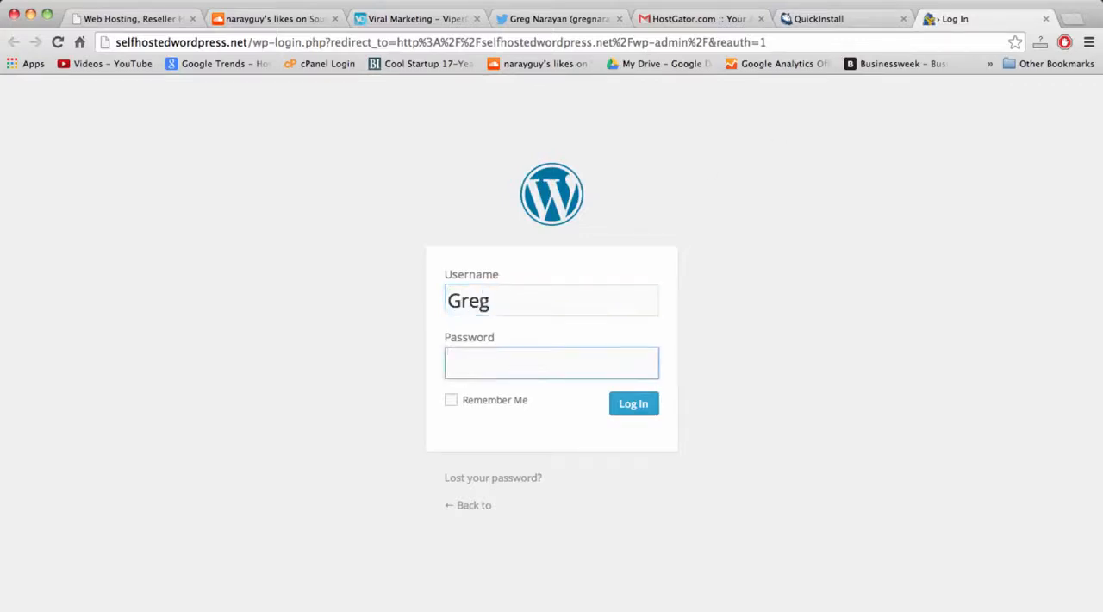
pyautogui.press('super+v')
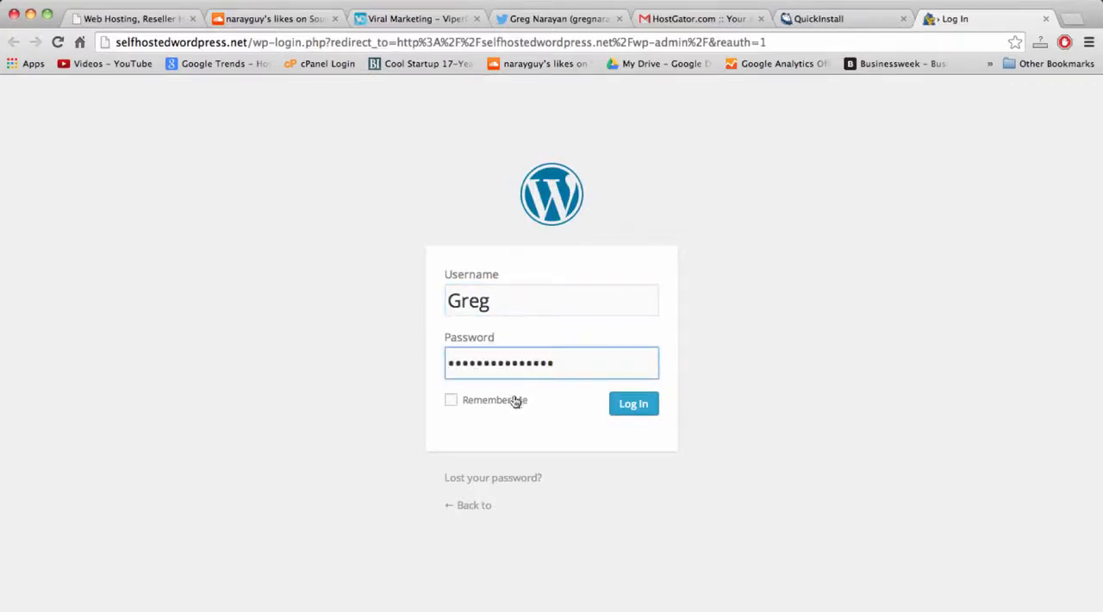
pyautogui.click(480, 403)
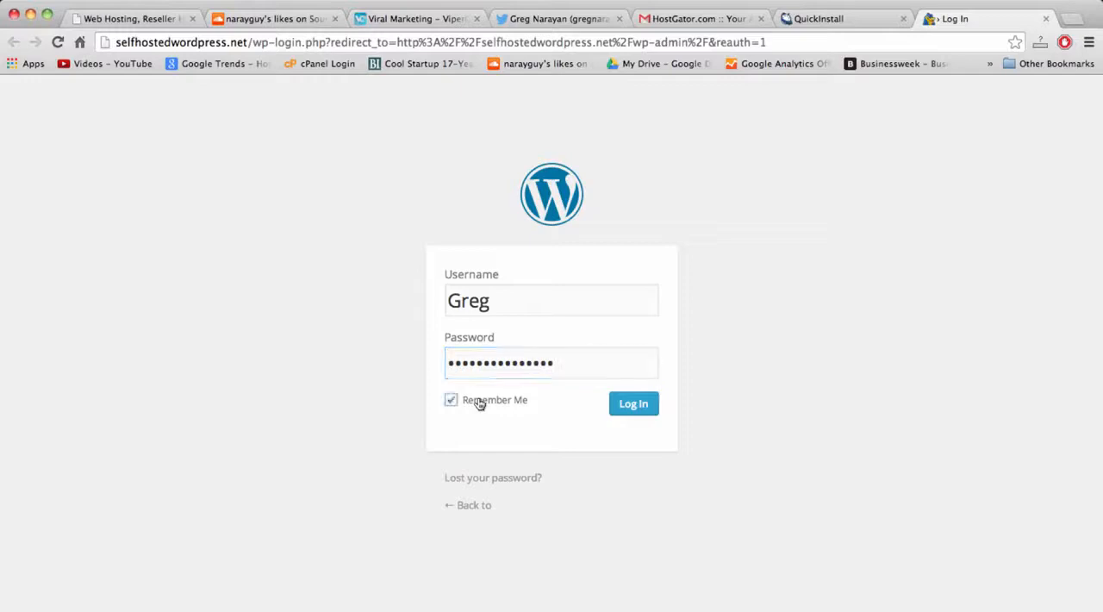
pyautogui.click(639, 406)
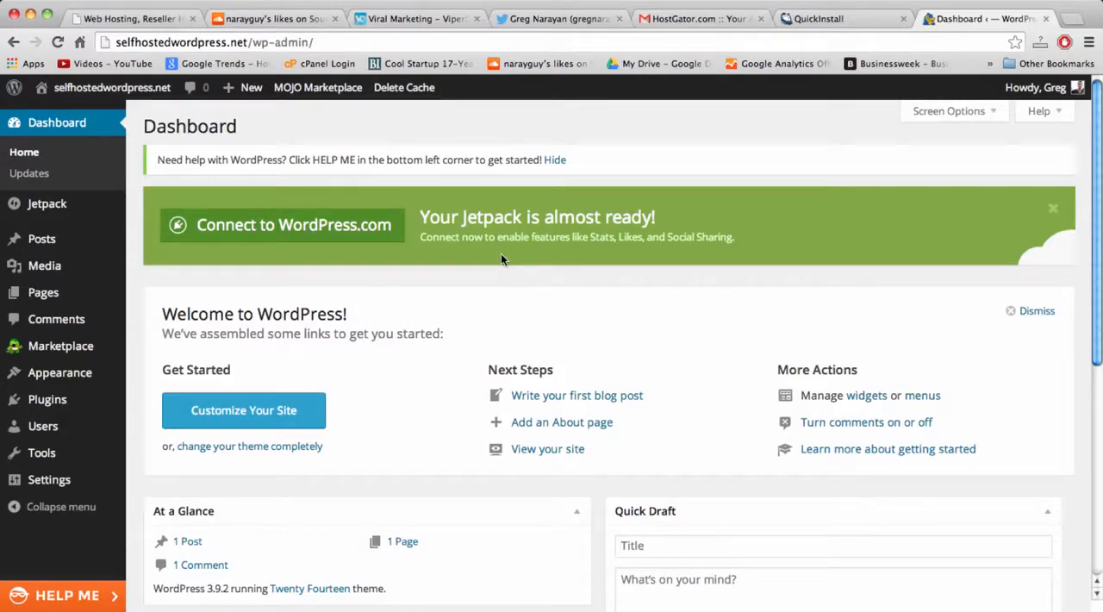
# Re-enter the end of the selfhostedwordpress.net/wp-admin/ address and load the dashboard from it again.
pyautogui.click(330, 42)
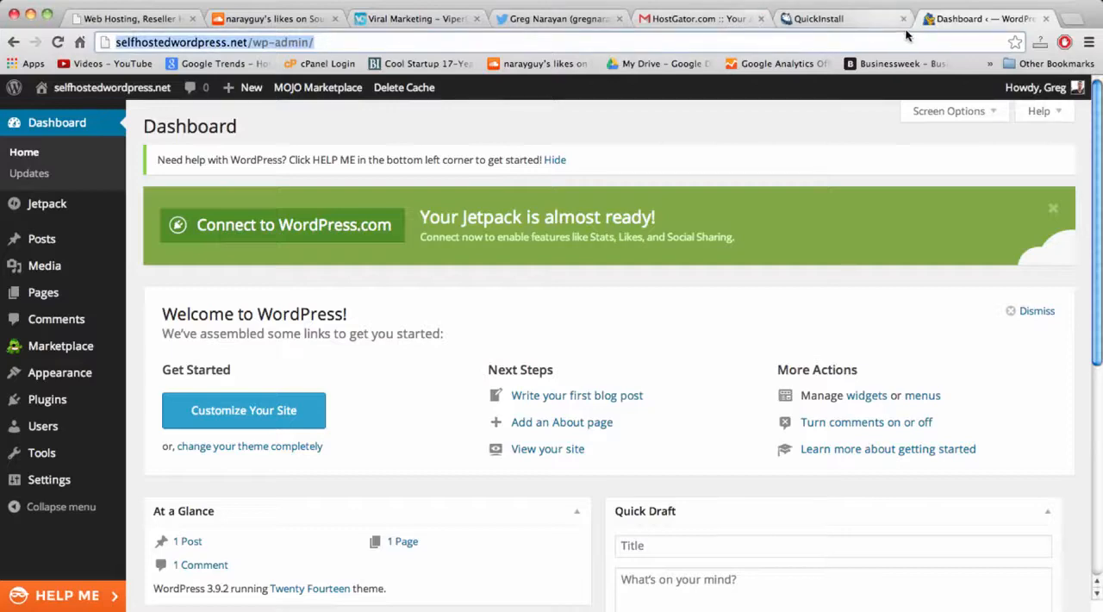
pyautogui.click(177, 43)
pyautogui.click(261, 45)
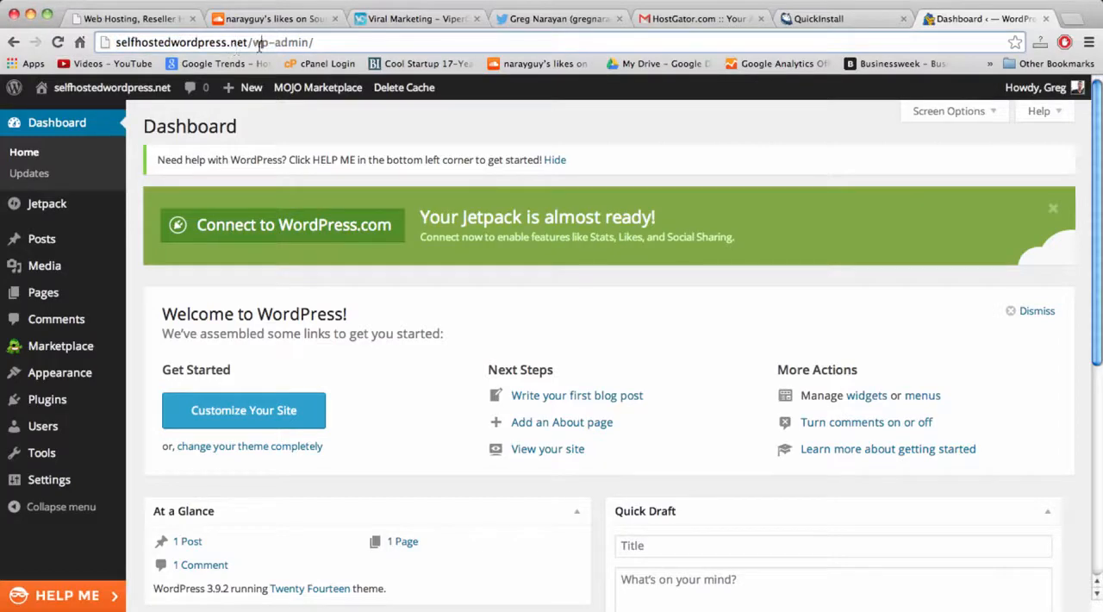
pyautogui.click(320, 46)
pyautogui.press('BackSpace')
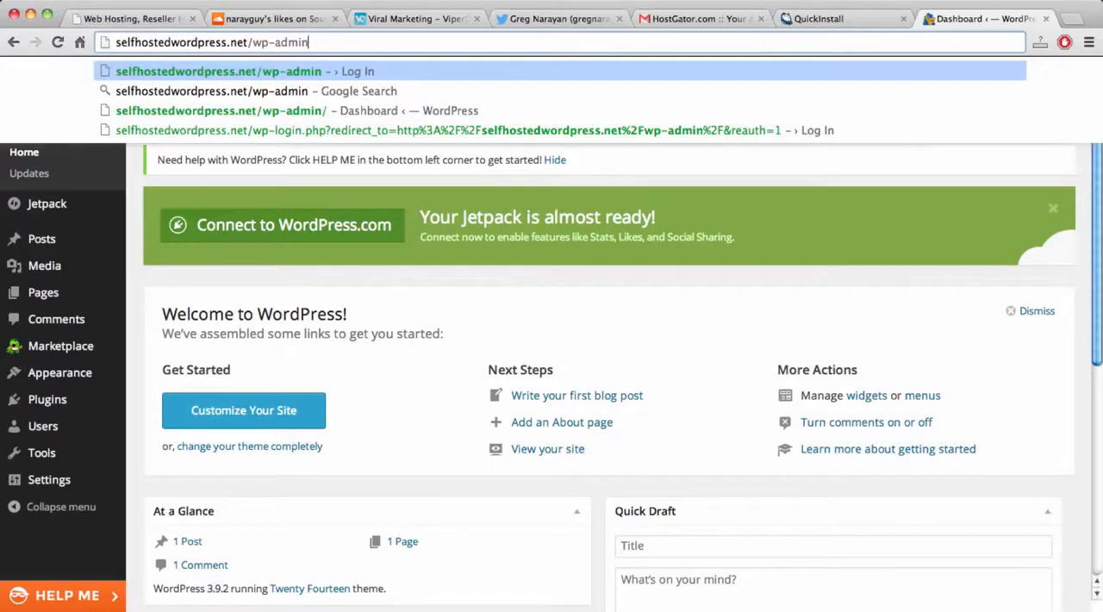
pyautogui.write('/')
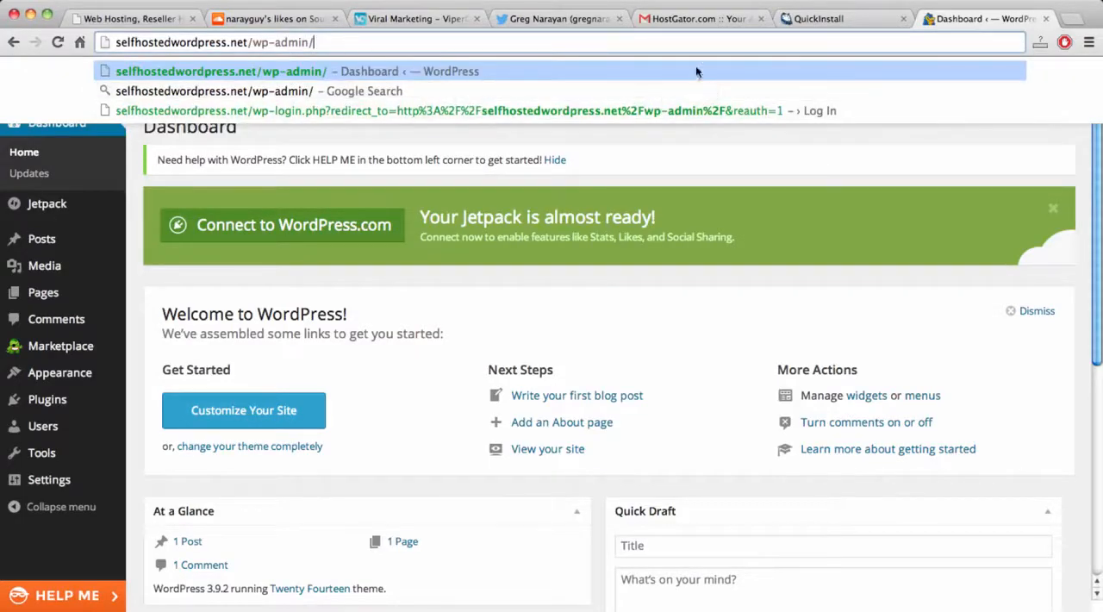
pyautogui.click(750, 321)
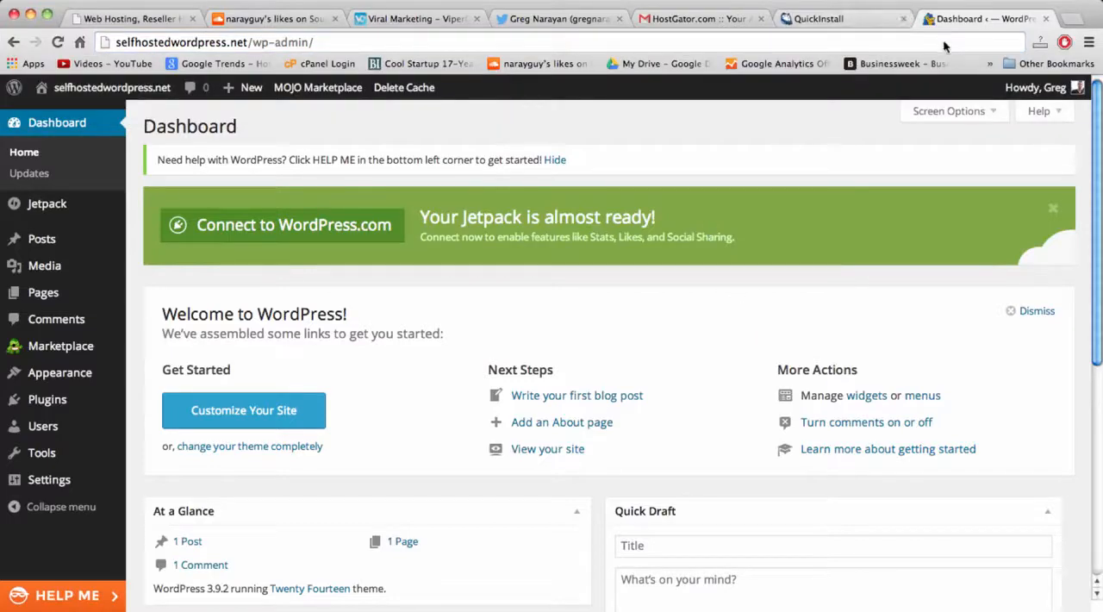
pyautogui.click(853, 47)
pyautogui.press('Return')
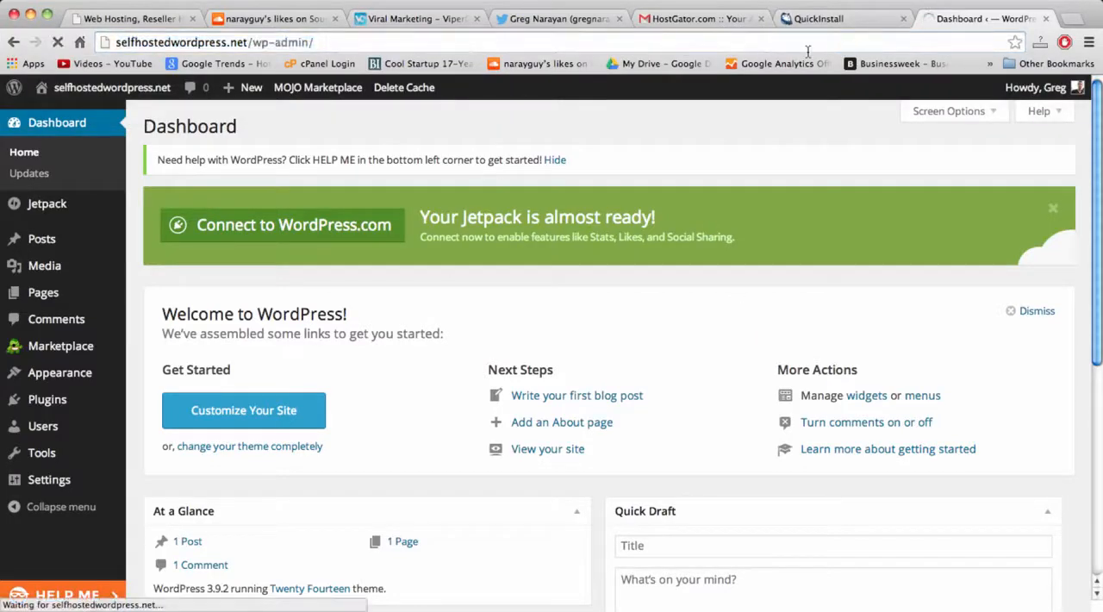
# Bookmark the WordPress dashboard page in the browser.
pyautogui.click(879, 39)
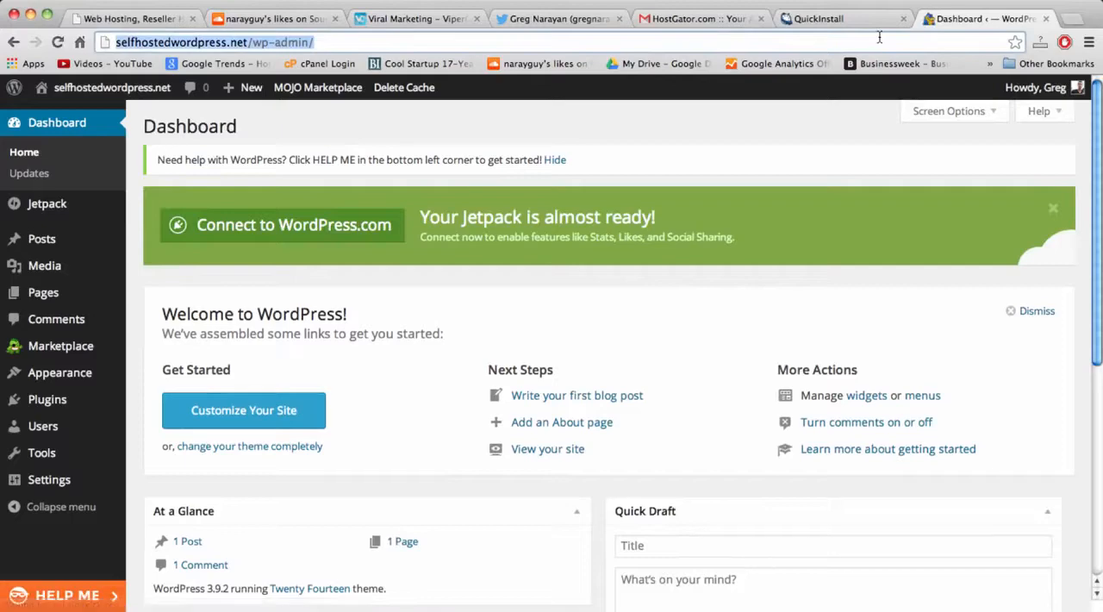
pyautogui.click(1016, 43)
pyautogui.click(1001, 140)
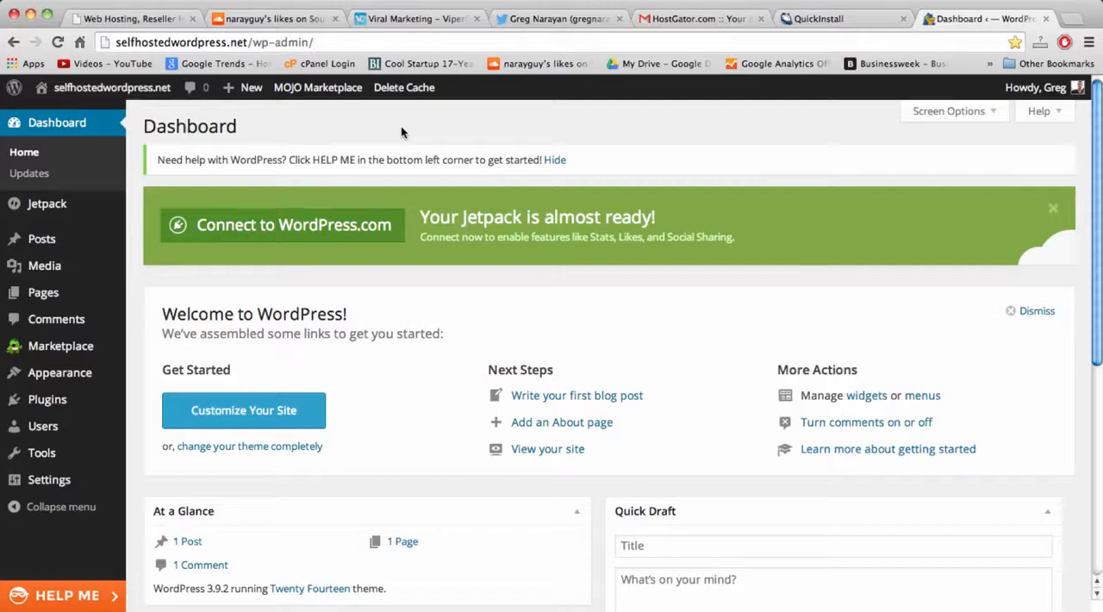
pyautogui.click(301, 40)
pyautogui.click(316, 40)
pyautogui.tripleClick(322, 42)
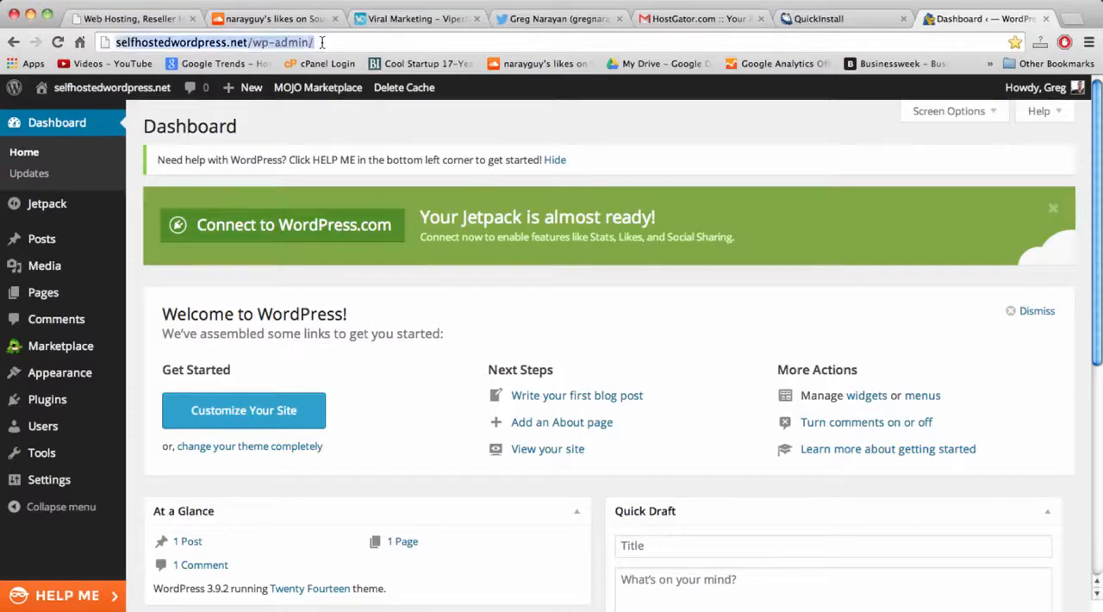
pyautogui.click(486, 325)
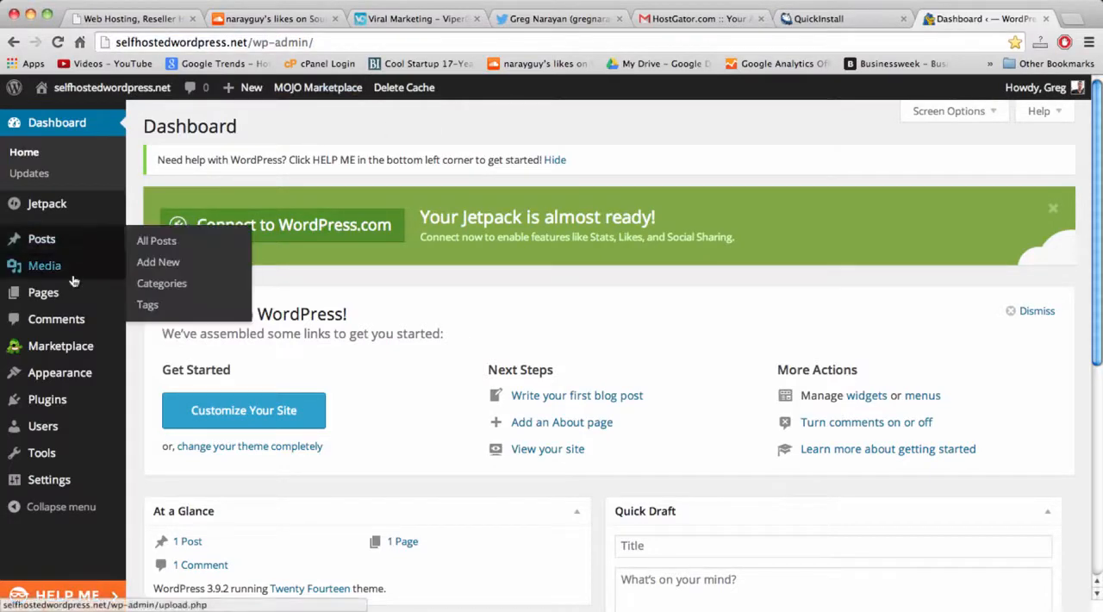
# In General Settings, set the site title to "My Blog" and the tagline to "How To Create a Beautiful Self Hosted WordPress Blog".
pyautogui.moveTo(65, 483)
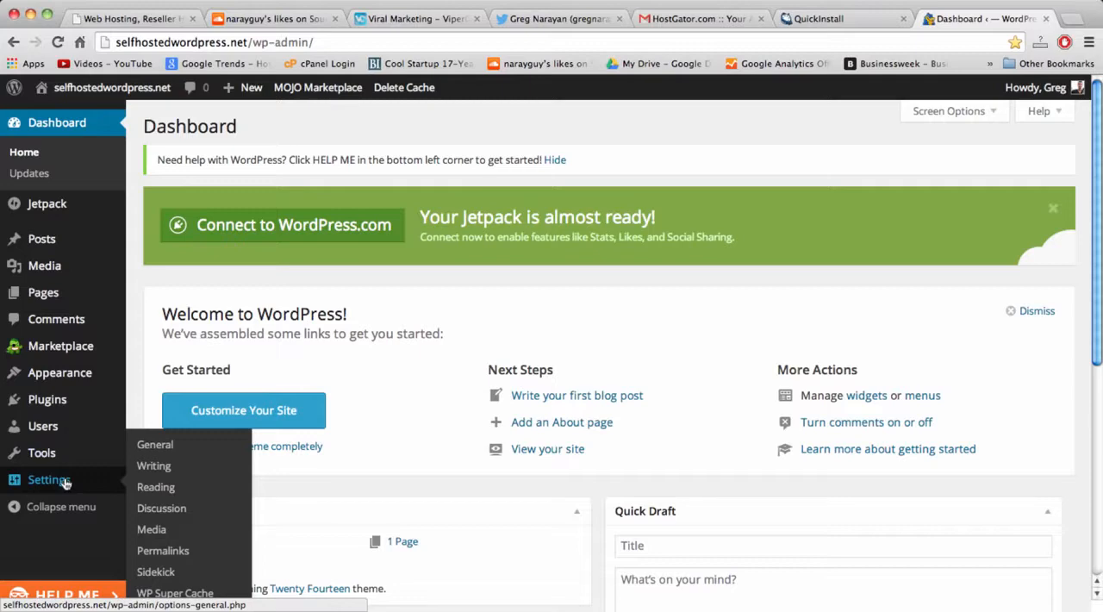
pyautogui.click(165, 450)
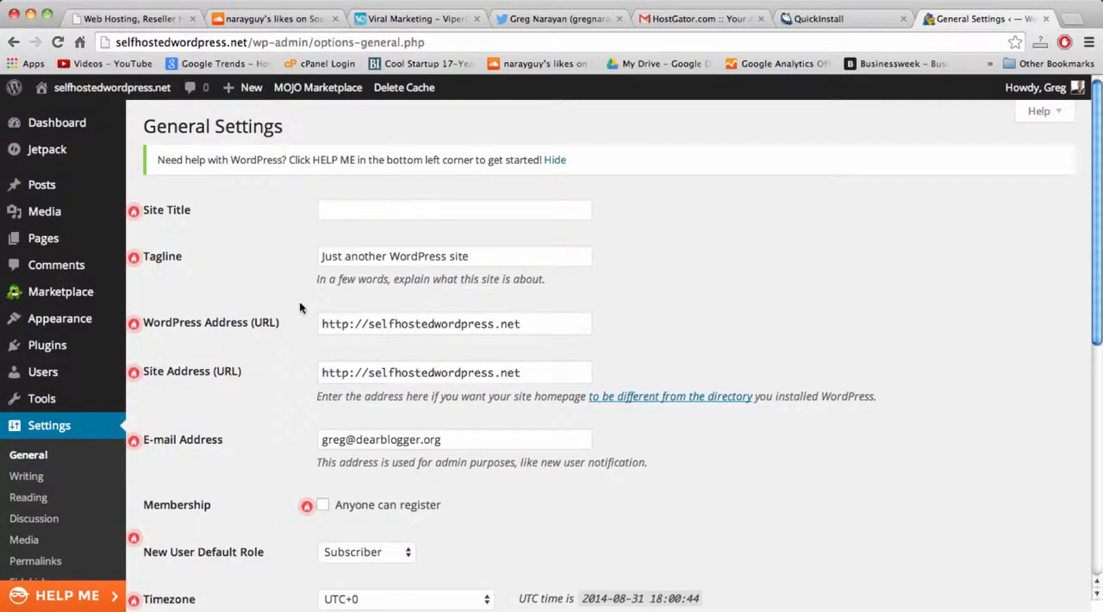
pyautogui.click(369, 210)
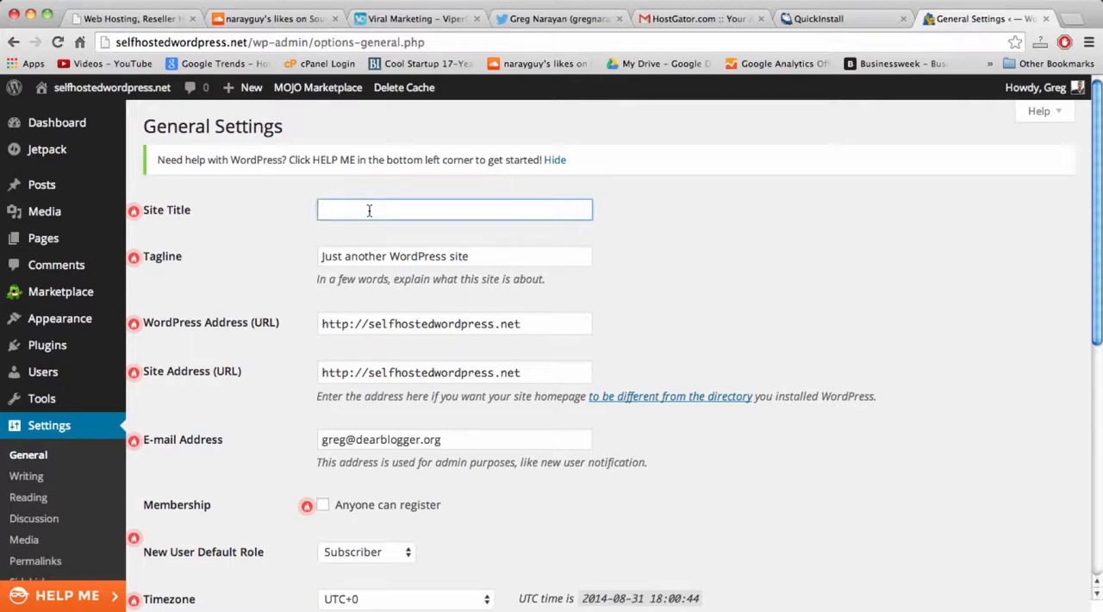
pyautogui.write('My Blog')
pyautogui.press('Tab')
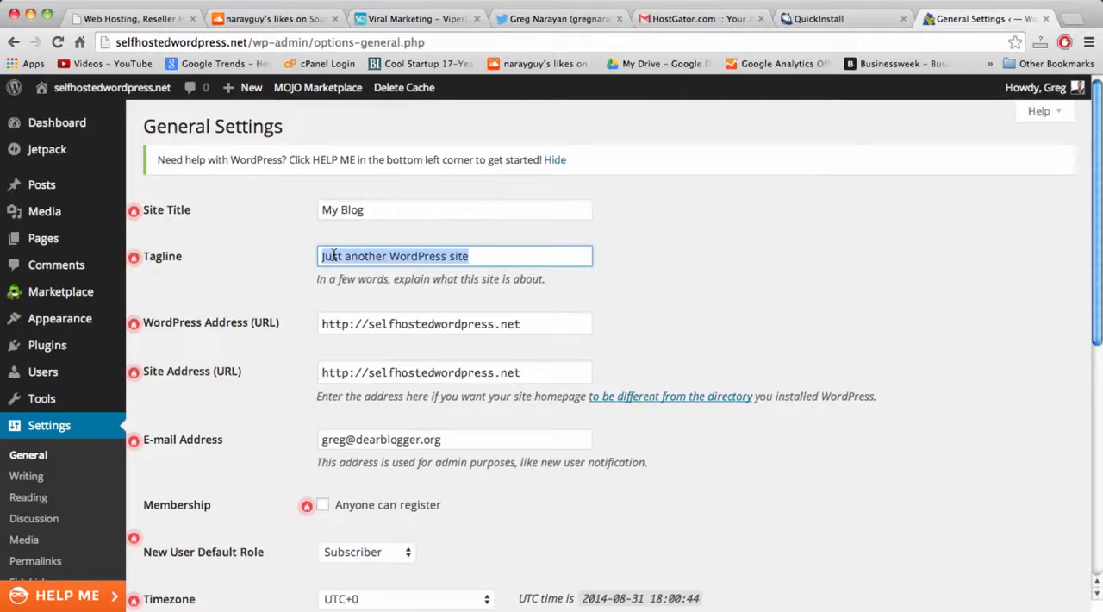
pyautogui.write('How To Cre')
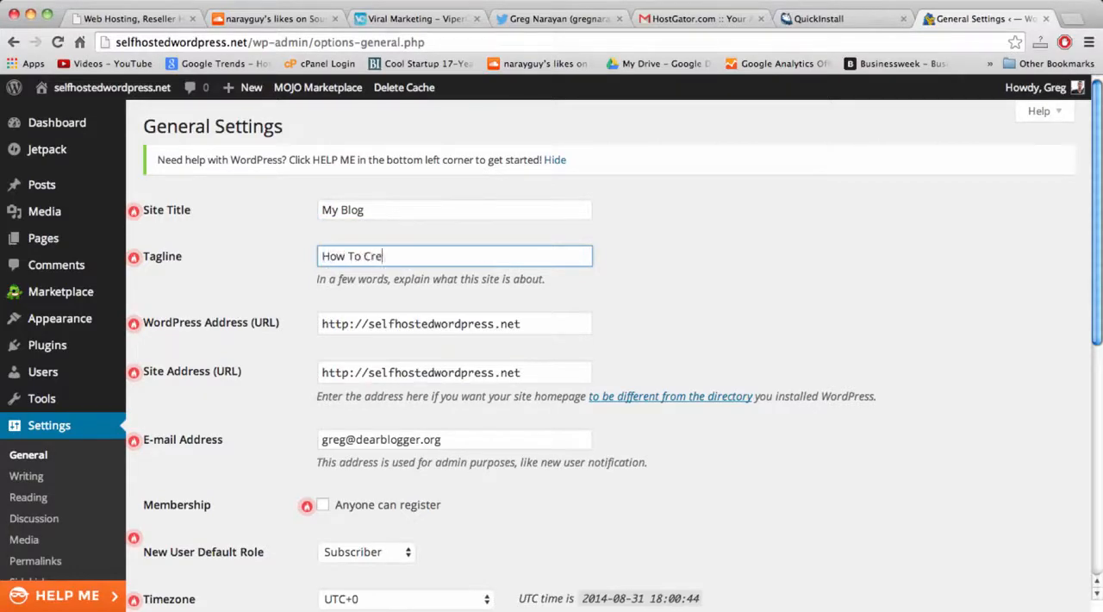
pyautogui.write('ate a Beautiful Self Hos')
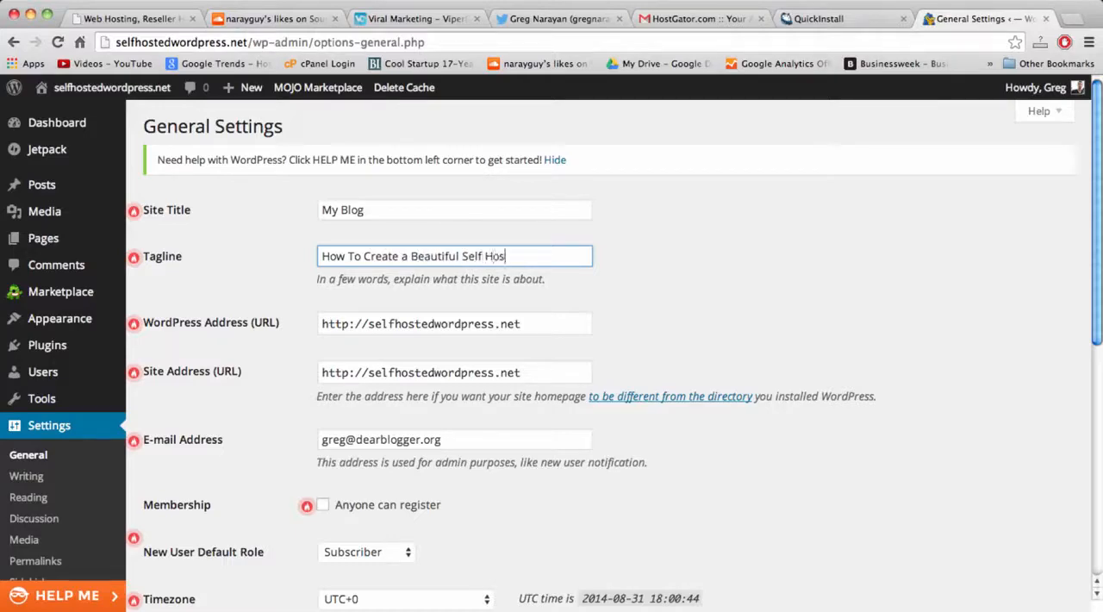
pyautogui.write('ted WordPress Blog')
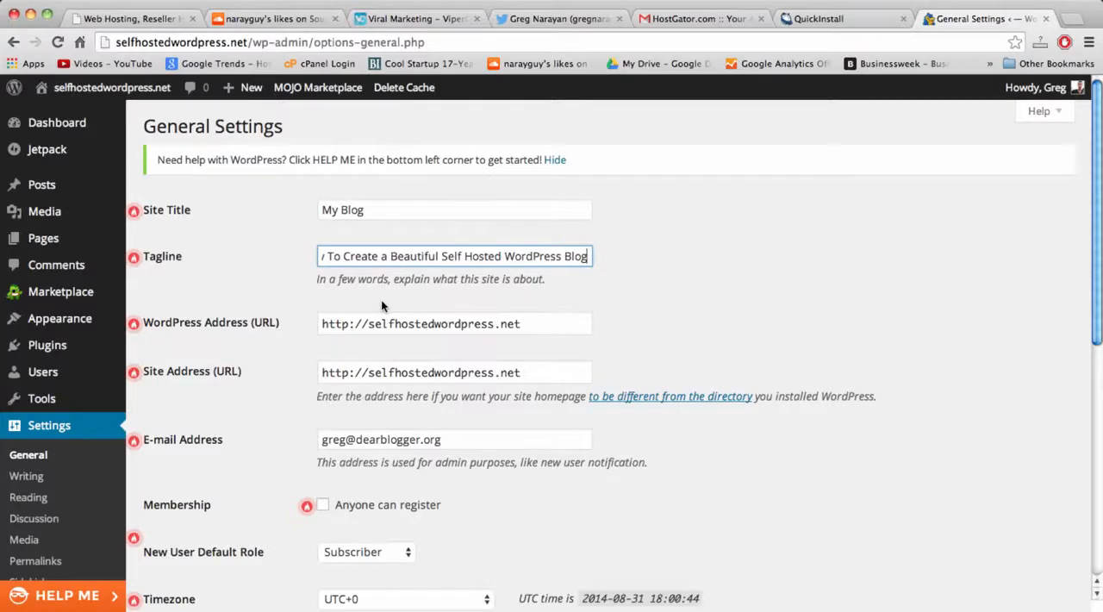
pyautogui.click(369, 328)
pyautogui.click(369, 328)
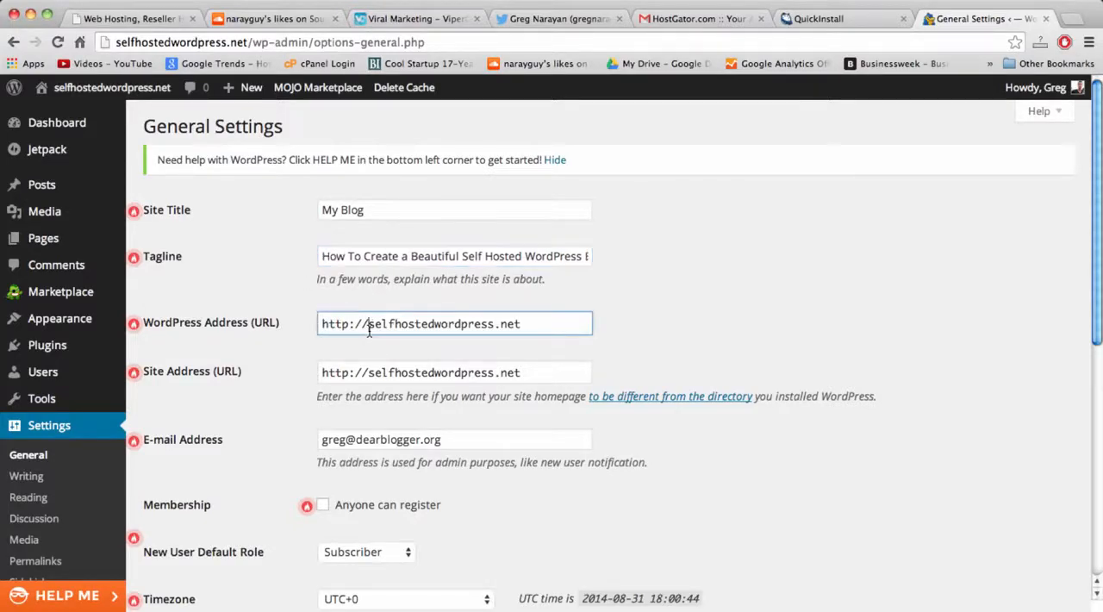
pyautogui.write('www.')
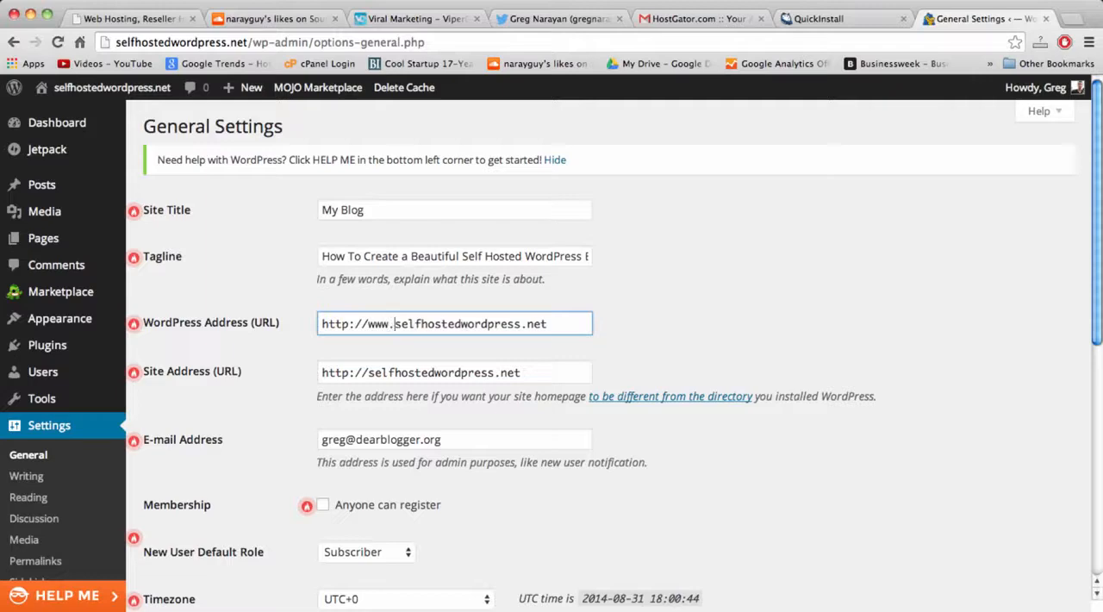
pyautogui.click(367, 376)
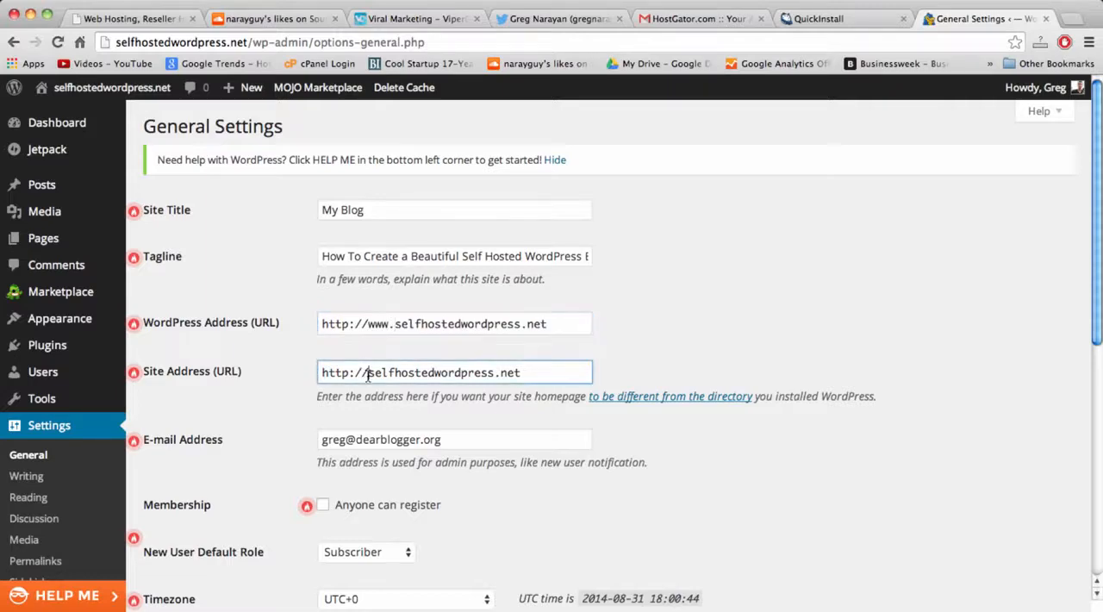
pyautogui.write('www.')
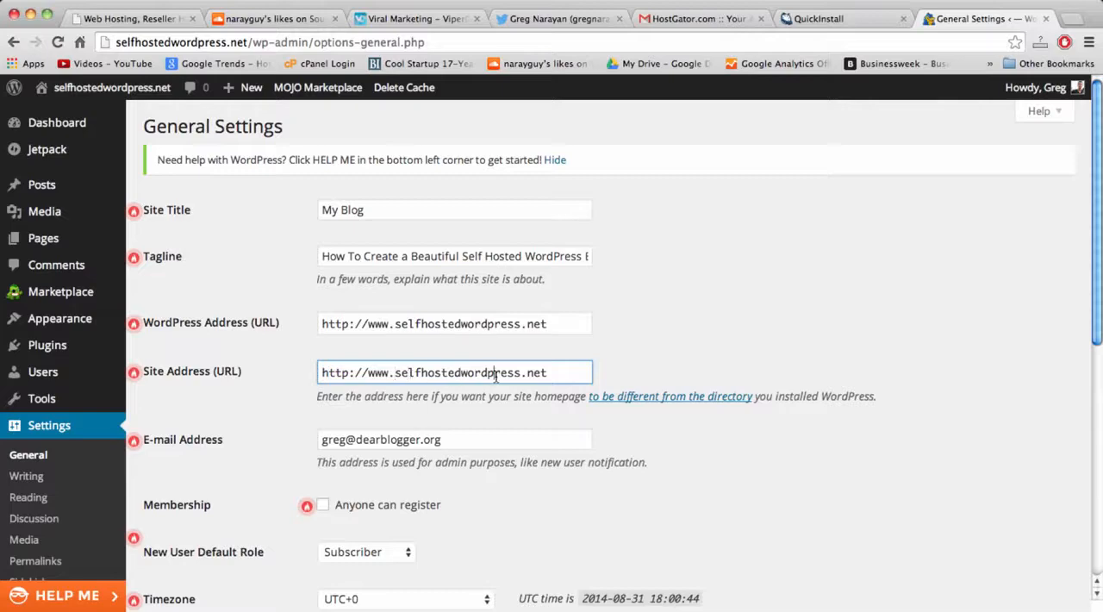
pyautogui.doubleClick(534, 375)
pyautogui.click(561, 375)
pyautogui.click(1076, 17)
pyautogui.write('fae')
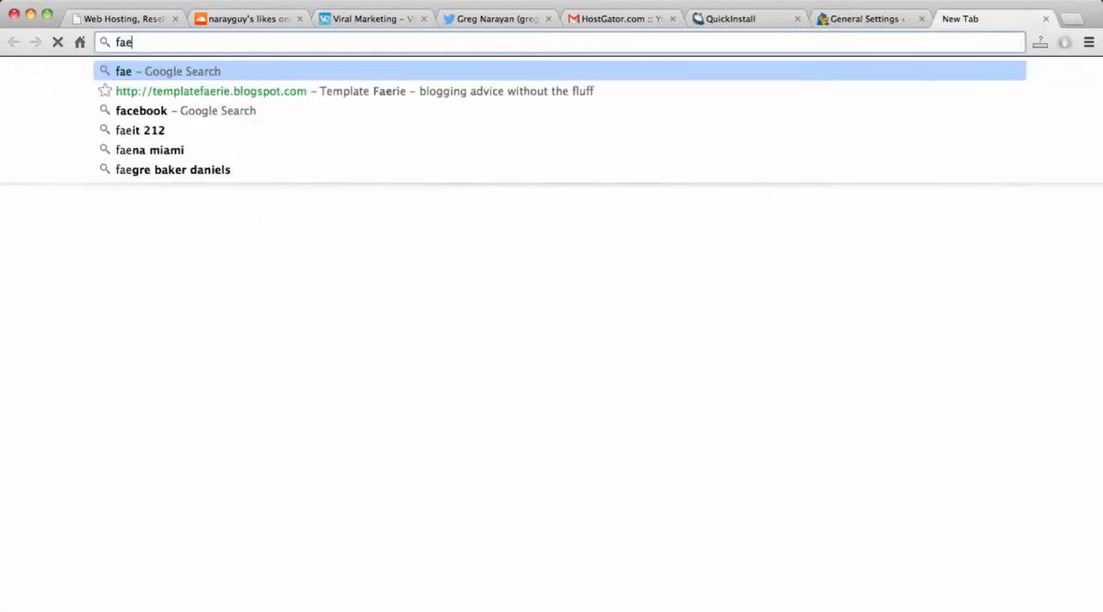
pyautogui.press('BackSpace')
pyautogui.write('cebook.com')
pyautogui.press('Return')
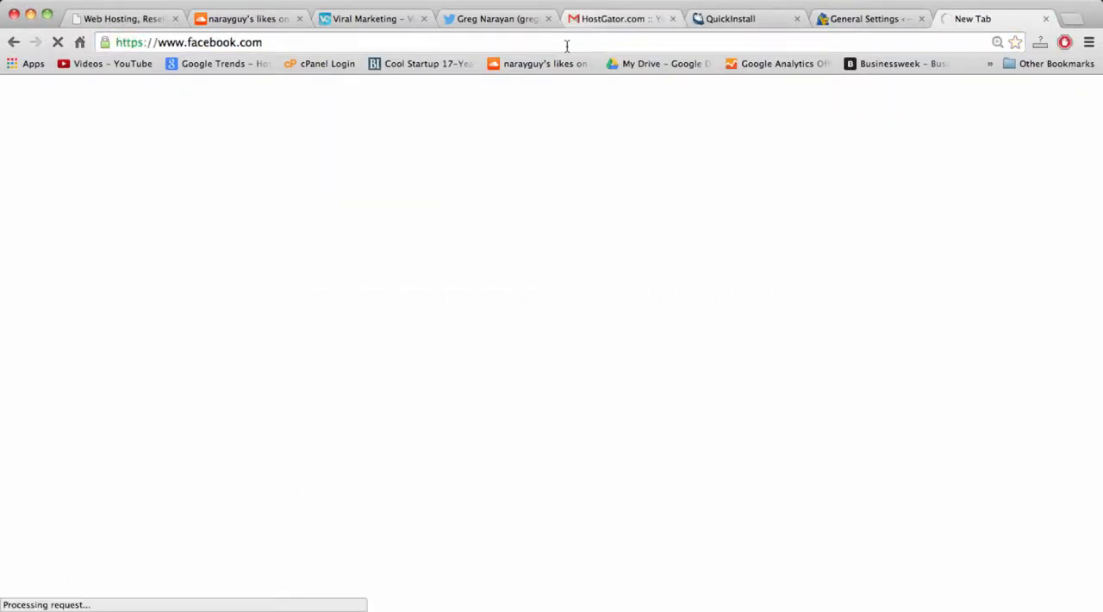
pyautogui.click(345, 42)
pyautogui.click(402, 41)
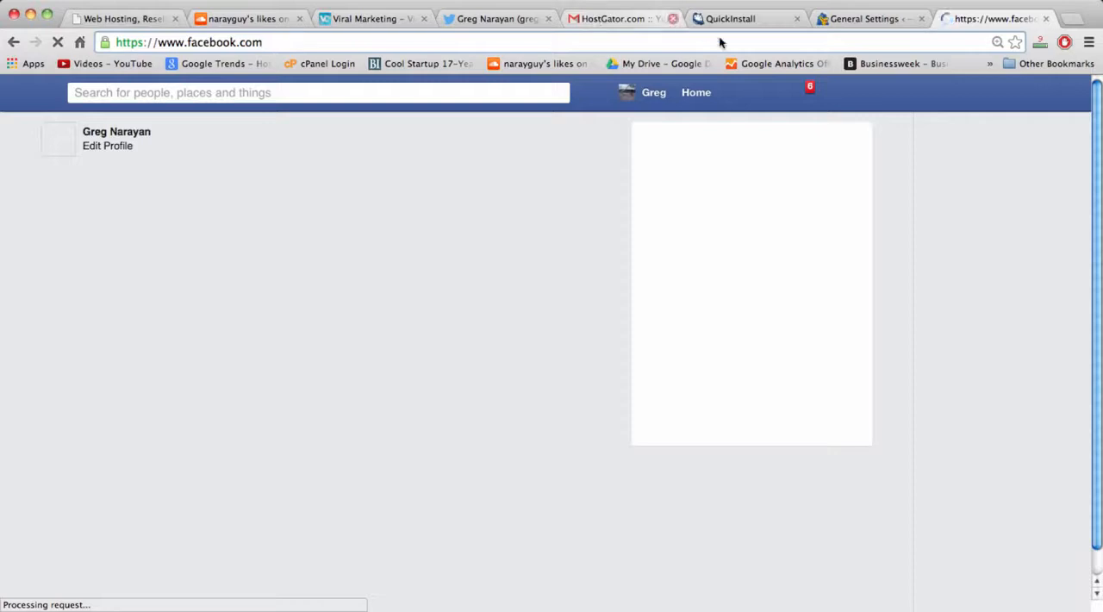
pyautogui.click(1045, 20)
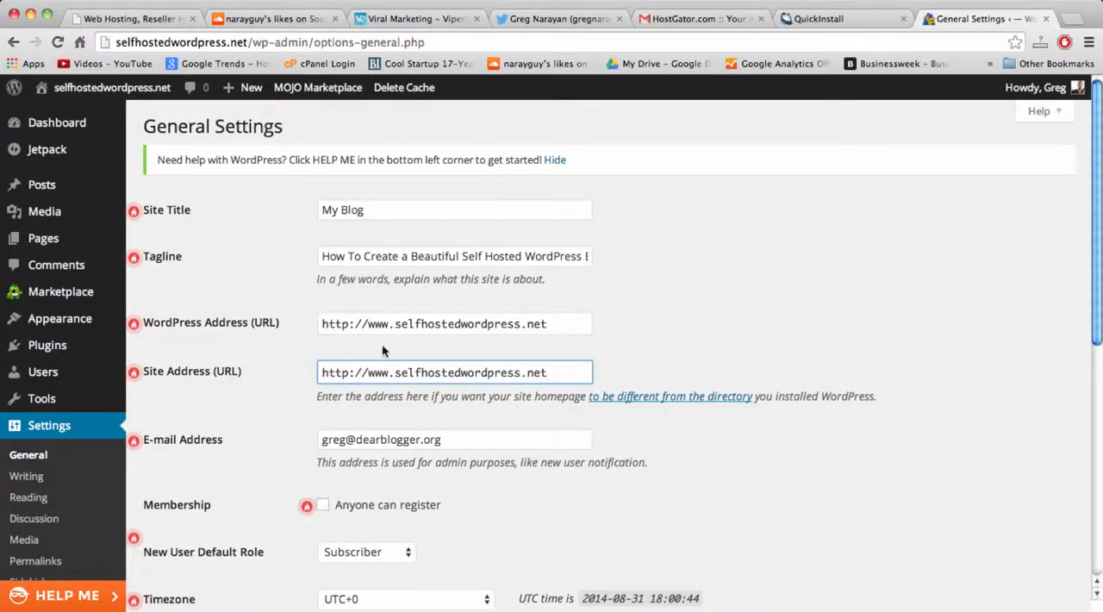
# Save the changes made in General Settings.
pyautogui.scroll(-5, 409, 390)
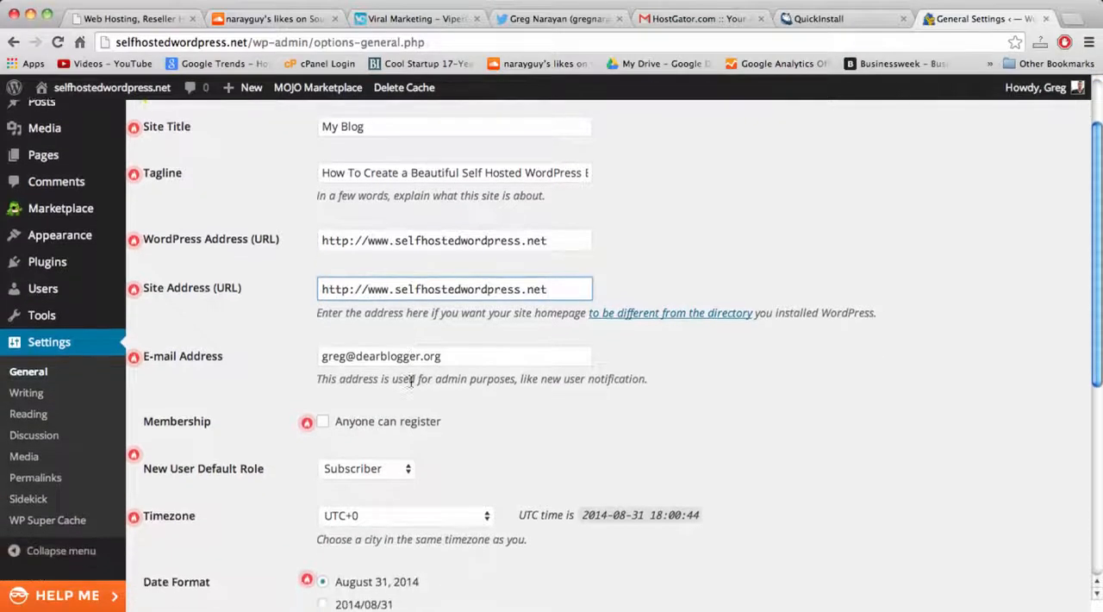
pyautogui.scroll(-6, 410, 382)
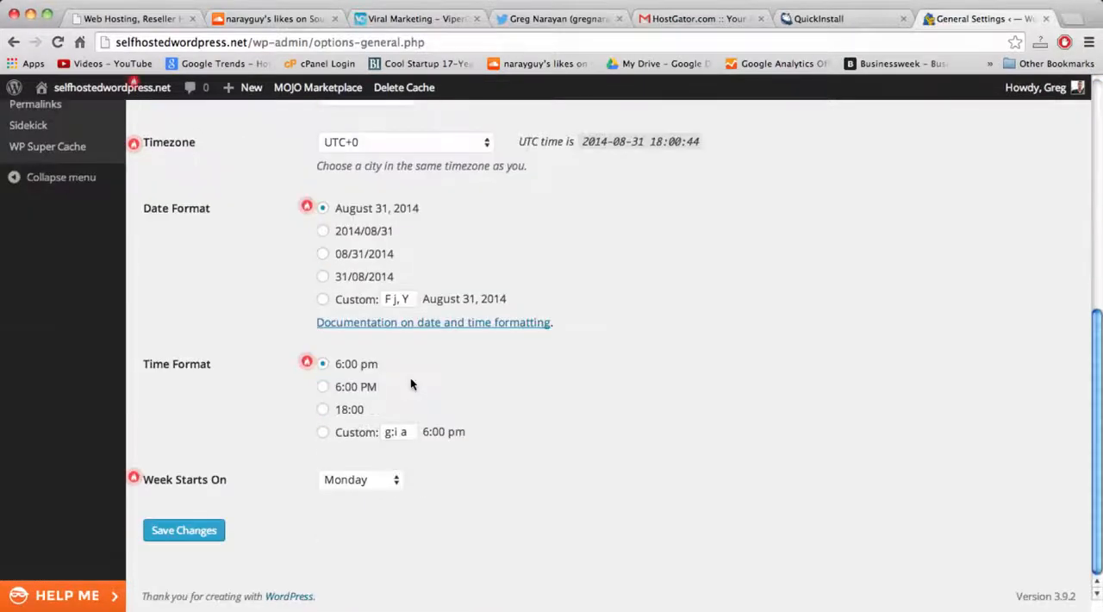
pyautogui.click(204, 535)
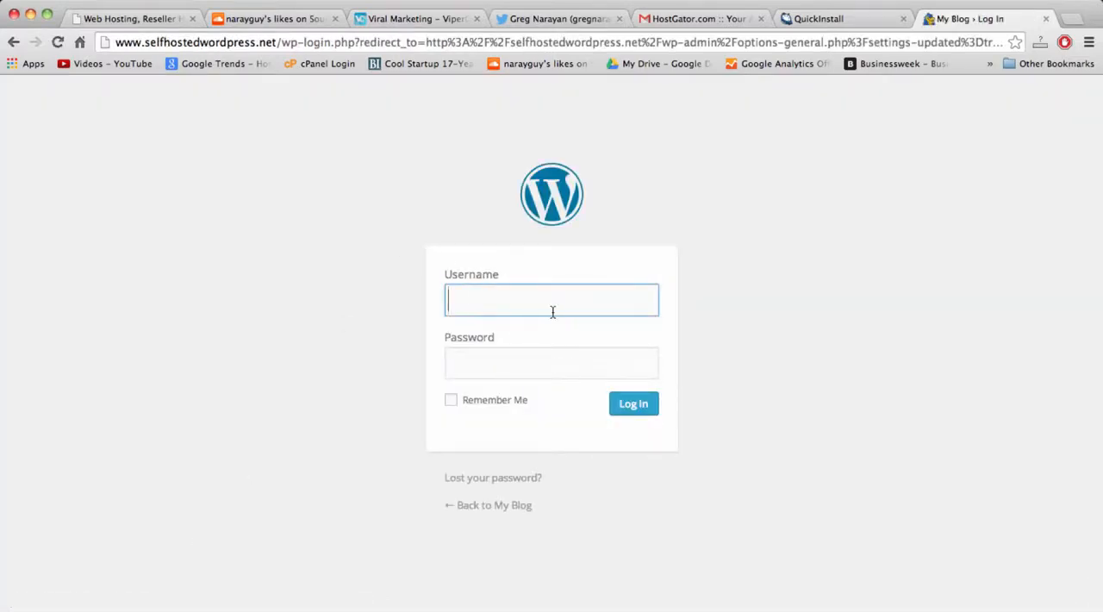
# Log back in to WordPress with the admin username and the account password.
pyautogui.write('Greg')
pyautogui.press('Tab')
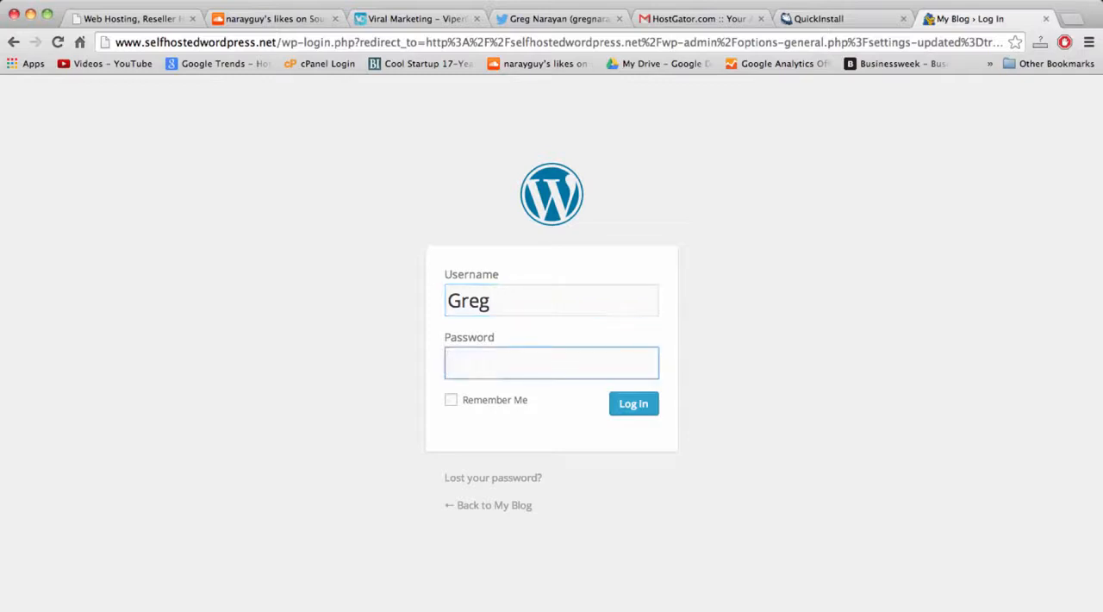
pyautogui.press('super+v')
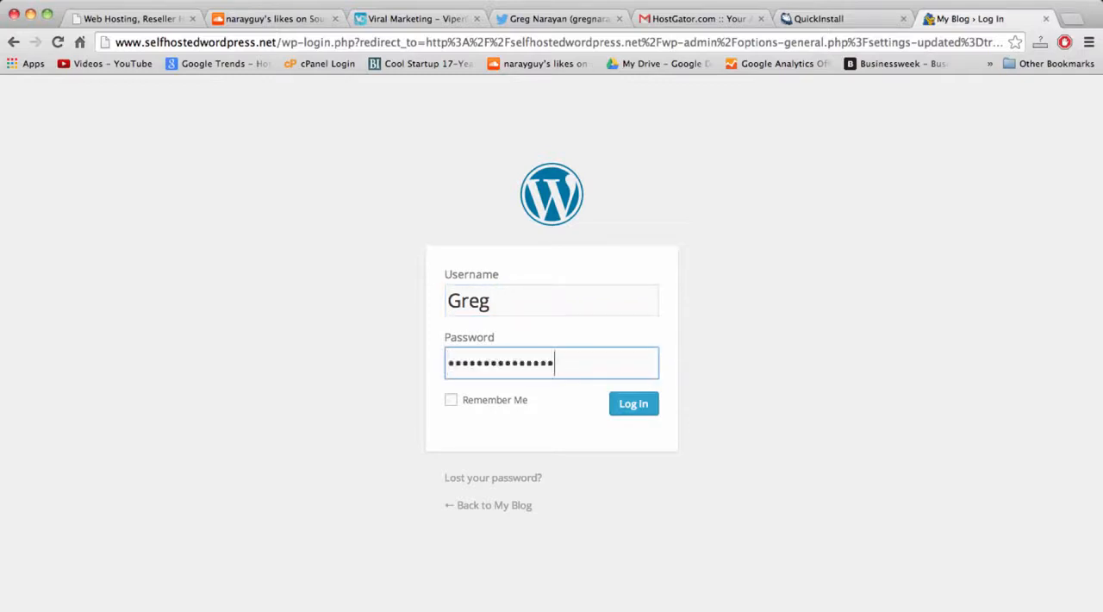
pyautogui.click(635, 407)
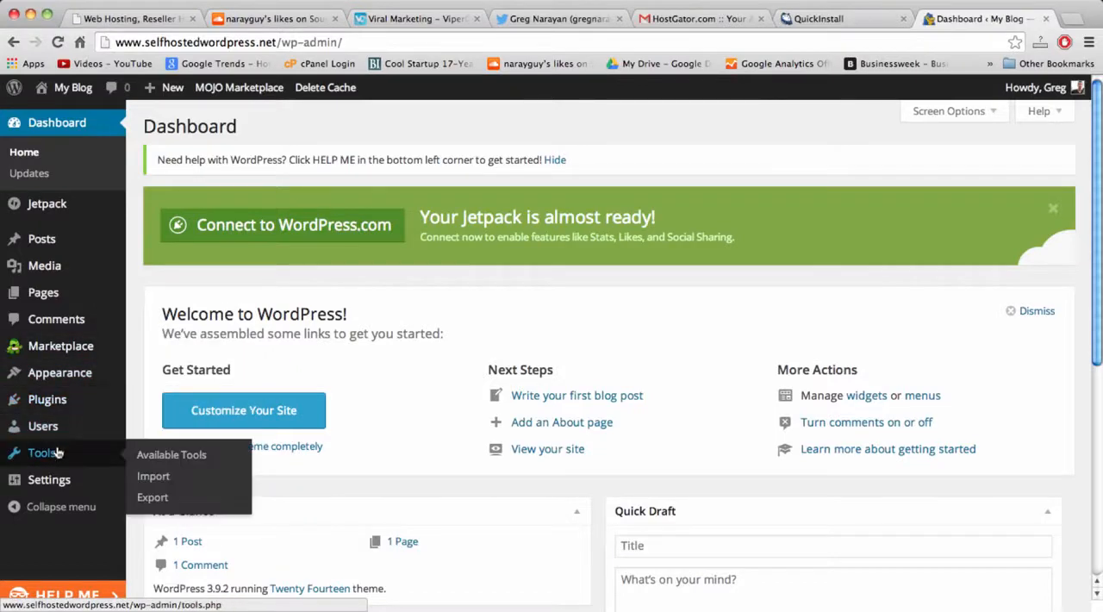
# Check the generated login details on the QuickInstall page, and open the administrator's profile for editing in WordPress.
pyautogui.click(804, 24)
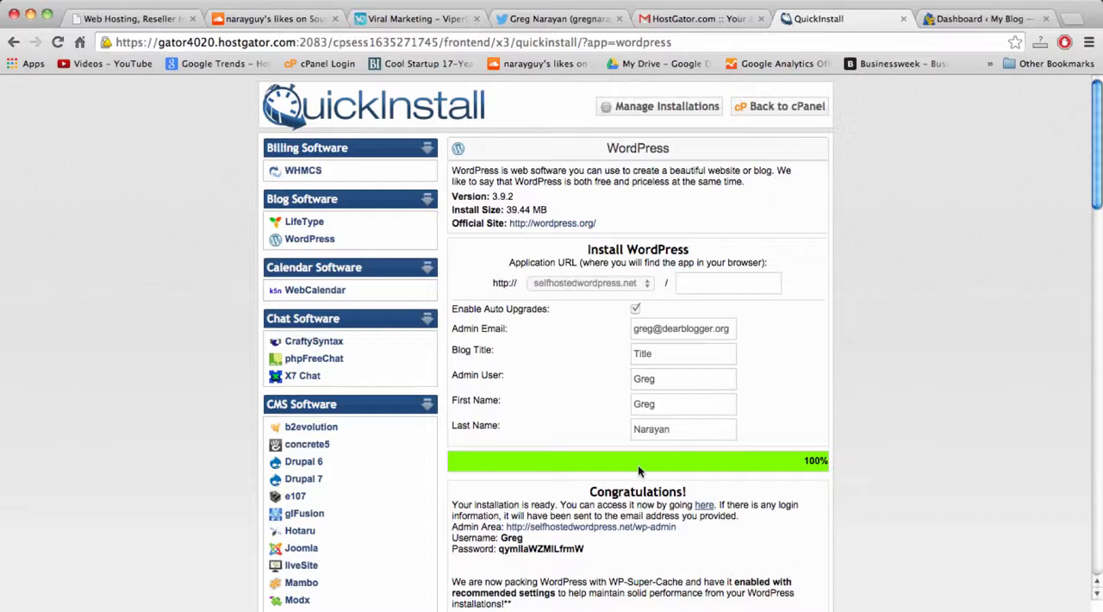
pyautogui.click(994, 23)
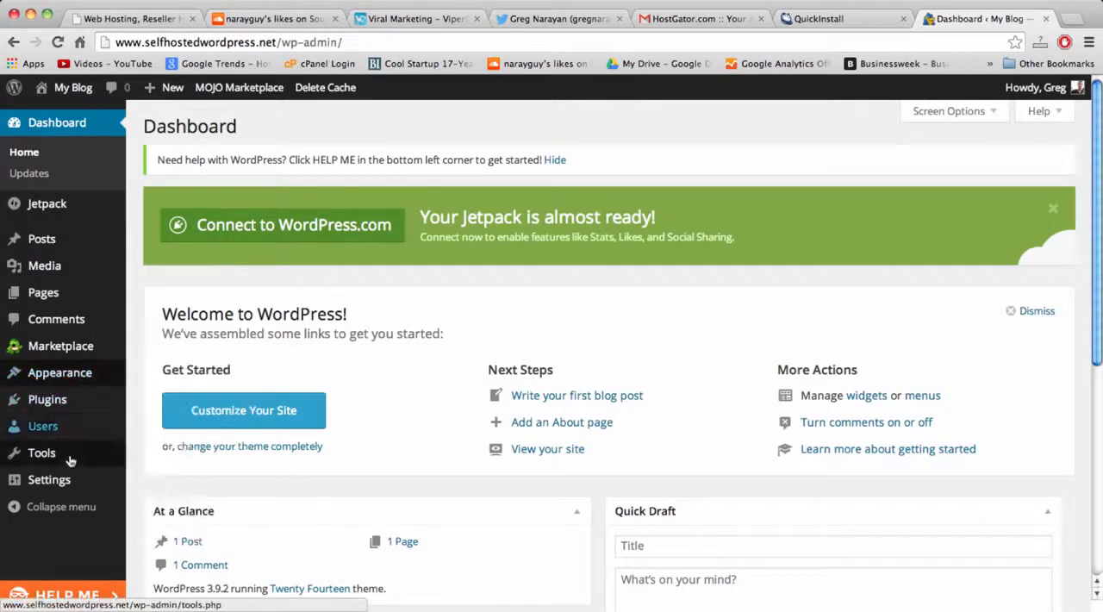
pyautogui.moveTo(58, 429)
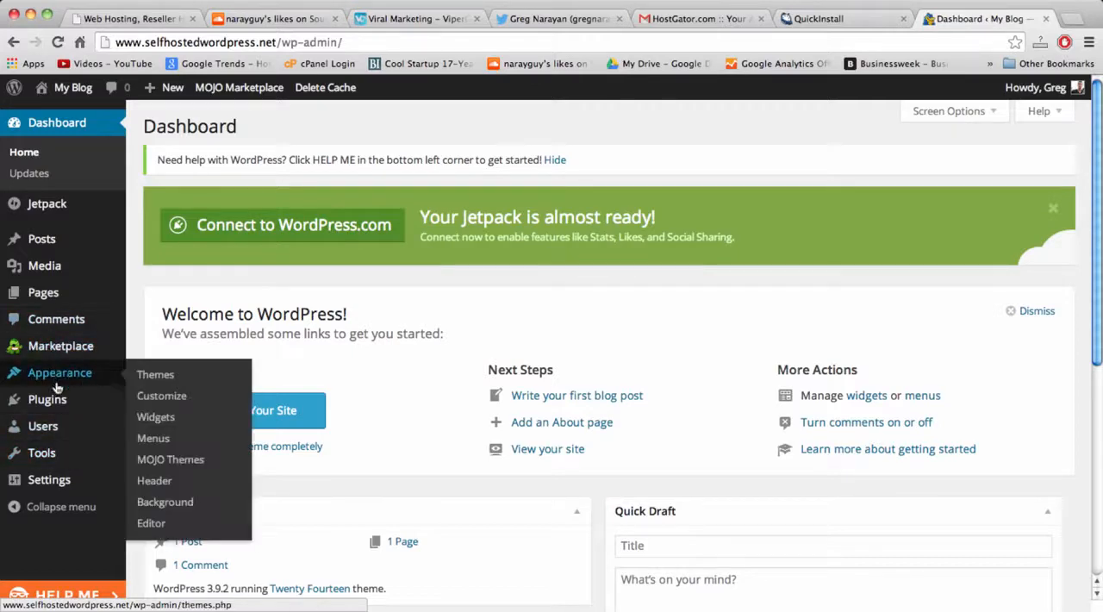
pyautogui.click(148, 429)
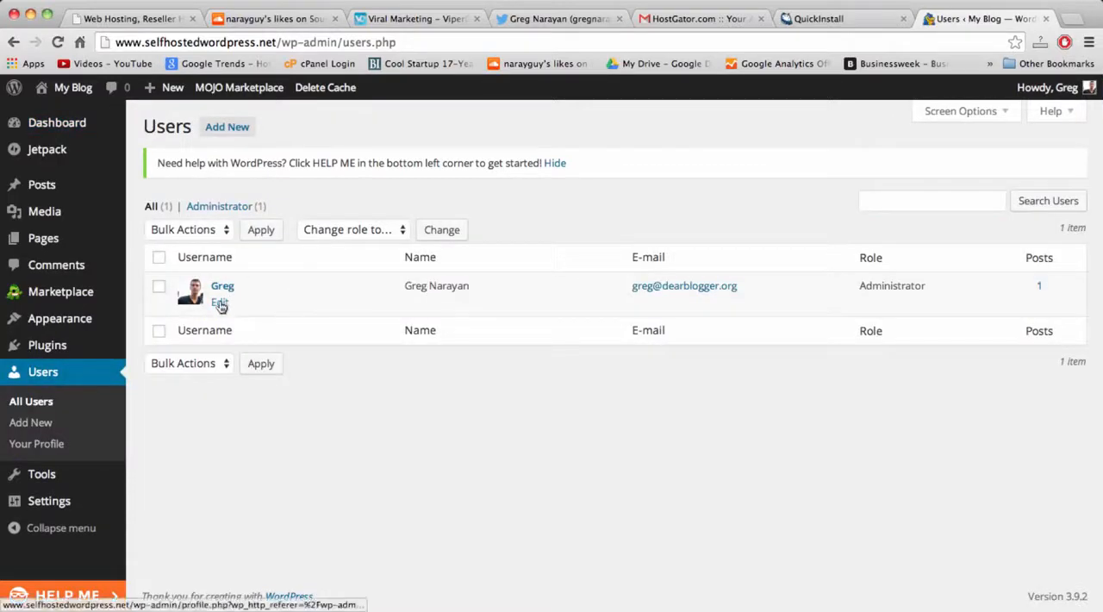
pyautogui.click(220, 305)
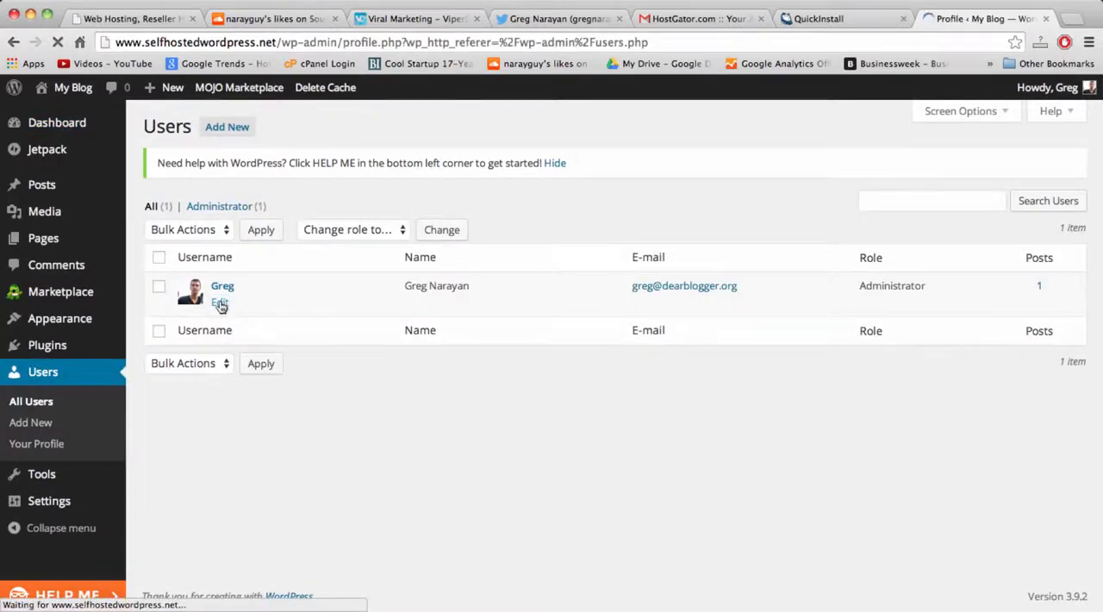
# Enter a new account password in the user profile and repeat it in the confirmation field.
pyautogui.scroll(-10, 695, 290)
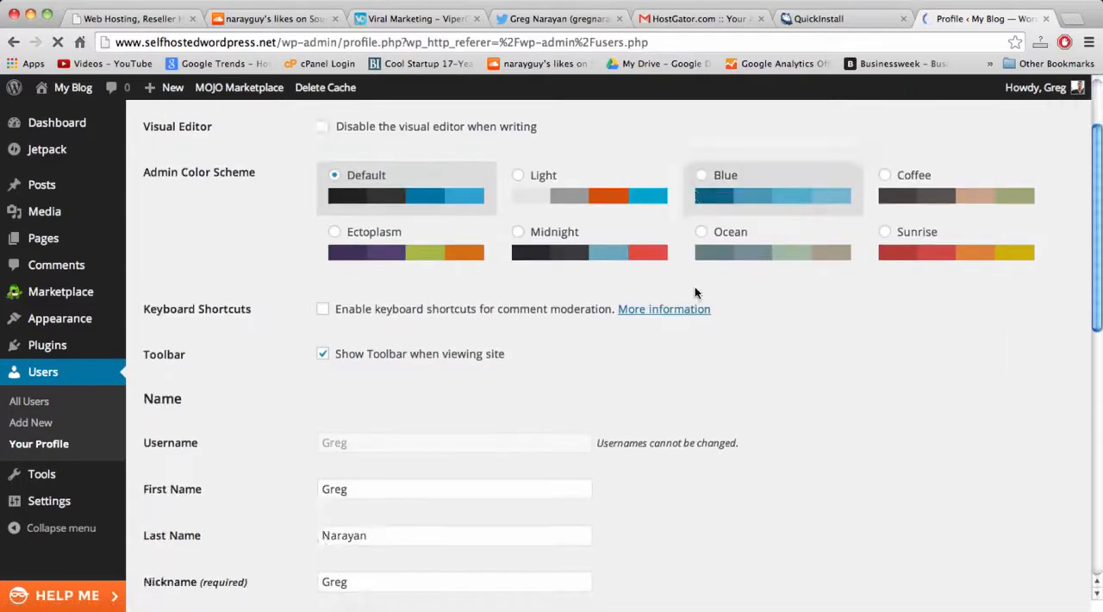
pyautogui.scroll(-6, 694, 293)
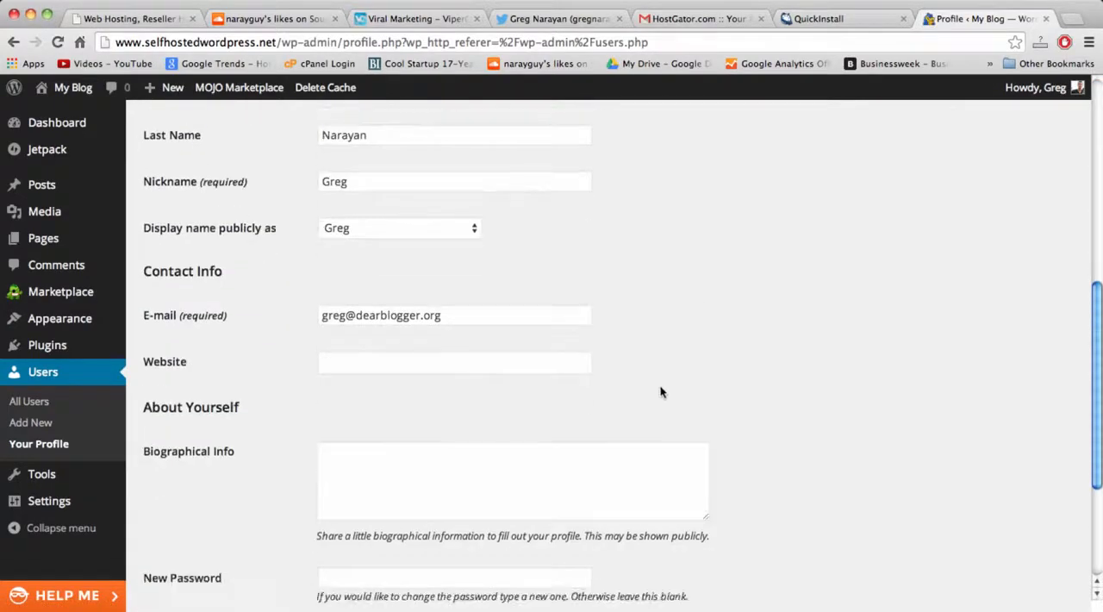
pyautogui.click(423, 363)
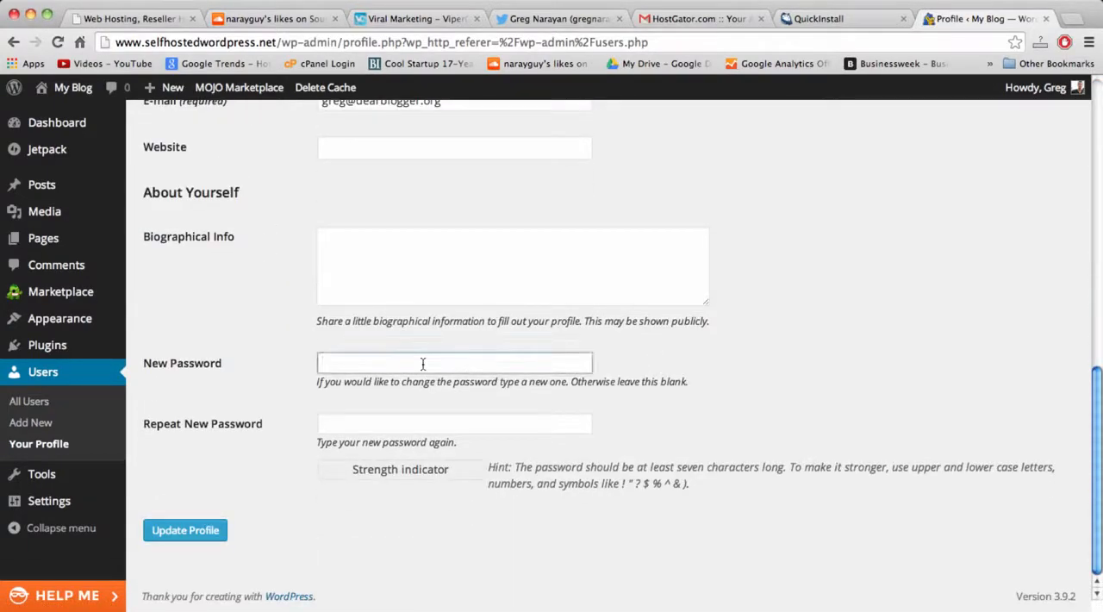
pyautogui.write('•••••••')
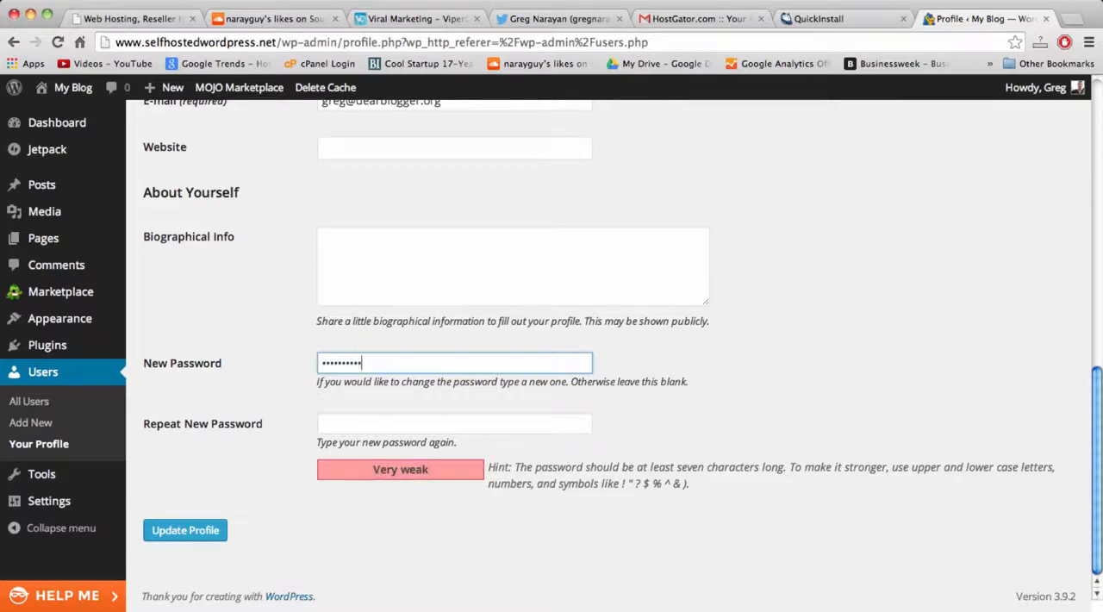
pyautogui.press('Tab')
pyautogui.write('••••••••••')
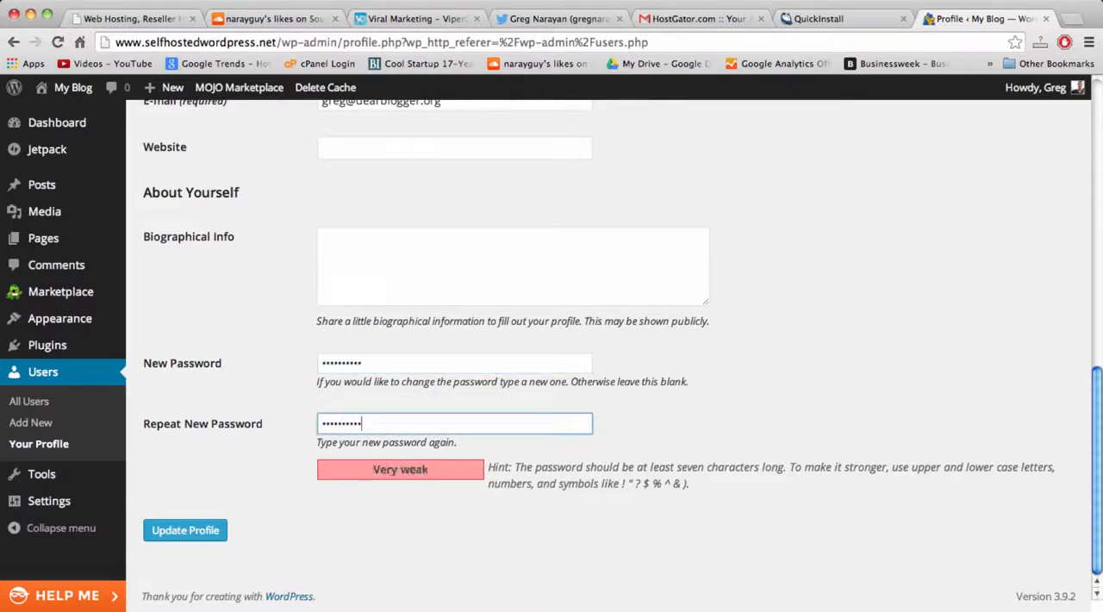
pyautogui.click(527, 507)
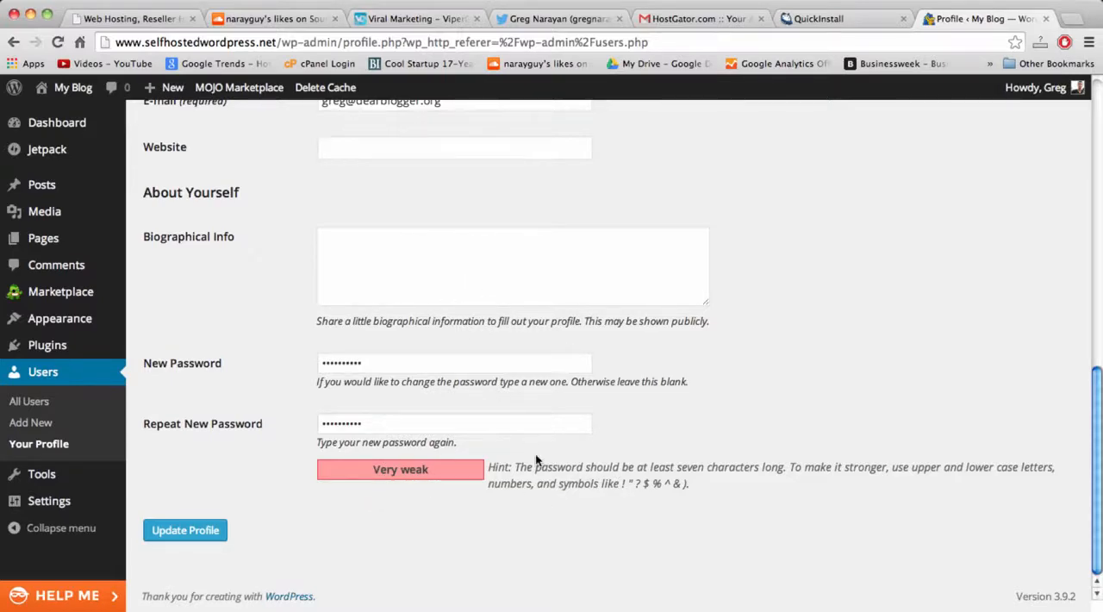
# Set the admin color scheme to Ocean and update the profile.
pyautogui.scroll(5, 535, 456)
pyautogui.scroll(10, 446, 448)
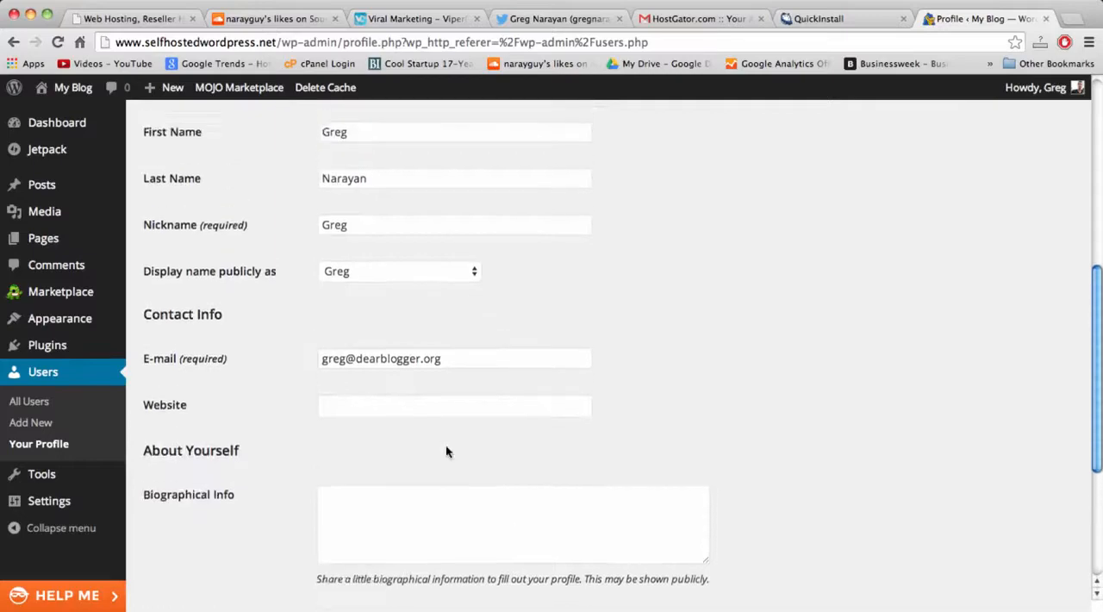
pyautogui.scroll(3, 446, 450)
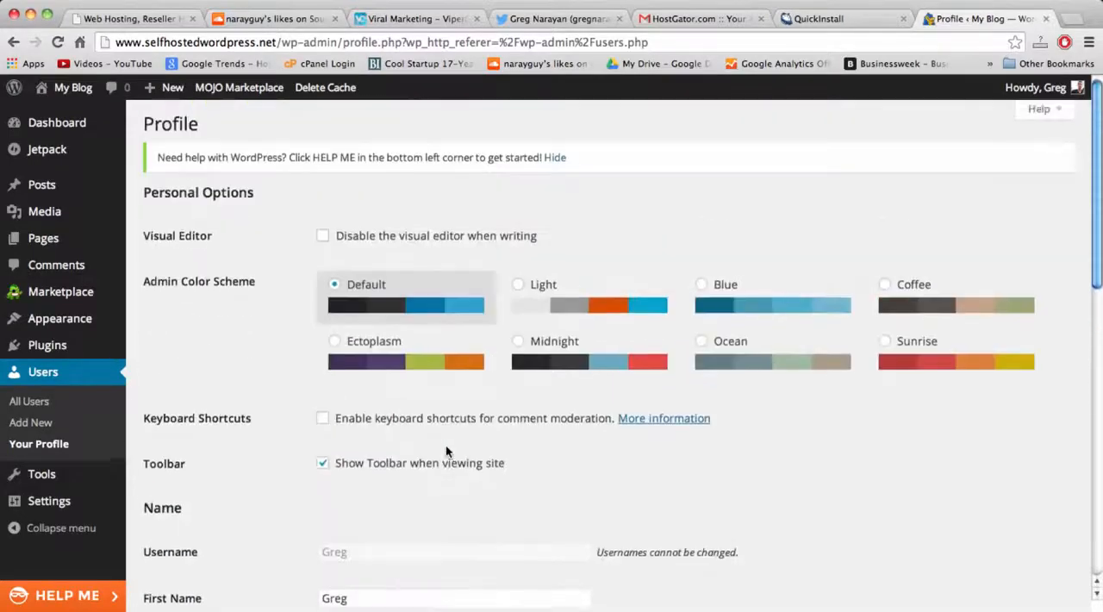
pyautogui.click(701, 344)
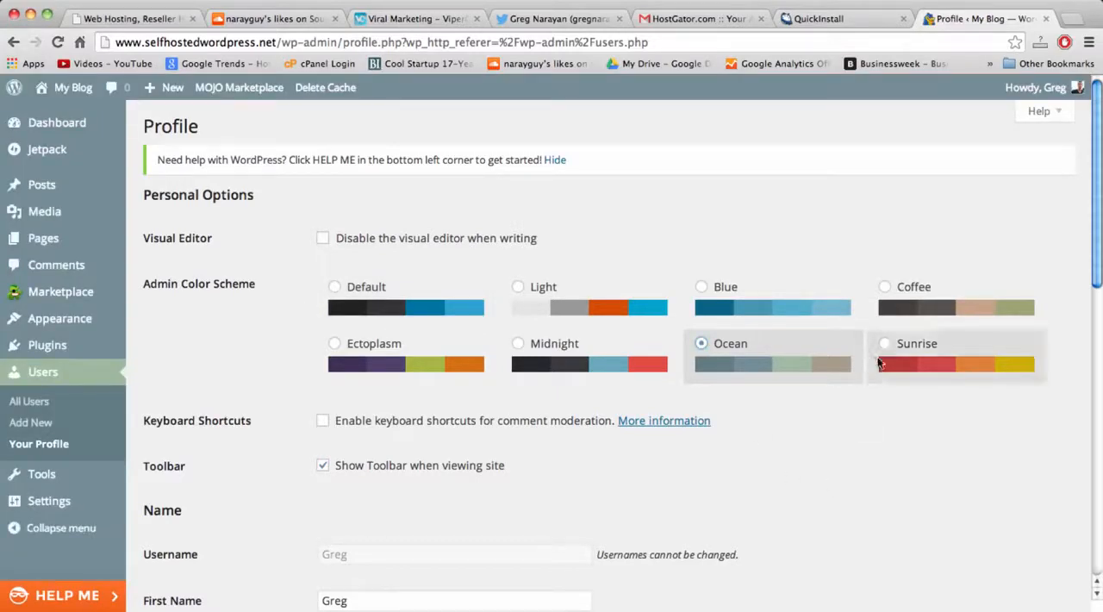
pyautogui.scroll(-10, 731, 493)
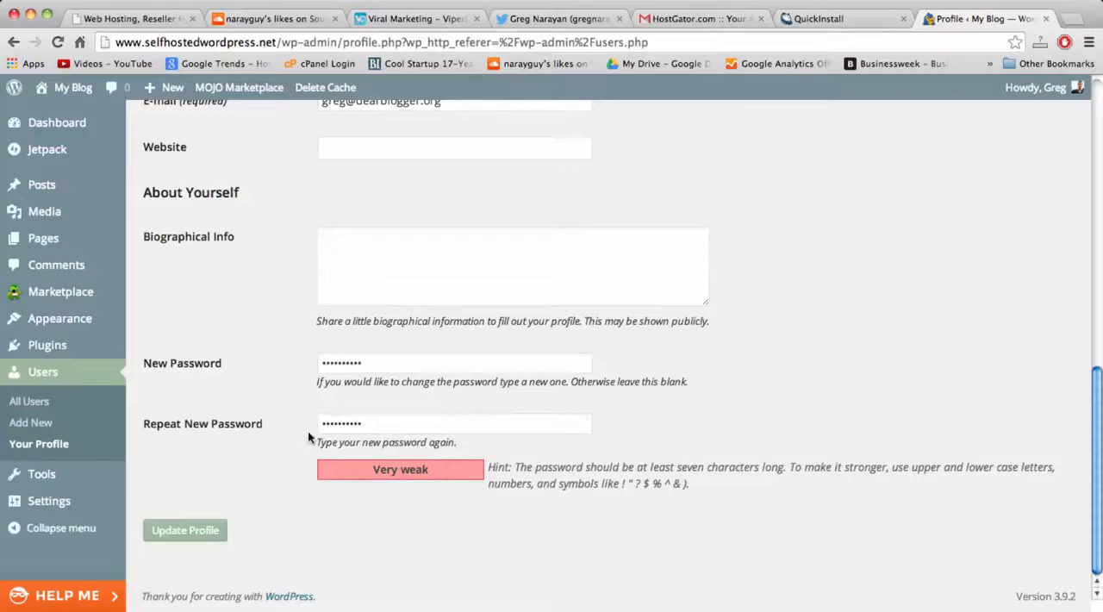
pyautogui.click(199, 529)
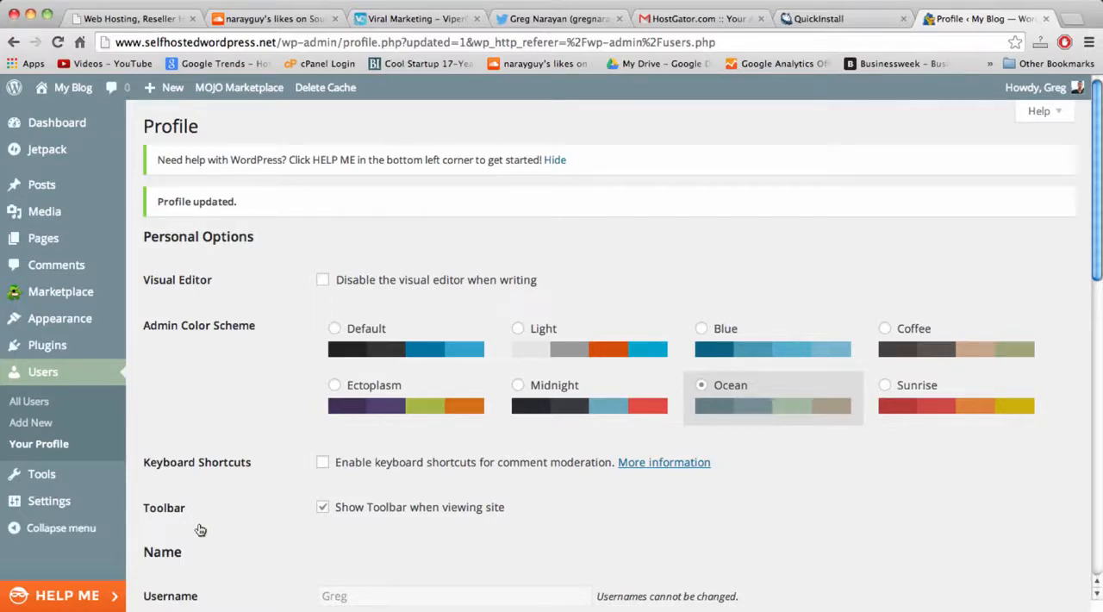
# View the live My Blog site in a new browser tab and try showing and hiding its header search box.
pyautogui.rightClick(67, 91)
pyautogui.click(79, 96)
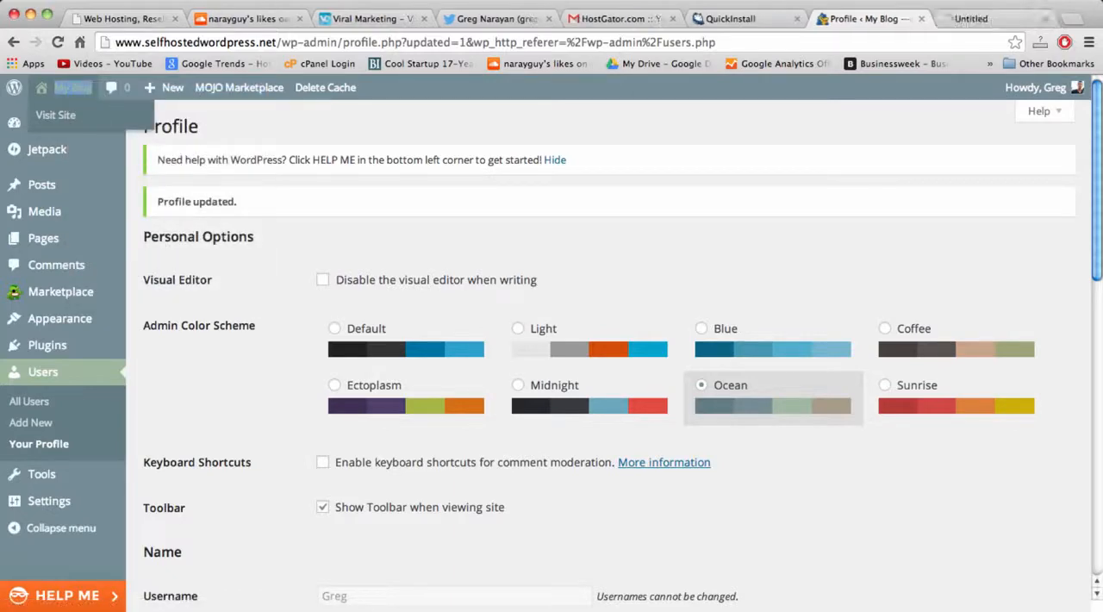
pyautogui.click(991, 24)
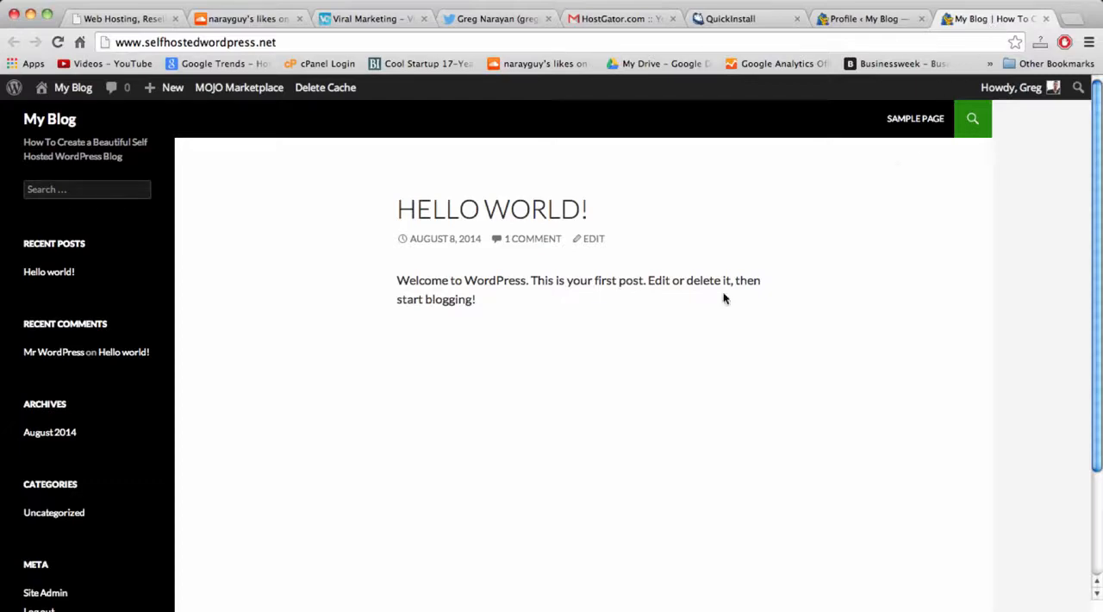
pyautogui.click(970, 125)
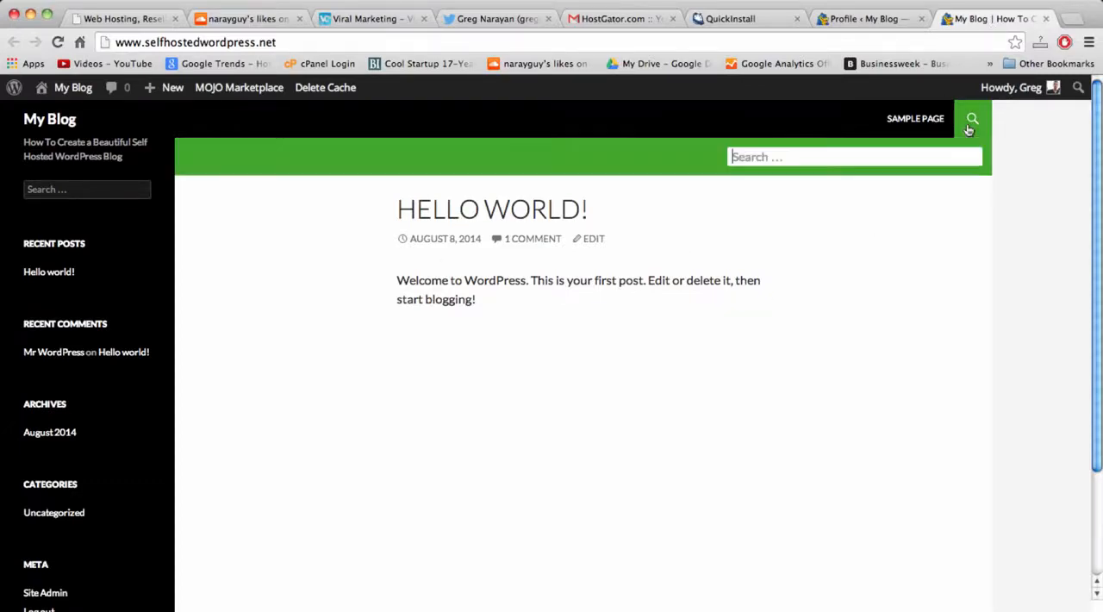
pyautogui.click(969, 129)
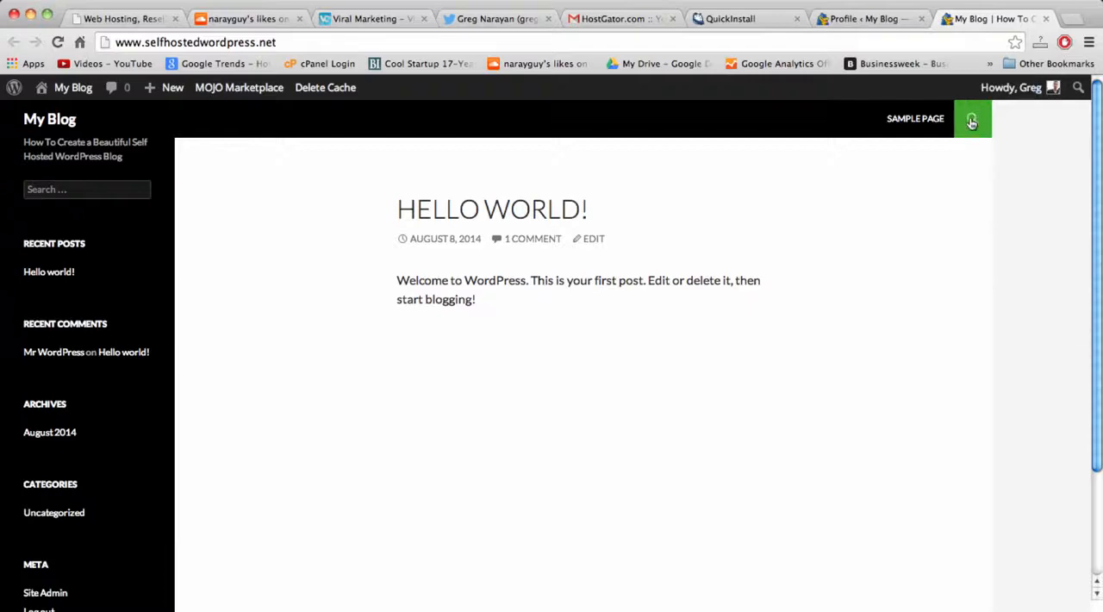
pyautogui.click(971, 122)
pyautogui.click(972, 122)
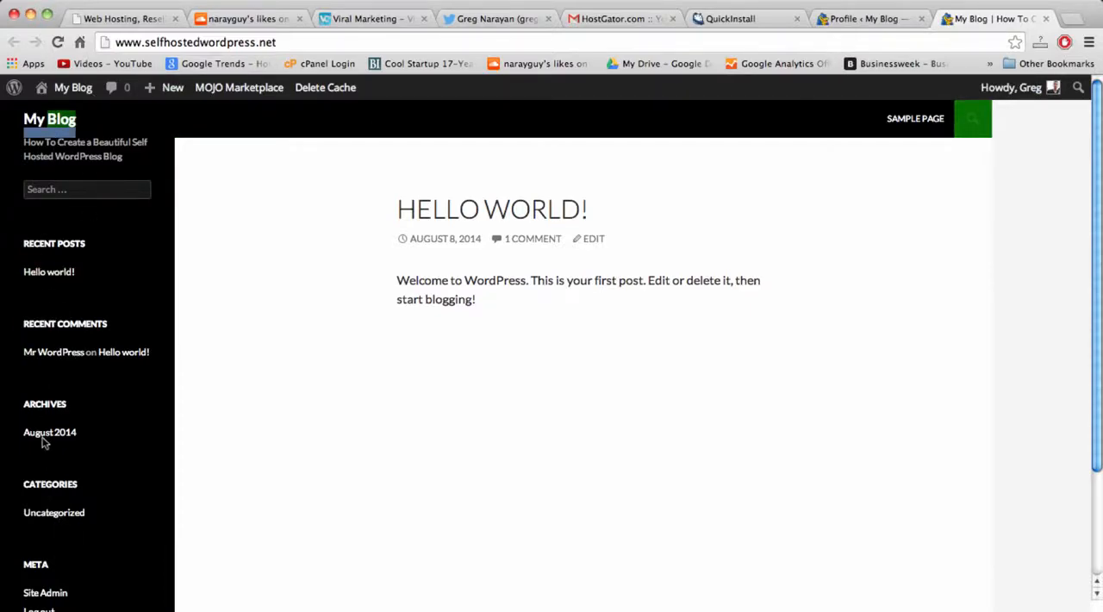
# Return to the WordPress admin, open the Themes page, and look over the installed themes.
pyautogui.click(858, 20)
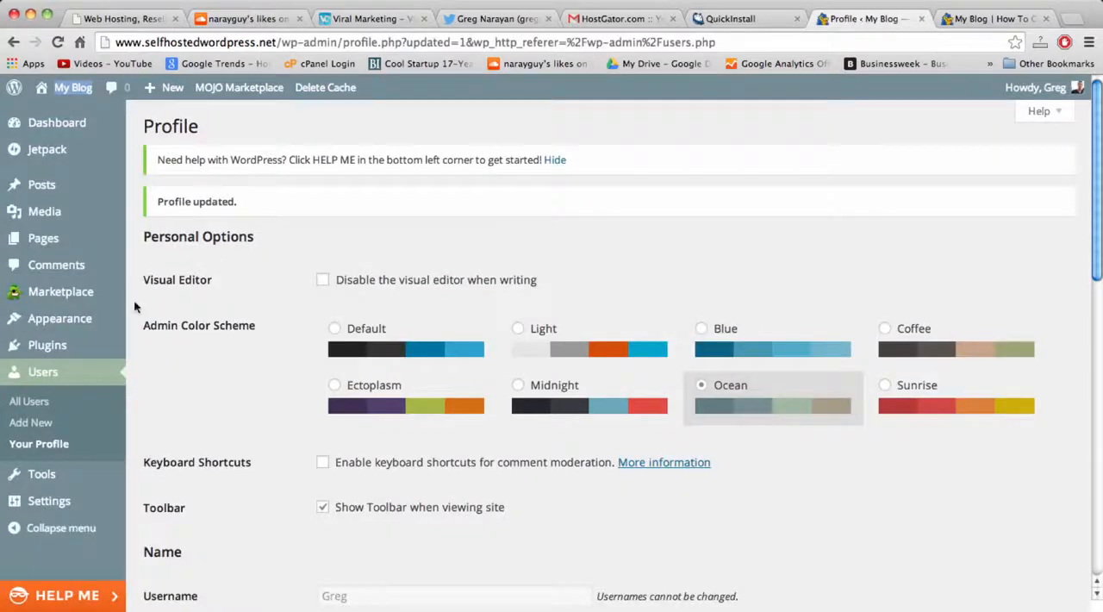
pyautogui.moveTo(120, 317)
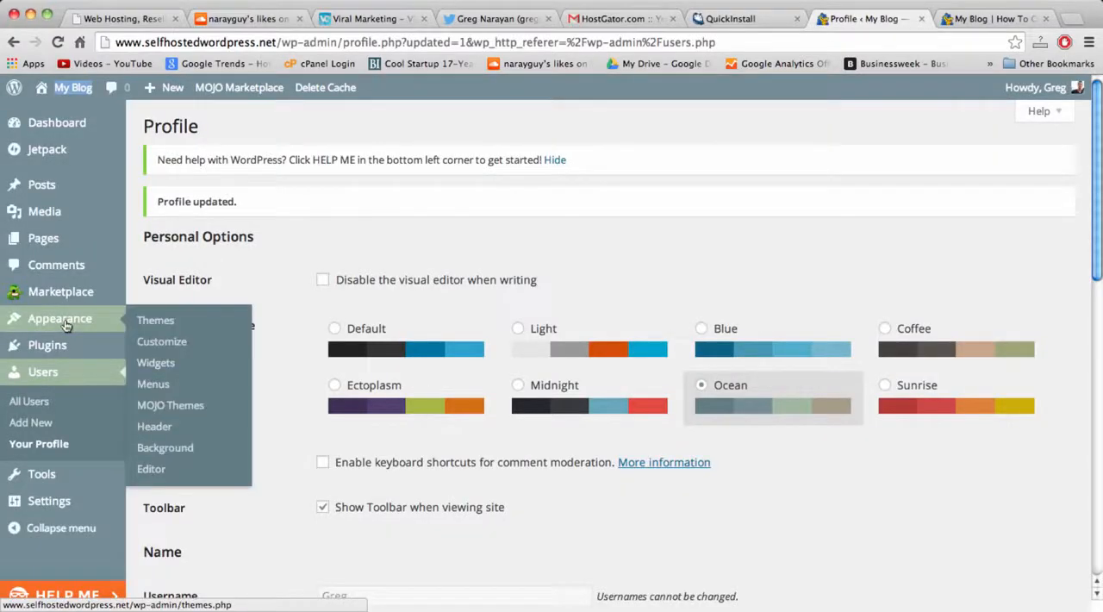
pyautogui.click(156, 323)
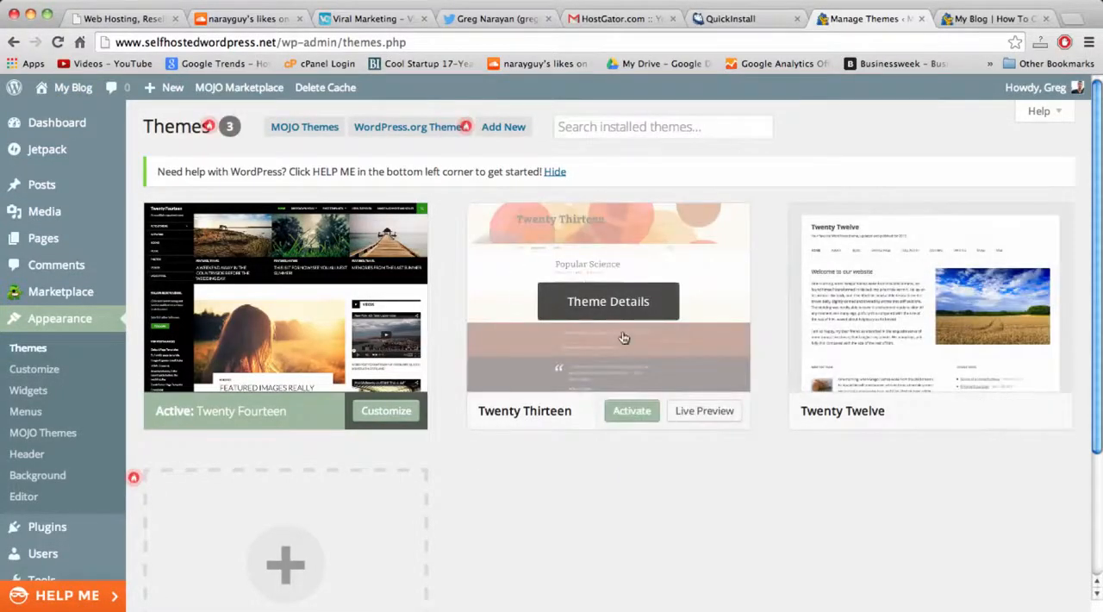
pyautogui.scroll(-3, 793, 338)
pyautogui.scroll(3, 793, 338)
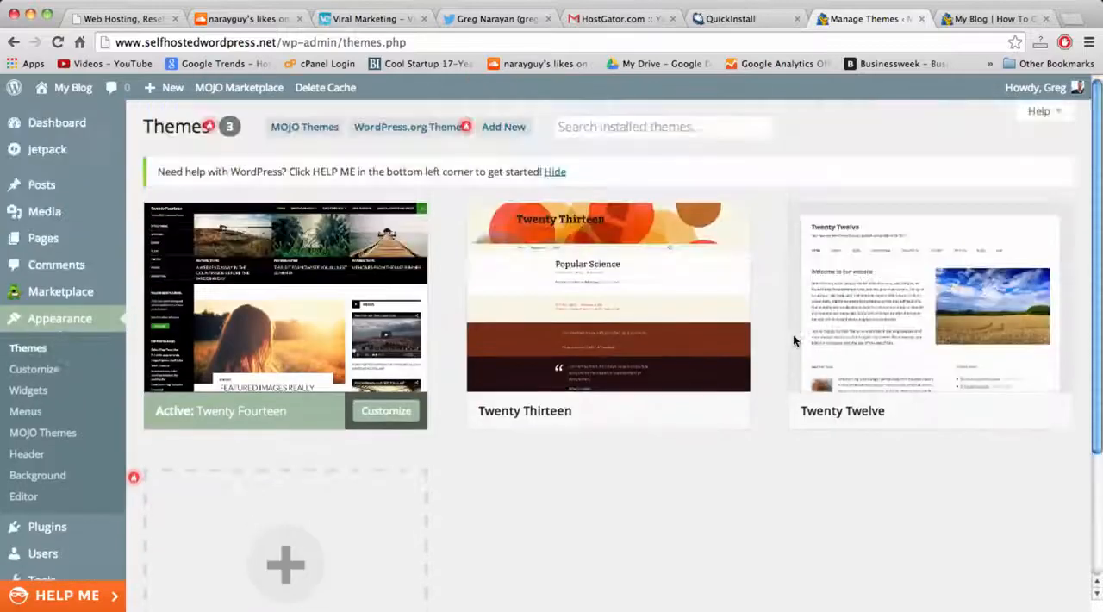
# Start adding a new theme and switch from the zip upload form to browsing the theme directory.
pyautogui.moveTo(794, 342)
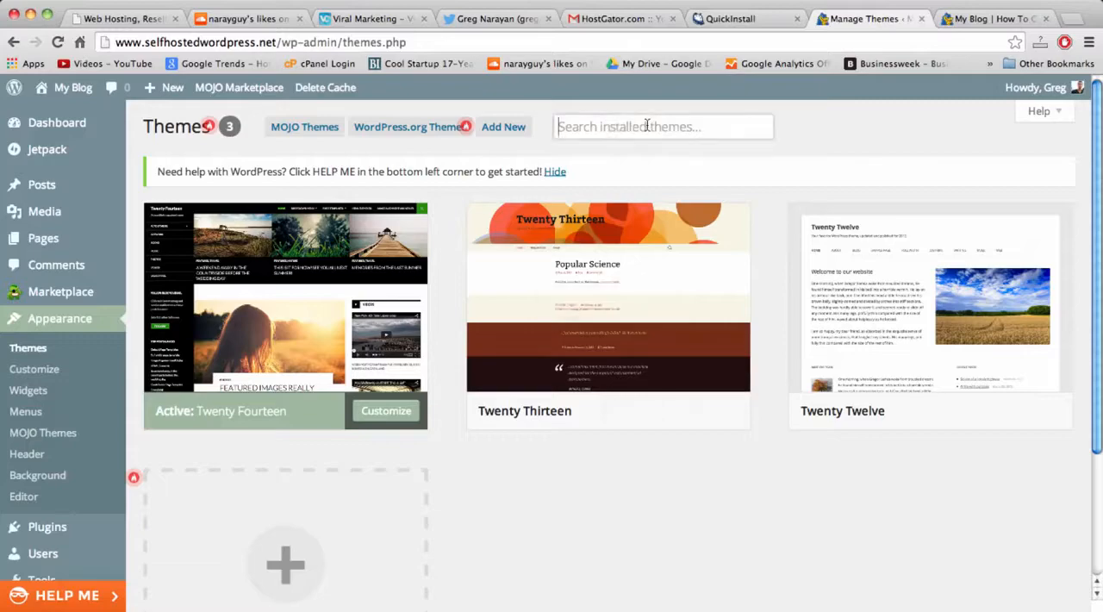
pyautogui.click(501, 128)
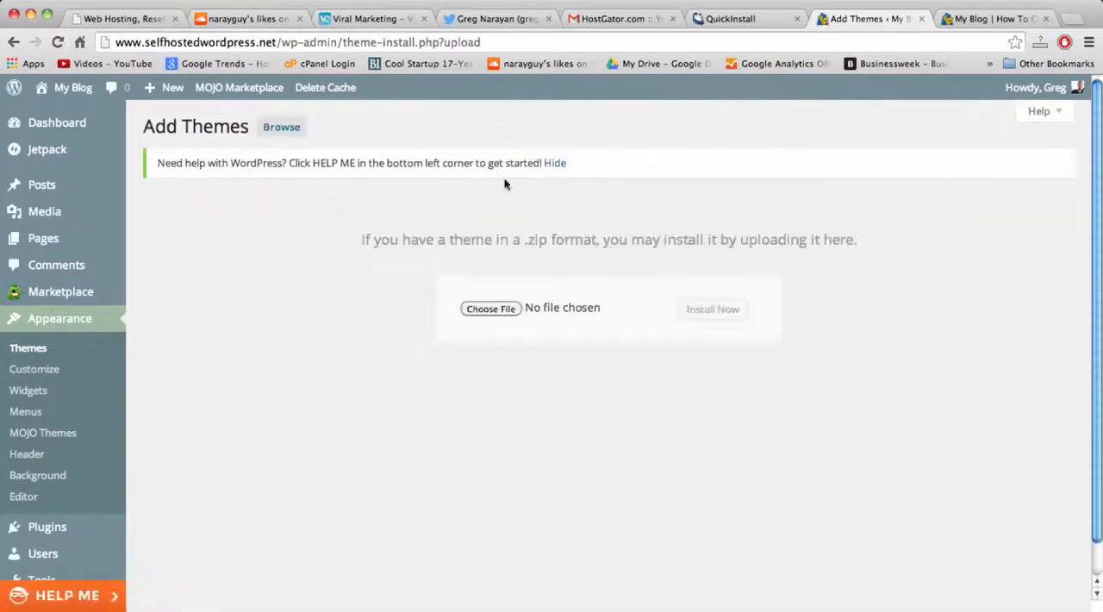
pyautogui.click(280, 136)
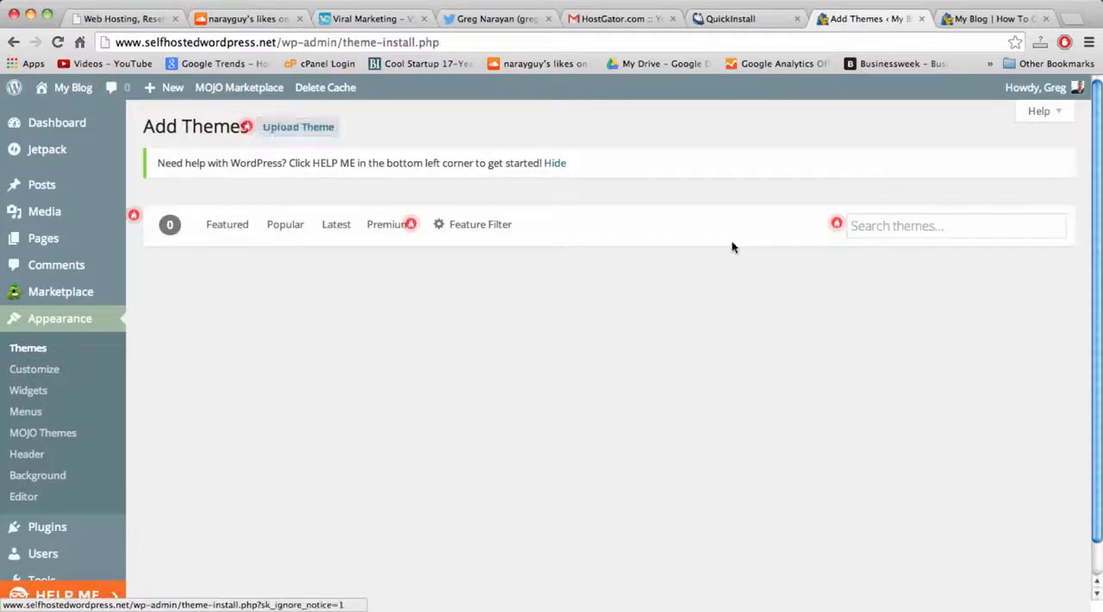
# Search the theme directory for "catch" and look over the matching themes.
pyautogui.click(898, 224)
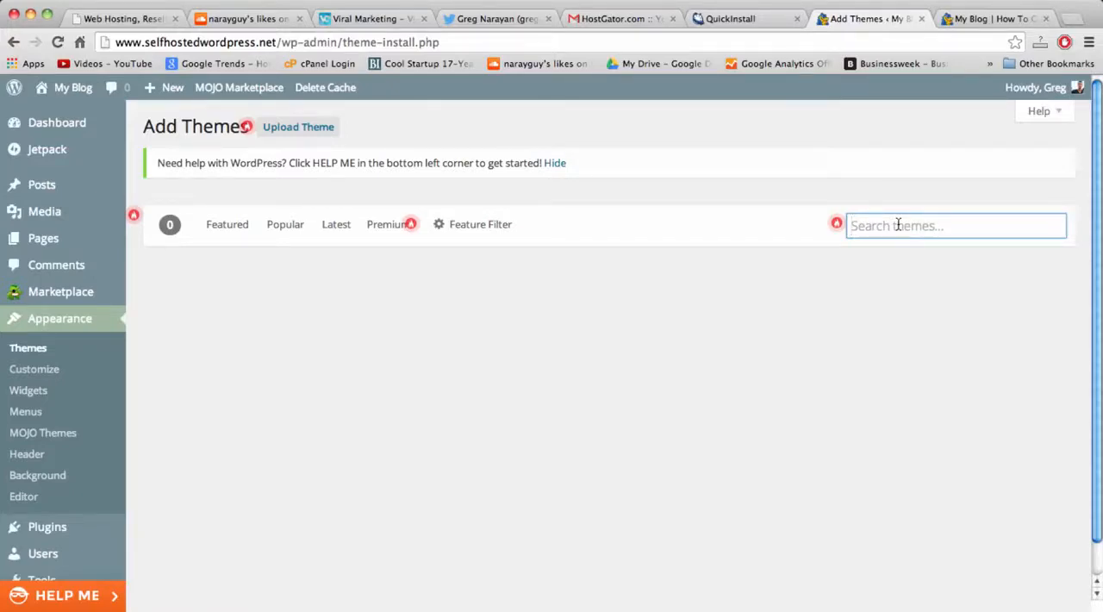
pyautogui.write('catch')
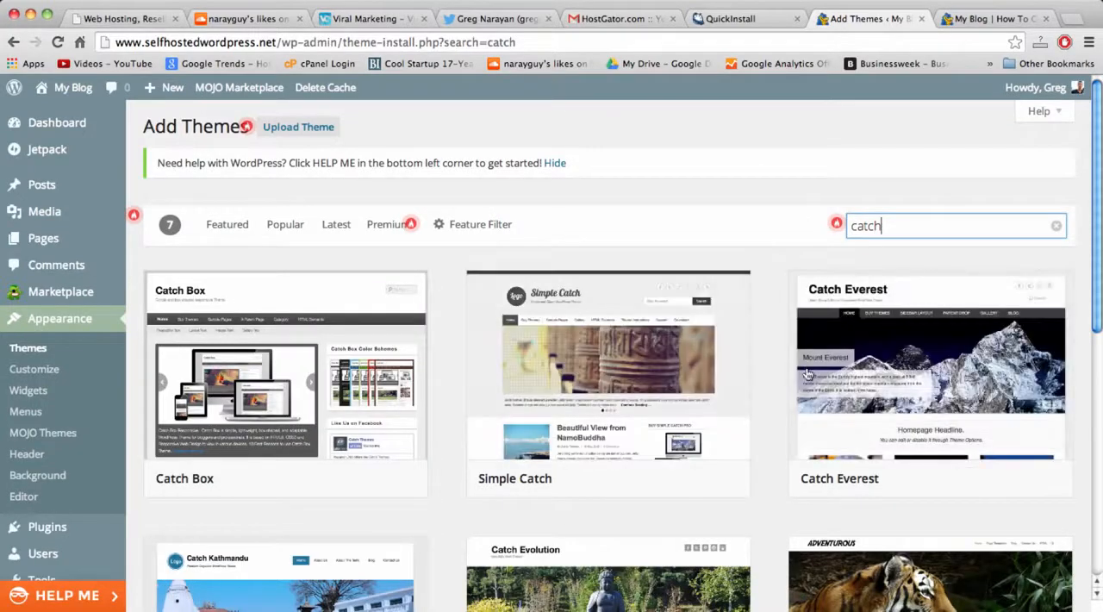
pyautogui.scroll(-3, 811, 373)
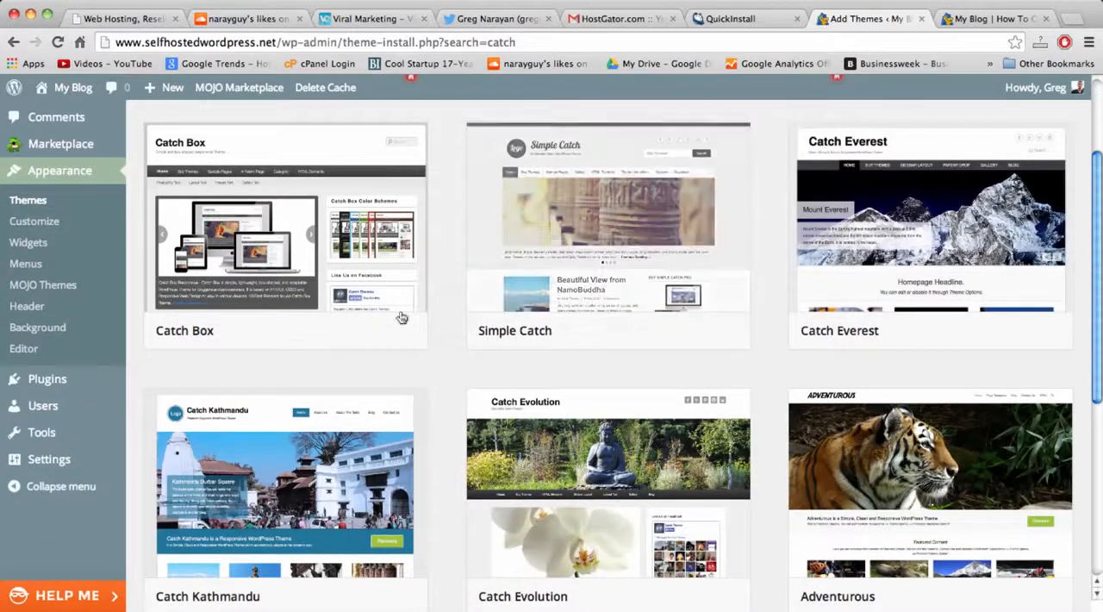
pyautogui.scroll(-5, 293, 319)
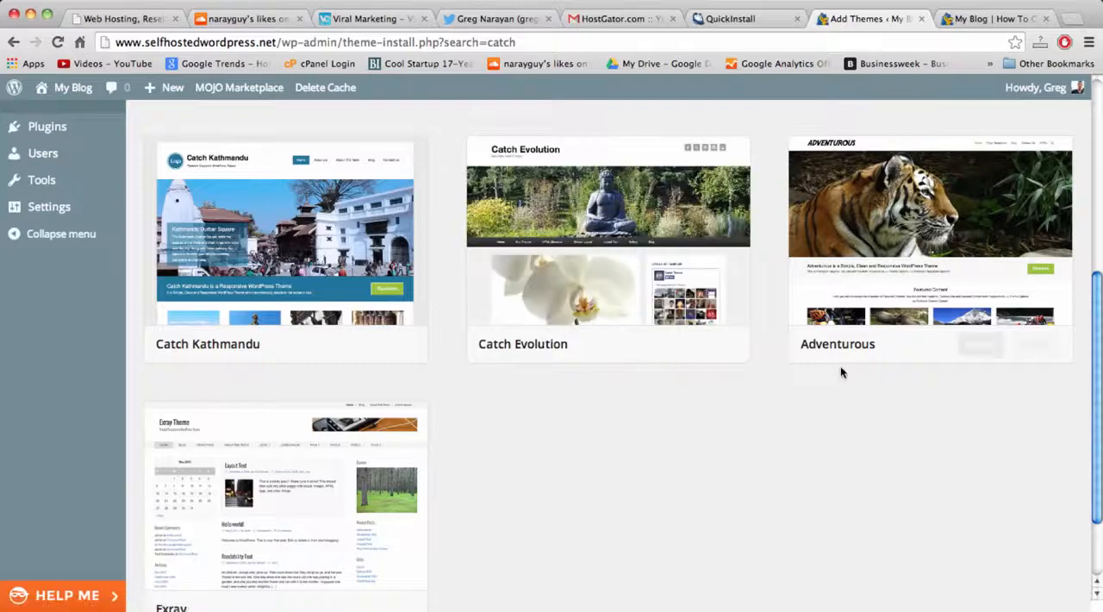
pyautogui.scroll(9, 840, 372)
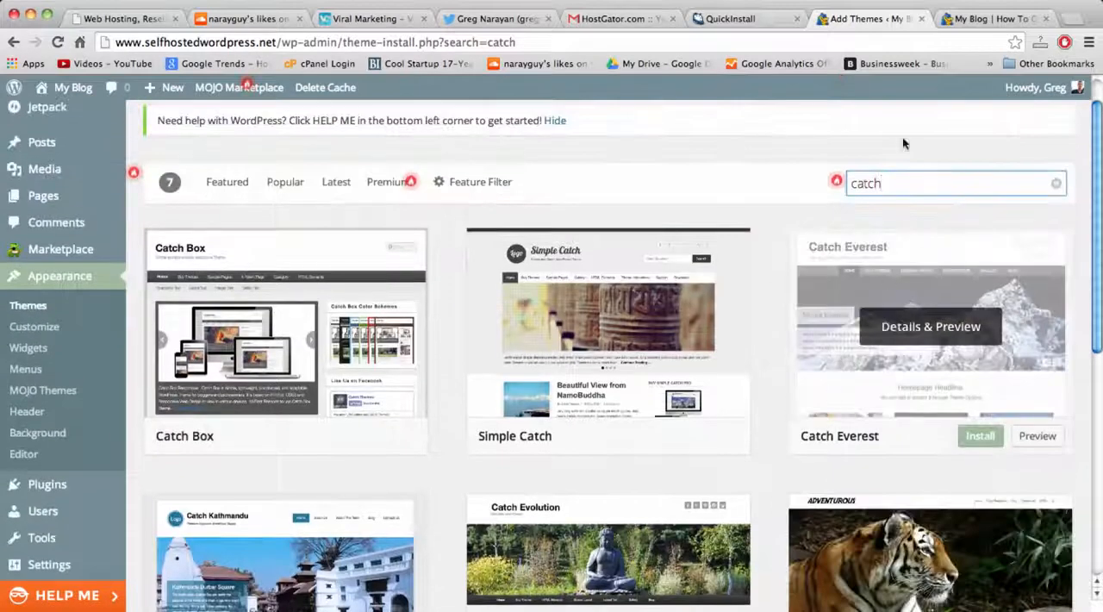
# Search the theme directory for "bubble" and for "random", looking over the themes listed.
pyautogui.doubleClick(856, 182)
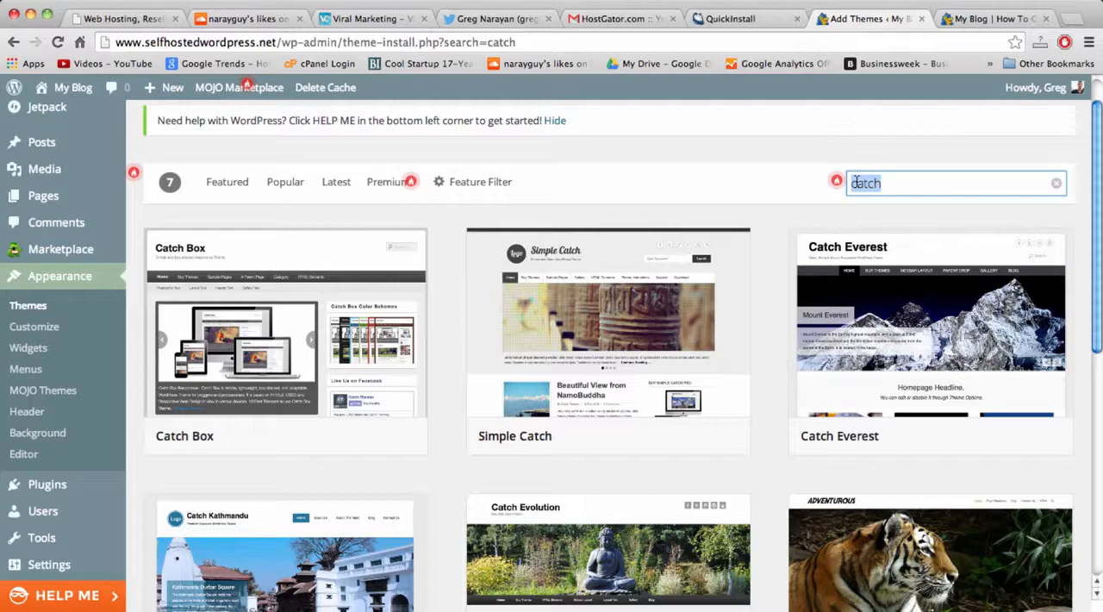
pyautogui.write('bubble')
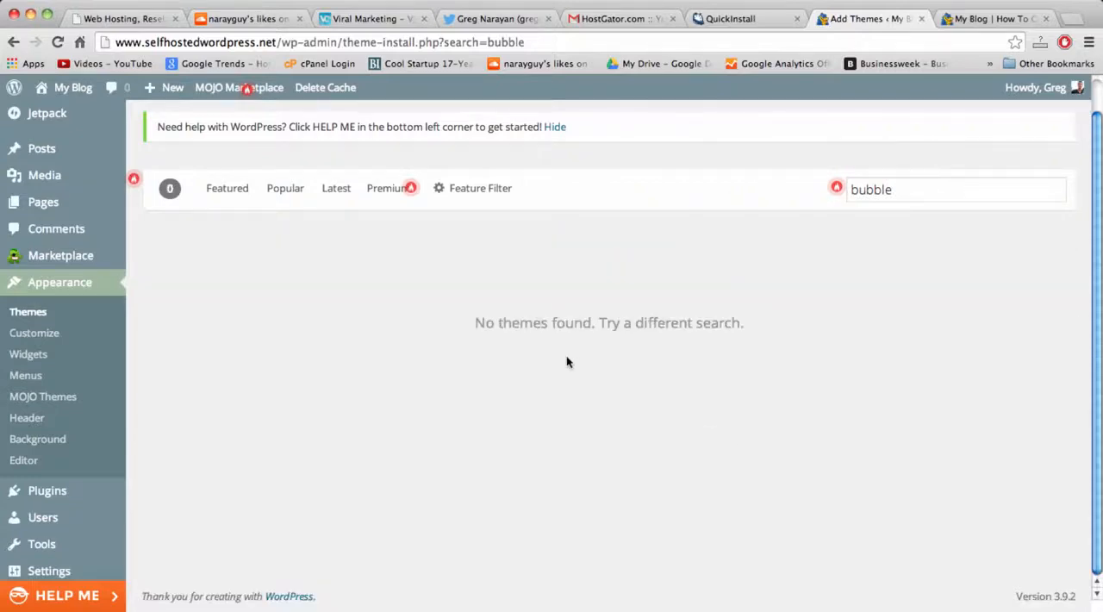
pyautogui.doubleClick(868, 191)
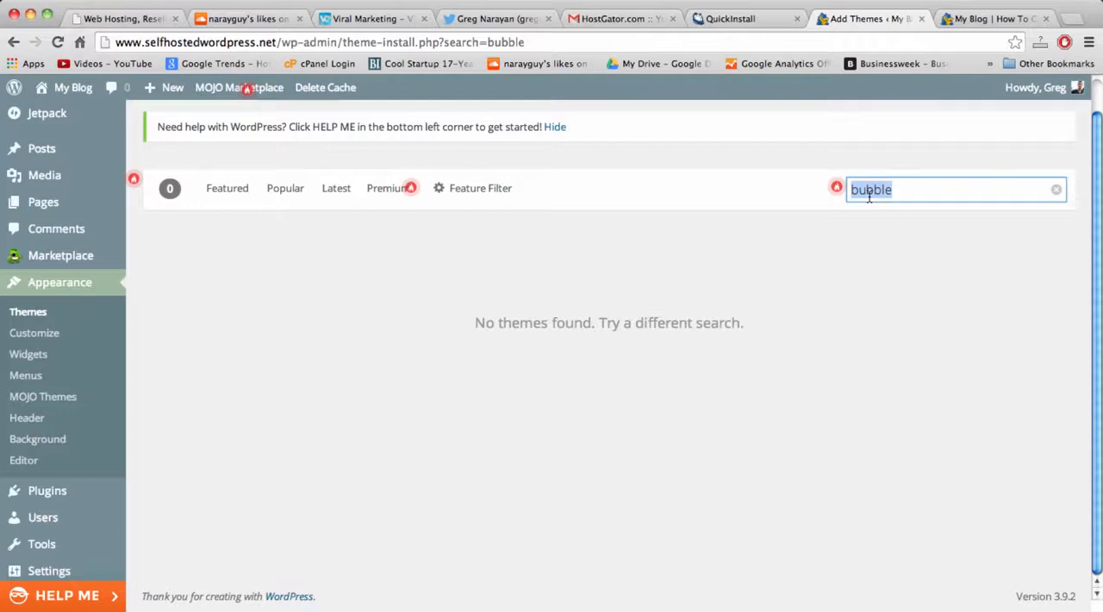
pyautogui.write('random')
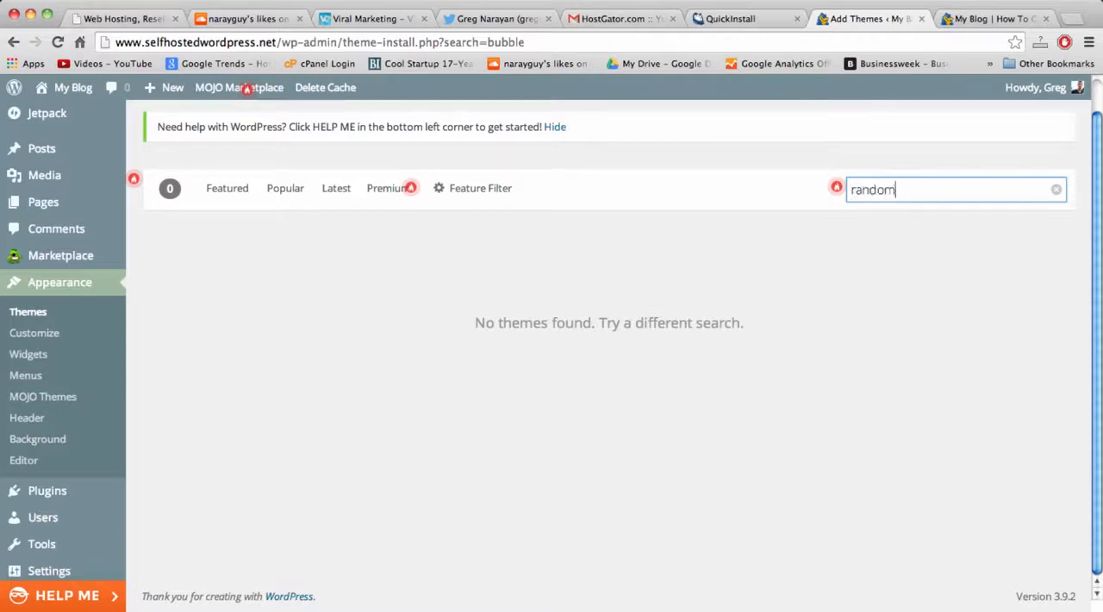
pyautogui.click(741, 191)
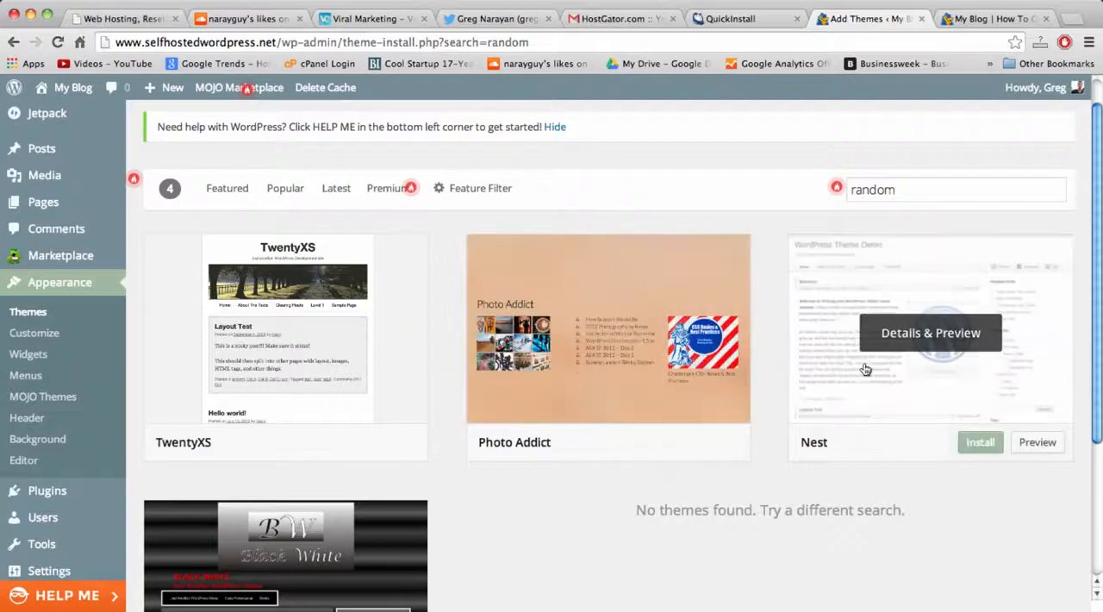
pyautogui.scroll(-5, 296, 328)
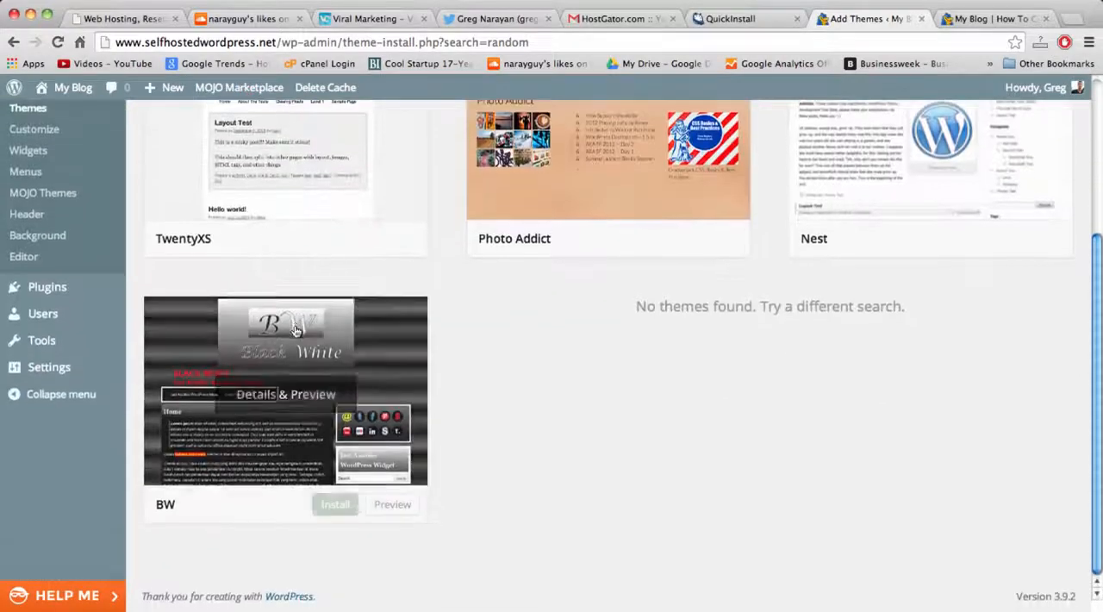
pyautogui.scroll(3, 322, 256)
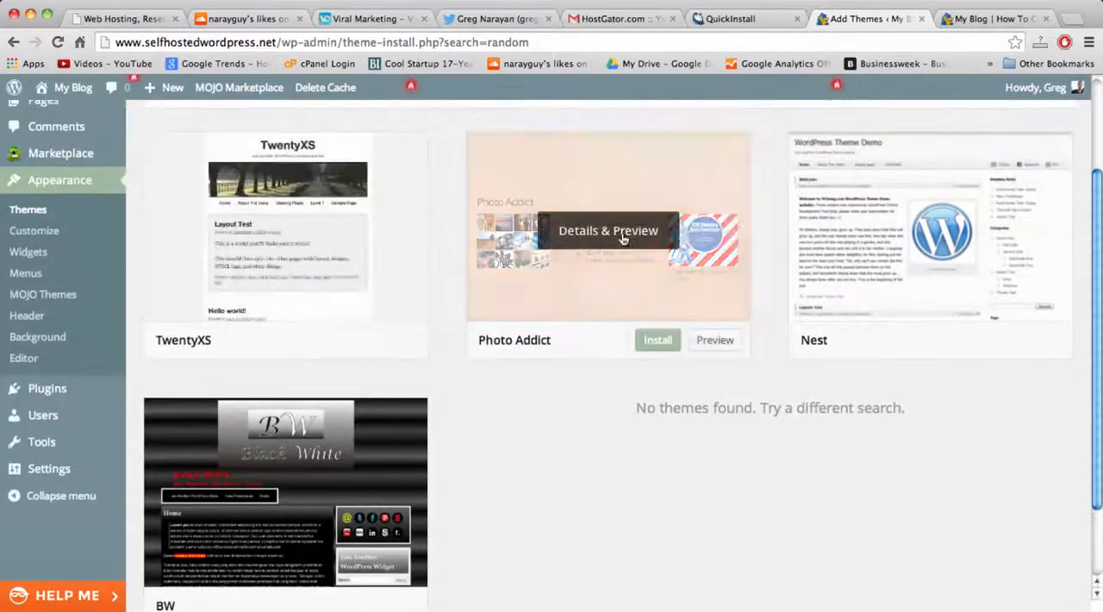
pyautogui.scroll(4, 589, 381)
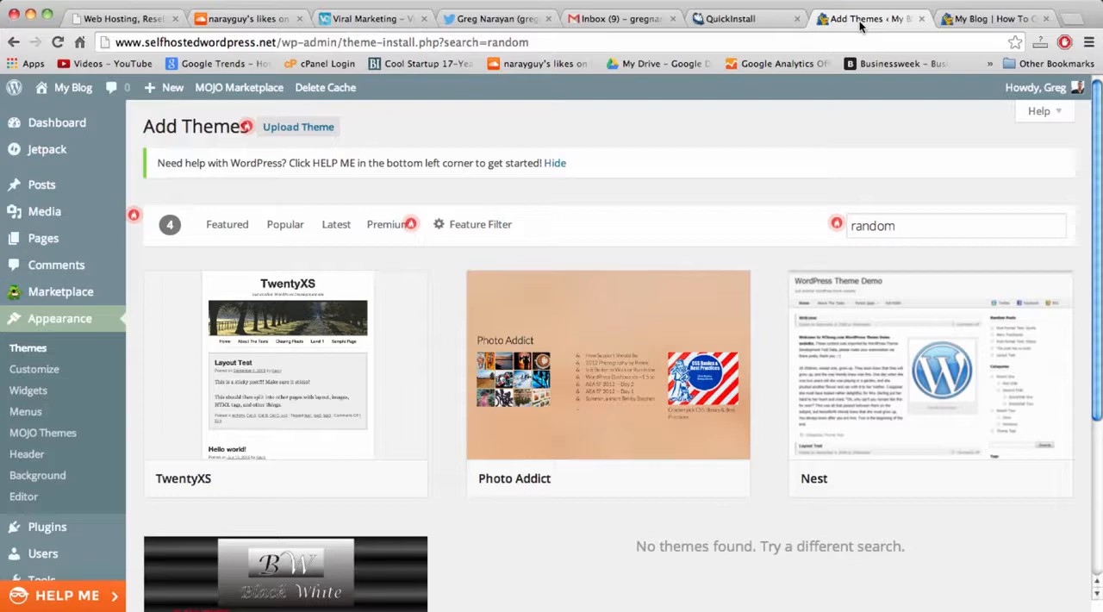
# Search Google for "simple catch pro" in a new browser tab and open the theme's page on Catch Themes.
pyautogui.click(1046, 19)
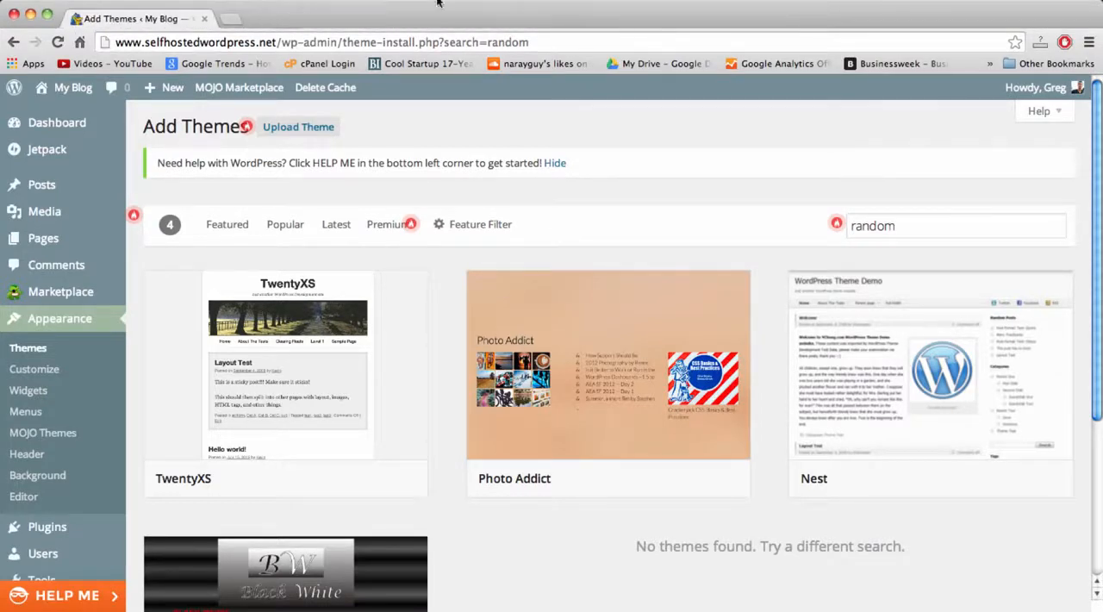
pyautogui.click(238, 20)
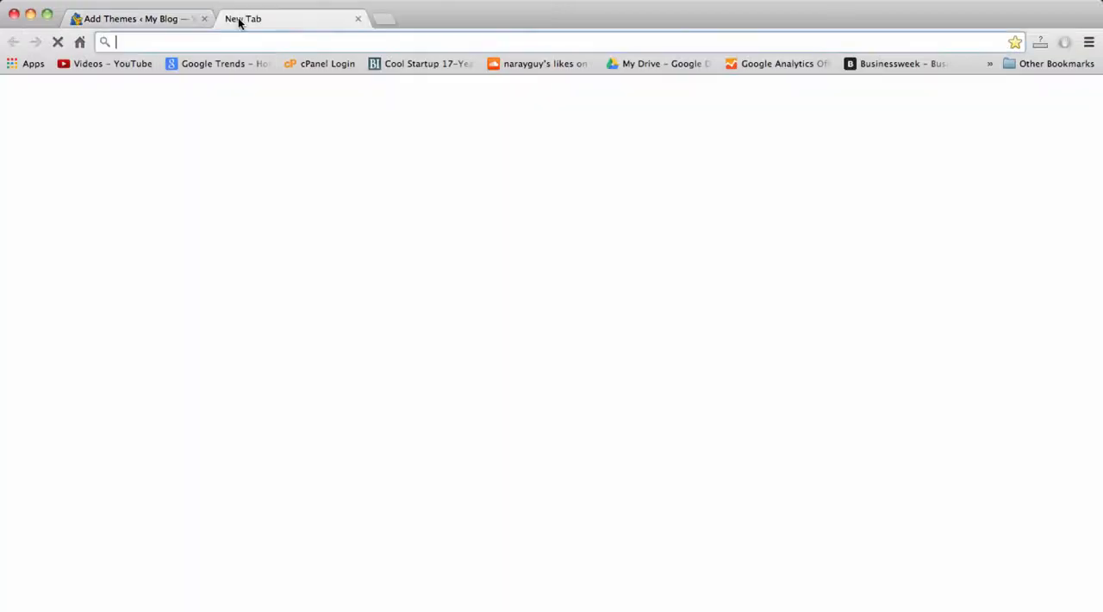
pyautogui.write('sim')
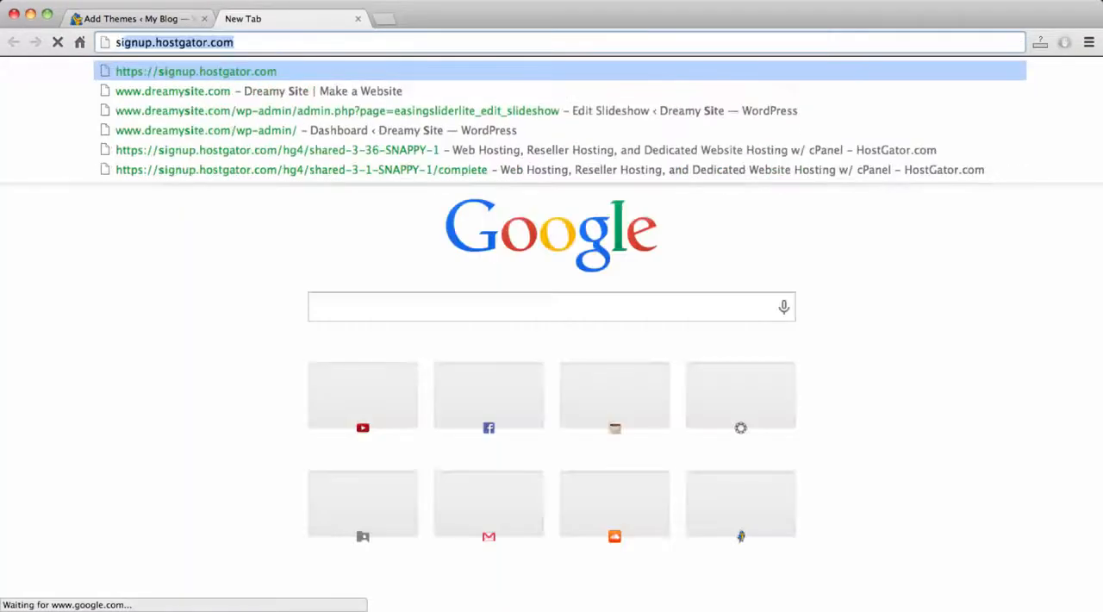
pyautogui.write('ple catch pro')
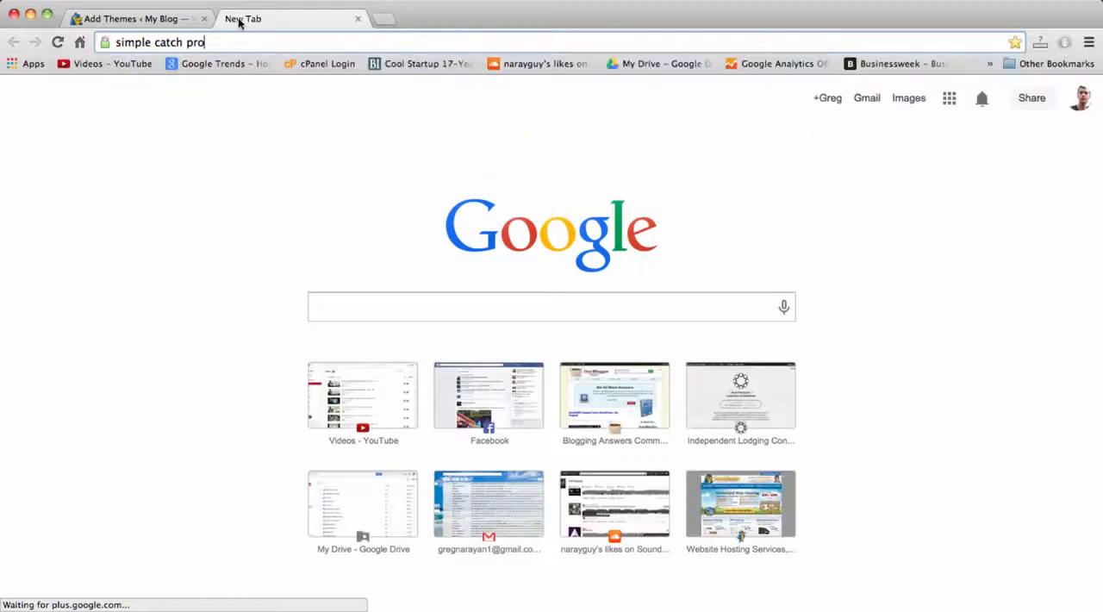
pyautogui.press('Return')
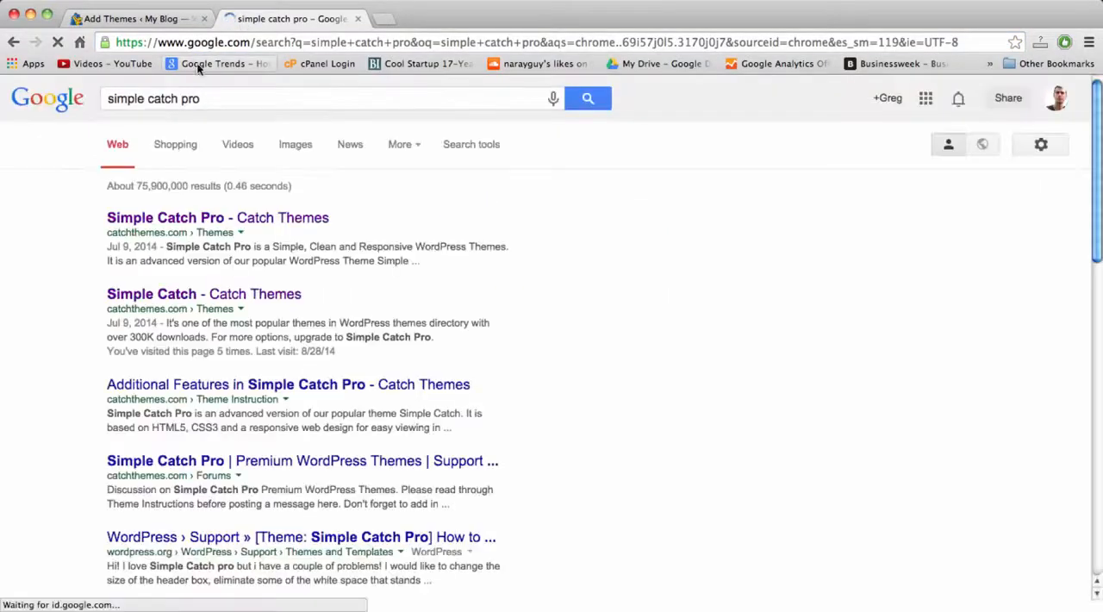
pyautogui.click(231, 221)
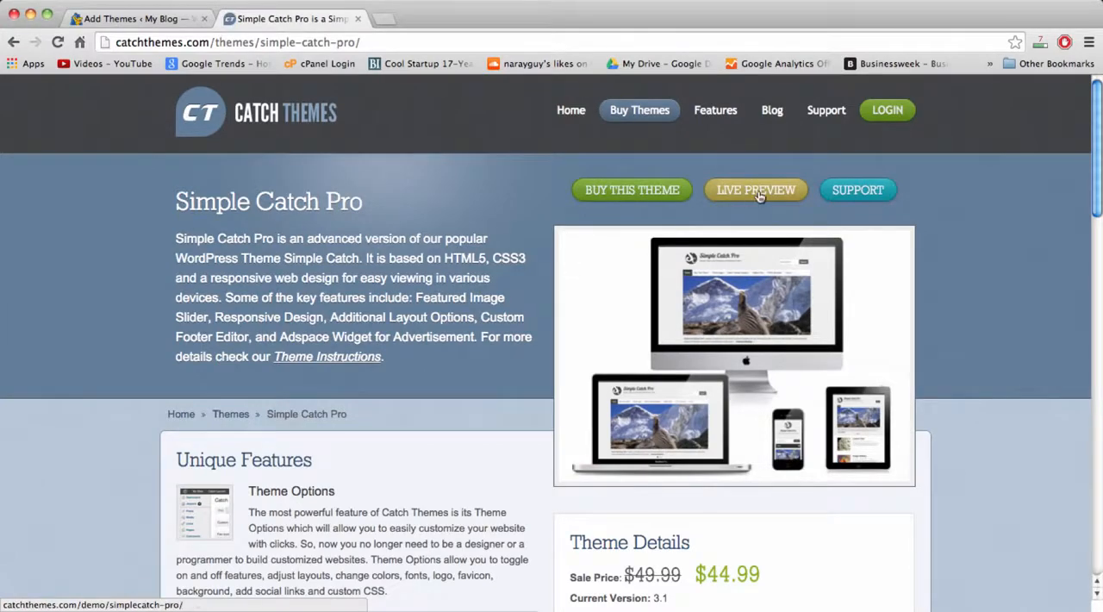
# Examine the Simple Catch Pro page's unique features and theme details, especially the sale price.
pyautogui.scroll(-2, 965, 242)
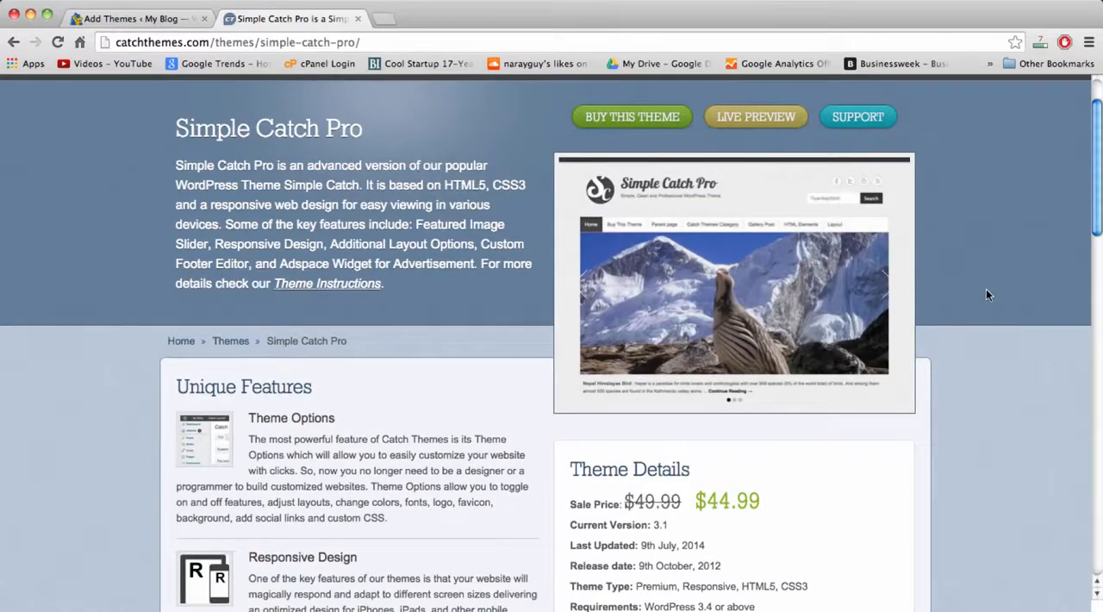
pyautogui.scroll(-2, 986, 289)
pyautogui.scroll(-1, 986, 294)
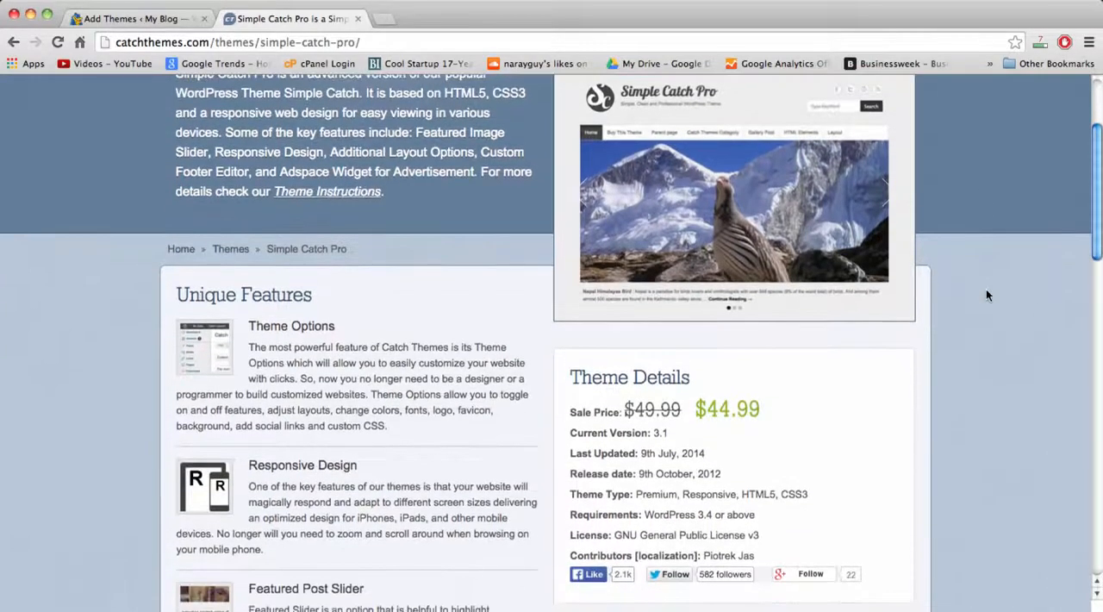
pyautogui.scroll(-2, 987, 294)
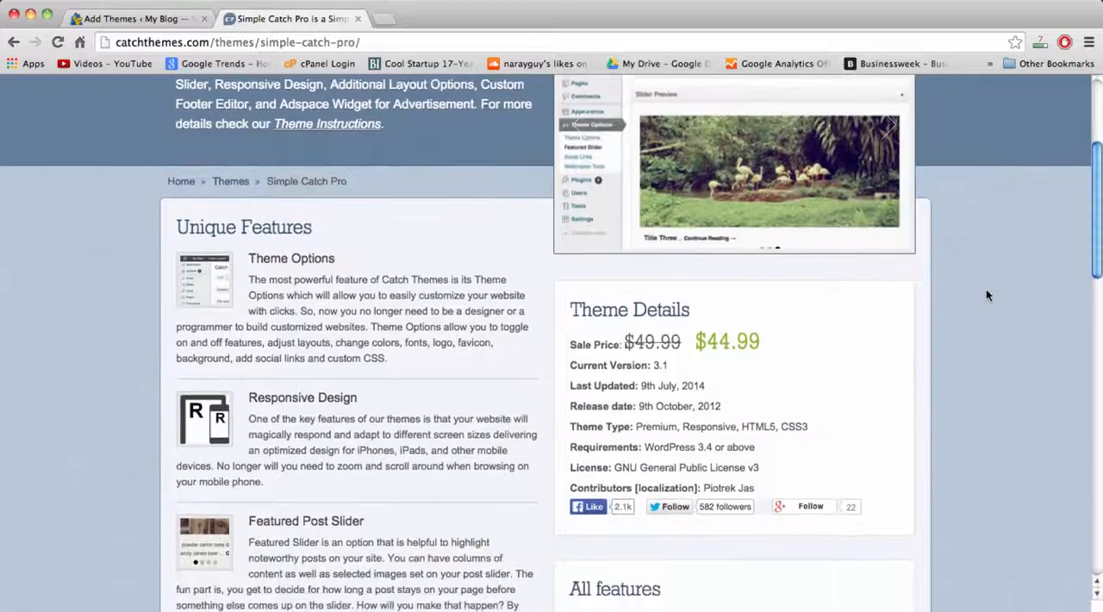
pyautogui.scroll(-5, 987, 295)
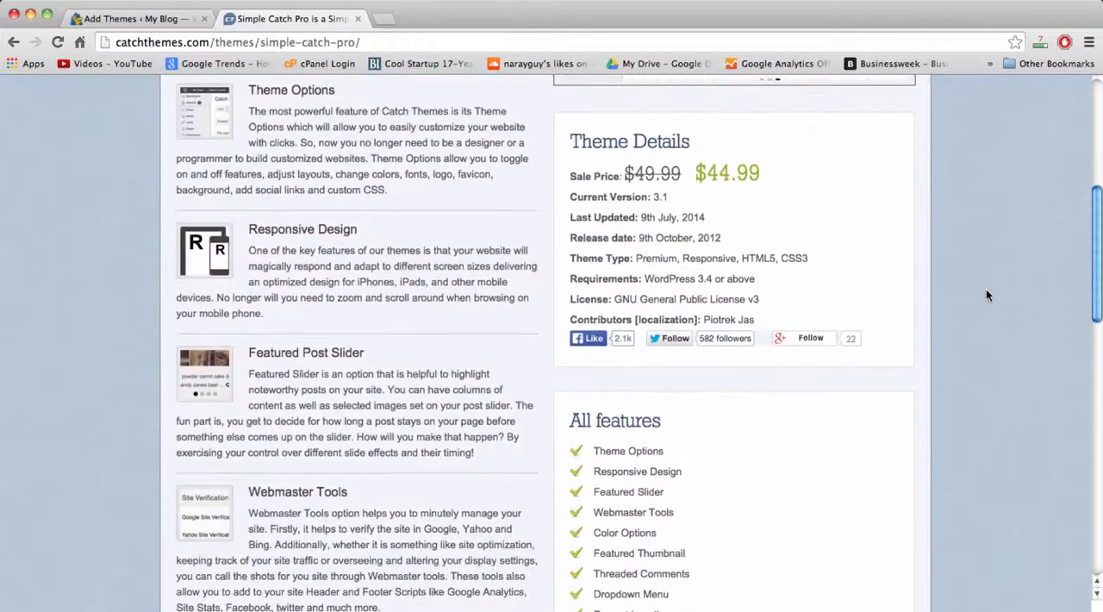
pyautogui.doubleClick(722, 175)
pyautogui.click(747, 175)
pyautogui.doubleClick(756, 175)
pyautogui.doubleClick(721, 175)
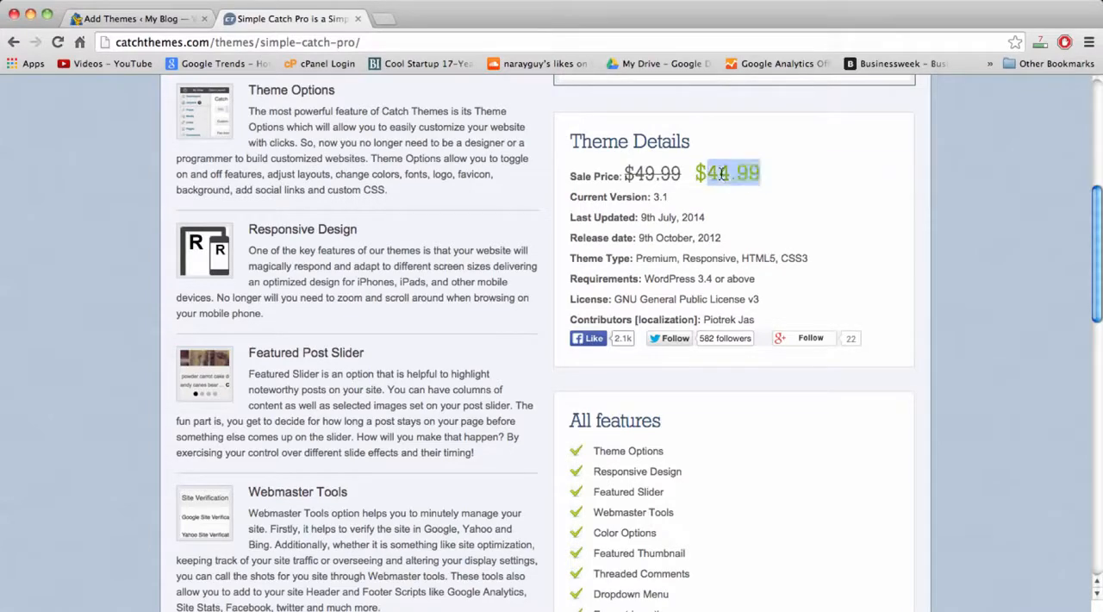
pyautogui.click(715, 177)
pyautogui.doubleClick(714, 177)
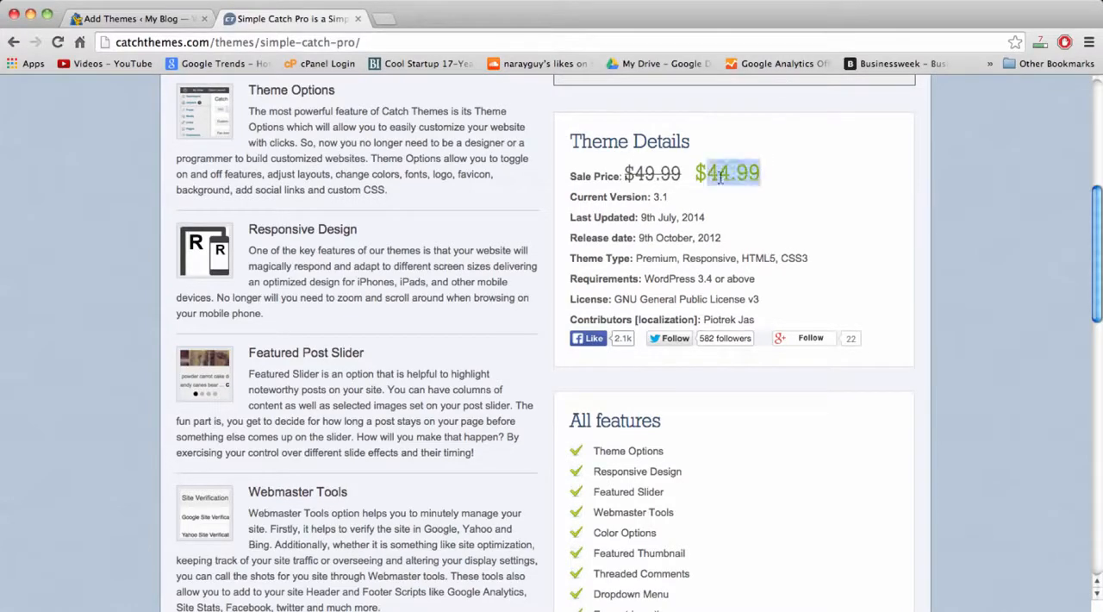
pyautogui.click(728, 178)
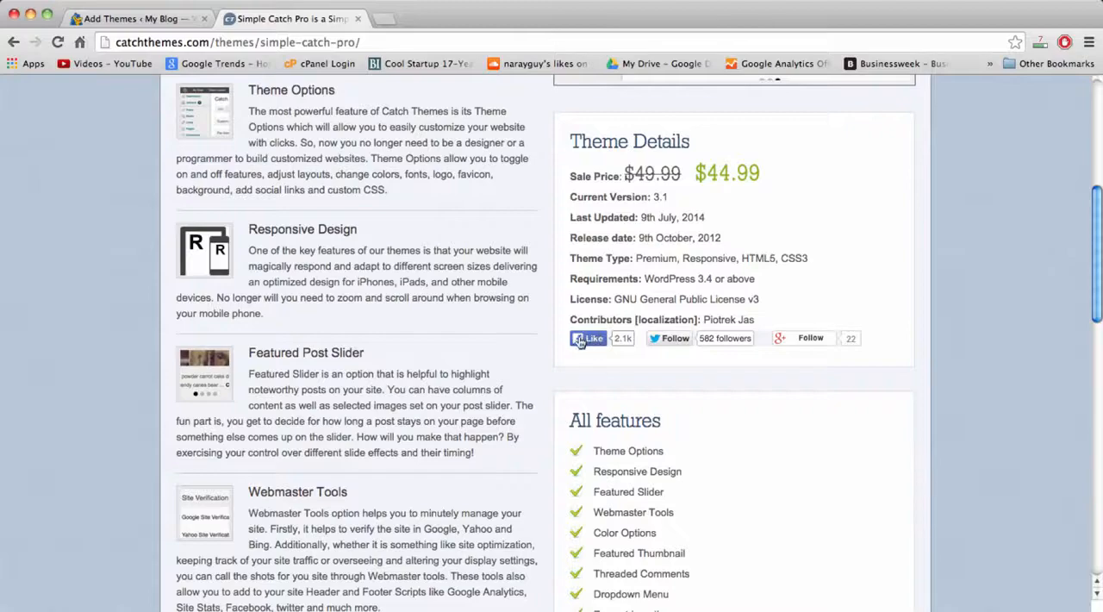
# Read through the theme's full feature list, paying attention to Excerpt Length, Featured Thumbnail and Custom CSS.
pyautogui.scroll(-4, 595, 349)
pyautogui.scroll(-4, 601, 336)
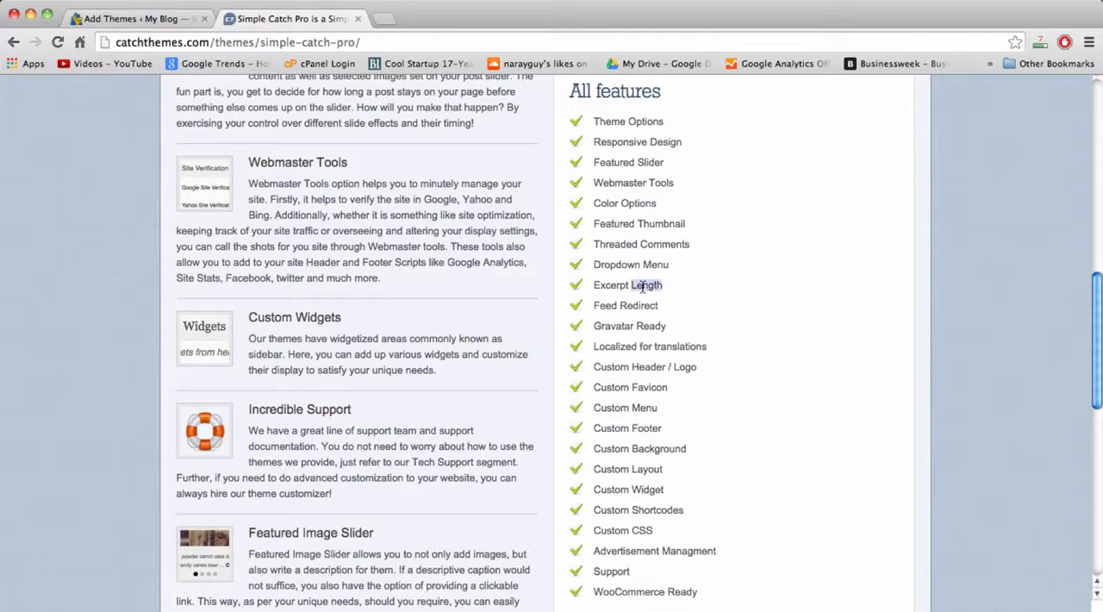
pyautogui.doubleClick(614, 285)
pyautogui.doubleClick(655, 221)
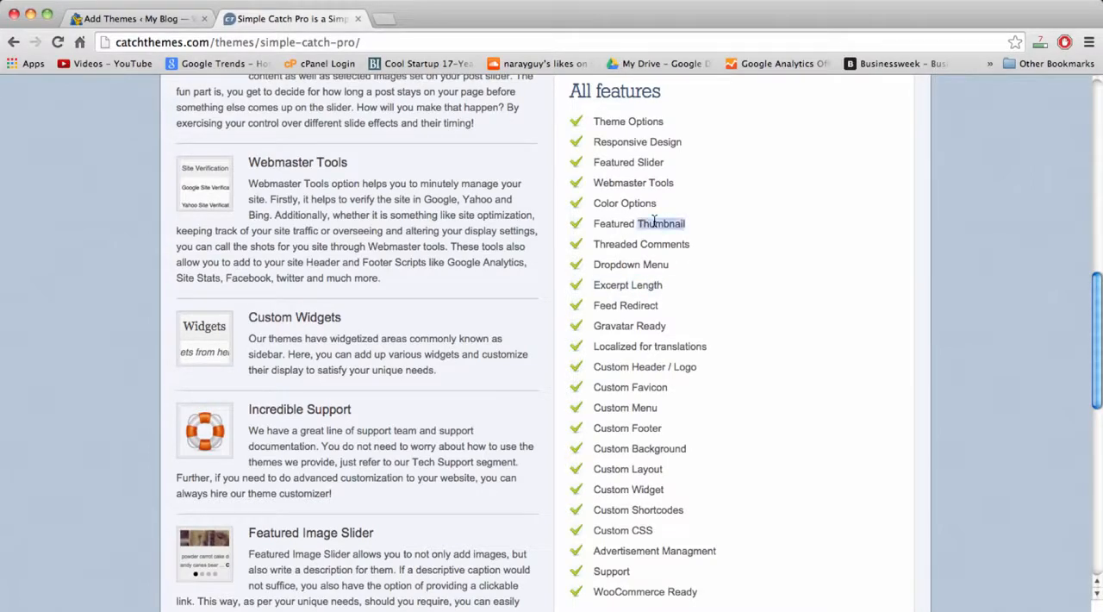
pyautogui.click(626, 222)
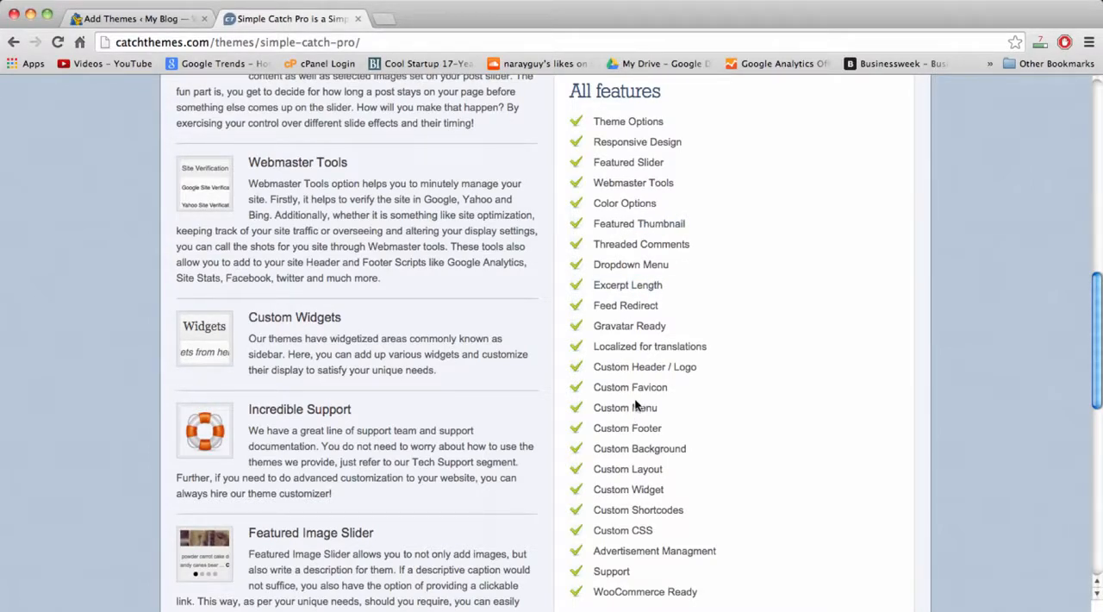
pyautogui.scroll(-2, 619, 463)
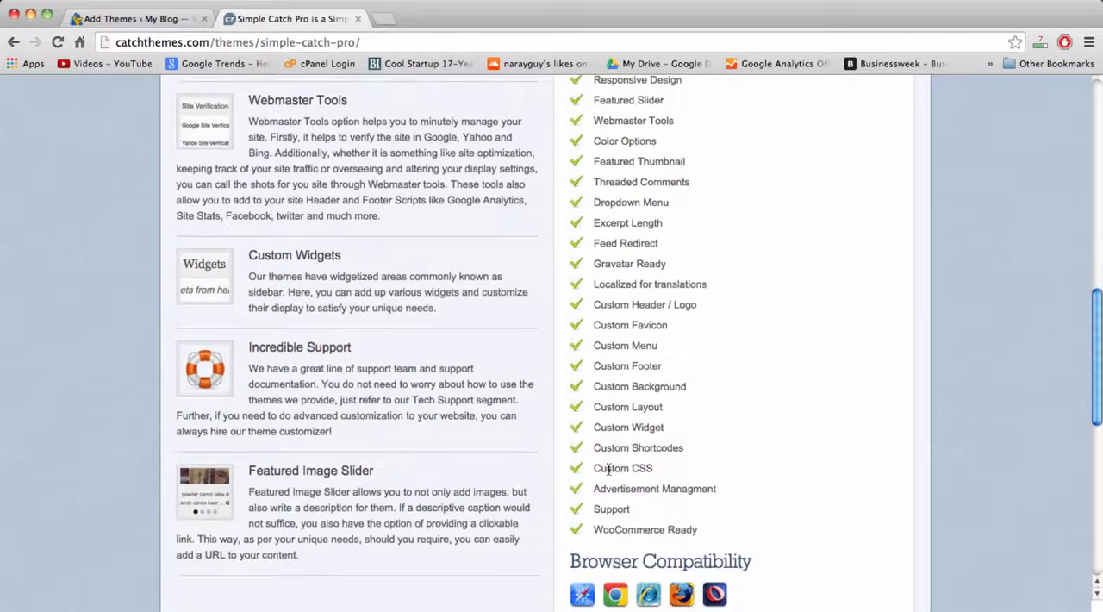
pyautogui.doubleClick(620, 468)
pyautogui.doubleClick(636, 468)
pyautogui.doubleClick(613, 468)
pyautogui.doubleClick(638, 468)
pyautogui.doubleClick(607, 468)
pyautogui.doubleClick(640, 468)
pyautogui.click(594, 470)
pyautogui.doubleClick(634, 468)
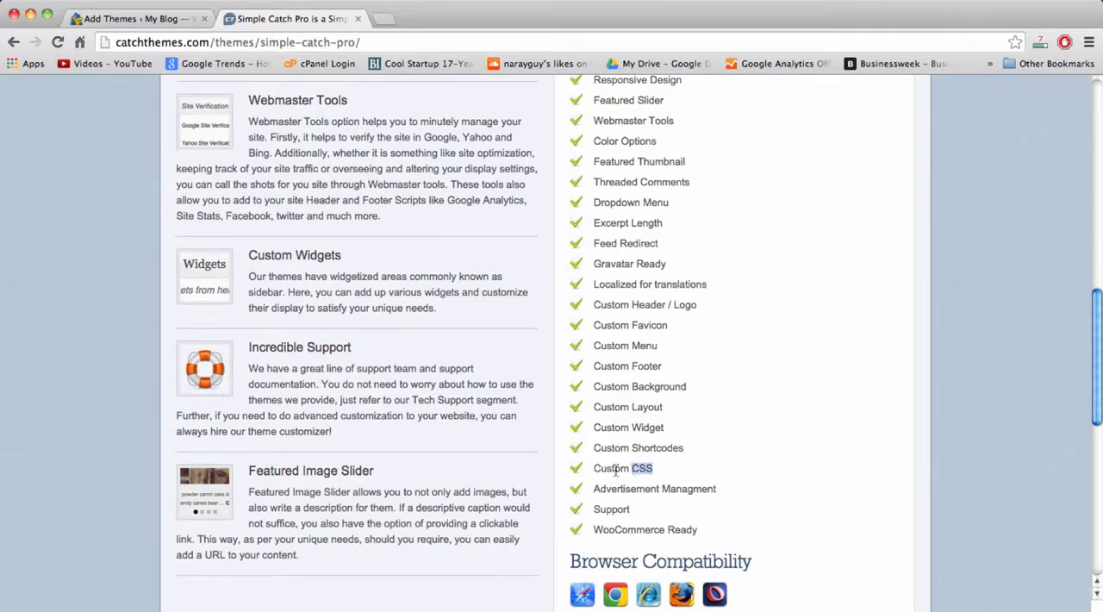
pyautogui.click(606, 469)
pyautogui.scroll(20, 649, 468)
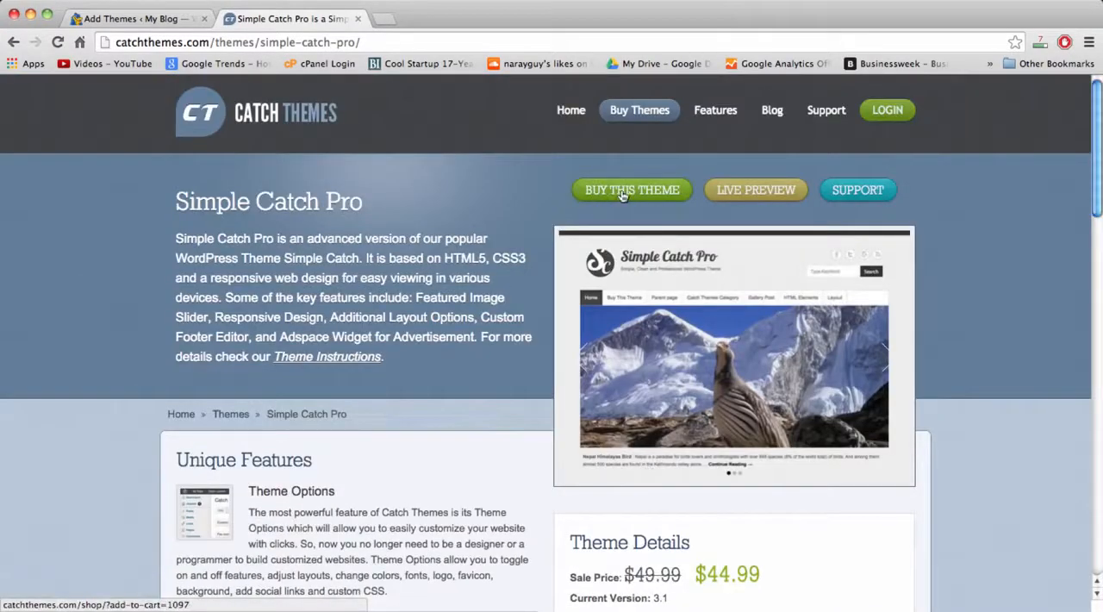
# Open the live preview of Simple Catch Pro, look over the whole demo home page, and close the preview.
pyautogui.click(735, 188)
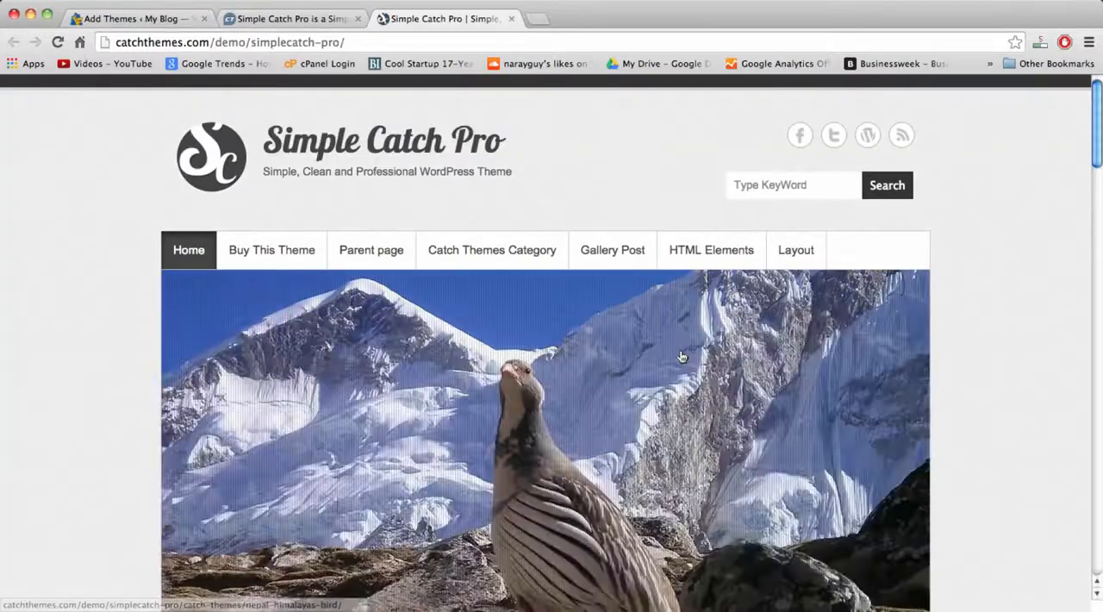
pyautogui.scroll(-5, 681, 345)
pyautogui.scroll(-15, 681, 356)
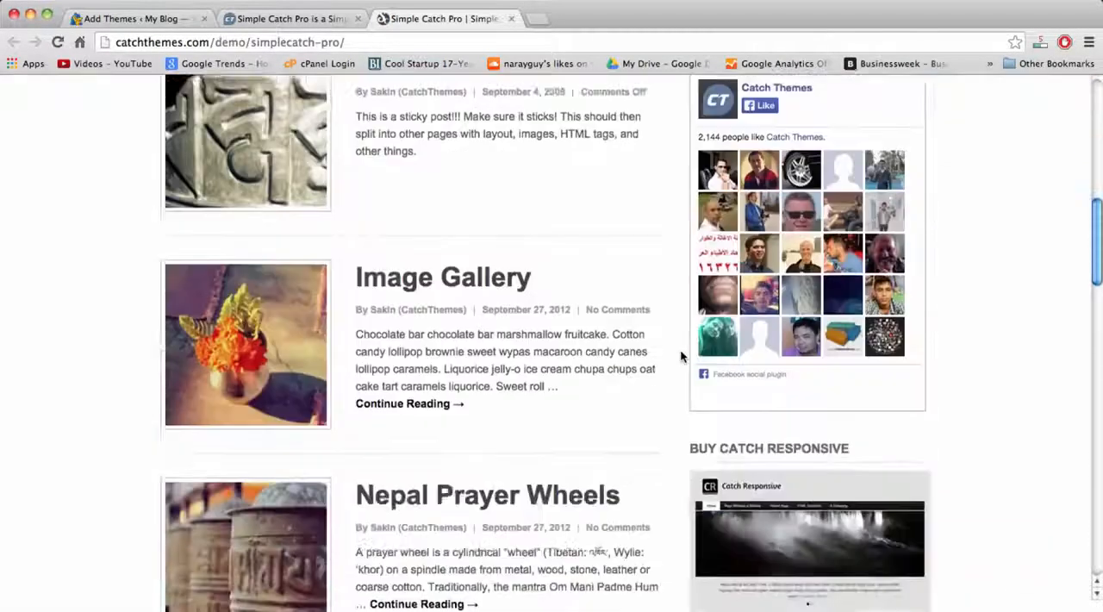
pyautogui.scroll(-8, 681, 356)
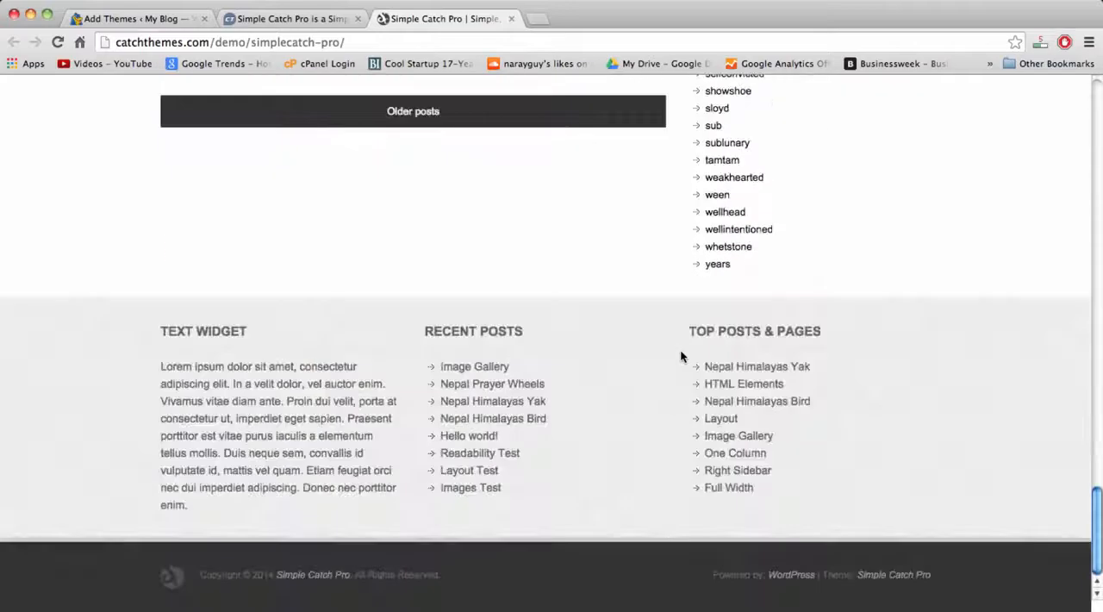
pyautogui.scroll(20, 681, 356)
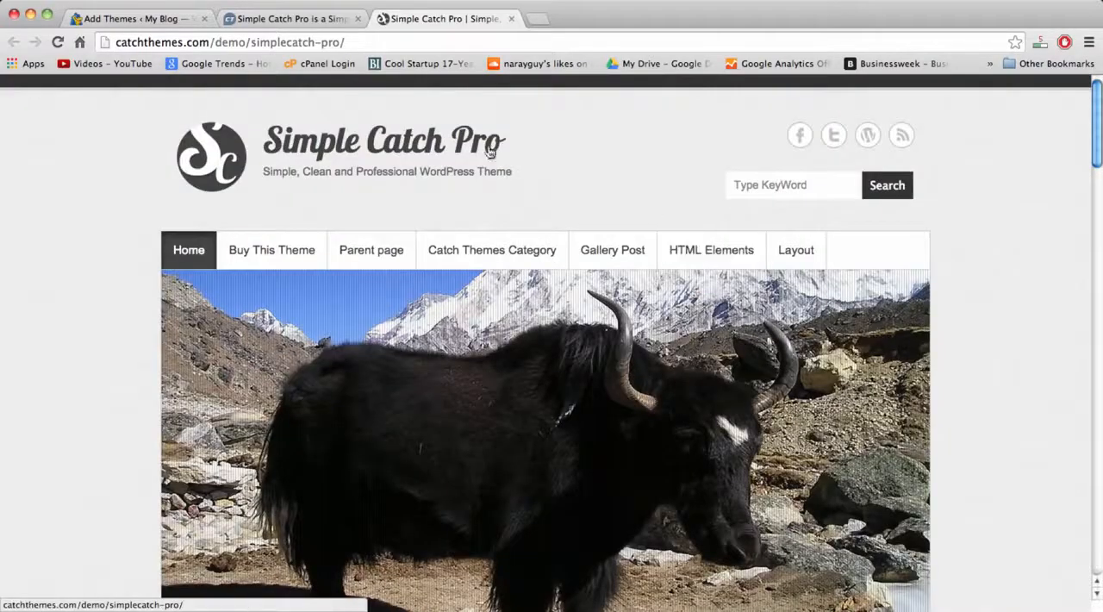
pyautogui.click(511, 19)
pyautogui.click(512, 19)
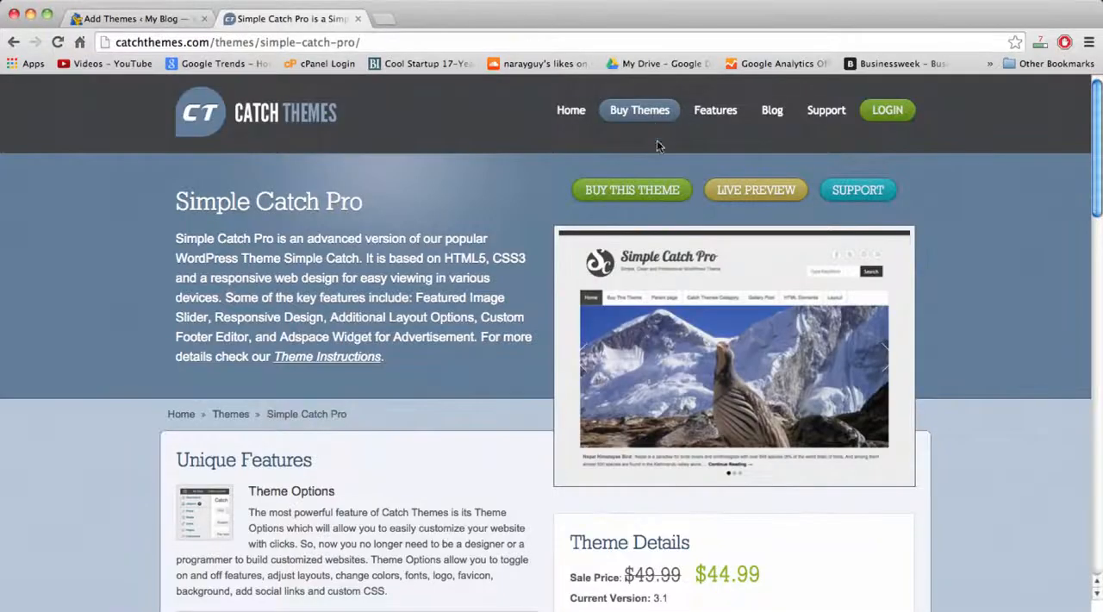
# Order the Simple Catch Pro theme through the checkout with PayPal / Credit Card / Debit Card and proceed to PayPal.
pyautogui.click(647, 191)
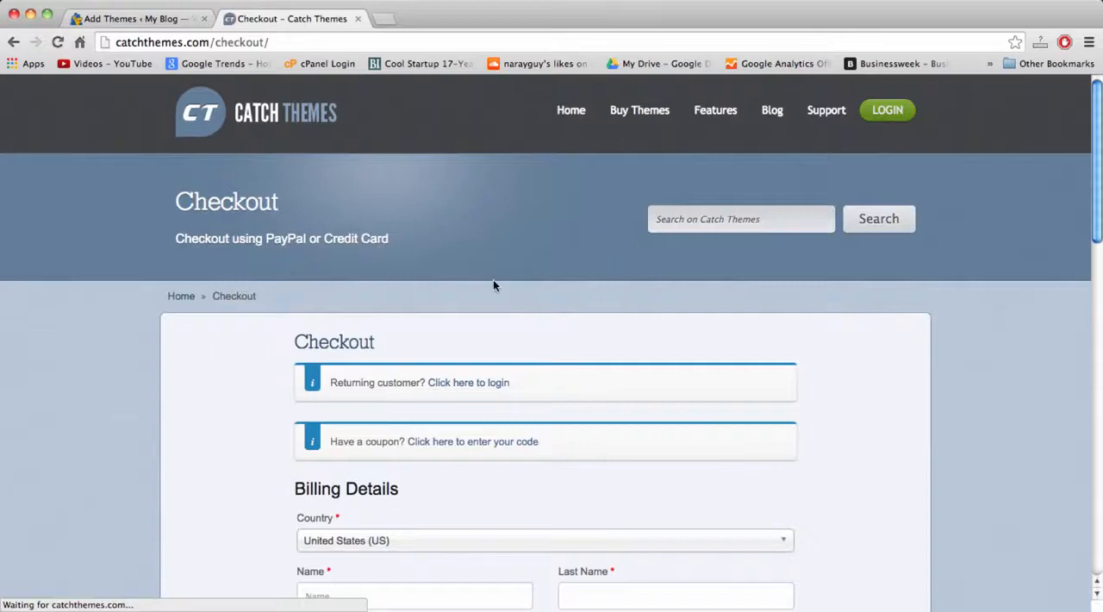
pyautogui.scroll(-4, 493, 279)
pyautogui.scroll(-2, 493, 286)
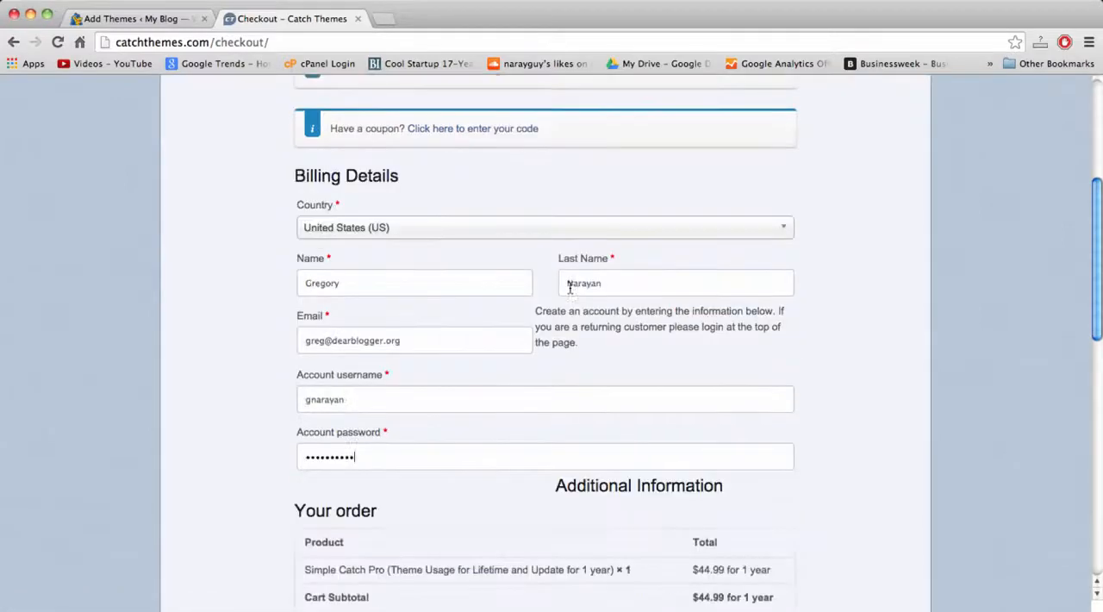
pyautogui.scroll(-6, 700, 276)
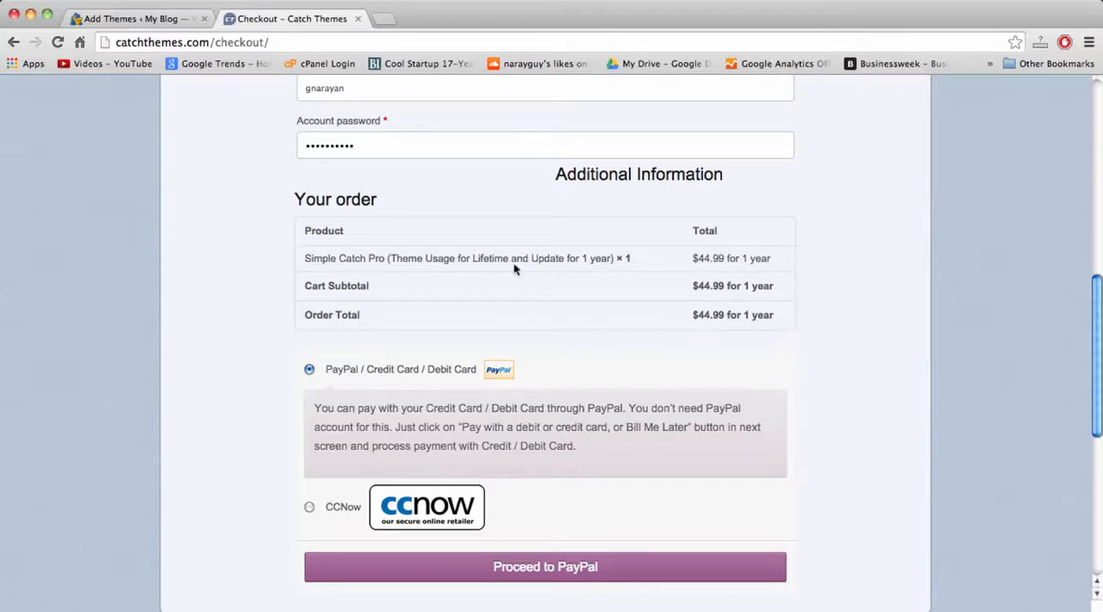
pyautogui.scroll(-2, 421, 368)
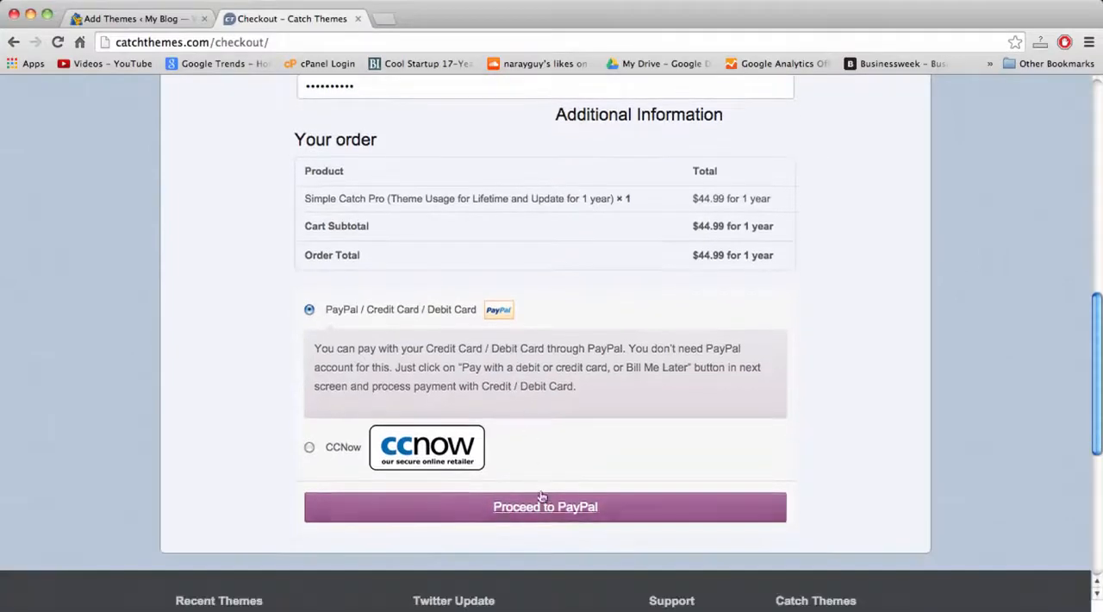
pyautogui.click(545, 508)
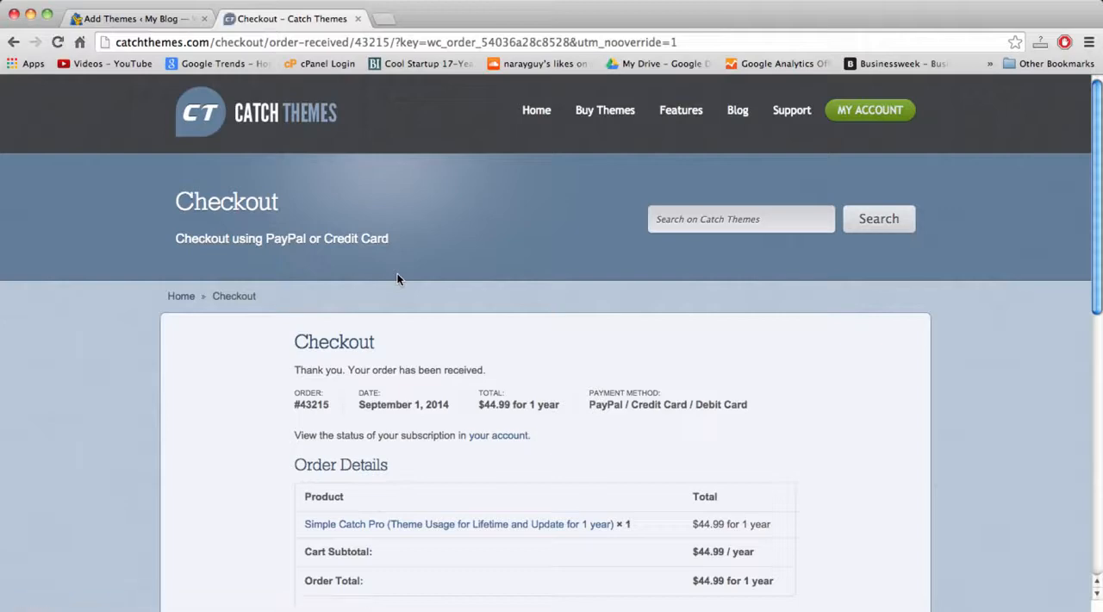
# Review the order details and customer details on the order confirmation page.
pyautogui.scroll(-4, 578, 353)
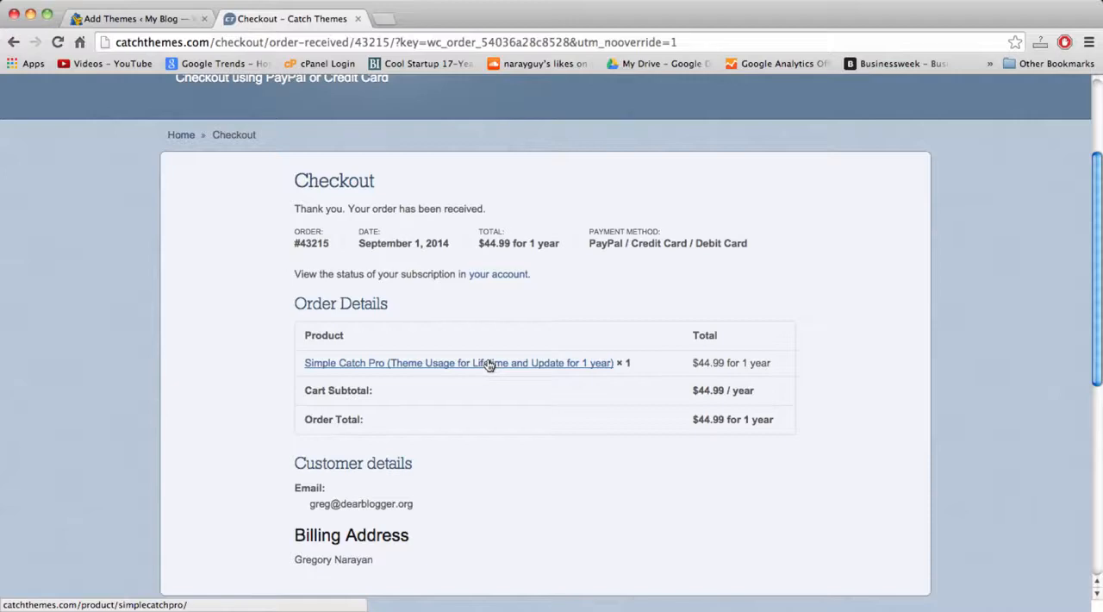
pyautogui.scroll(-4, 488, 366)
pyautogui.scroll(4, 488, 365)
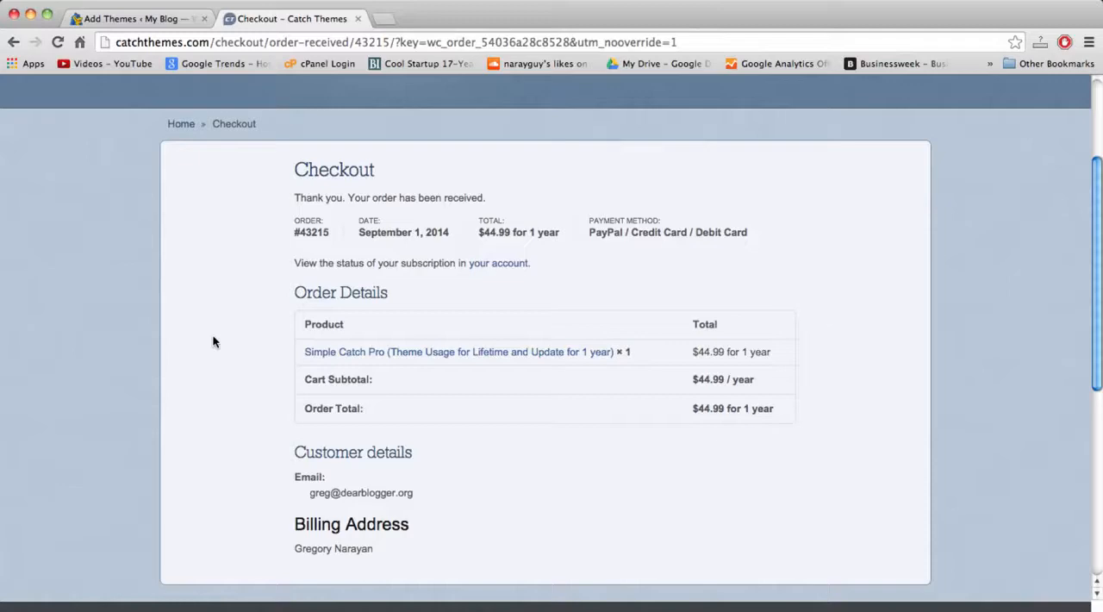
# Open the Gmail inbox in a new browser tab to find the Catch Themes order e-mail.
pyautogui.click(384, 19)
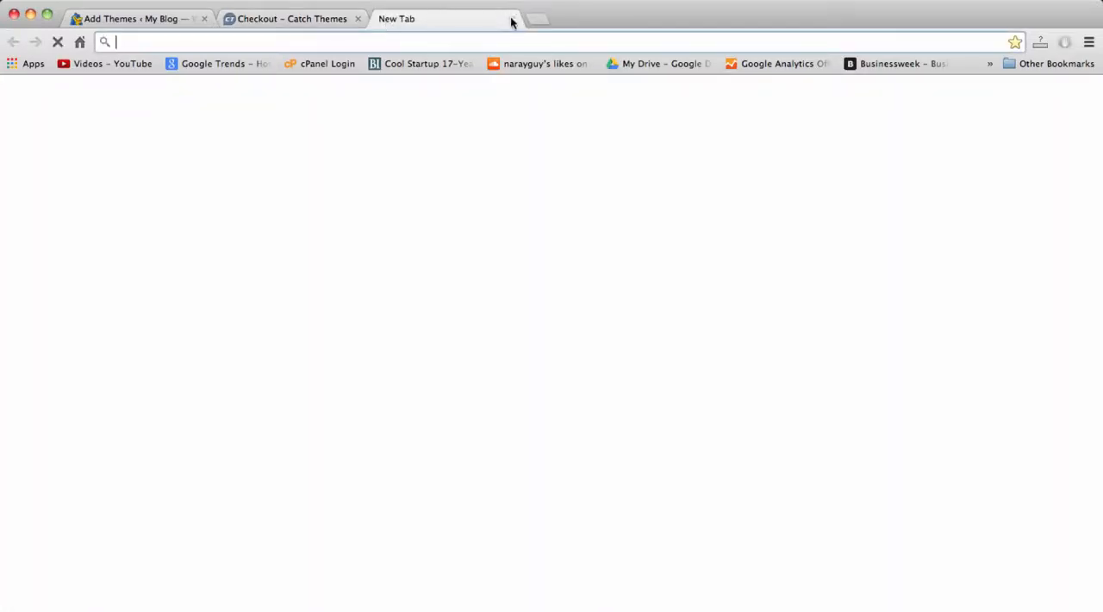
pyautogui.click(512, 19)
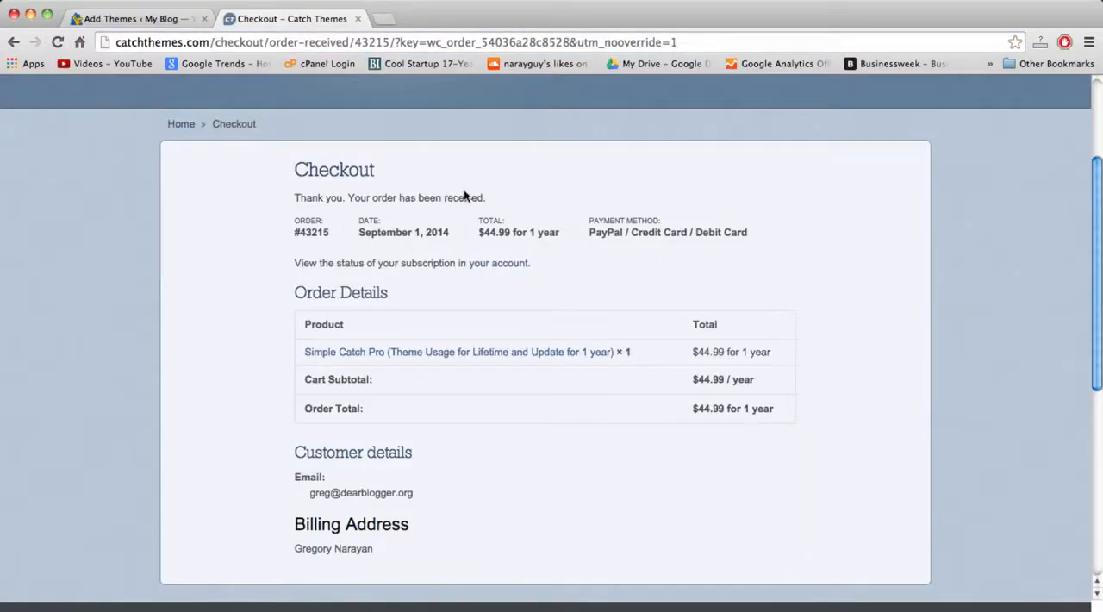
pyautogui.click(382, 26)
pyautogui.write('gm')
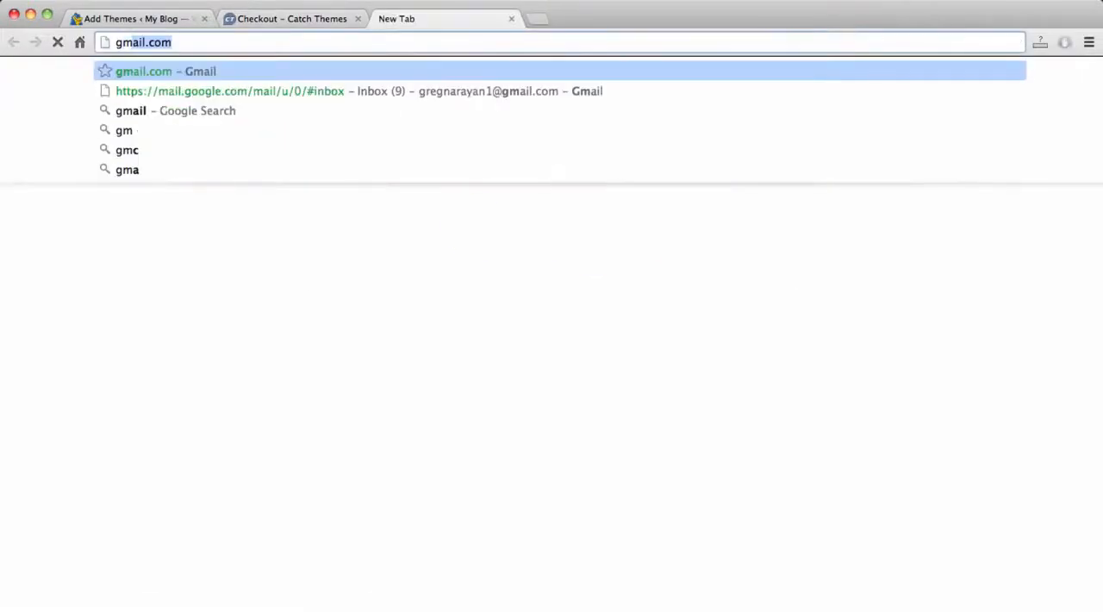
pyautogui.press('Return')
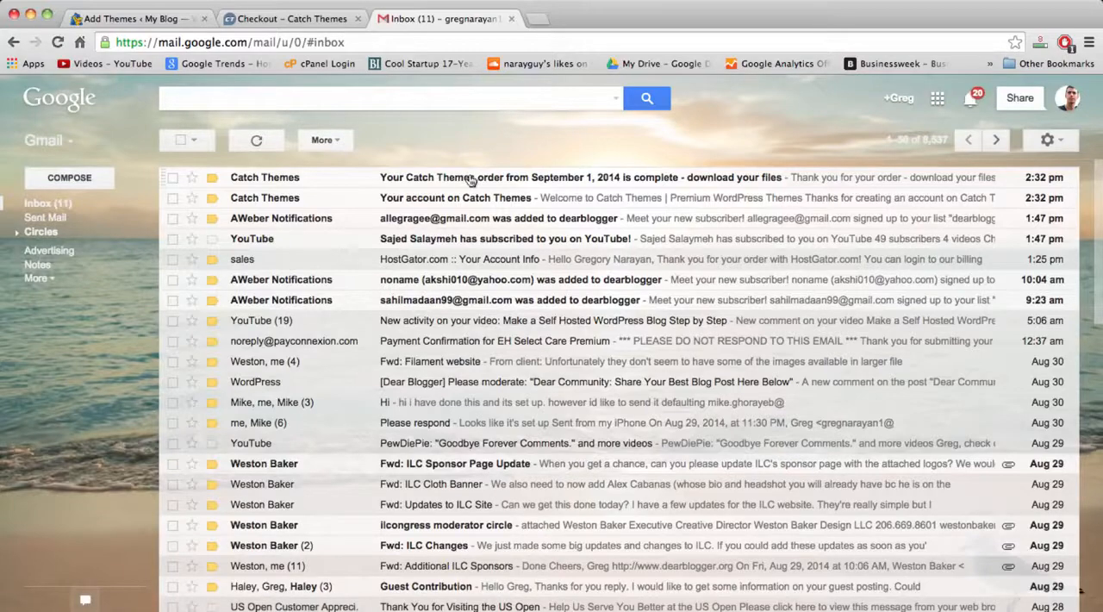
# Open the Catch Themes order-complete e-mail and download the Simple Catch Pro 3.1 theme file from its order table.
pyautogui.click(470, 179)
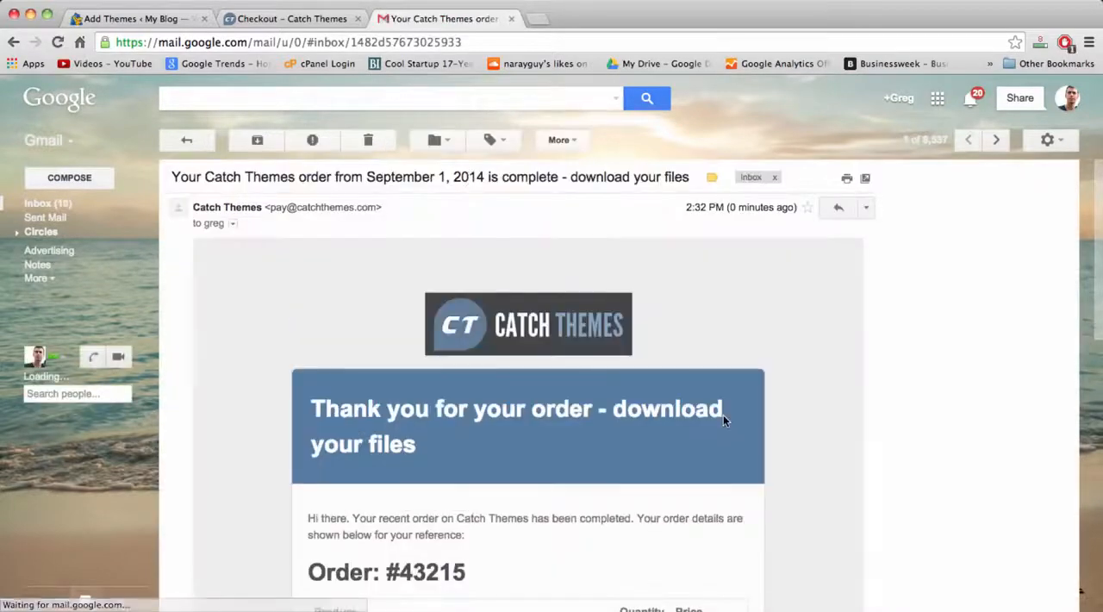
pyautogui.scroll(-1, 723, 414)
pyautogui.scroll(-3, 542, 291)
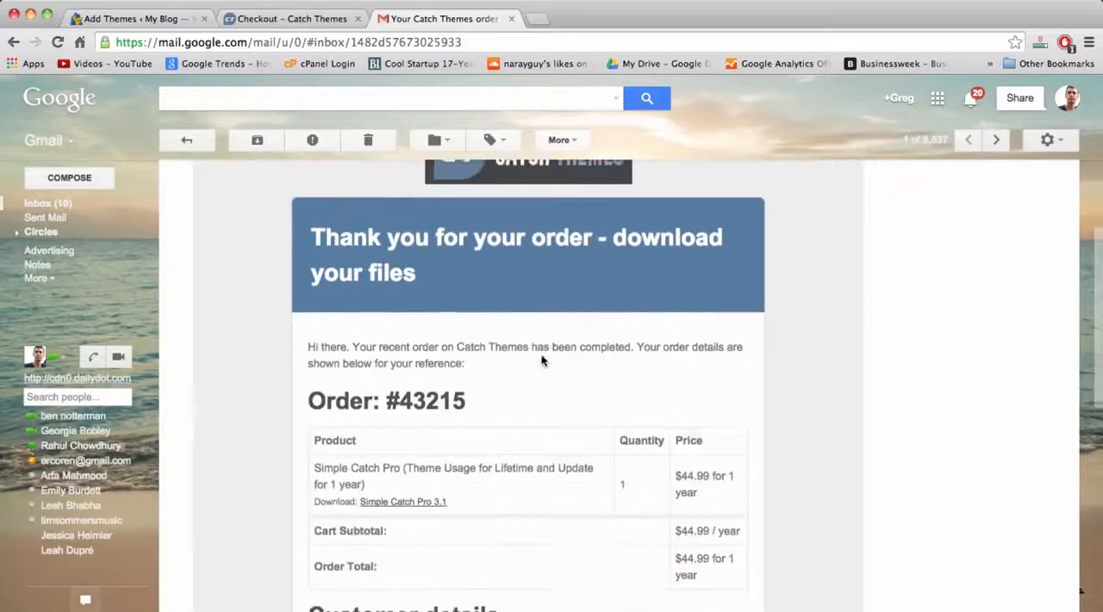
pyautogui.scroll(-5, 542, 360)
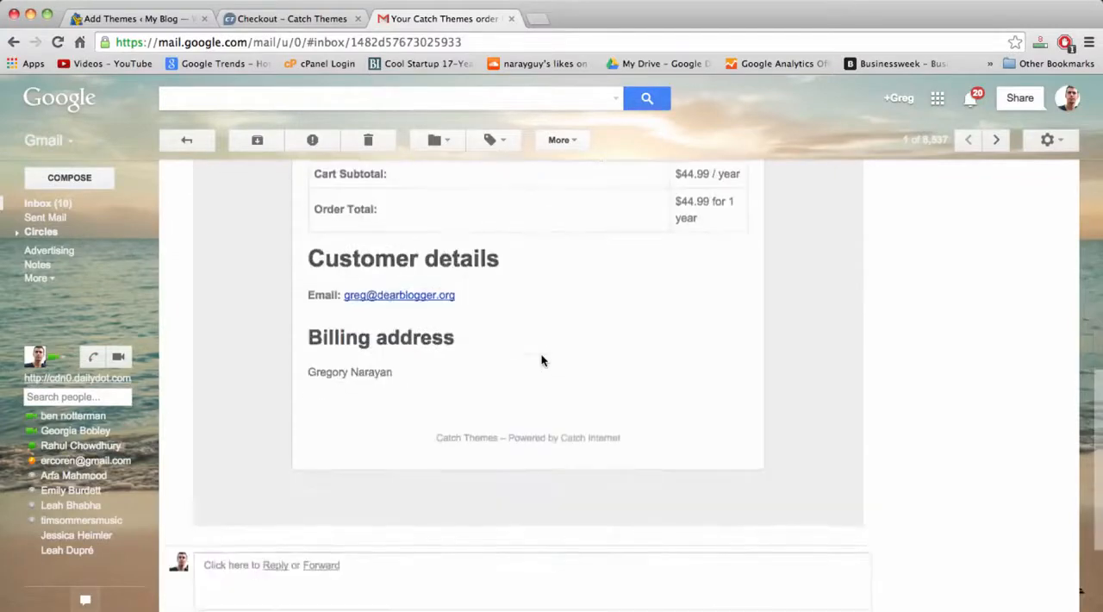
pyautogui.scroll(2, 425, 270)
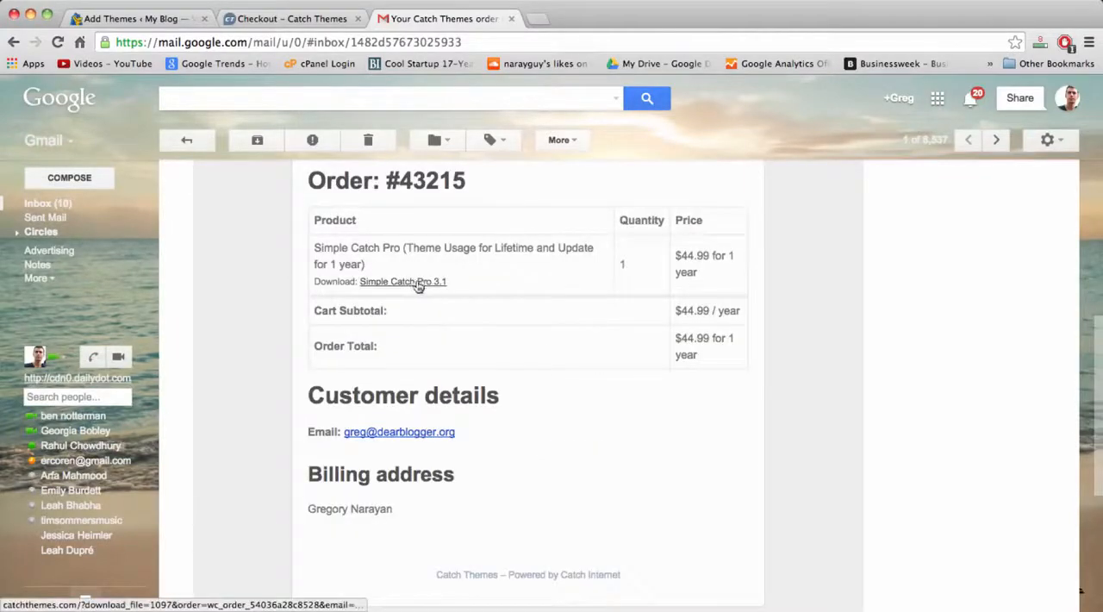
pyautogui.click(416, 284)
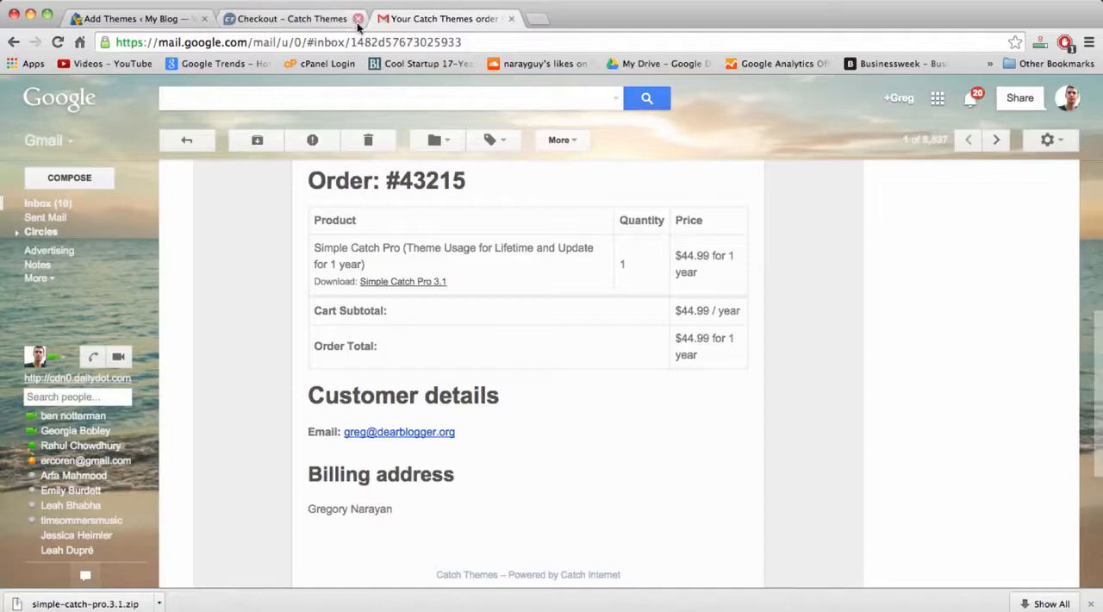
# Close the Gmail tab and open the theme upload page in the WordPress admin.
pyautogui.click(512, 19)
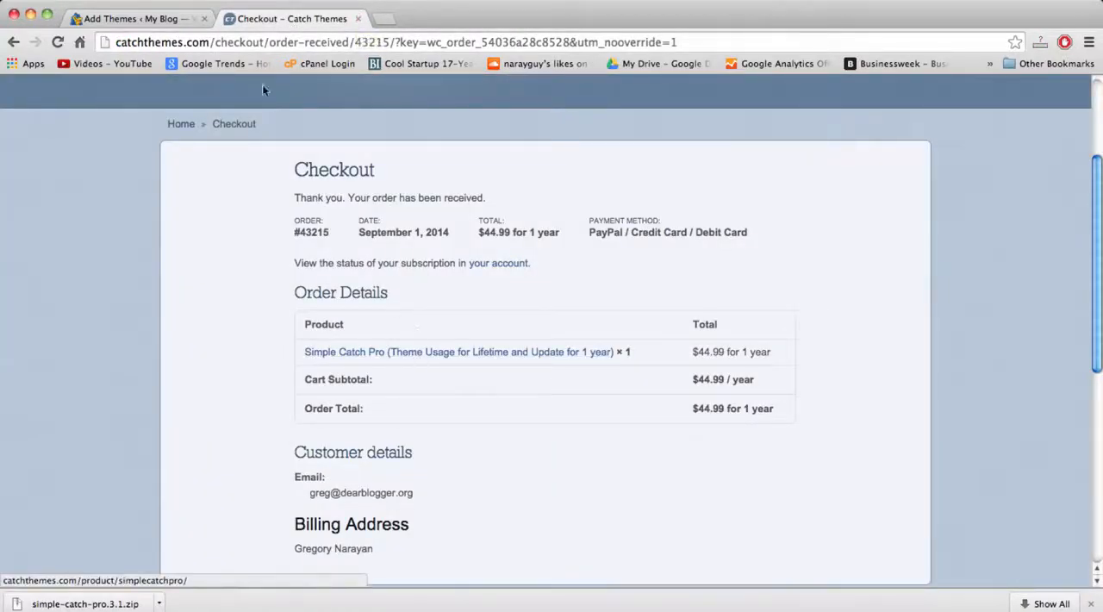
pyautogui.click(133, 18)
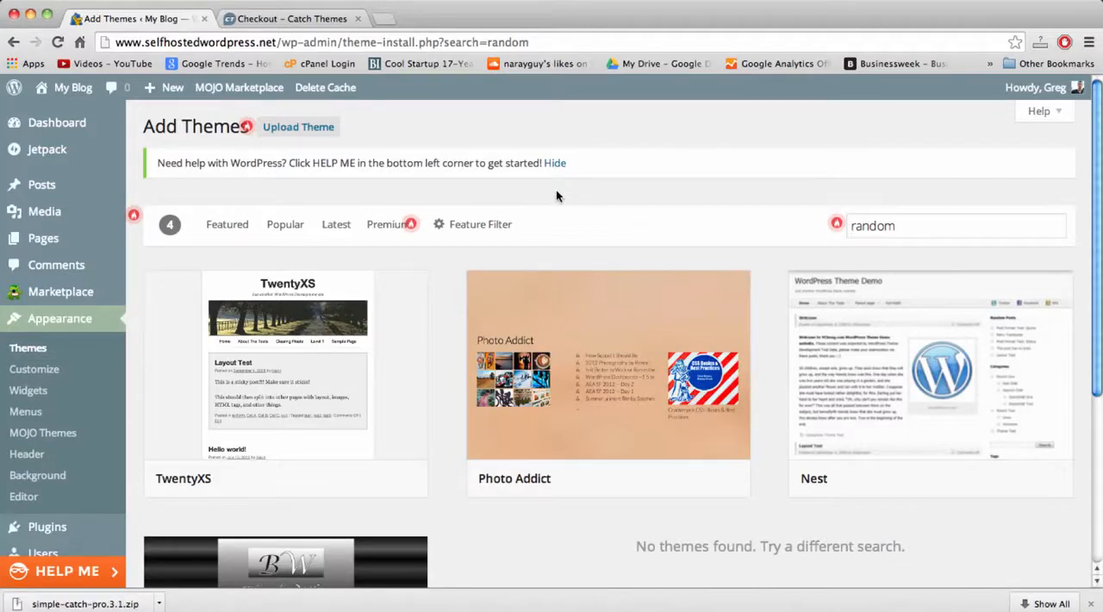
pyautogui.click(314, 129)
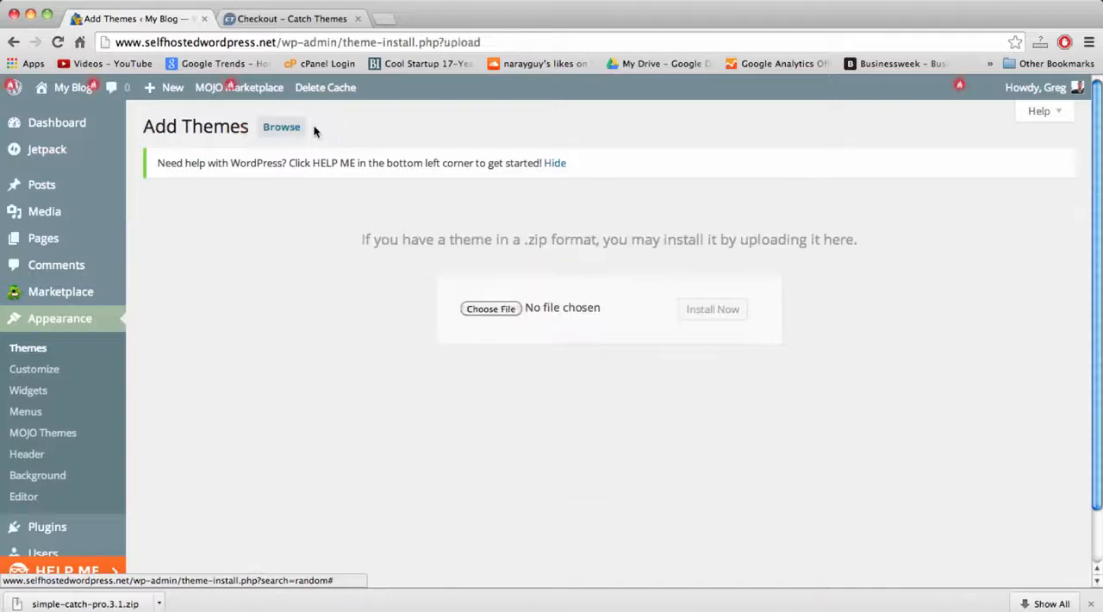
pyautogui.click(489, 312)
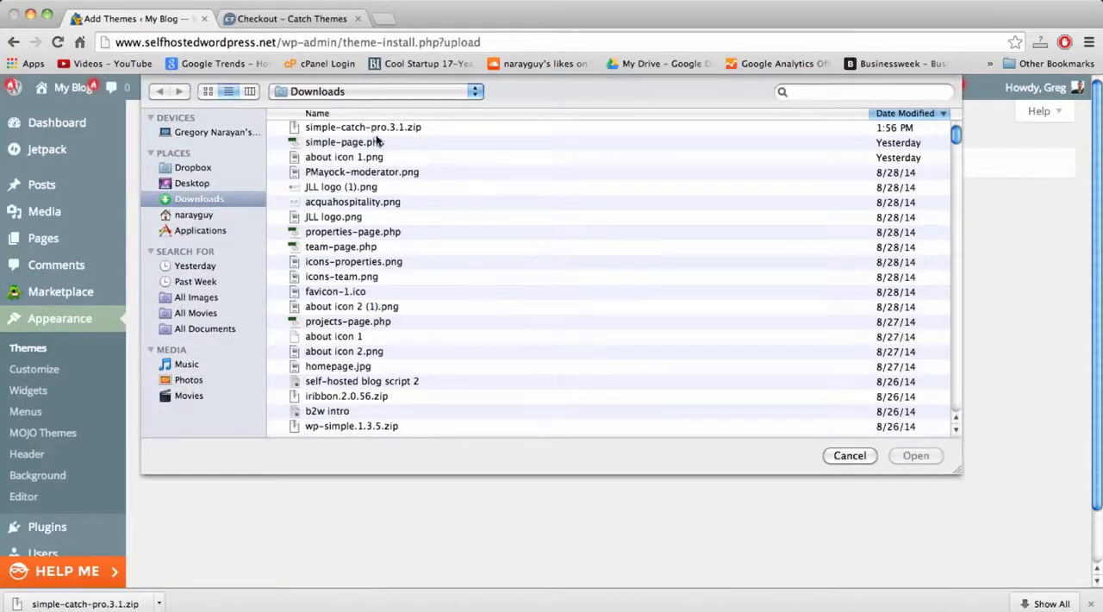
pyautogui.click(418, 127)
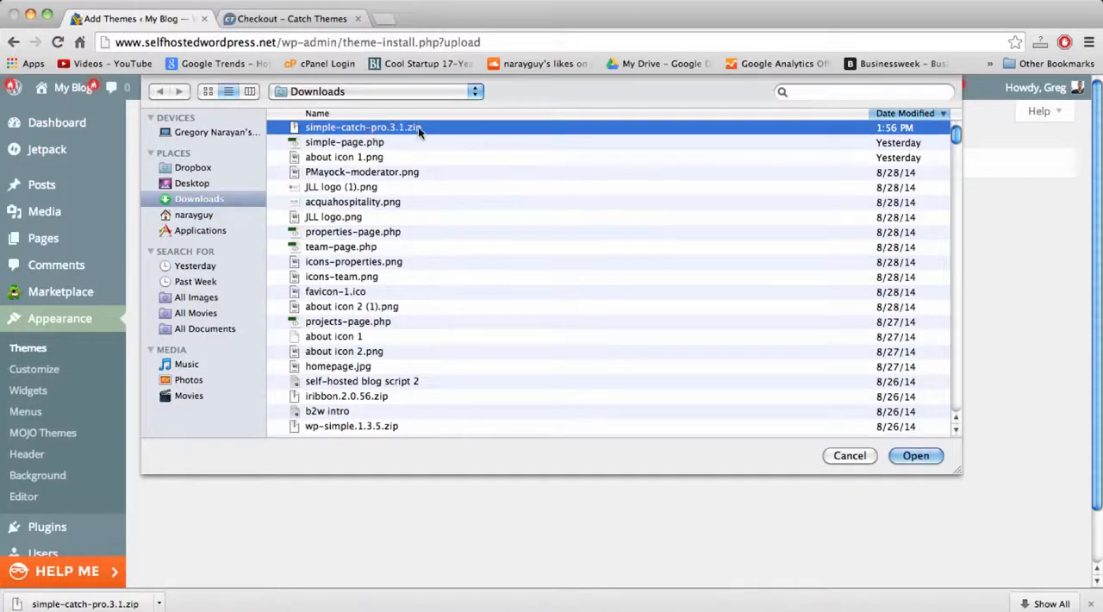
pyautogui.click(851, 455)
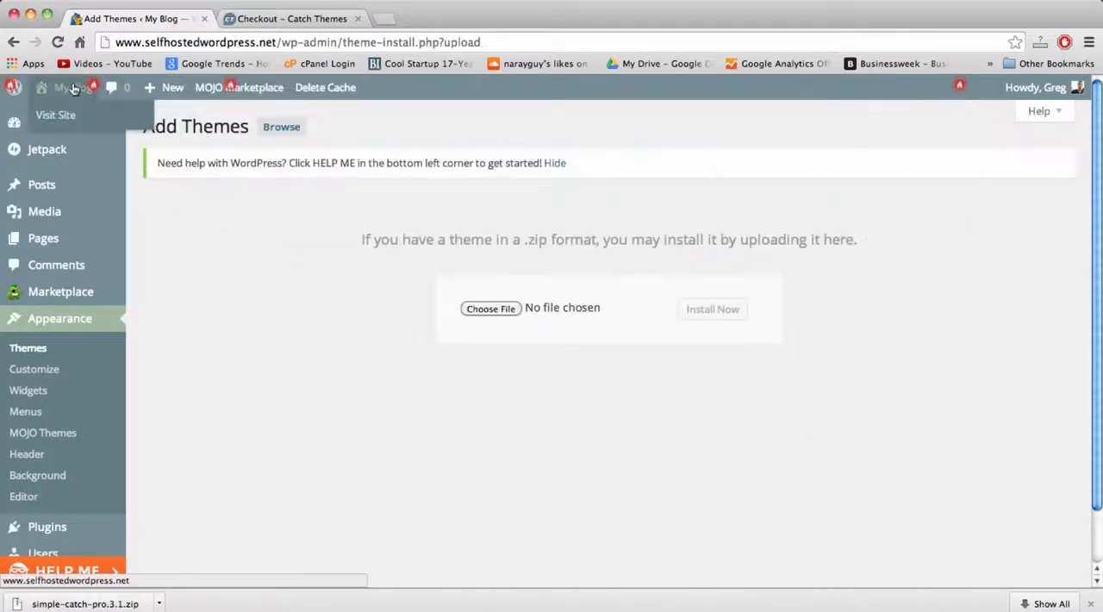
# Open the blog's home page in a new browser tab and view its look before installing the theme.
pyautogui.rightClick(74, 90)
pyautogui.click(98, 93)
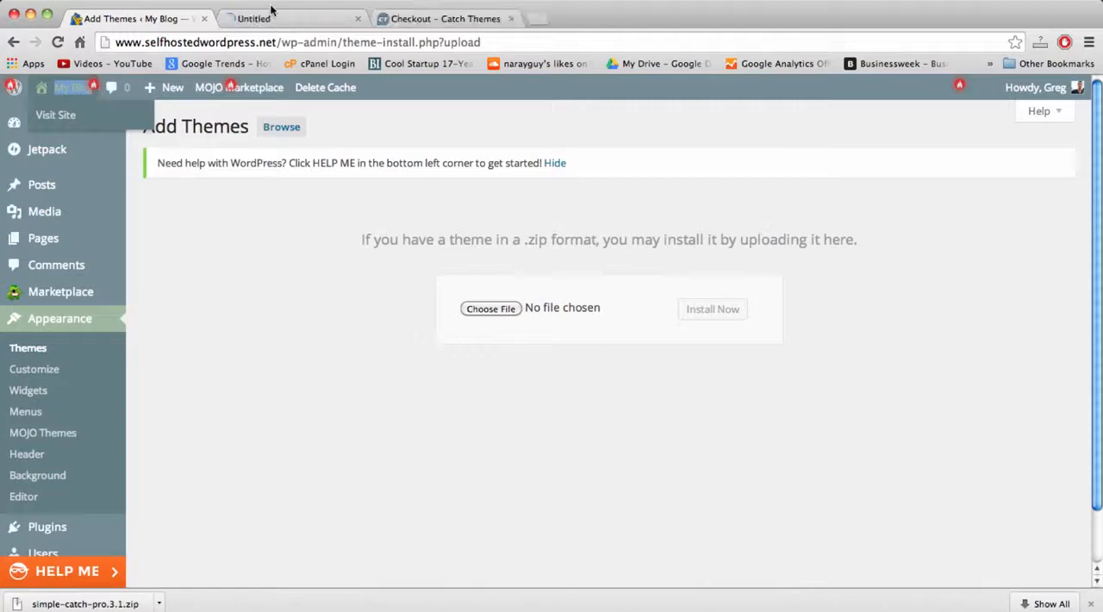
pyautogui.click(302, 19)
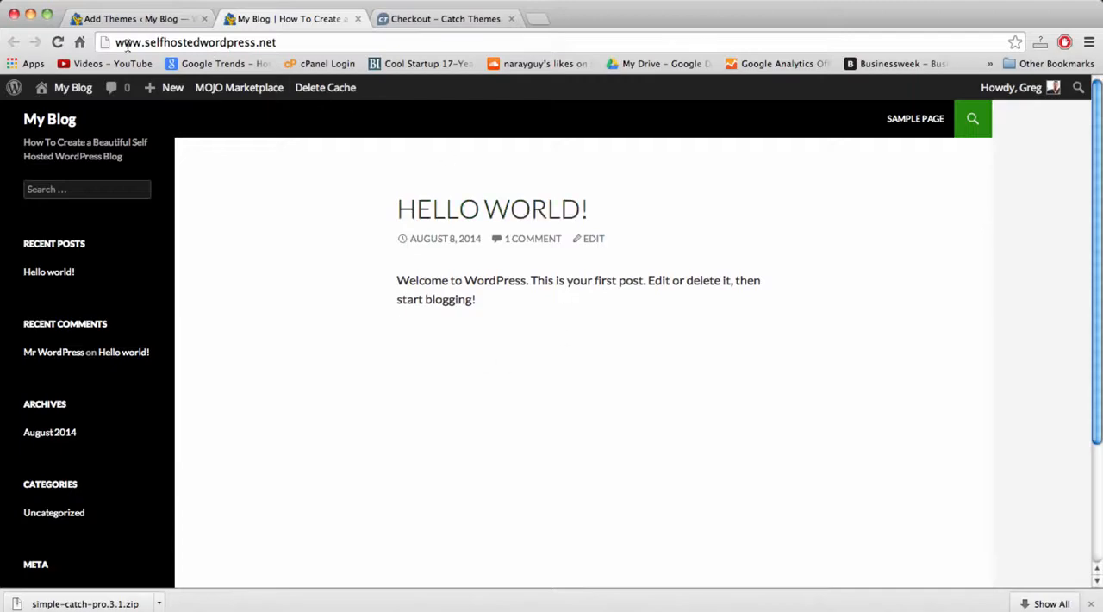
# Upload simple-catch-pro.3.1.zip from the Downloads folder in the WordPress admin, install the theme and activate it.
pyautogui.click(141, 19)
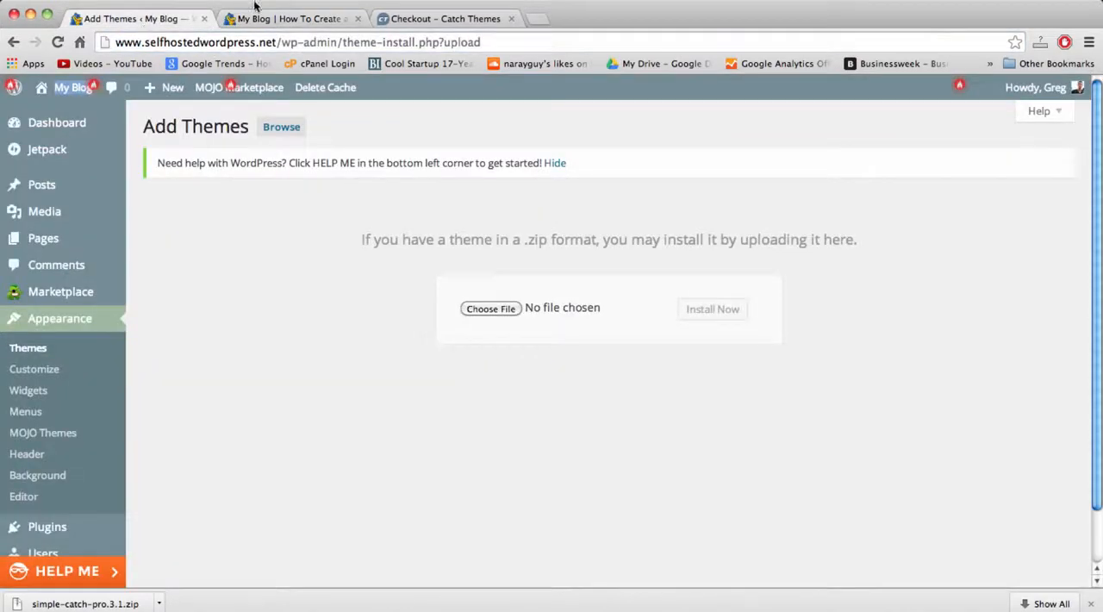
pyautogui.click(490, 309)
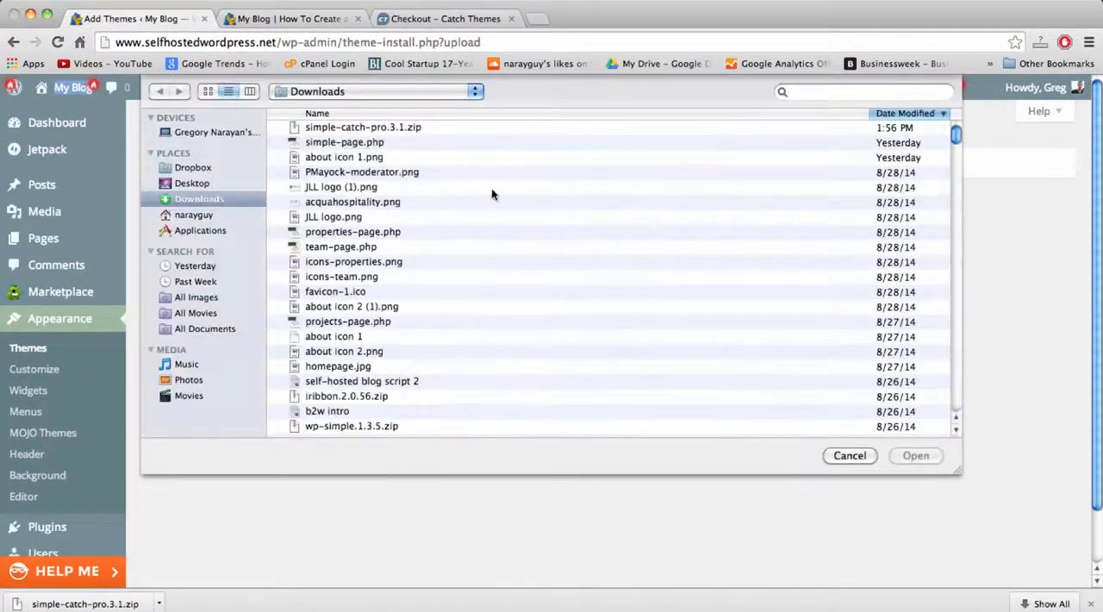
pyautogui.click(343, 126)
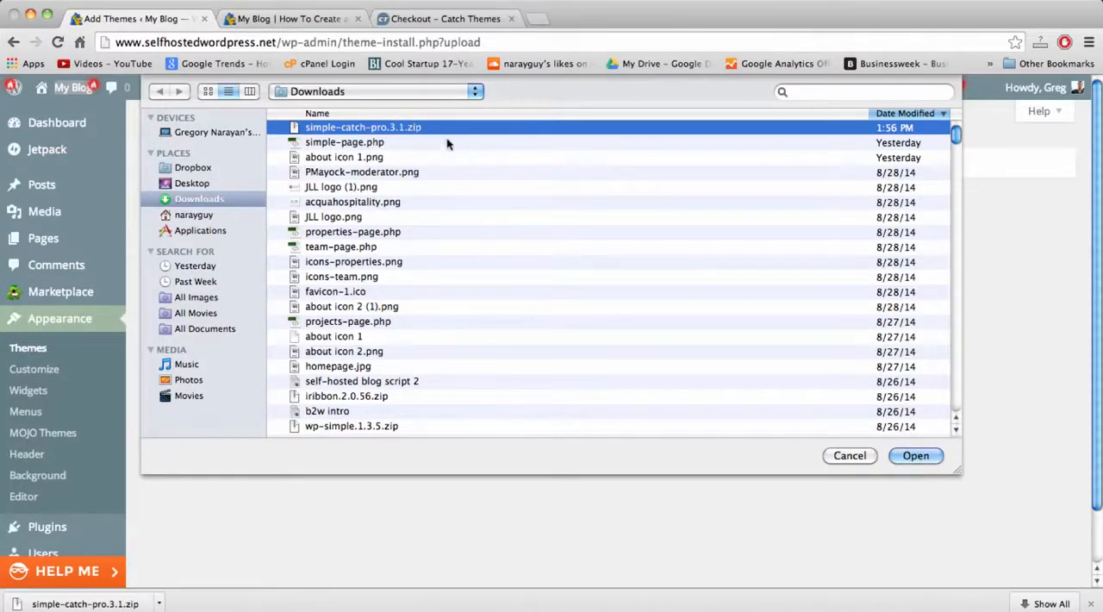
pyautogui.click(917, 457)
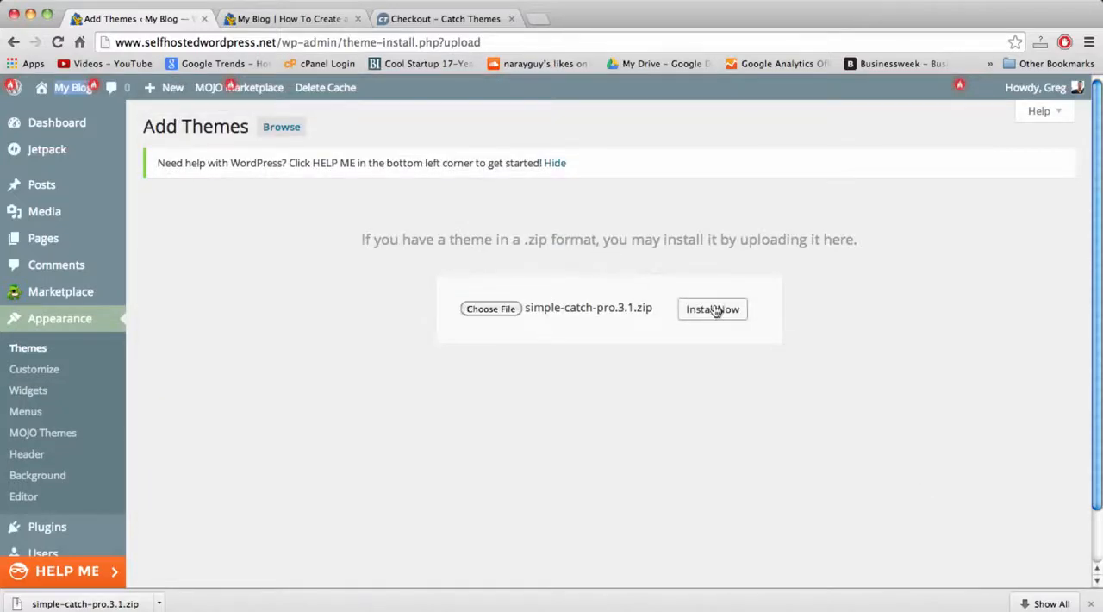
pyautogui.click(714, 310)
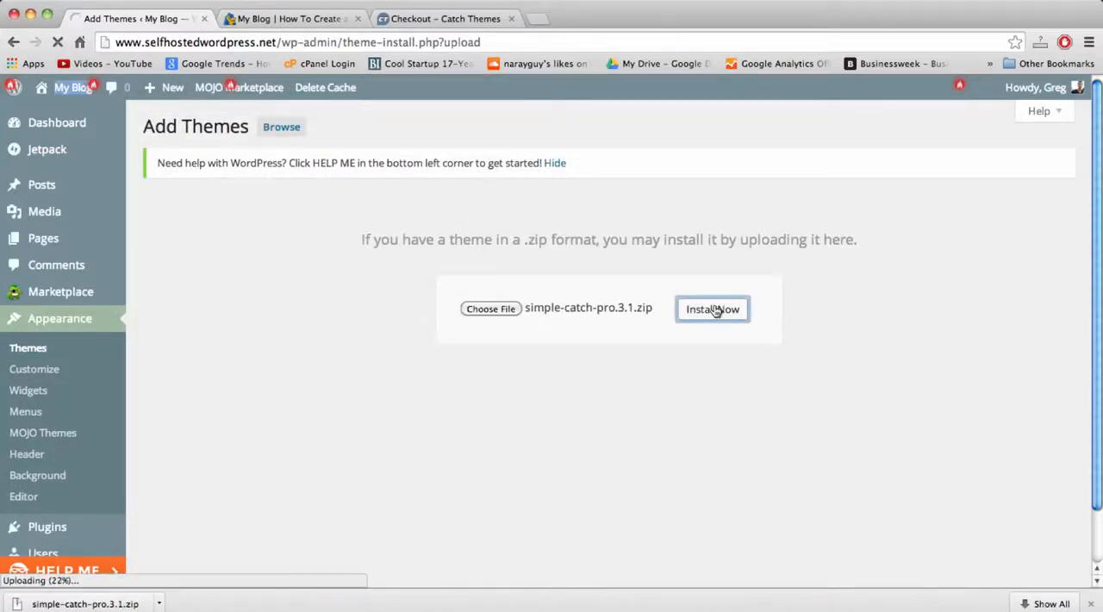
pyautogui.click(229, 269)
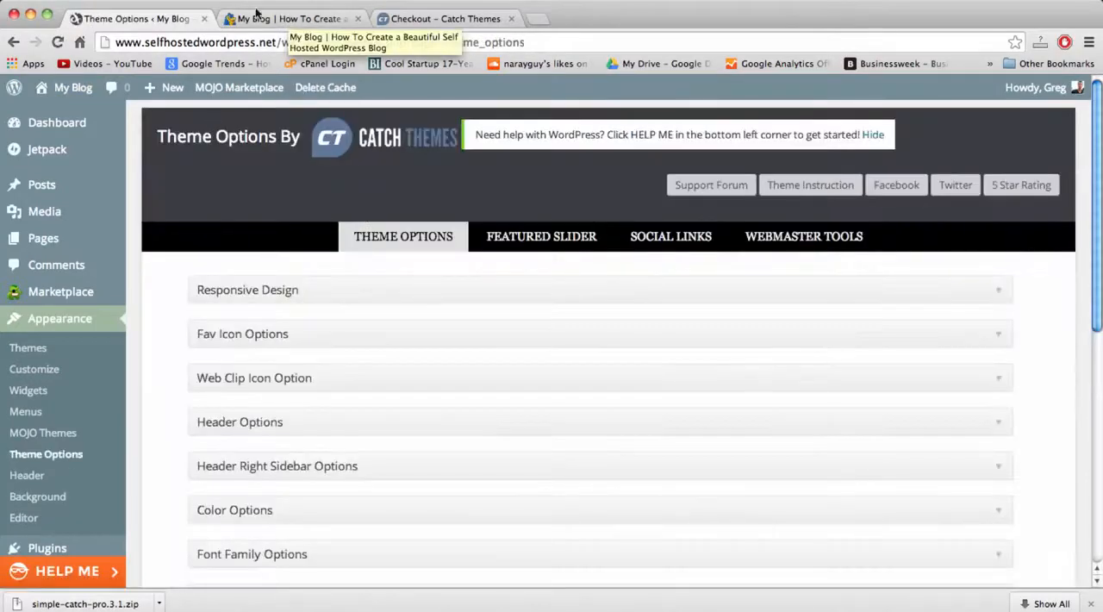
pyautogui.click(285, 19)
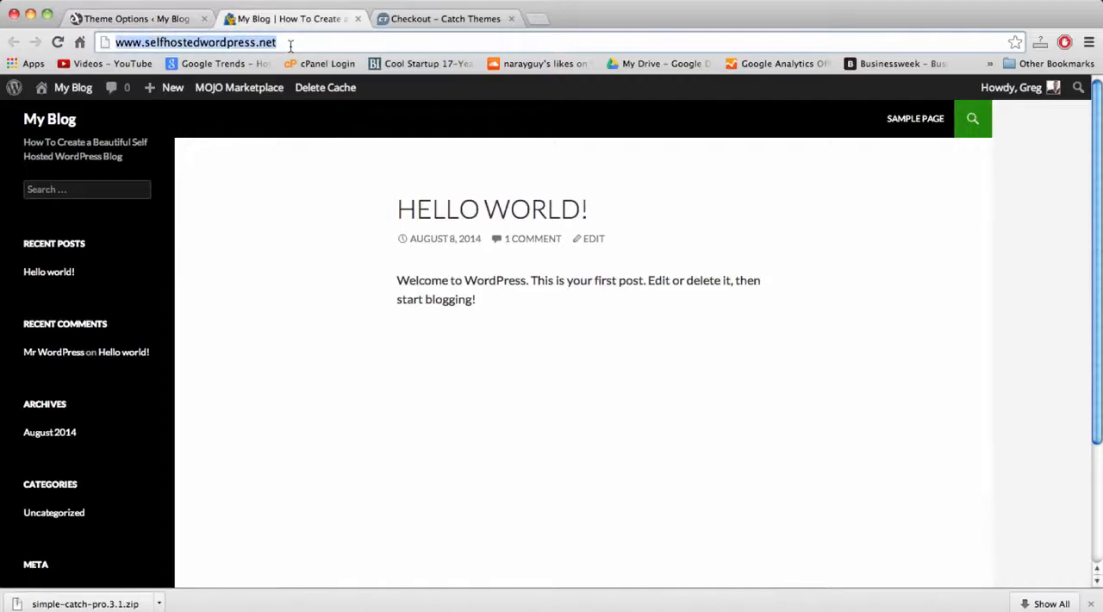
pyautogui.press('Return')
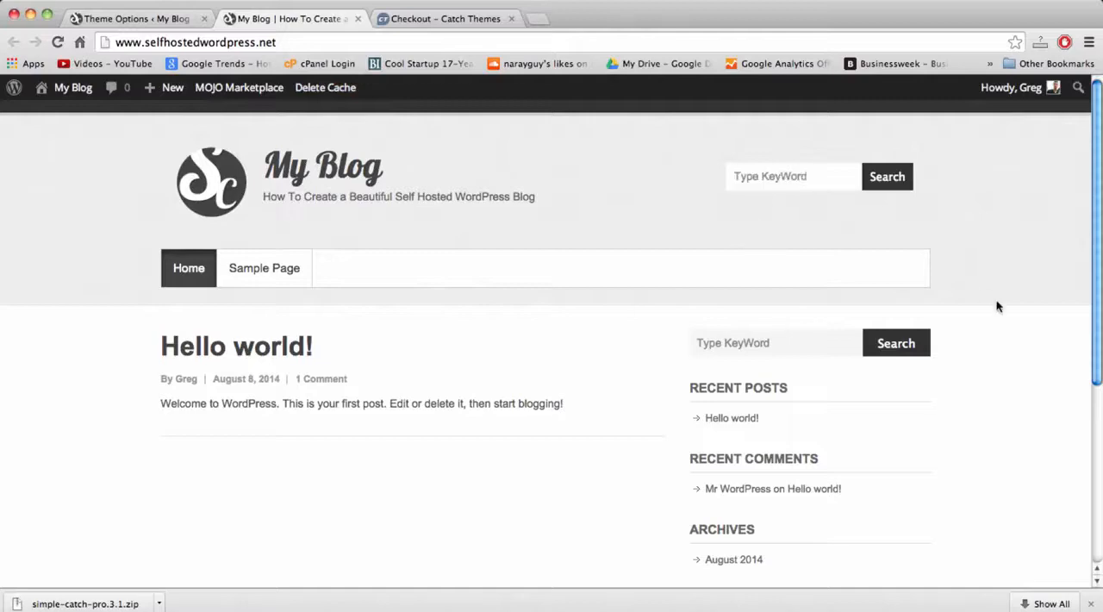
pyautogui.doubleClick(540, 403)
pyautogui.click(564, 403)
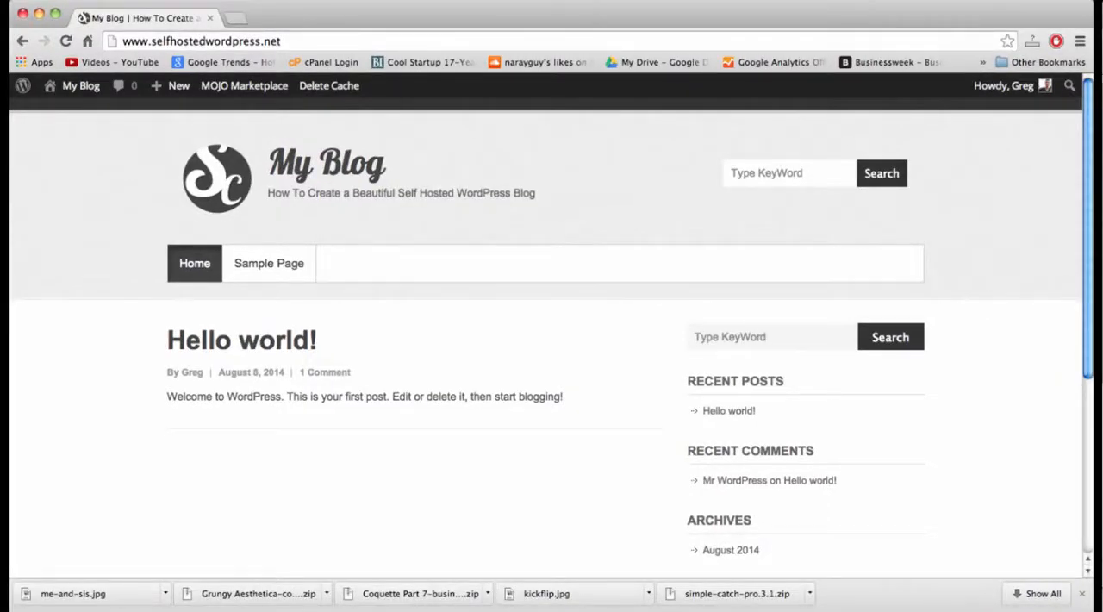
# Go to the blog's posts in the WordPress dashboard and move the "Hello world!" post to the trash.
pyautogui.click(73, 89)
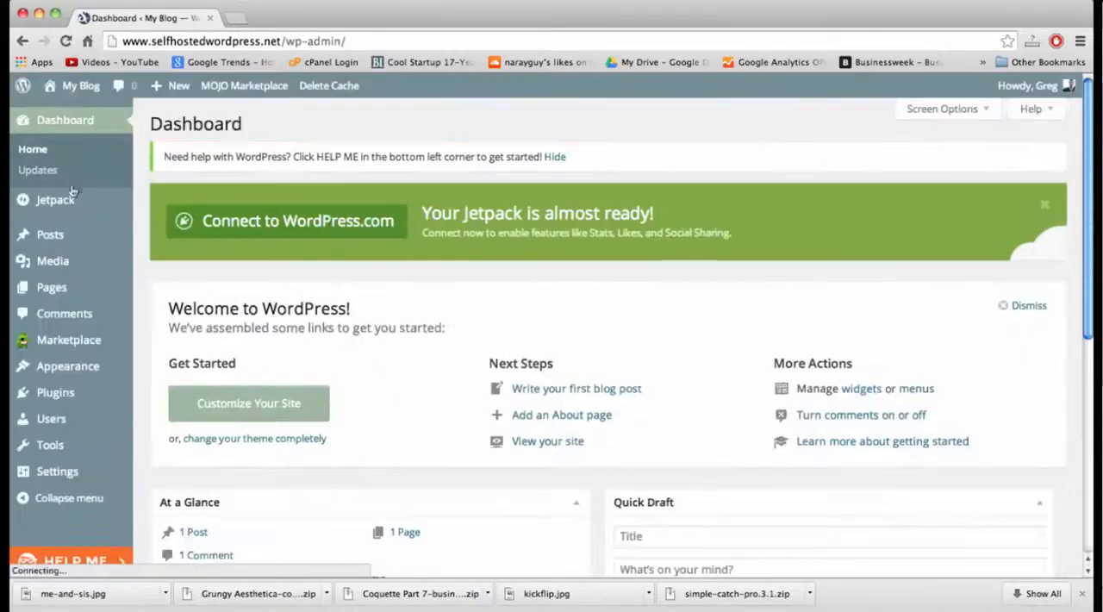
pyautogui.click(62, 239)
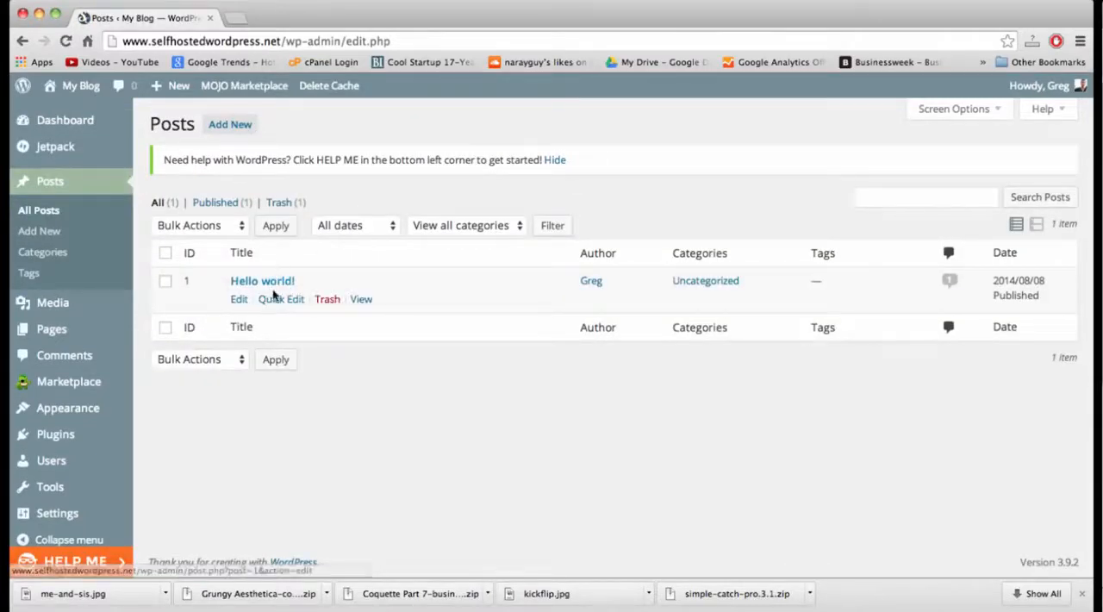
pyautogui.click(327, 299)
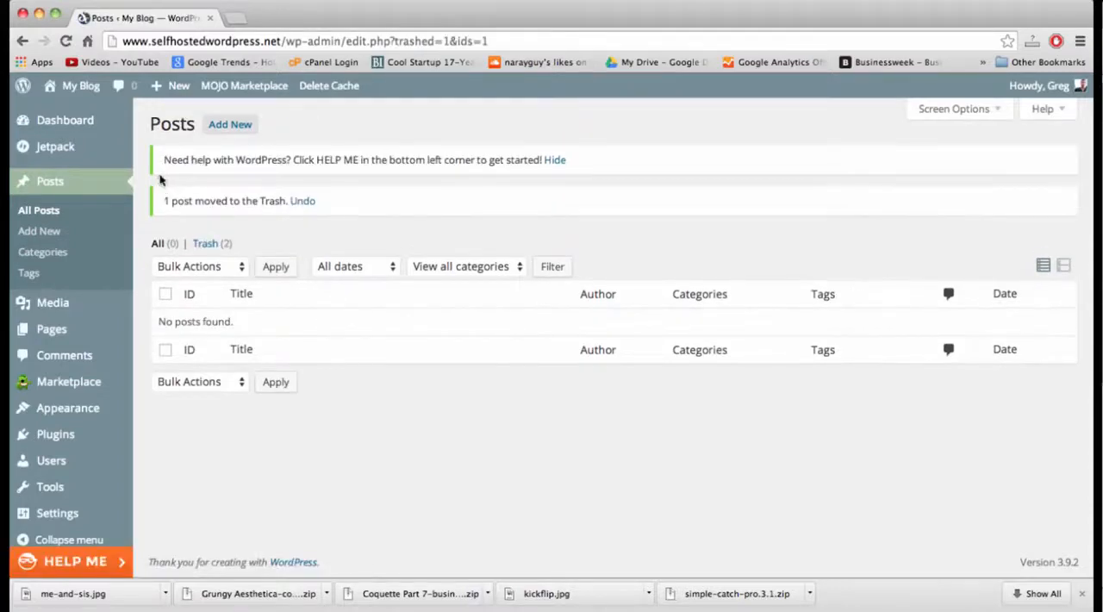
# Create a new post with the title "Welcome to The Blog!".
pyautogui.click(231, 128)
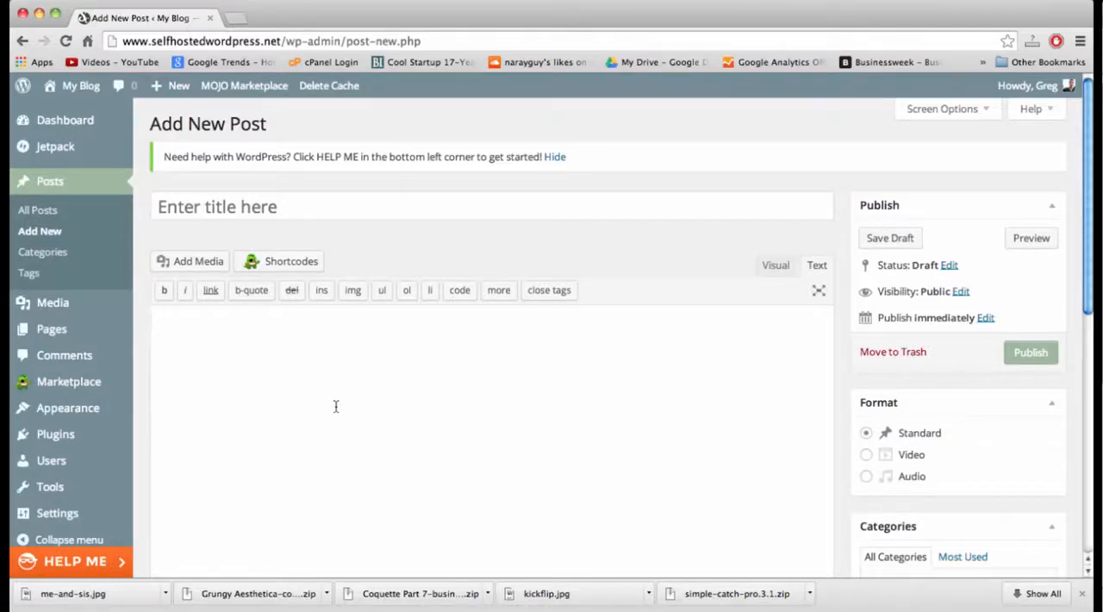
pyautogui.click(336, 406)
pyautogui.click(317, 209)
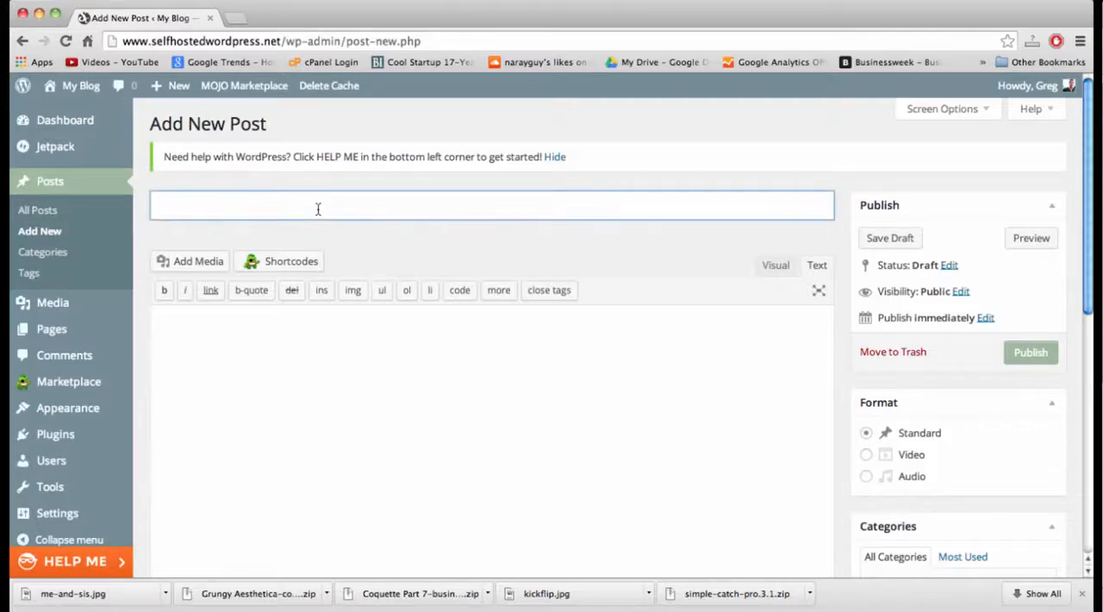
pyautogui.write('Welcome ')
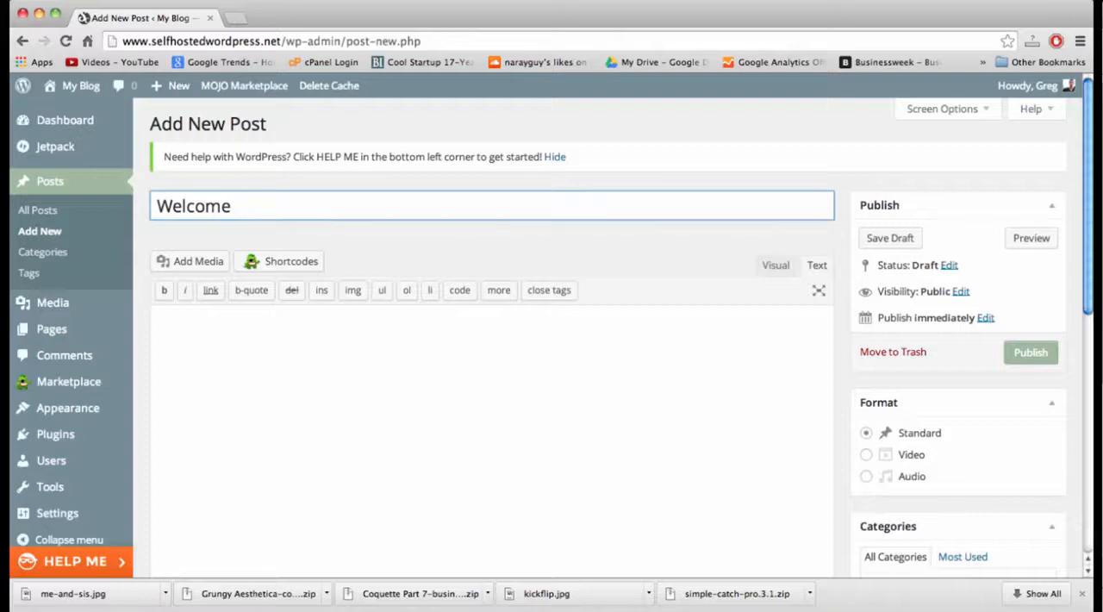
pyautogui.write('to The Blog!')
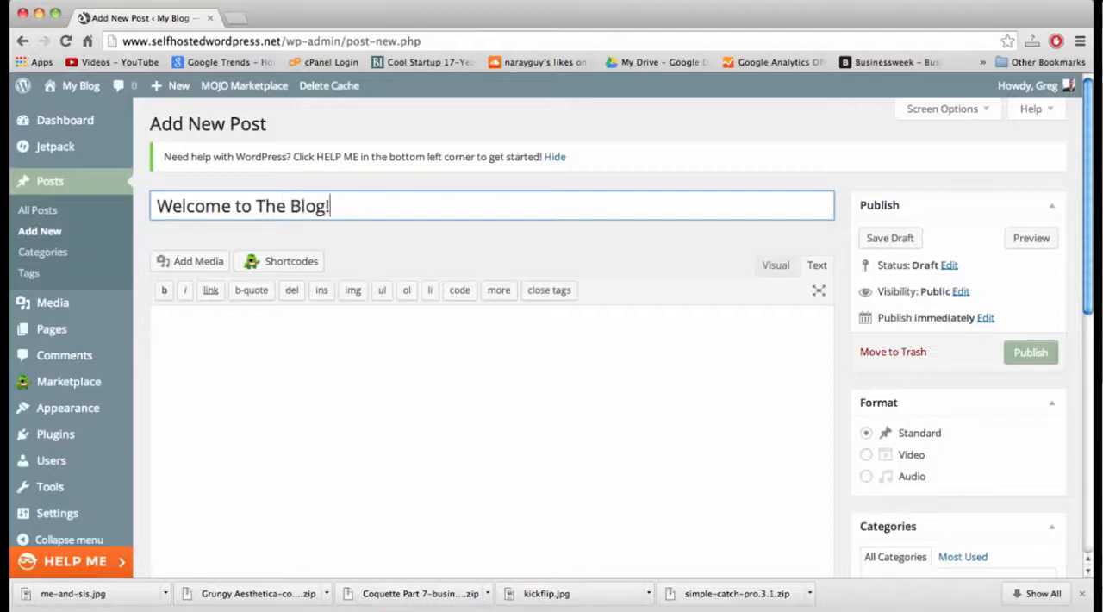
# Copy the whole text of the open Untitled 2 document into the post body and switch the post editor to Visual mode.
pyautogui.click(310, 362)
pyautogui.press('F3')
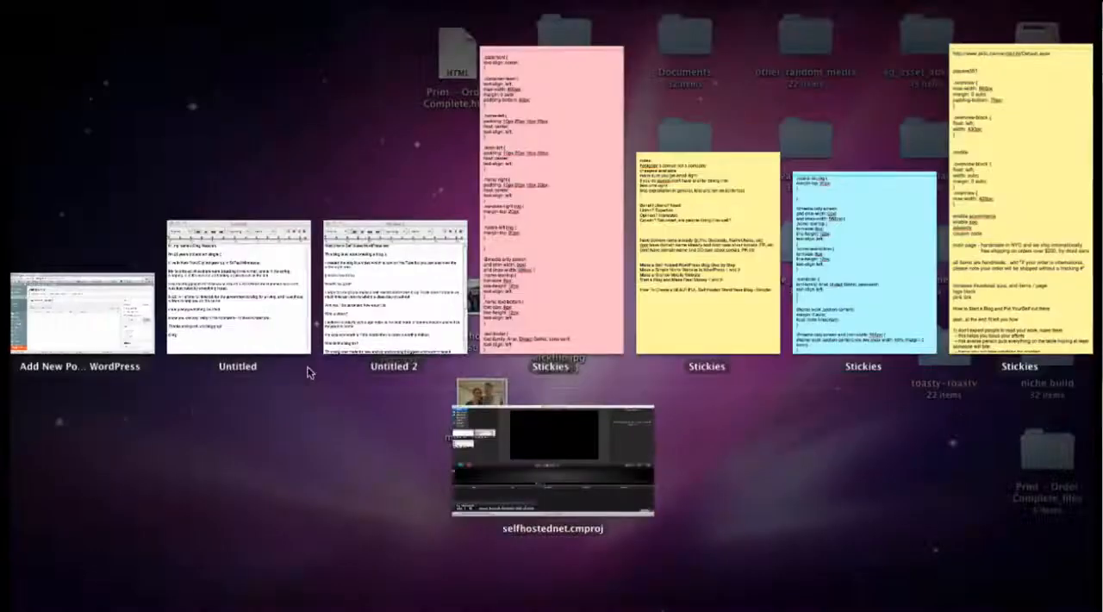
pyautogui.click(382, 238)
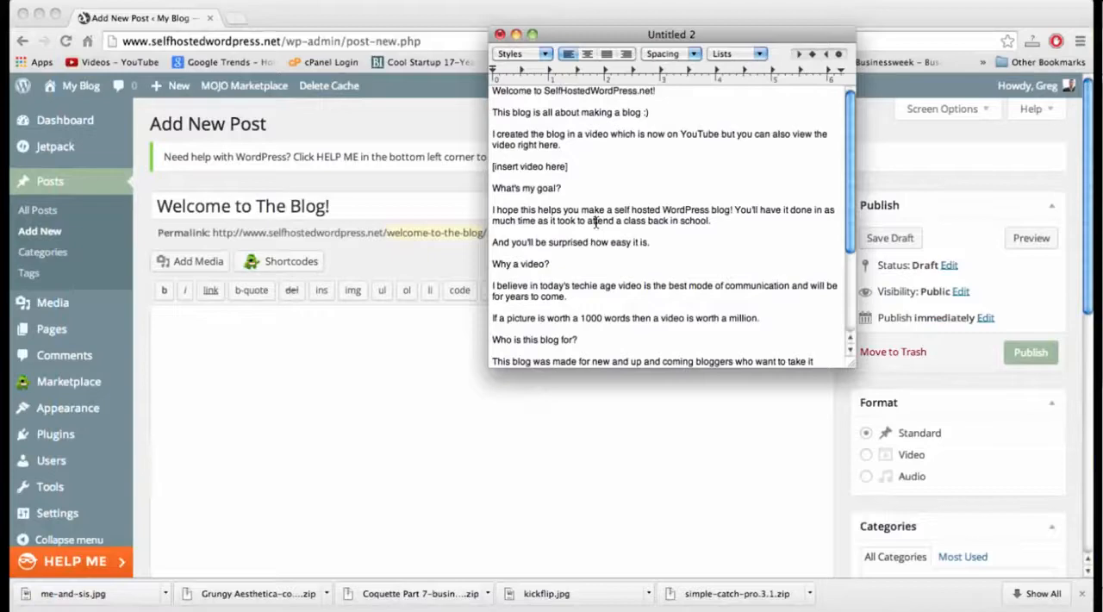
pyautogui.press('super+a')
pyautogui.press('super+c')
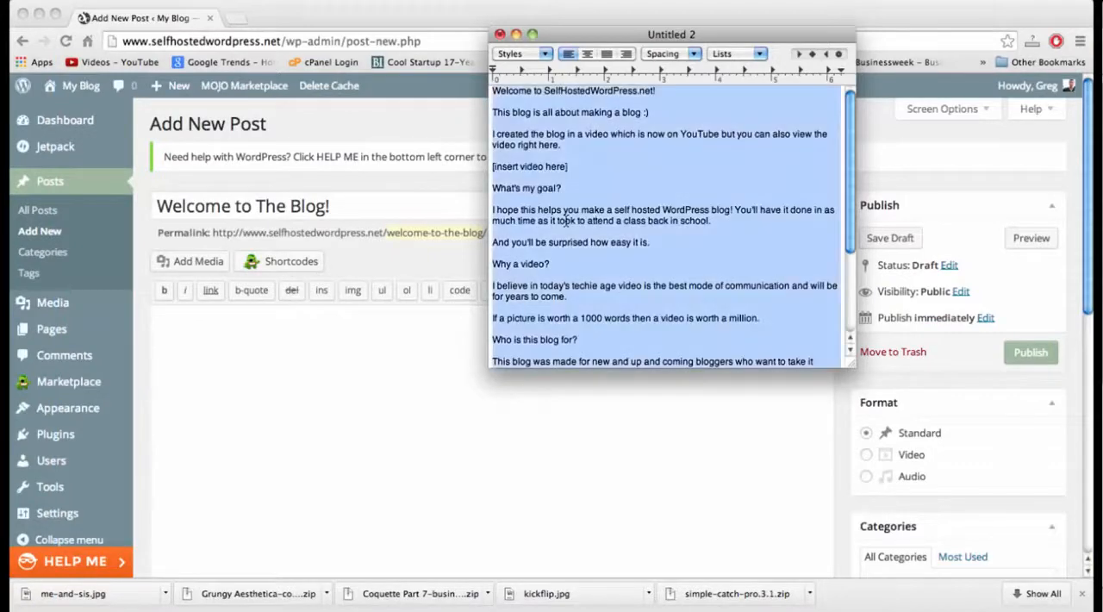
pyautogui.click(409, 329)
pyautogui.press('super+v')
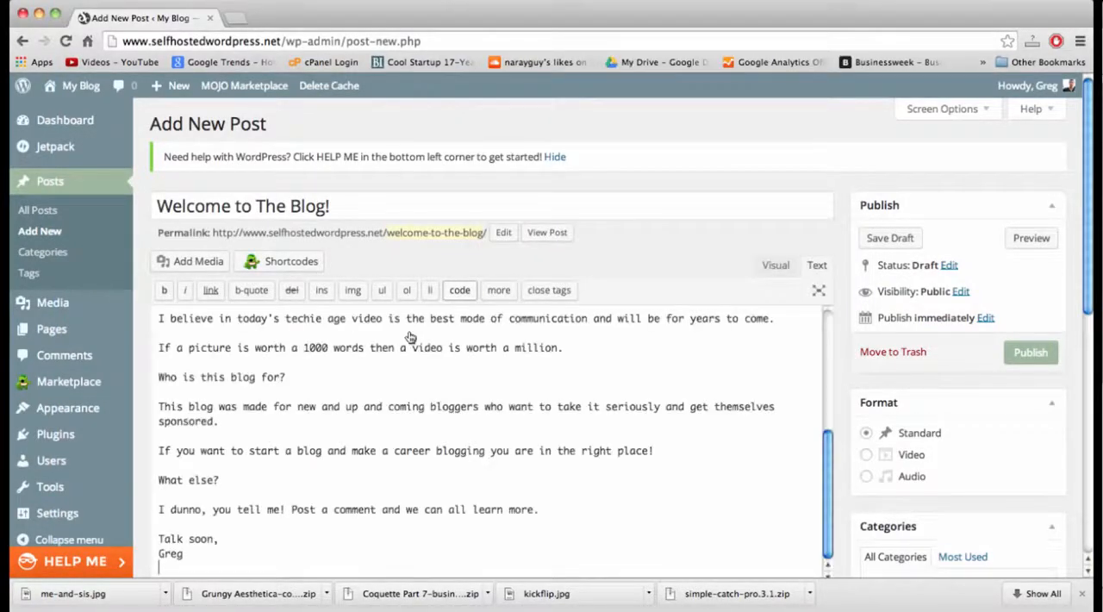
pyautogui.scroll(10, 460, 386)
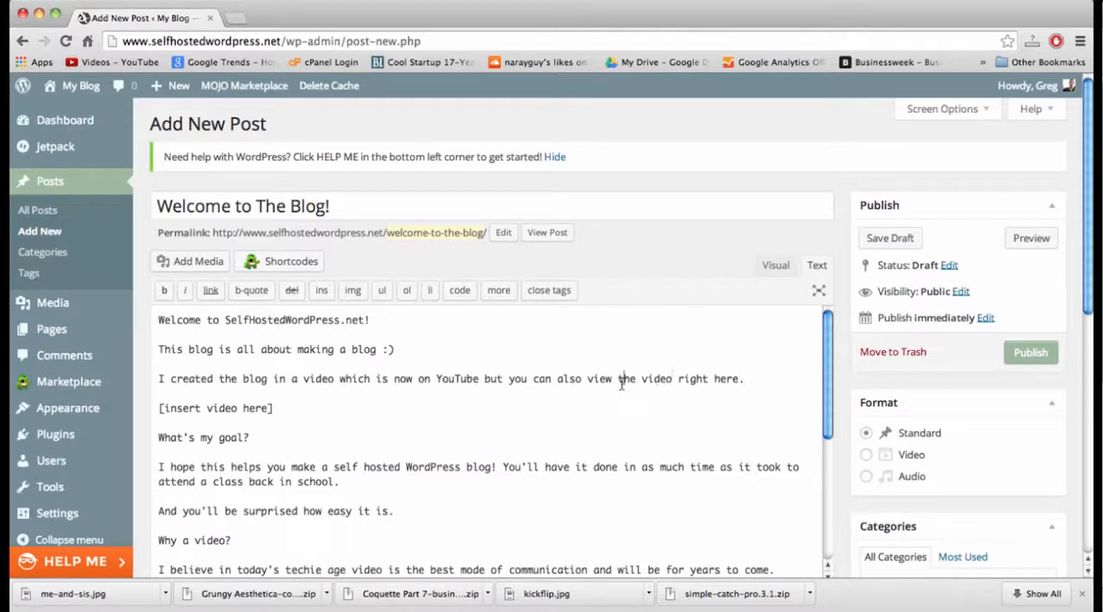
pyautogui.click(776, 266)
pyautogui.scroll(-4, 415, 418)
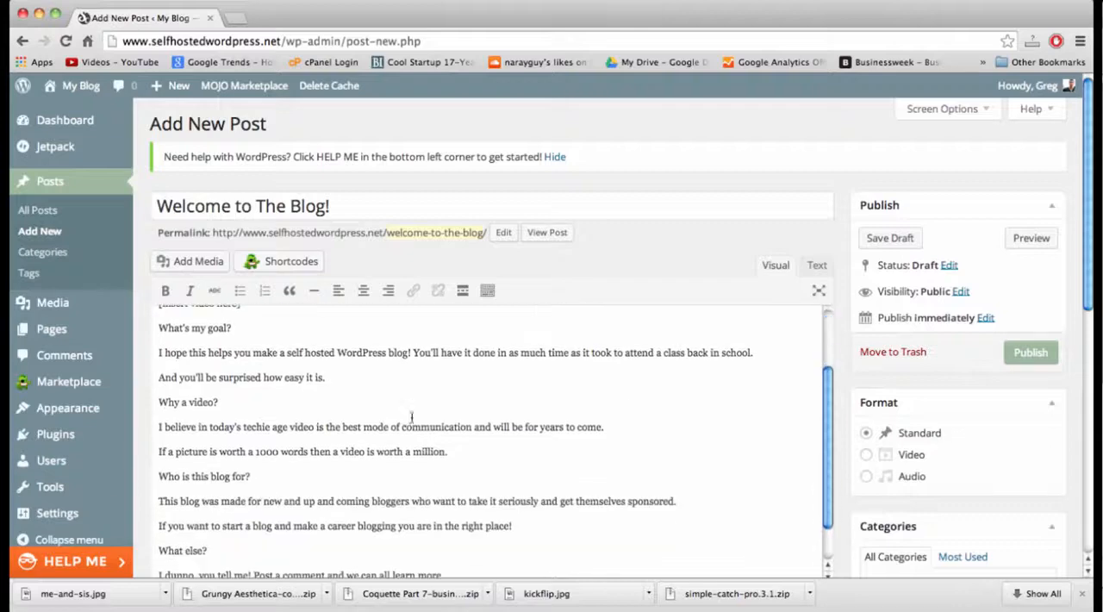
# Upload me-and-sis.jpg from the Desktop folder to the blog's media library for use in the post.
pyautogui.scroll(-2, 429, 455)
pyautogui.scroll(5, 428, 455)
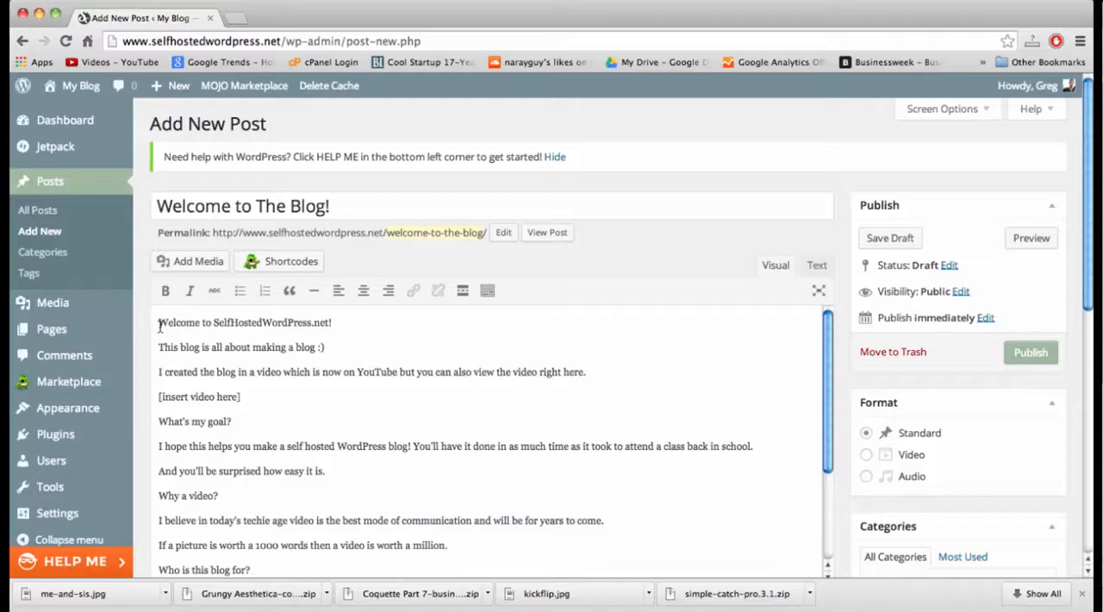
pyautogui.click(195, 262)
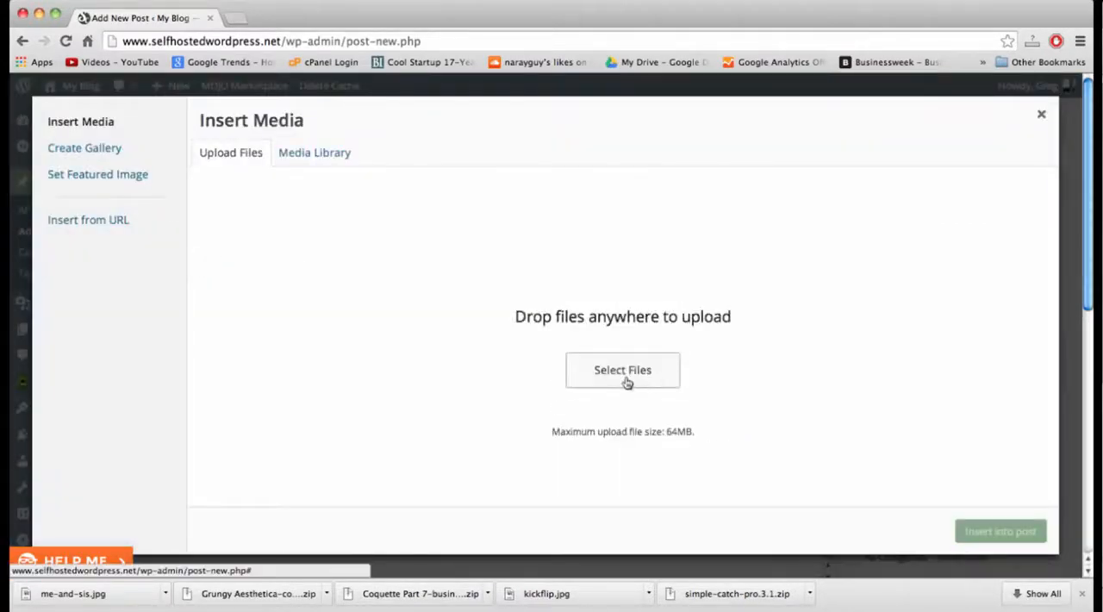
pyautogui.click(624, 372)
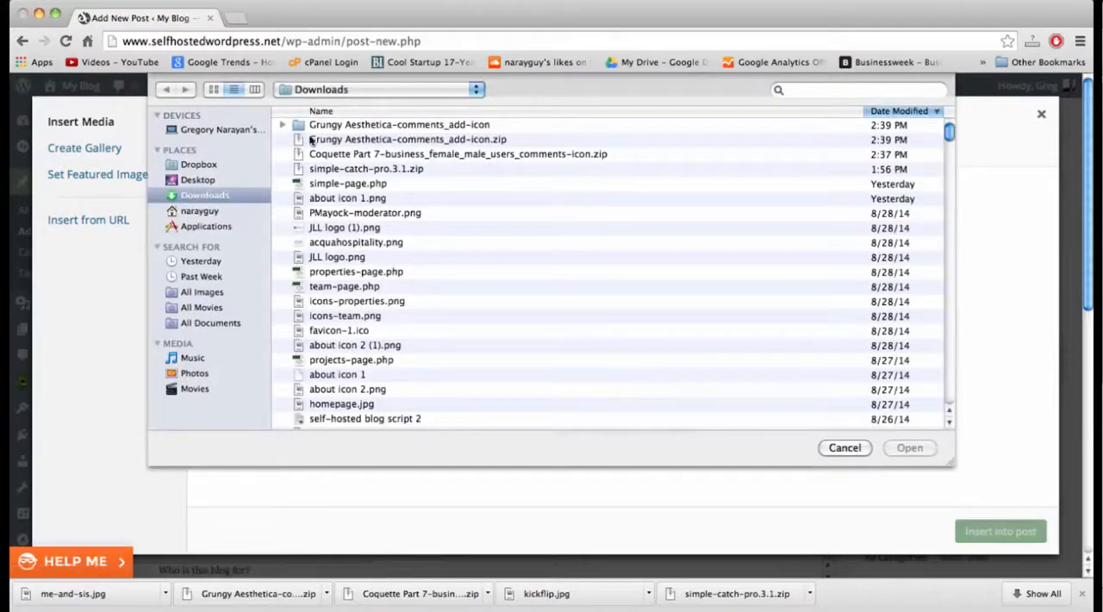
pyautogui.click(202, 179)
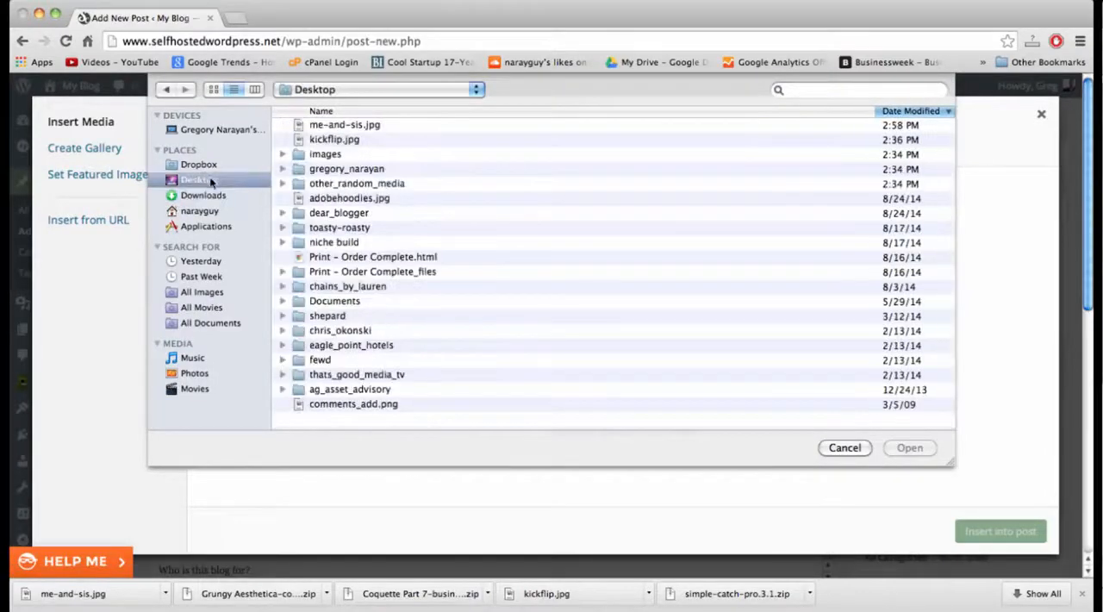
pyautogui.click(345, 128)
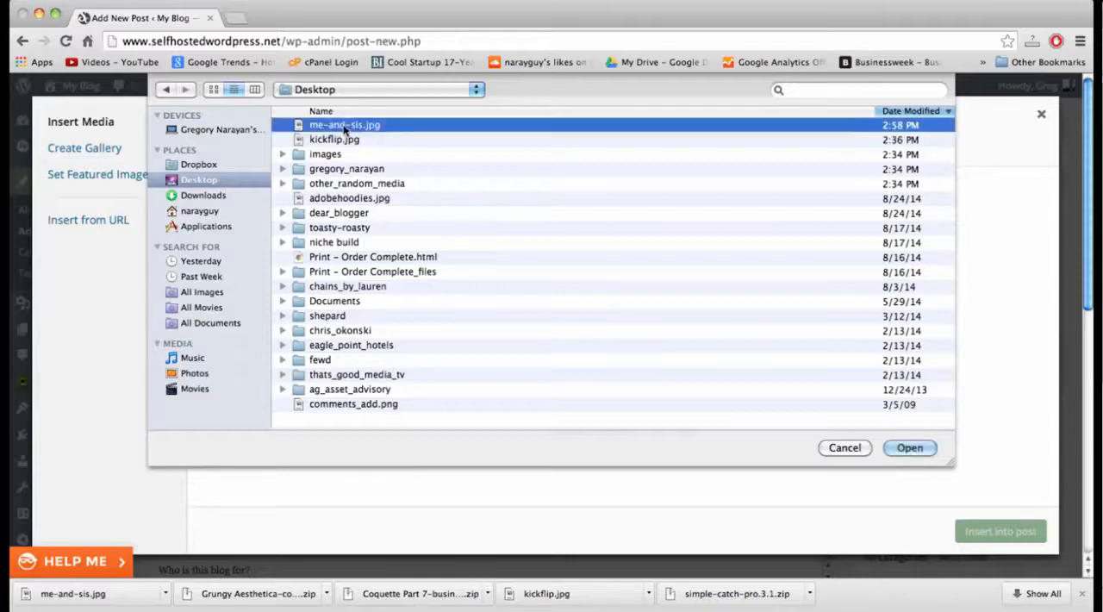
pyautogui.doubleClick(344, 127)
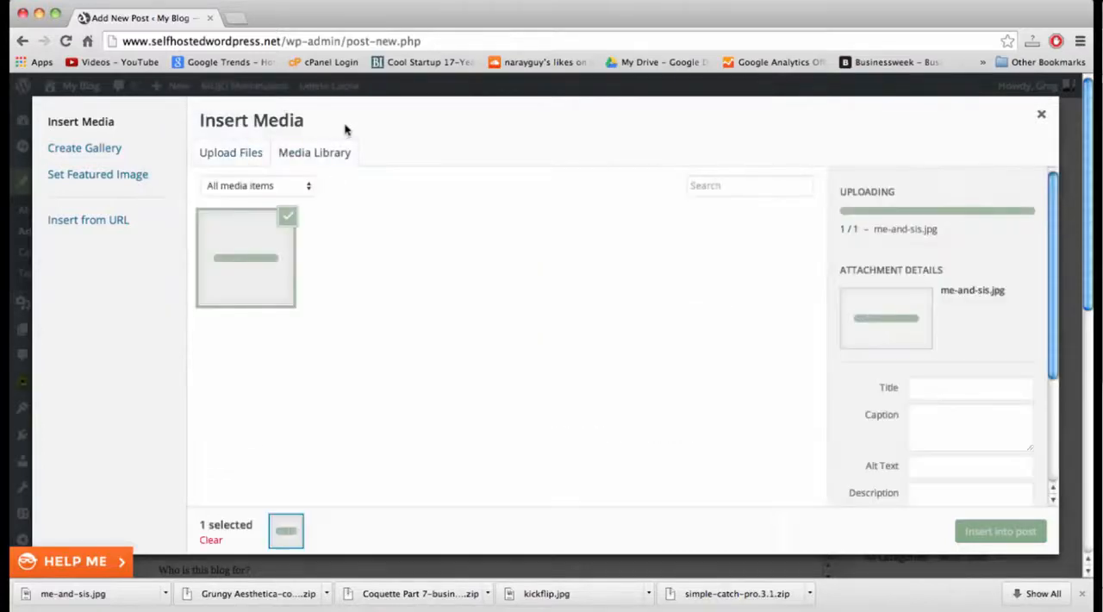
# Set the uploaded me-and-sis image's alignment to Left and insert it into the post.
pyautogui.scroll(-5, 923, 340)
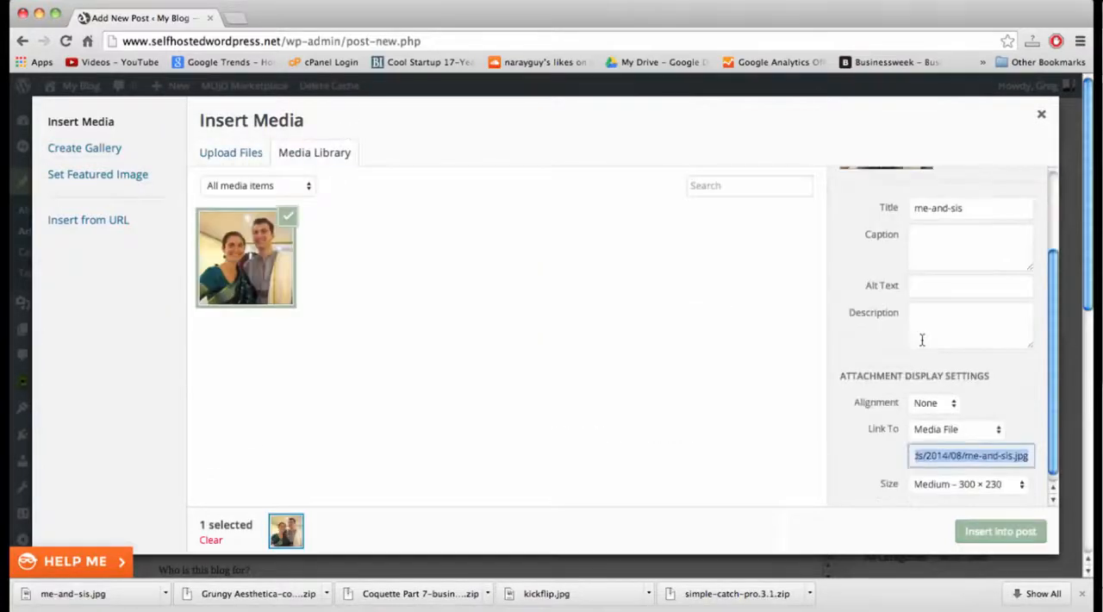
pyautogui.click(949, 394)
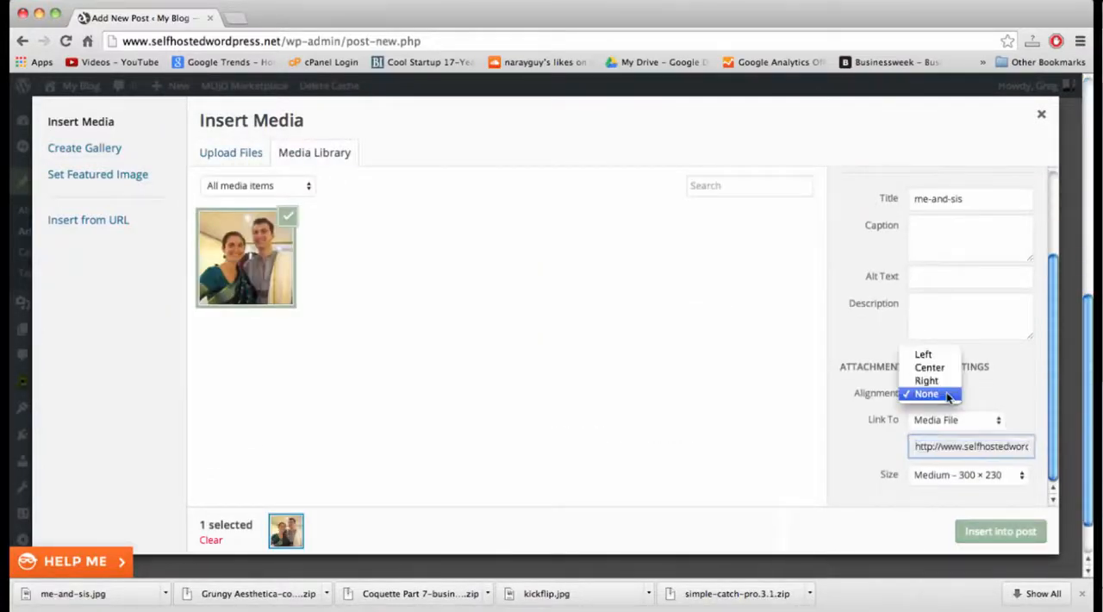
pyautogui.click(924, 355)
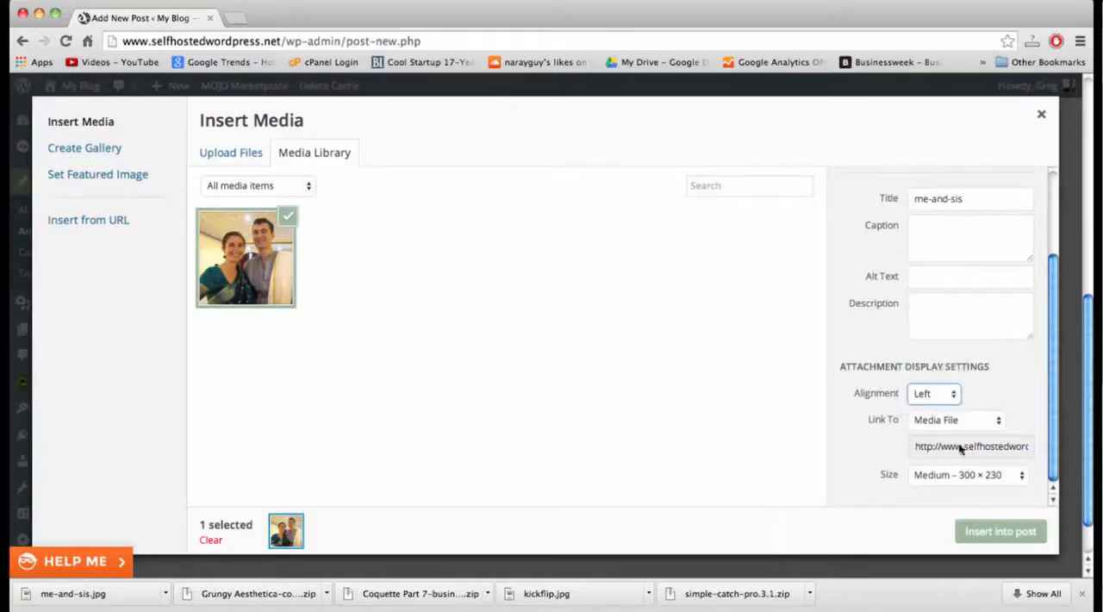
pyautogui.click(991, 532)
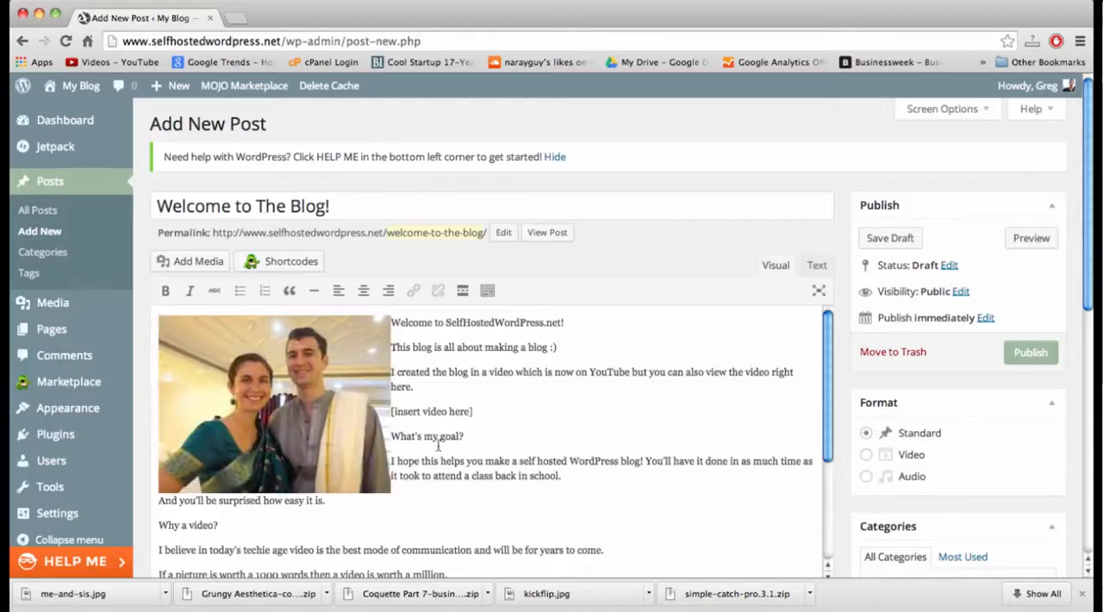
# Assign the post to a new category named "blogging" and publish the post.
pyautogui.click(537, 375)
pyautogui.scroll(-10, 590, 373)
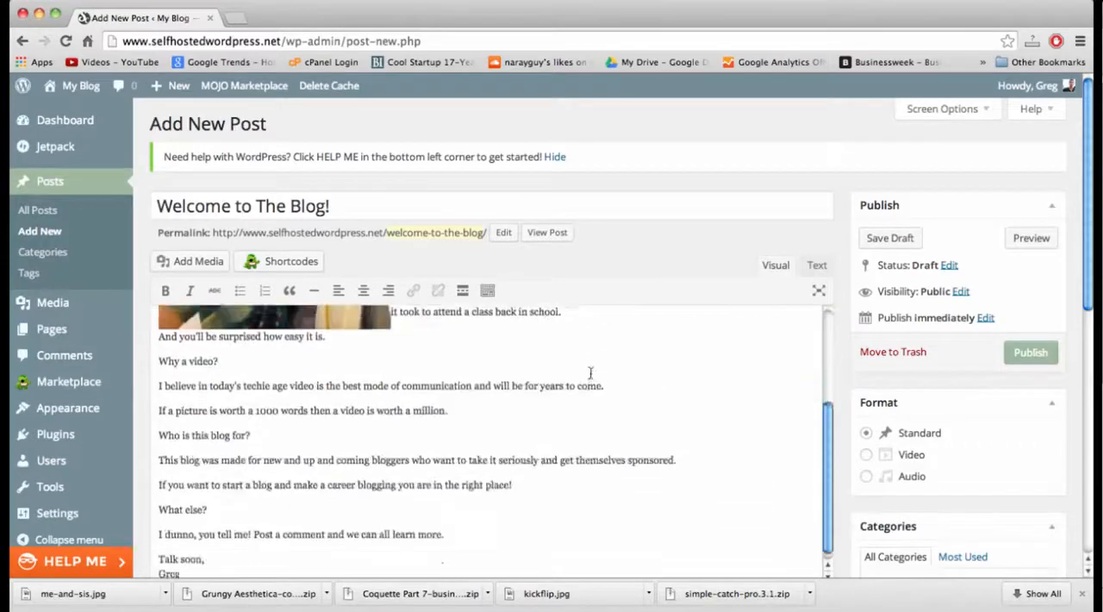
pyautogui.scroll(4, 834, 365)
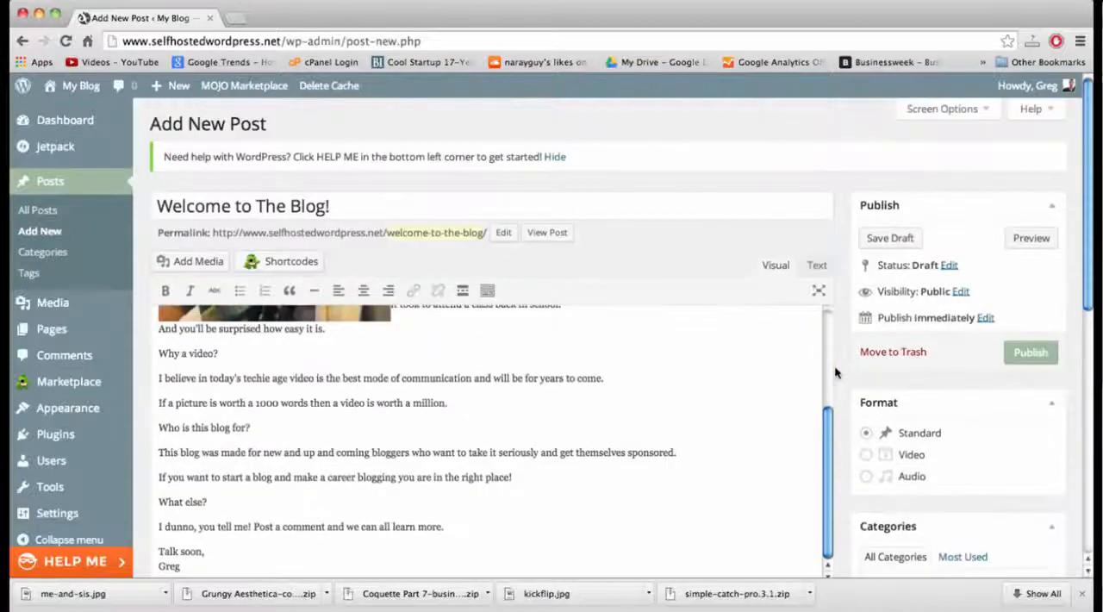
pyautogui.scroll(-4, 1029, 468)
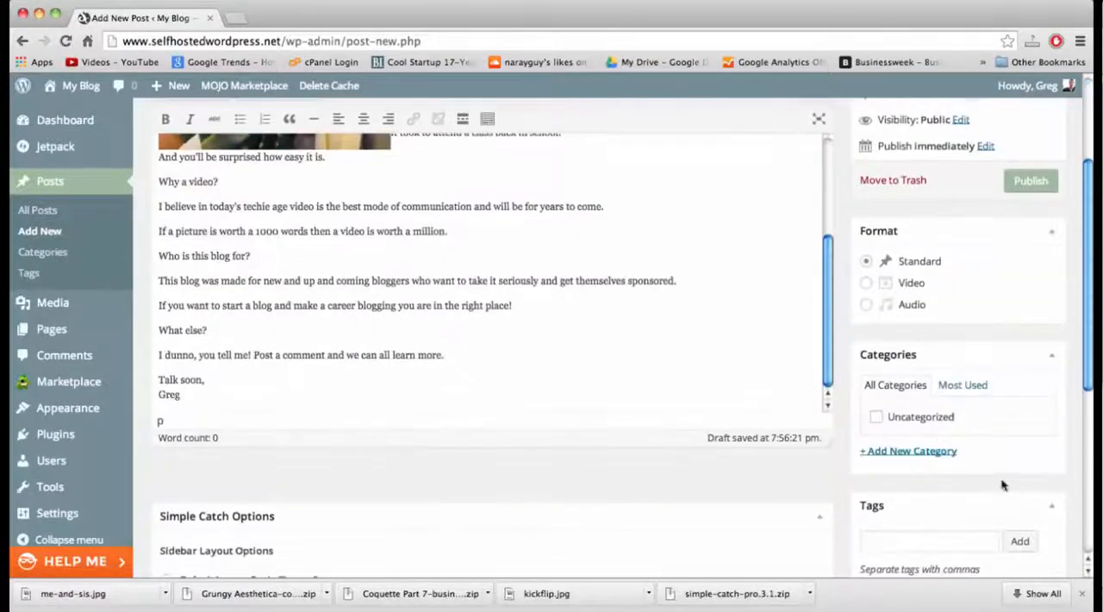
pyautogui.click(916, 451)
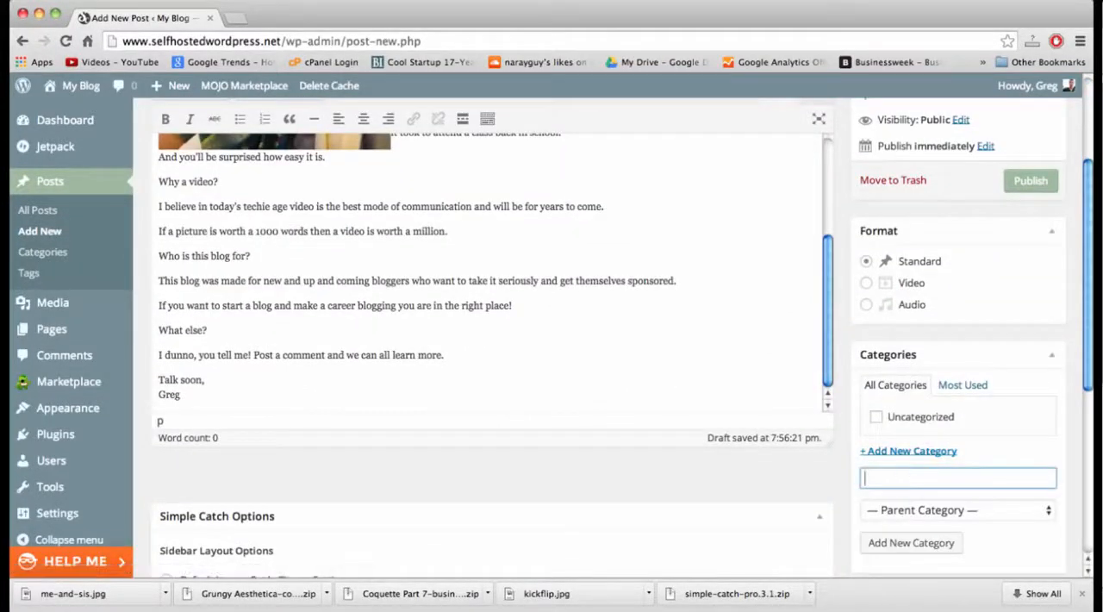
pyautogui.write('blogging')
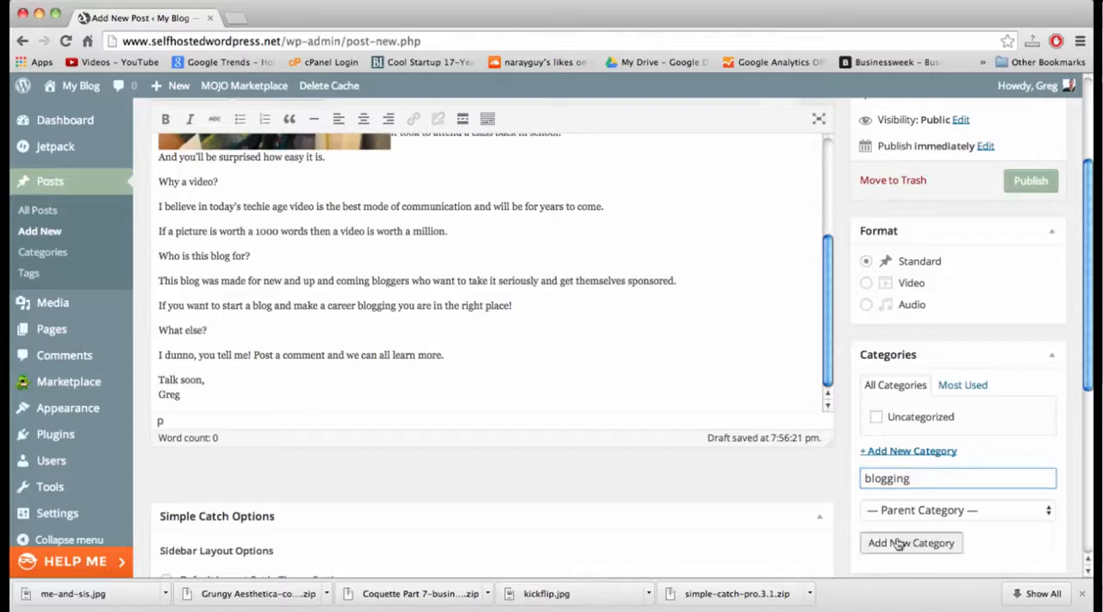
pyautogui.click(896, 543)
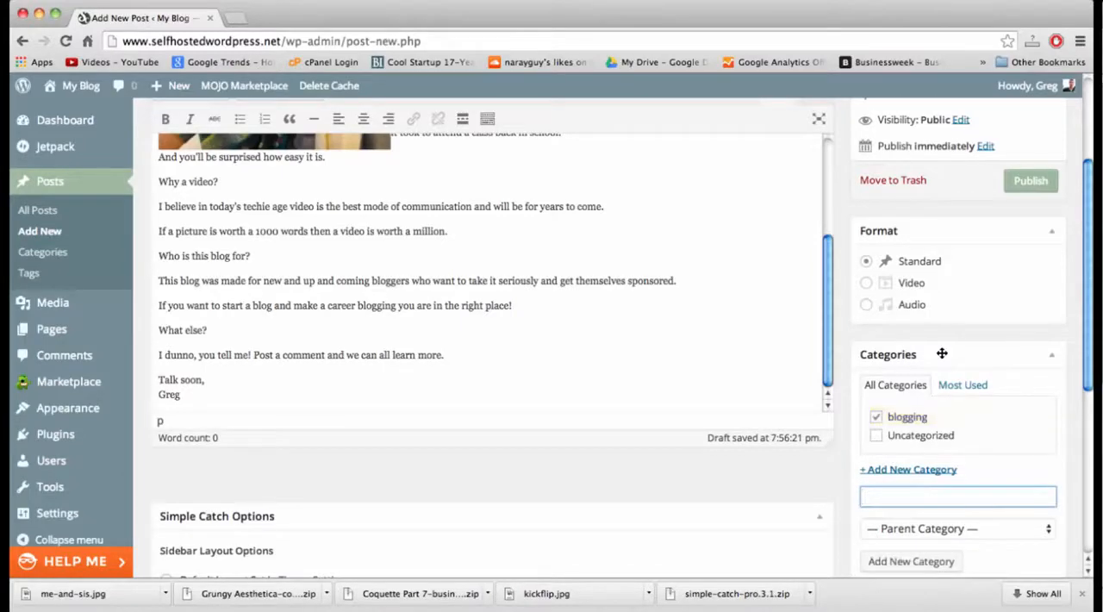
pyautogui.scroll(3, 942, 353)
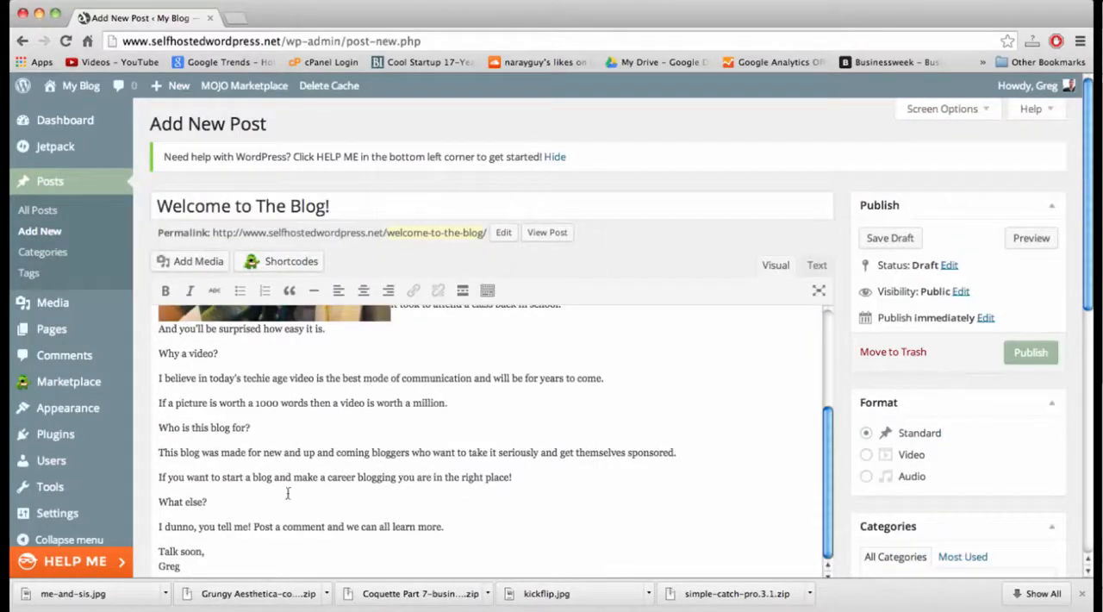
pyautogui.click(1031, 354)
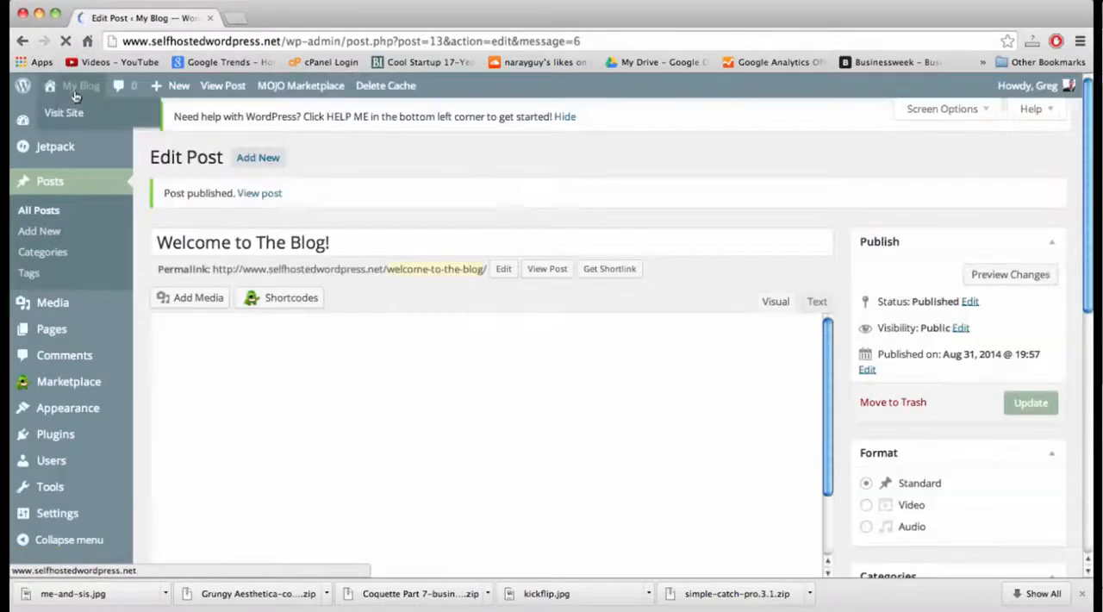
# Open the blog's home page in a new browser tab and view the published post there.
pyautogui.rightClick(75, 96)
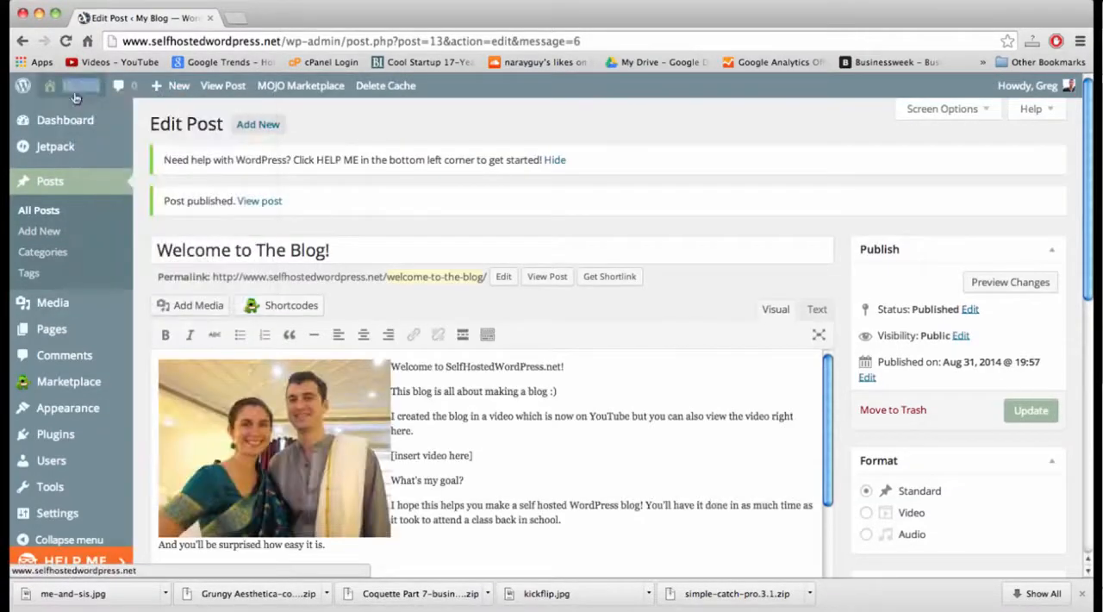
pyautogui.rightClick(75, 96)
pyautogui.click(108, 99)
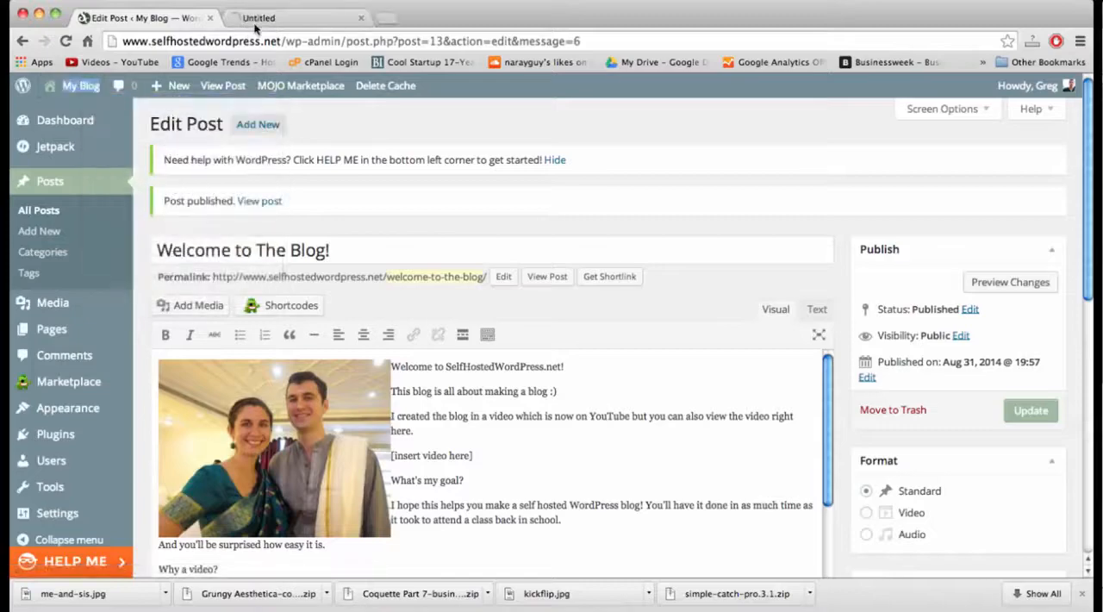
pyautogui.click(253, 21)
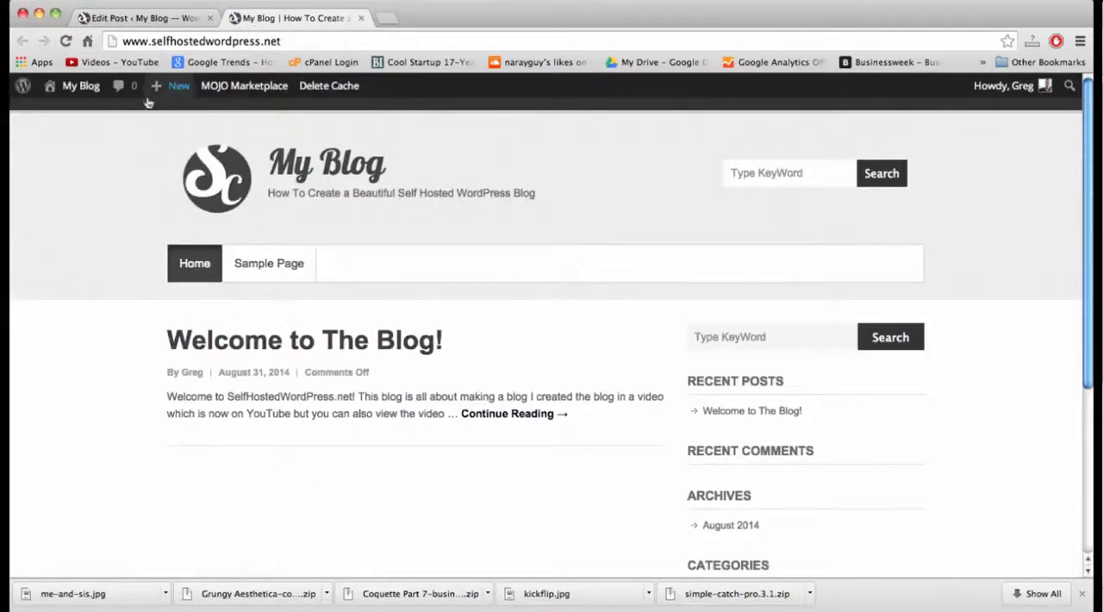
# Set me-and-sis.jpg from the media library as the post's featured image and update the post.
pyautogui.click(151, 18)
pyautogui.scroll(-10, 848, 432)
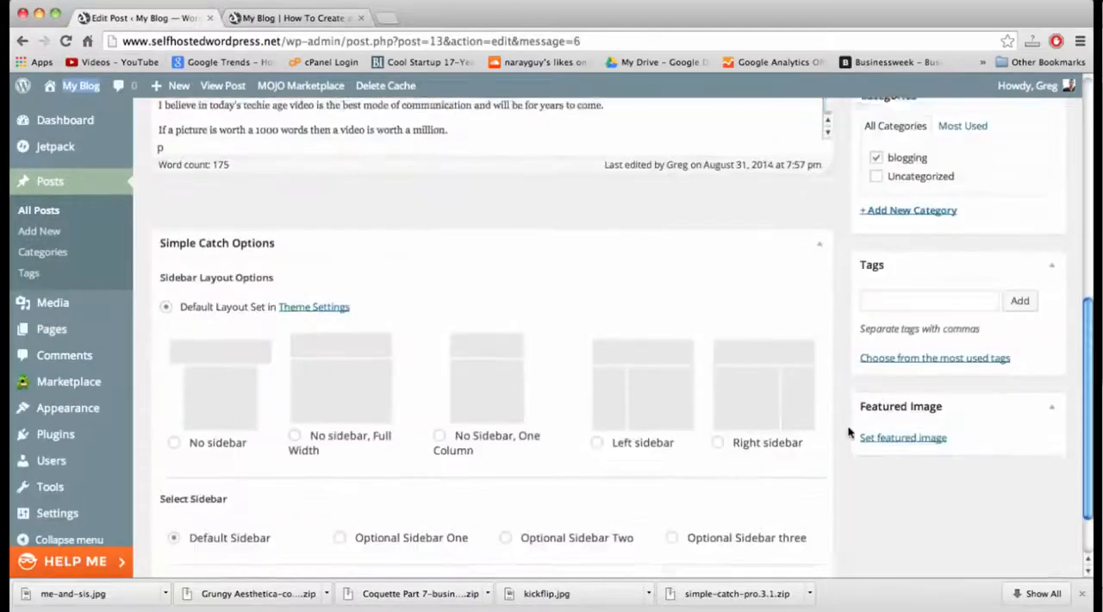
pyautogui.click(902, 378)
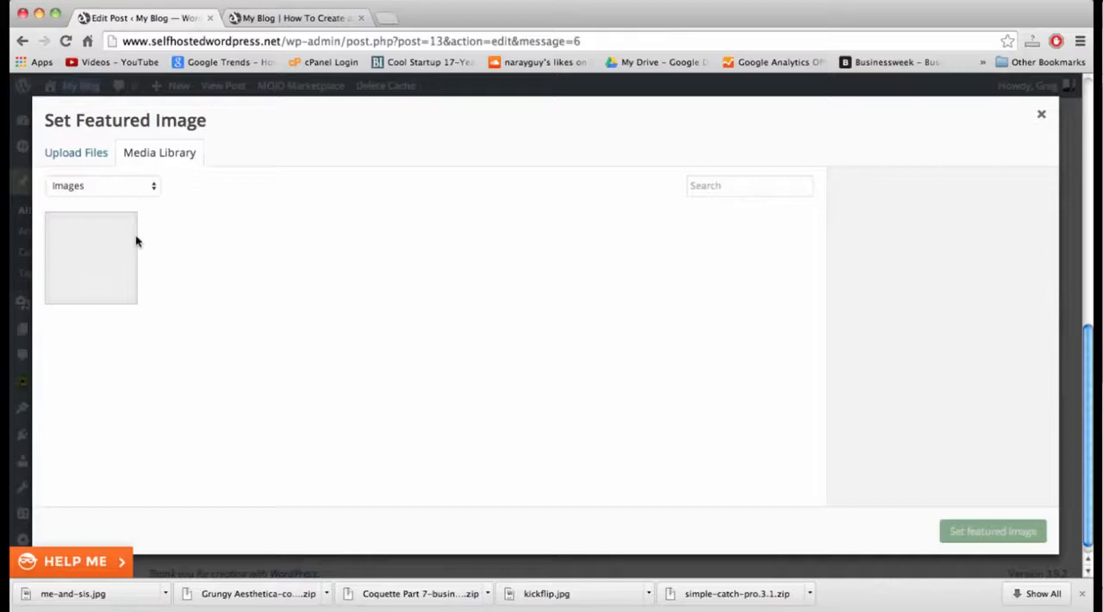
pyautogui.click(99, 263)
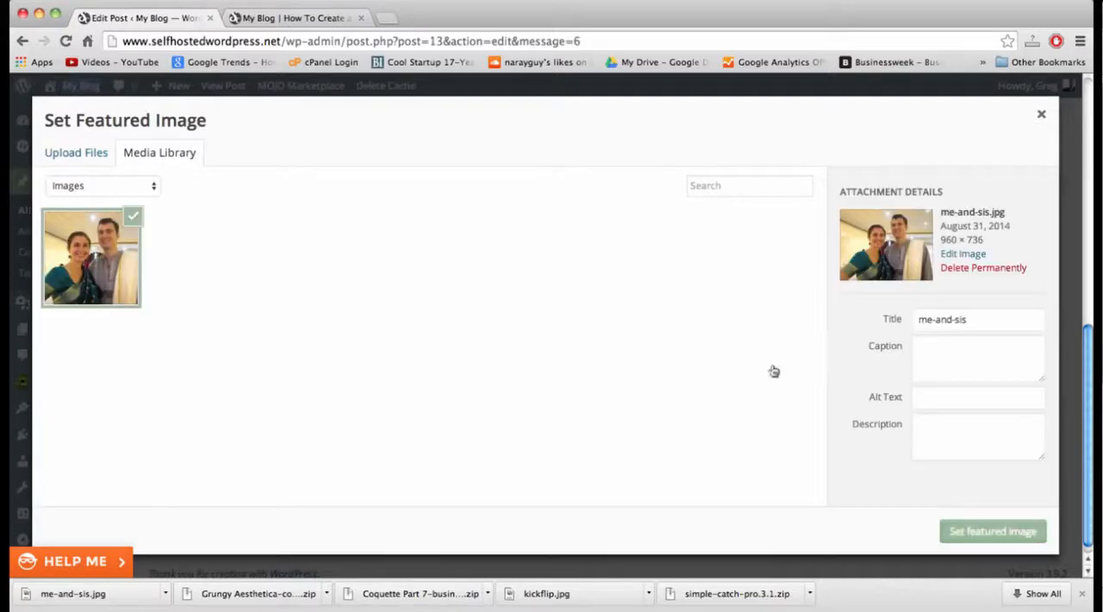
pyautogui.click(1005, 532)
pyautogui.scroll(10, 953, 392)
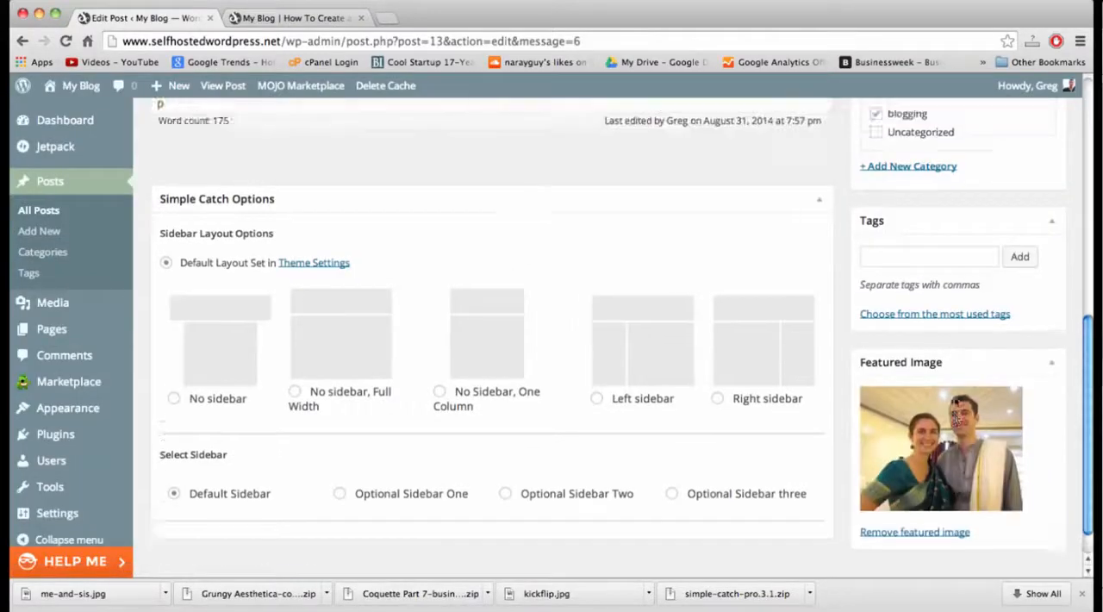
pyautogui.click(1027, 411)
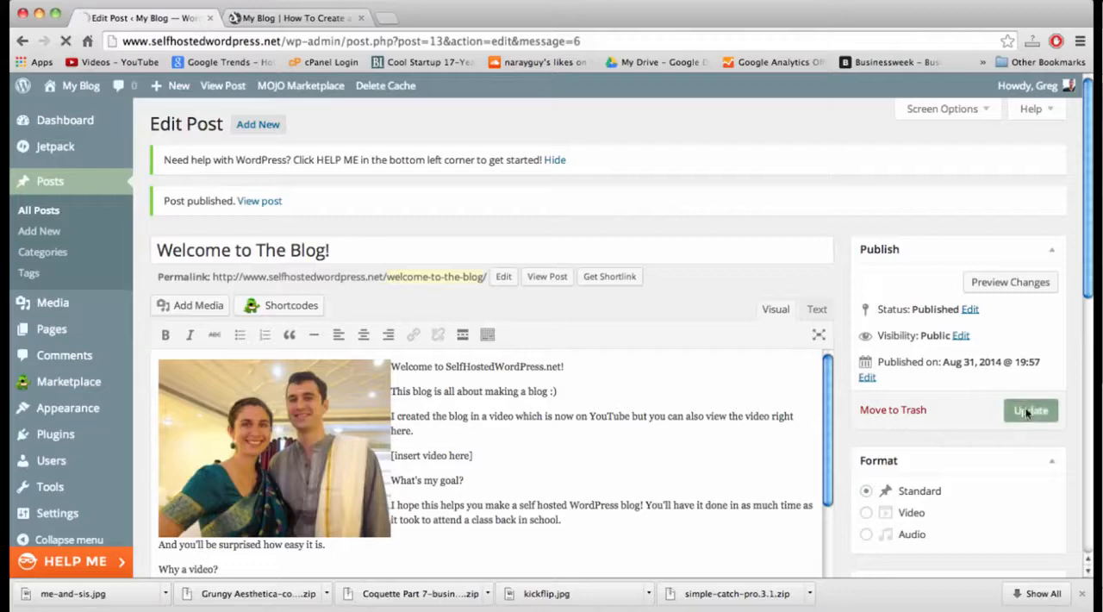
# Reload the blog's home page and check how the post appears with its featured image.
pyautogui.click(315, 29)
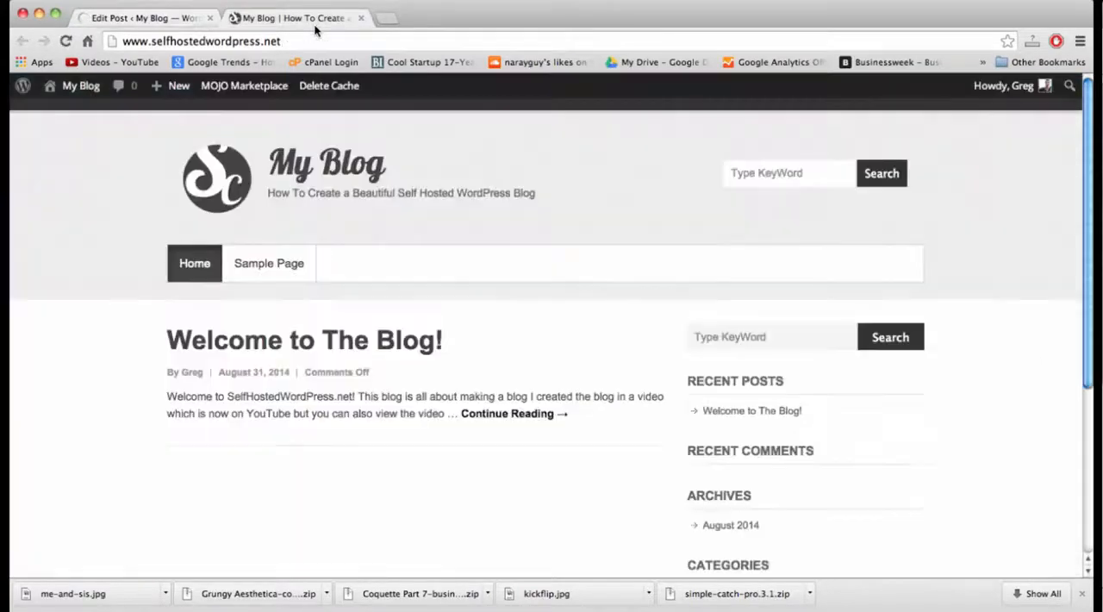
pyautogui.click(315, 40)
pyautogui.press('Return')
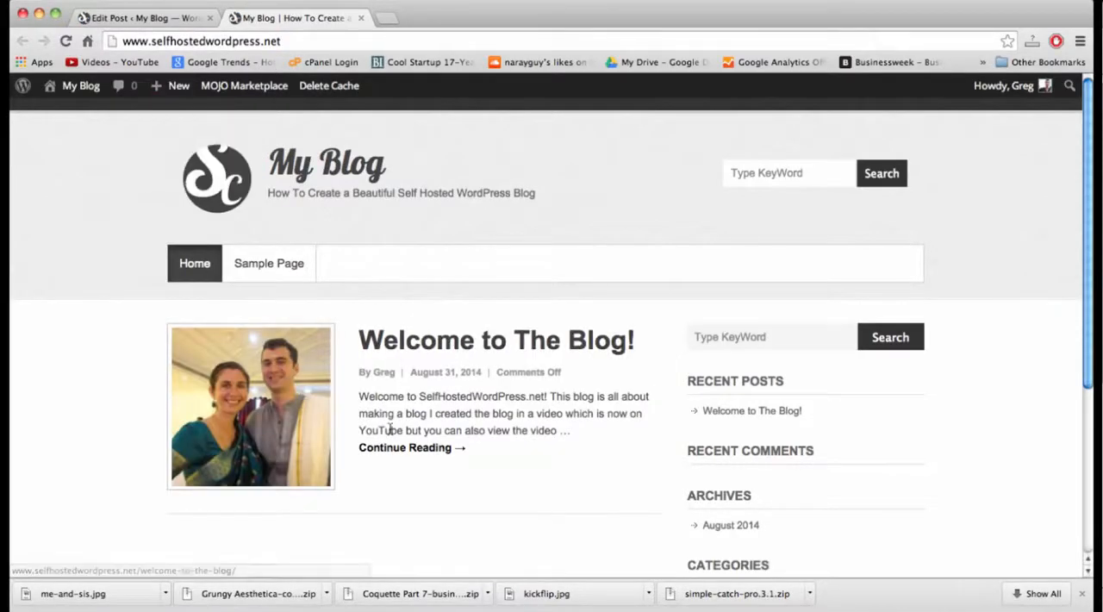
pyautogui.click(181, 17)
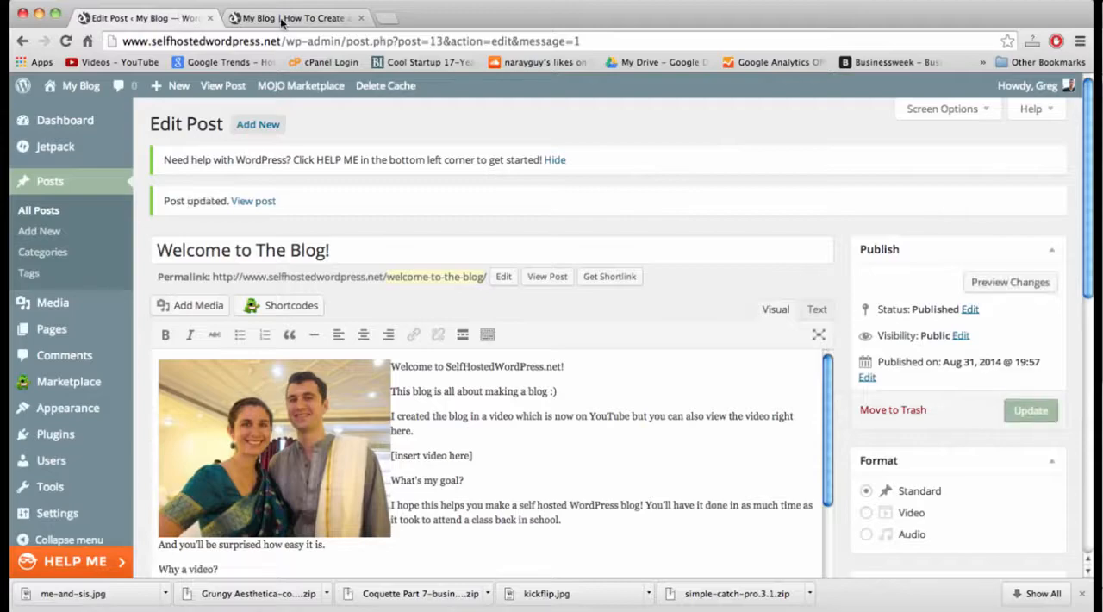
pyautogui.click(285, 19)
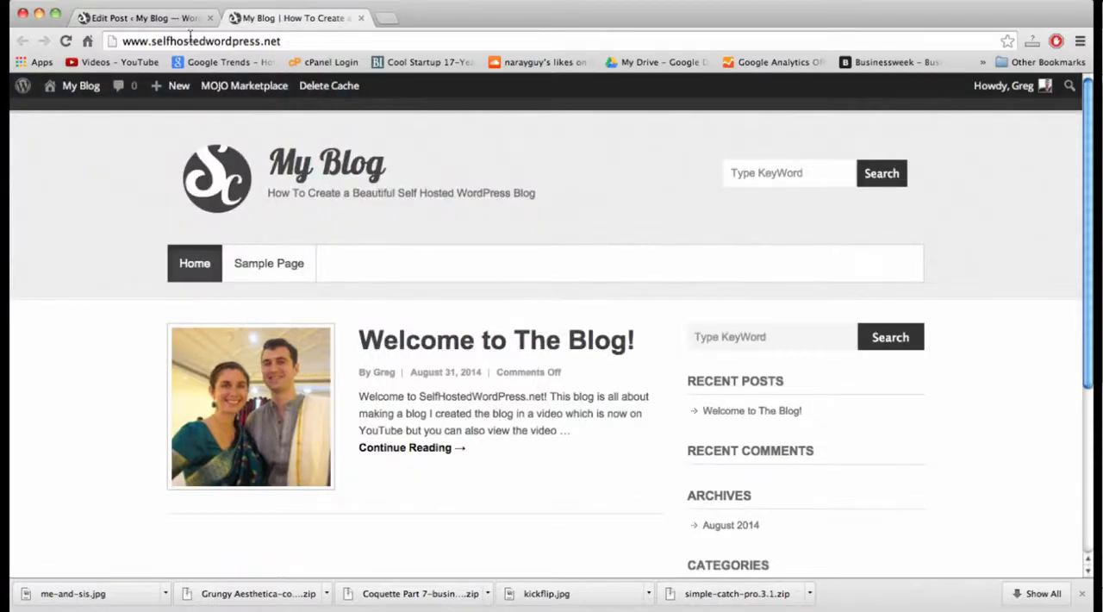
# Return to the post editor and turn on the display of its Discussion section.
pyautogui.click(168, 18)
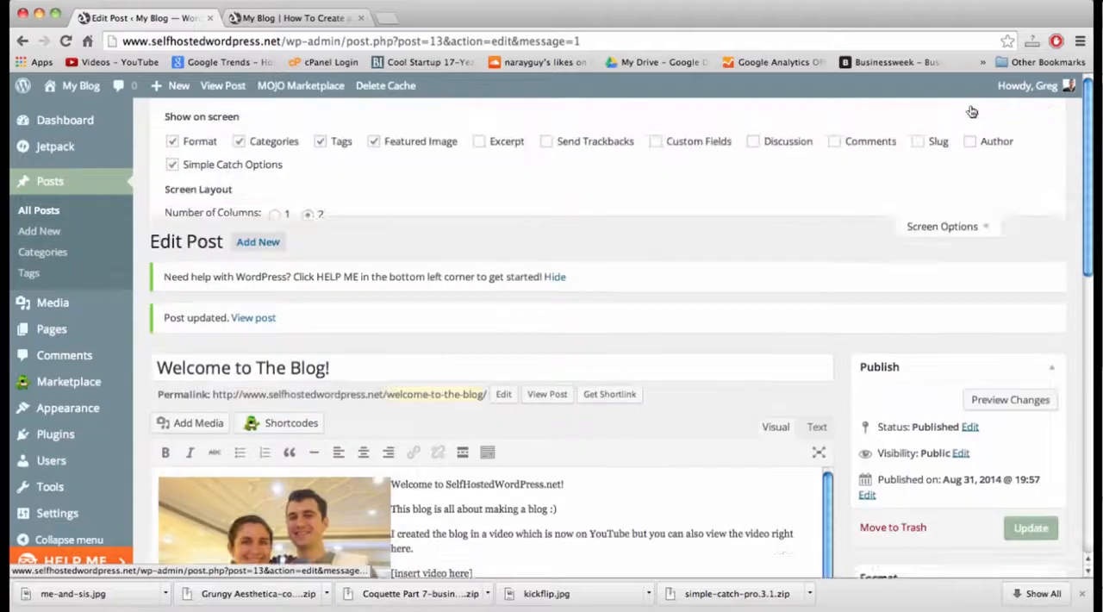
pyautogui.click(943, 109)
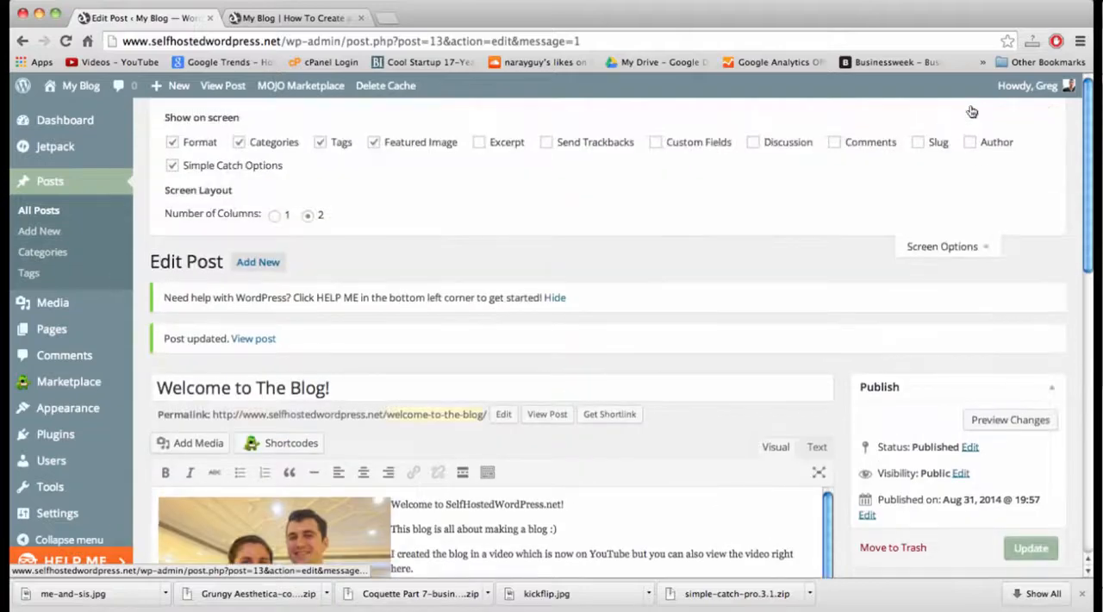
pyautogui.click(752, 143)
pyautogui.click(929, 247)
# Allow comments on the "Welcome to The Blog!" post and update it.
pyautogui.scroll(-10, 817, 278)
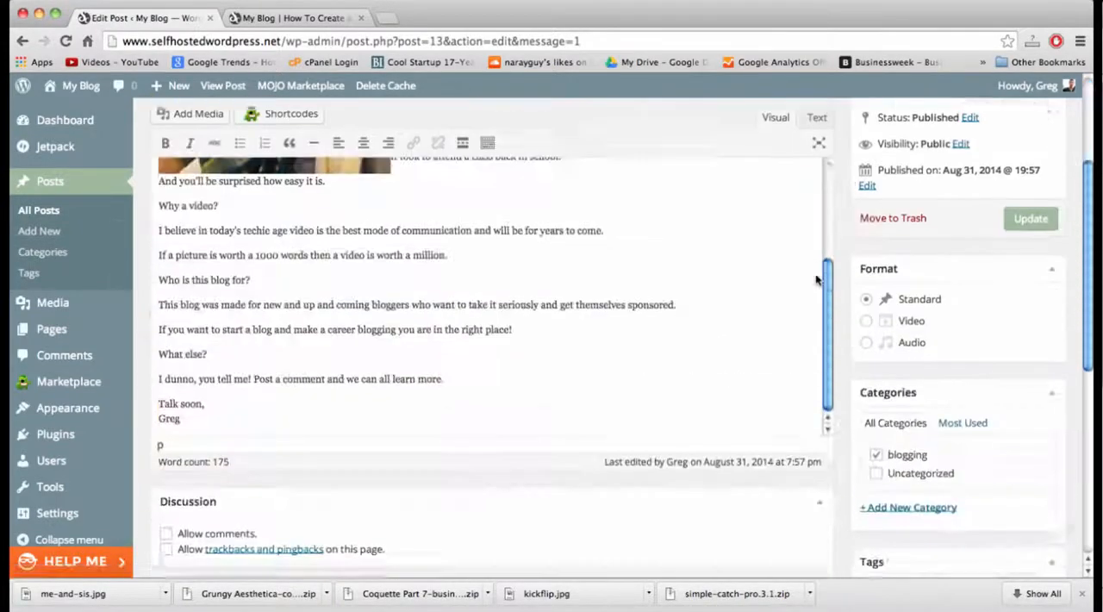
pyautogui.scroll(-5, 817, 278)
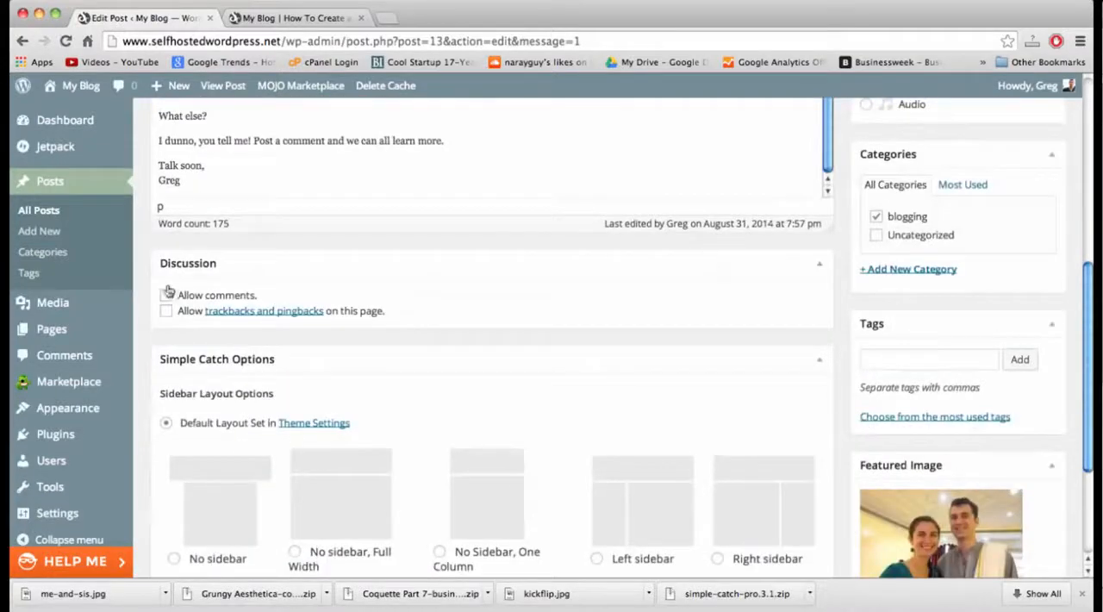
pyautogui.click(167, 295)
pyautogui.scroll(6, 566, 426)
pyautogui.click(1044, 273)
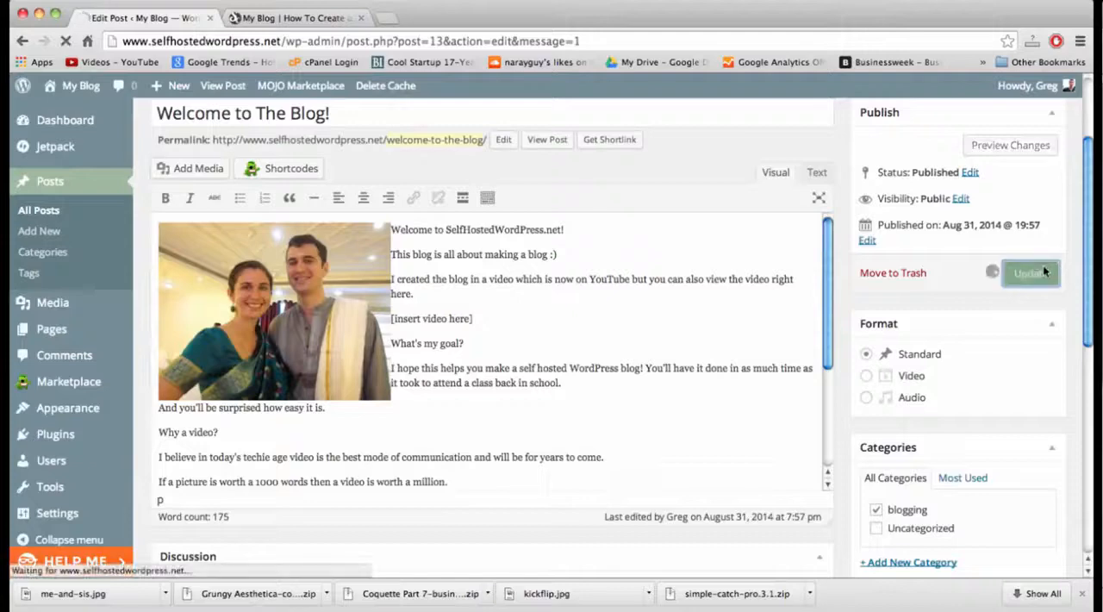
# Reload the blog's home page and check the comment status shown under the "Welcome to The Blog!" post.
pyautogui.click(301, 26)
pyautogui.click(298, 41)
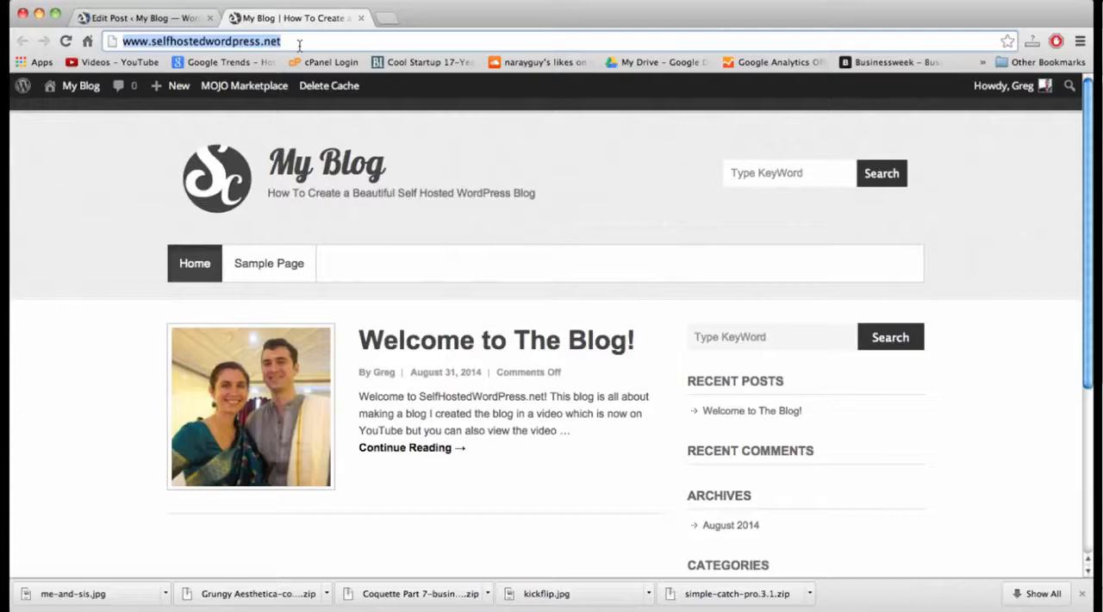
pyautogui.press('Return')
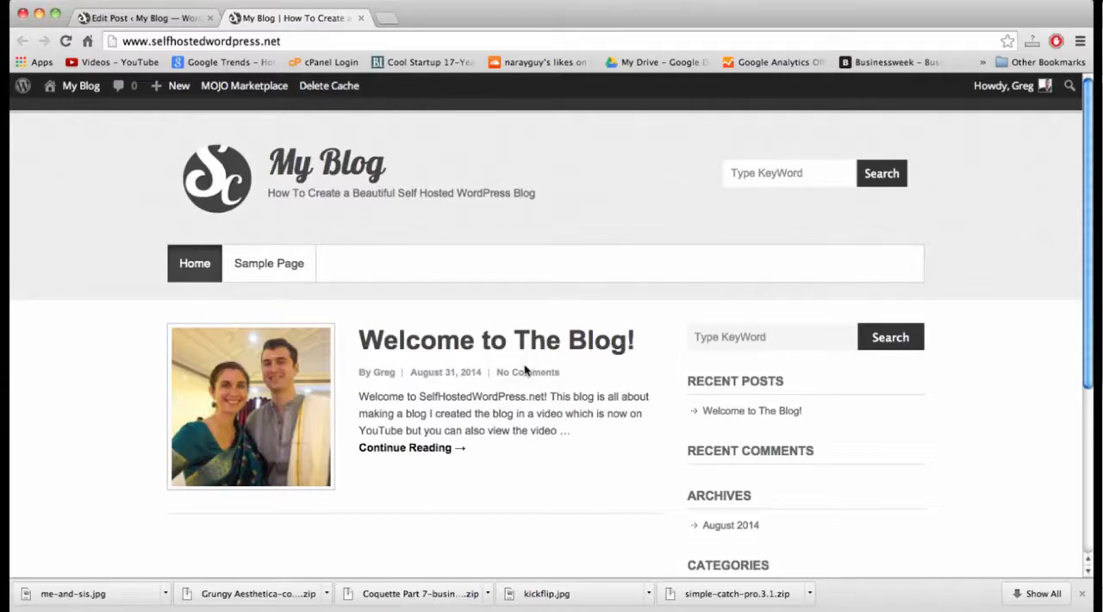
pyautogui.click(157, 17)
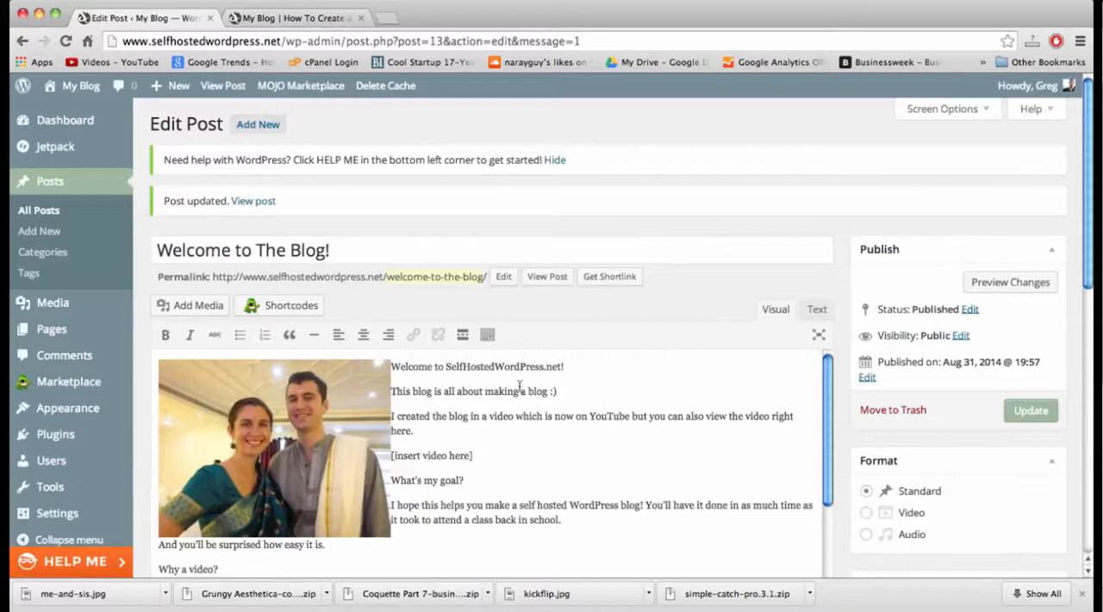
pyautogui.click(283, 19)
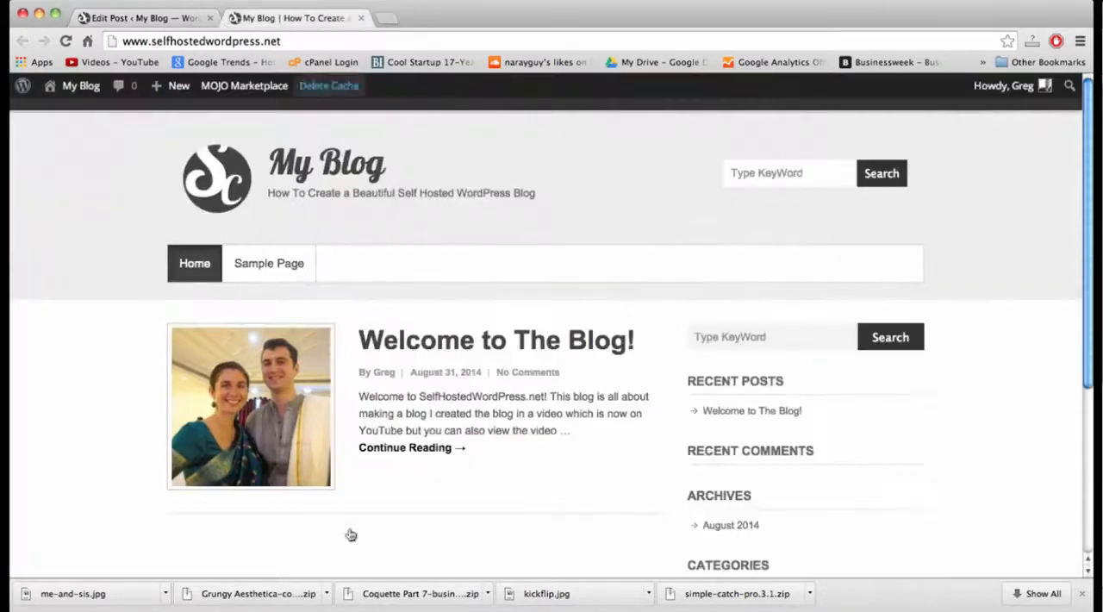
# Start a new post in the WordPress dashboard and title it "Hangin' Out".
pyautogui.click(180, 19)
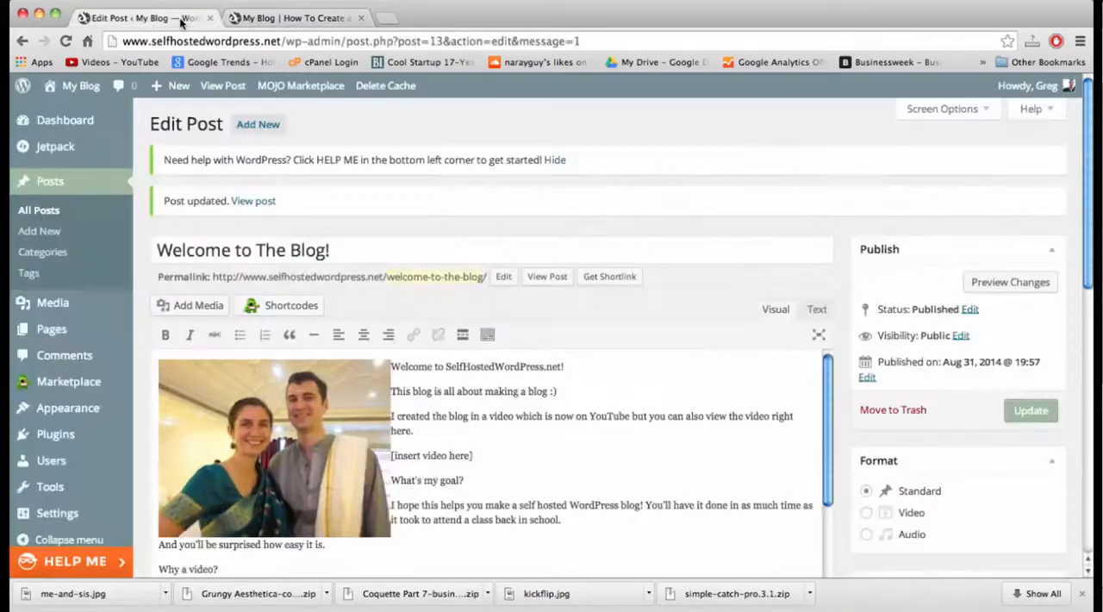
pyautogui.click(44, 233)
pyautogui.click(255, 215)
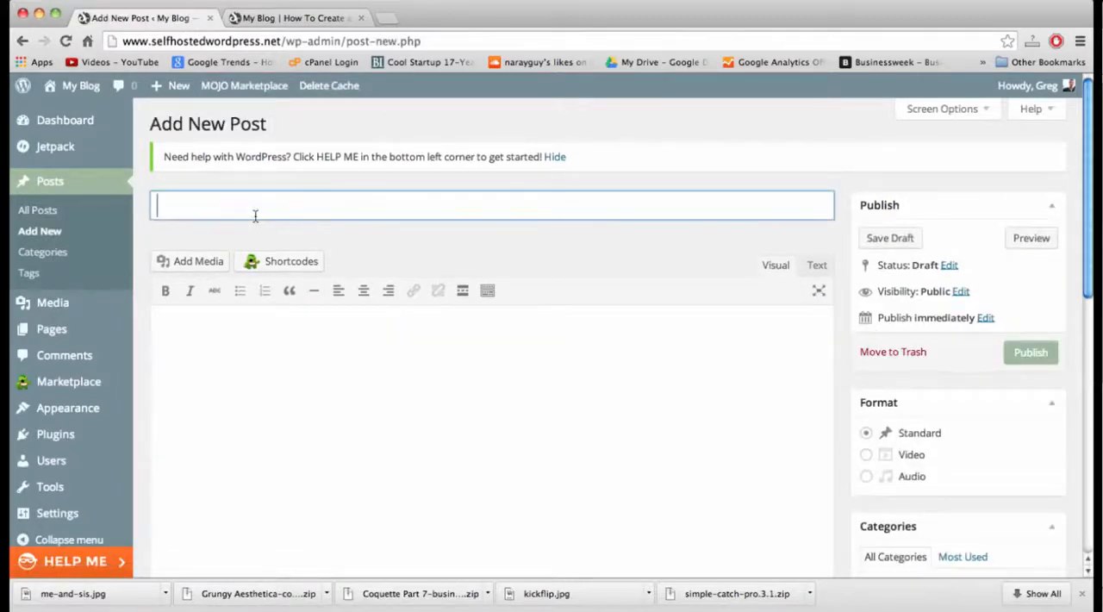
pyautogui.write('Hanging')
pyautogui.press('BackSpace')
pyautogui.press('BackSpace')
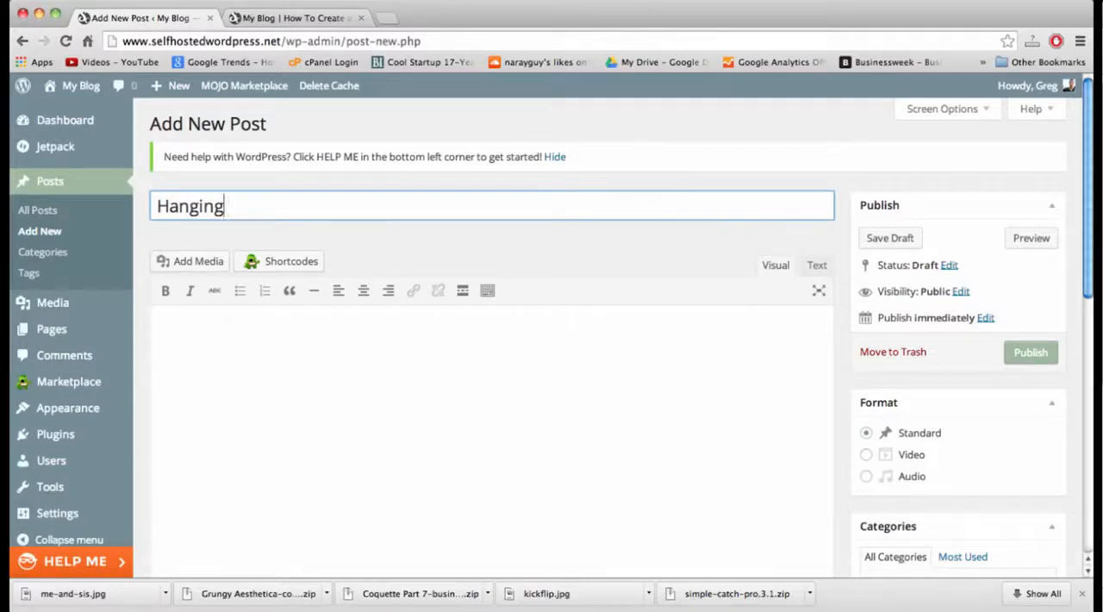
pyautogui.write("' Out")
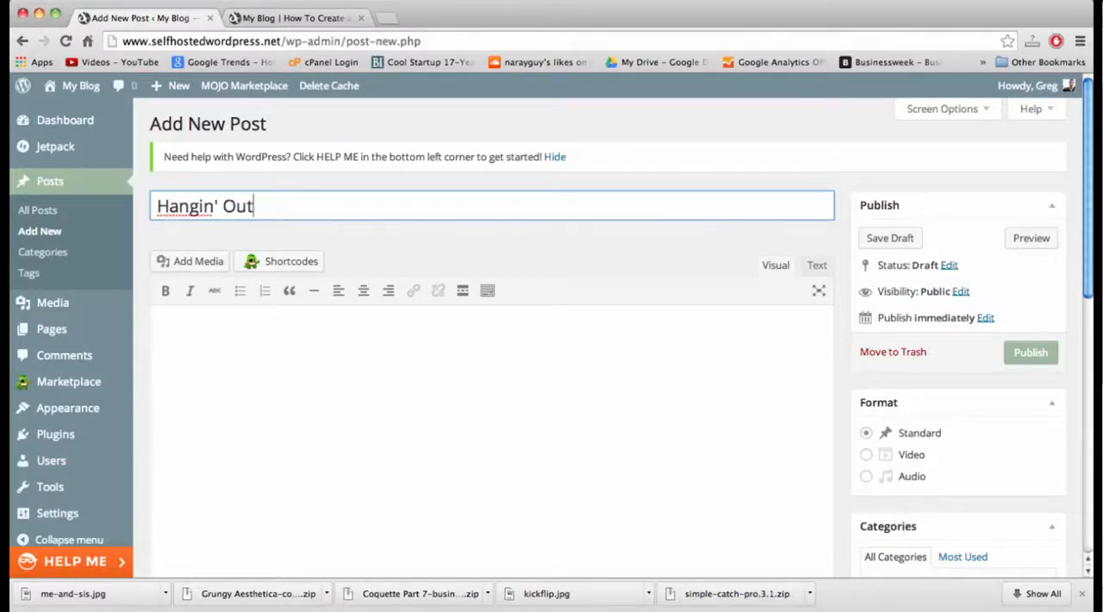
pyautogui.click(446, 180)
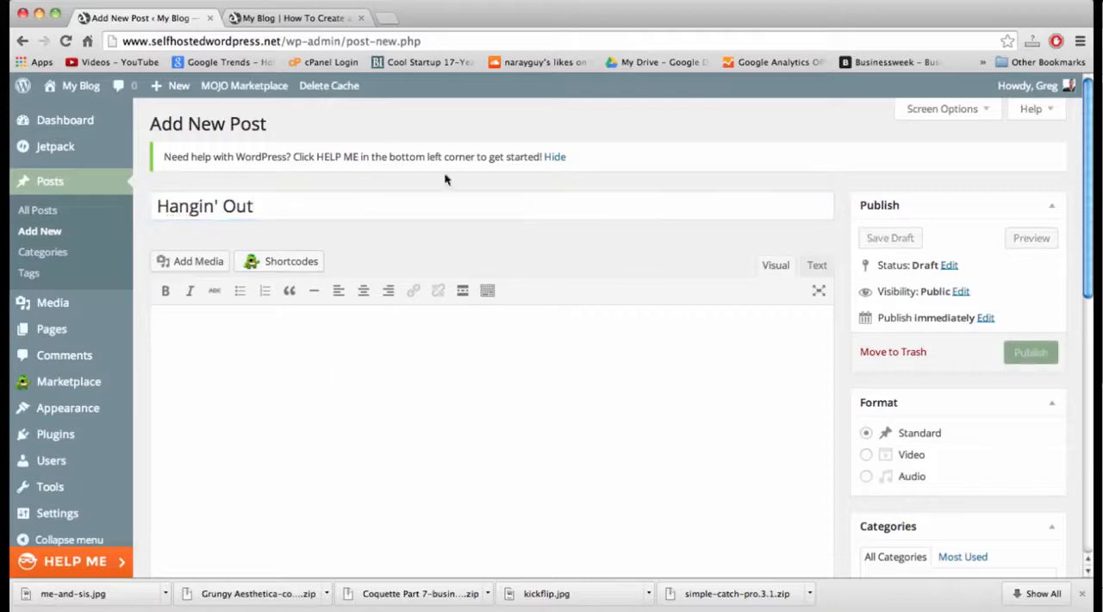
# Search Google for "coffee ipsum" in a new browser tab and open the coffeeipsum.com site.
pyautogui.click(385, 18)
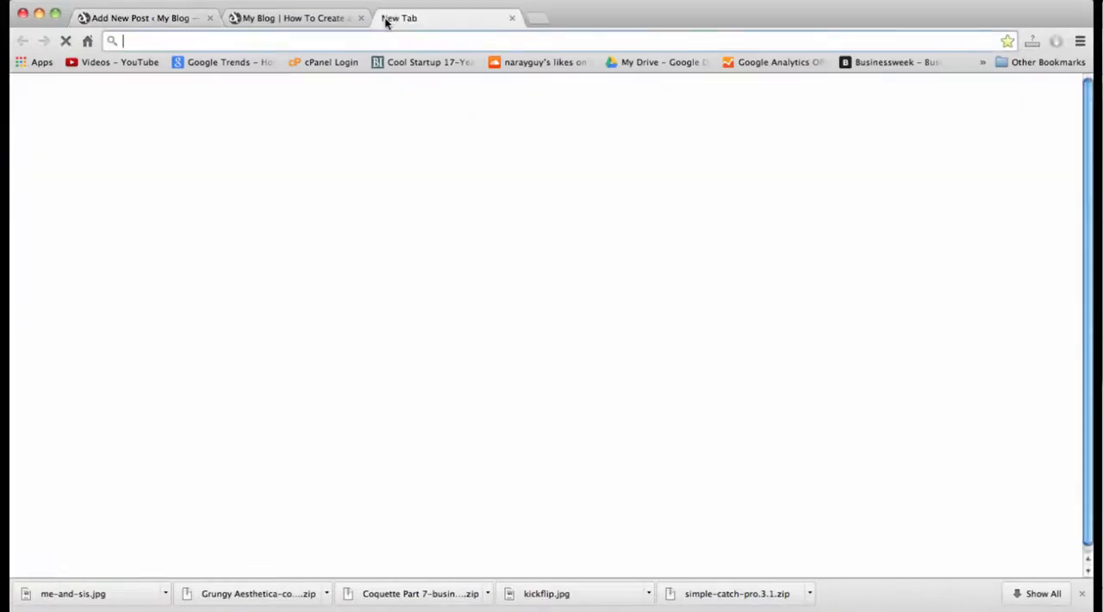
pyautogui.write('cof')
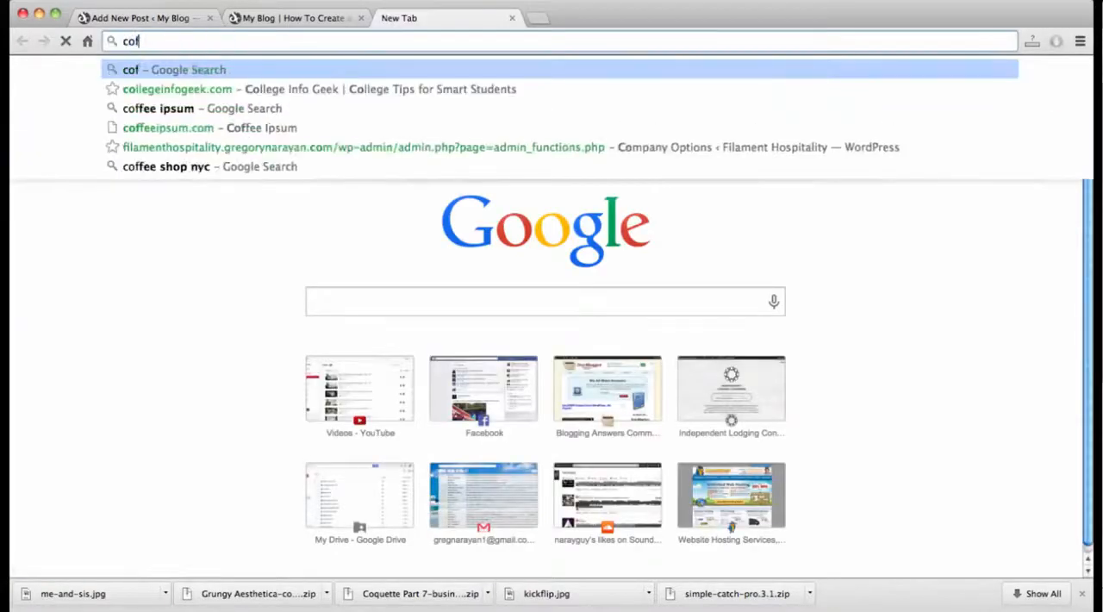
pyautogui.write('fee ipsum')
pyautogui.press('Return')
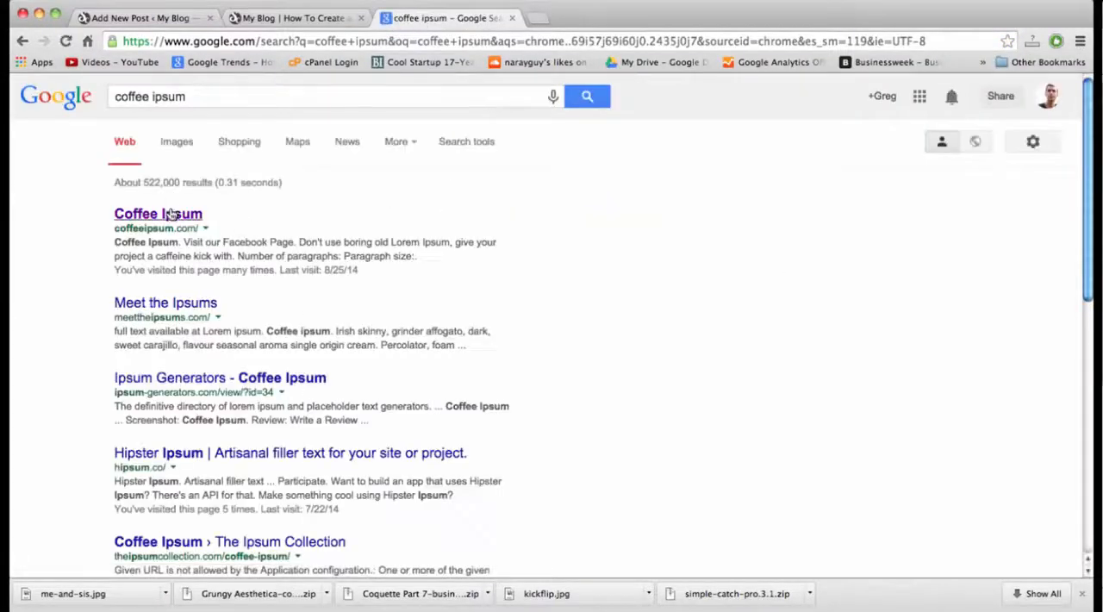
pyautogui.click(171, 215)
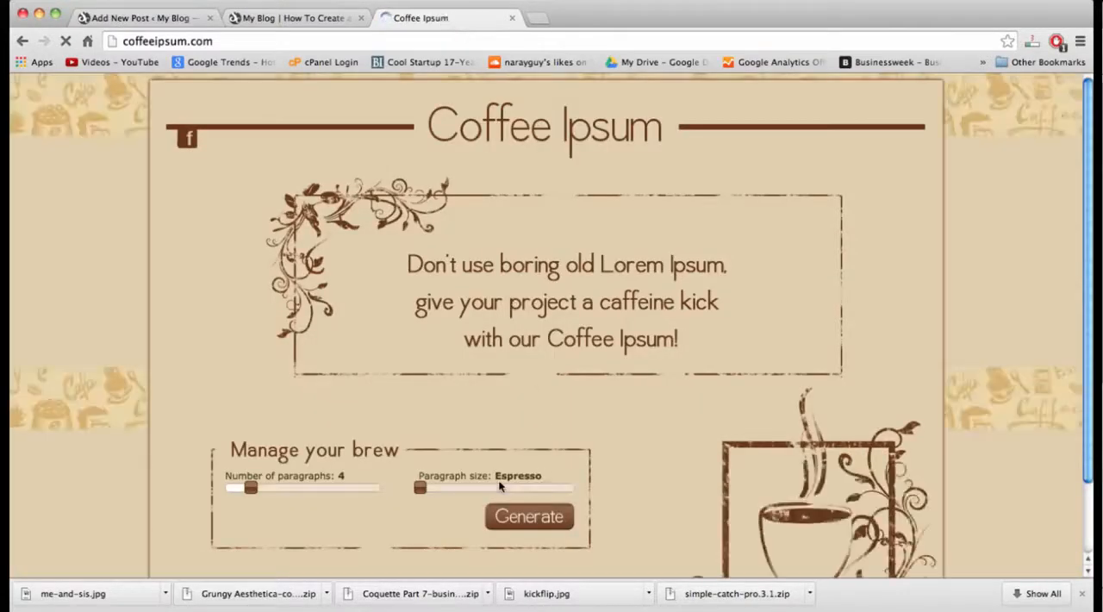
# Generate four Espresso-size paragraphs of filler text and copy all of it.
pyautogui.scroll(-1, 521, 489)
pyautogui.scroll(-2, 522, 490)
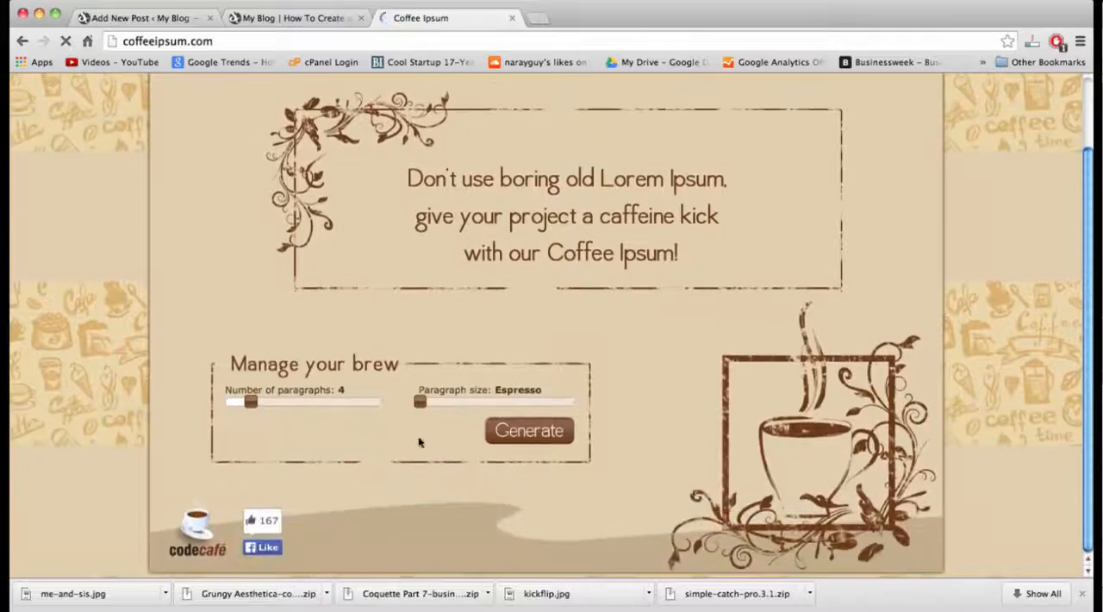
pyautogui.click(500, 428)
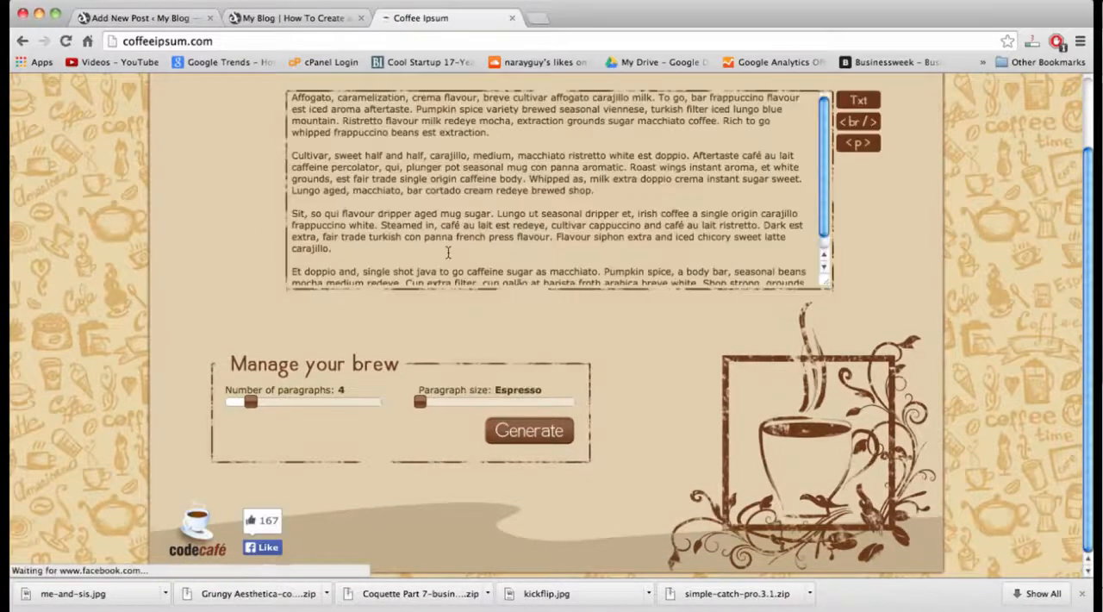
pyautogui.click(461, 182)
pyautogui.press('super+a')
pyautogui.press('super+c')
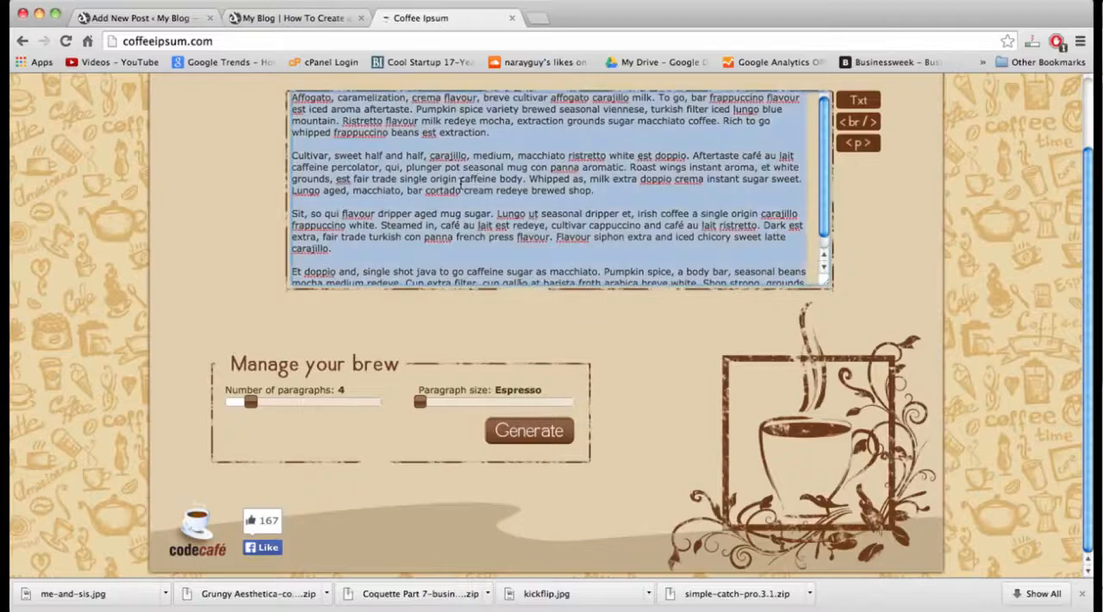
# Return to the "Hangin' Out" post and paste the copied filler text into its body.
pyautogui.click(177, 17)
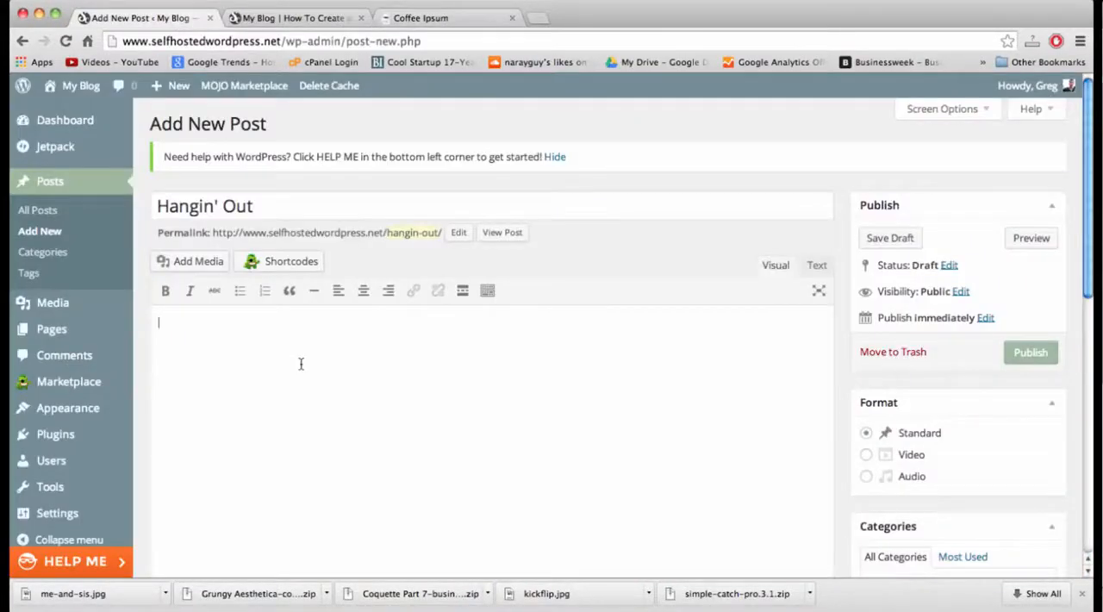
pyautogui.press('super+v')
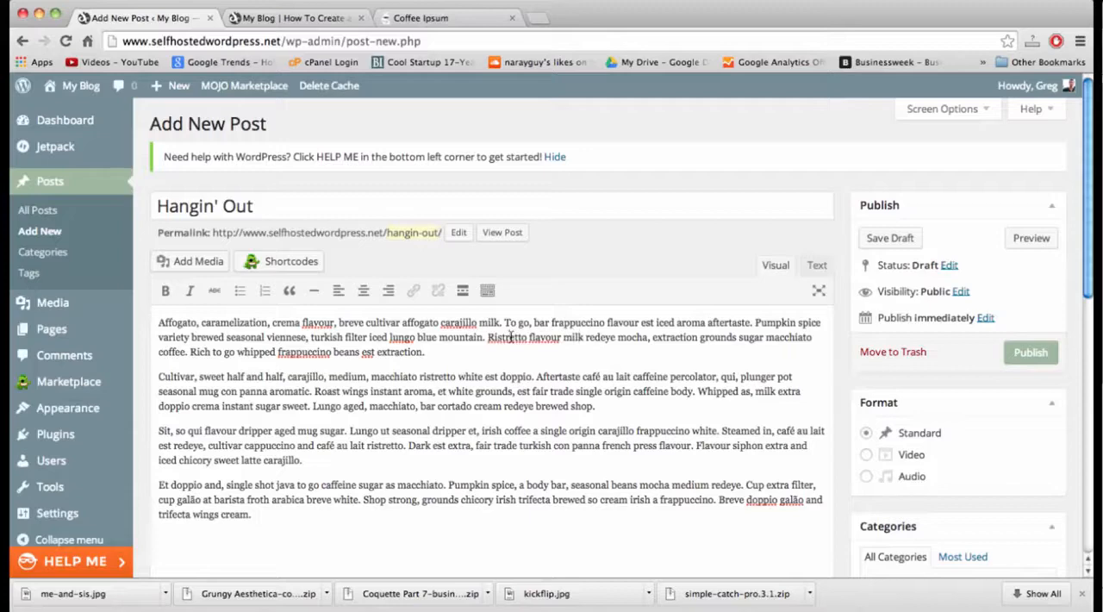
pyautogui.doubleClick(662, 338)
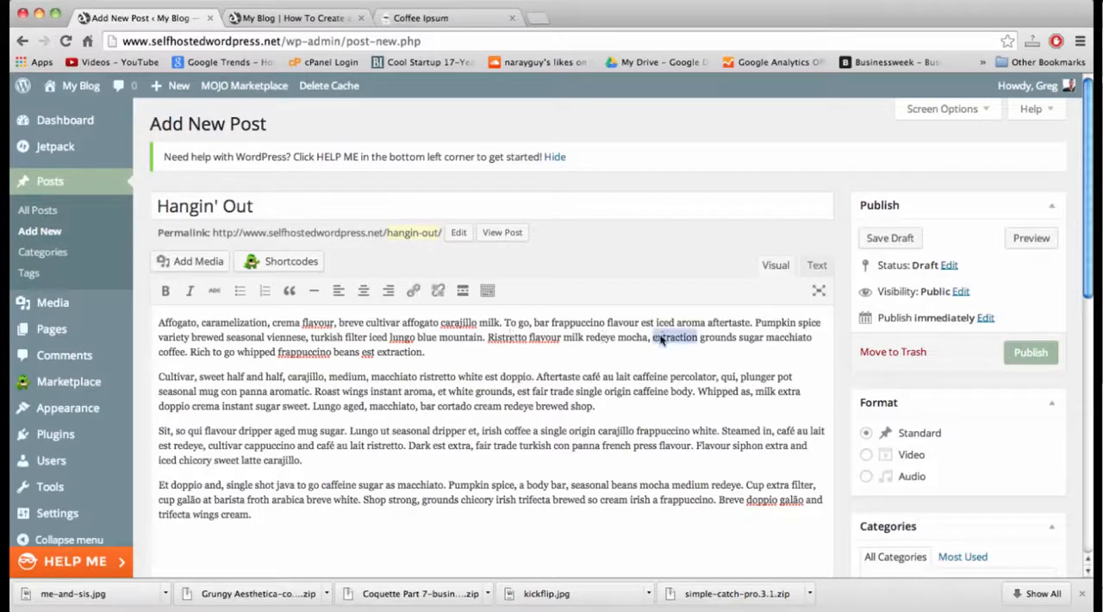
pyautogui.doubleClick(806, 339)
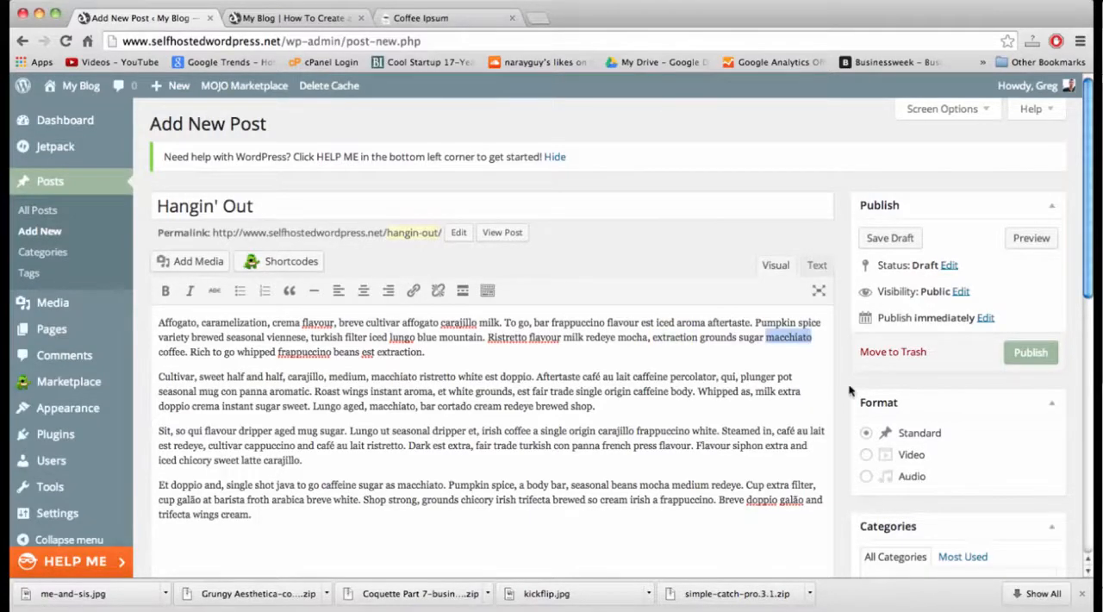
# Add a new category "coffee" to the post and allow comments, trackbacks and pingbacks on it.
pyautogui.scroll(-3, 850, 388)
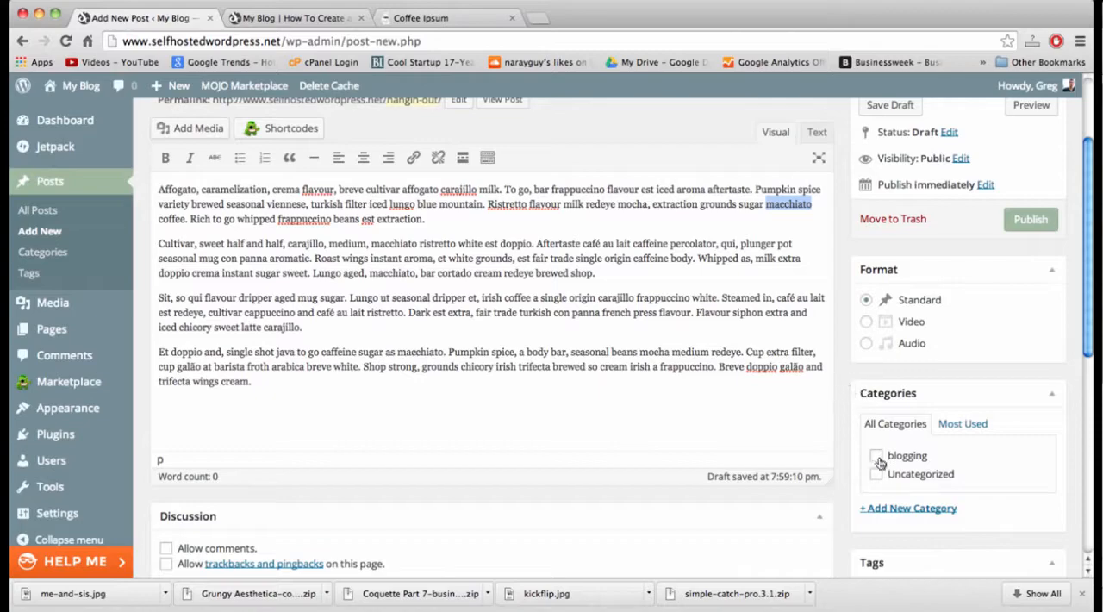
pyautogui.click(884, 510)
pyautogui.write('coffee')
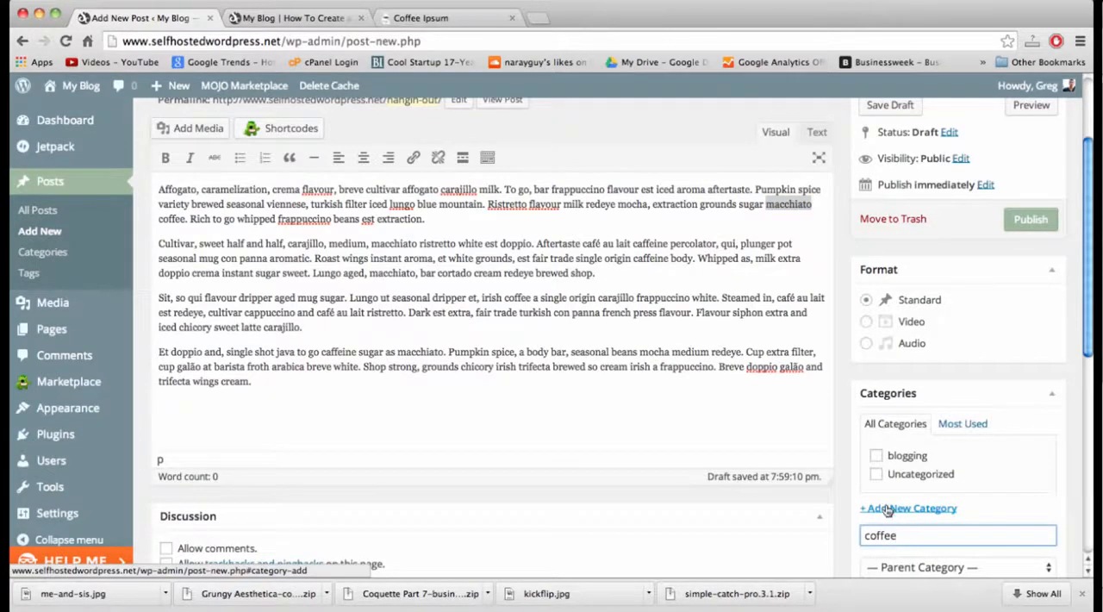
pyautogui.scroll(-3, 888, 510)
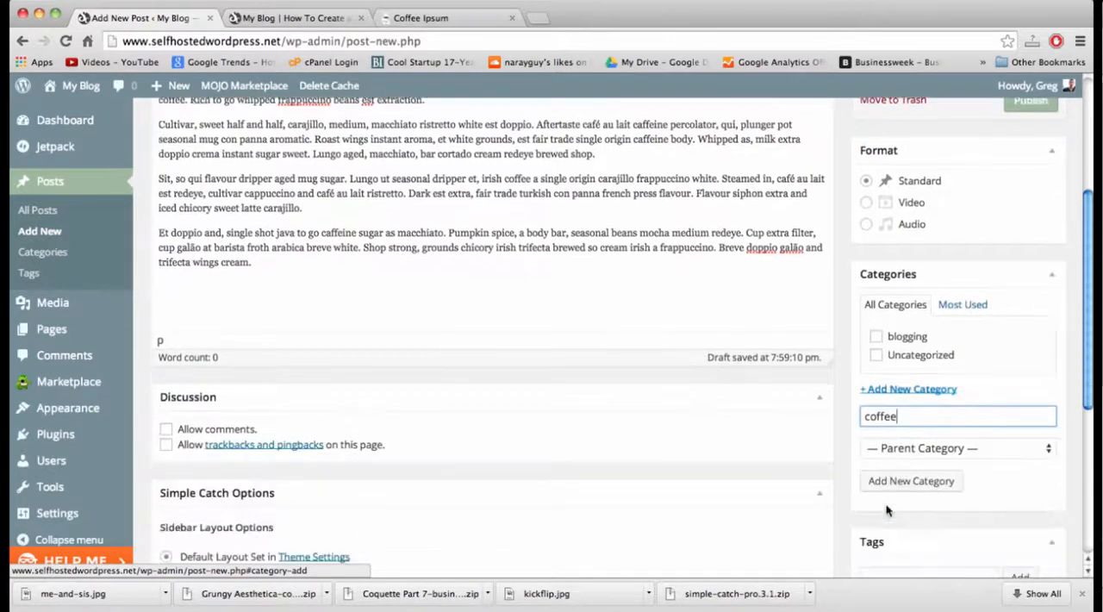
pyautogui.click(905, 483)
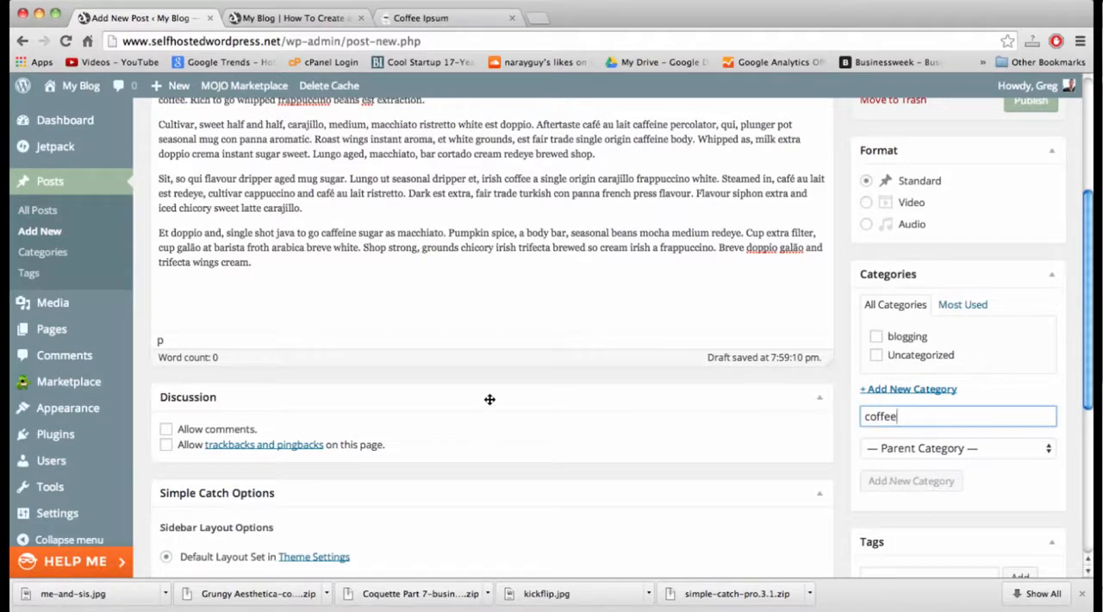
pyautogui.click(166, 431)
pyautogui.click(167, 445)
# Upload adobehoodies.jpg from the Desktop and insert it into the body of the "Hangin' Out" post.
pyautogui.scroll(5, 438, 443)
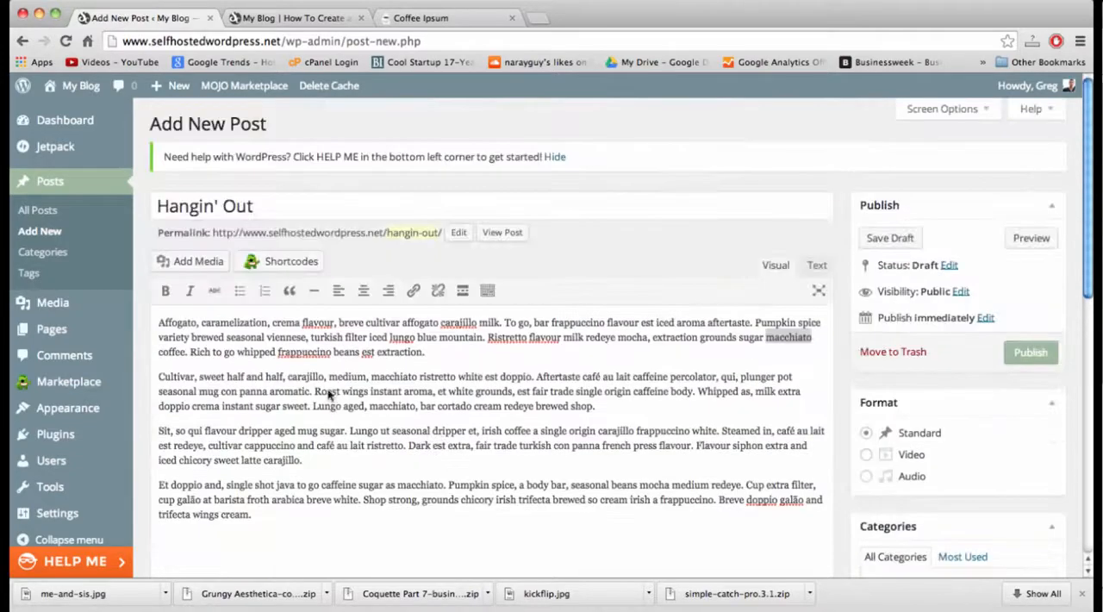
pyautogui.click(160, 324)
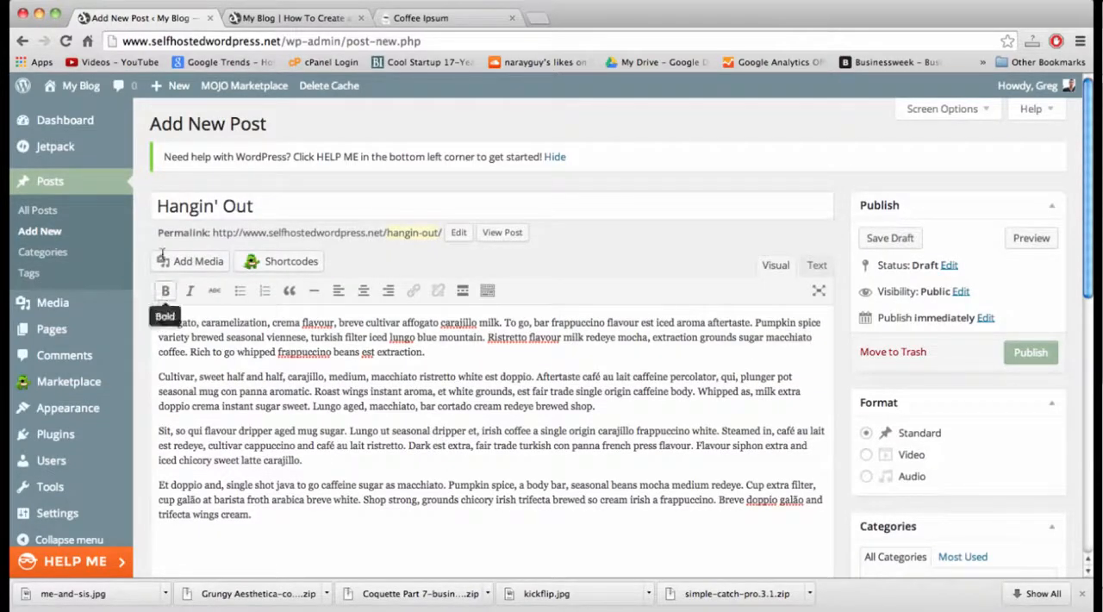
pyautogui.click(192, 257)
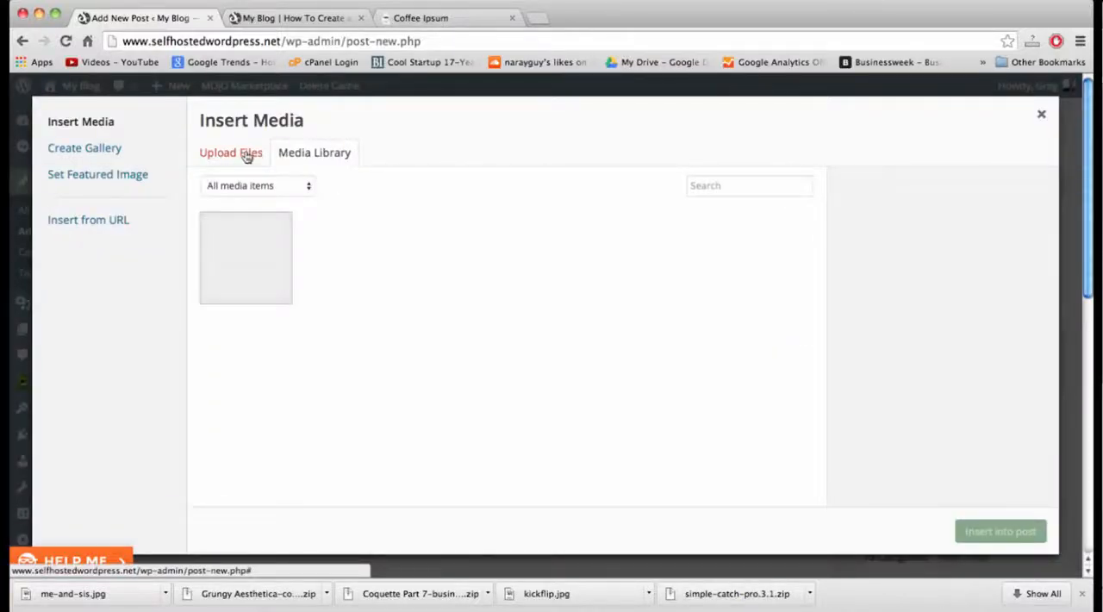
pyautogui.click(246, 154)
pyautogui.click(606, 369)
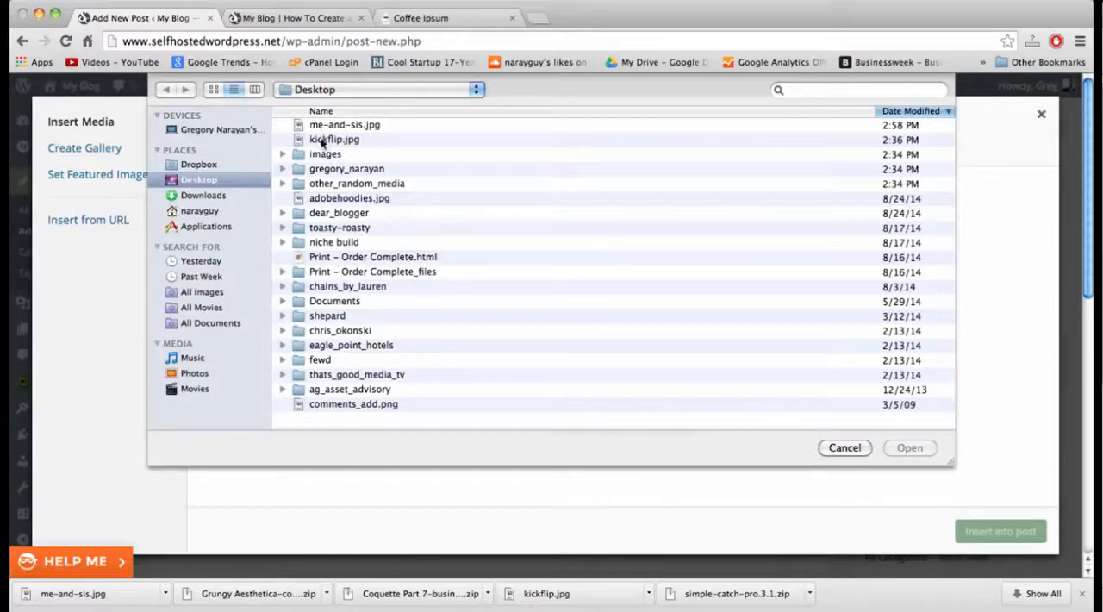
pyautogui.doubleClick(336, 198)
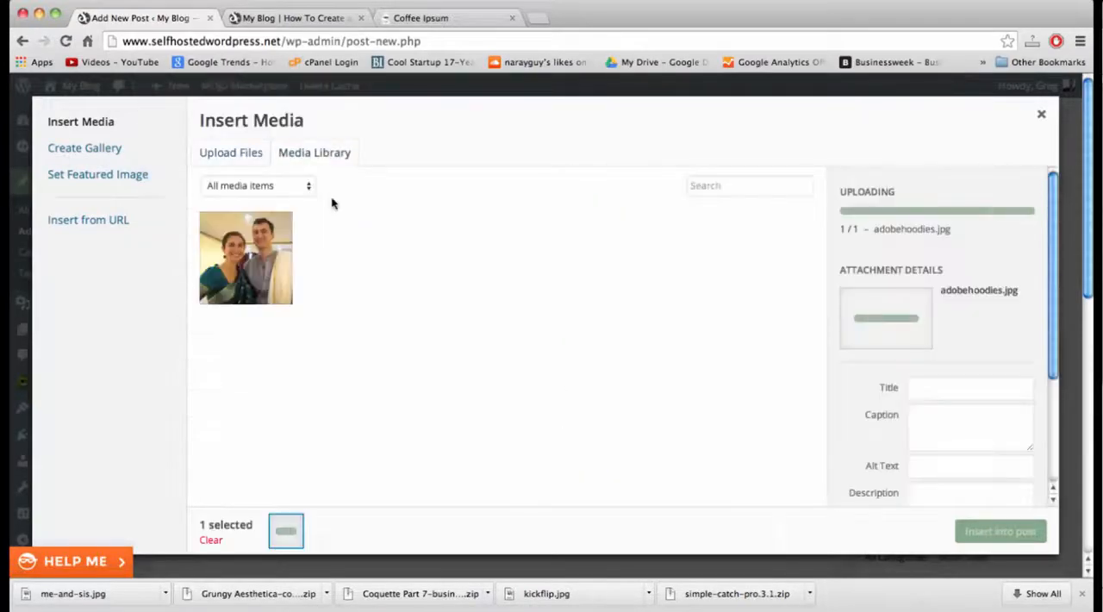
pyautogui.click(998, 532)
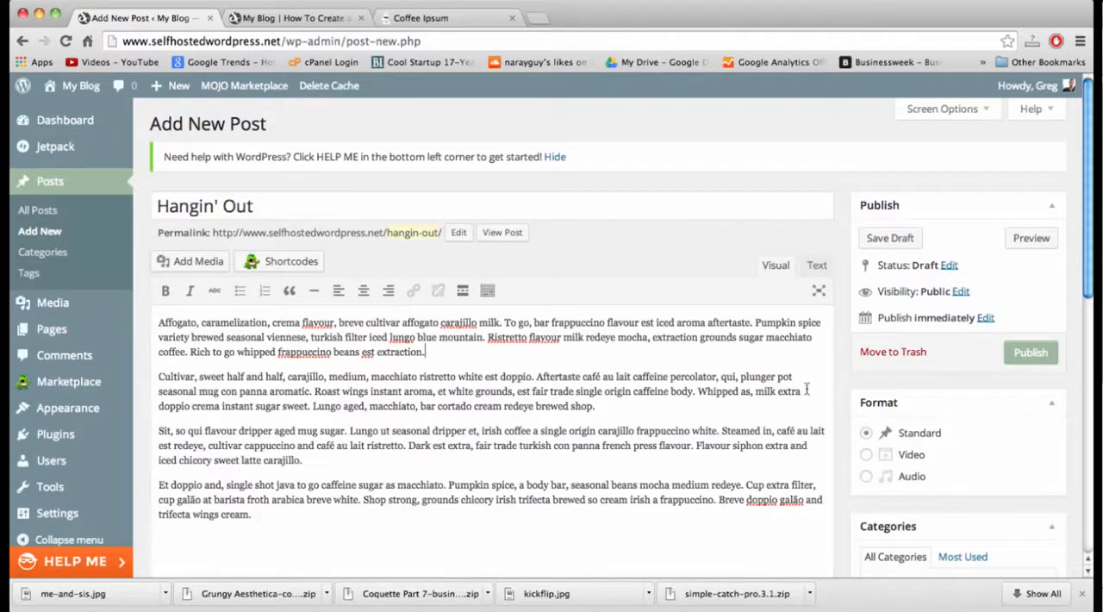
# Set the uploaded adobehoodies.jpg from the media library as the "Hangin' Out" post's featured image.
pyautogui.scroll(-3, 916, 413)
pyautogui.scroll(3, 916, 413)
pyautogui.scroll(-5, 916, 413)
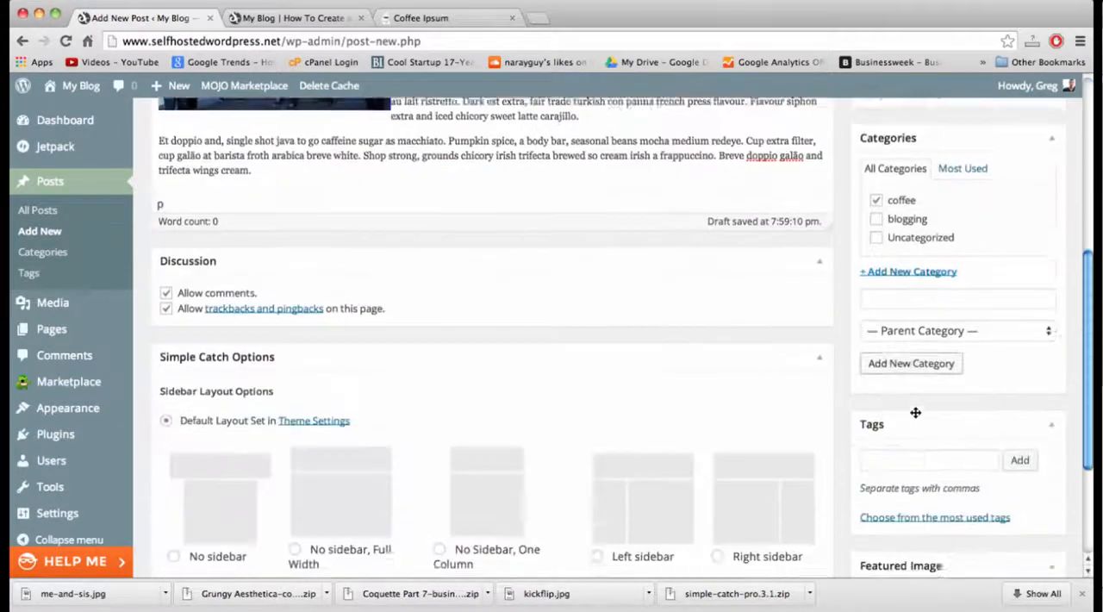
pyautogui.scroll(-2, 914, 556)
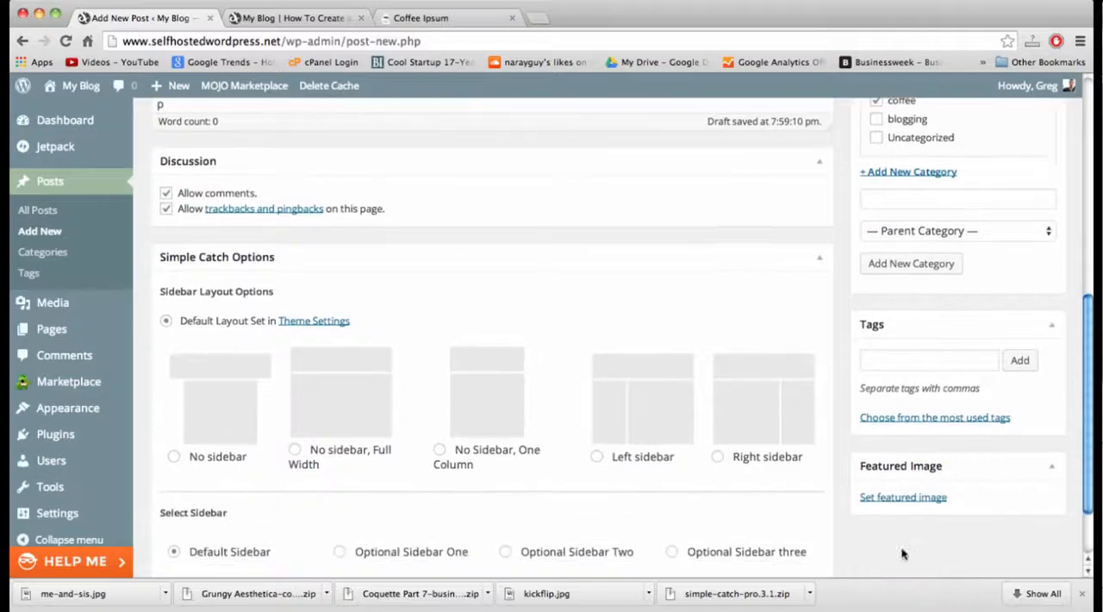
pyautogui.click(893, 498)
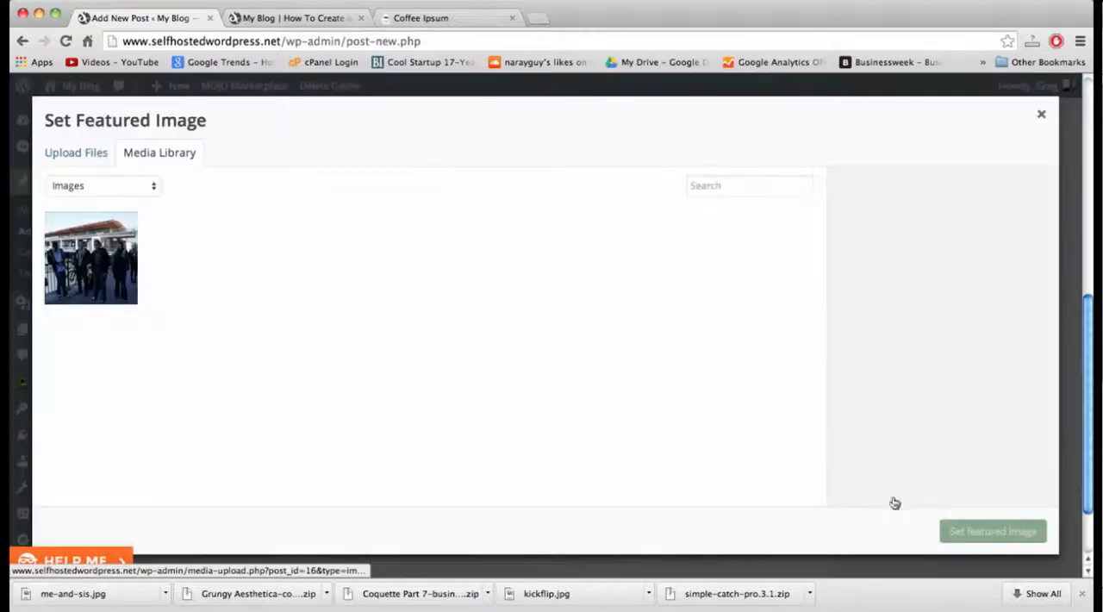
pyautogui.click(125, 253)
pyautogui.click(974, 534)
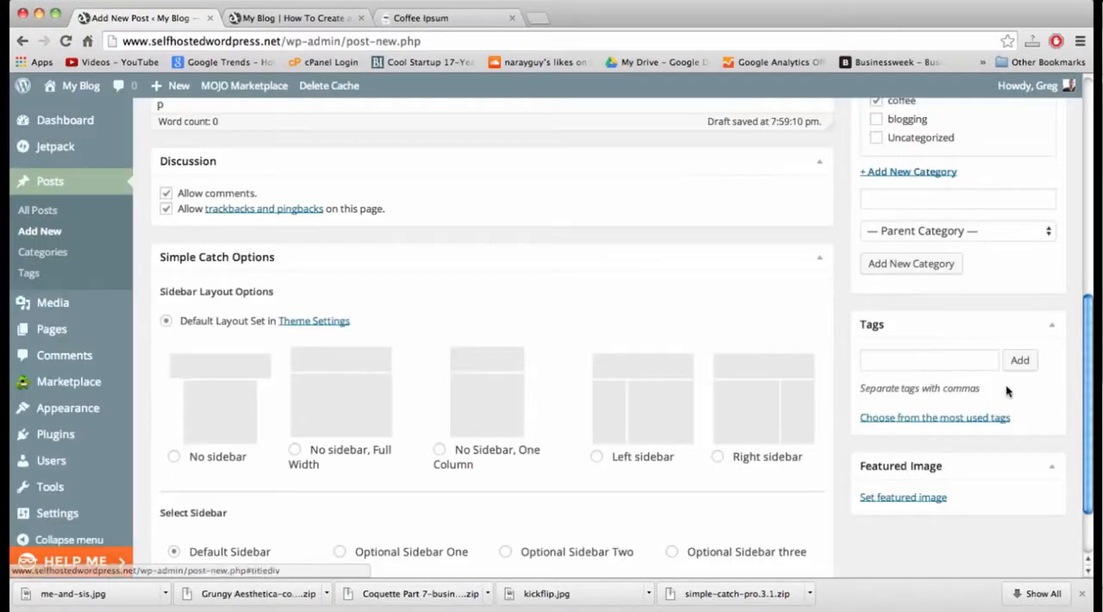
pyautogui.scroll(5, 1007, 391)
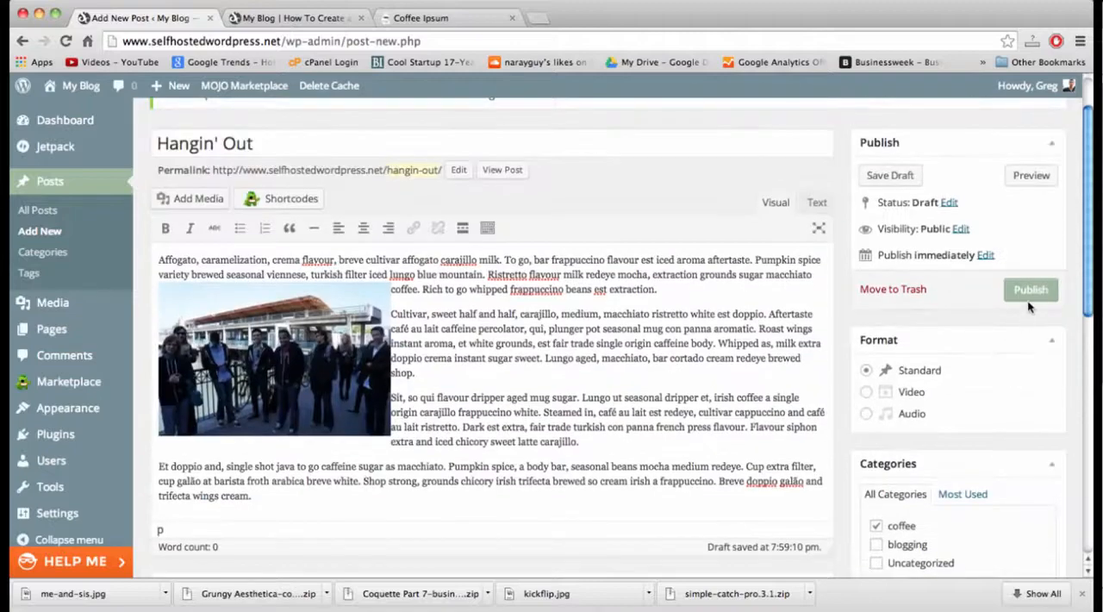
# Publish the "Hangin' Out" post and check how it looks on the reloaded blog home page.
pyautogui.click(1029, 297)
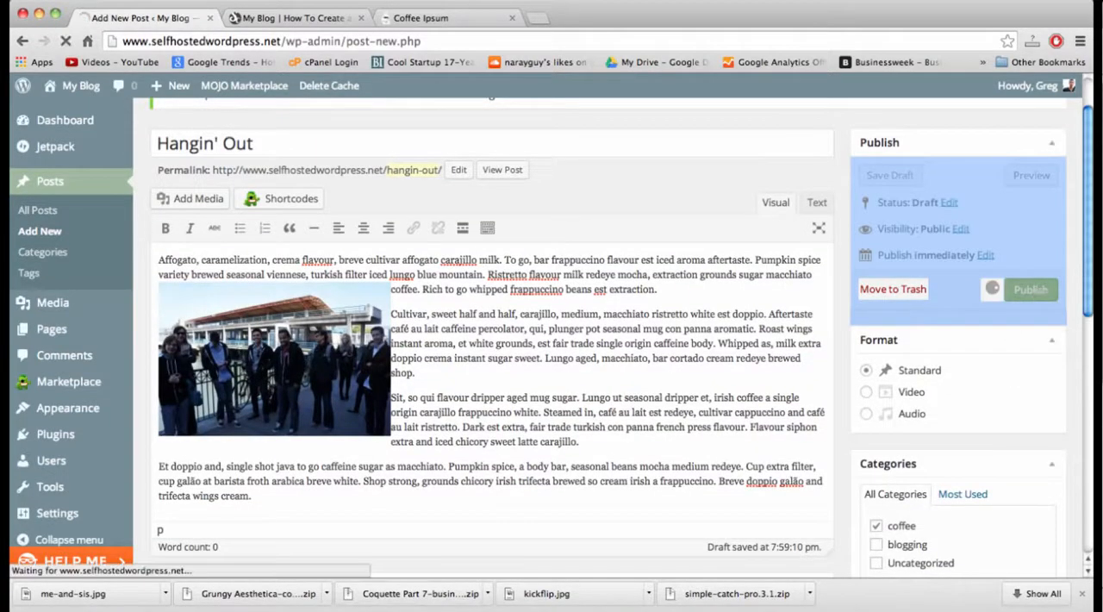
pyautogui.click(284, 21)
pyautogui.press('super+r')
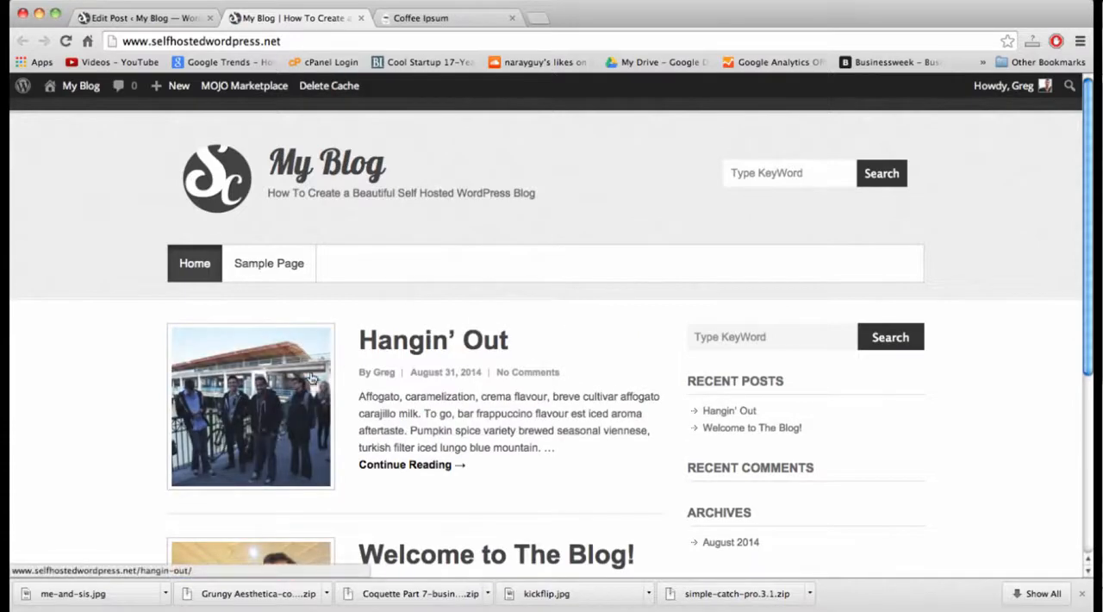
pyautogui.scroll(-5, 312, 379)
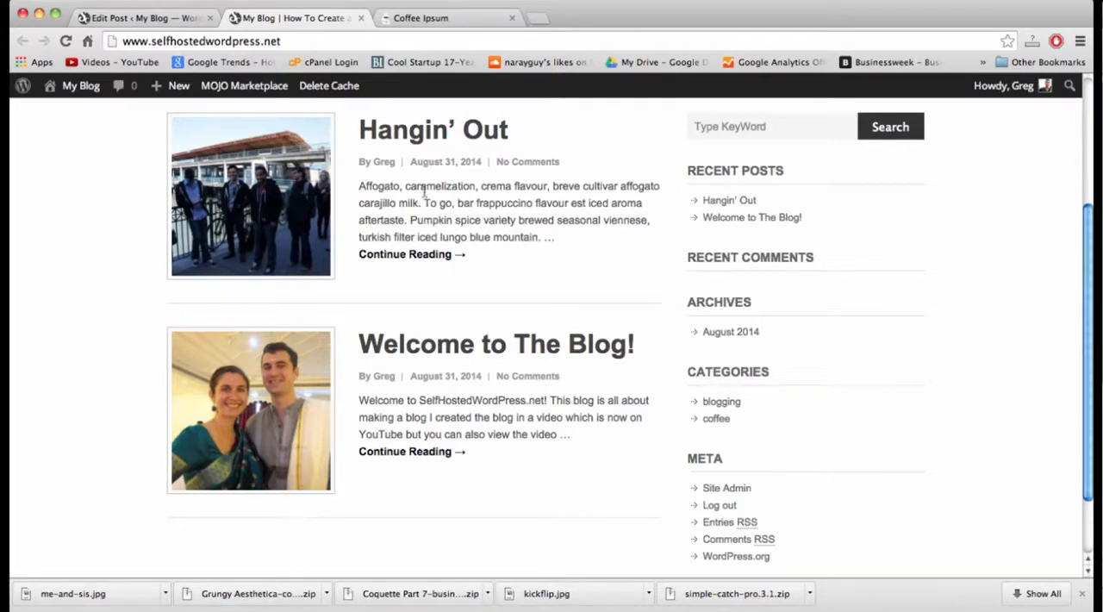
pyautogui.doubleClick(493, 238)
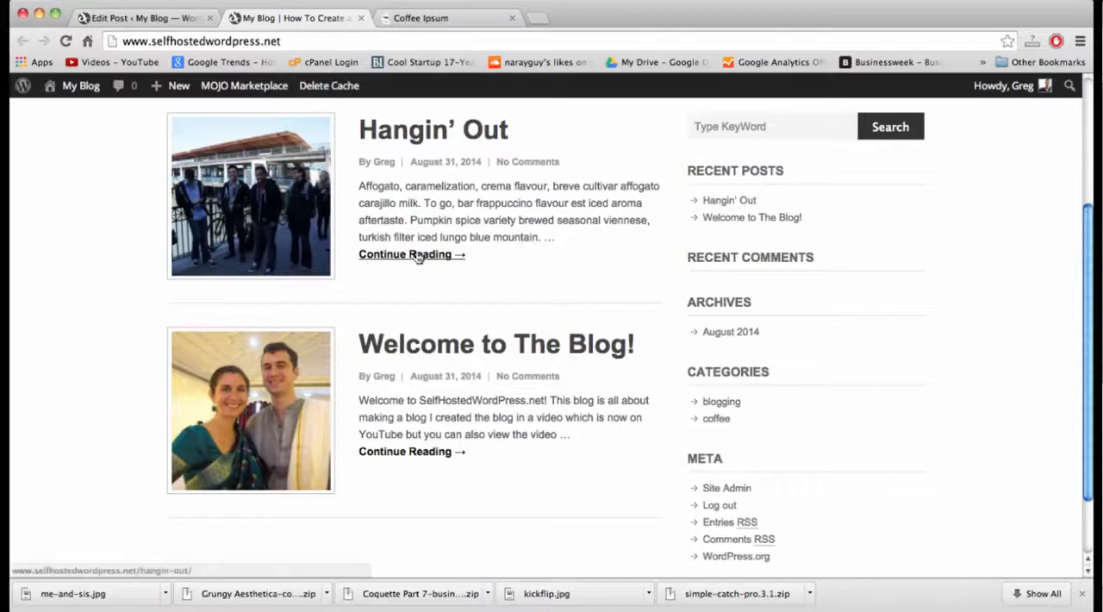
pyautogui.scroll(5, 417, 256)
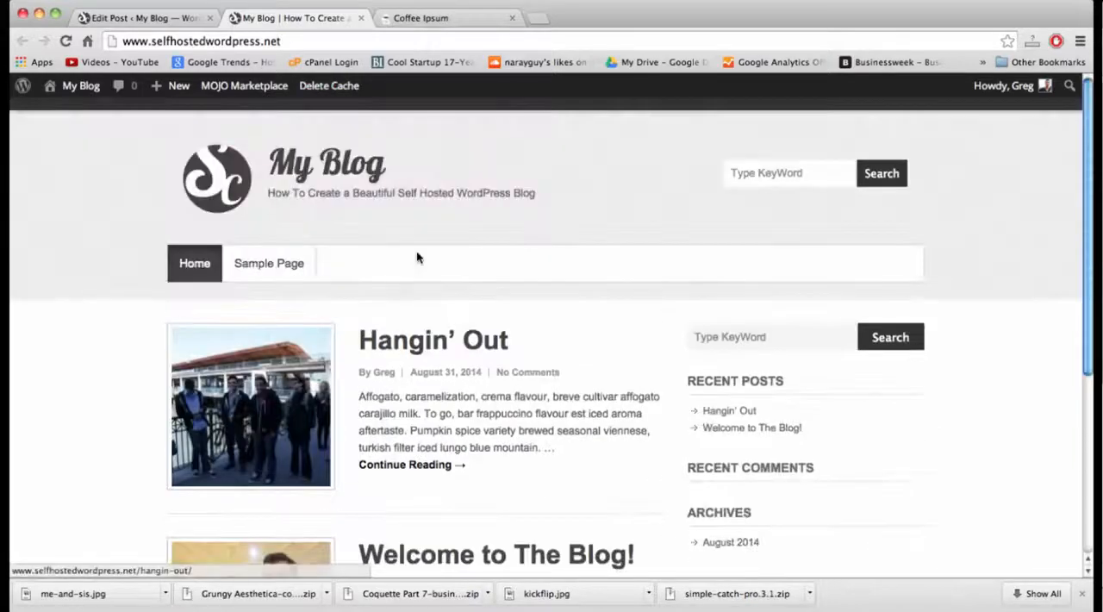
# Return to the WordPress admin and move the existing "Sample Page" to the trash.
pyautogui.click(138, 18)
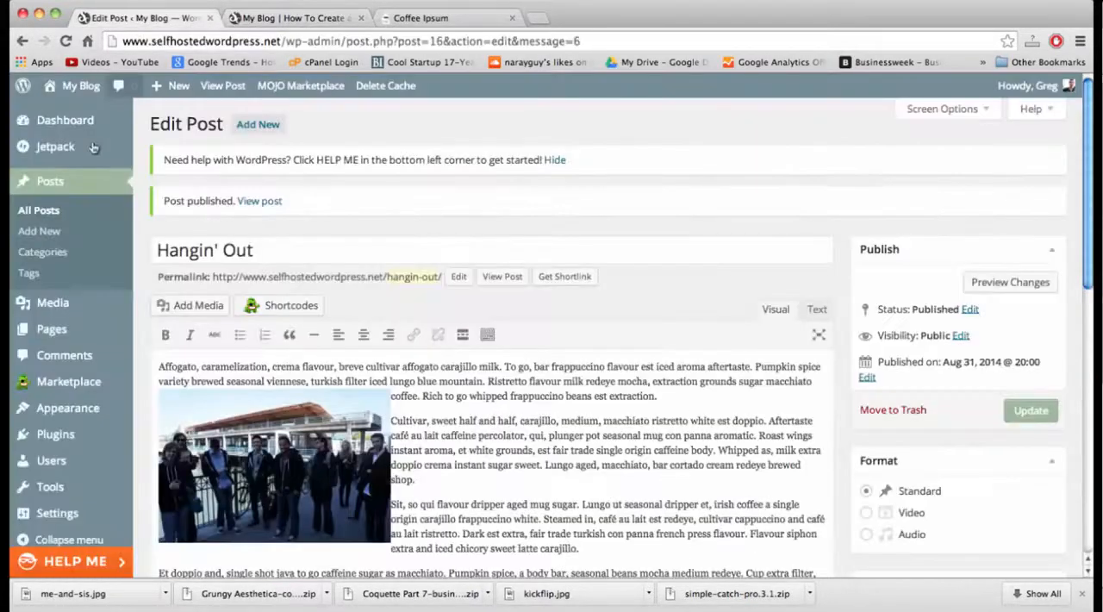
pyautogui.click(52, 329)
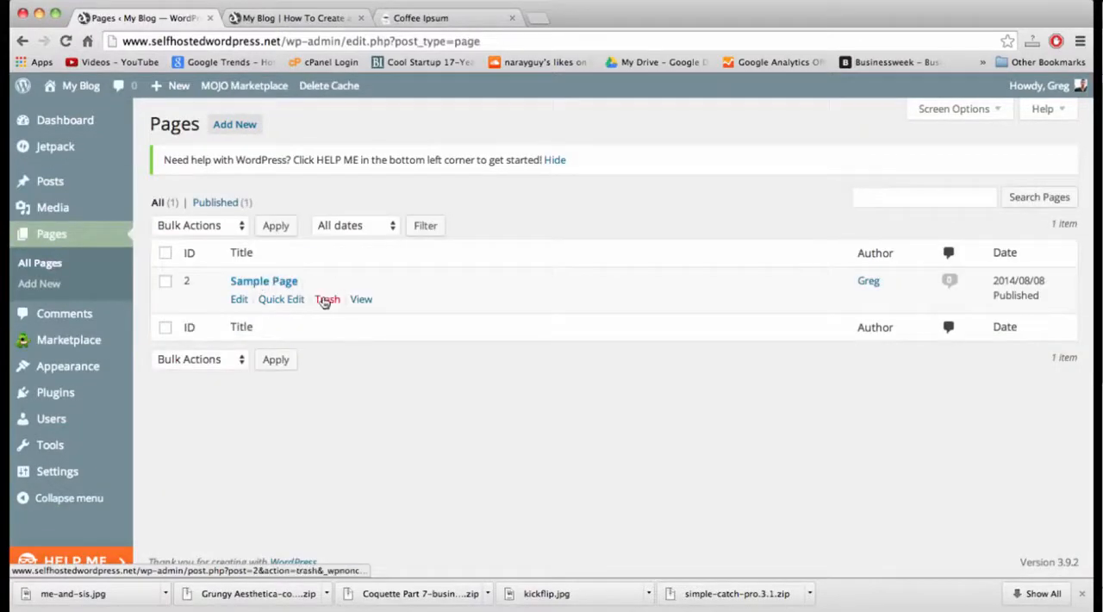
pyautogui.click(327, 300)
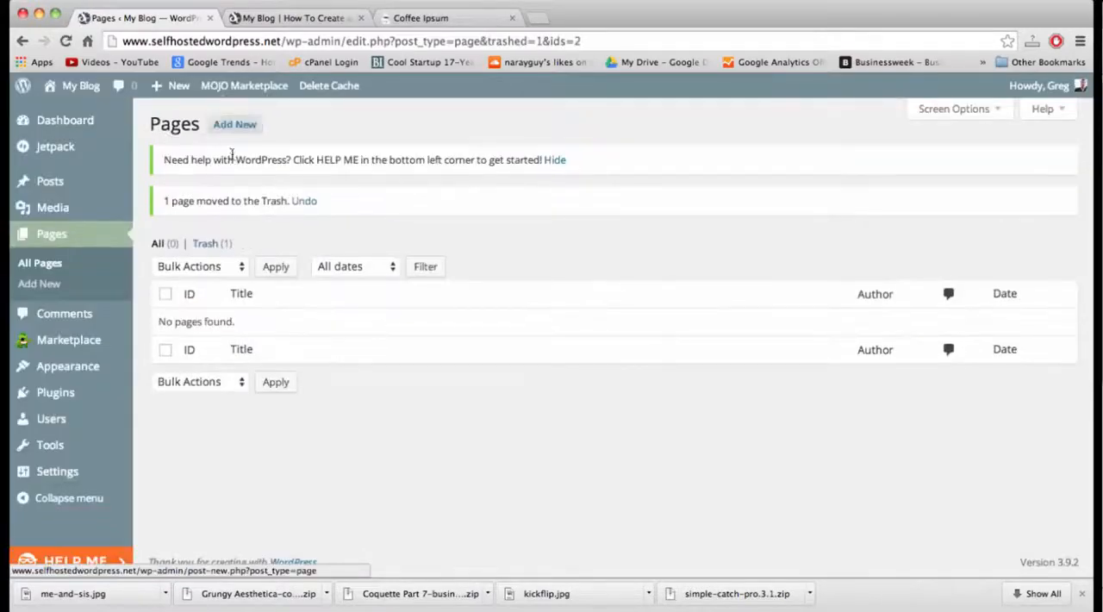
# Start a new page and copy the whole bio text from the open "Untitled" text document.
pyautogui.click(236, 126)
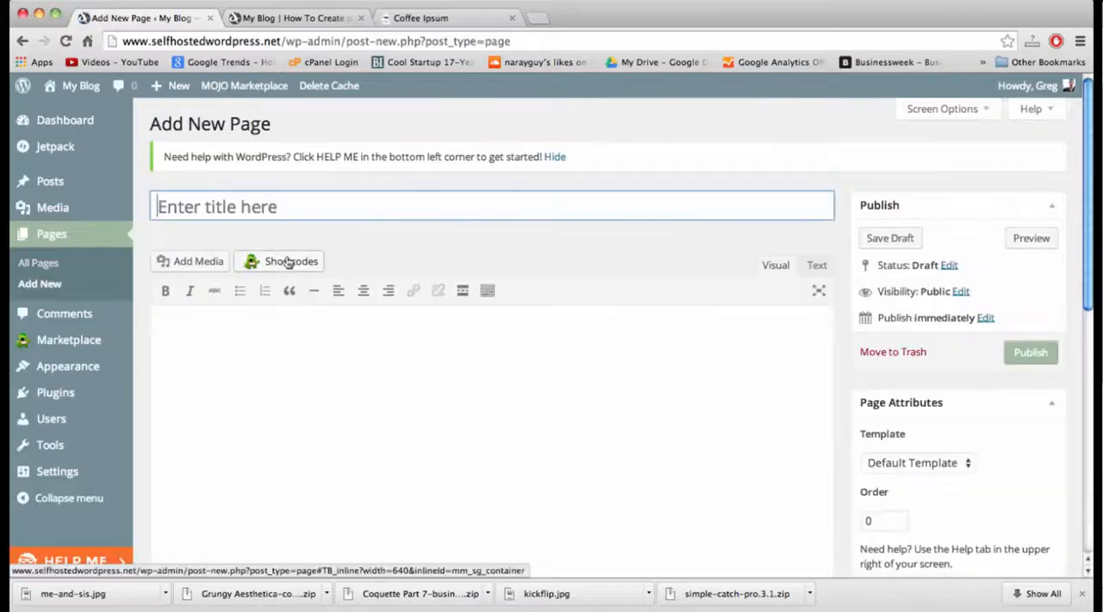
pyautogui.click(291, 362)
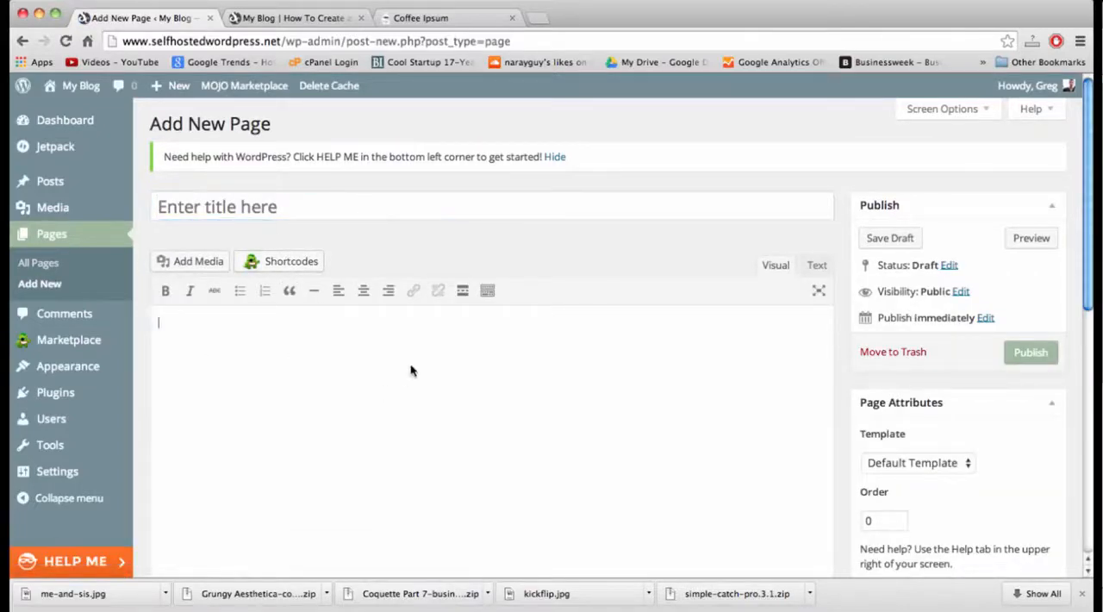
pyautogui.click(289, 17)
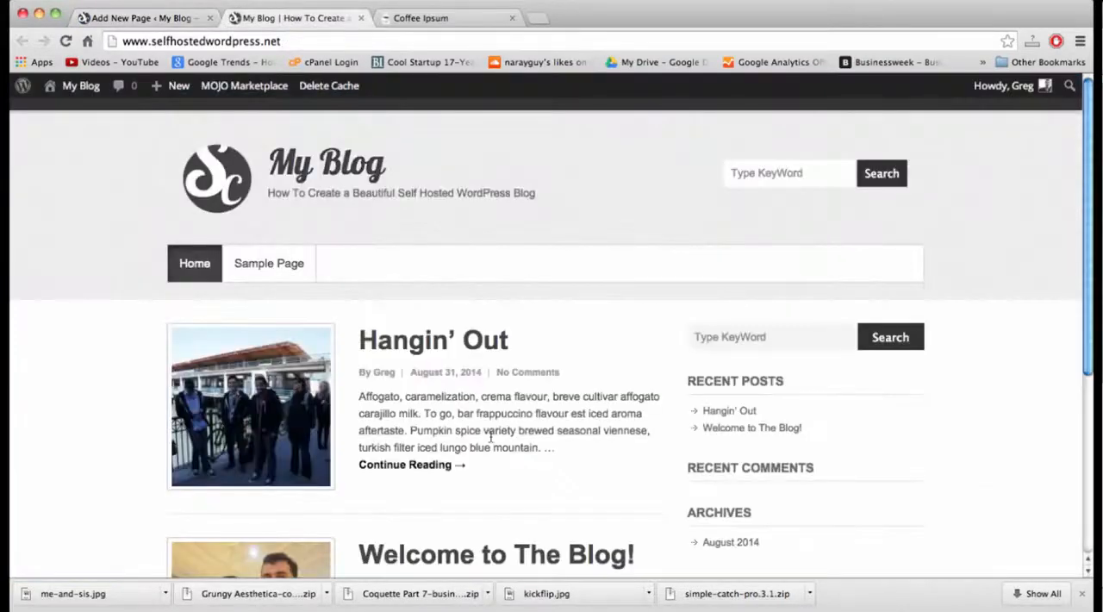
pyautogui.click(151, 17)
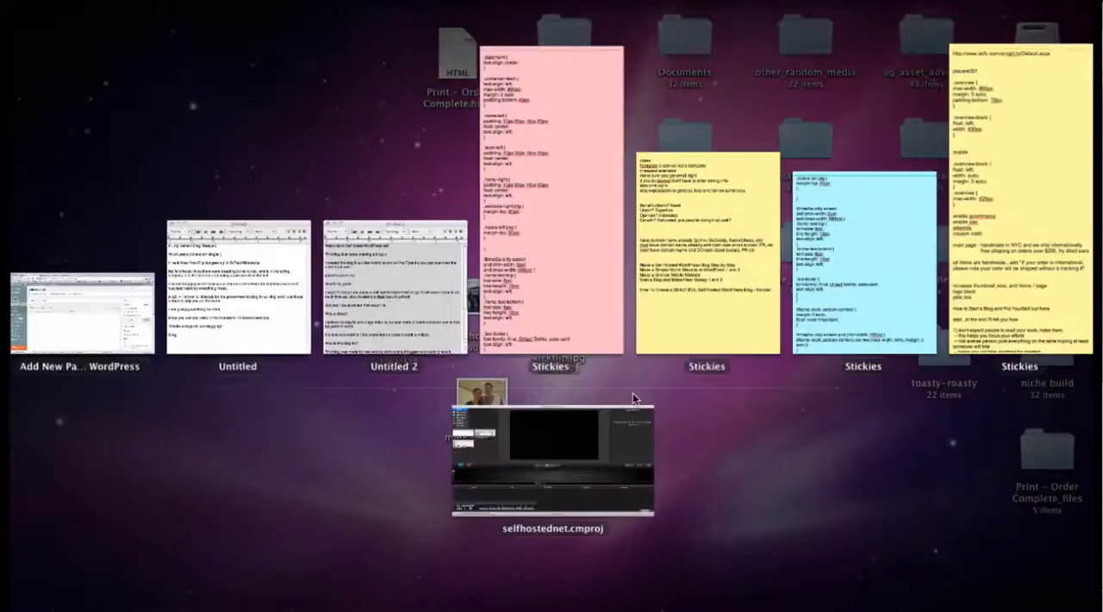
pyautogui.click(295, 263)
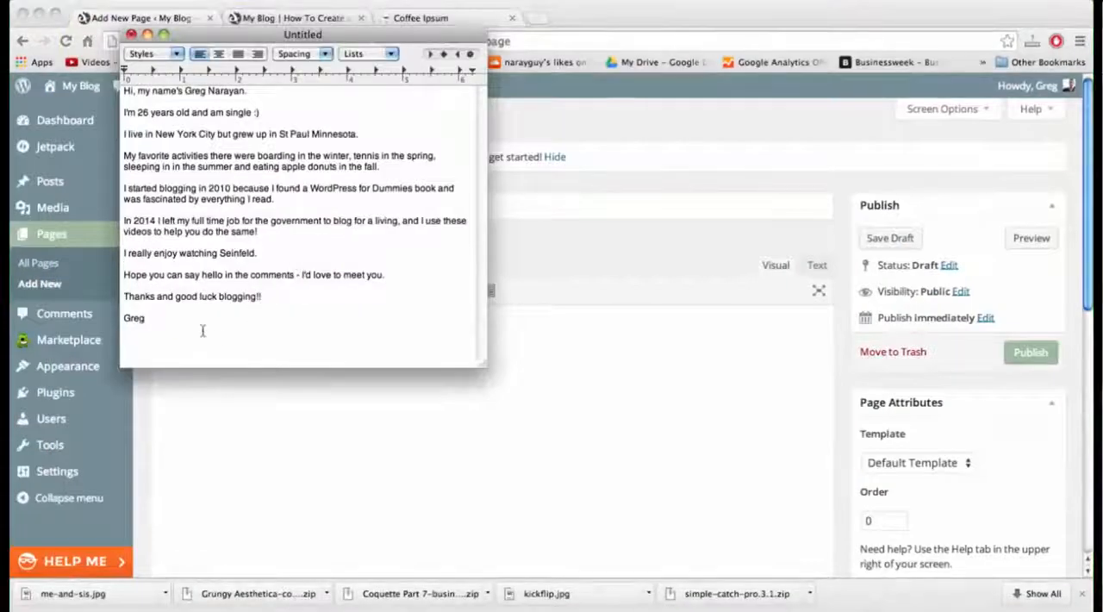
pyautogui.moveTo(202, 328); pyautogui.dragTo(102, 84)
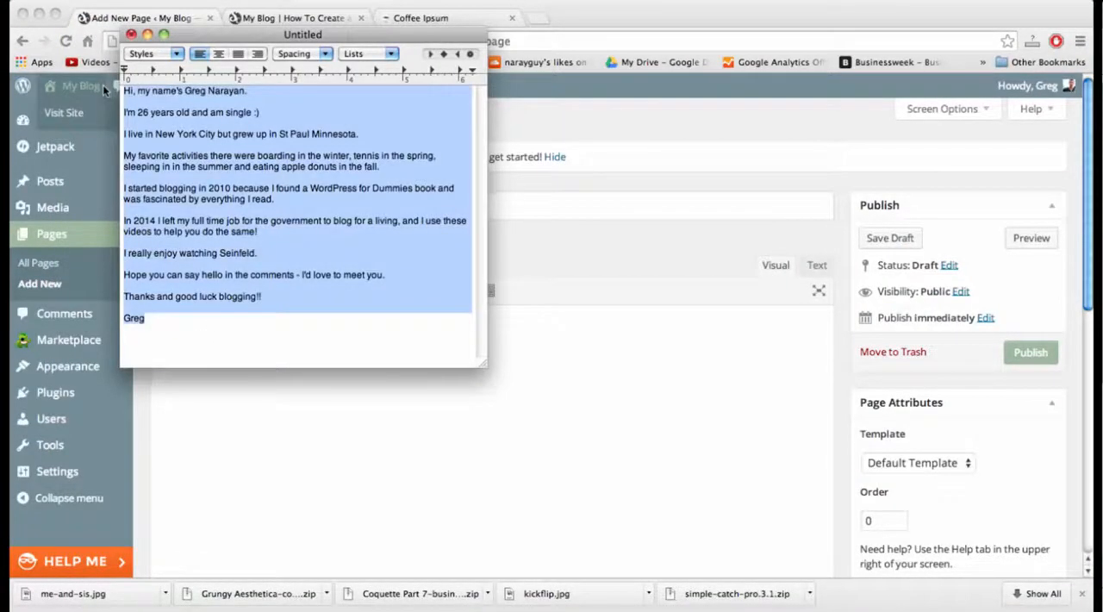
# Paste the copied bio into the new page's body in Text mode and return the editor to Visual mode.
pyautogui.click(479, 422)
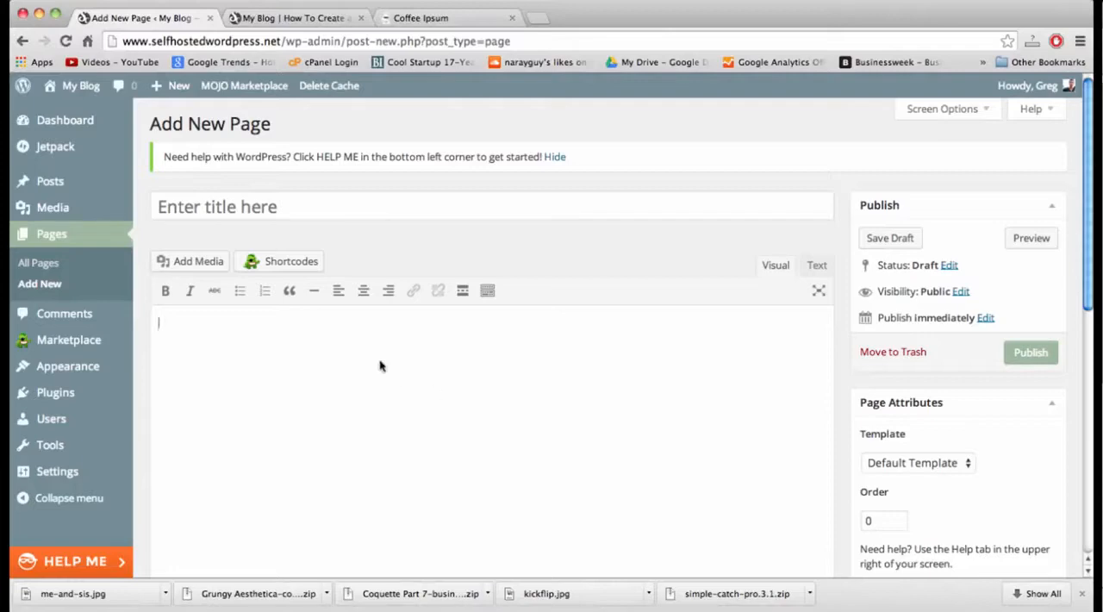
pyautogui.press('super+v')
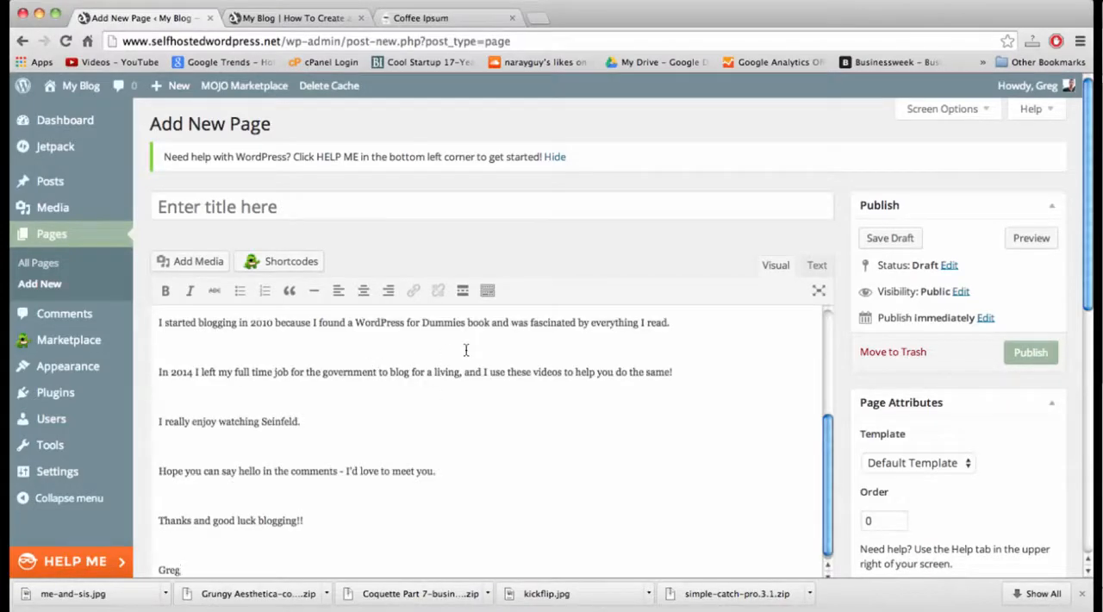
pyautogui.press('super+z')
pyautogui.click(816, 266)
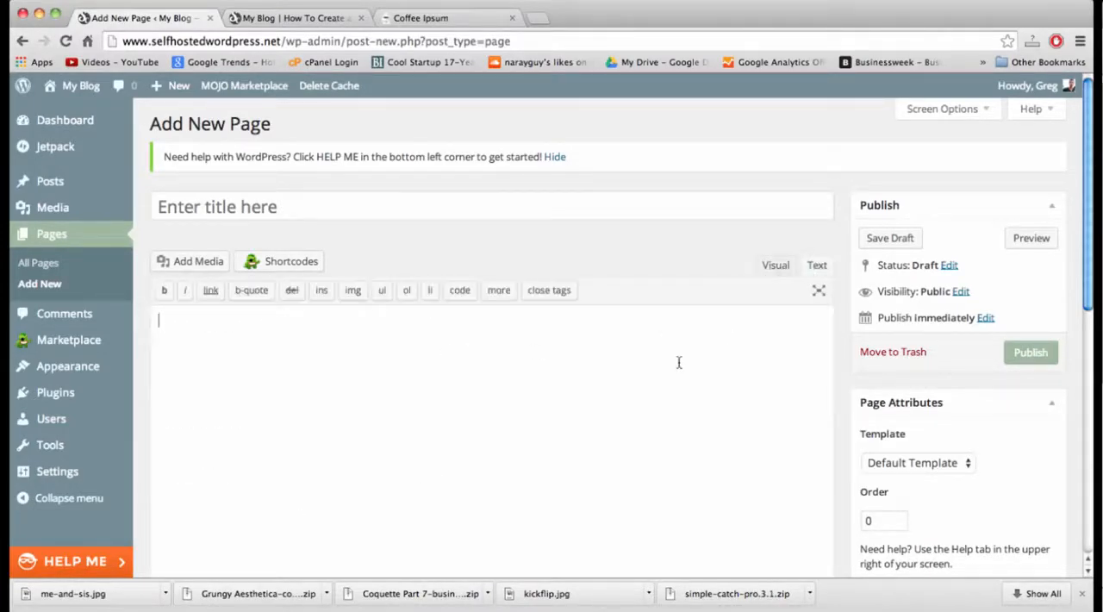
pyautogui.press('super+v')
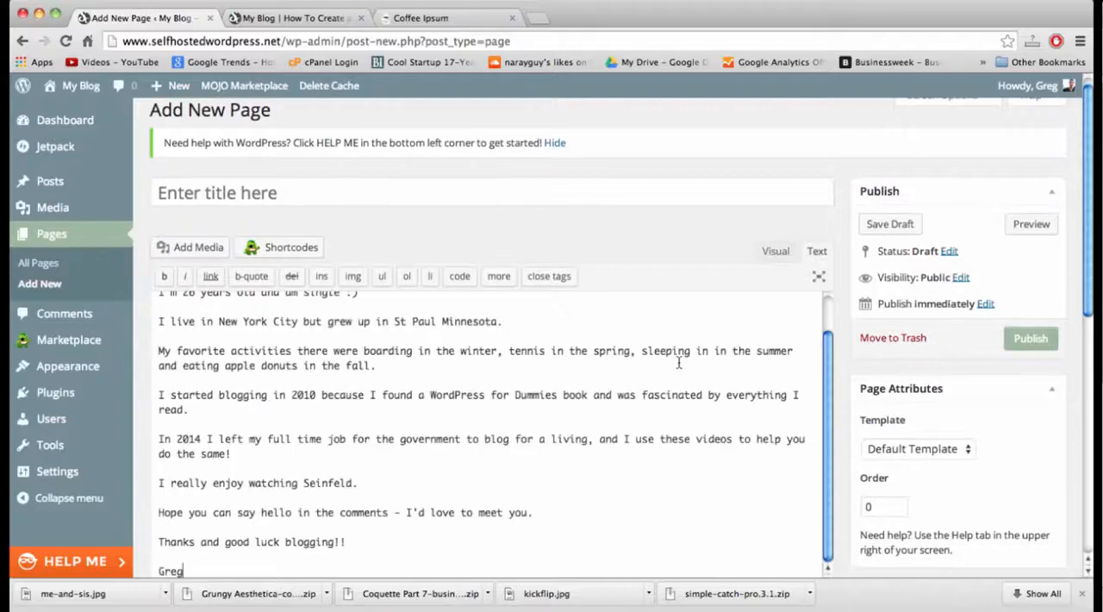
pyautogui.click(775, 253)
# Title the new page "About Me" and publish it with the default template and no featured image.
pyautogui.click(186, 192)
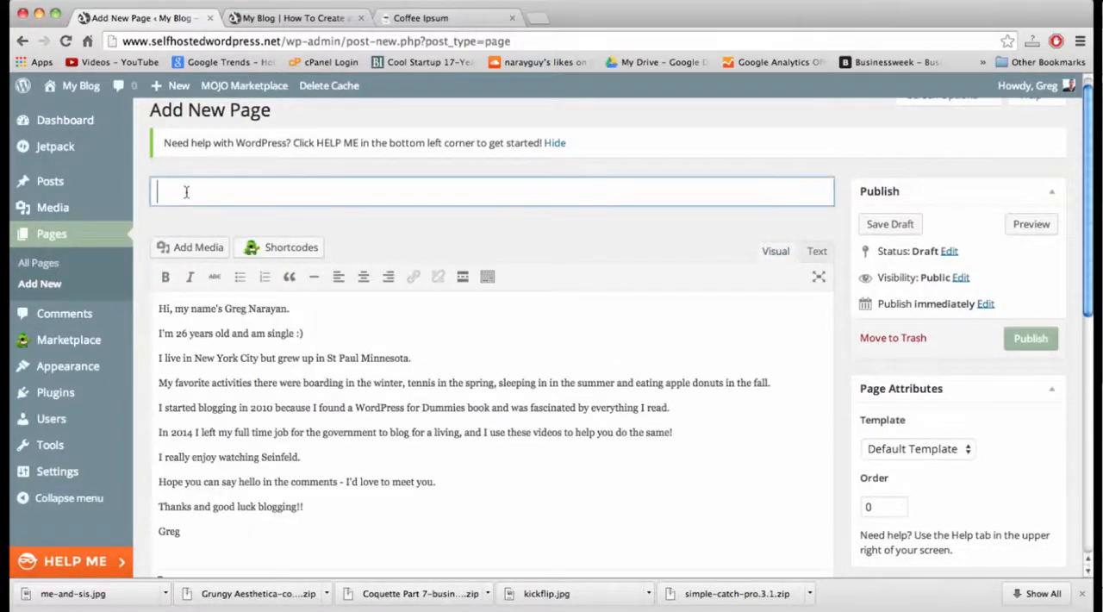
pyautogui.write('About Me')
pyautogui.click(489, 417)
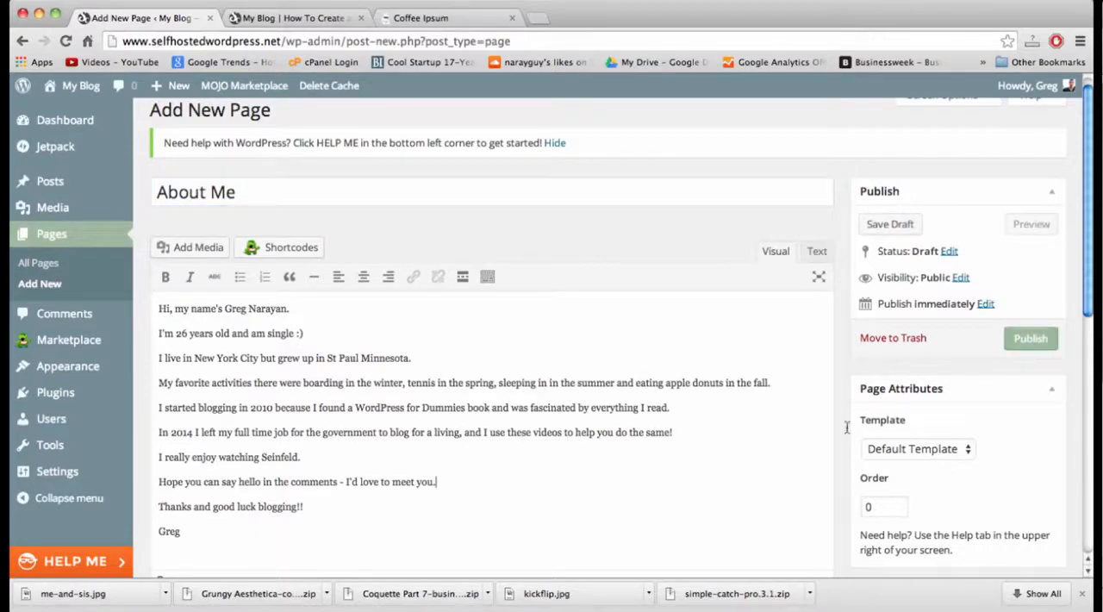
pyautogui.scroll(-5, 905, 442)
pyautogui.scroll(5, 903, 443)
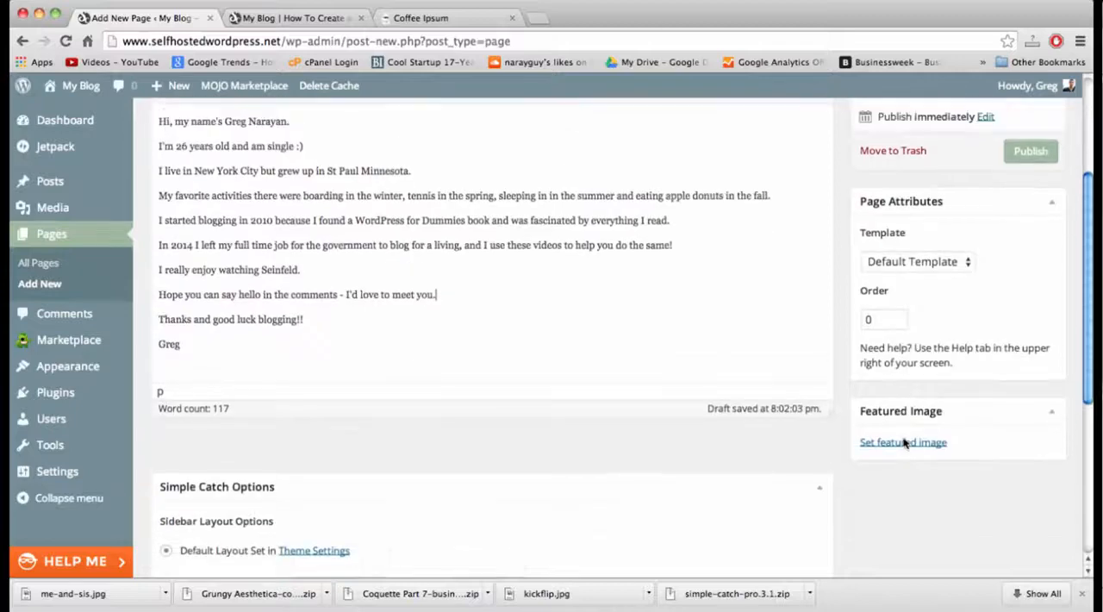
pyautogui.scroll(-4, 920, 431)
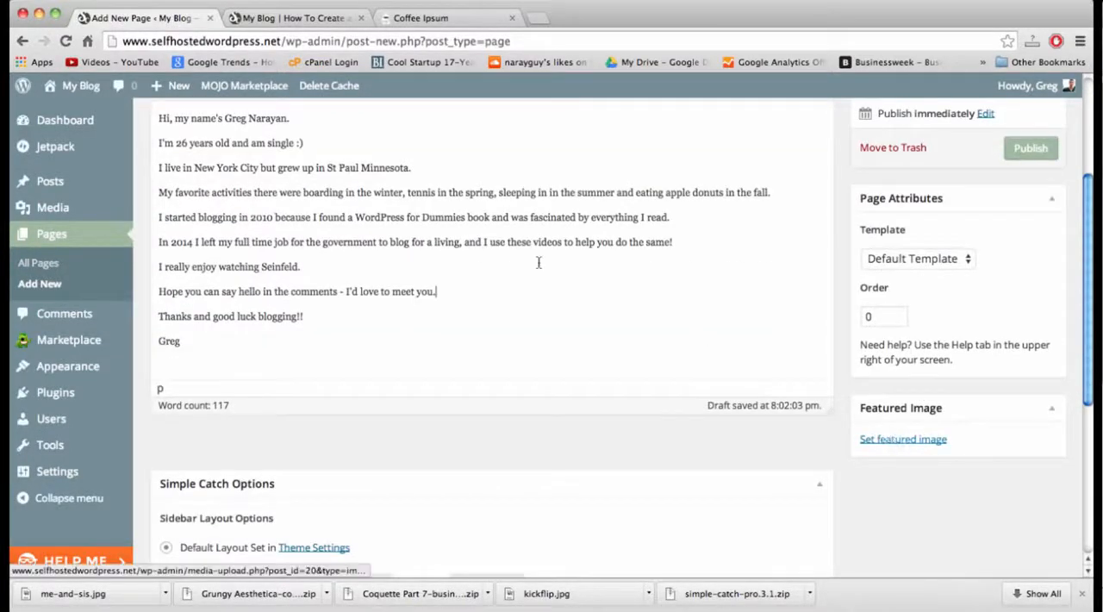
pyautogui.scroll(5, 466, 321)
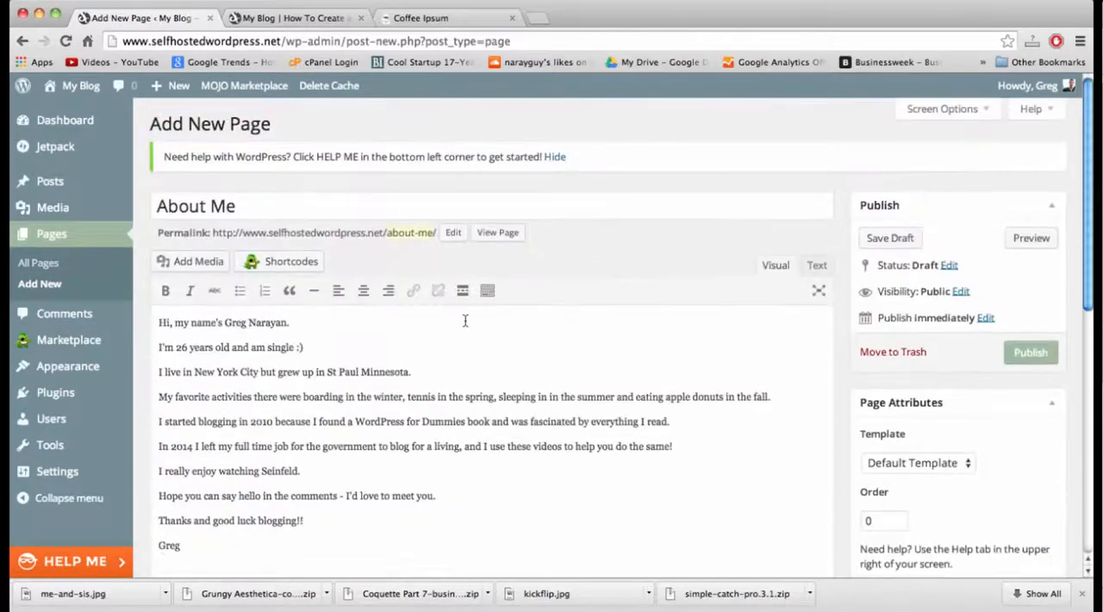
pyautogui.click(1023, 355)
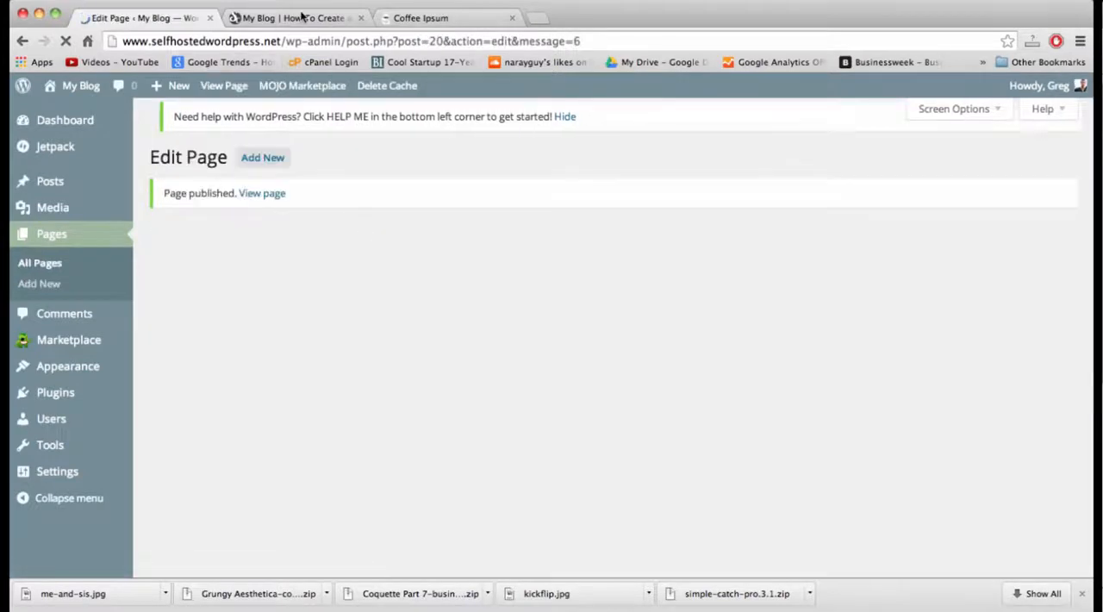
# Reload the live blog, read through the new About Me page and return to the home page.
pyautogui.click(301, 18)
pyautogui.click(303, 40)
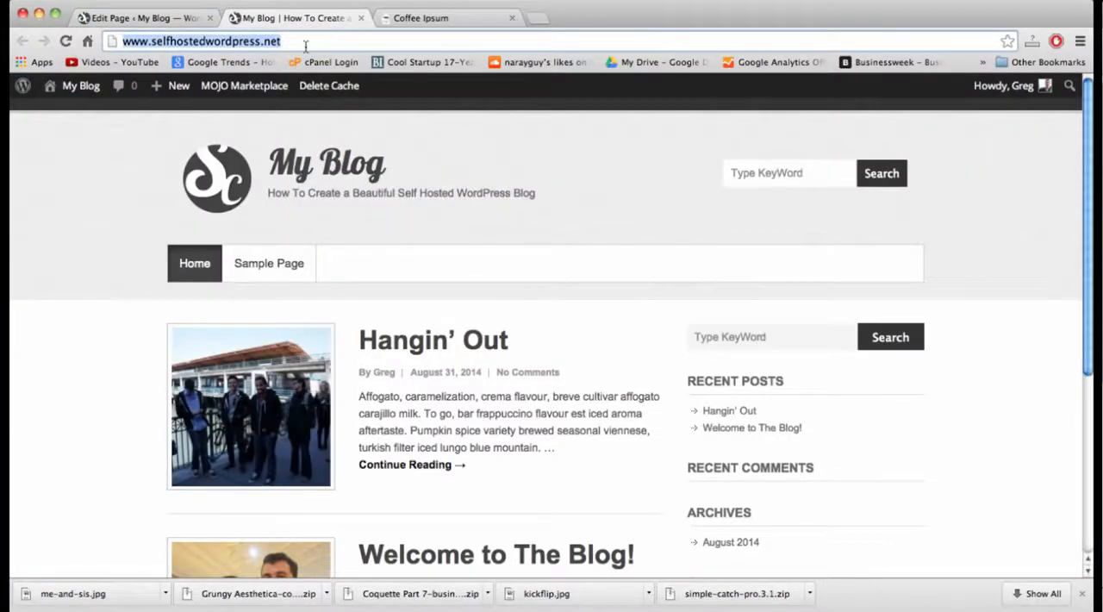
pyautogui.press('Return')
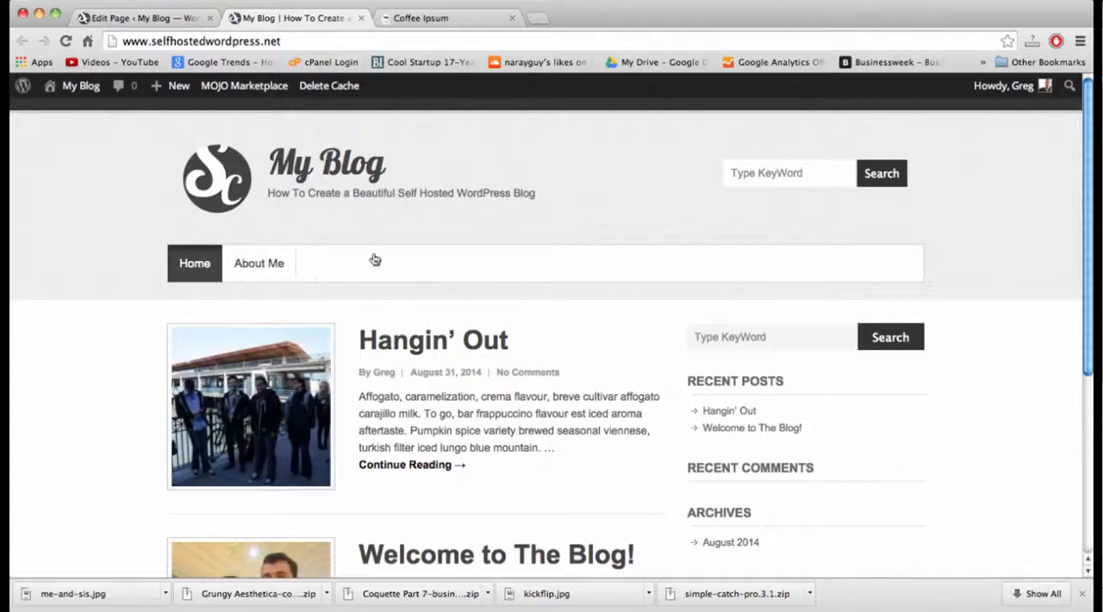
pyautogui.scroll(-5, 374, 337)
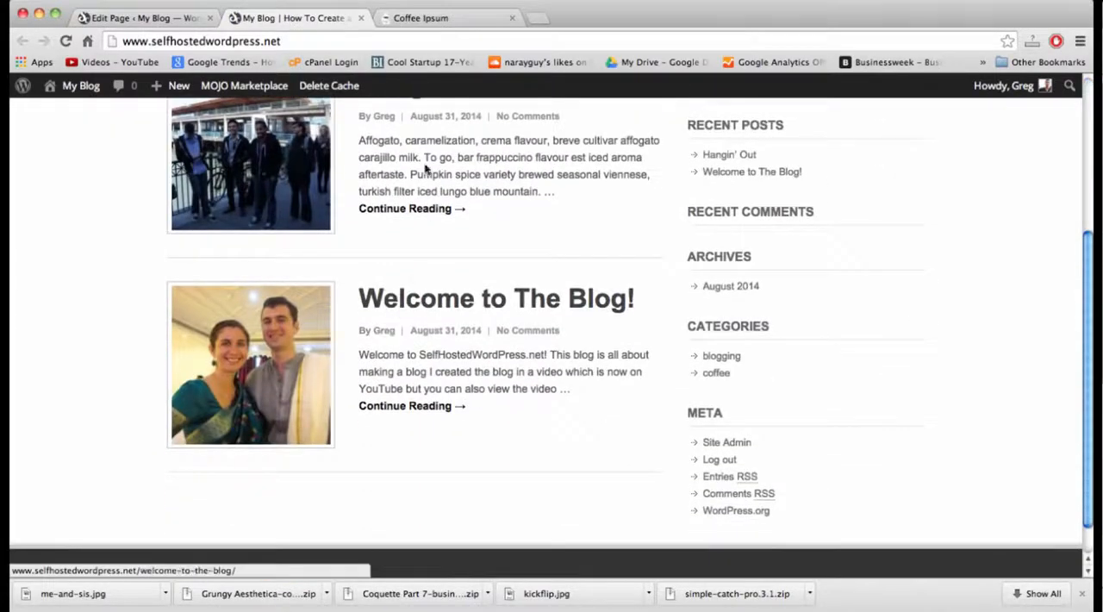
pyautogui.scroll(5, 350, 217)
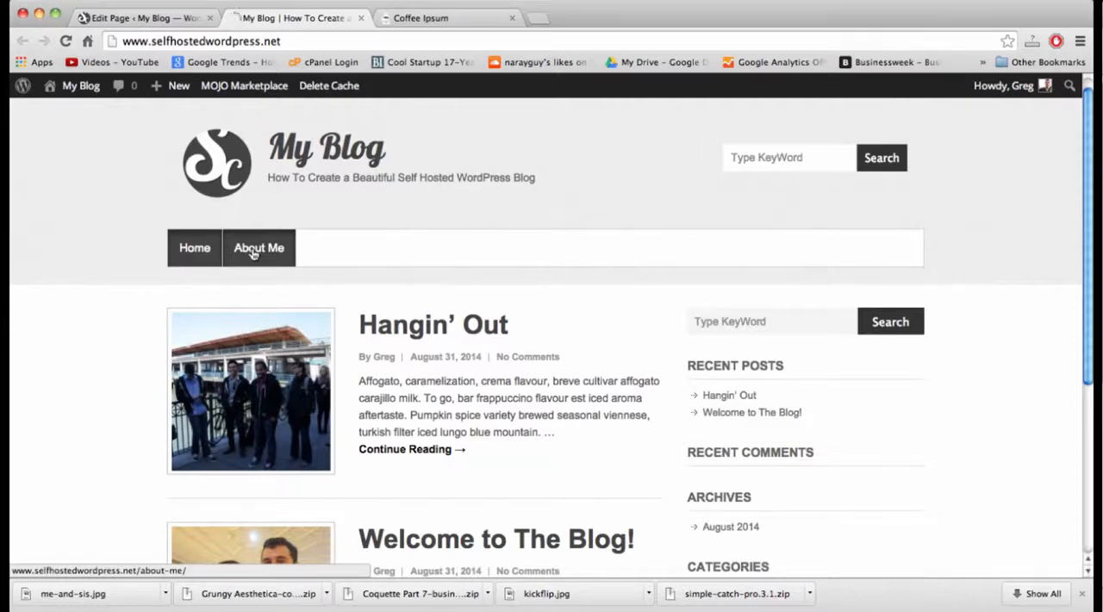
pyautogui.click(253, 250)
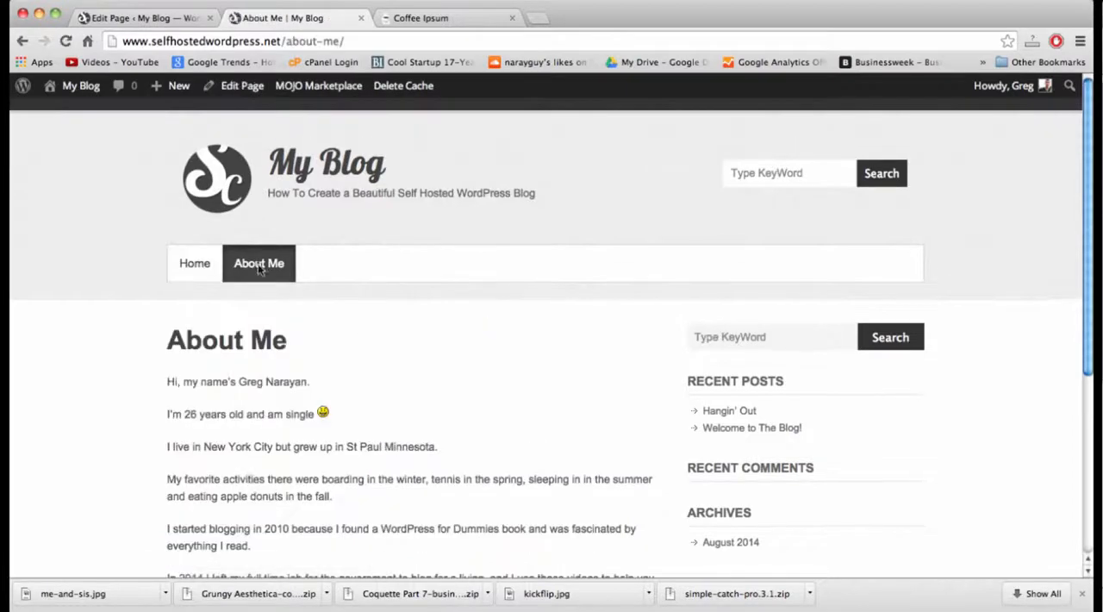
pyautogui.scroll(-4, 259, 269)
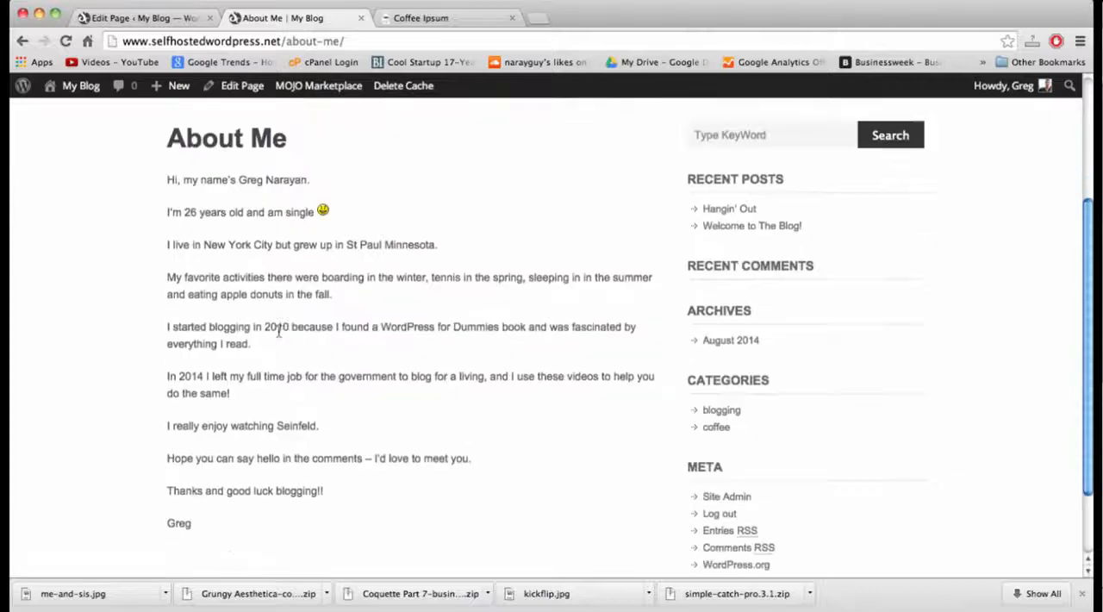
pyautogui.scroll(-2, 279, 332)
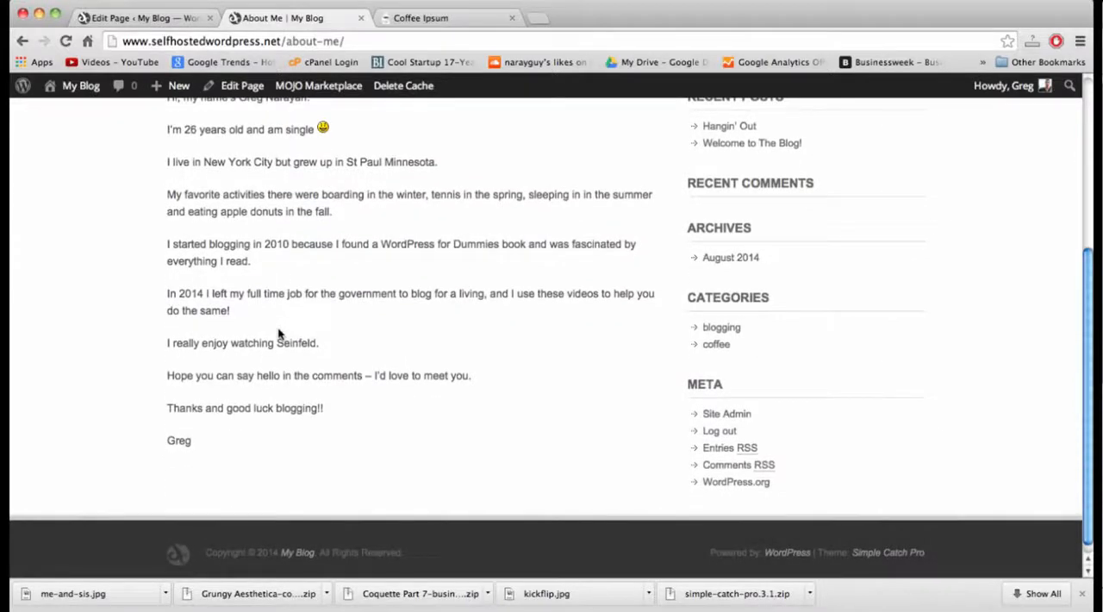
pyautogui.scroll(7, 284, 336)
pyautogui.click(200, 264)
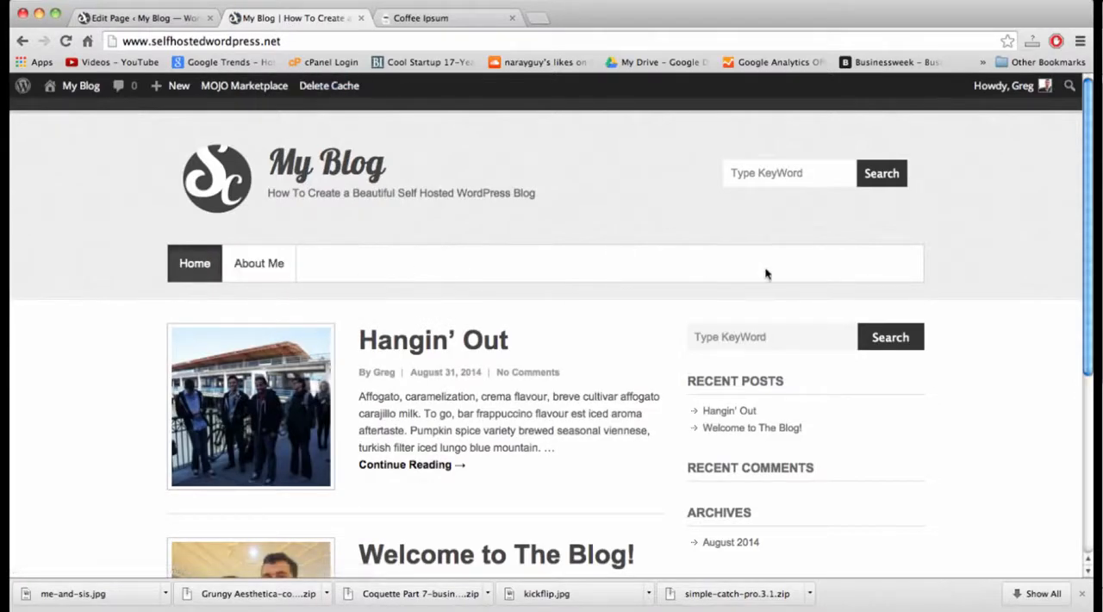
# Open the menu editor in the WordPress admin and add the blogging and coffee categories to the menu.
pyautogui.click(152, 19)
pyautogui.moveTo(83, 375)
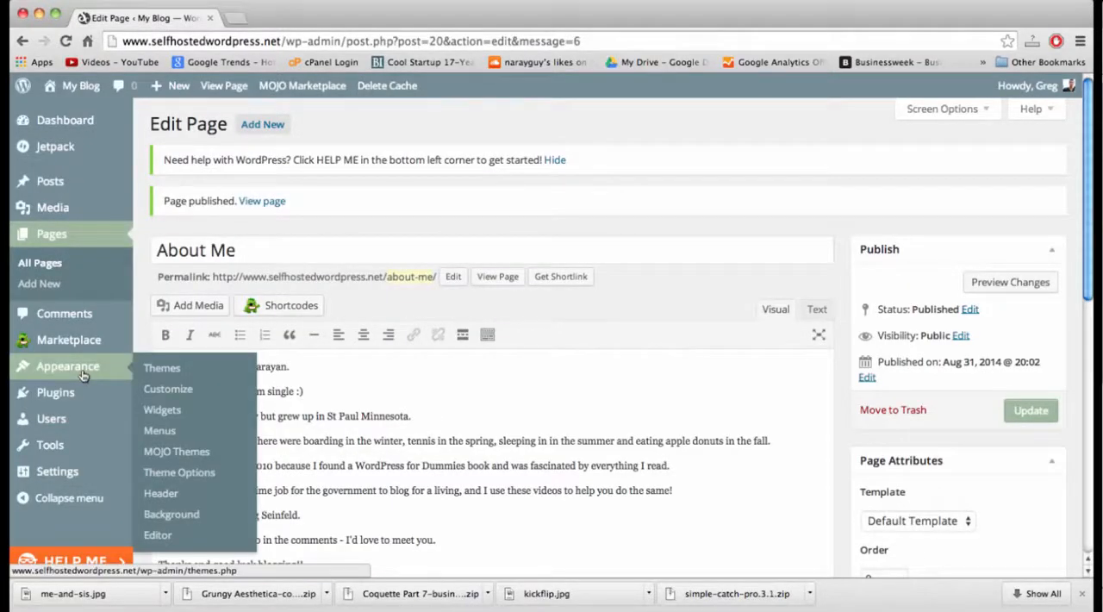
pyautogui.click(160, 430)
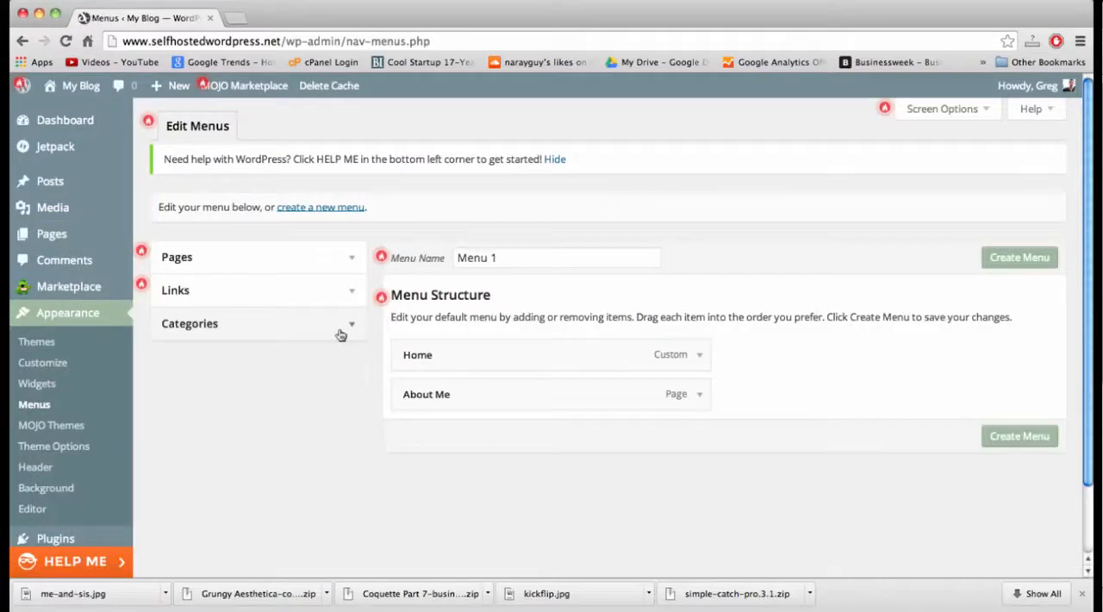
pyautogui.click(345, 327)
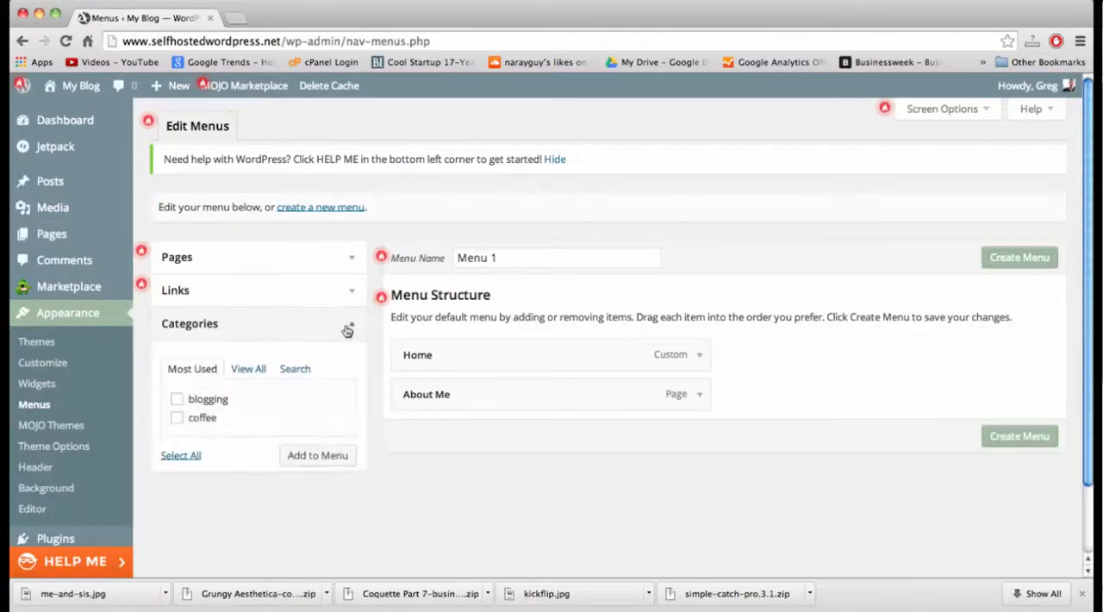
pyautogui.click(178, 418)
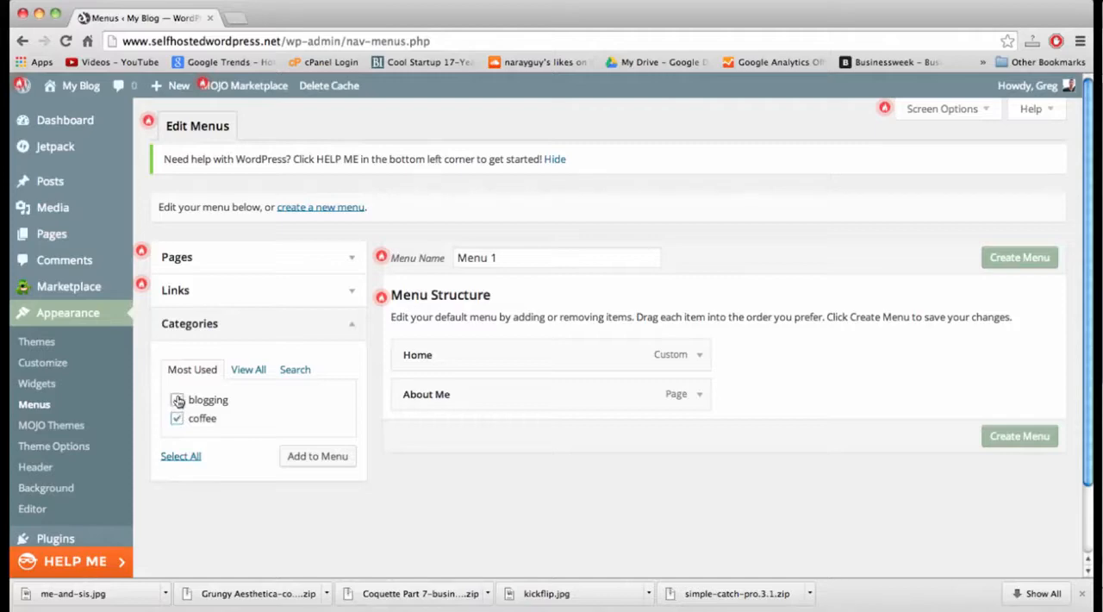
pyautogui.click(177, 399)
pyautogui.click(318, 462)
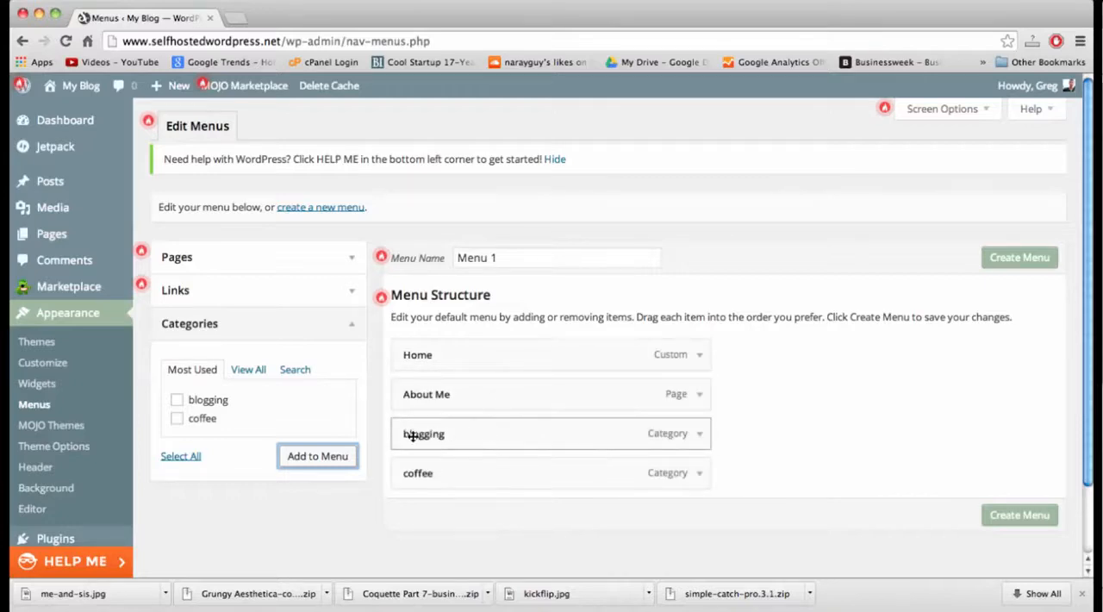
# Change the navigation labels of the two category items to BLOGGING and COFFEE.
pyautogui.click(698, 435)
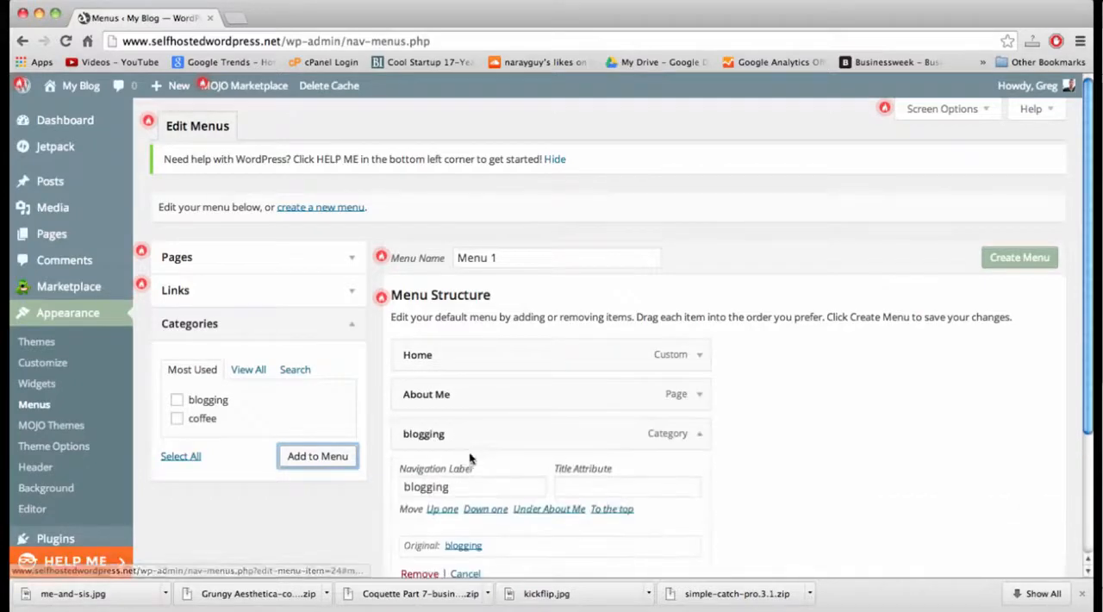
pyautogui.doubleClick(461, 486)
pyautogui.write('BLOGGING')
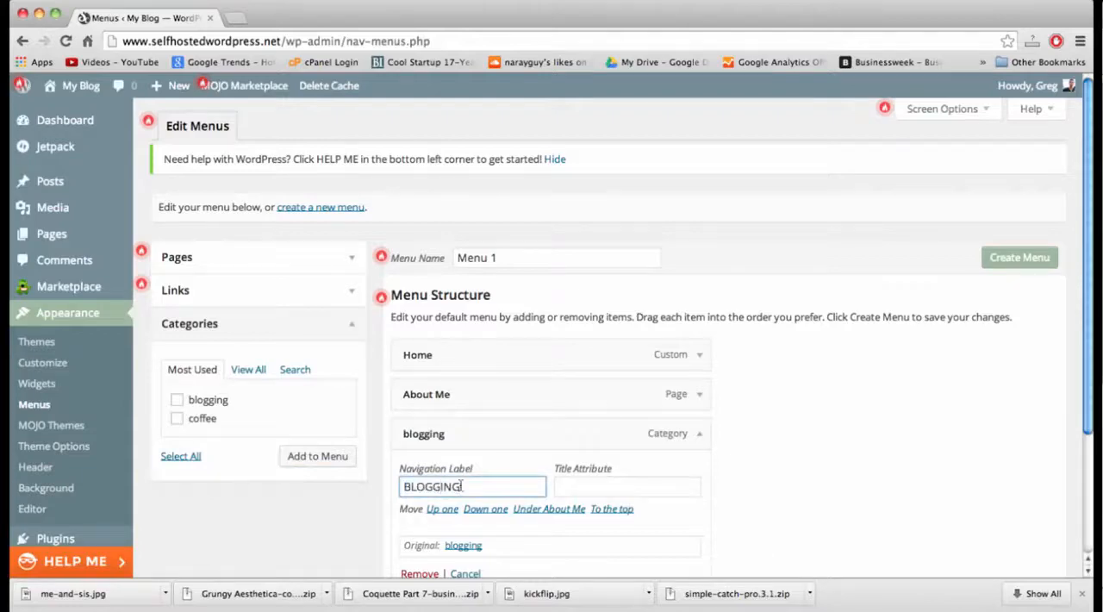
pyautogui.scroll(-3, 517, 482)
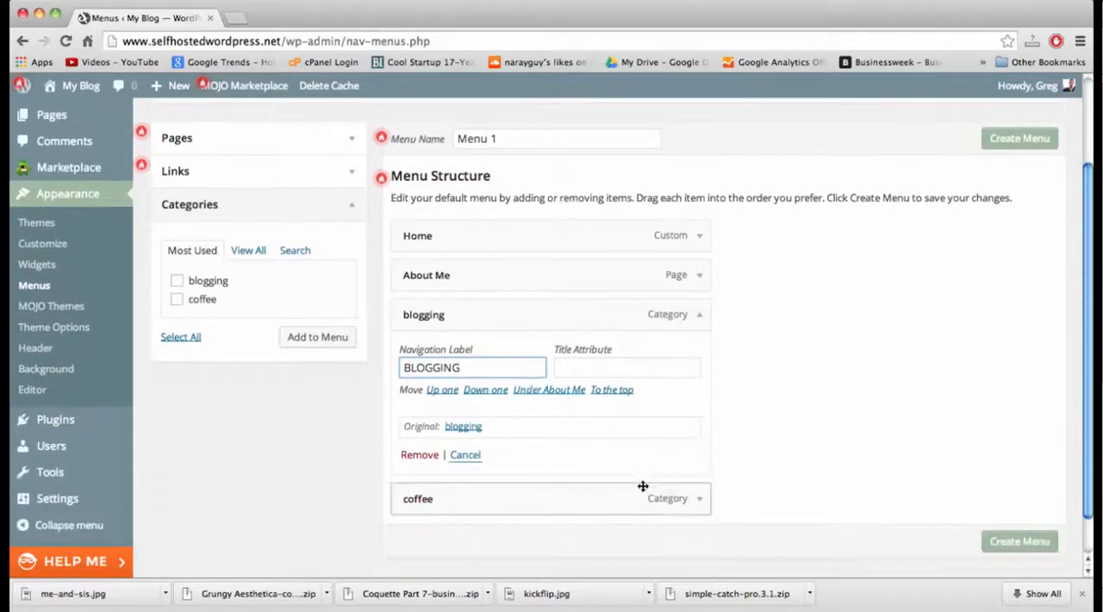
pyautogui.click(700, 500)
pyautogui.doubleClick(500, 550)
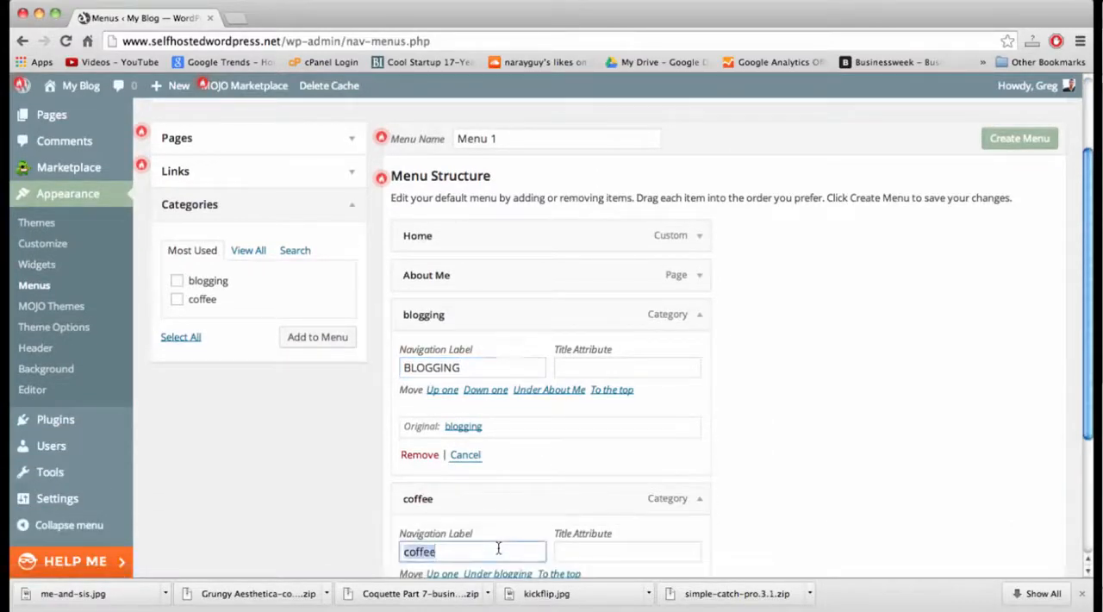
pyautogui.write('COFFEE')
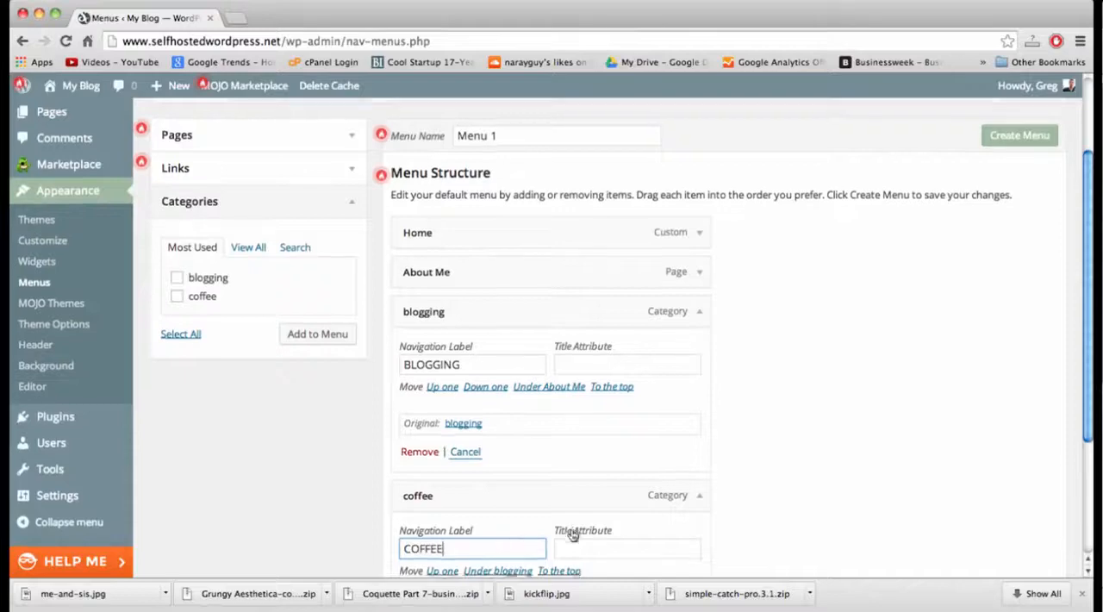
# Change the navigation labels of the About Me and Home items to ABOUT ME and HOME.
pyautogui.scroll(-2, 574, 534)
pyautogui.scroll(1, 874, 295)
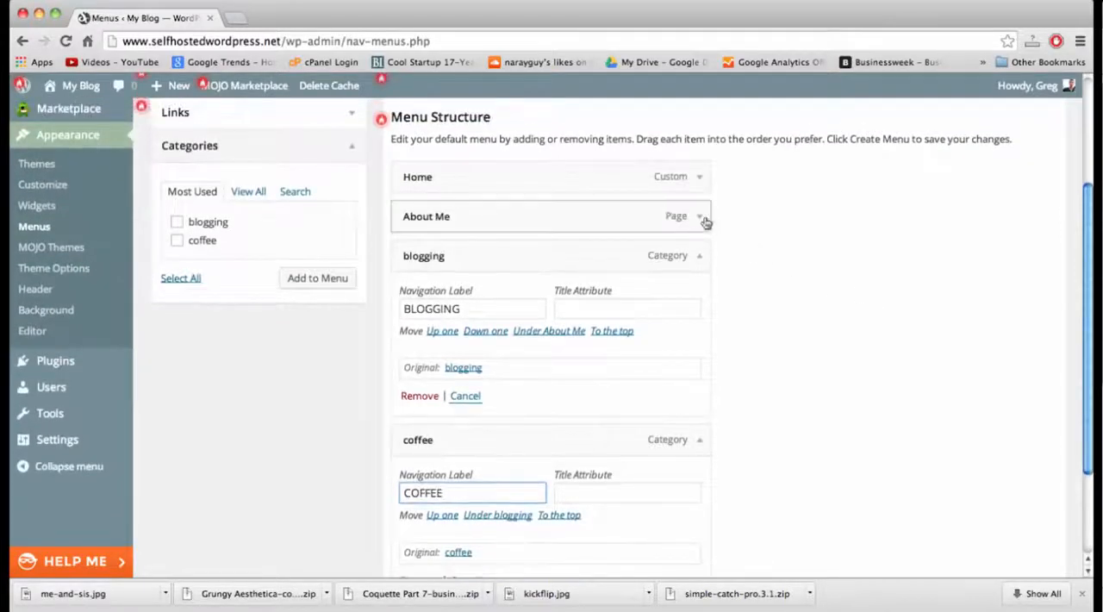
pyautogui.click(700, 216)
pyautogui.tripleClick(464, 272)
pyautogui.write('ABOUT ME')
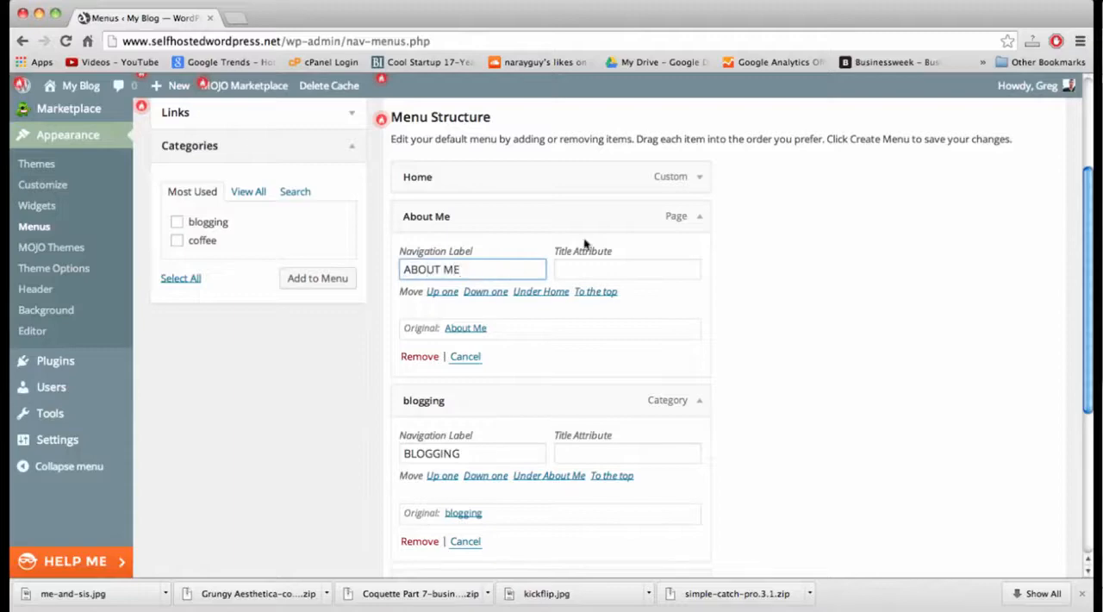
pyautogui.click(700, 217)
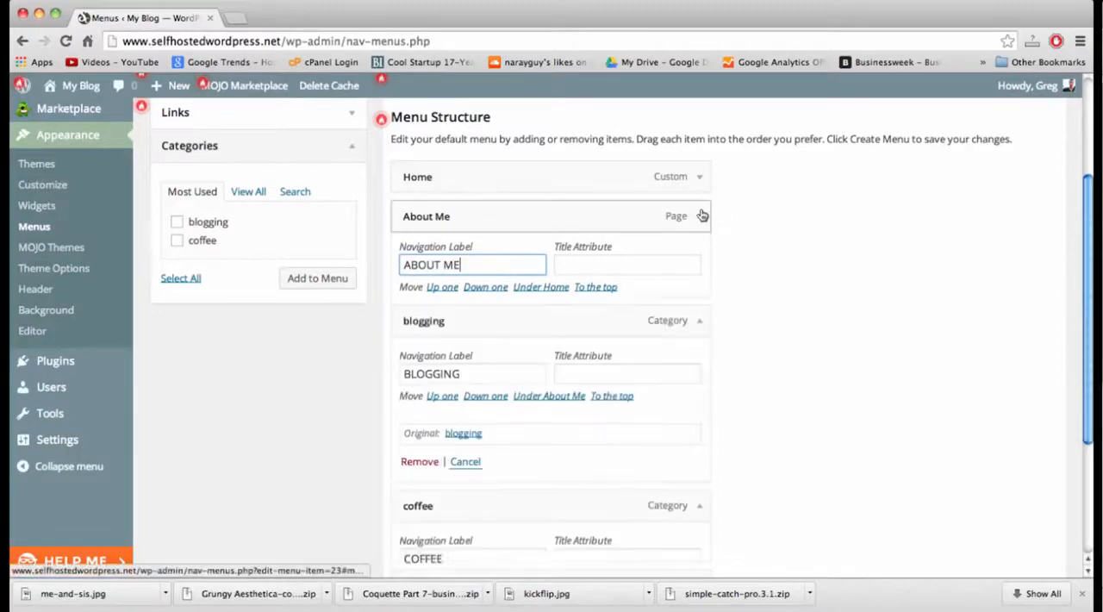
pyautogui.click(700, 176)
pyautogui.tripleClick(478, 278)
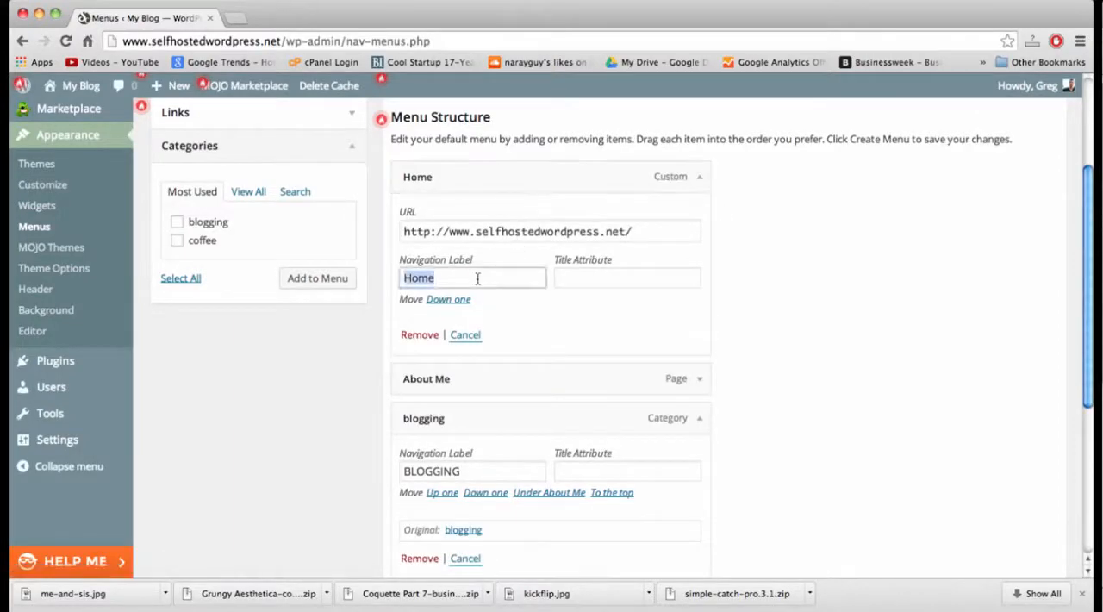
pyautogui.write('HOME')
# Name the menu "Main Menu" and create it.
pyautogui.scroll(3, 896, 362)
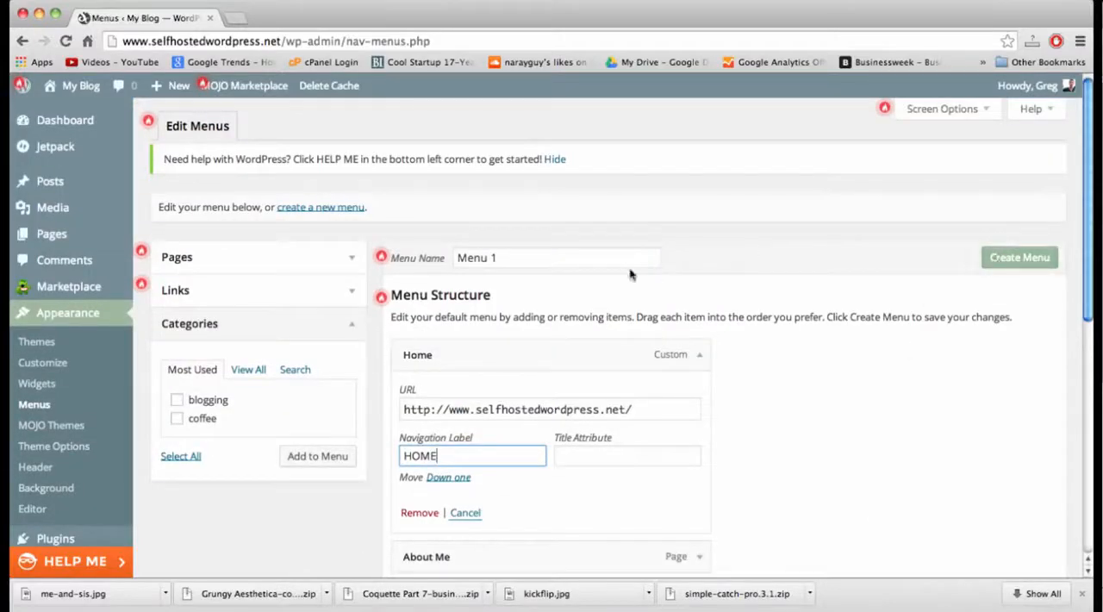
pyautogui.tripleClick(554, 256)
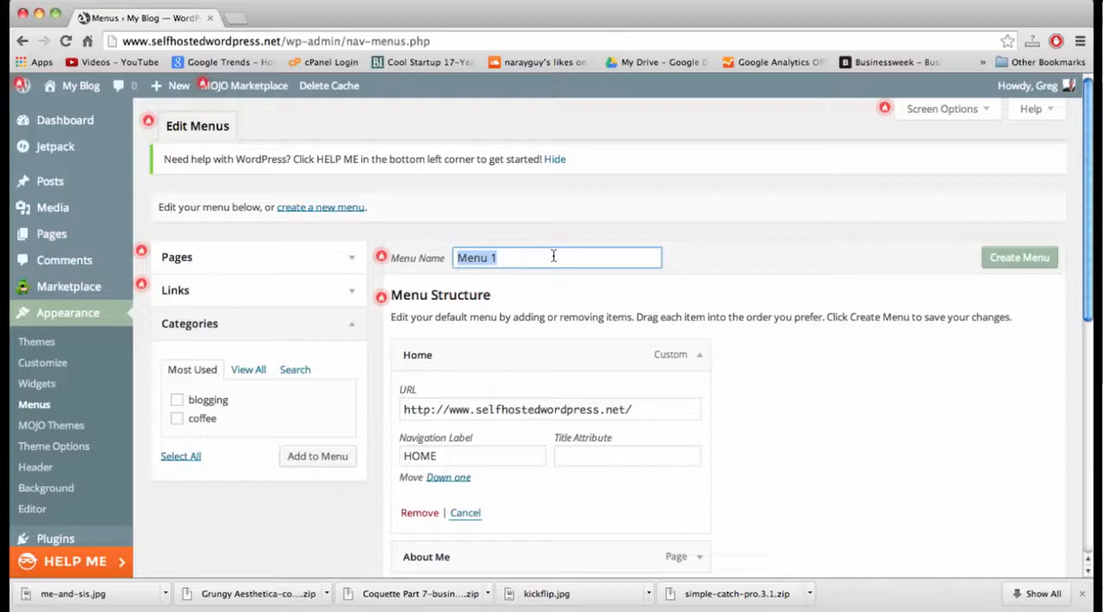
pyautogui.write('Main')
pyautogui.click(1008, 263)
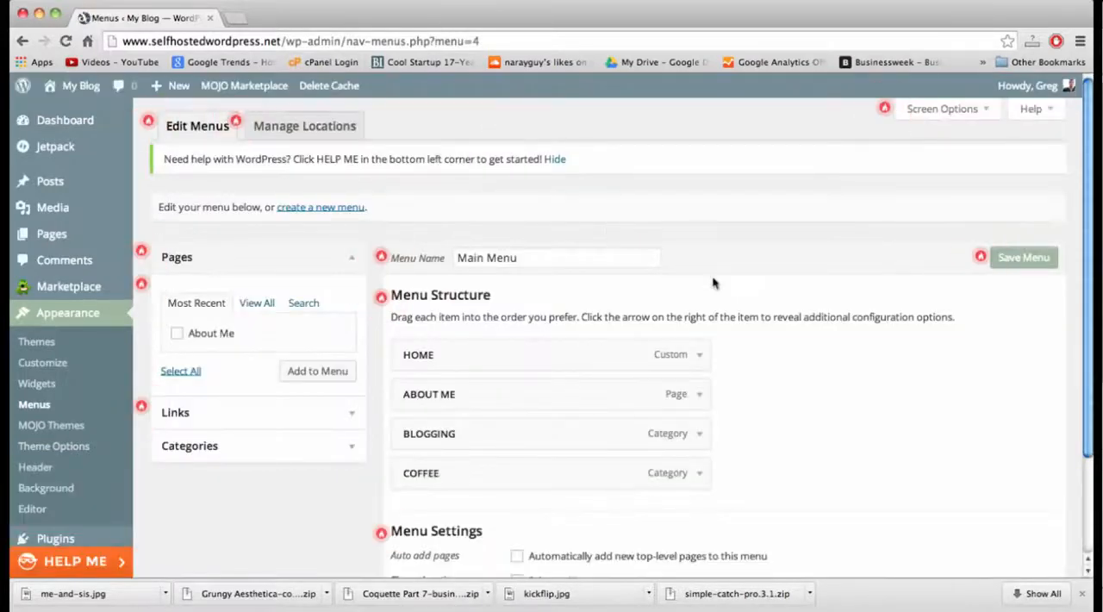
# Assign Main Menu to the Primary Menu theme location and save the menu.
pyautogui.scroll(-3, 752, 319)
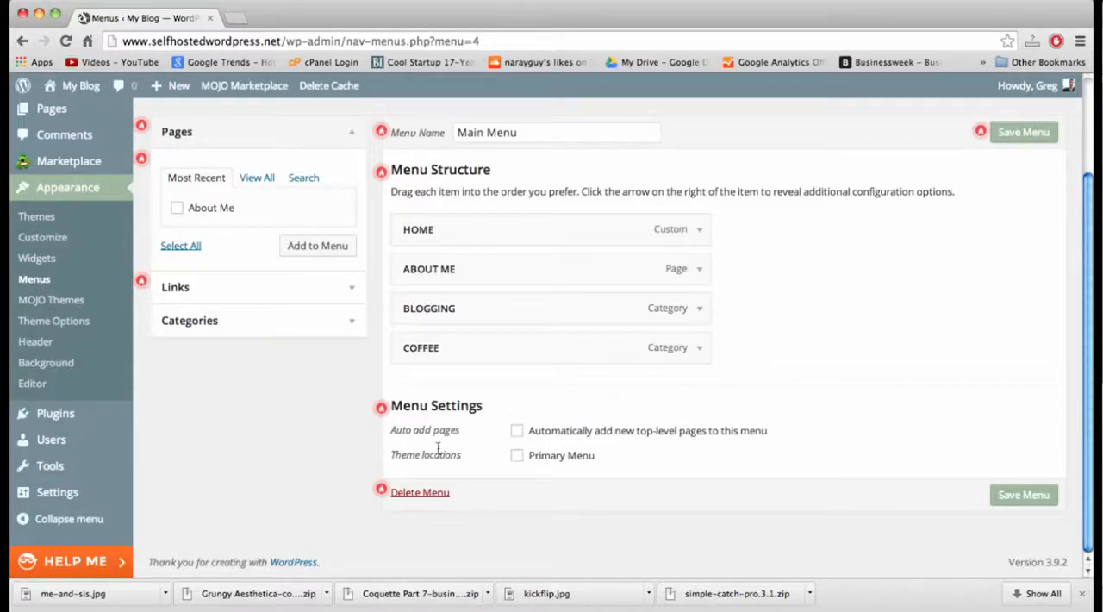
pyautogui.click(517, 456)
pyautogui.click(1024, 493)
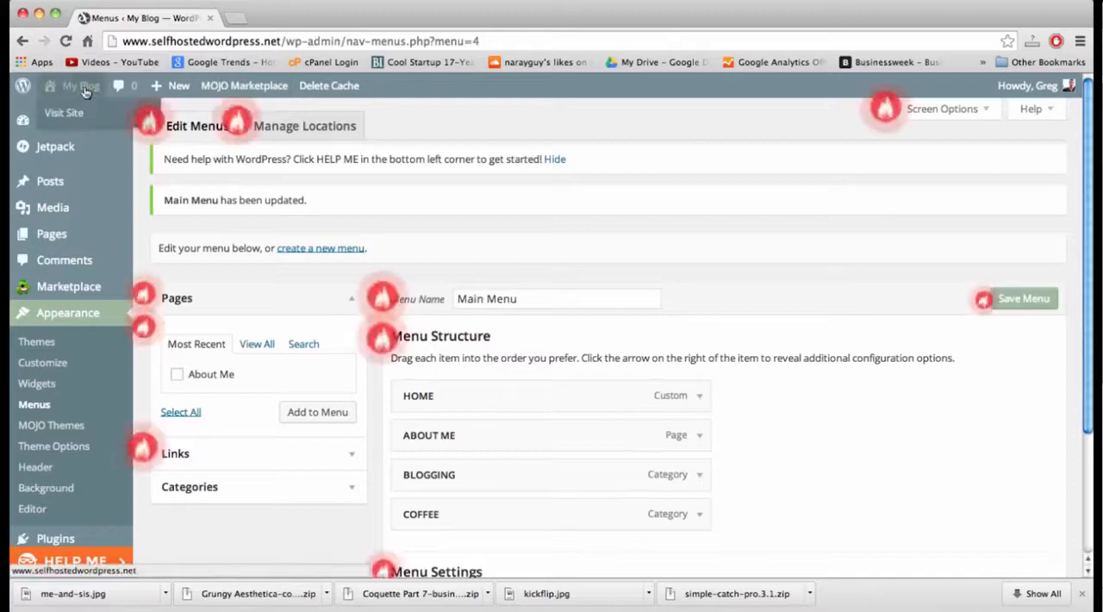
# Open the live blog in a new tab, check the COFFEE and BLOGGING category pages and return to the home page.
pyautogui.rightClick(101, 90)
pyautogui.click(104, 93)
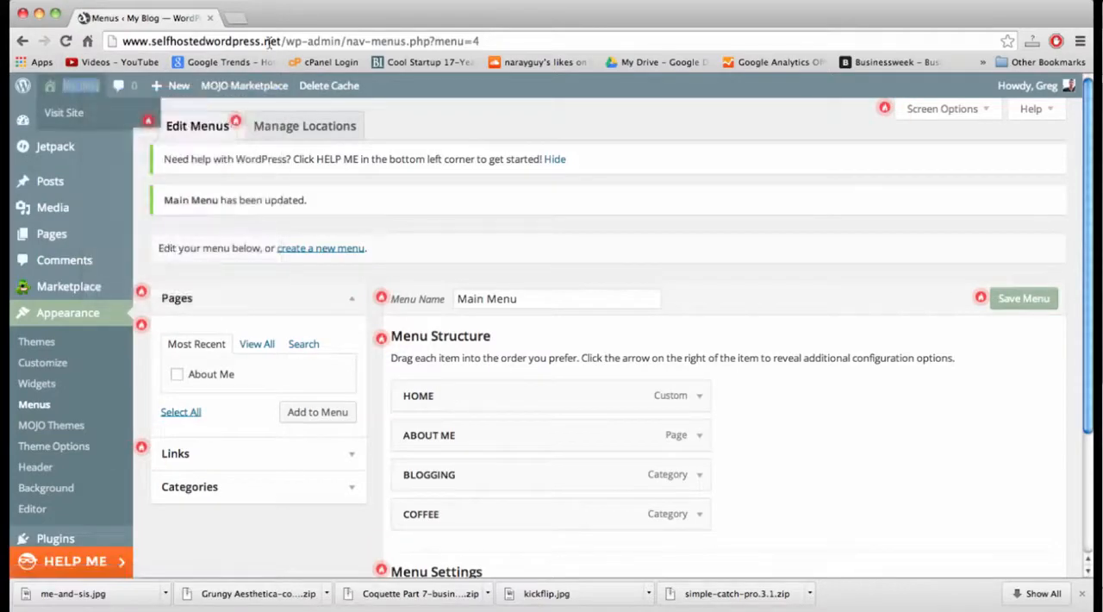
pyautogui.click(260, 18)
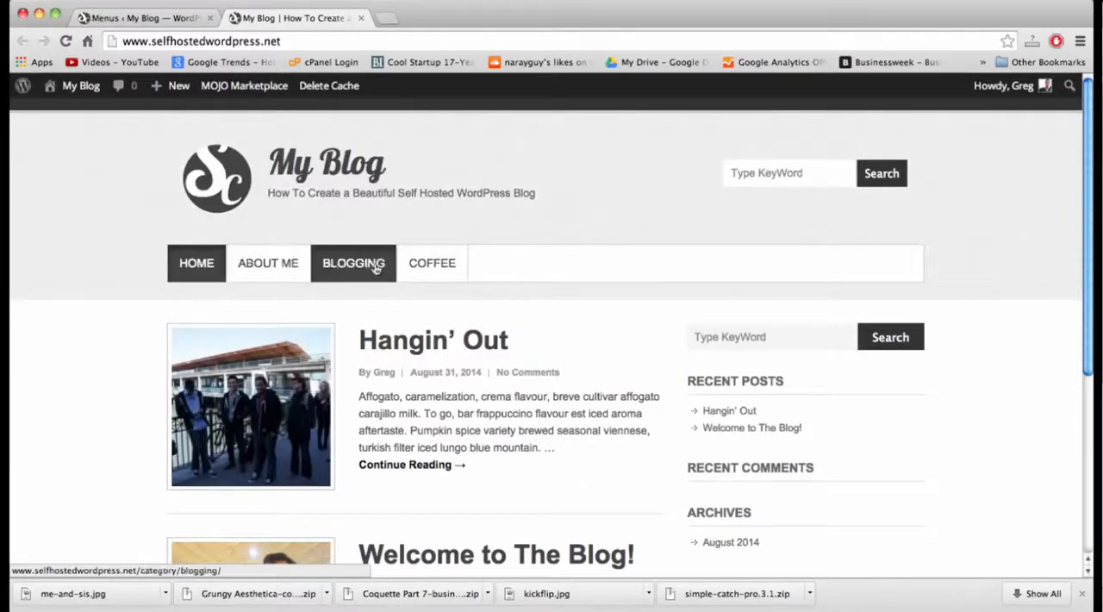
pyautogui.click(439, 265)
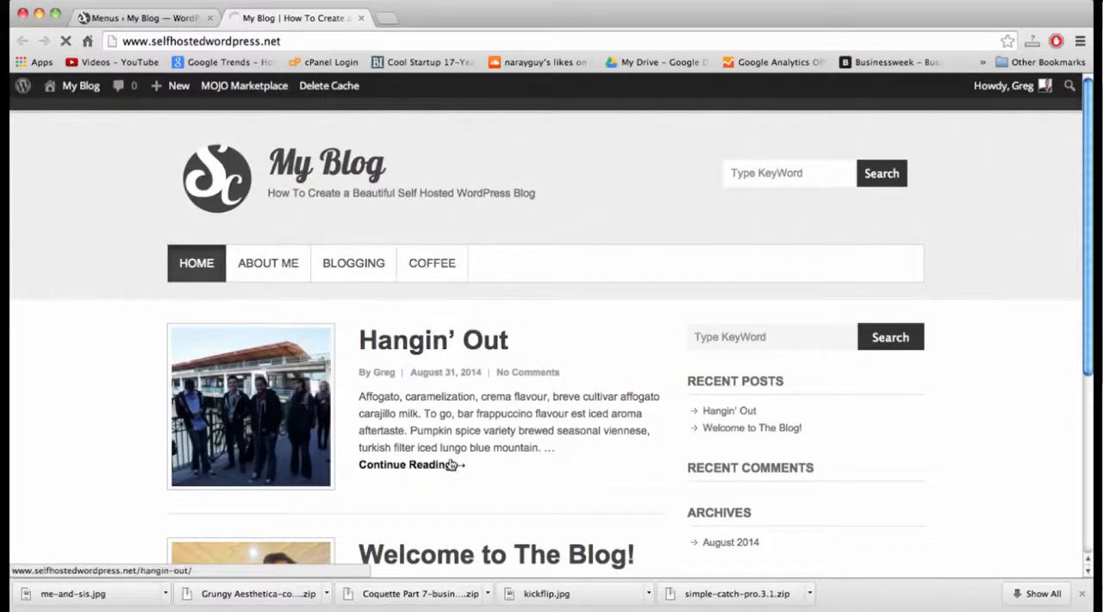
pyautogui.scroll(-3, 317, 414)
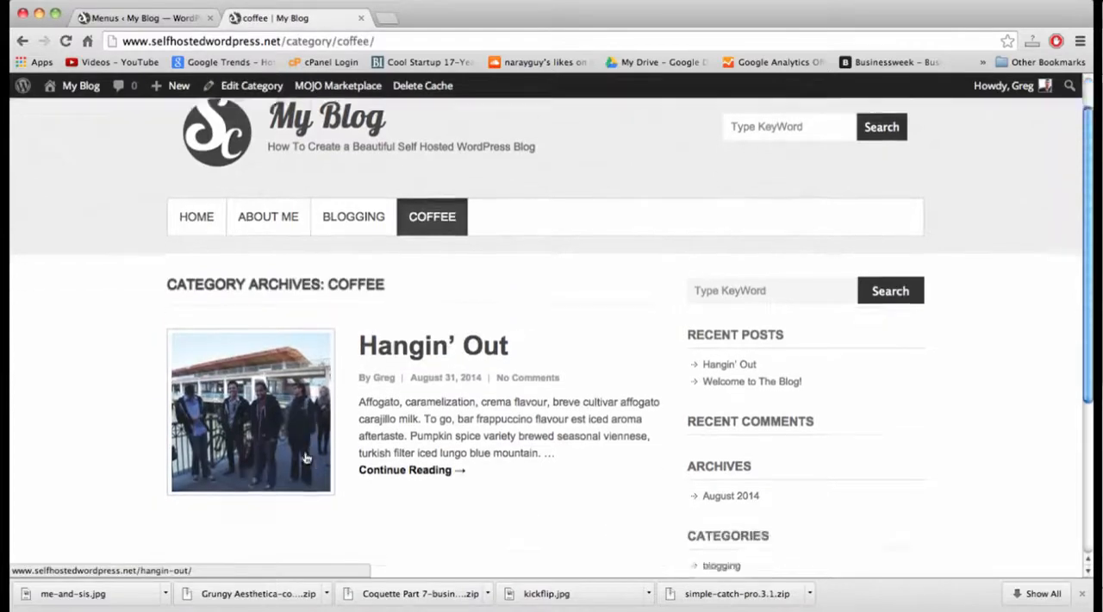
pyautogui.click(348, 134)
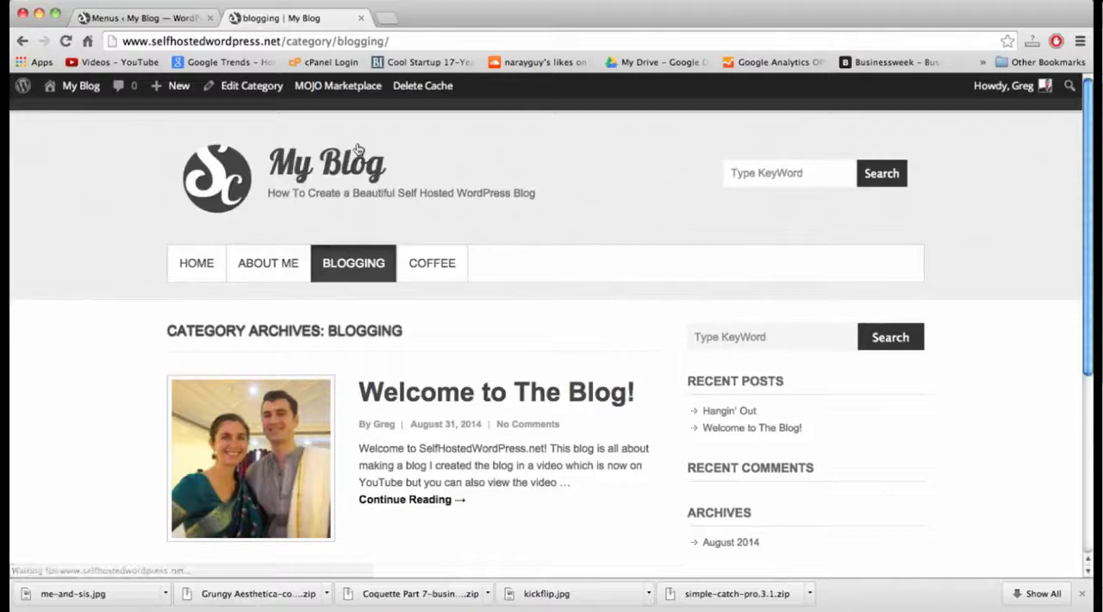
pyautogui.click(358, 155)
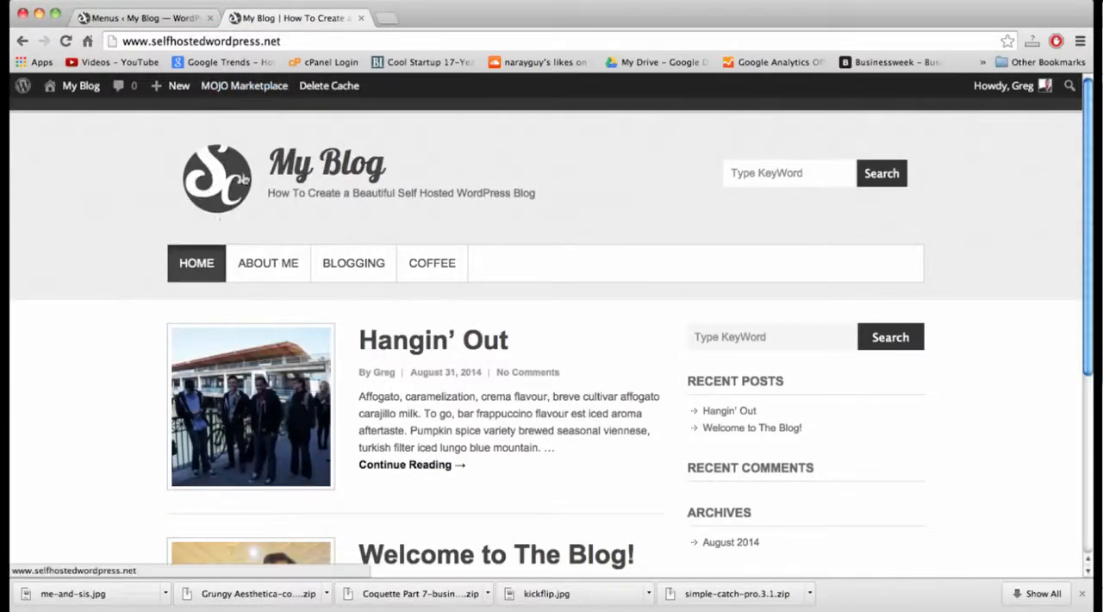
# Return to the WordPress admin, open the Theme Options page and expand the Header Options section.
pyautogui.click(133, 18)
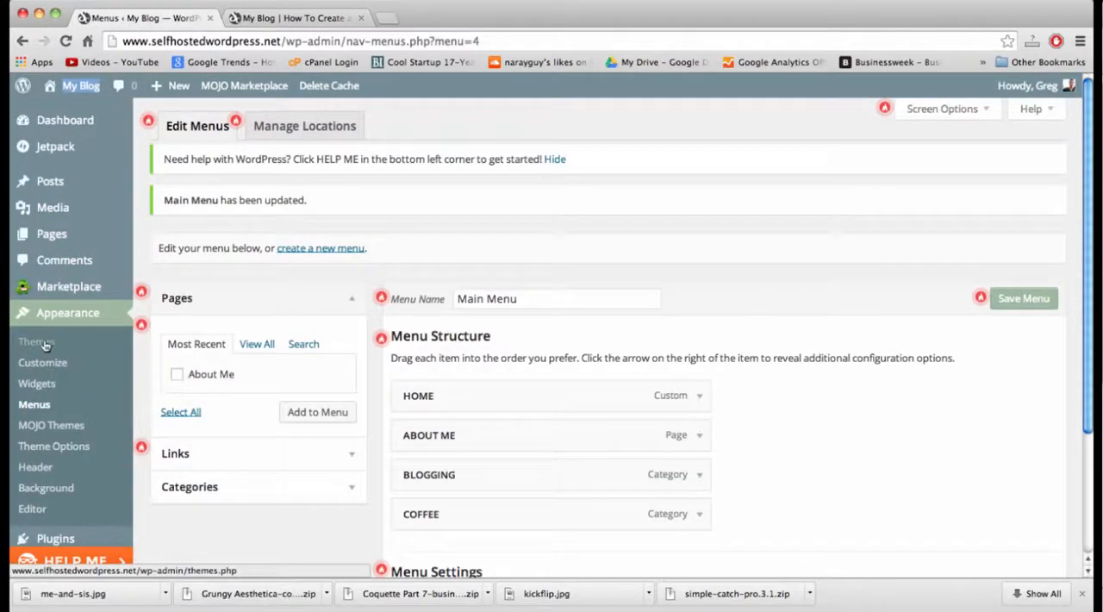
pyautogui.click(35, 450)
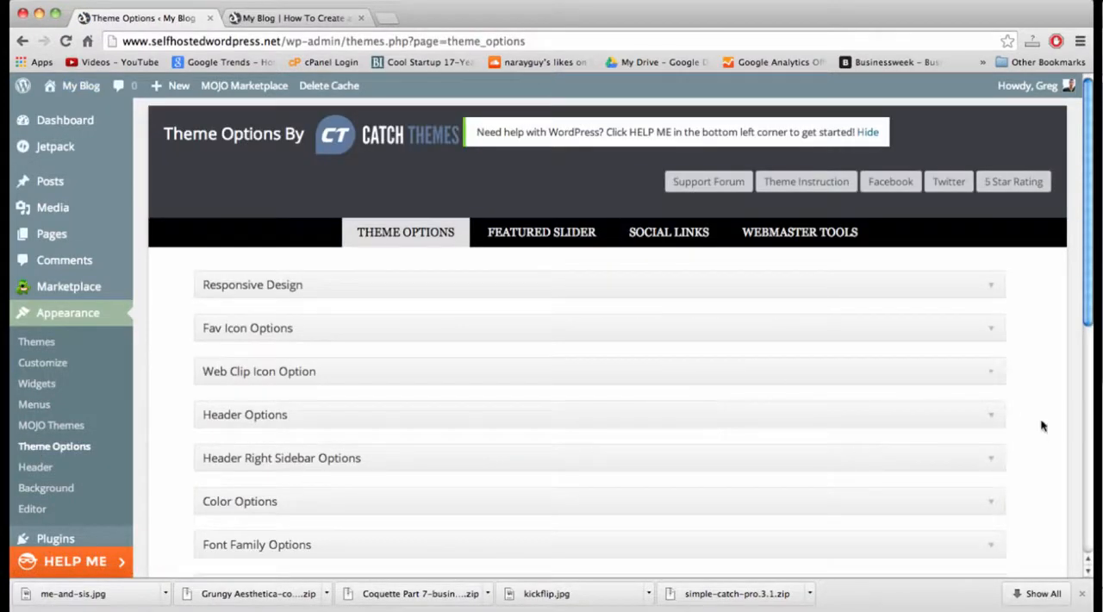
pyautogui.scroll(-2, 1041, 425)
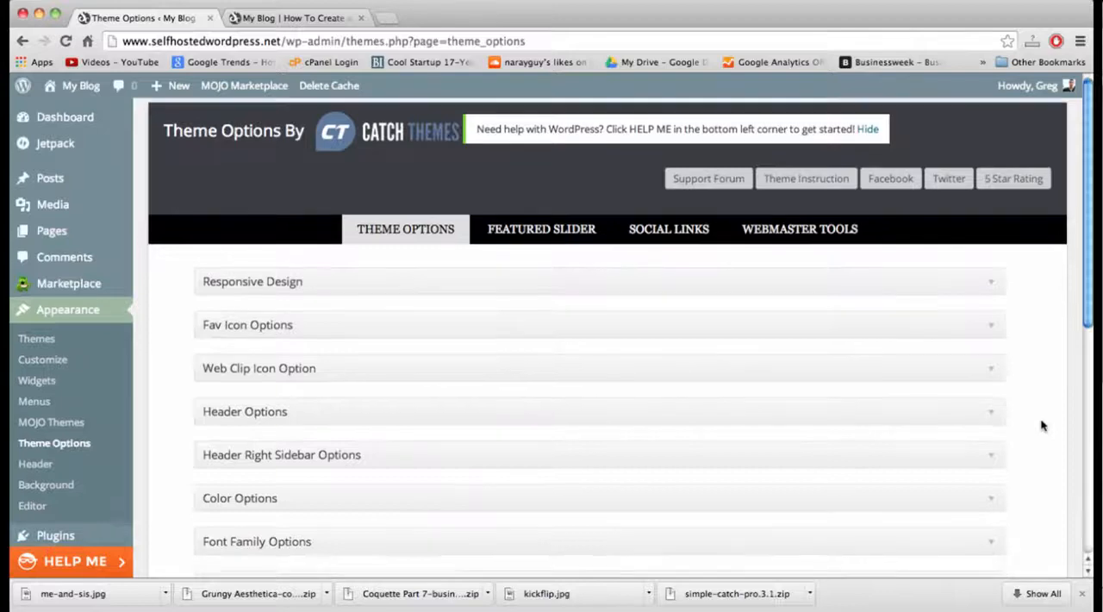
pyautogui.scroll(-2, 1041, 425)
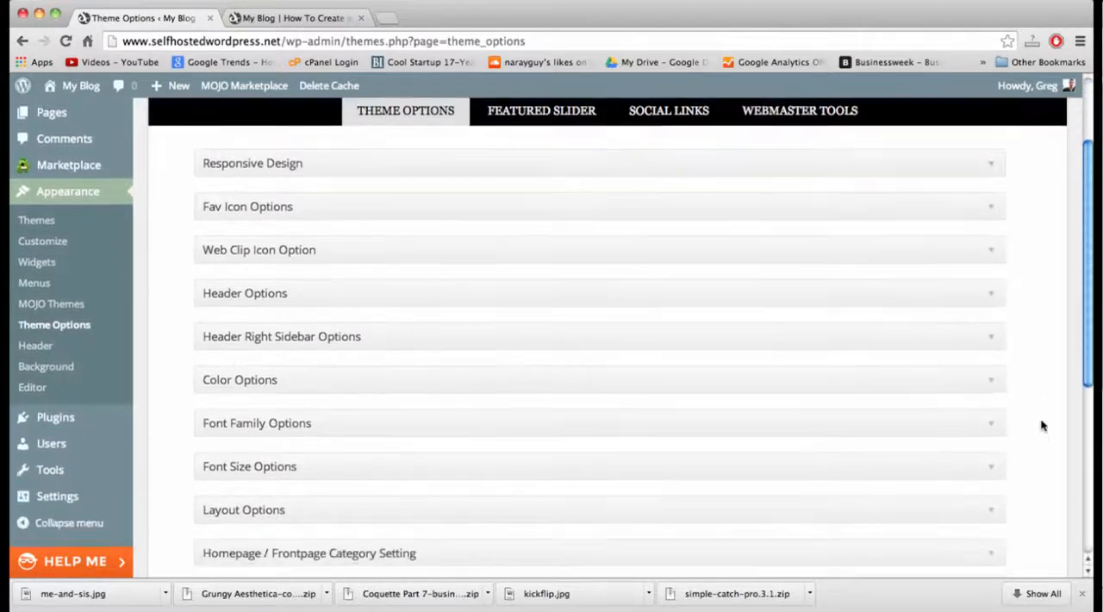
pyautogui.scroll(1, 1041, 425)
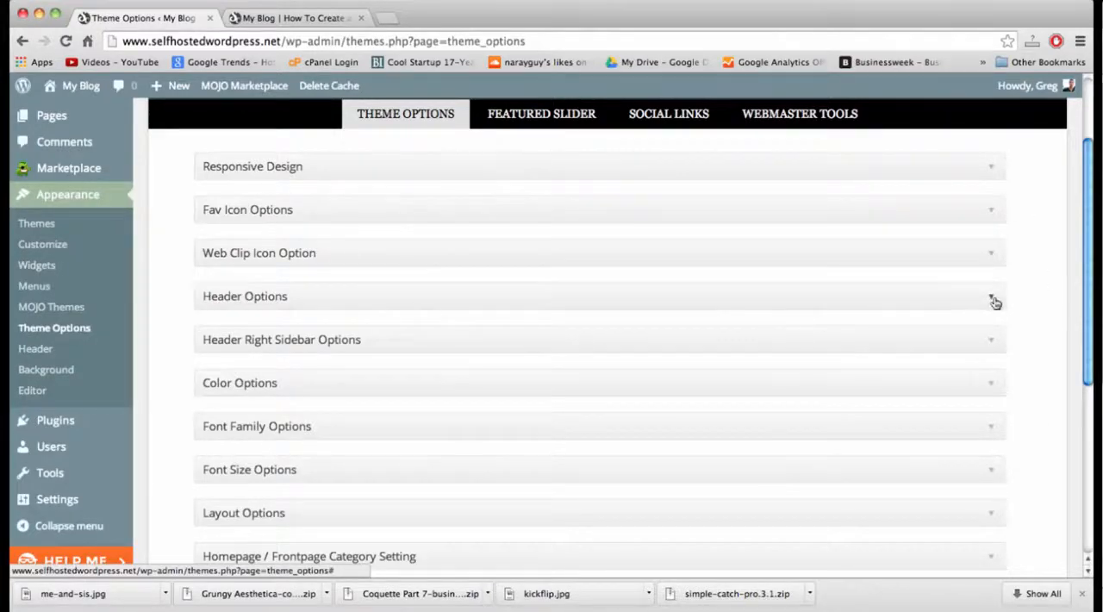
pyautogui.click(926, 297)
pyautogui.scroll(-2, 590, 395)
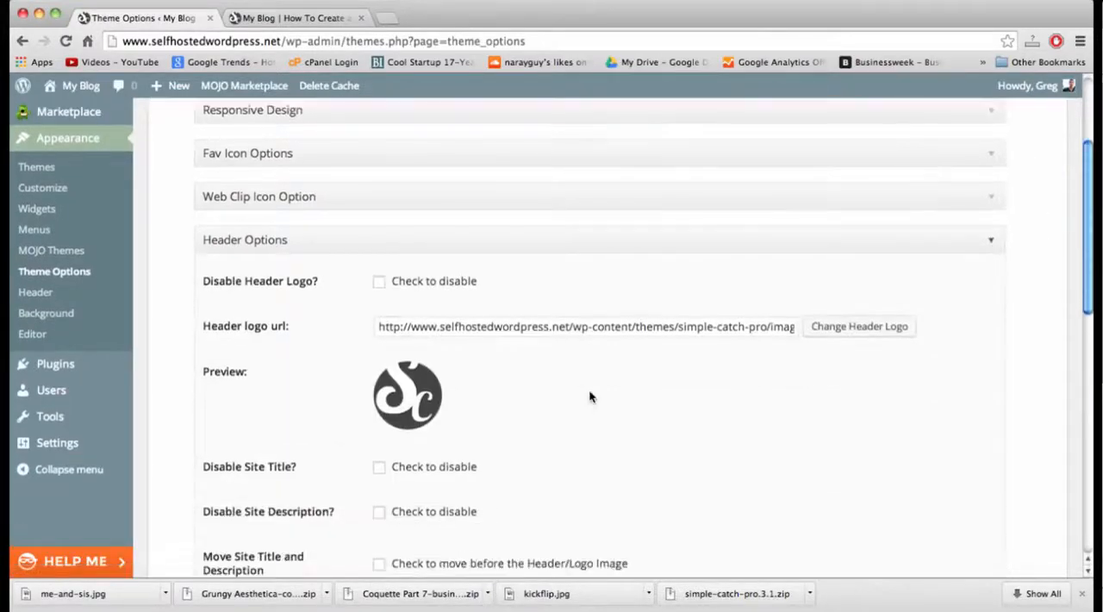
# Upload comments_add.png from the Desktop as the replacement for the header logo.
pyautogui.click(846, 318)
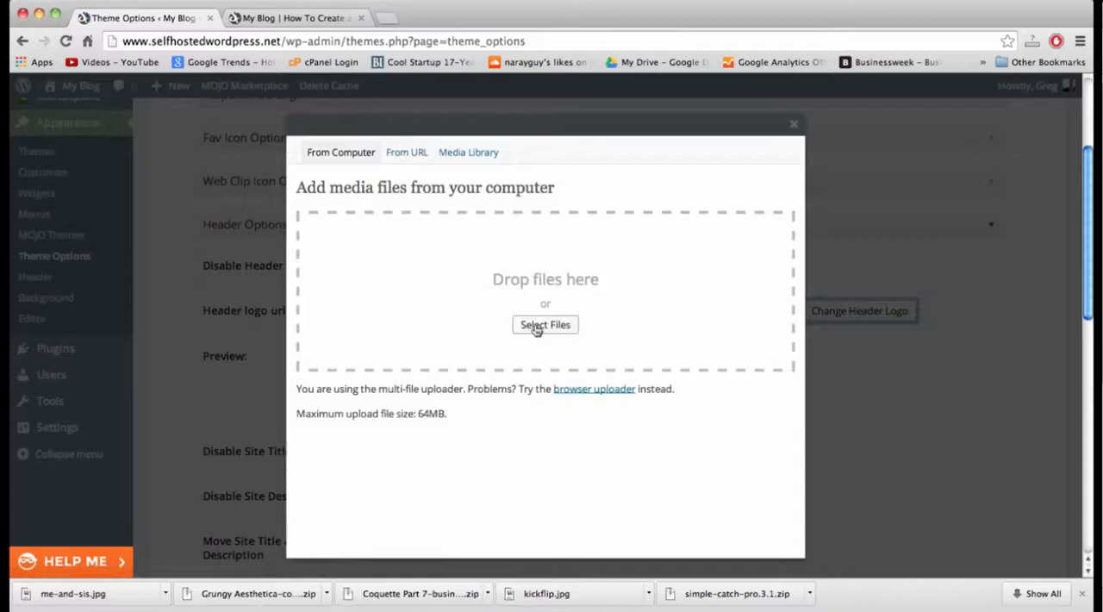
pyautogui.click(536, 325)
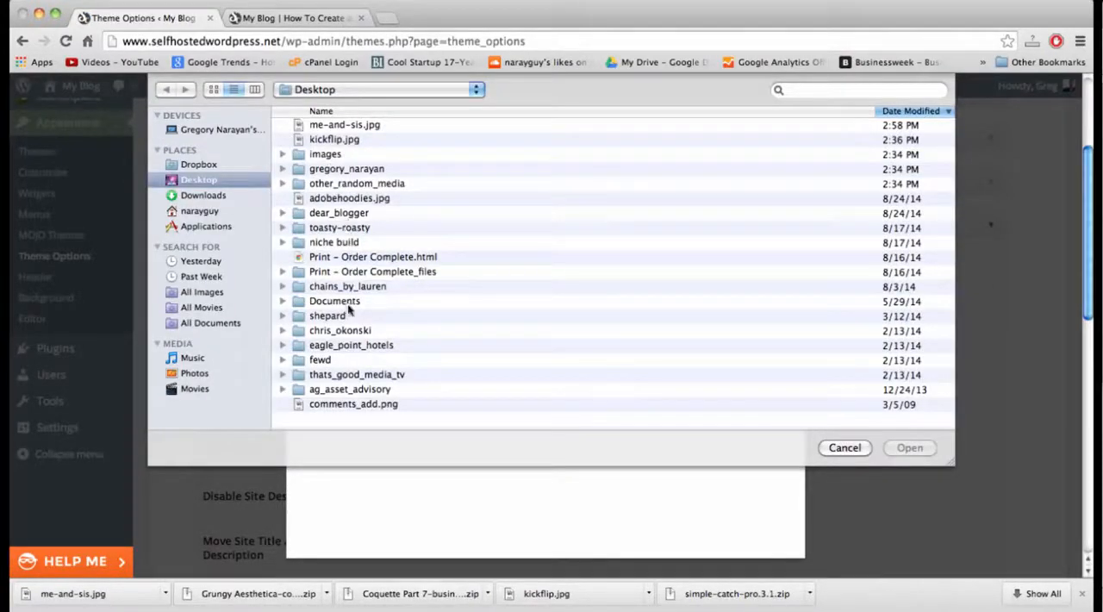
pyautogui.click(342, 405)
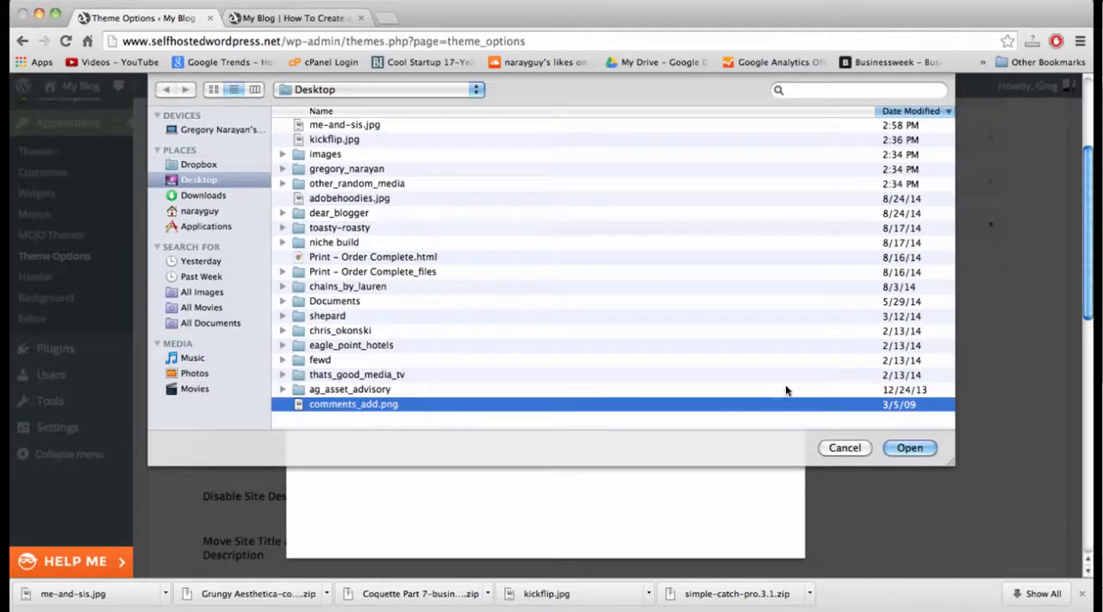
pyautogui.click(909, 448)
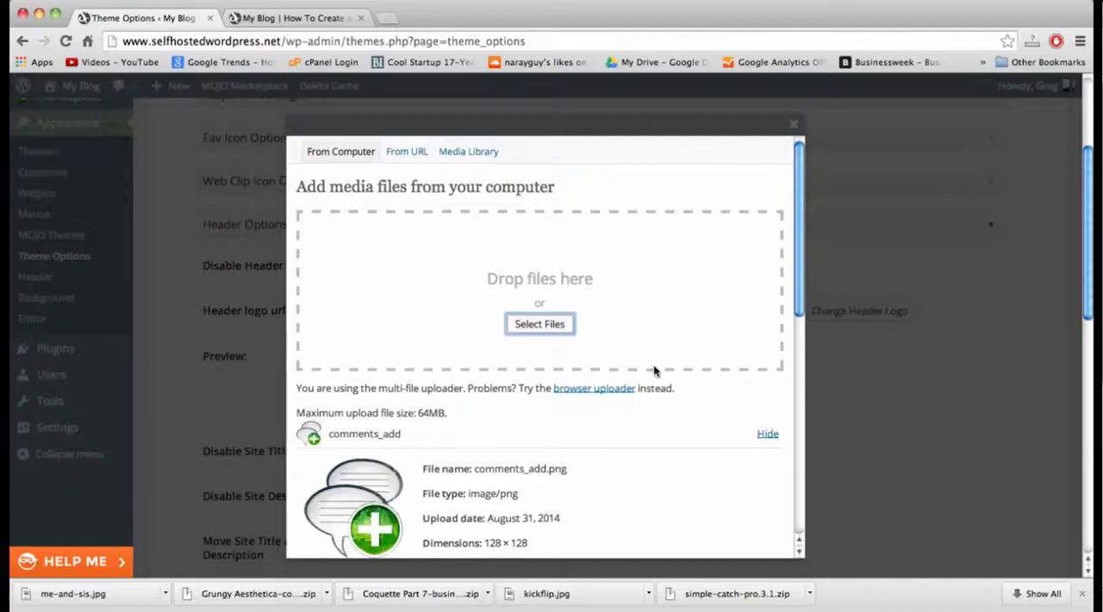
# Insert the uploaded comments_add image at full size as the header logo and save the Header Options.
pyautogui.scroll(-5, 654, 371)
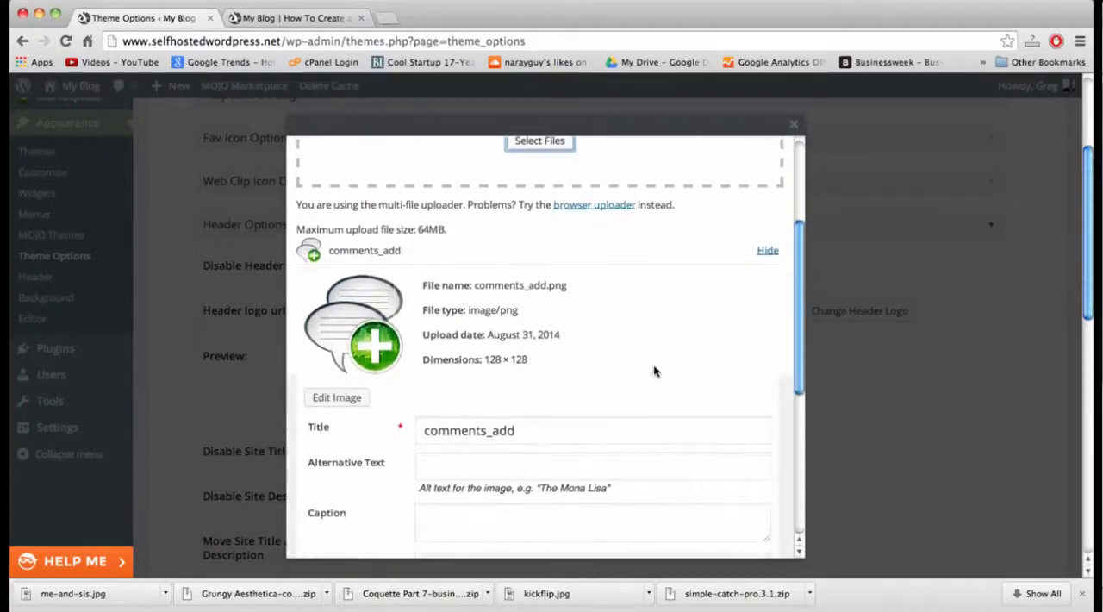
pyautogui.scroll(-1, 655, 371)
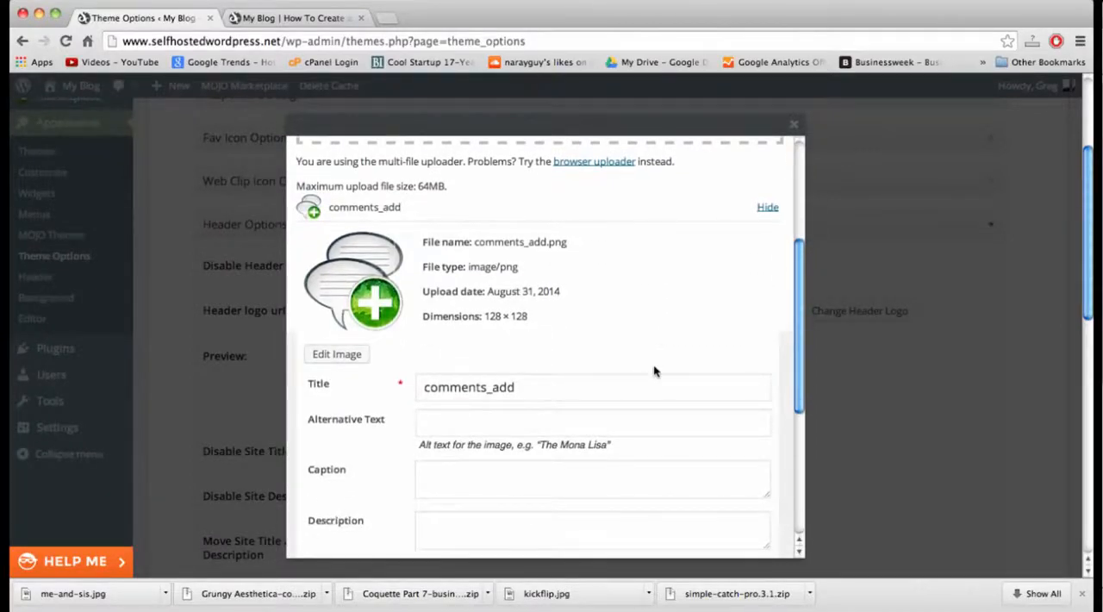
pyautogui.scroll(-1, 655, 370)
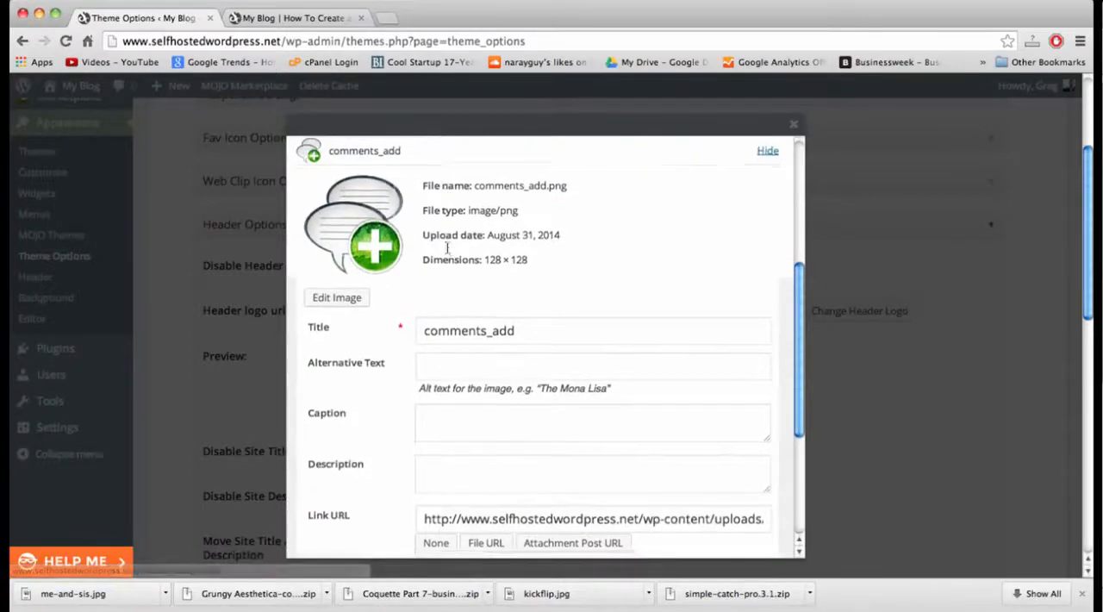
pyautogui.scroll(-5, 446, 247)
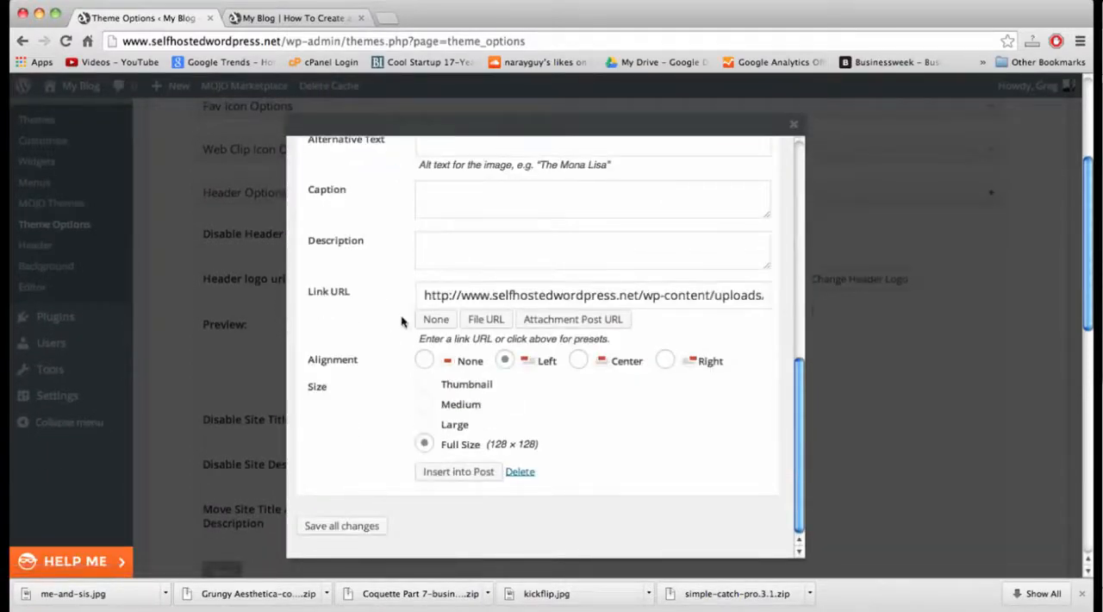
pyautogui.click(449, 296)
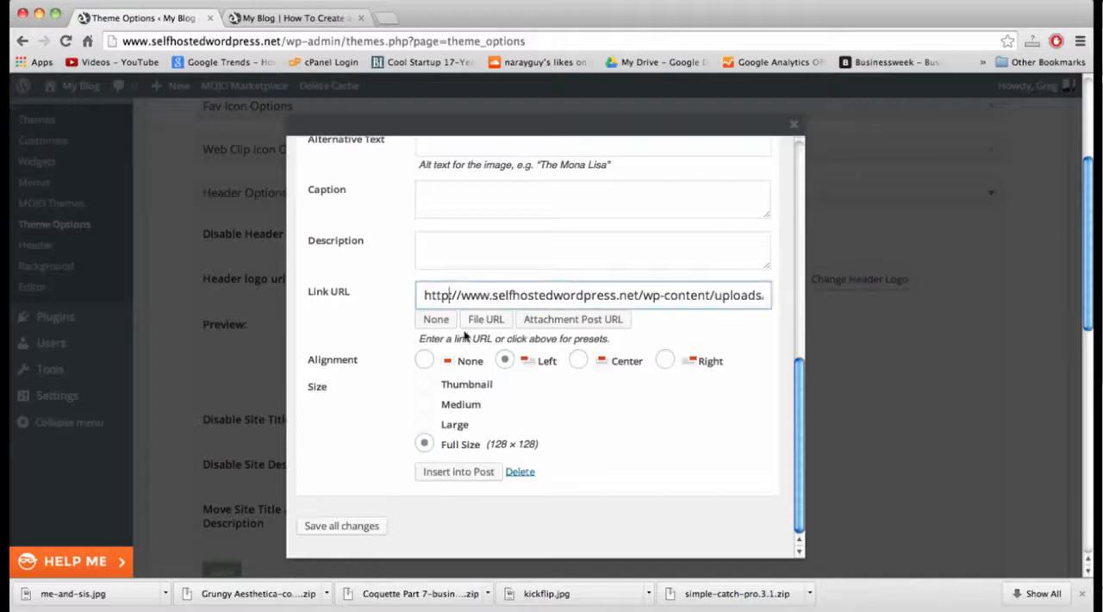
pyautogui.click(460, 476)
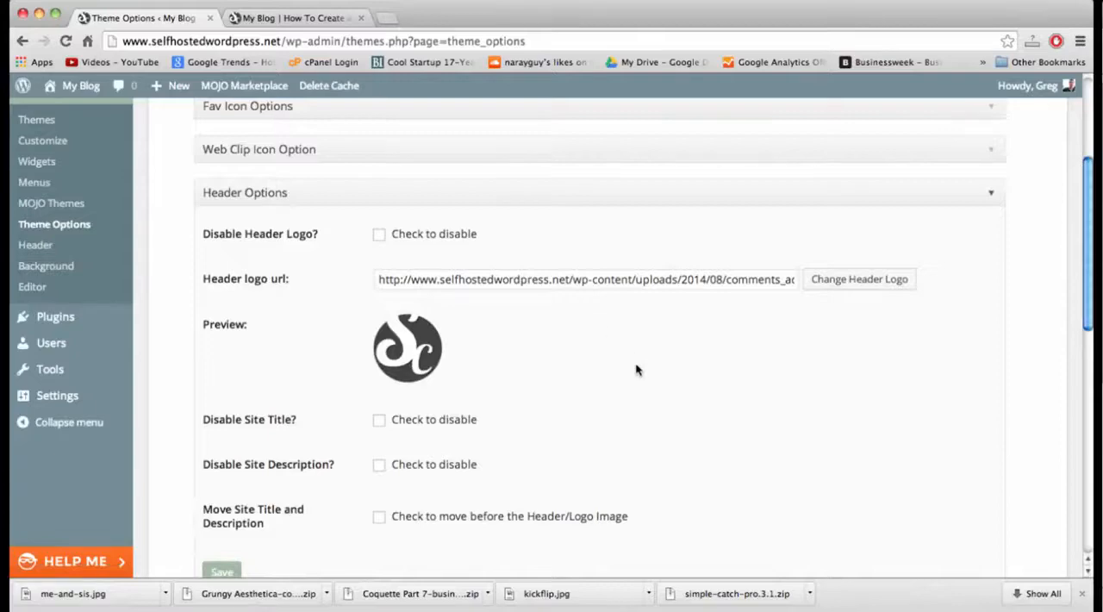
pyautogui.scroll(-3, 636, 370)
pyautogui.scroll(2, 636, 369)
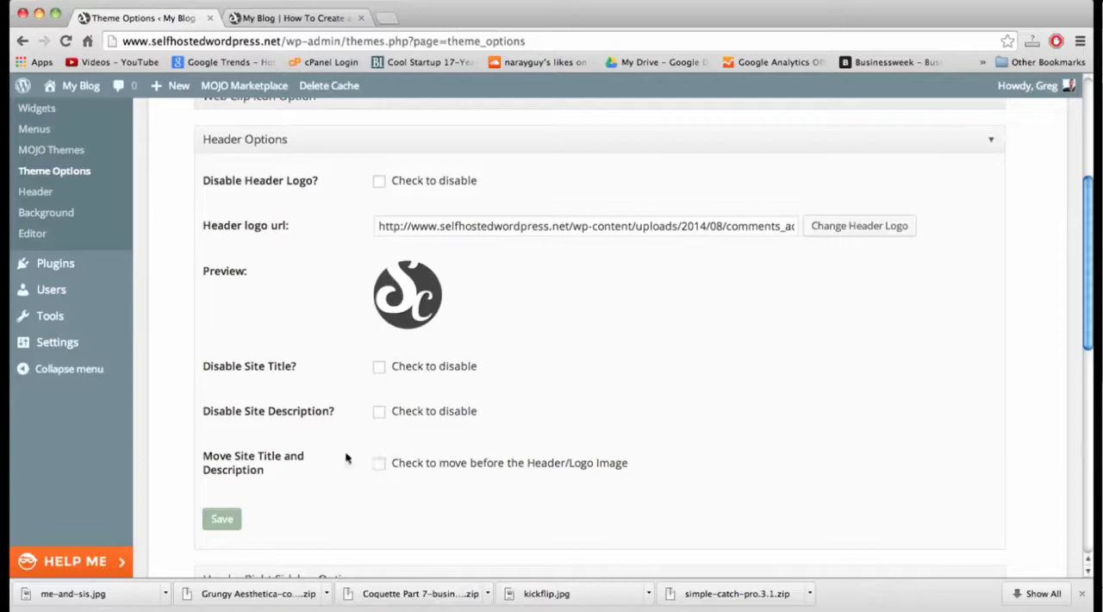
pyautogui.click(222, 520)
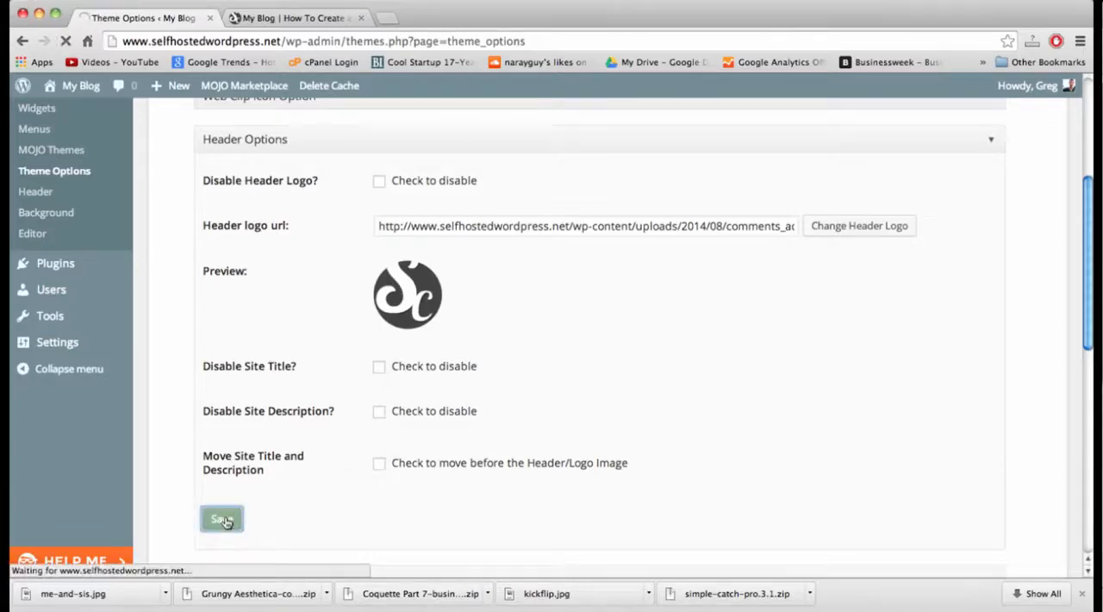
# Reload the live blog's home page to check the new header logo.
pyautogui.click(296, 19)
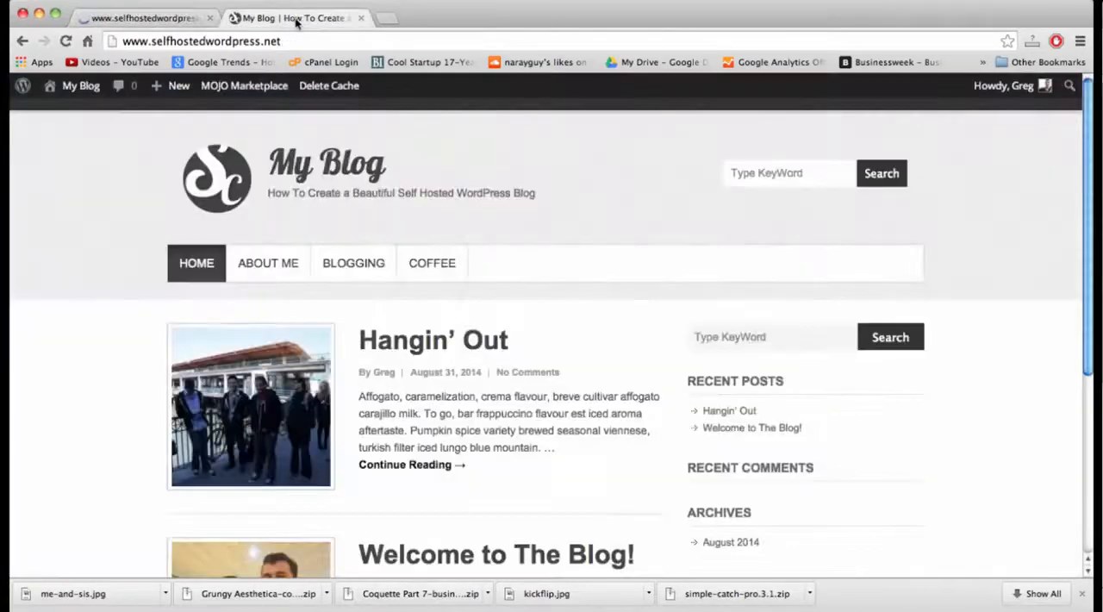
pyautogui.click(299, 41)
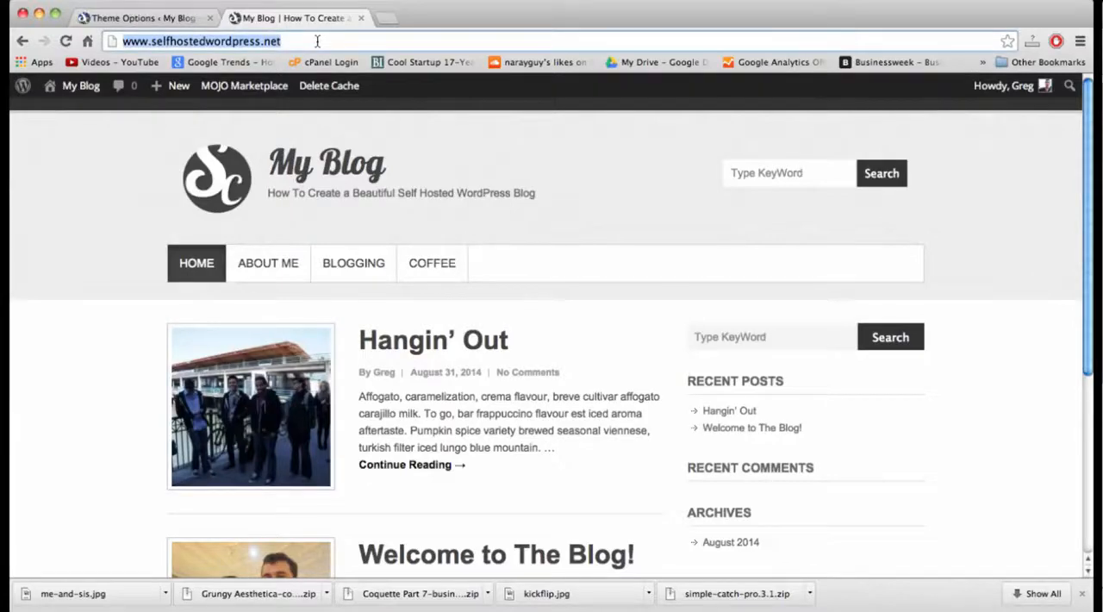
pyautogui.press('Return')
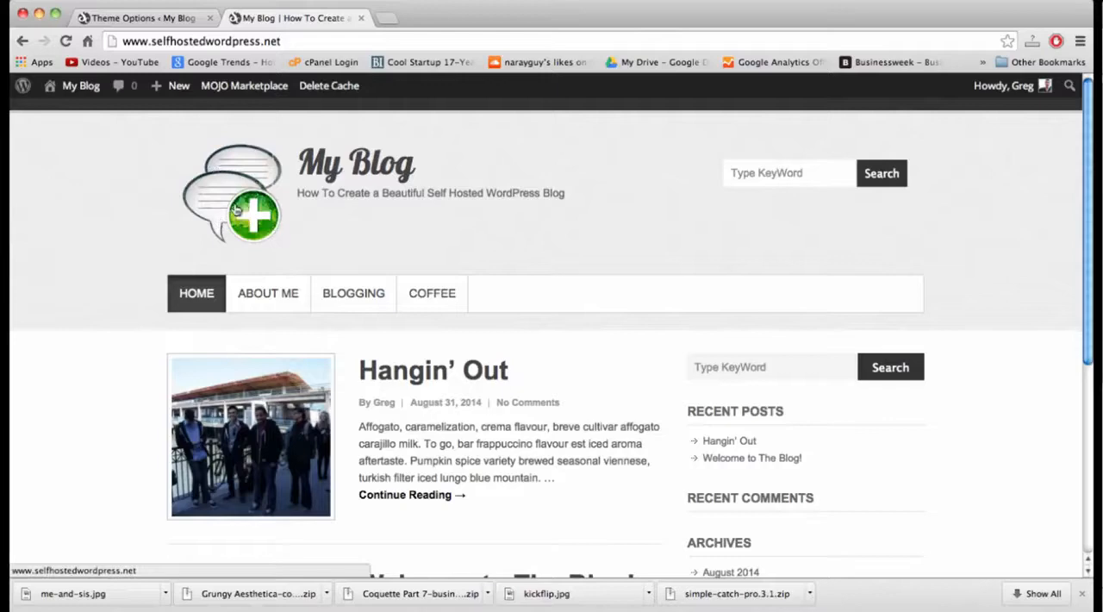
# Examine the tagline under the site title and the posts and sidebar sections of the home page.
pyautogui.doubleClick(390, 194)
pyautogui.doubleClick(366, 195)
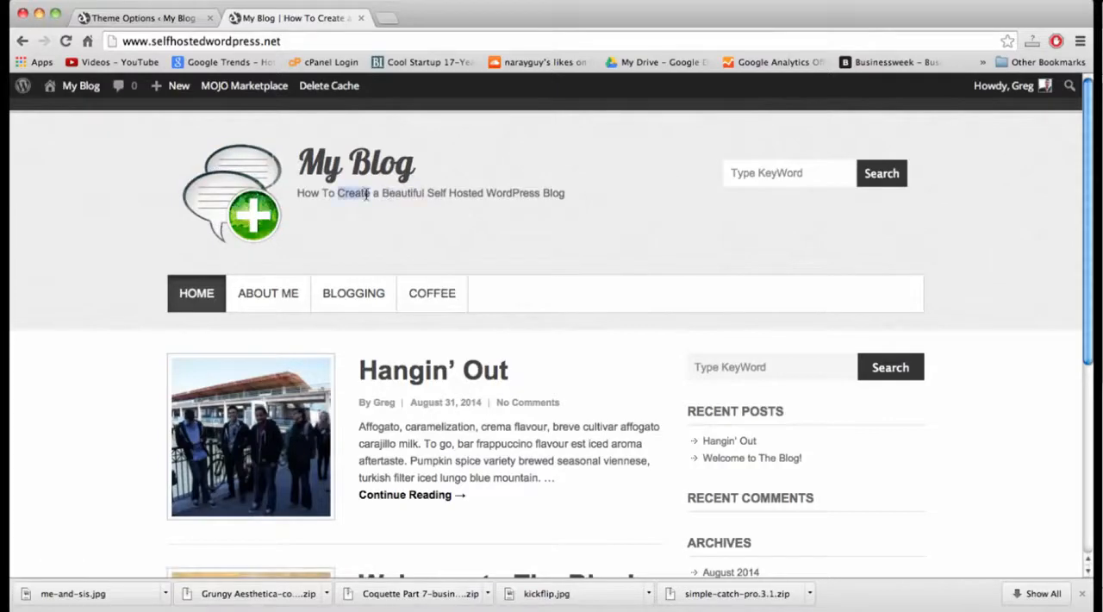
pyautogui.click(316, 197)
pyautogui.doubleClick(414, 193)
pyautogui.click(460, 191)
pyautogui.moveTo(381, 193); pyautogui.dragTo(440, 197)
pyautogui.doubleClick(459, 195)
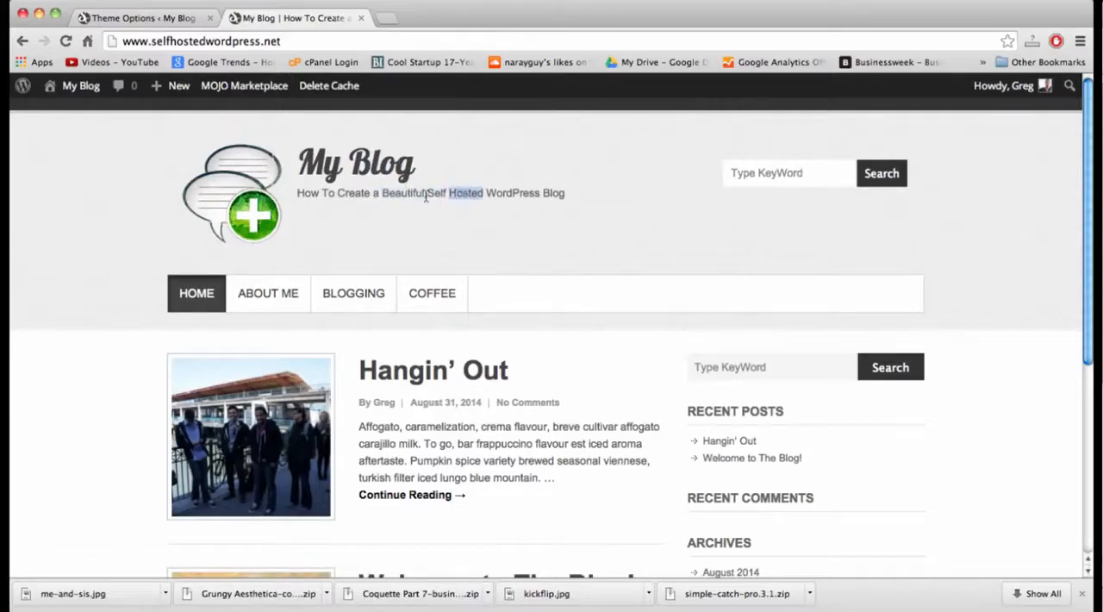
pyautogui.click(425, 196)
pyautogui.tripleClick(434, 196)
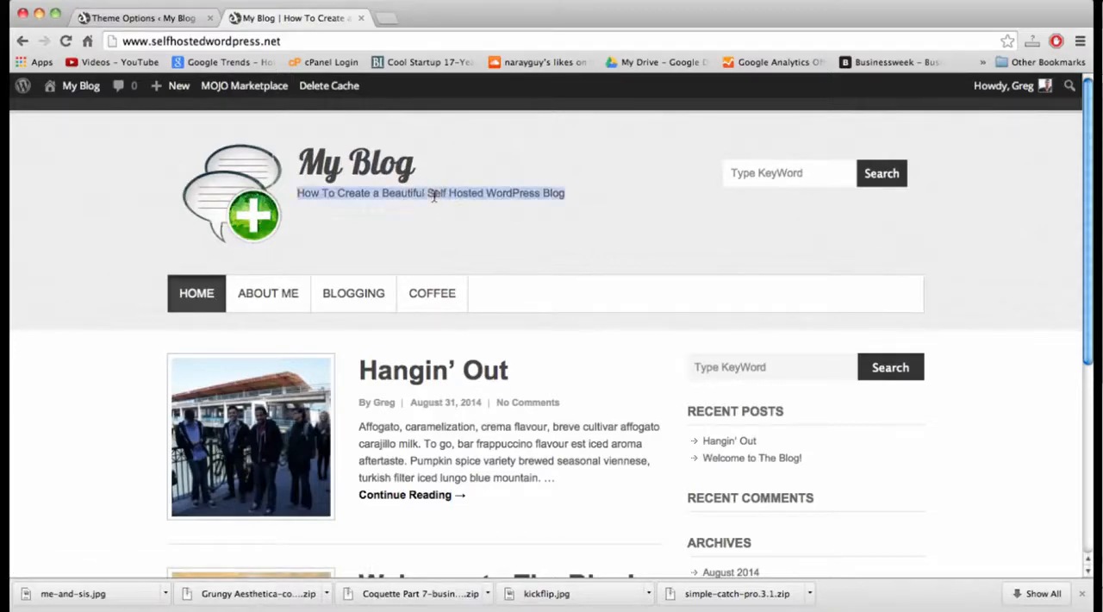
pyautogui.click(406, 195)
pyautogui.doubleClick(406, 193)
pyautogui.doubleClick(430, 193)
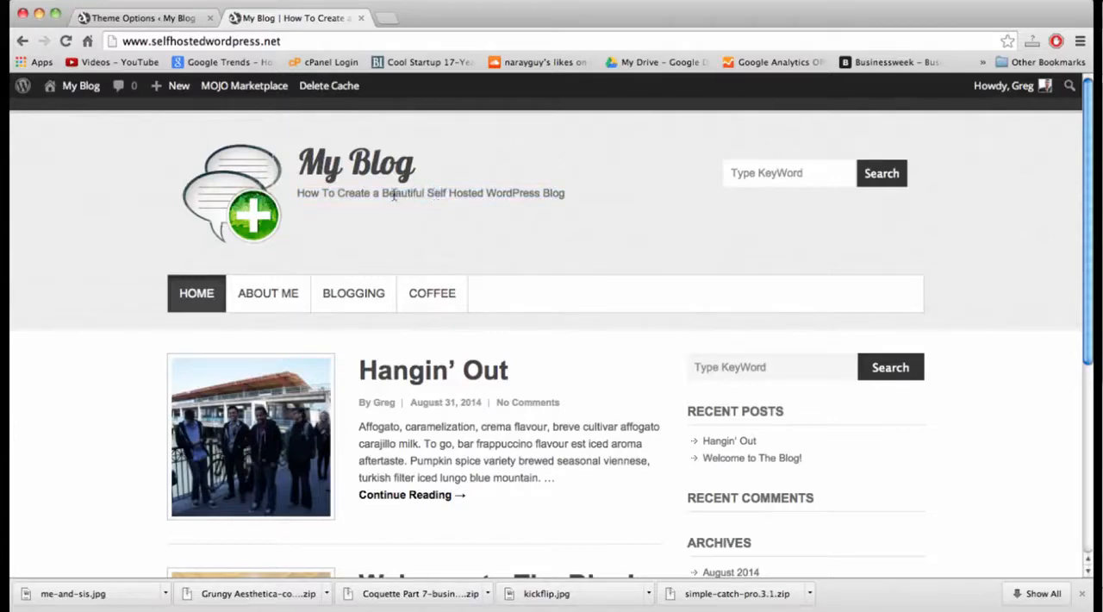
pyautogui.doubleClick(415, 195)
pyautogui.doubleClick(439, 194)
pyautogui.click(388, 195)
pyautogui.scroll(-5, 576, 234)
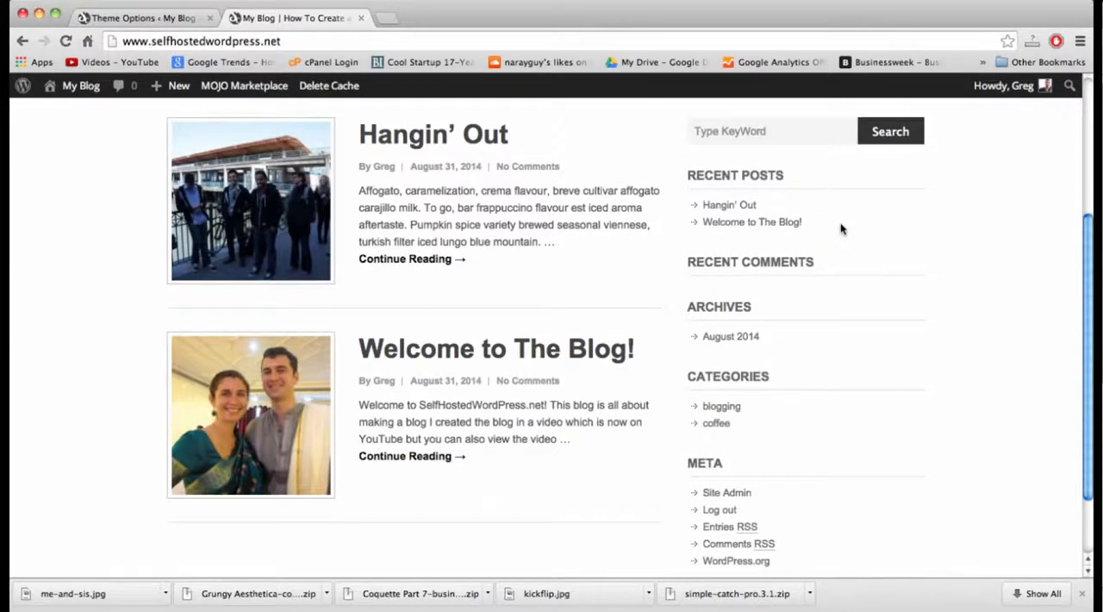
pyautogui.scroll(-2, 842, 229)
pyautogui.scroll(7, 842, 229)
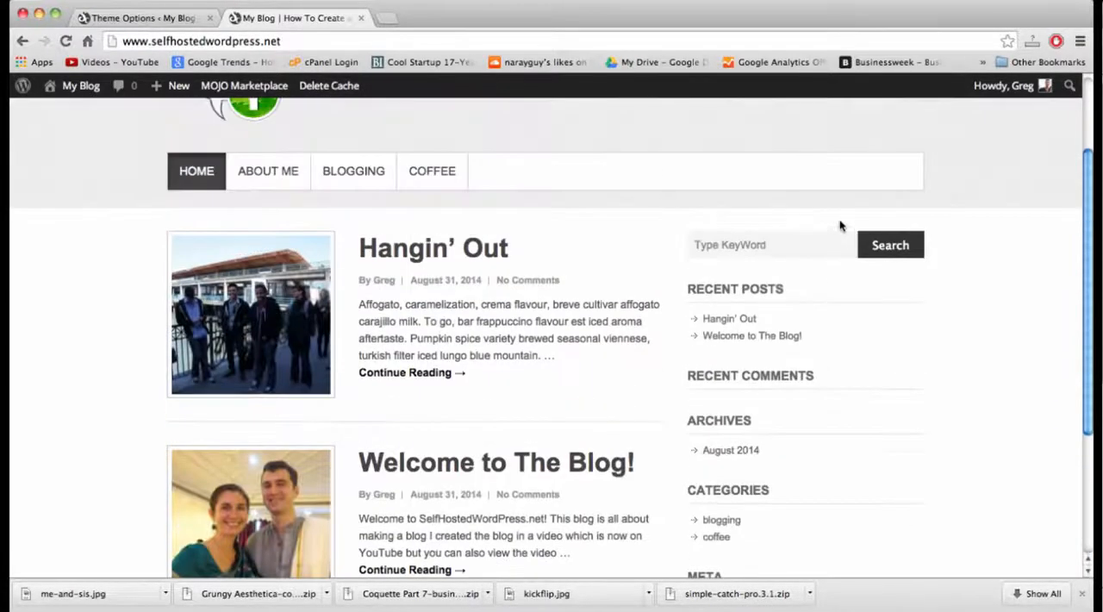
# Return to the WordPress admin, open the Widgets page and delete Search, Recent Posts and Recent Comments from the Main Sidebar.
pyautogui.click(165, 17)
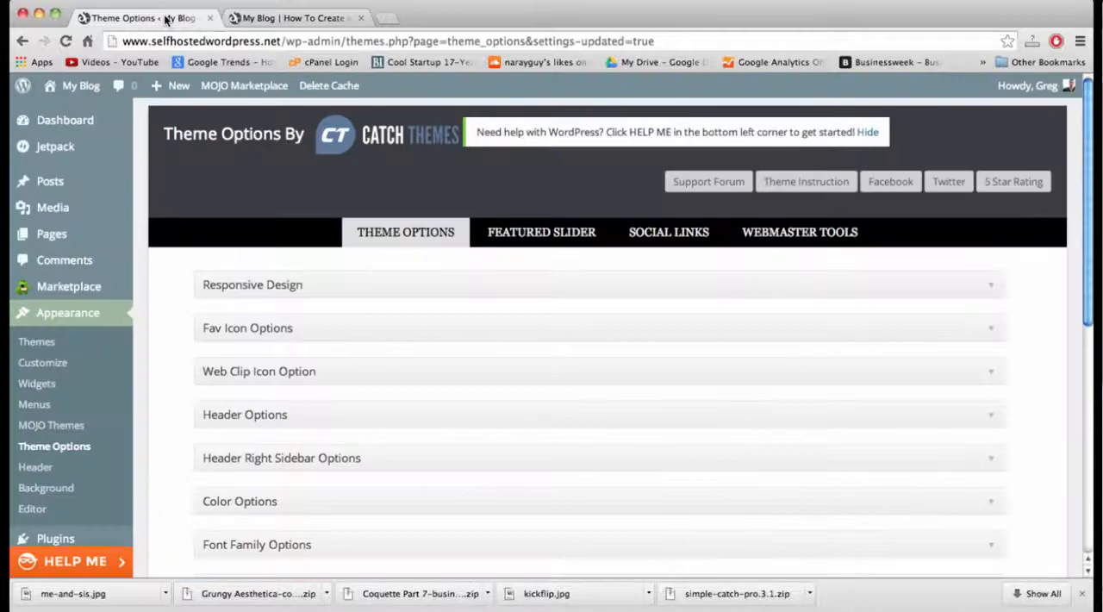
pyautogui.click(37, 384)
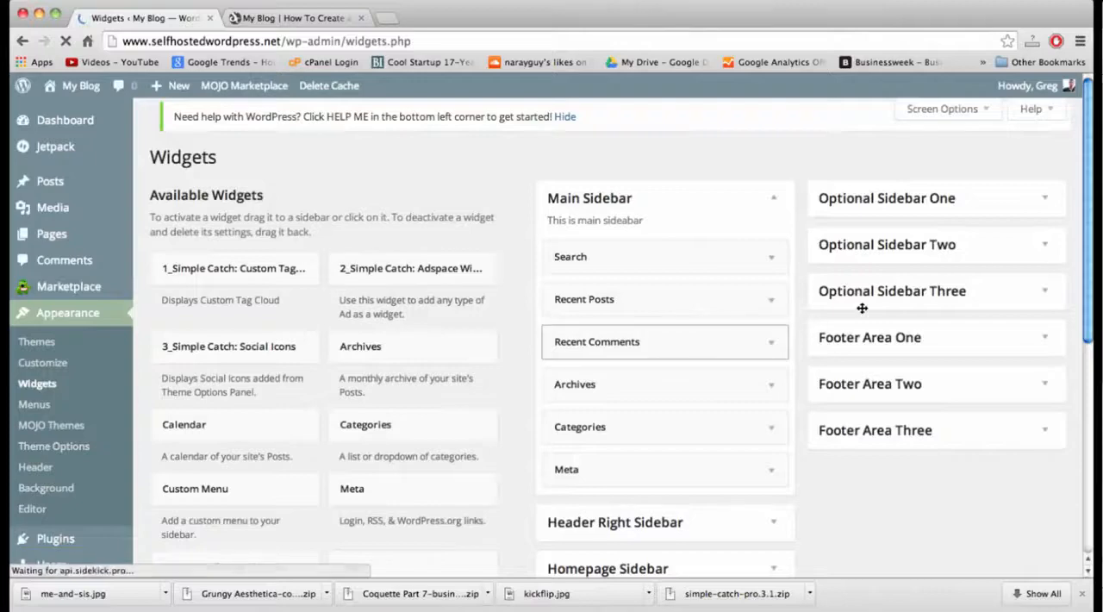
pyautogui.click(768, 267)
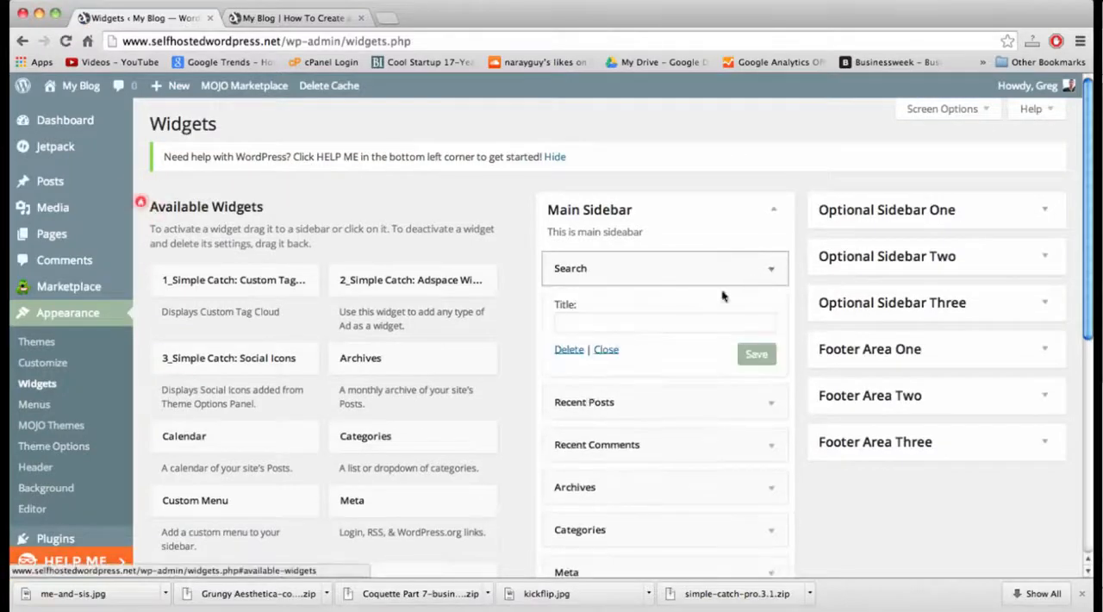
pyautogui.click(569, 351)
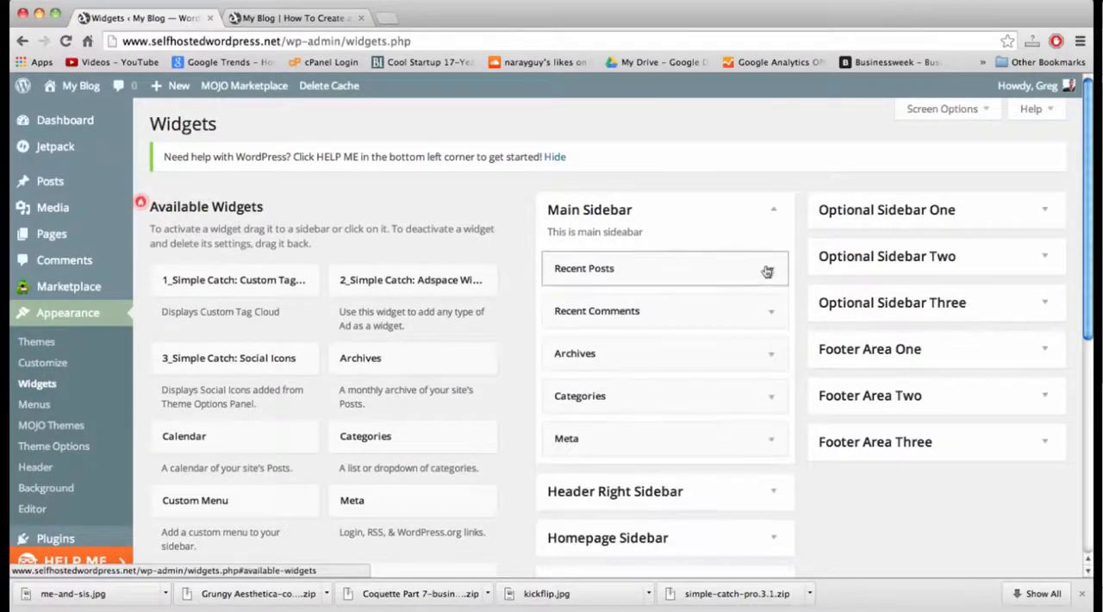
pyautogui.click(768, 269)
pyautogui.click(569, 407)
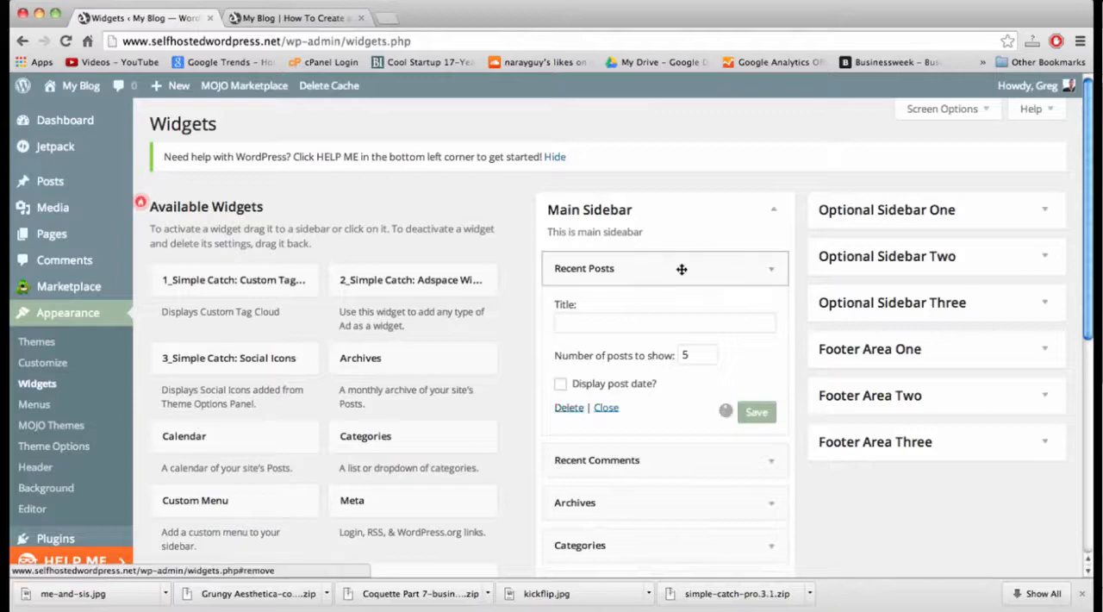
pyautogui.click(775, 272)
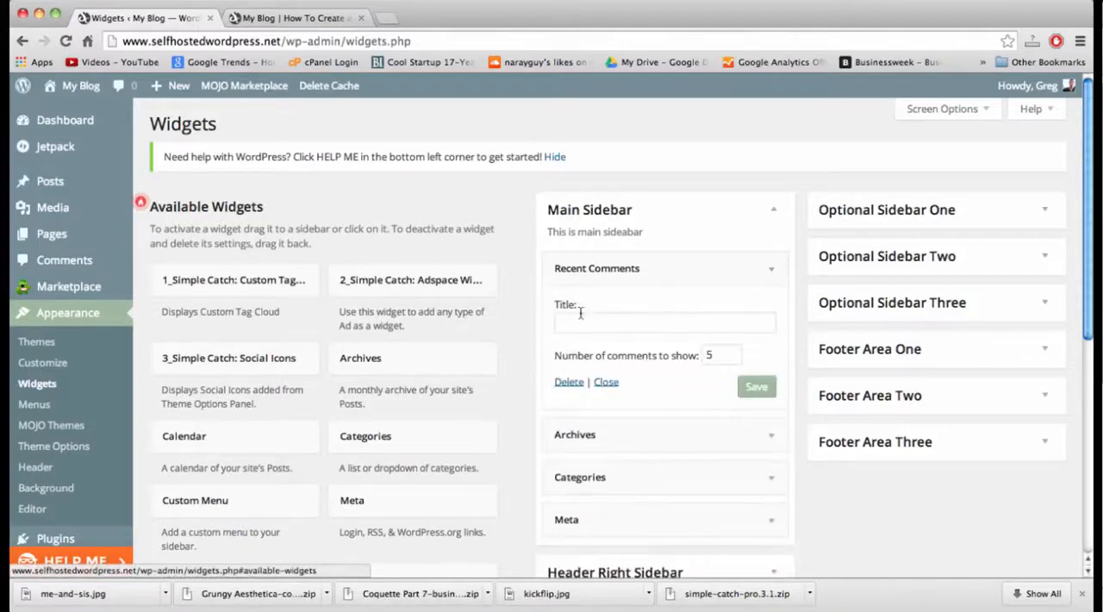
pyautogui.click(569, 382)
# Delete the Archives, Categories and Meta widgets from the Main Sidebar.
pyautogui.click(769, 270)
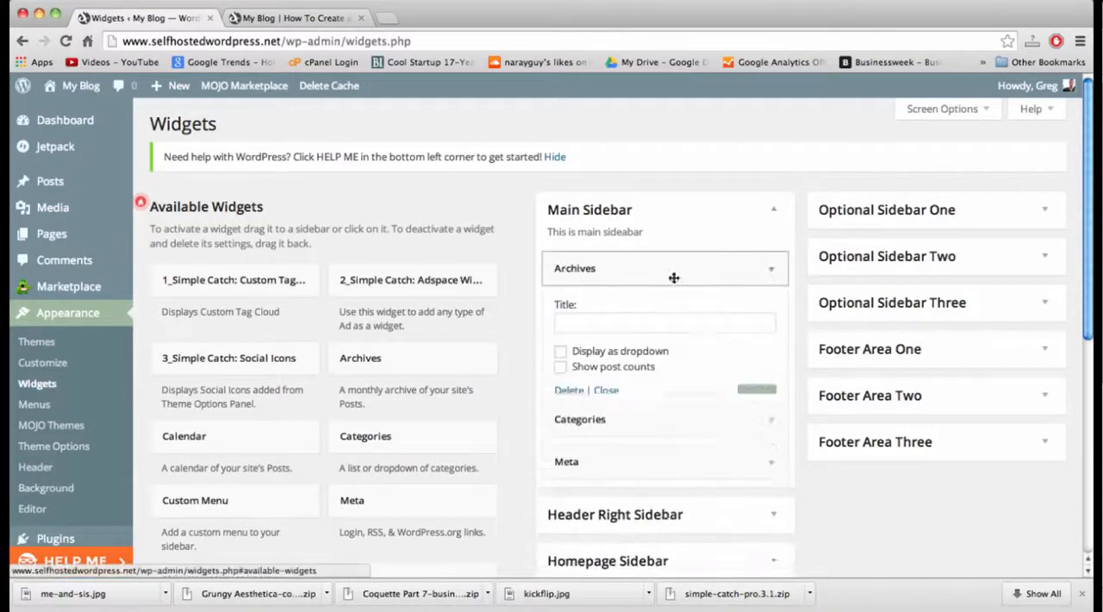
pyautogui.click(560, 393)
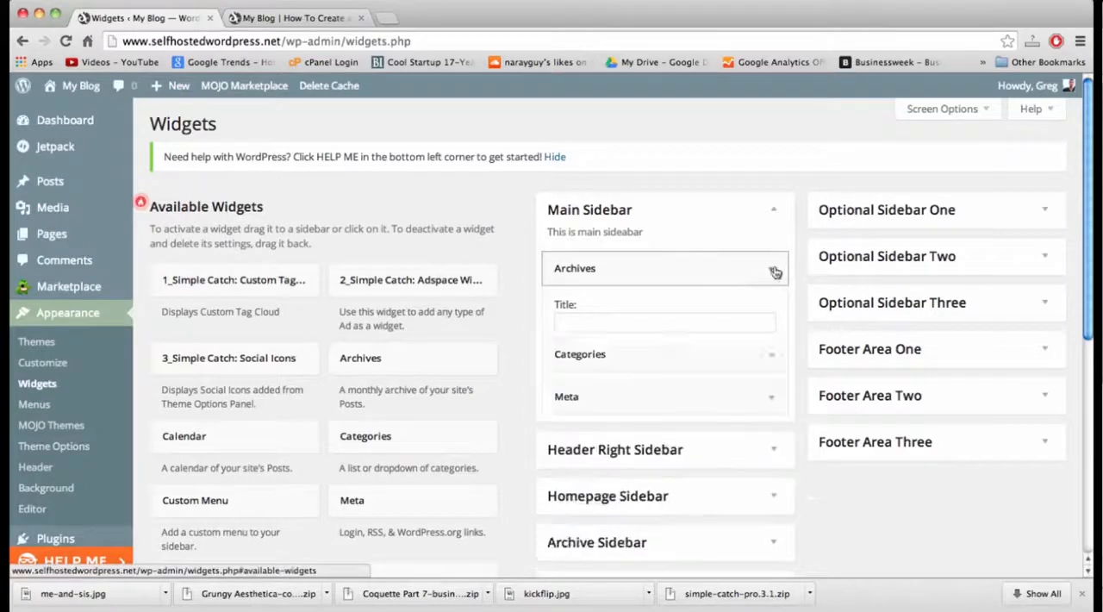
pyautogui.click(771, 272)
pyautogui.click(569, 406)
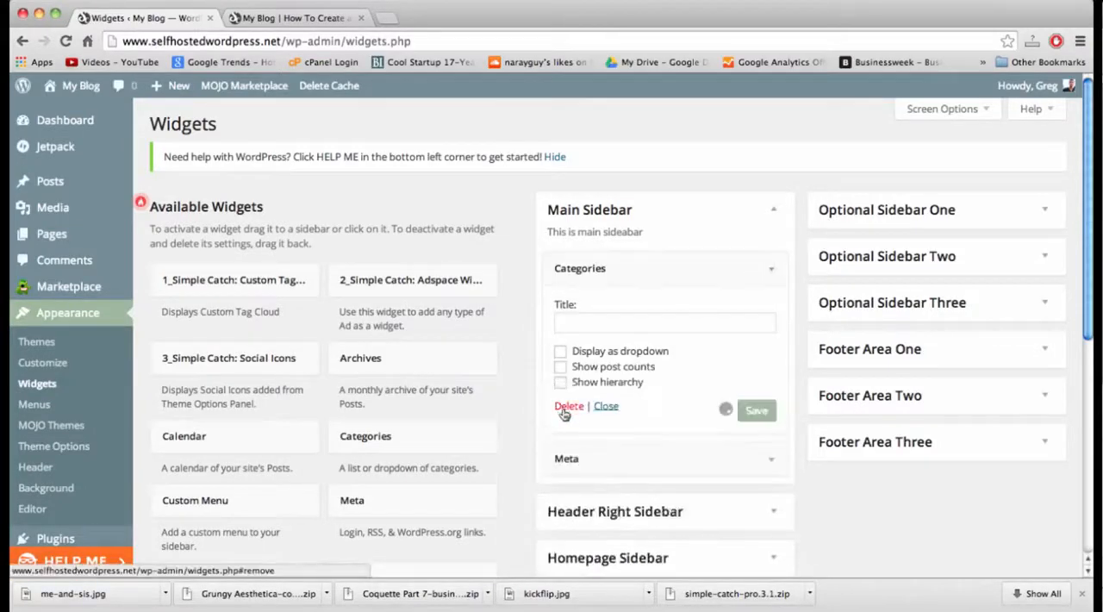
pyautogui.click(766, 269)
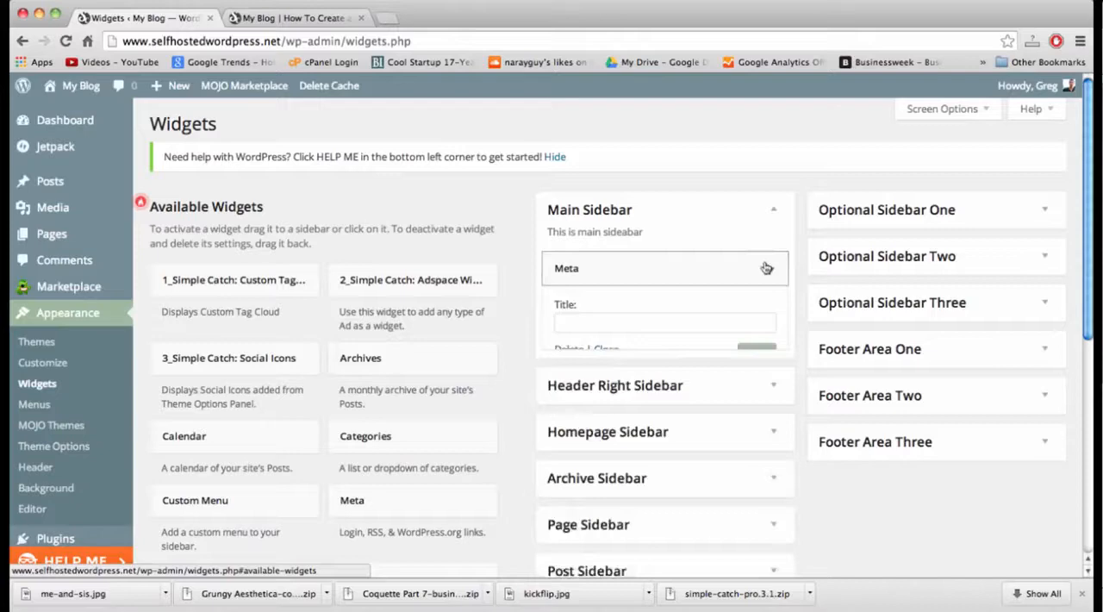
pyautogui.click(562, 351)
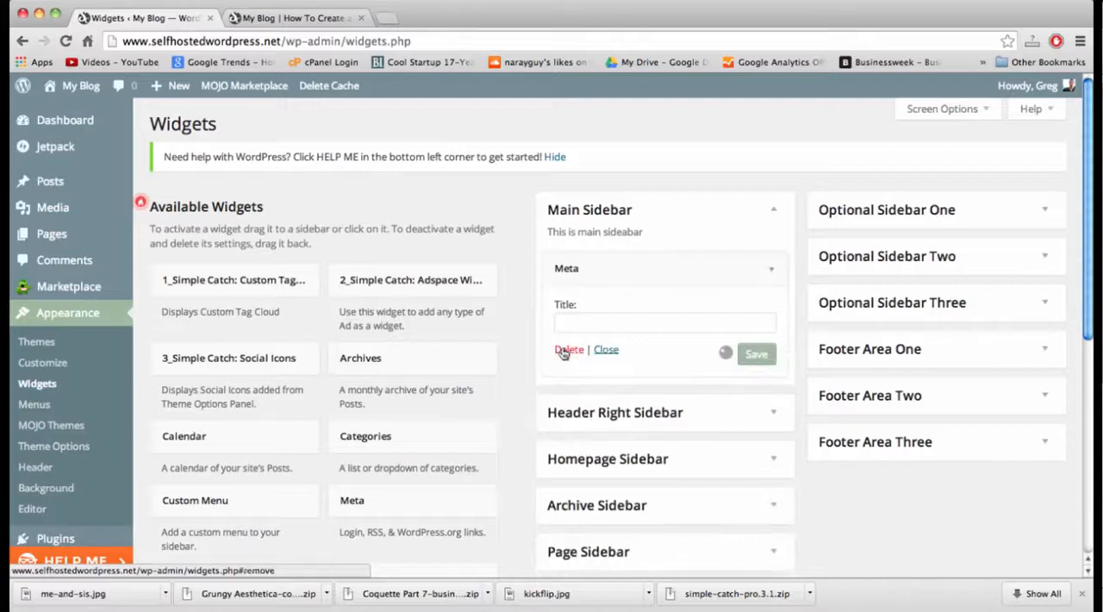
# Reload the live blog's home page and check its sidebar after the widget removals.
pyautogui.click(293, 17)
pyautogui.click(306, 40)
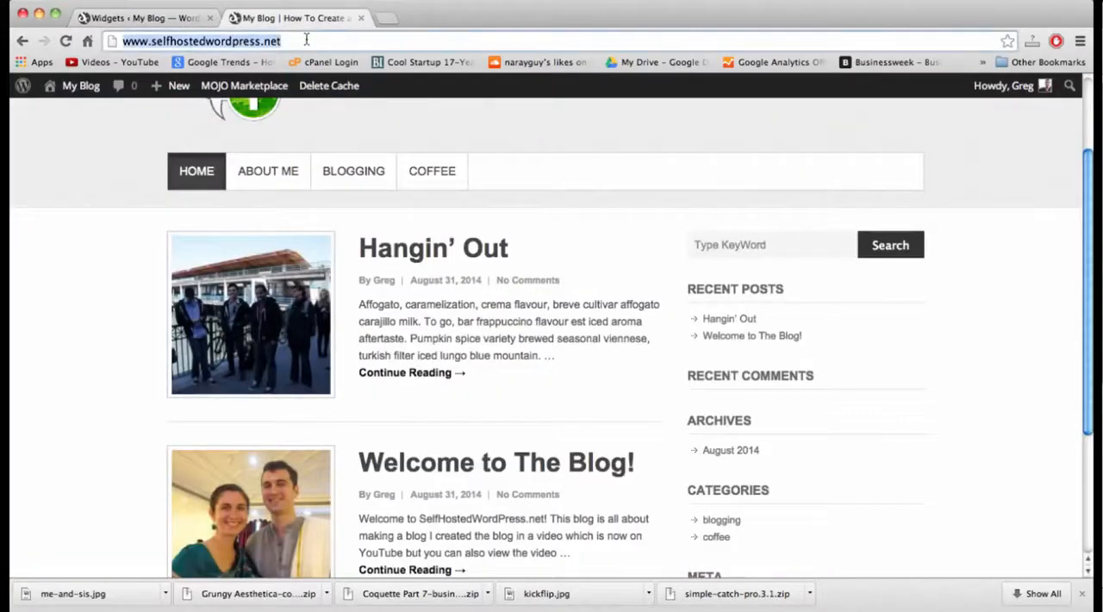
pyautogui.press('Return')
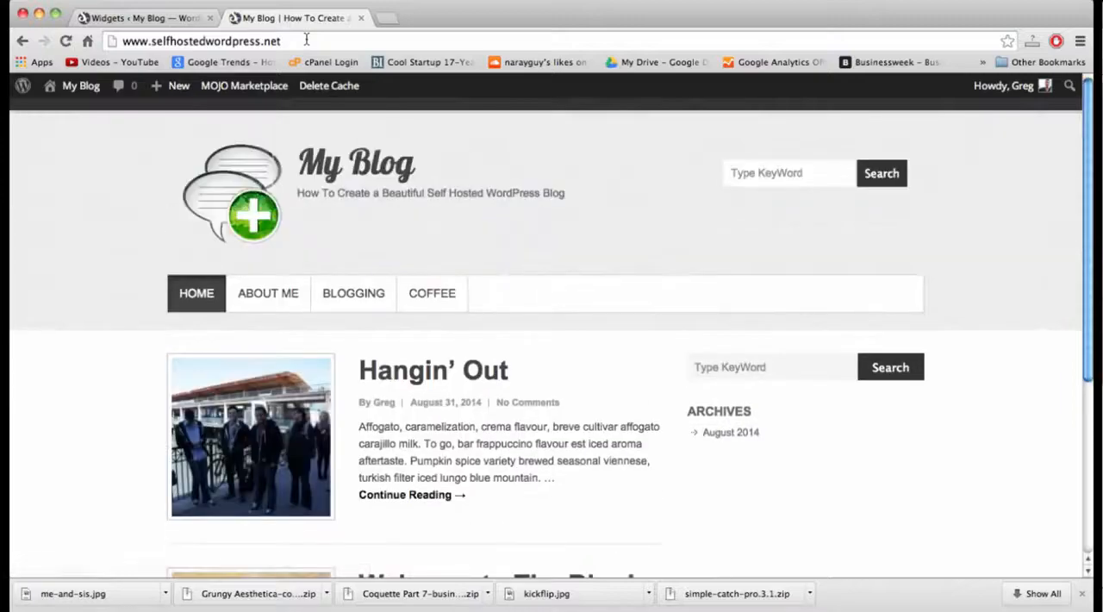
pyautogui.scroll(-3, 539, 227)
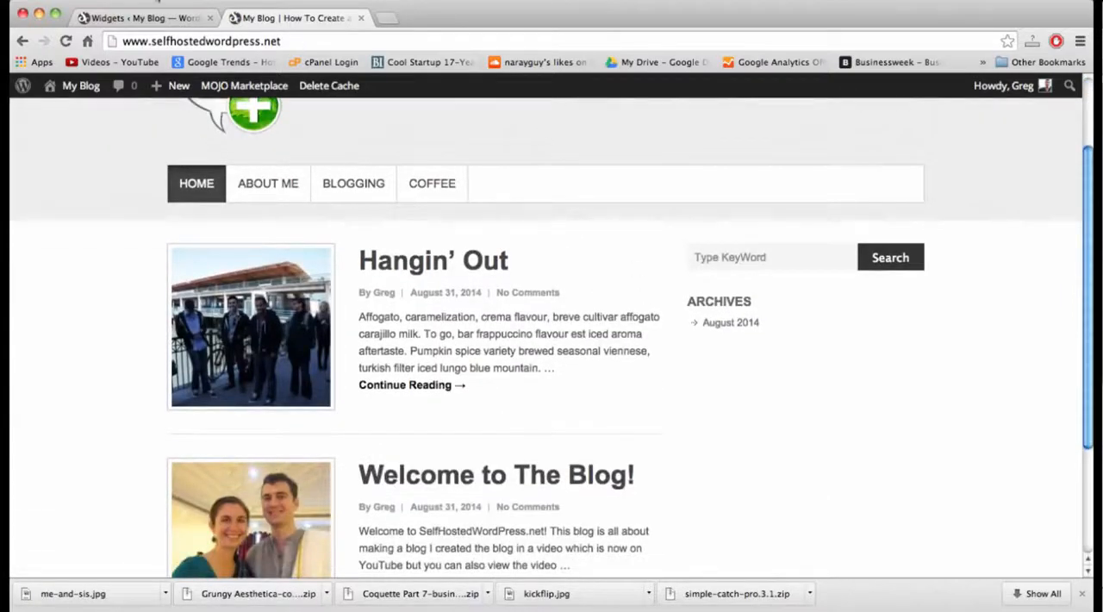
# Expand the Header Right Sidebar area on the Widgets page and reload the live blog's home page to compare its widgets.
pyautogui.click(153, 17)
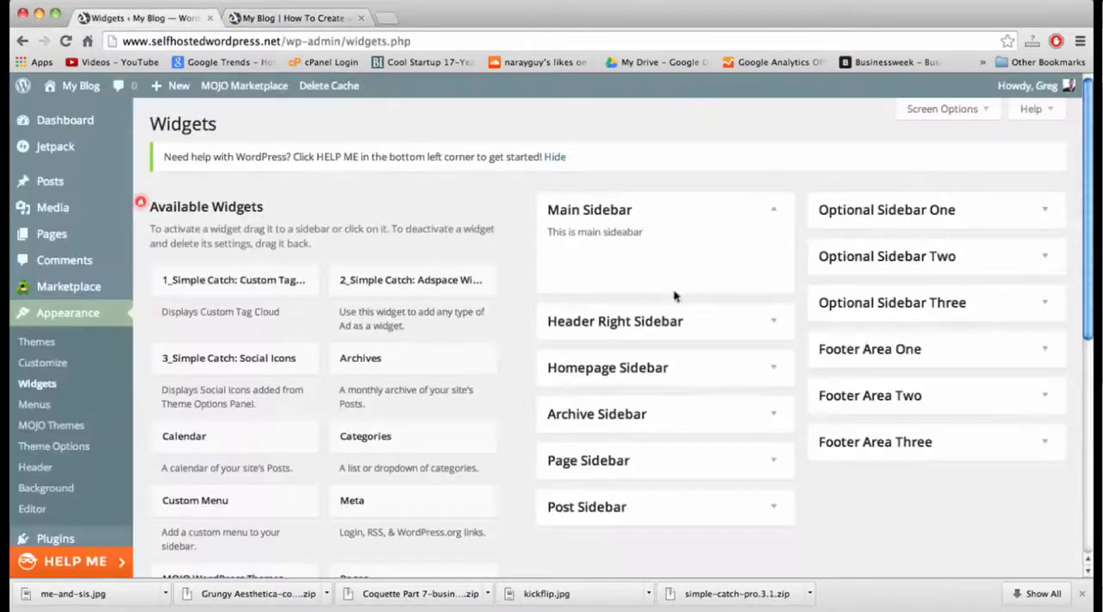
pyautogui.click(776, 320)
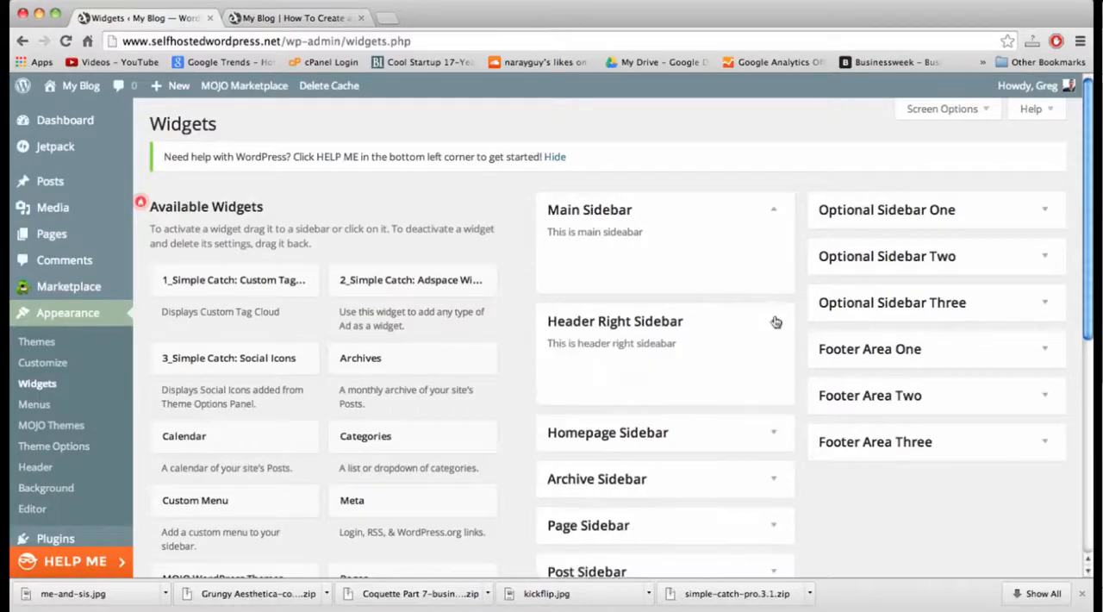
pyautogui.click(287, 18)
pyautogui.click(282, 41)
pyautogui.press('Return')
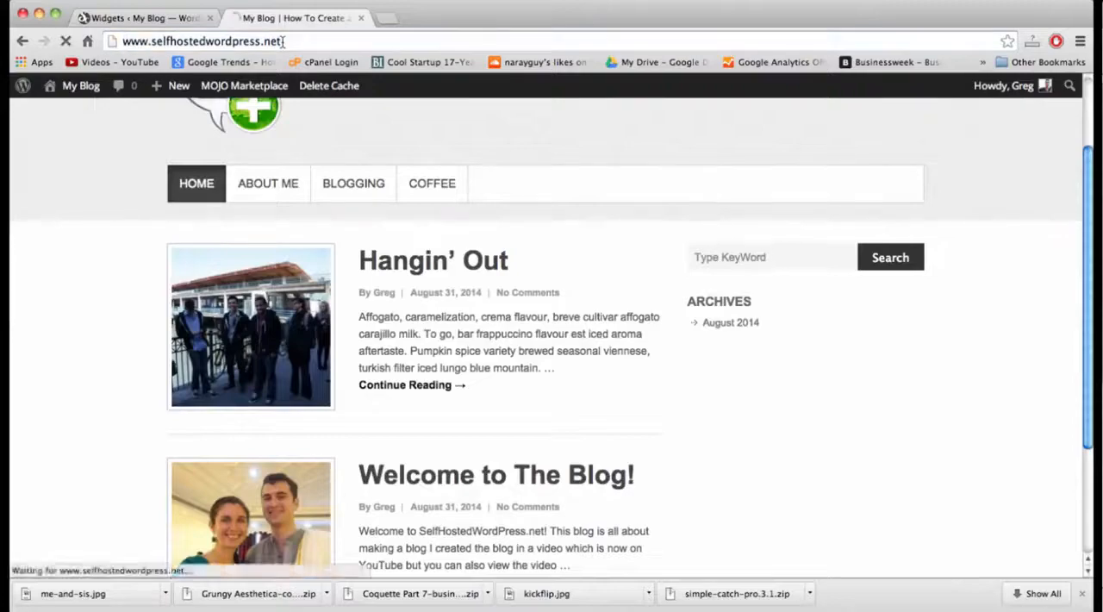
pyautogui.click(142, 18)
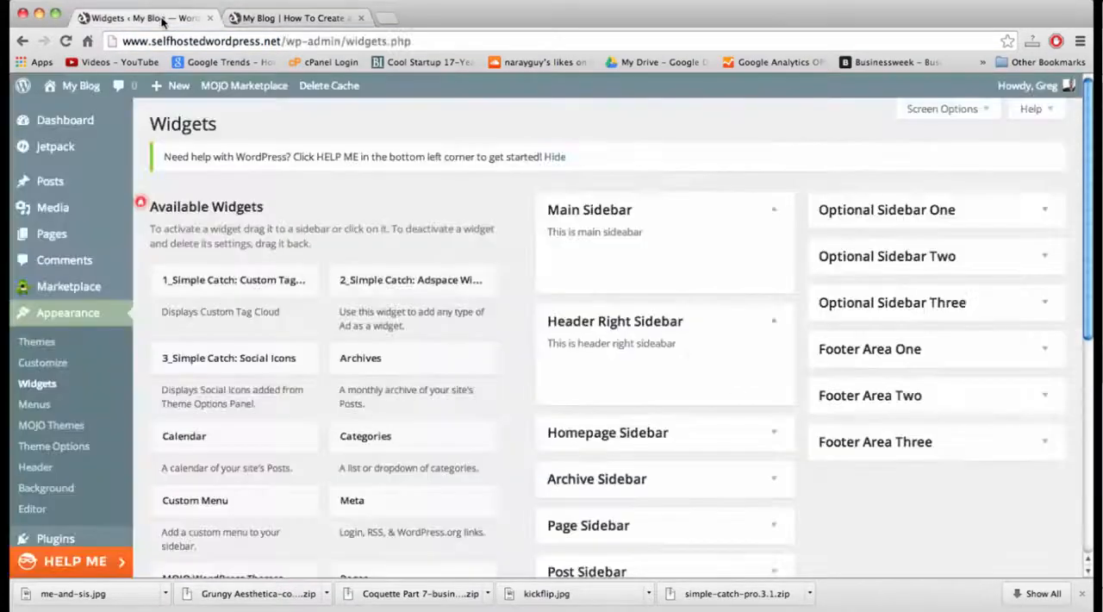
pyautogui.scroll(-1, 872, 483)
pyautogui.click(293, 18)
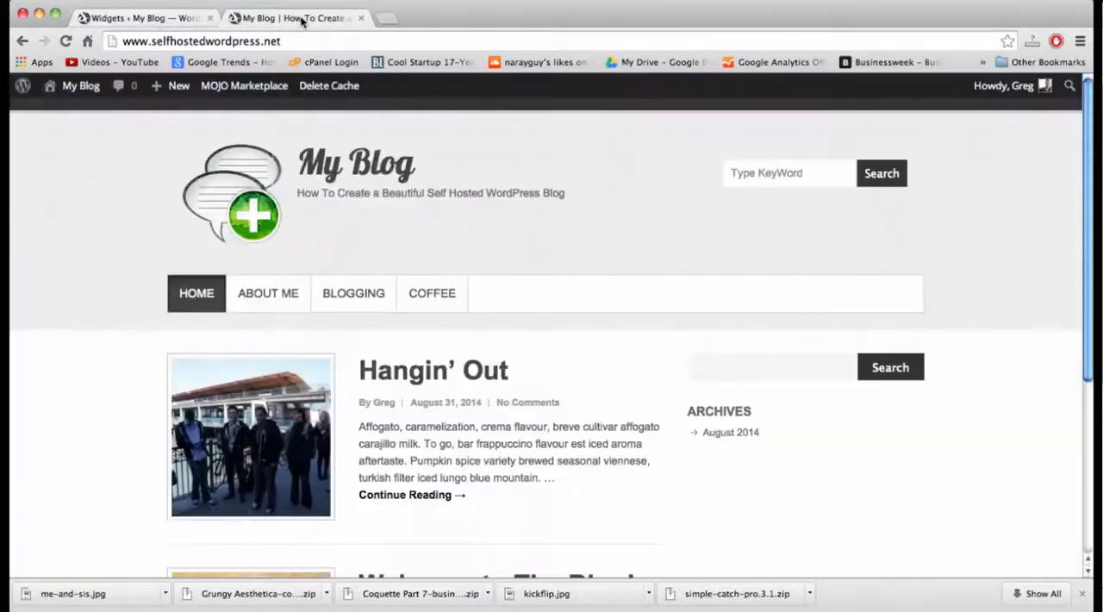
# Search Google for "facebook like box" in a new browser tab and open the Like Box page on Facebook Developers.
pyautogui.click(388, 18)
pyautogui.write('facebii')
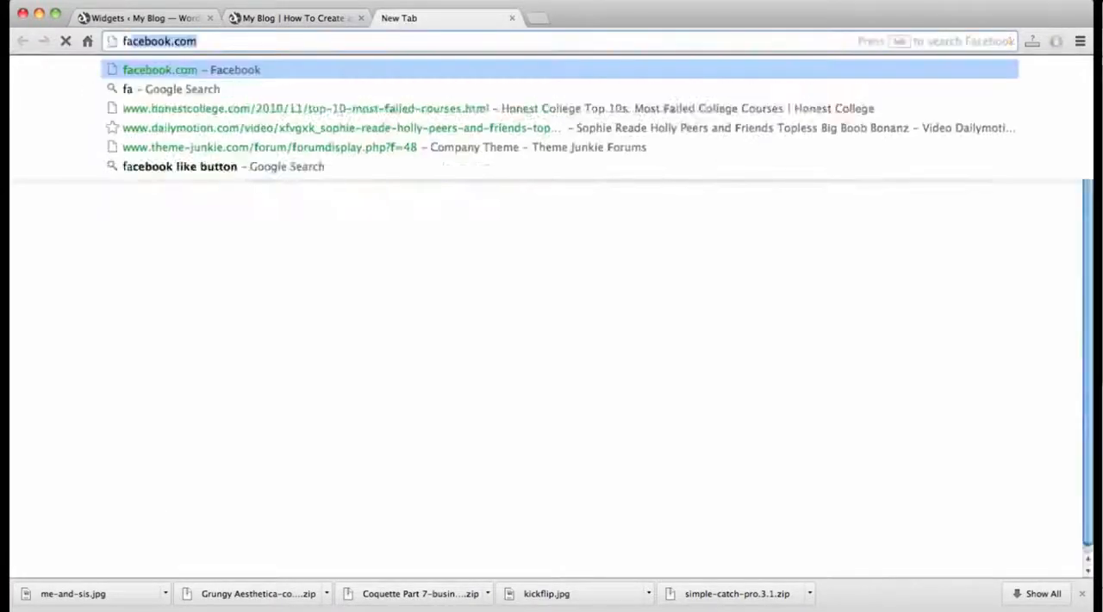
pyautogui.press('BackSpace')
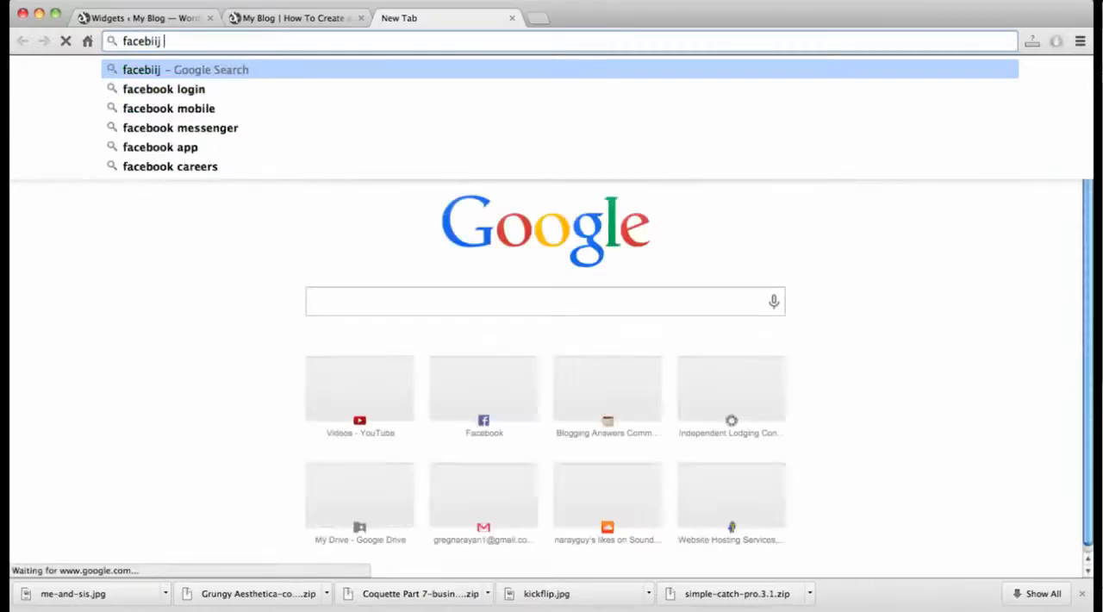
pyautogui.press('BackSpace')
pyautogui.write('ook like box')
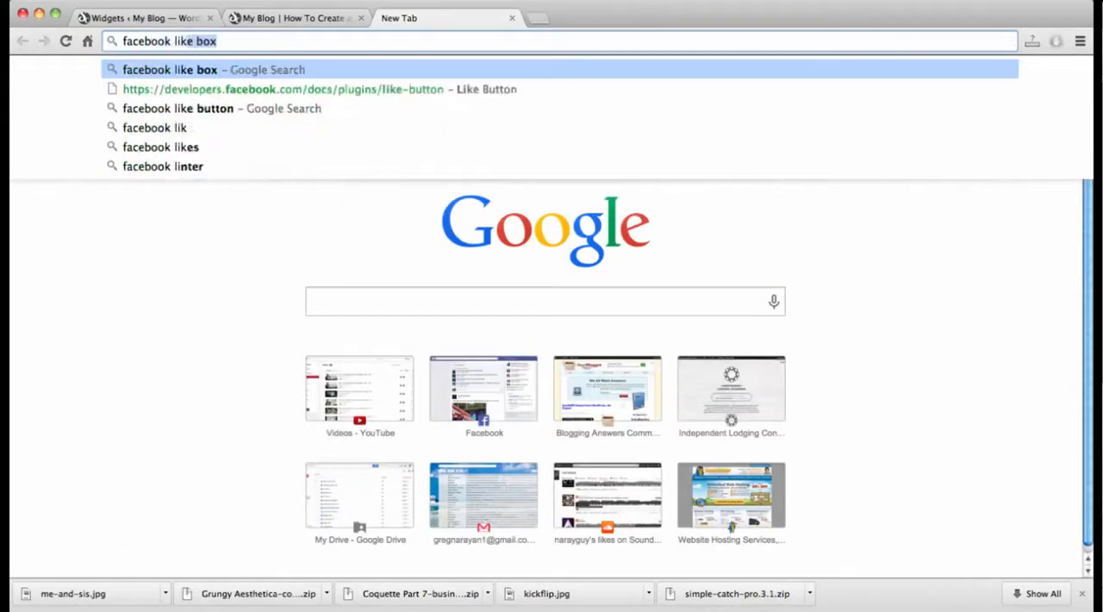
pyautogui.press('Return')
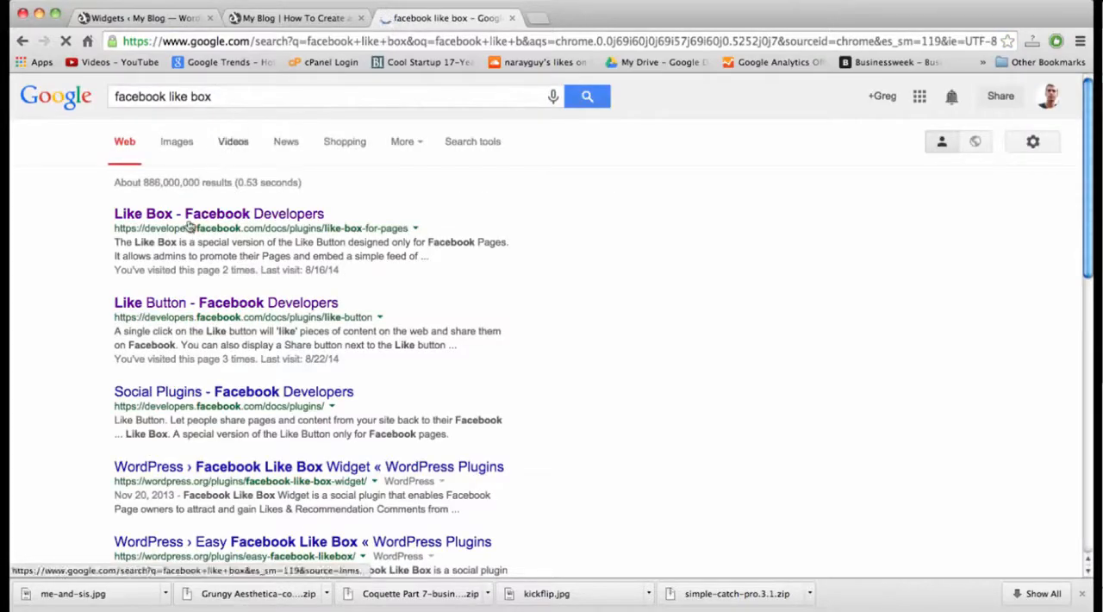
pyautogui.click(190, 215)
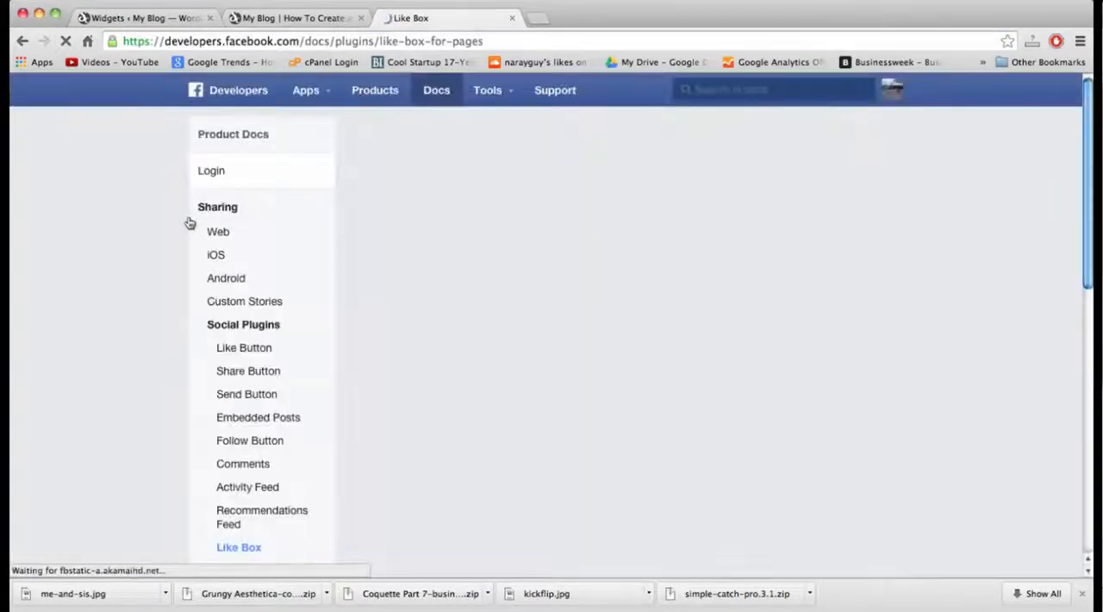
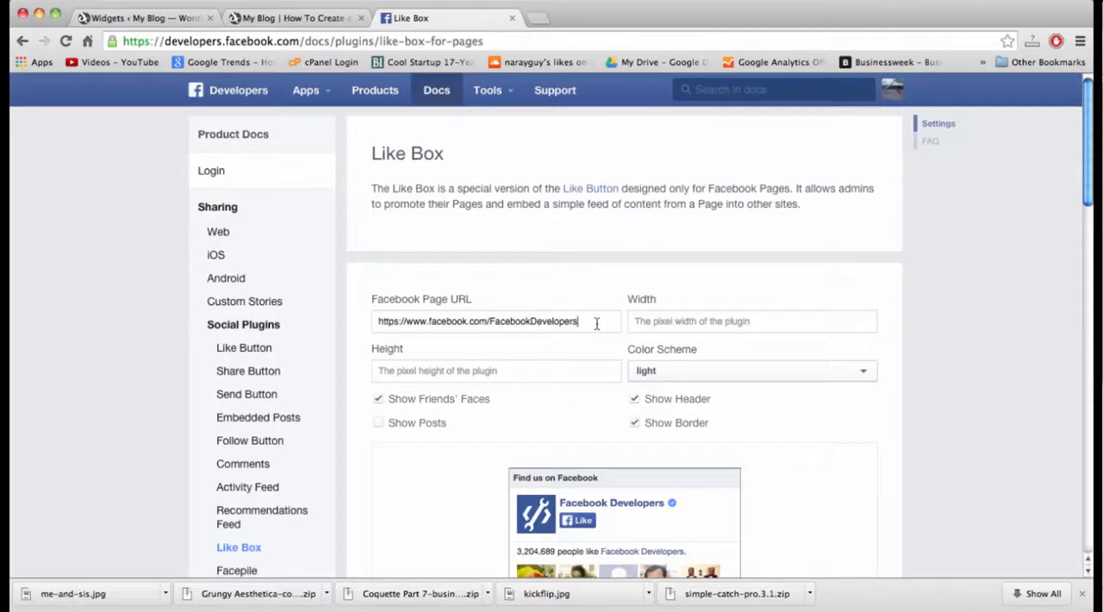
pyautogui.moveTo(597, 324); pyautogui.dragTo(500, 324)
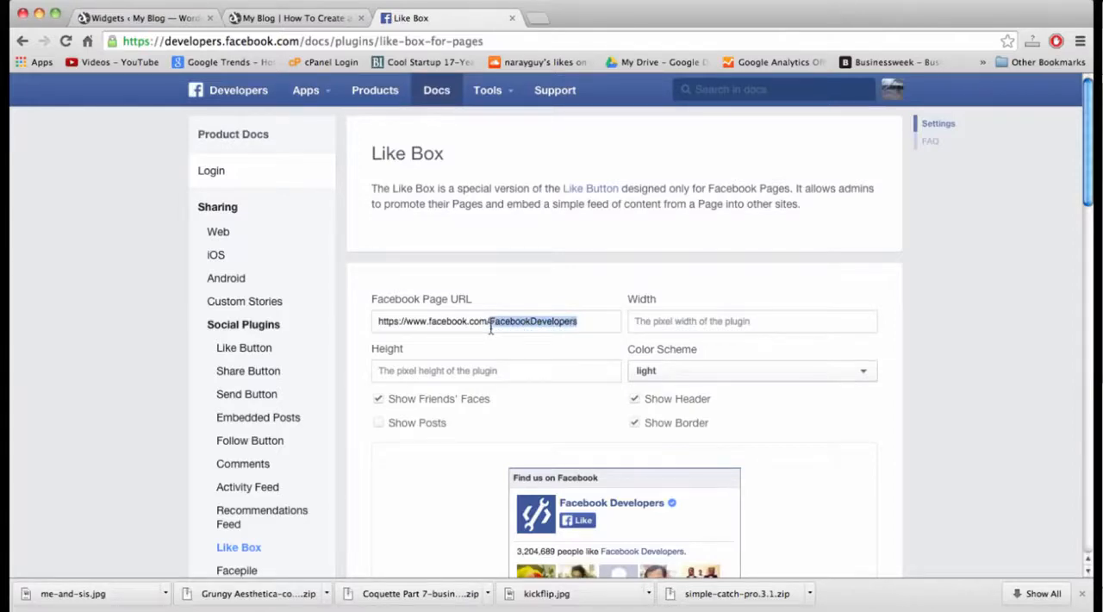
pyautogui.write('dear')
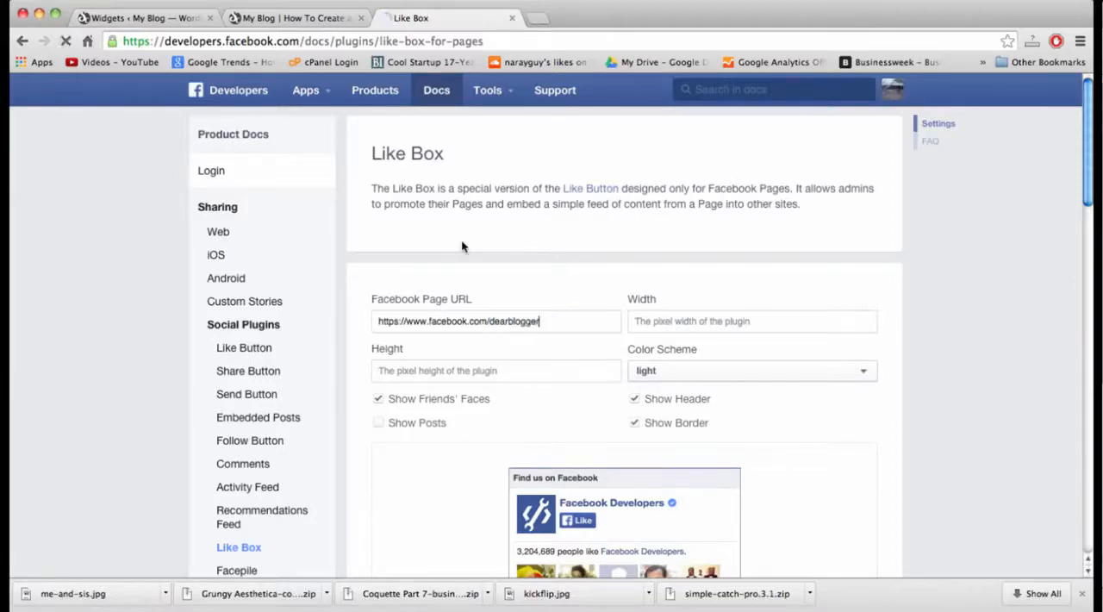
pyautogui.tripleClick(484, 321)
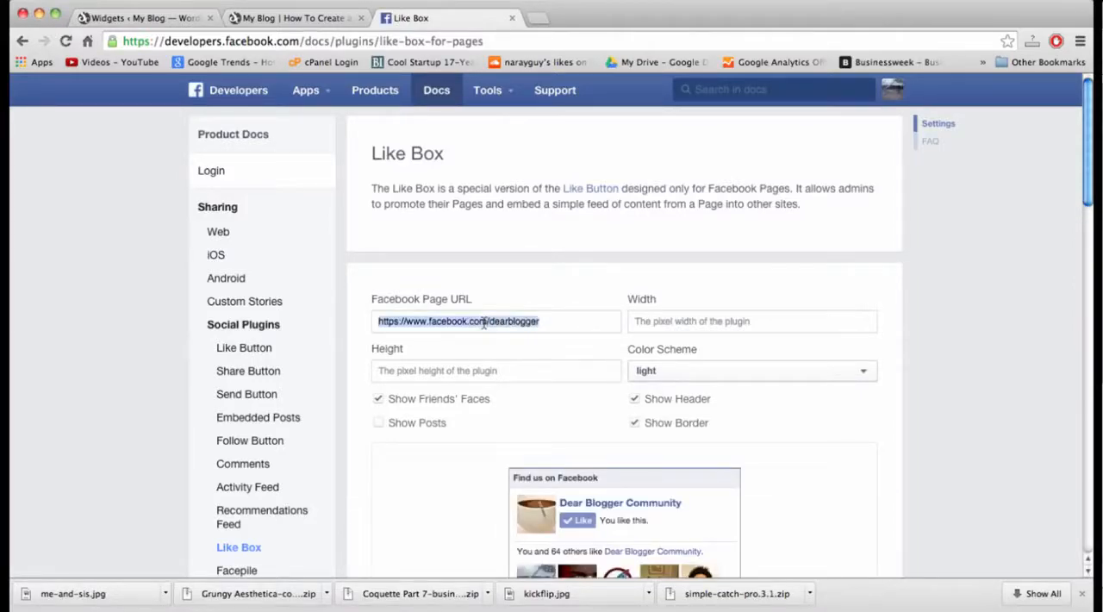
# Preview the Like Box in the dark color scheme and set the scheme back to light.
pyautogui.scroll(-2, 522, 321)
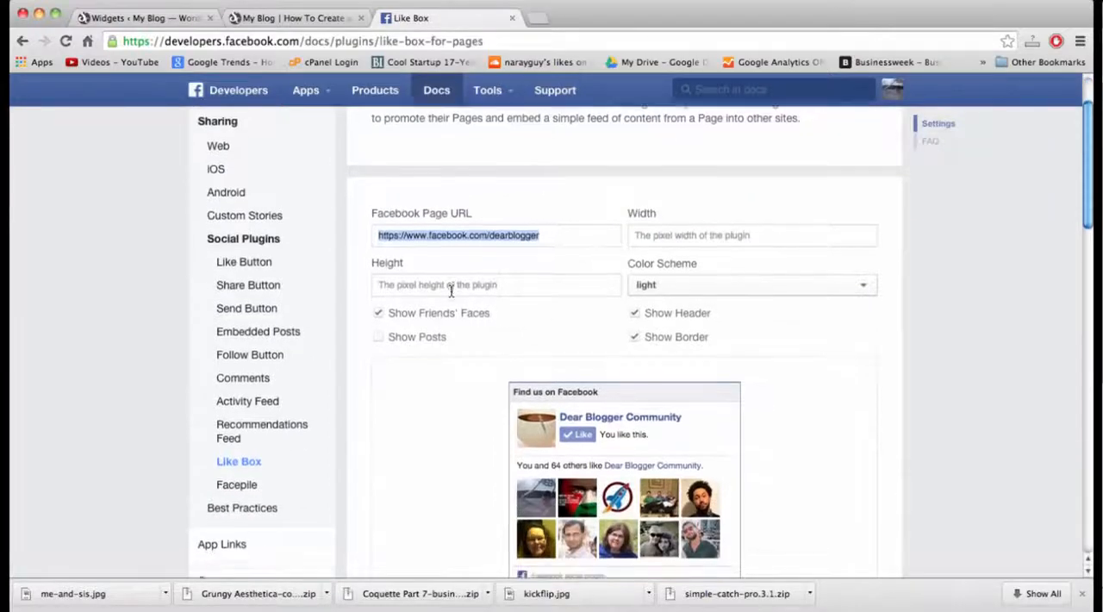
pyautogui.scroll(-2, 451, 289)
pyautogui.click(675, 174)
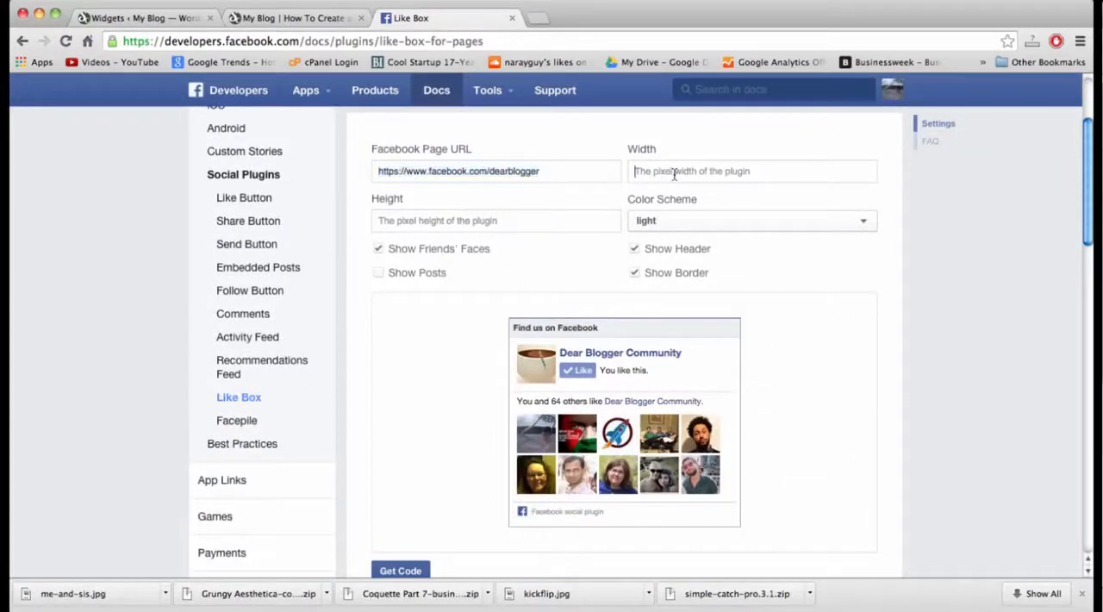
pyautogui.click(685, 220)
pyautogui.click(655, 265)
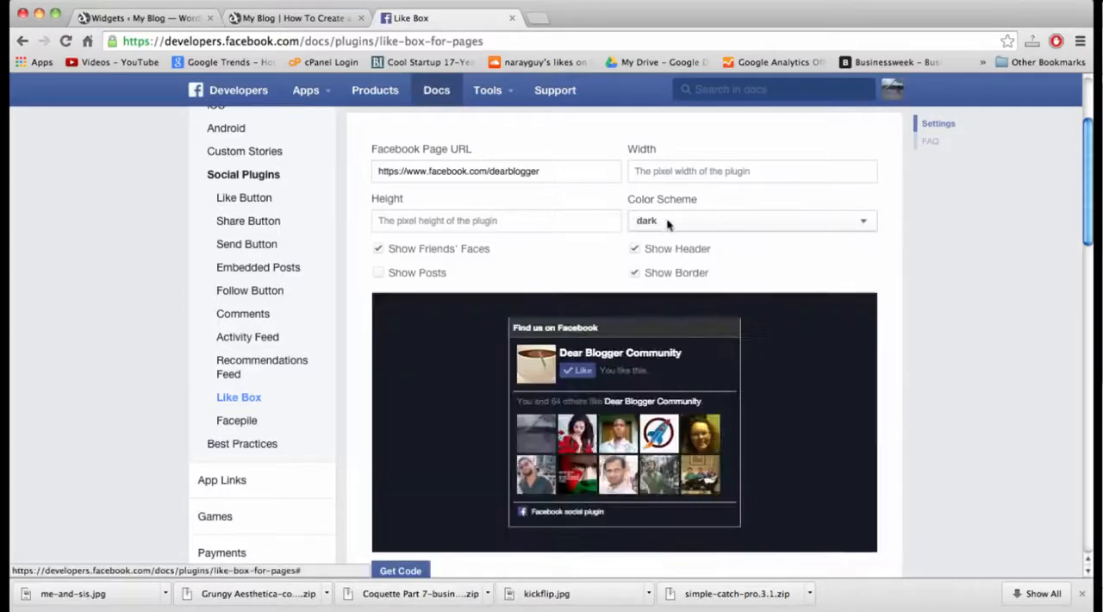
pyautogui.click(670, 221)
pyautogui.click(677, 244)
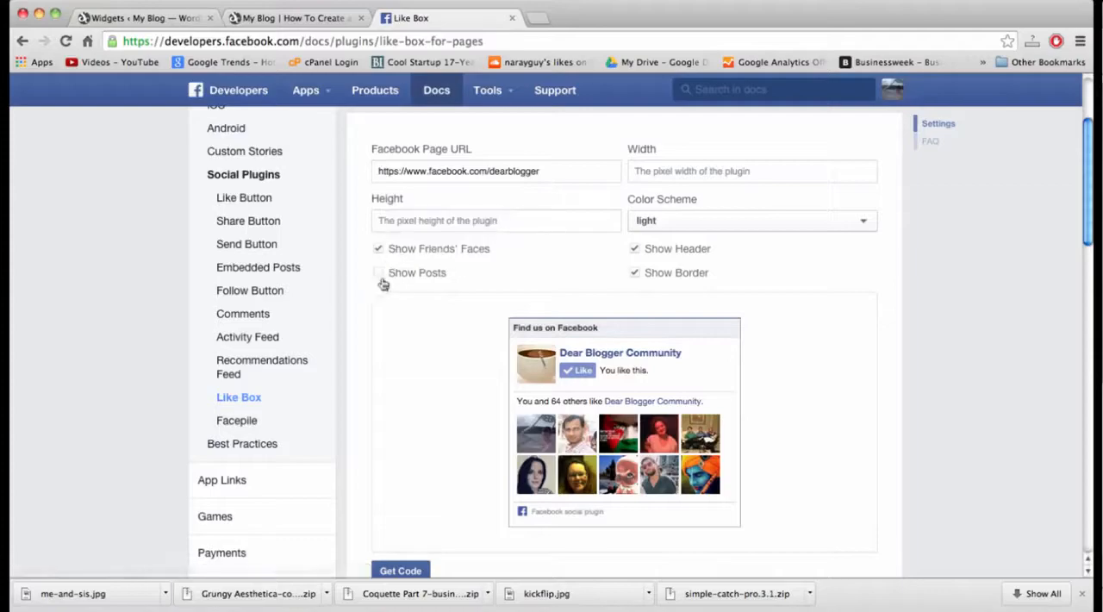
# Generate the Like Box plugin code and copy its IFRAME version.
pyautogui.scroll(-3, 435, 302)
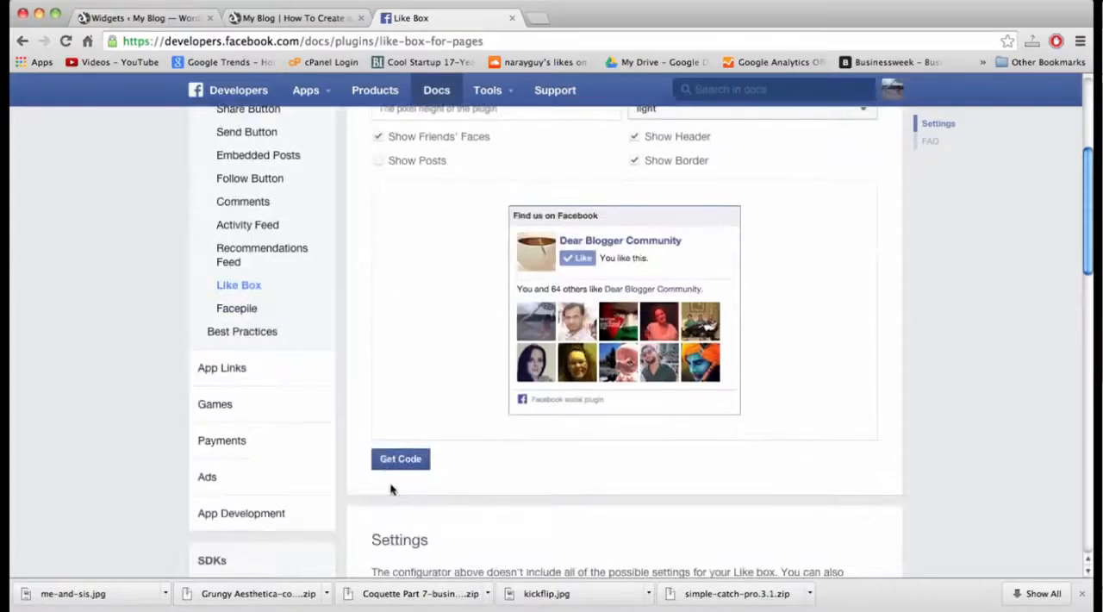
pyautogui.click(395, 464)
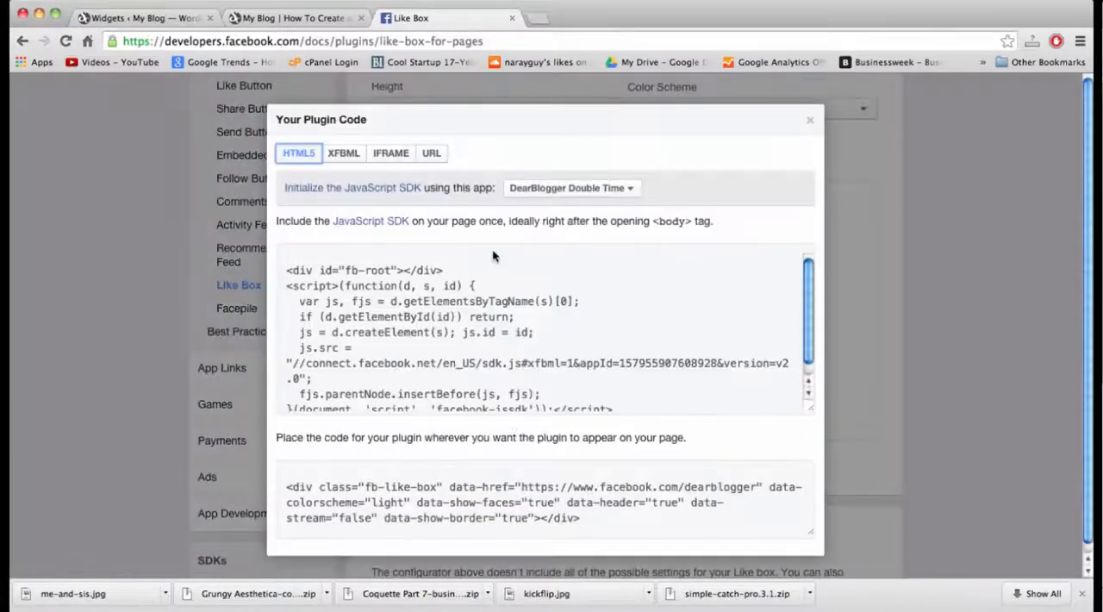
pyautogui.click(384, 155)
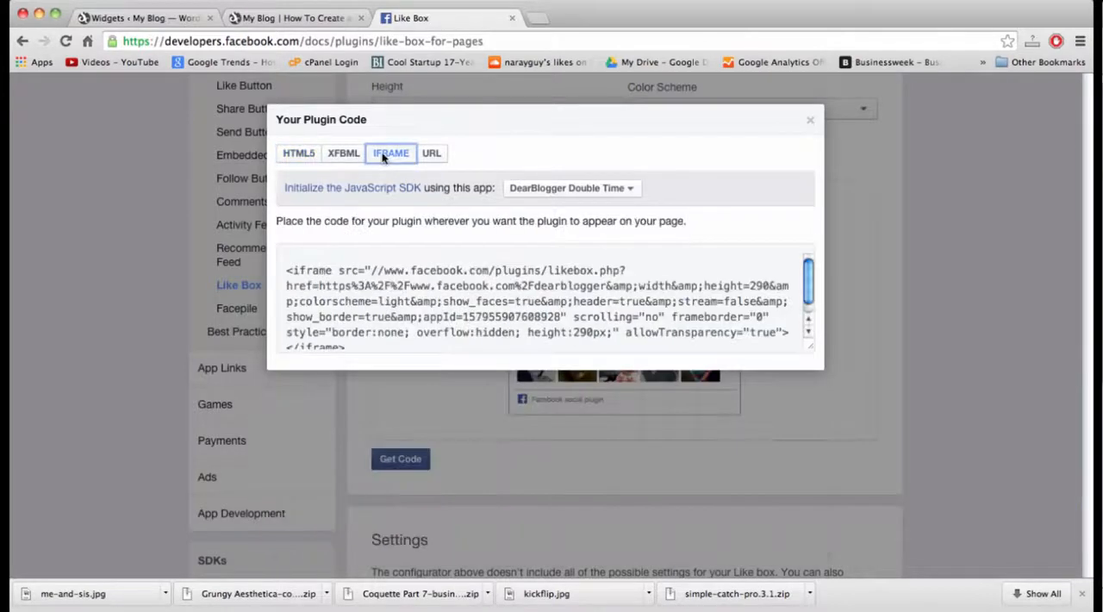
pyautogui.click(448, 309)
pyautogui.press('super+c')
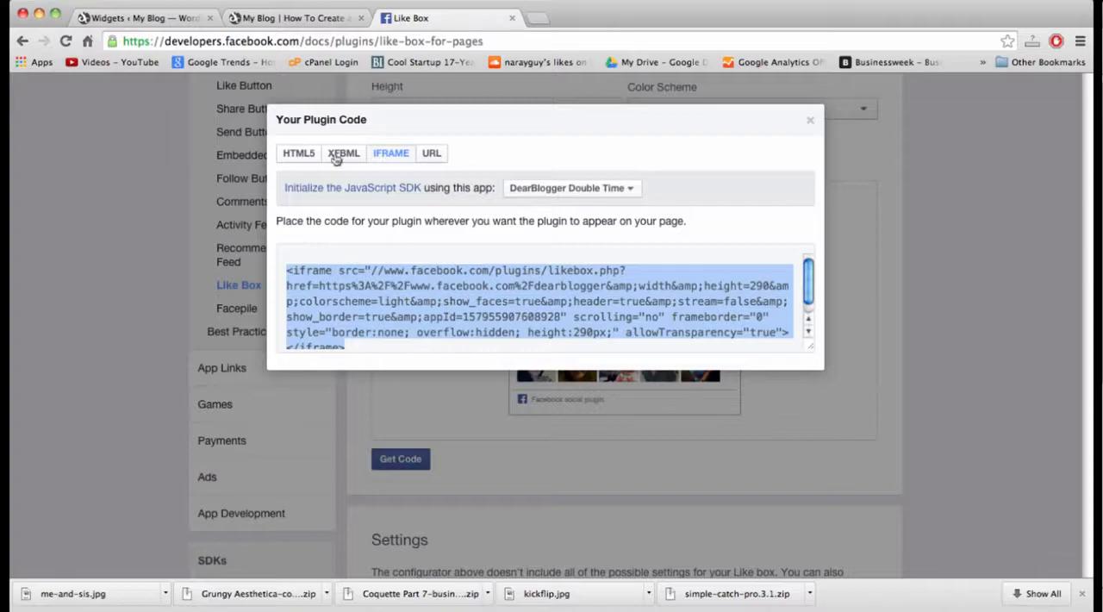
# Return to the blog's Widgets page and add a Text widget to the Main Sidebar.
pyautogui.click(172, 17)
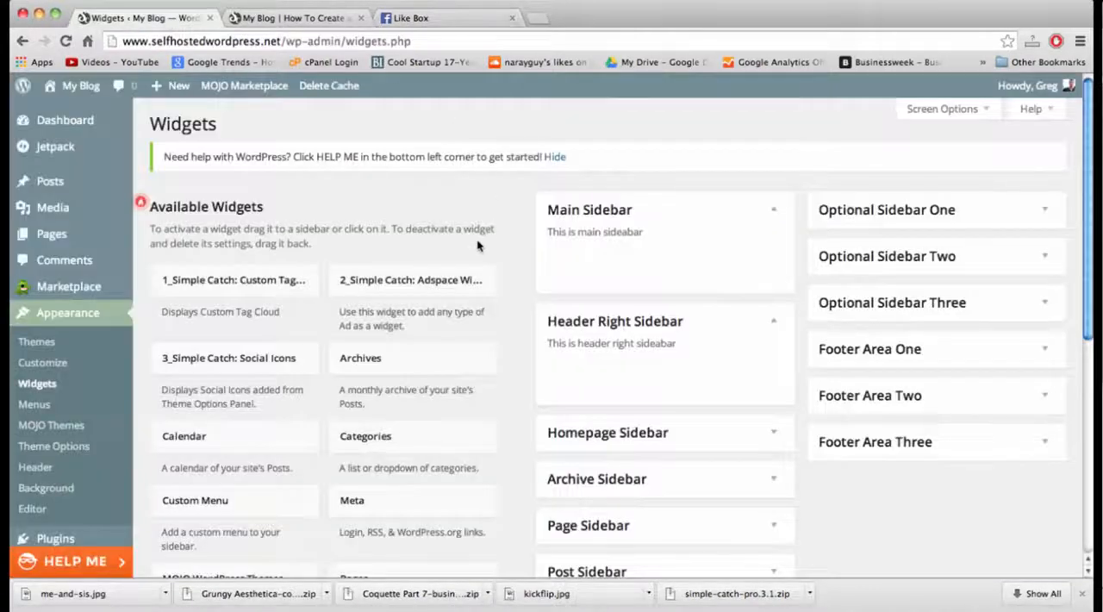
pyautogui.scroll(-9, 531, 371)
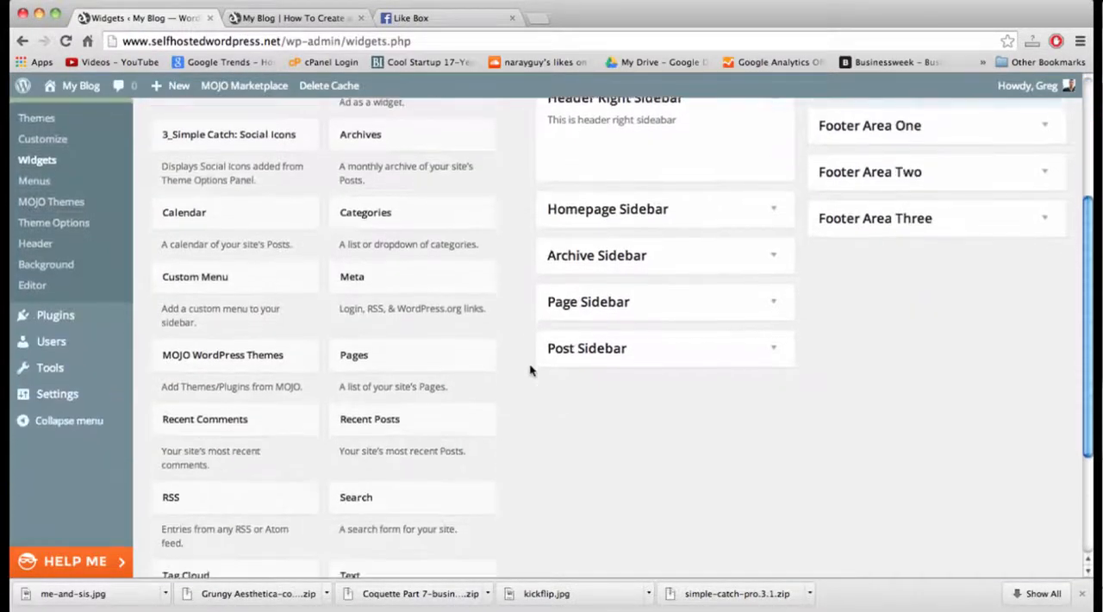
pyautogui.click(419, 405)
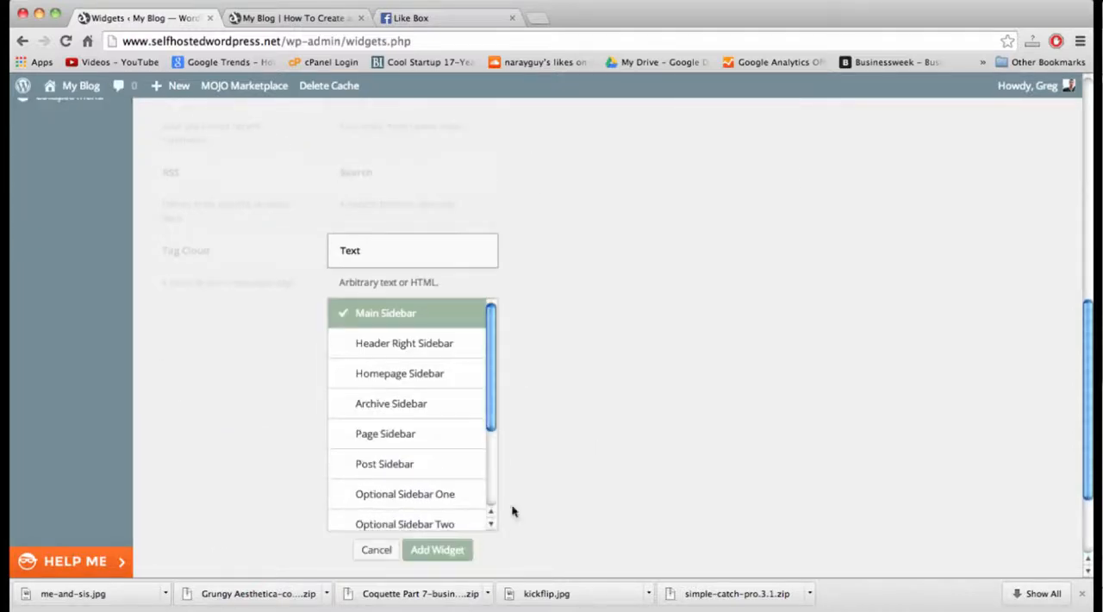
pyautogui.click(437, 550)
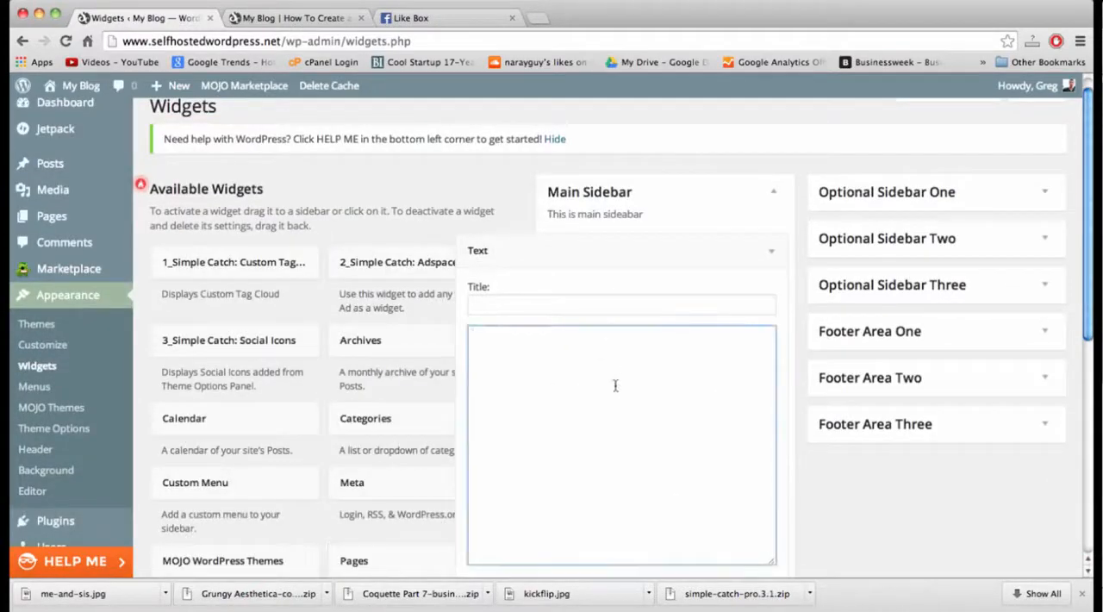
# Paste the Like Box iframe code into the Text widget, title it "Add Me on Facebook" and save it.
pyautogui.press('super+v')
pyautogui.click(508, 304)
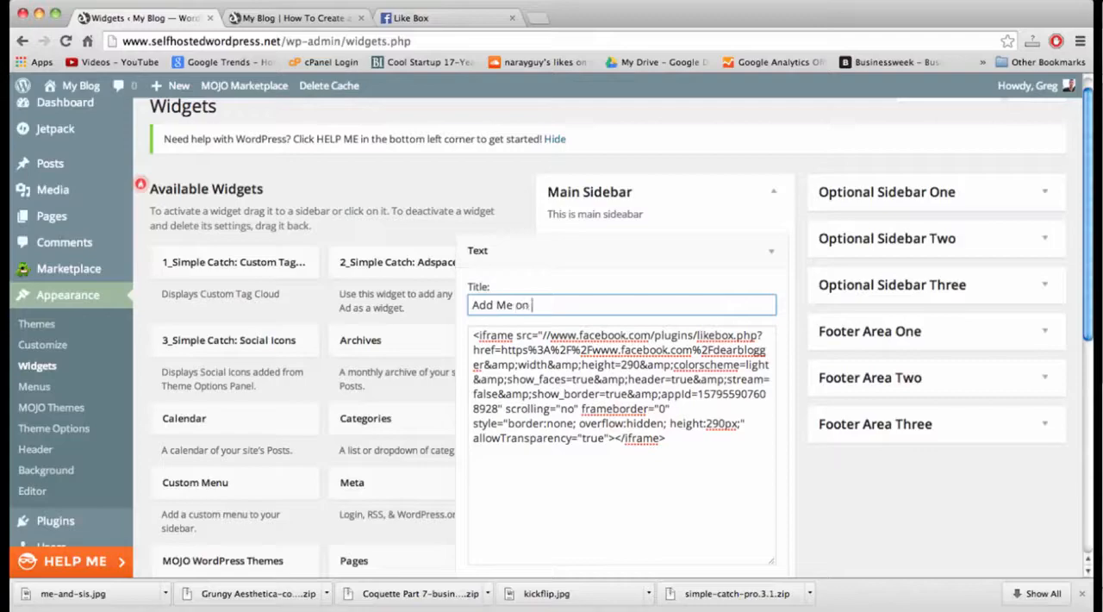
pyautogui.scroll(-5, 611, 338)
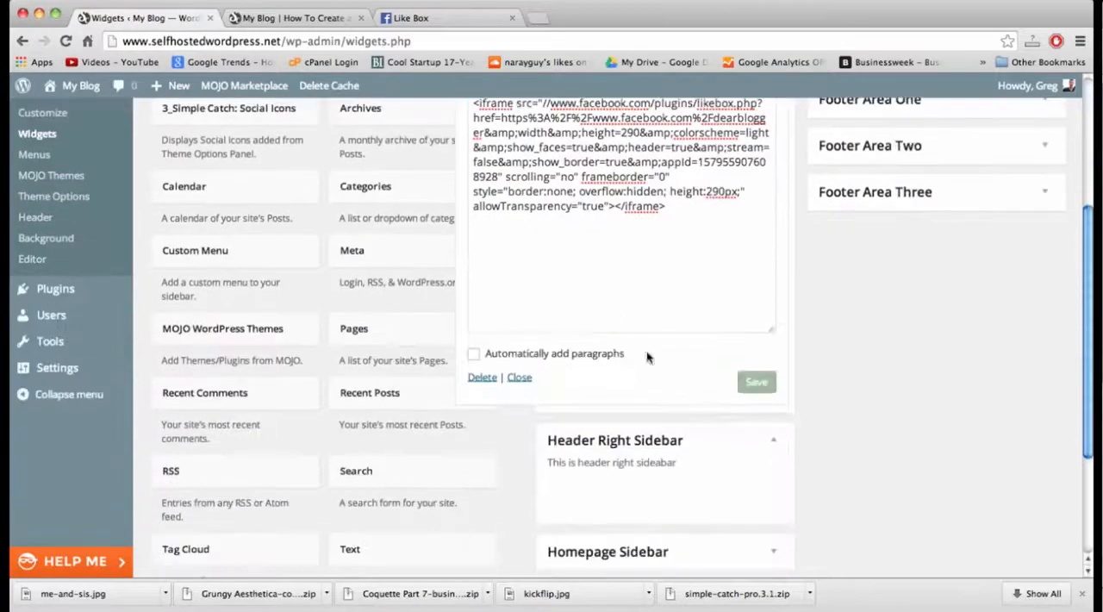
pyautogui.click(756, 382)
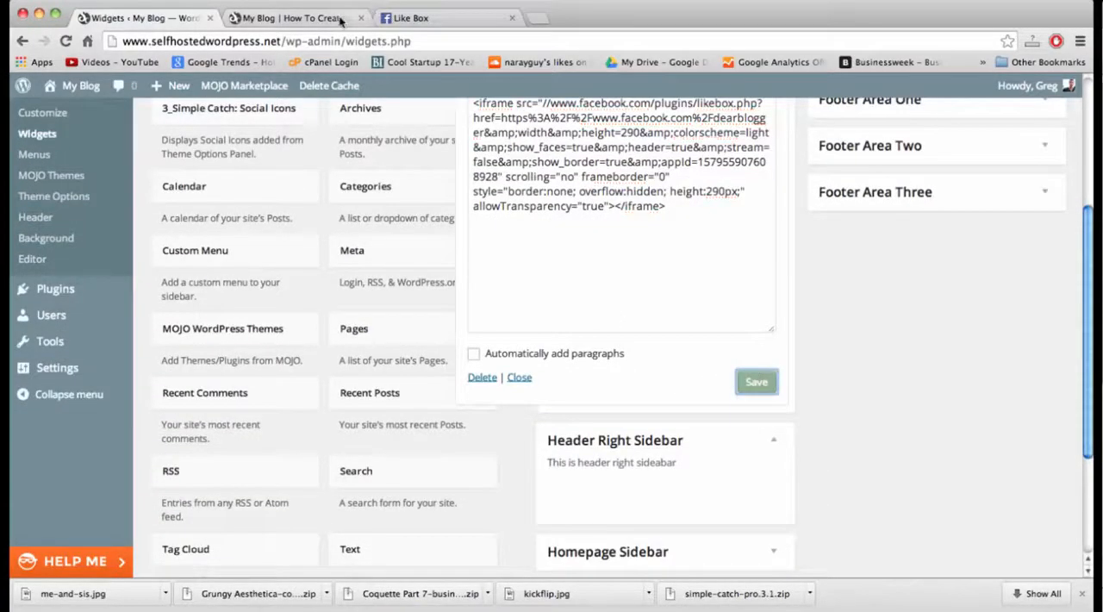
# Reload the live blog's home page and examine the Facebook Like Box in its sidebar and the overall layout.
pyautogui.click(298, 17)
pyautogui.click(299, 41)
pyautogui.press('Return')
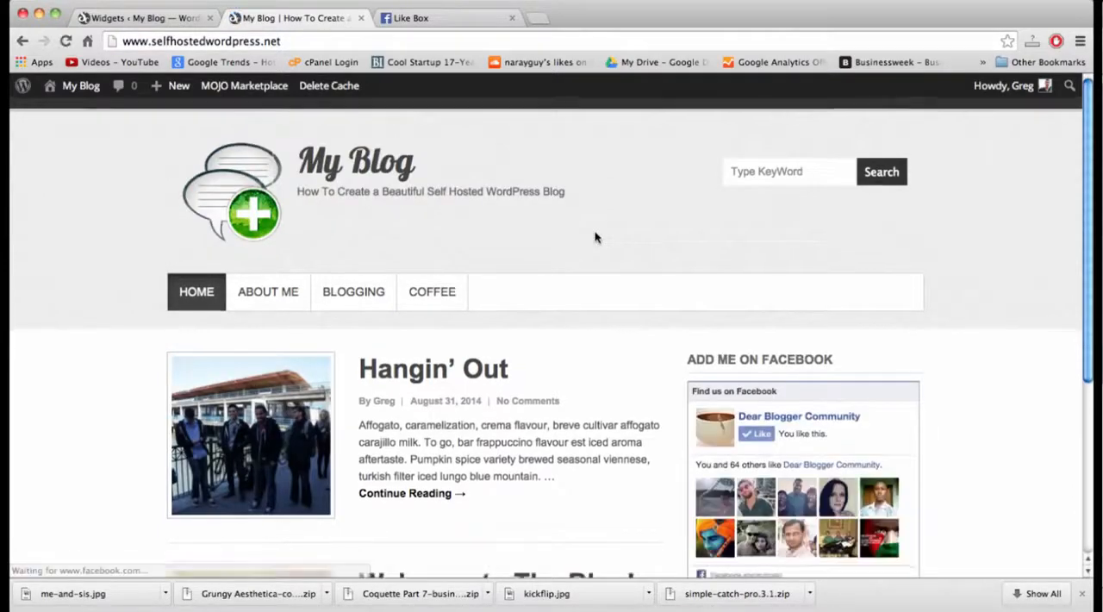
pyautogui.scroll(-4, 594, 237)
pyautogui.scroll(-2, 596, 237)
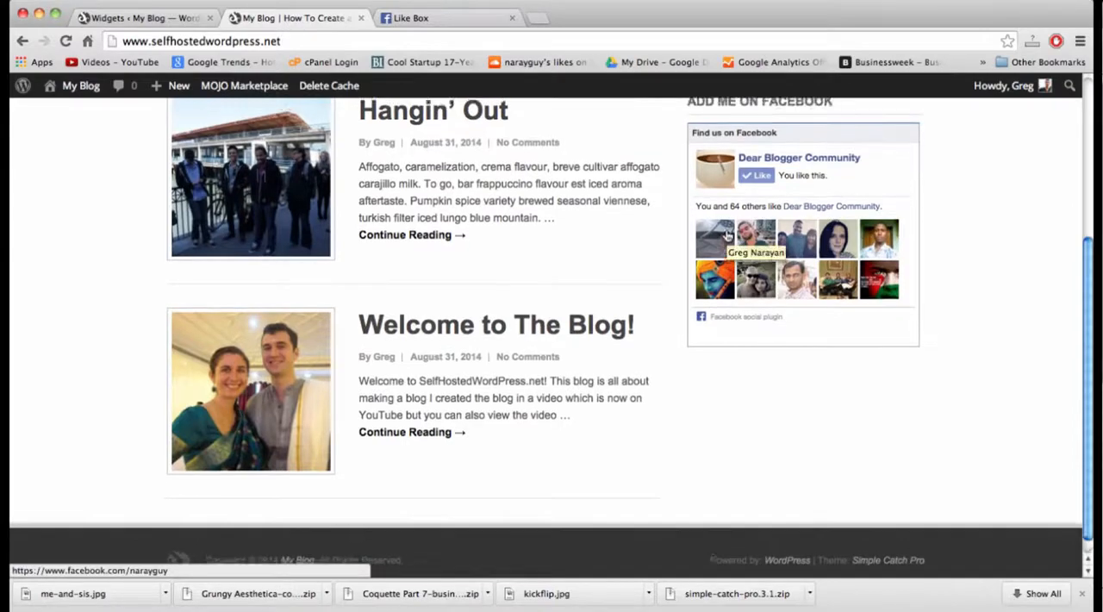
pyautogui.scroll(2, 727, 236)
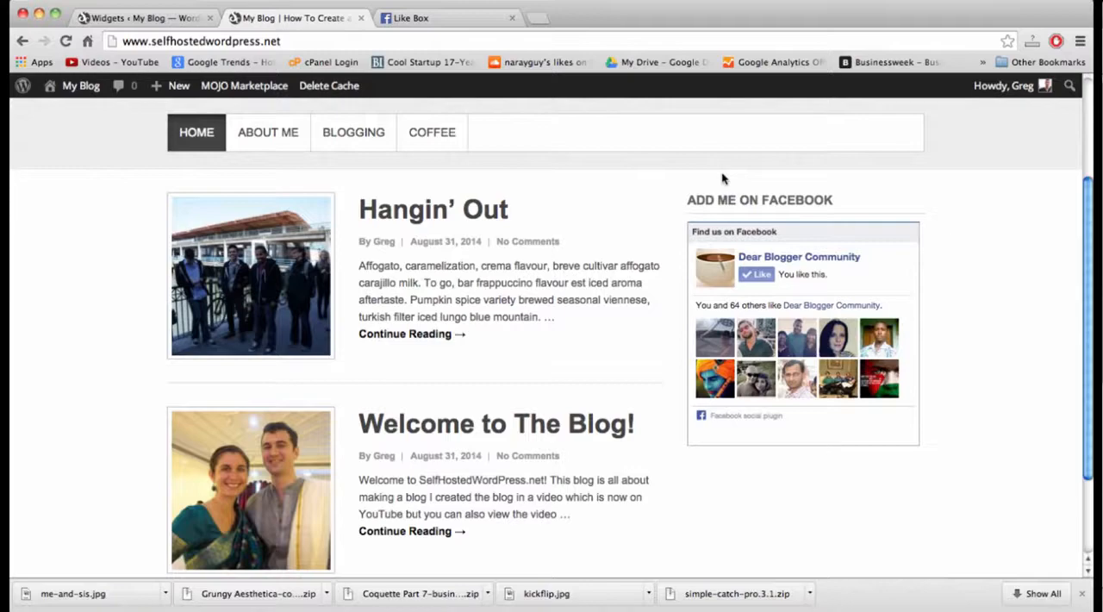
pyautogui.scroll(3, 685, 276)
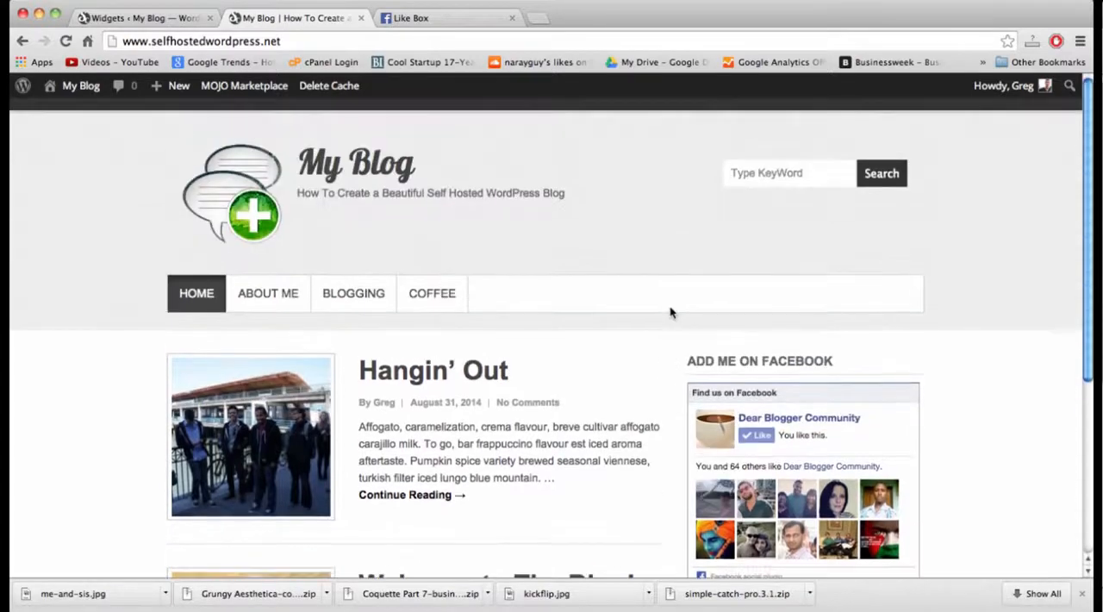
pyautogui.scroll(-5, 672, 312)
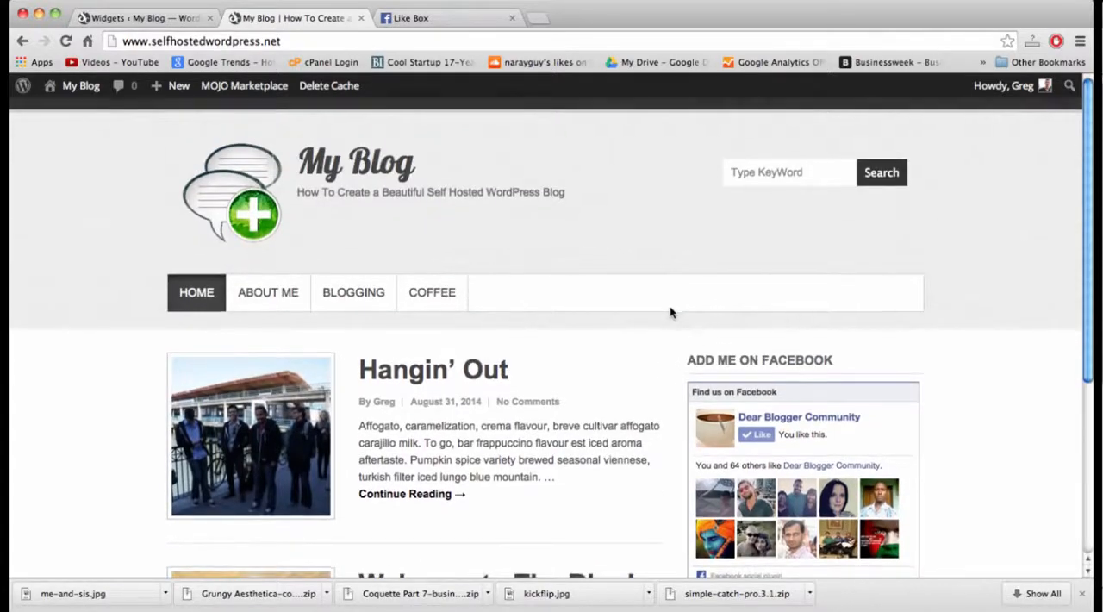
pyautogui.scroll(5, 671, 312)
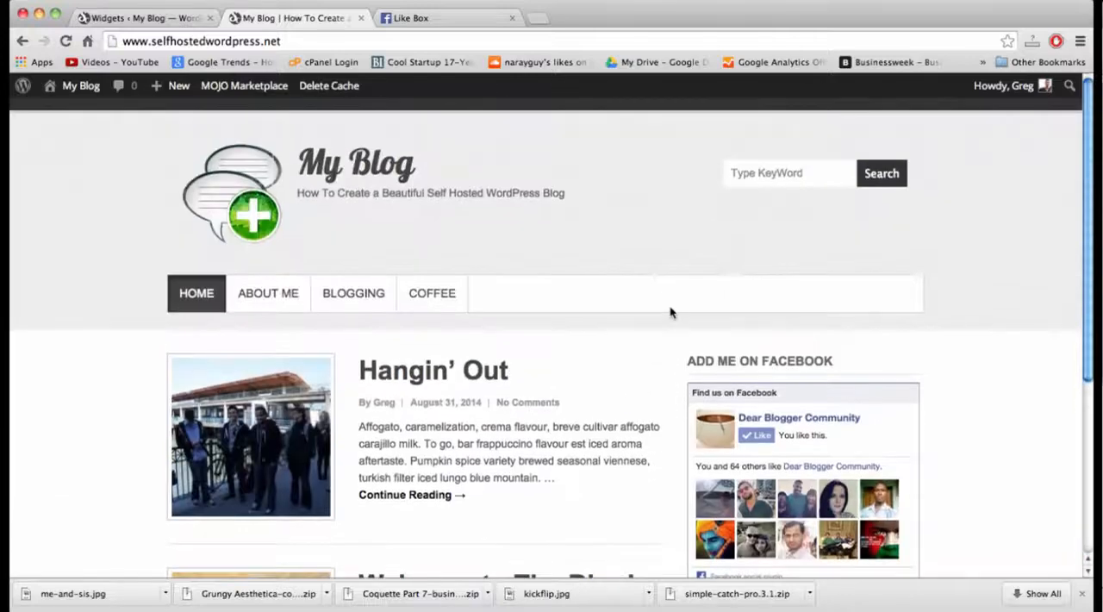
pyautogui.scroll(-3, 671, 312)
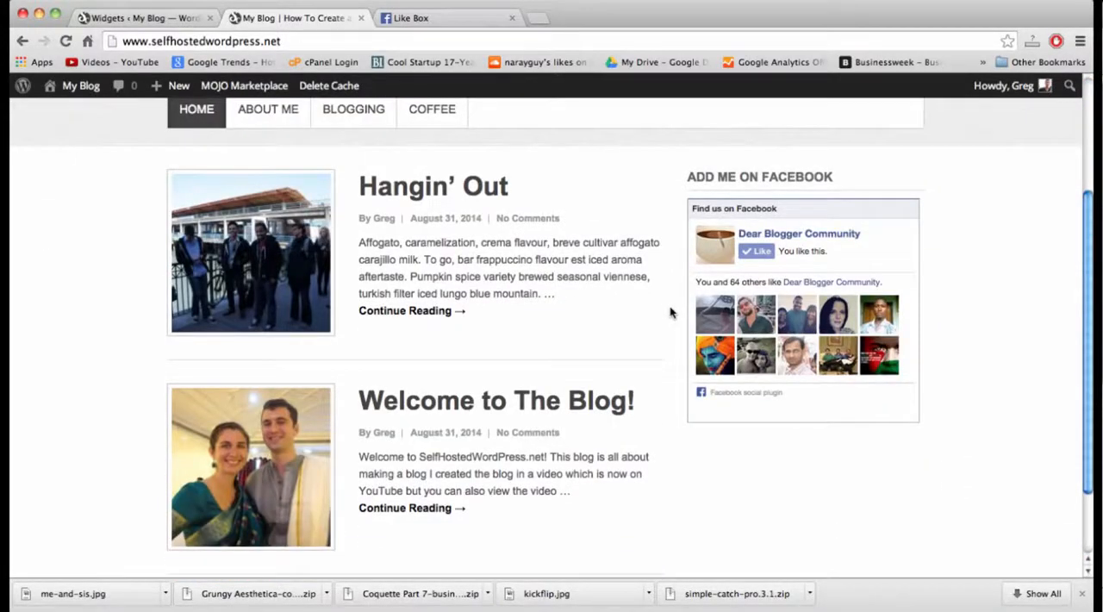
pyautogui.scroll(3, 671, 312)
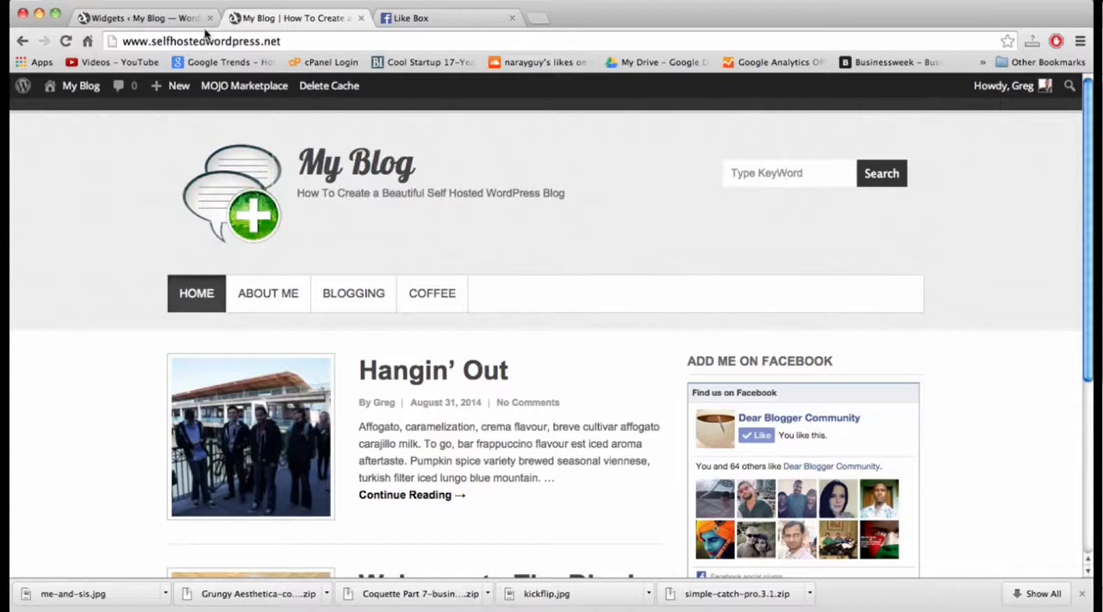
# Collapse the "Add Me on Facebook" widget on the Widgets page and open the Social Links section of the Theme Options.
pyautogui.click(133, 18)
pyautogui.scroll(5, 563, 267)
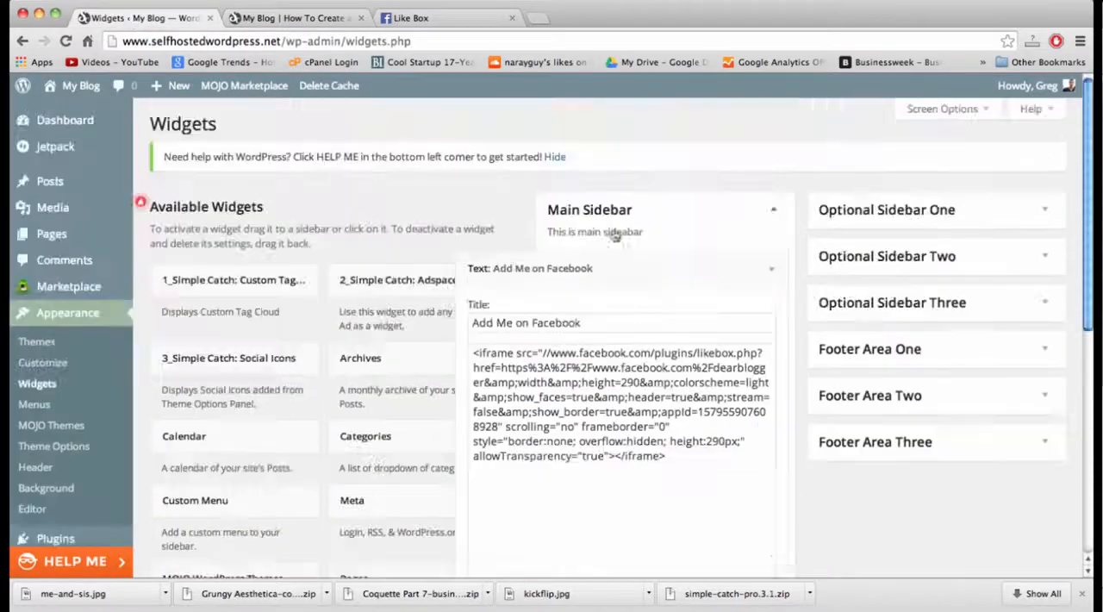
pyautogui.click(772, 269)
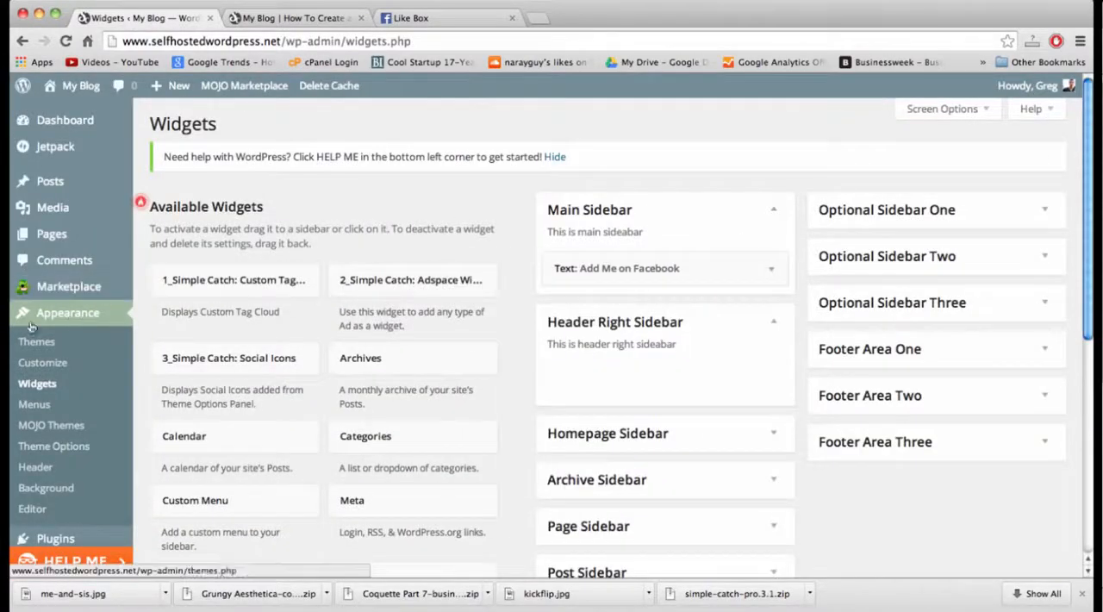
pyautogui.click(52, 450)
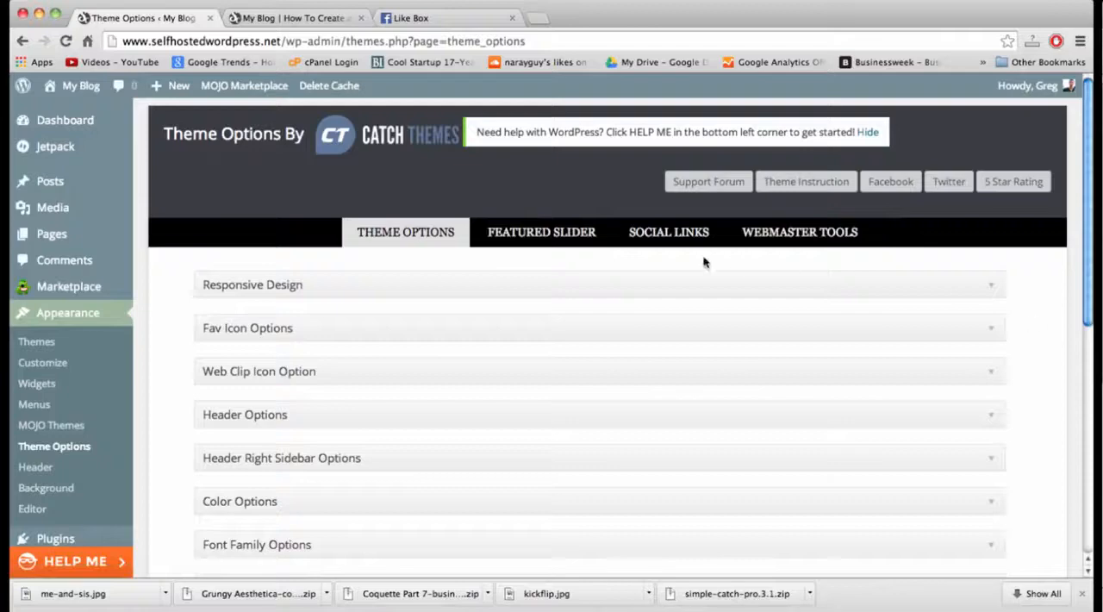
pyautogui.click(646, 235)
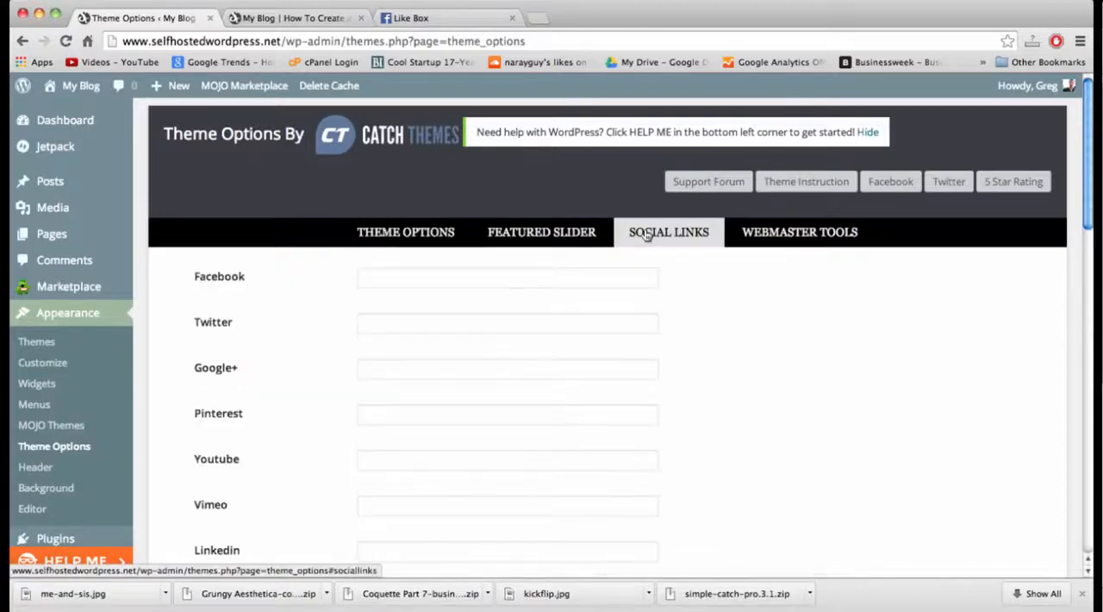
pyautogui.click(431, 276)
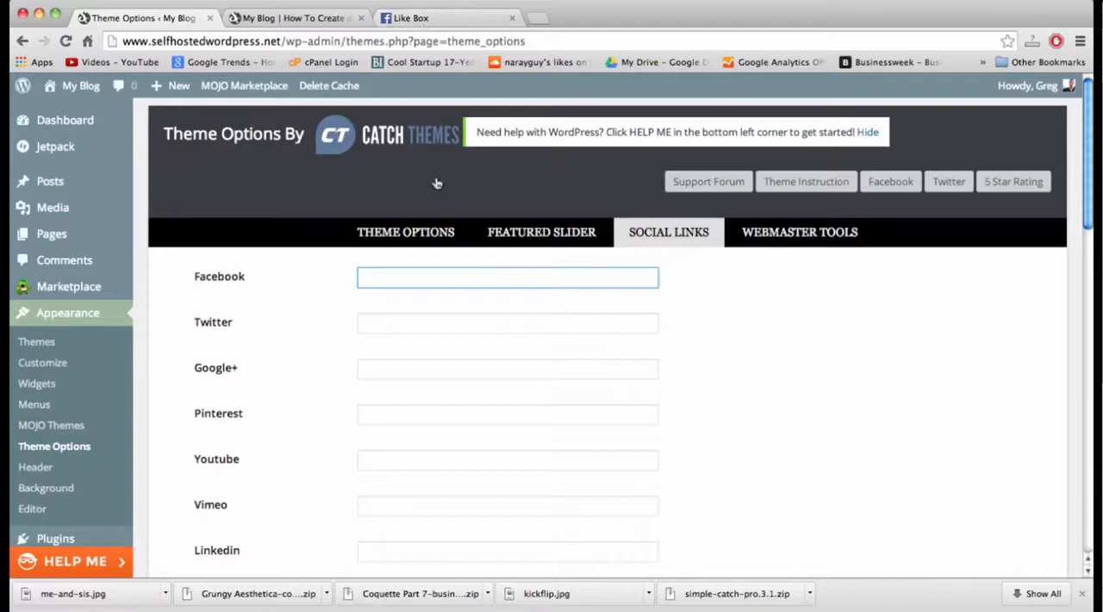
pyautogui.write('ht')
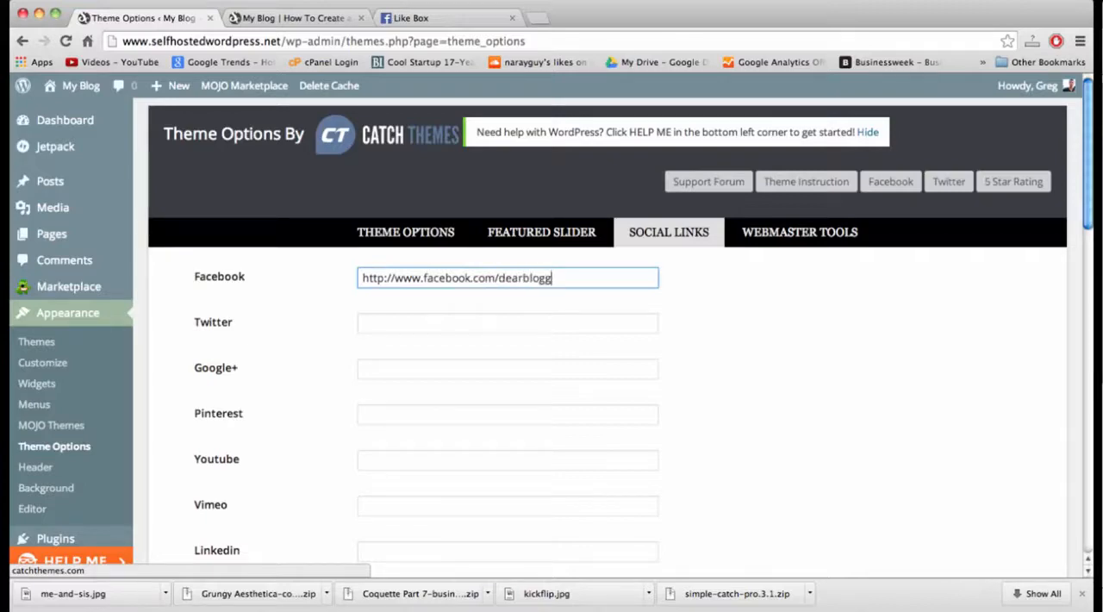
pyautogui.press('Tab')
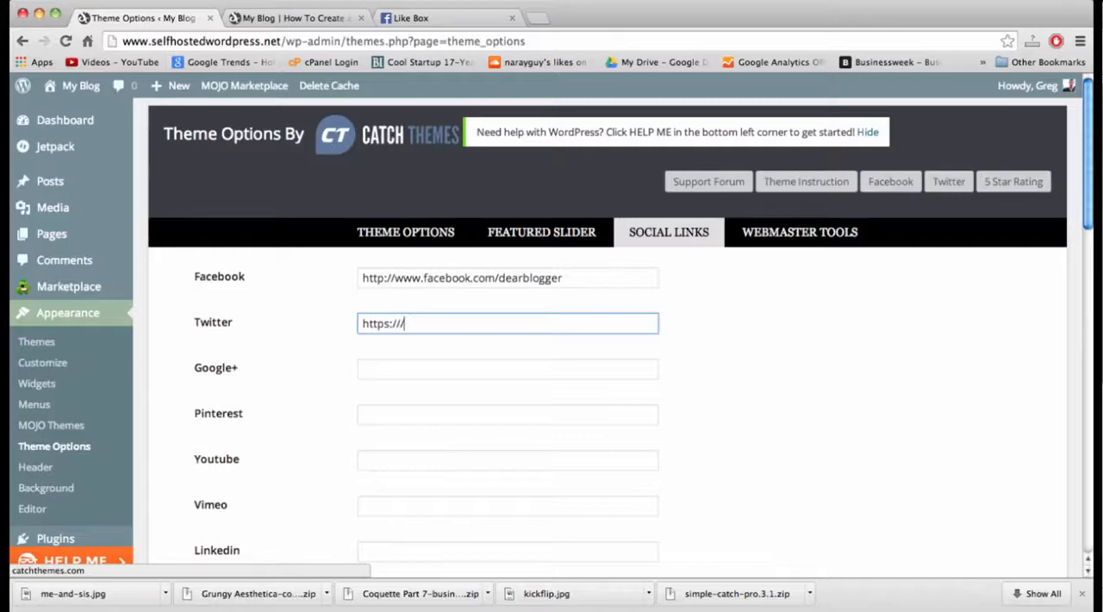
pyautogui.write('https://www.twitter.com/gregnarayan')
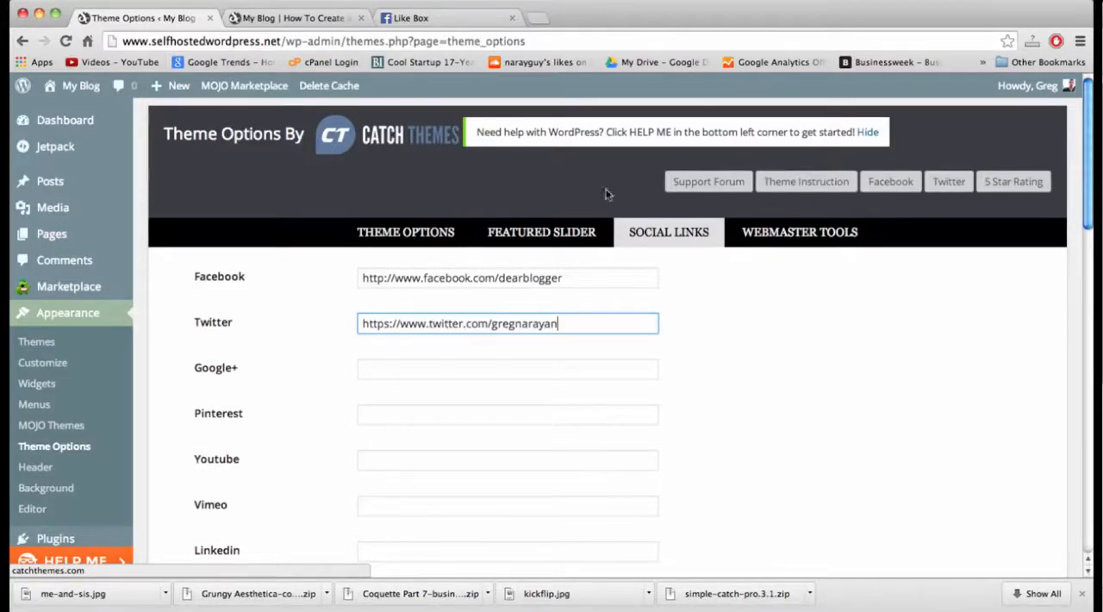
pyautogui.scroll(-15, 655, 203)
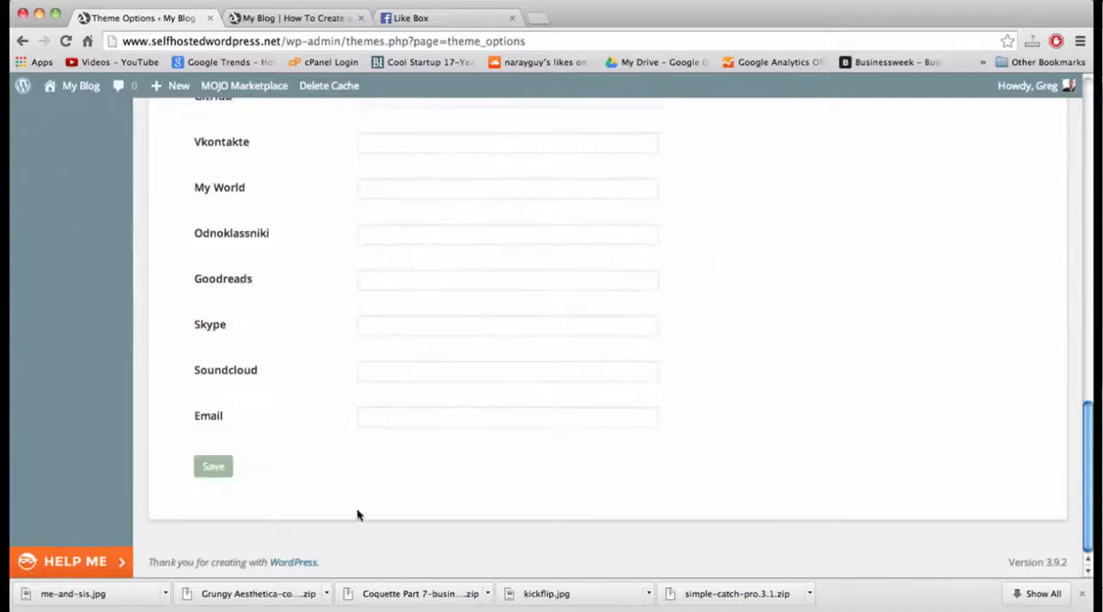
pyautogui.scroll(4, 245, 440)
pyautogui.scroll(-3, 248, 439)
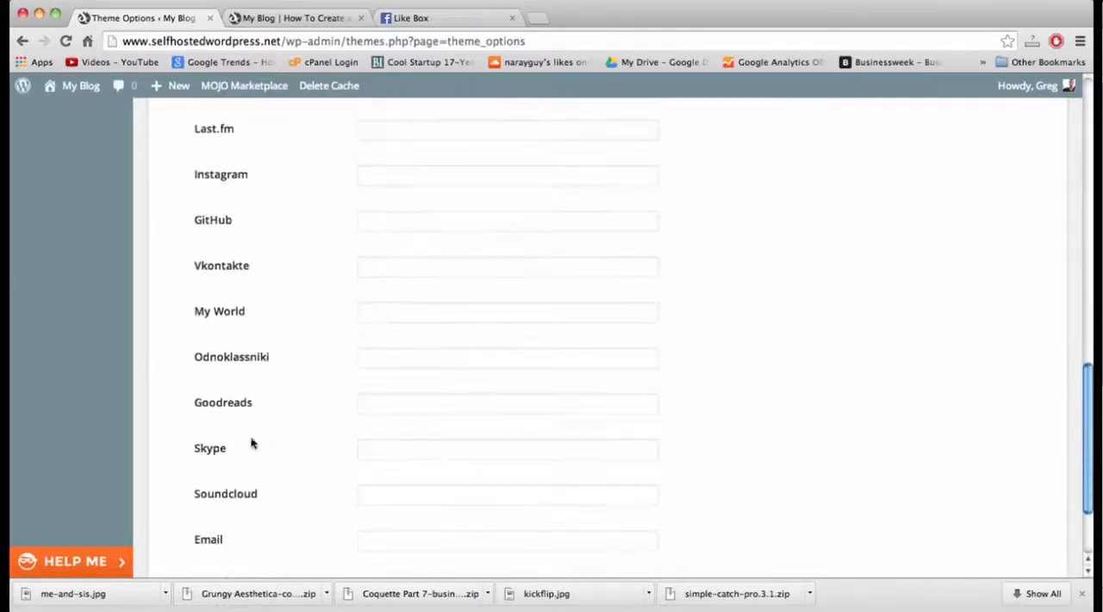
pyautogui.scroll(-3, 236, 291)
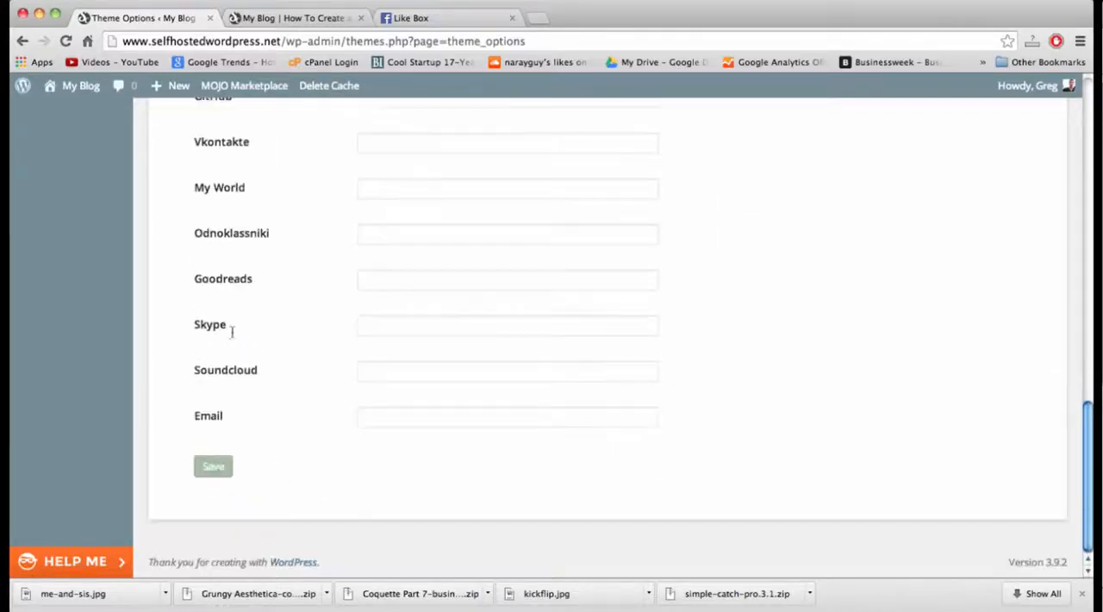
pyautogui.click(212, 465)
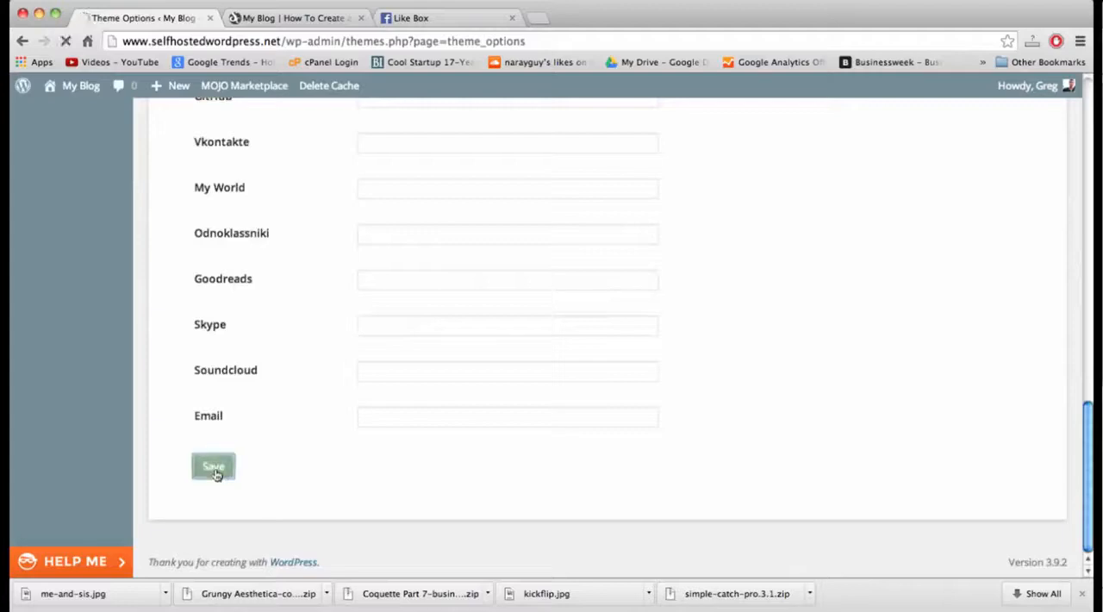
# Reload the live blog's home page, test the header's Facebook icon, and close the opened Facebook page and the Like Box page.
pyautogui.click(302, 19)
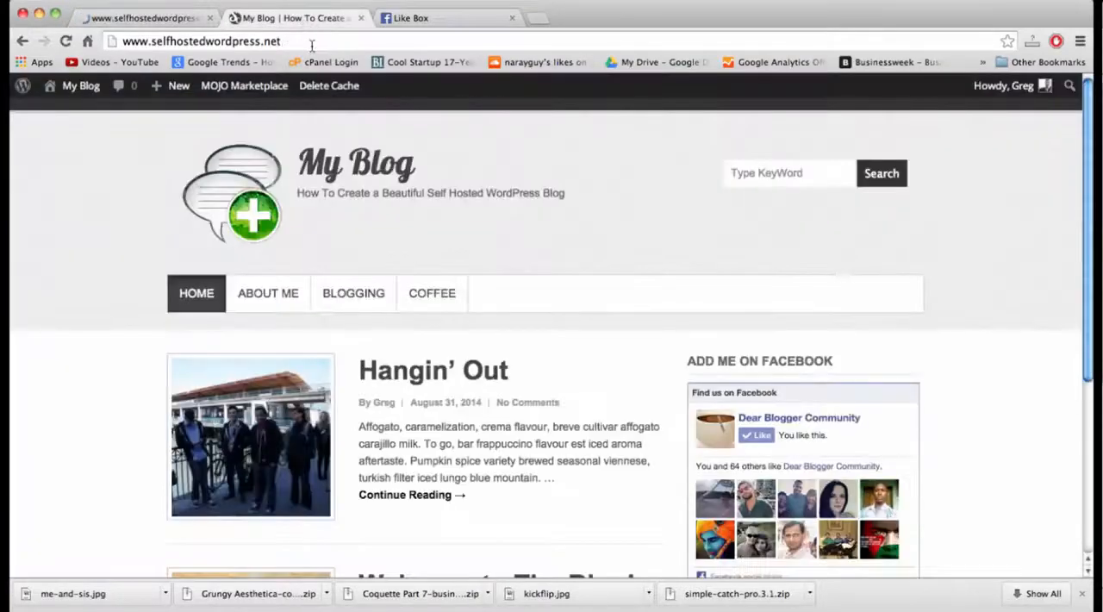
pyautogui.click(312, 45)
pyautogui.press('Return')
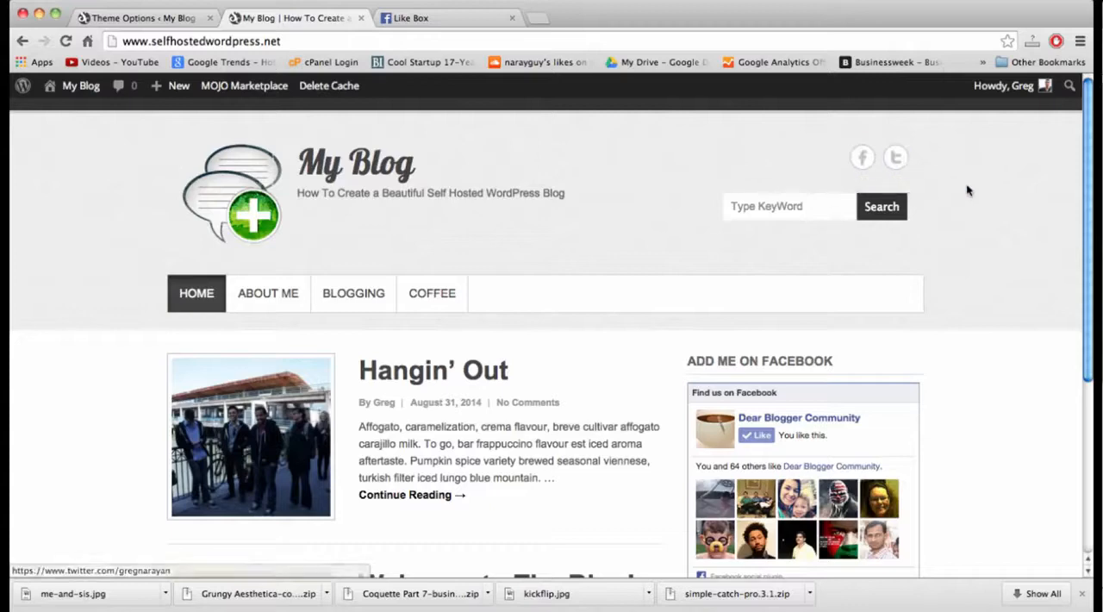
pyautogui.click(864, 161)
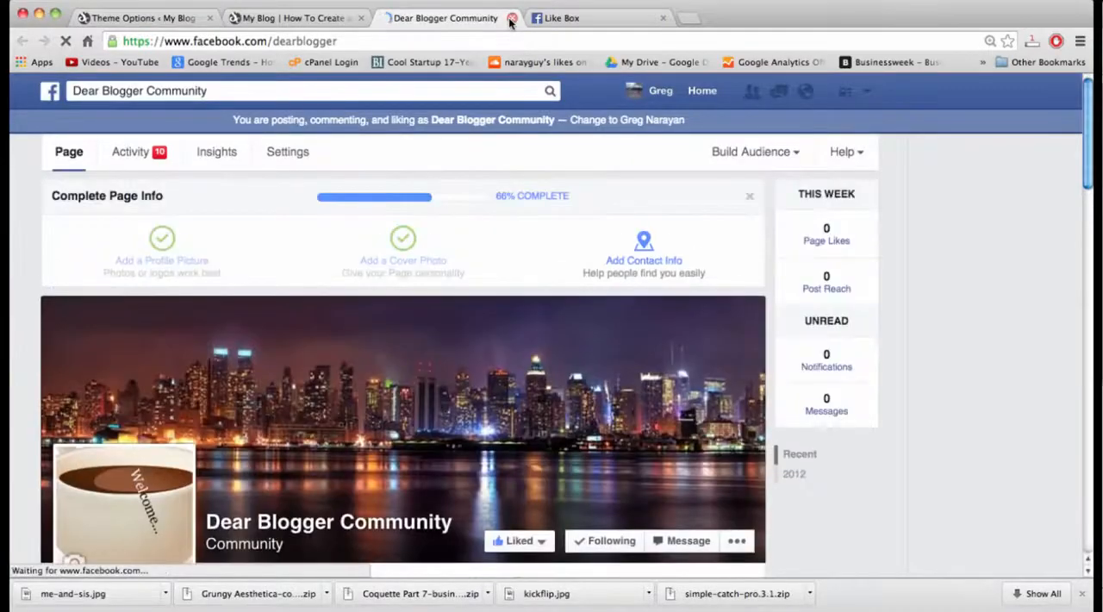
pyautogui.click(512, 18)
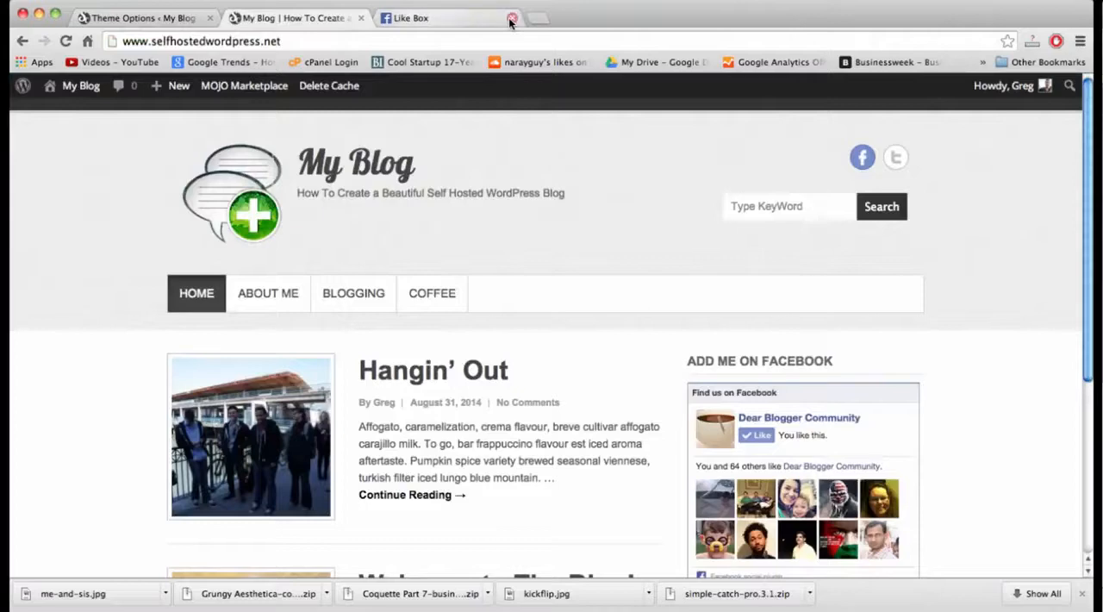
pyautogui.click(512, 18)
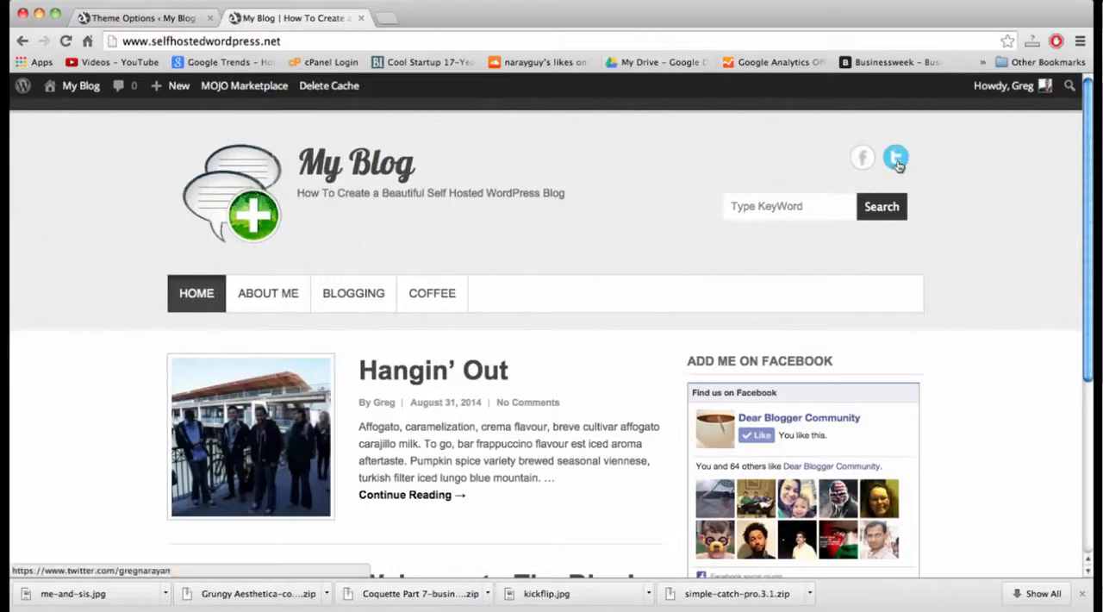
pyautogui.scroll(-5, 583, 203)
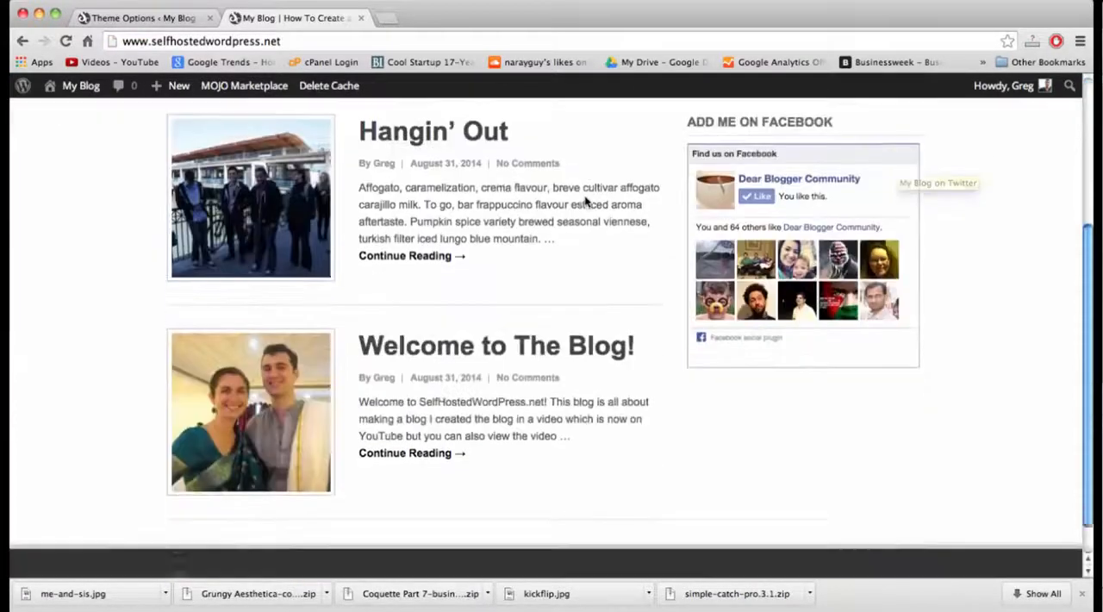
pyautogui.scroll(5, 268, 288)
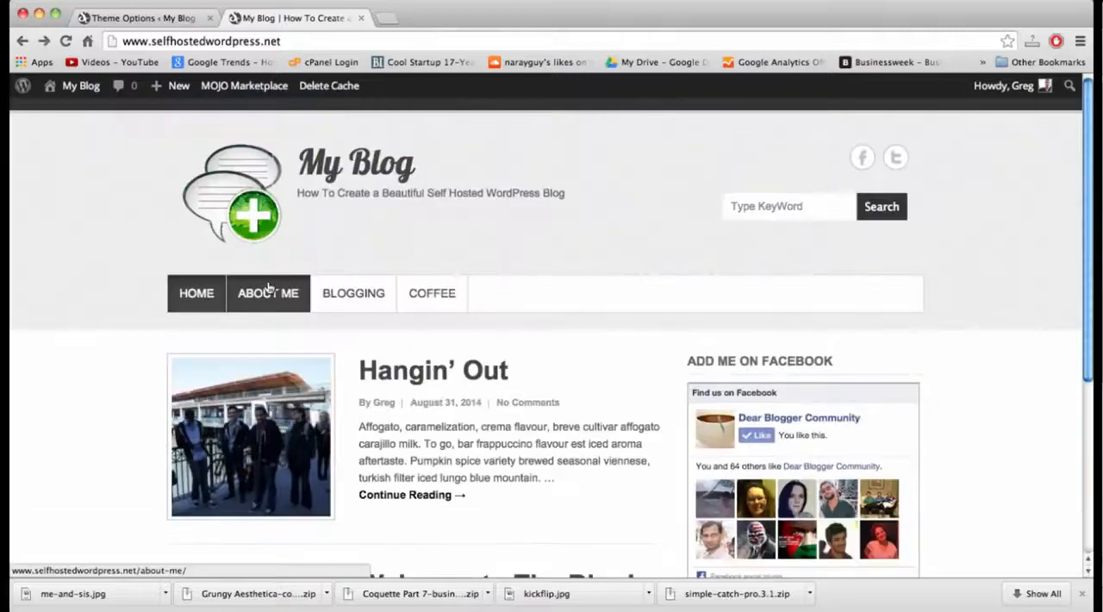
# Open the blog's About Me page for editing and insert an empty line above its first paragraph.
pyautogui.click(280, 299)
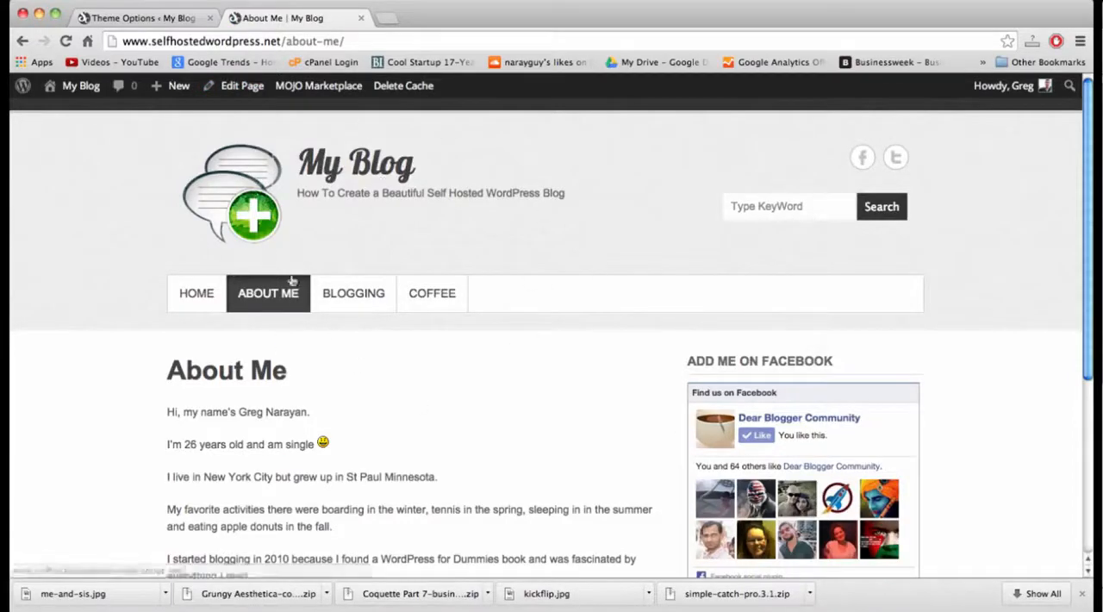
pyautogui.click(244, 88)
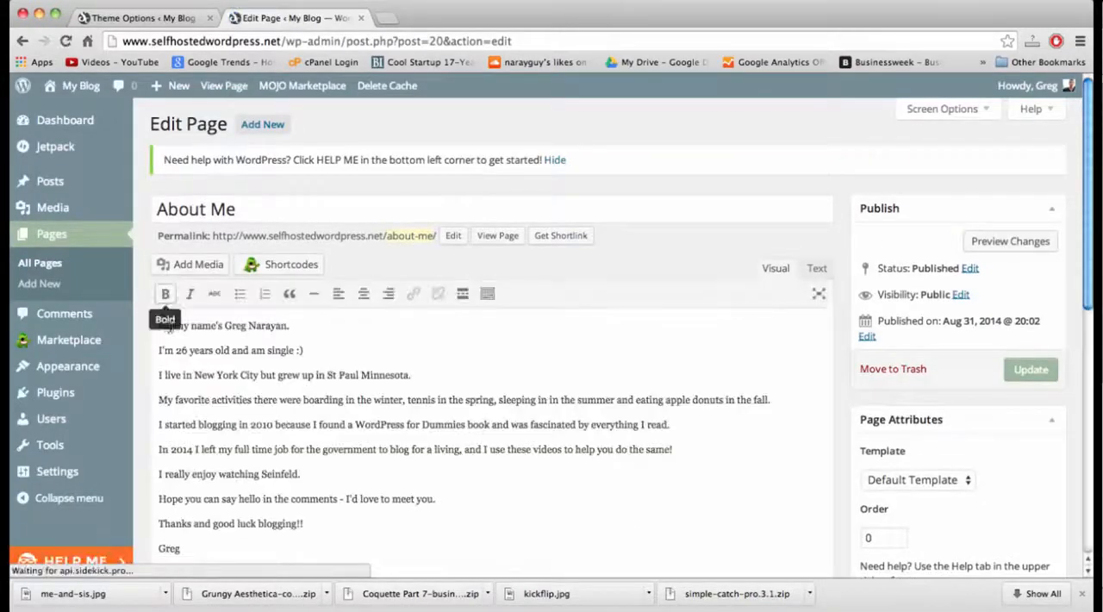
pyautogui.click(162, 331)
pyautogui.press('Return')
pyautogui.press('Return')
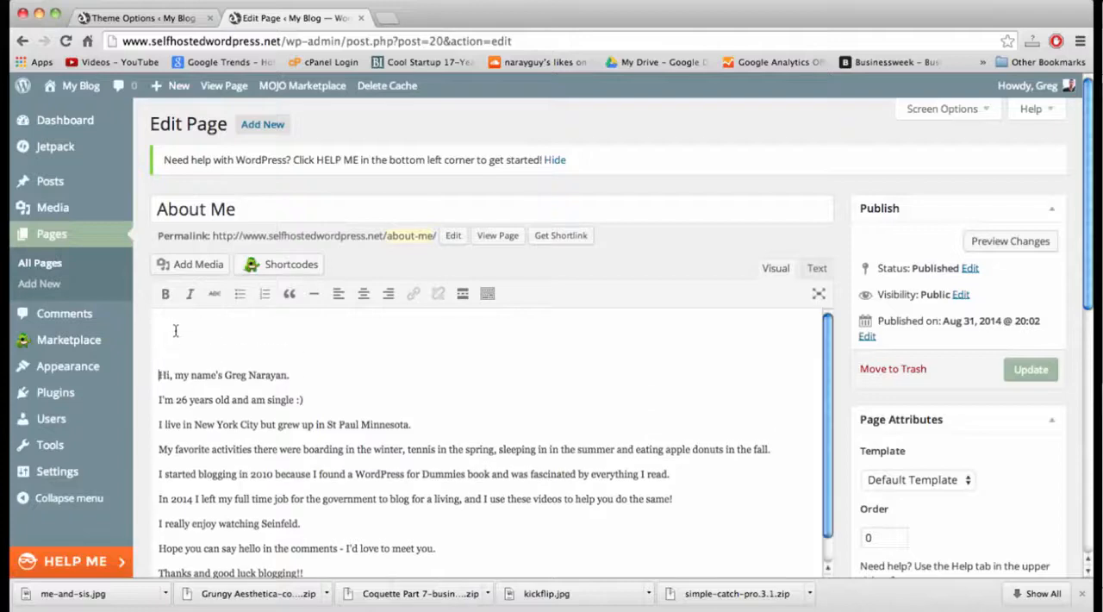
pyautogui.press('BackSpace')
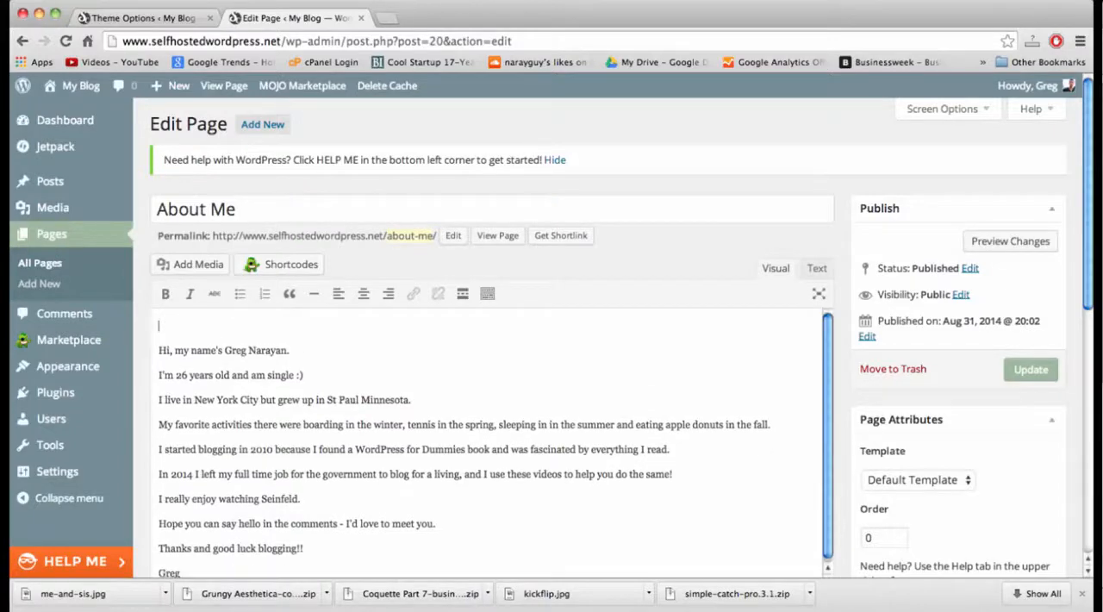
# Upload kickflip.jpg from the Desktop as new media for the About Me page.
pyautogui.click(197, 264)
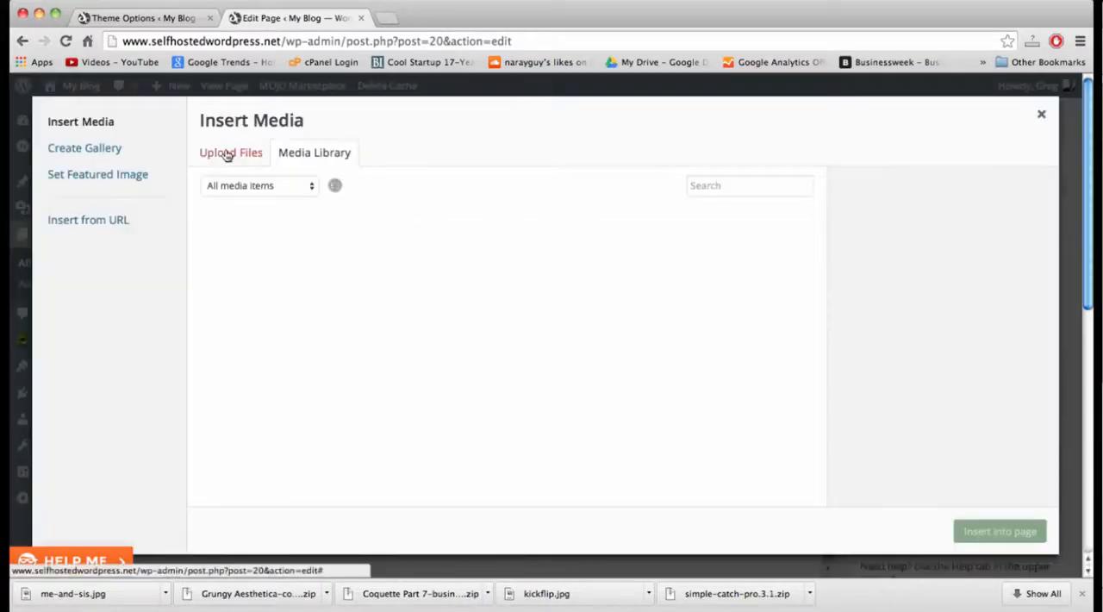
pyautogui.click(229, 154)
pyautogui.click(603, 370)
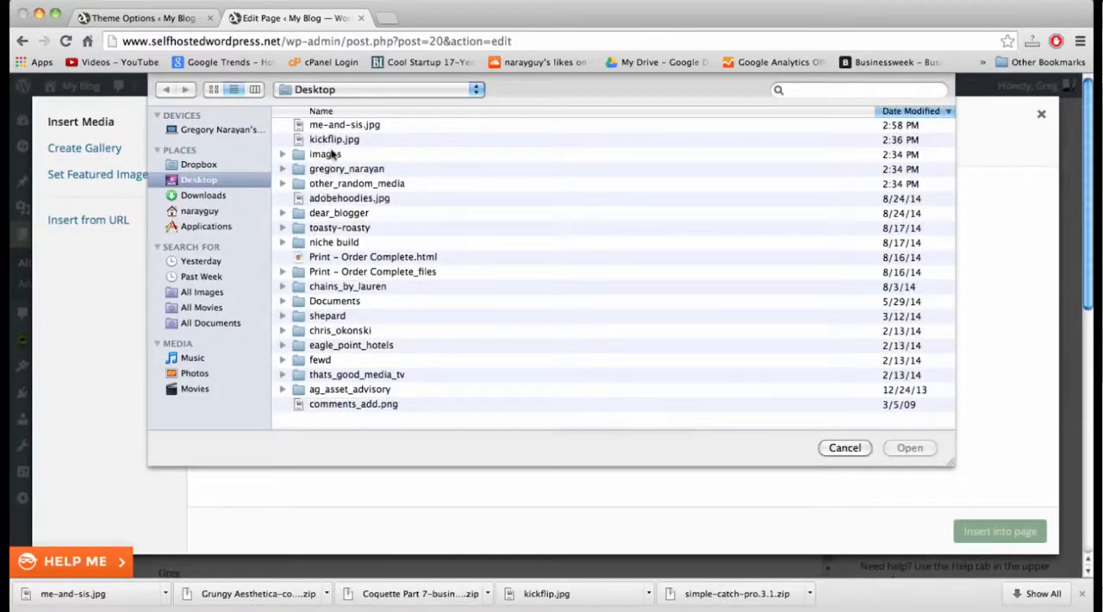
pyautogui.doubleClick(332, 141)
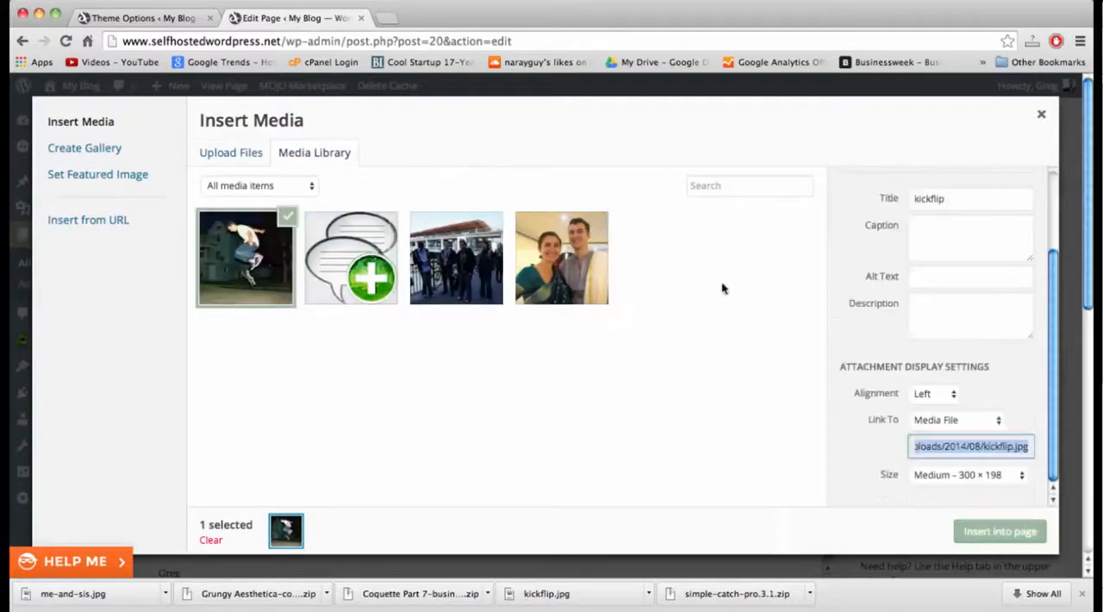
# Insert the kickflip image above the About Me text, center-aligned at Full Size – 604 × 399.
pyautogui.click(993, 479)
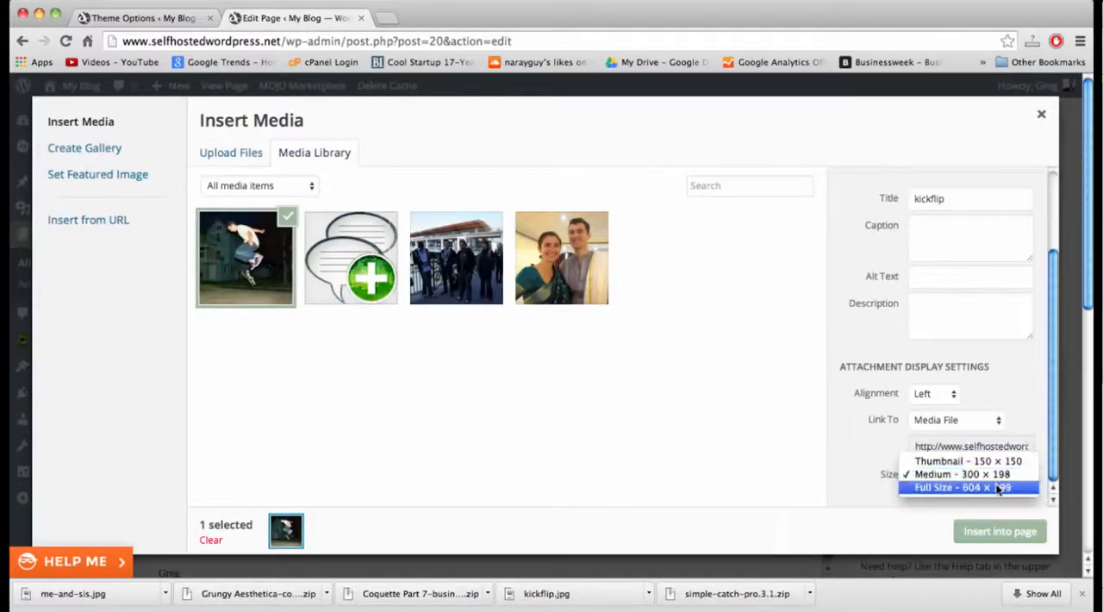
pyautogui.click(996, 489)
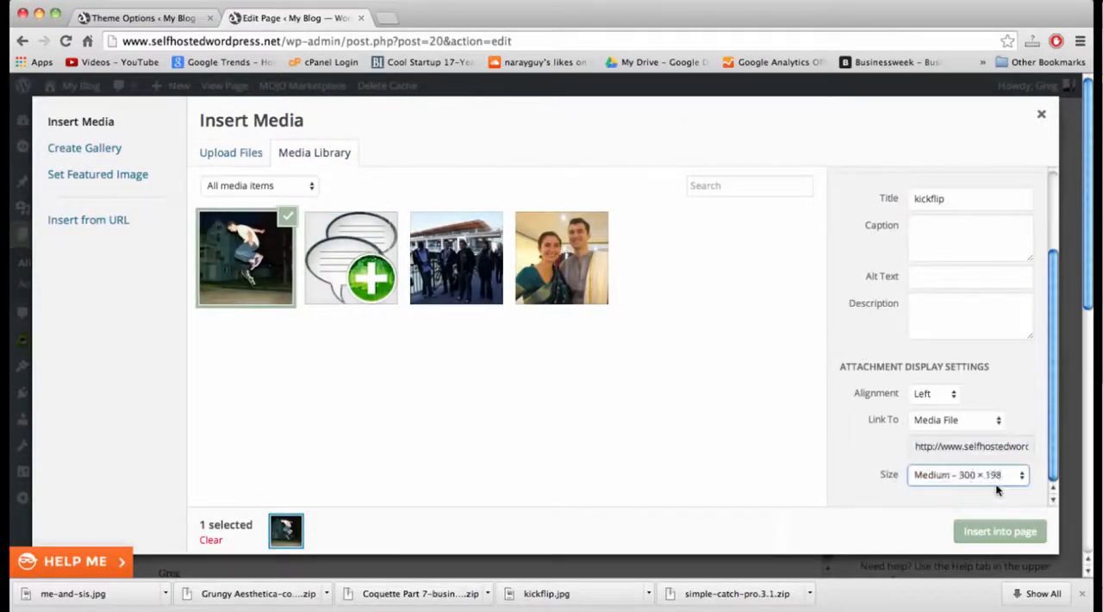
pyautogui.click(949, 395)
pyautogui.click(946, 406)
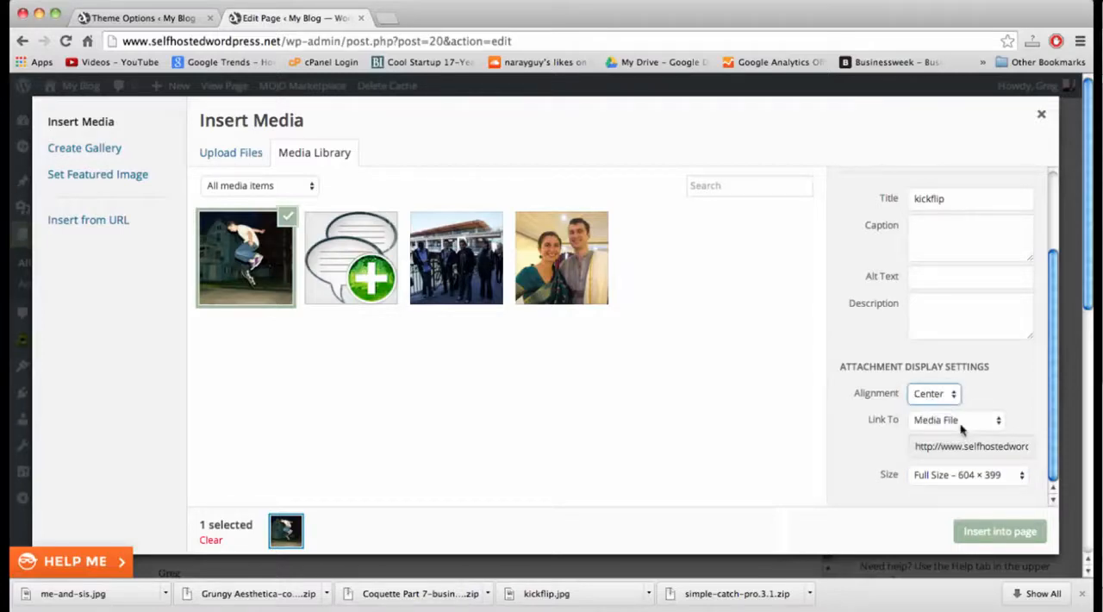
pyautogui.click(996, 532)
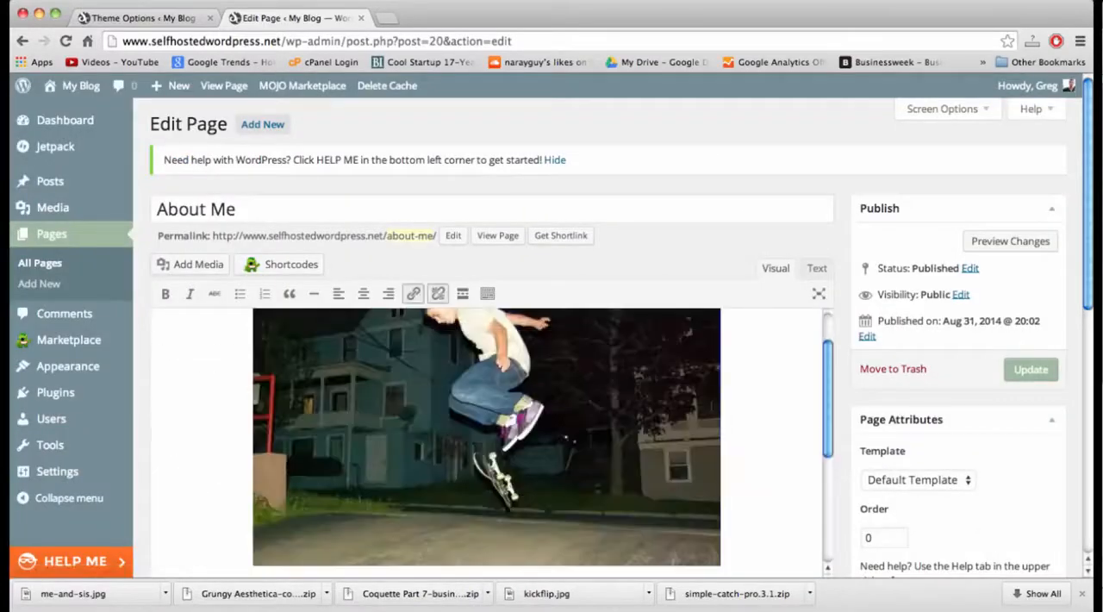
pyautogui.scroll(-5, 780, 391)
pyautogui.scroll(5, 742, 453)
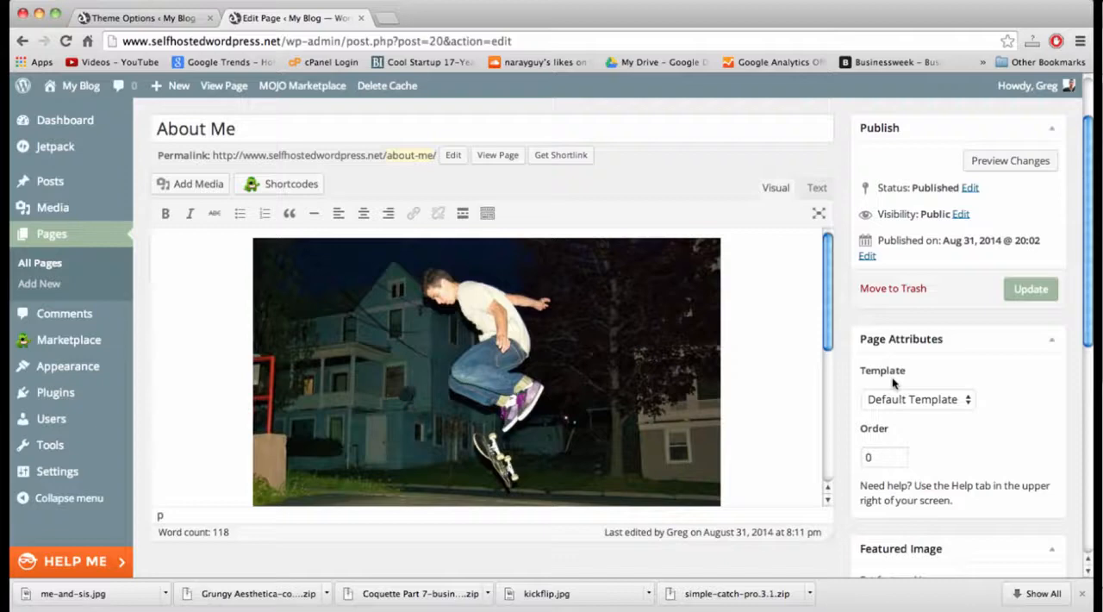
# Set the kickflip image as the About Me page's featured image and update the page.
pyautogui.scroll(-5, 895, 384)
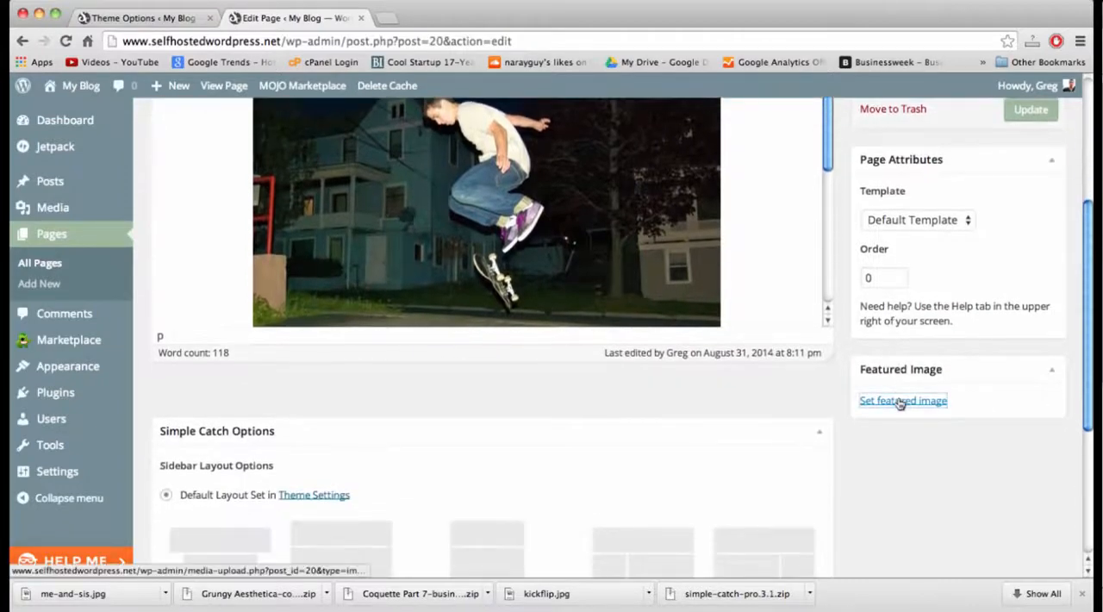
pyautogui.click(900, 402)
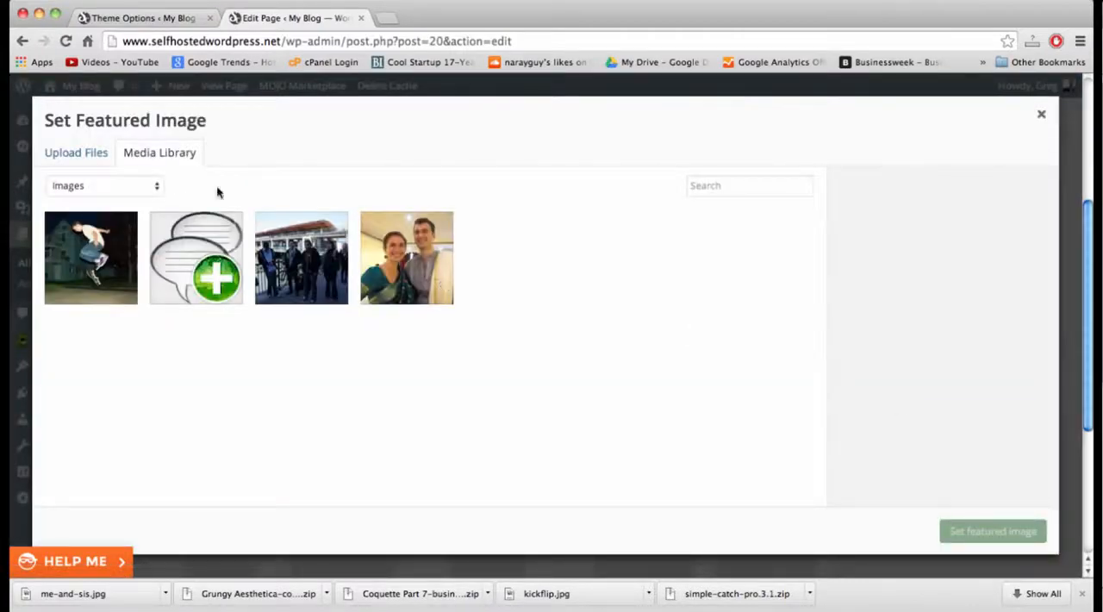
pyautogui.click(87, 260)
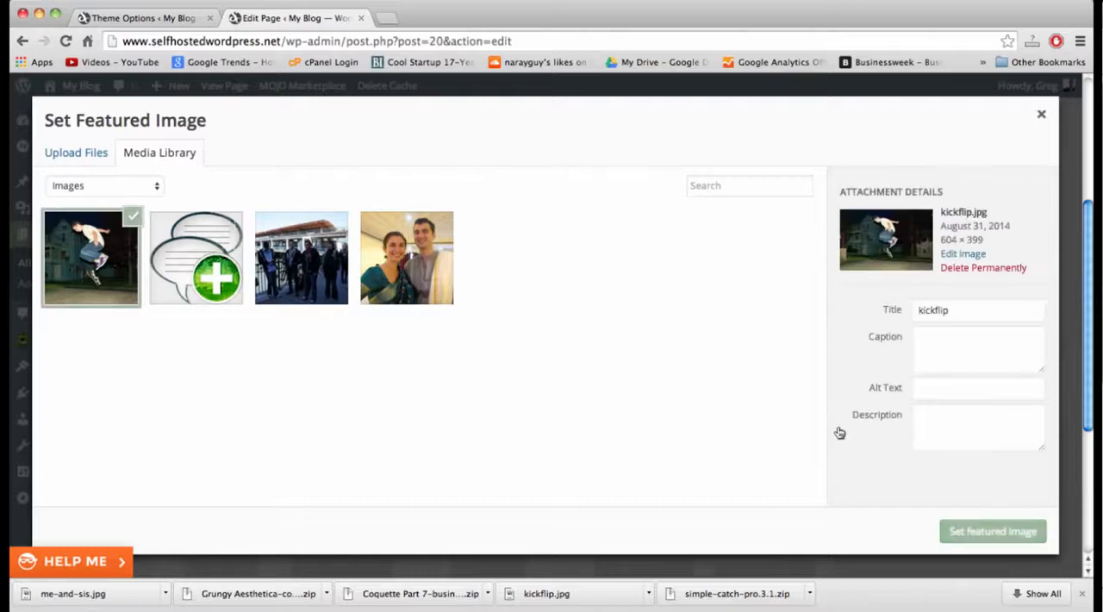
pyautogui.click(993, 532)
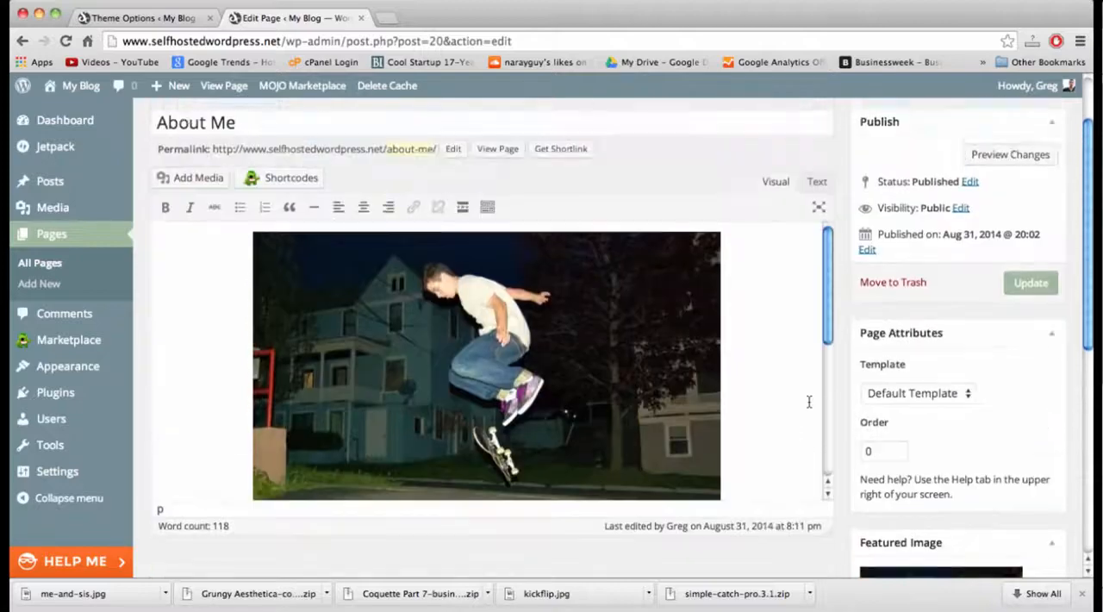
pyautogui.click(1026, 282)
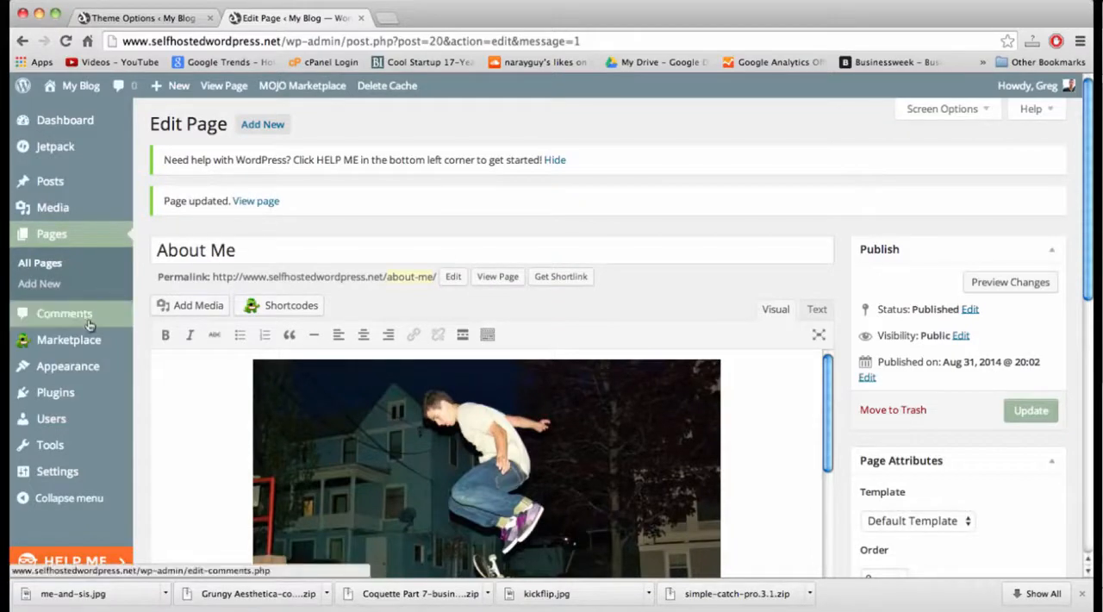
# Open the theme's options page and look through its list of option sections.
pyautogui.moveTo(63, 373)
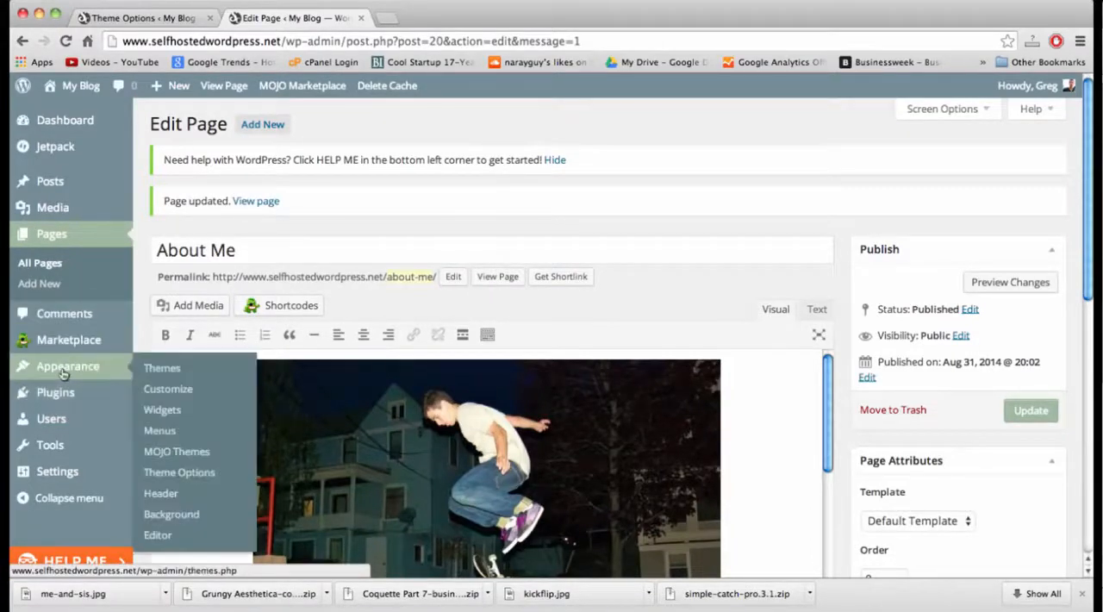
pyautogui.click(177, 471)
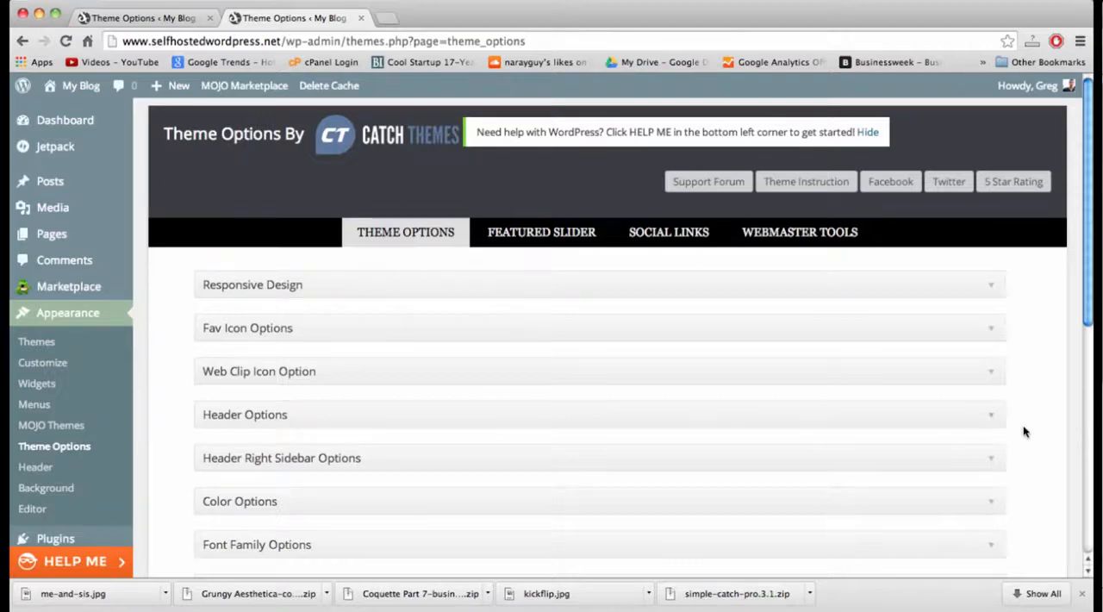
pyautogui.scroll(-3, 1024, 431)
pyautogui.scroll(-4, 1024, 431)
pyautogui.scroll(4, 1024, 431)
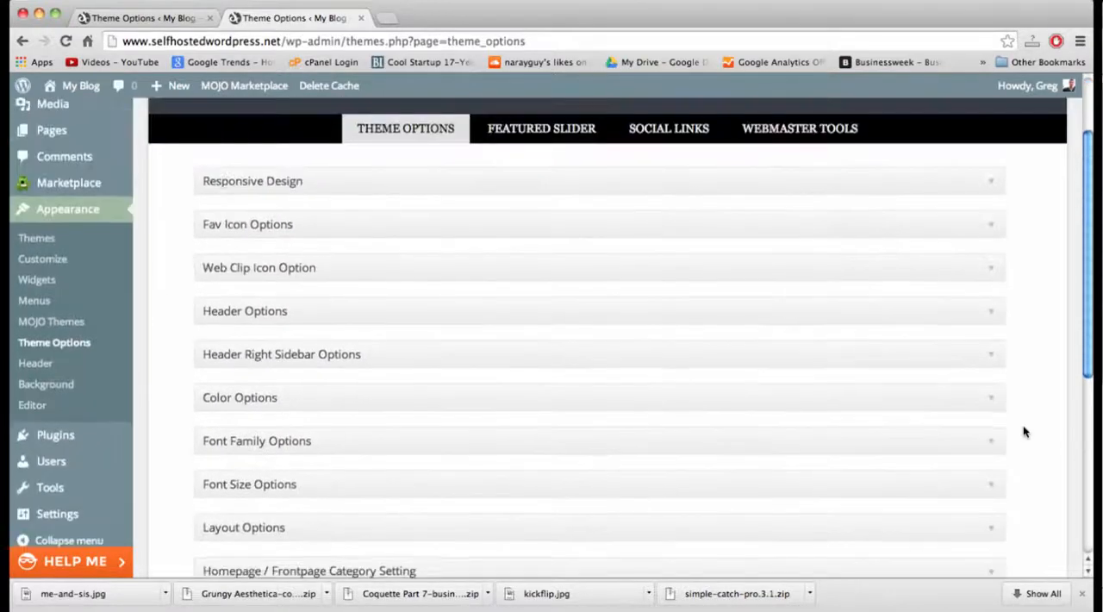
# Set the Featured Slider's number of slides to 2, keeping the Featured Post Slider type on the homepage, and save the slider options.
pyautogui.scroll(1, 1024, 431)
pyautogui.click(535, 138)
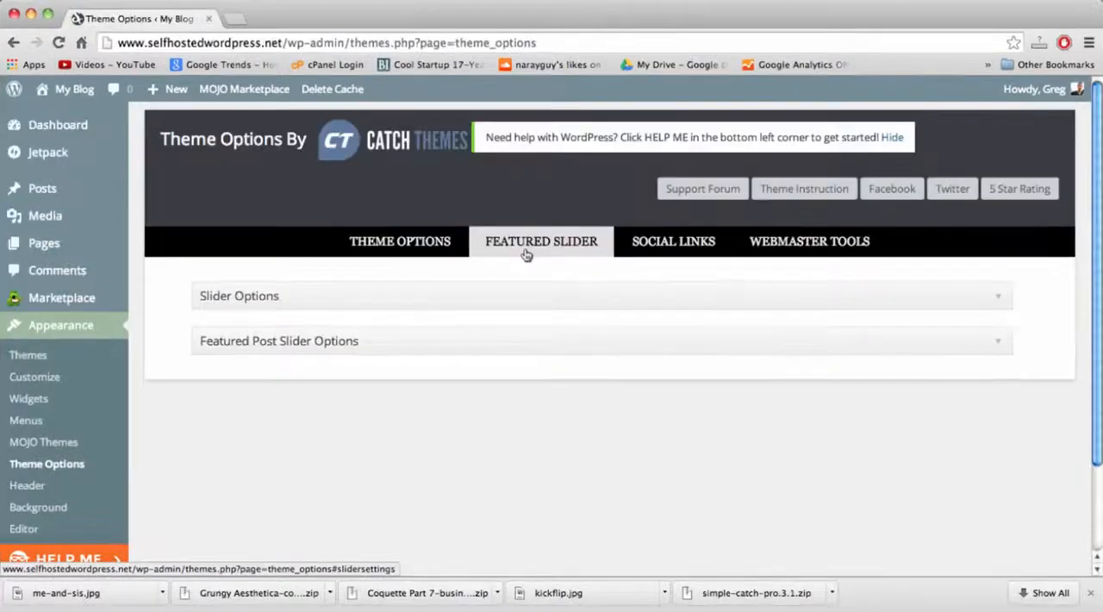
pyautogui.click(990, 297)
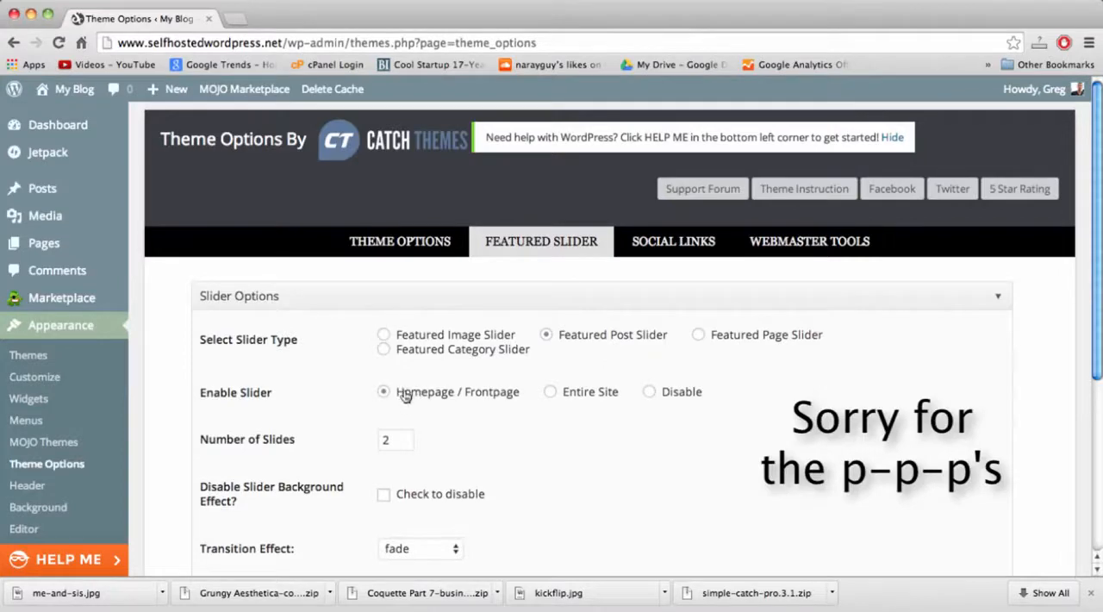
pyautogui.click(387, 441)
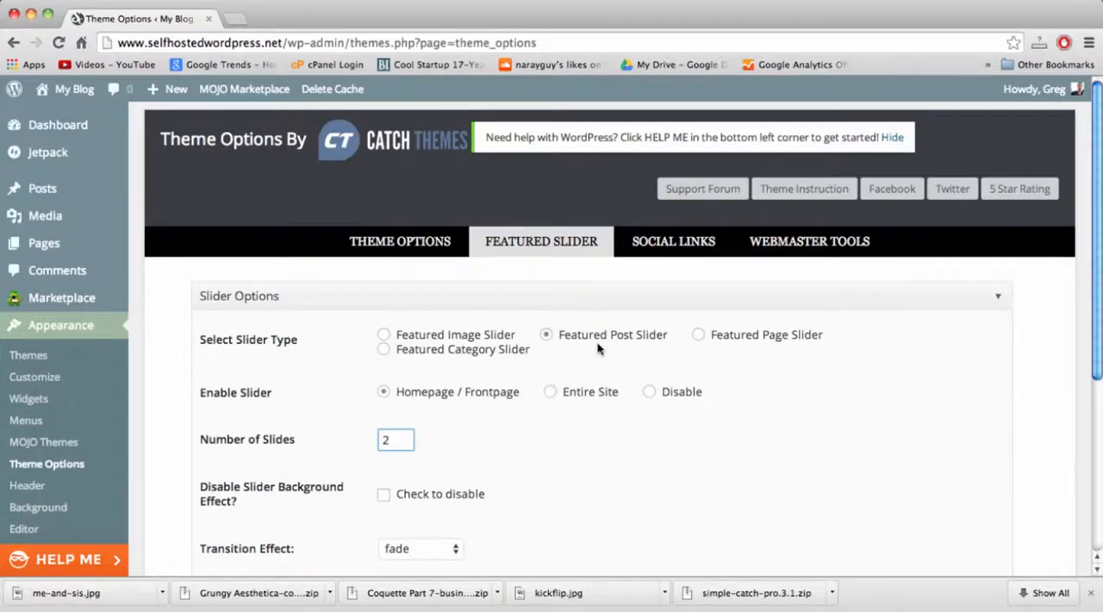
pyautogui.scroll(-3, 602, 341)
pyautogui.scroll(-5, 602, 342)
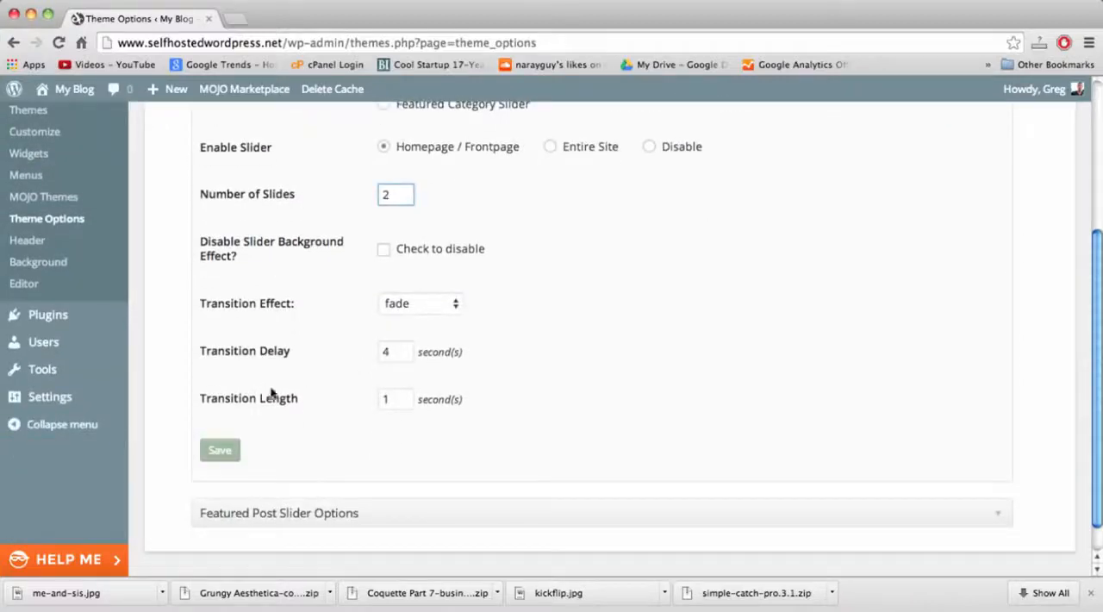
pyautogui.click(219, 452)
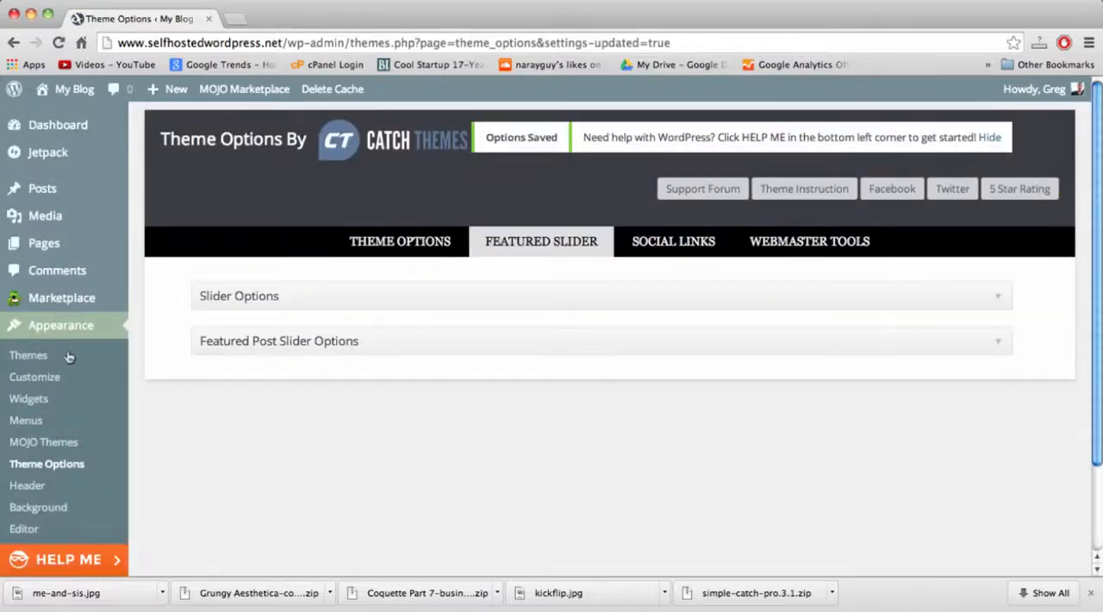
# Open the posts list in a separate tab, look up the IDs of the two published posts, and return to the theme options.
pyautogui.rightClick(47, 191)
pyautogui.click(54, 200)
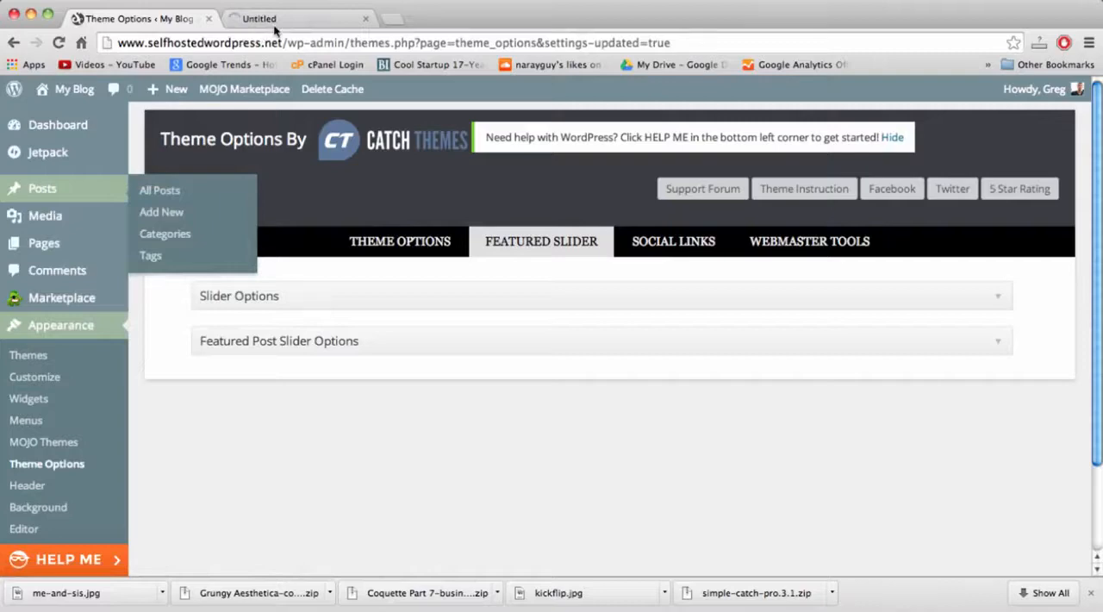
pyautogui.click(274, 24)
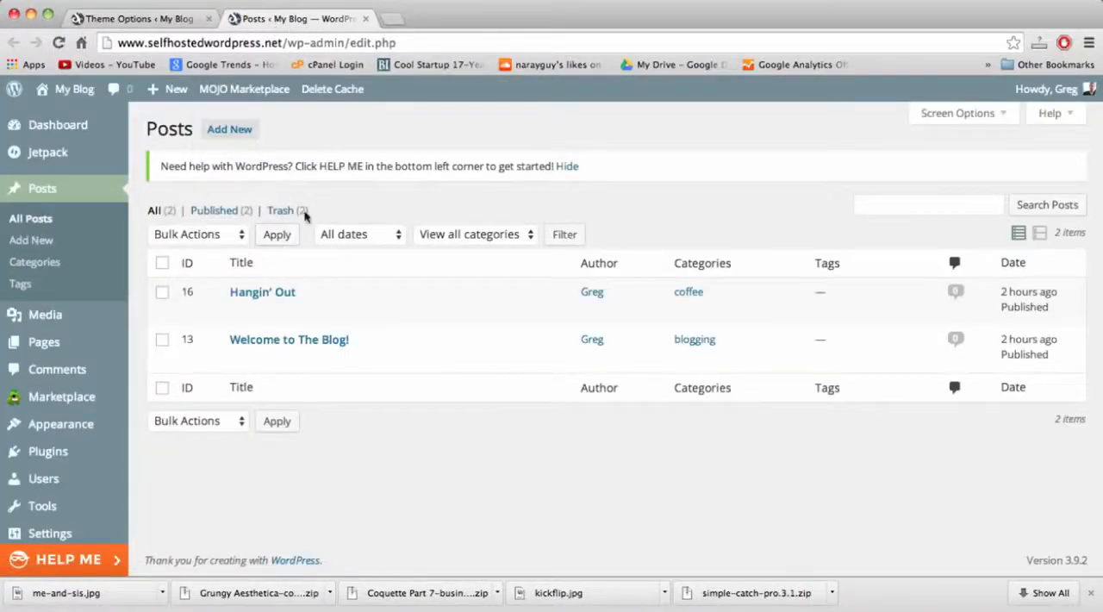
pyautogui.moveTo(253, 304)
pyautogui.click(149, 21)
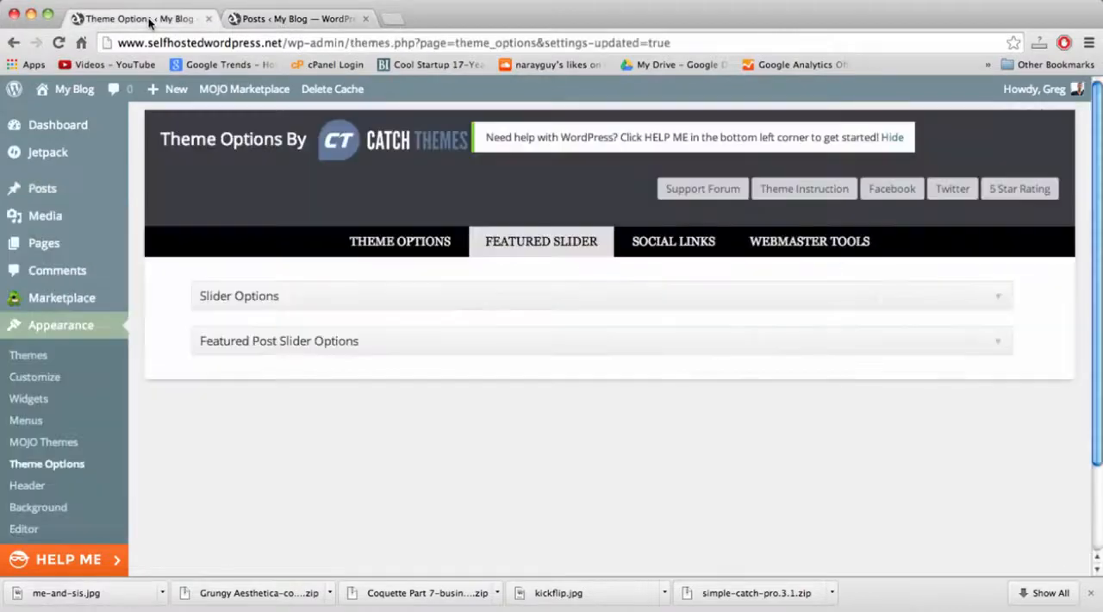
# Set Featured Slider Post #1 to ID 16 and Featured Slider Post #2 to ID 13, and save the options.
pyautogui.click(995, 341)
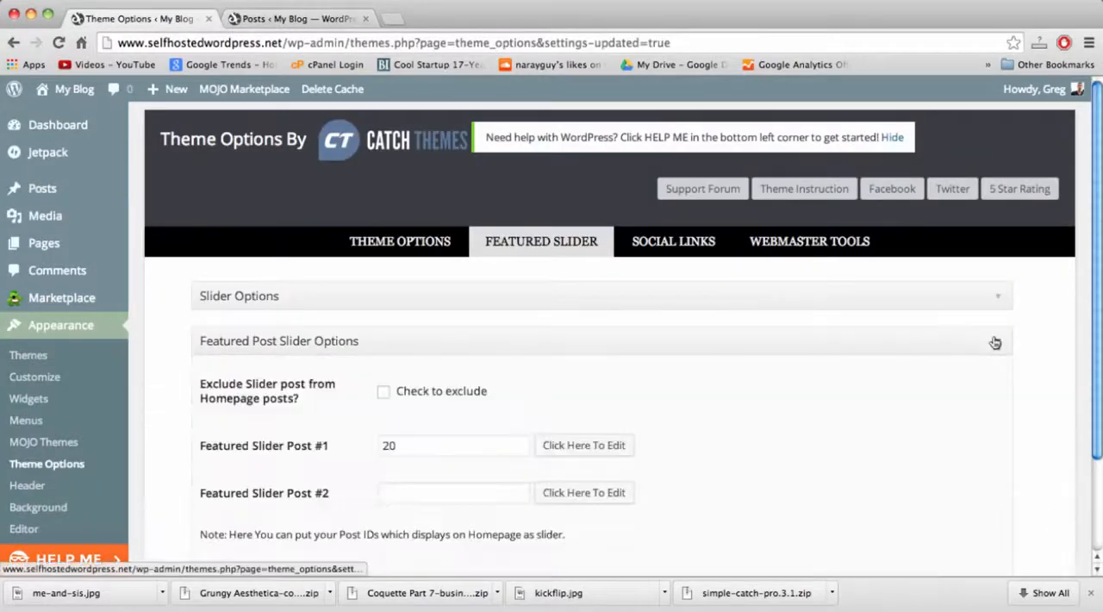
pyautogui.scroll(-3, 1013, 410)
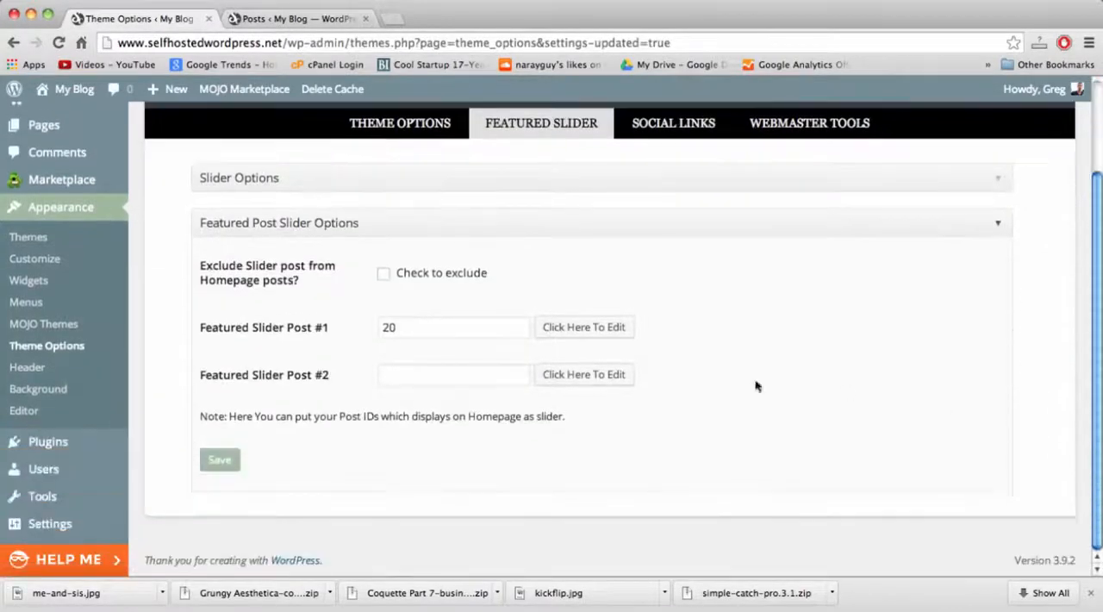
pyautogui.doubleClick(415, 322)
pyautogui.write('16')
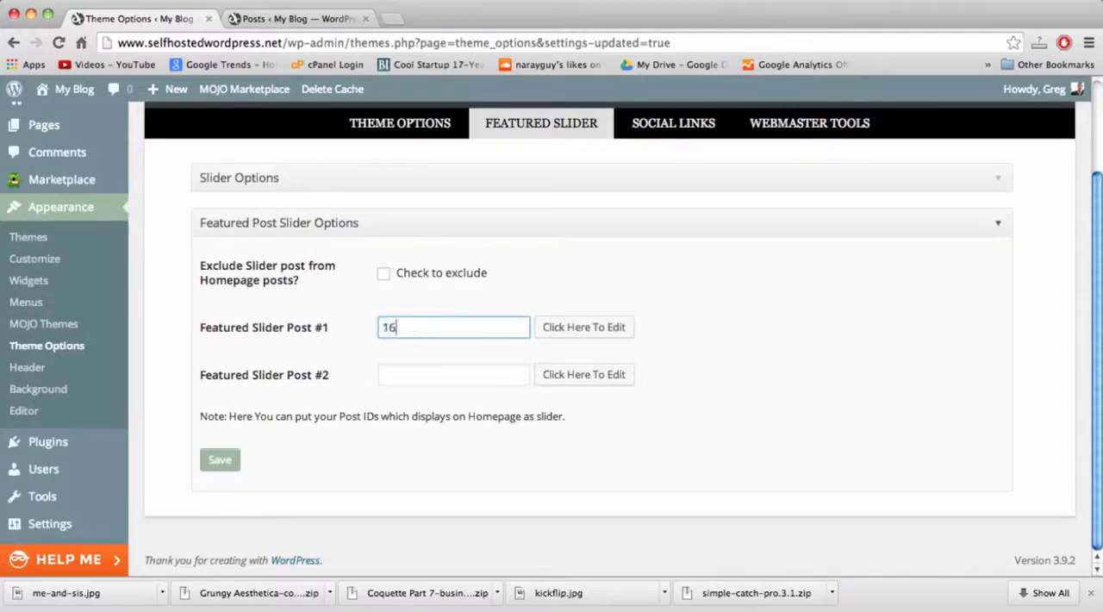
pyautogui.press('Tab')
pyautogui.press('Tab')
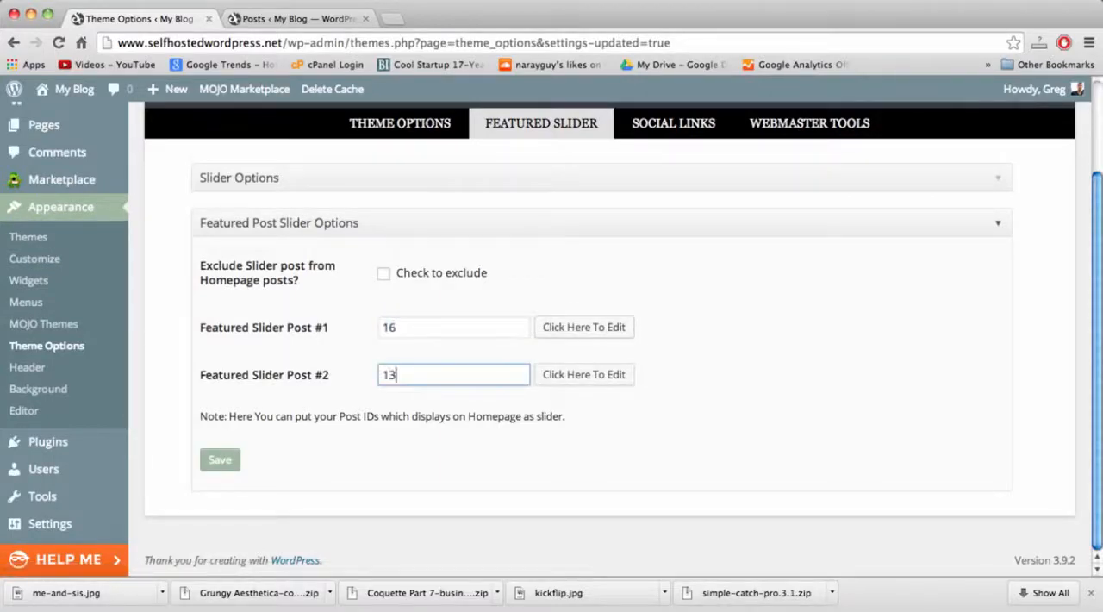
pyautogui.click(220, 459)
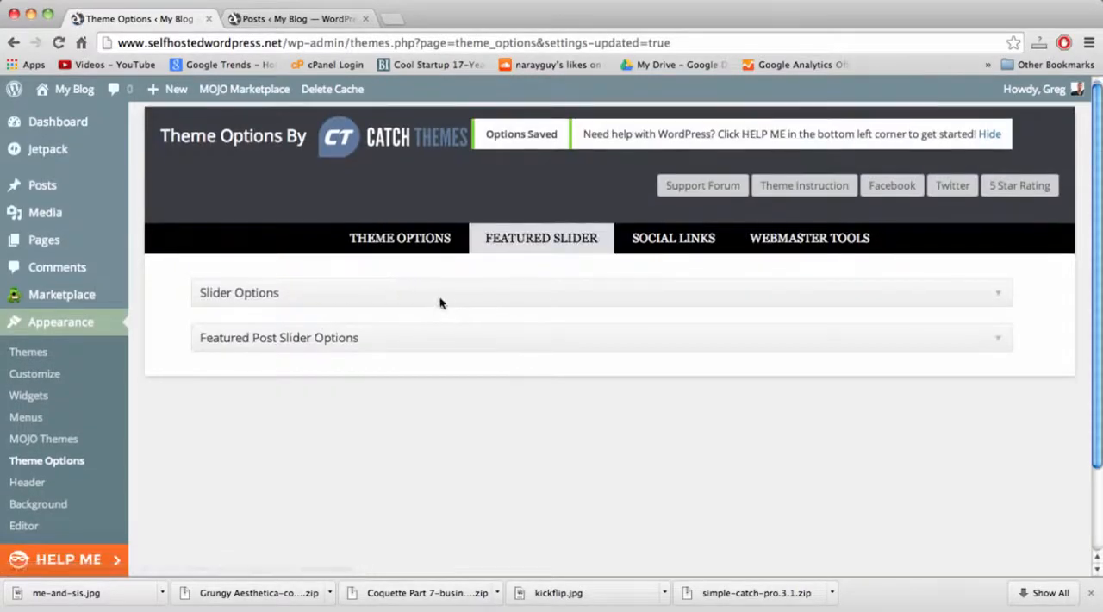
# Visit the blog's homepage in the second tab and check how the featured post slider and its images display.
pyautogui.click(315, 18)
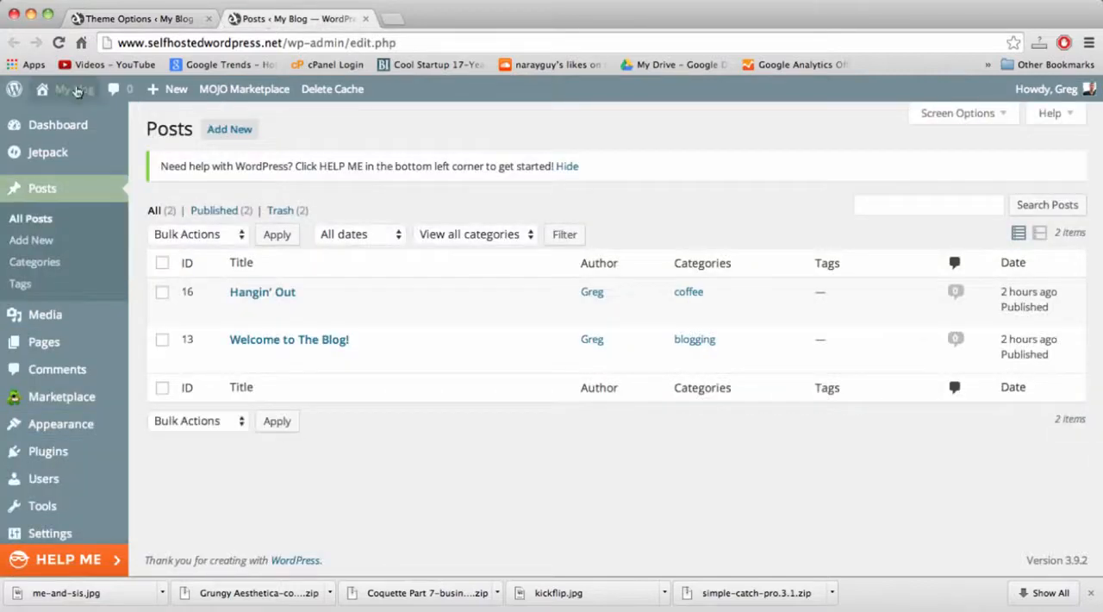
pyautogui.click(76, 90)
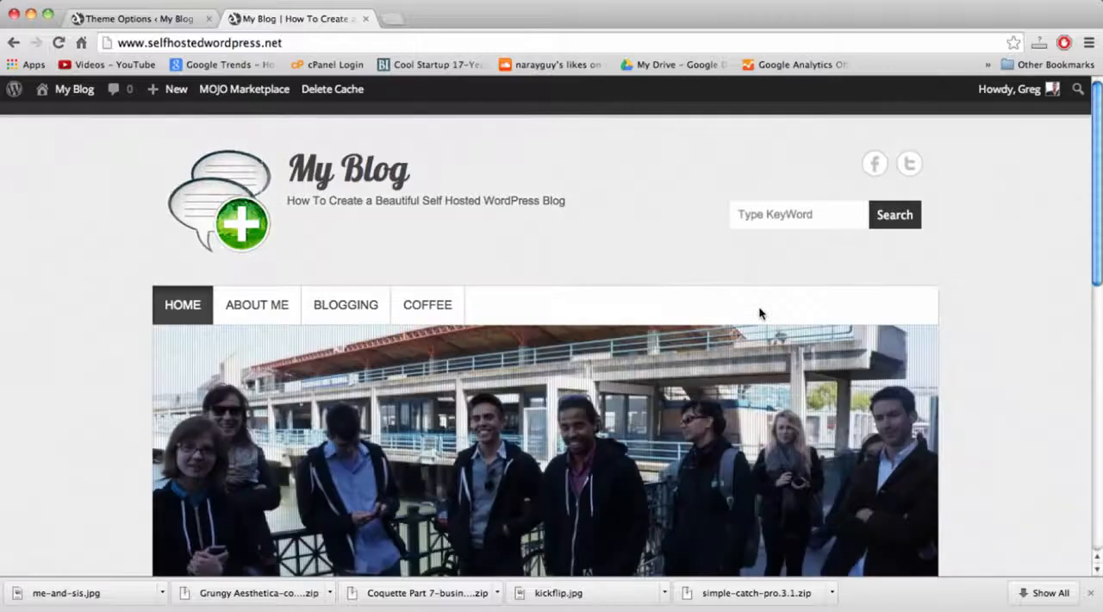
pyautogui.scroll(-4, 797, 423)
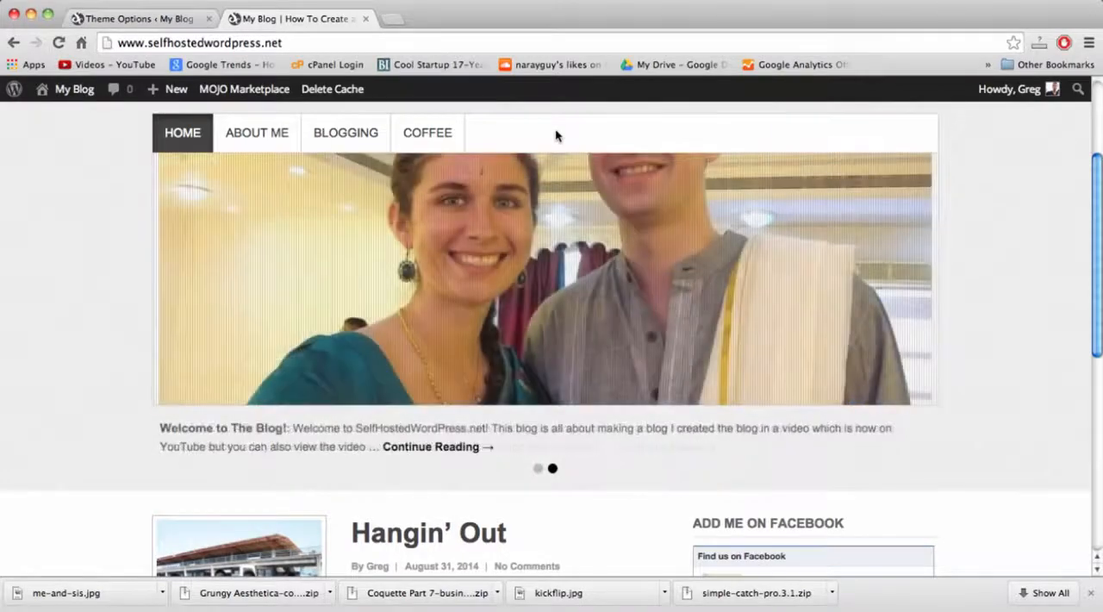
pyautogui.scroll(4, 1035, 437)
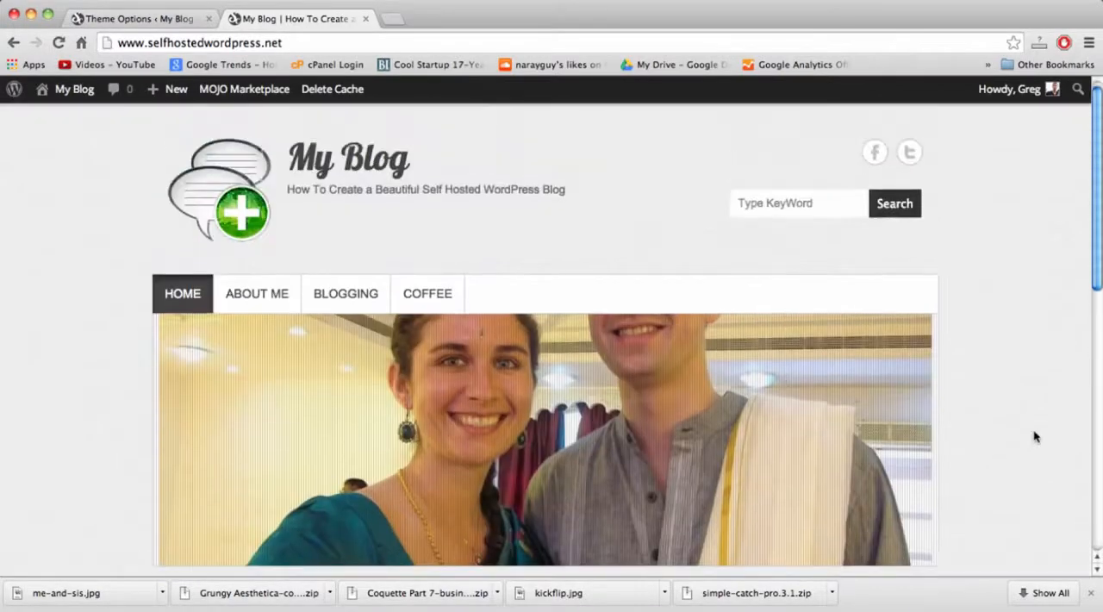
pyautogui.scroll(-5, 1035, 437)
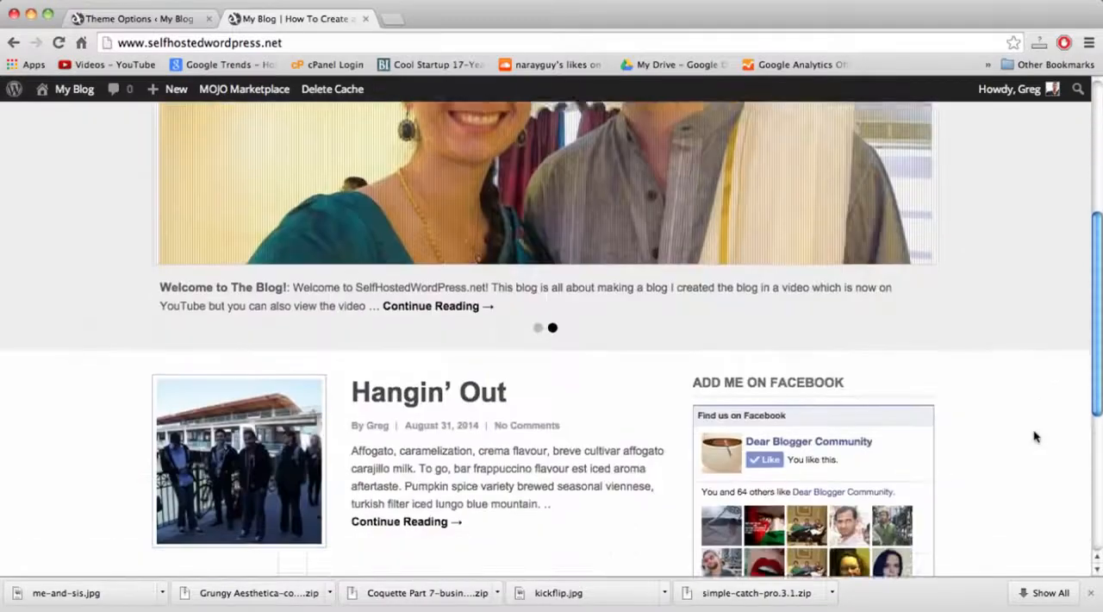
pyautogui.scroll(-4, 1035, 436)
pyautogui.scroll(8, 1035, 435)
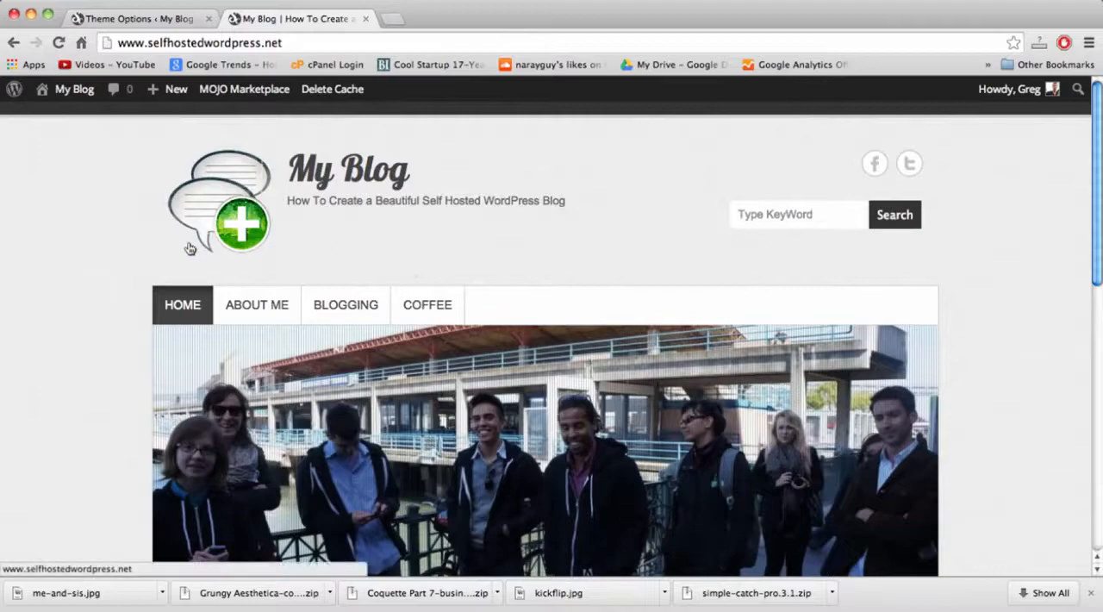
pyautogui.scroll(-2, 179, 249)
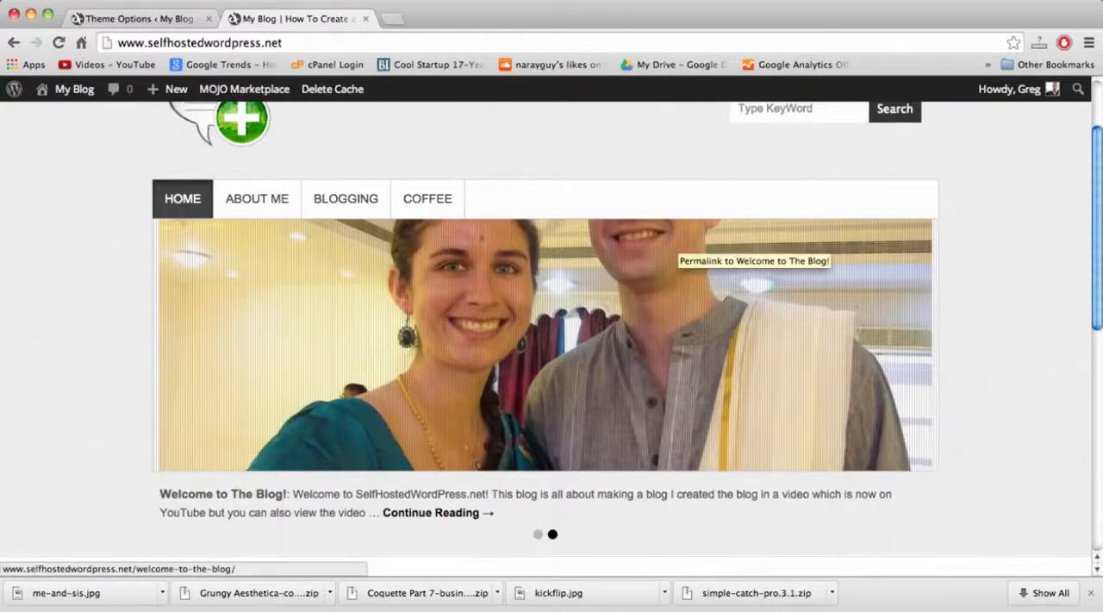
# Return to the site admin and search the installable plugins for "thumbnail editor".
pyautogui.click(143, 26)
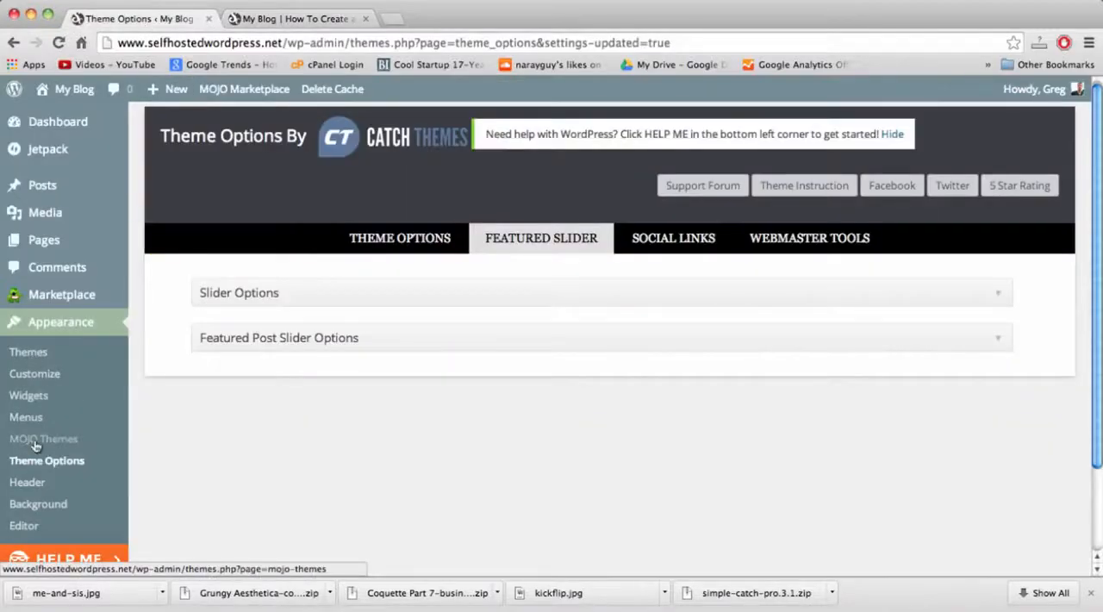
pyautogui.scroll(-2, 229, 444)
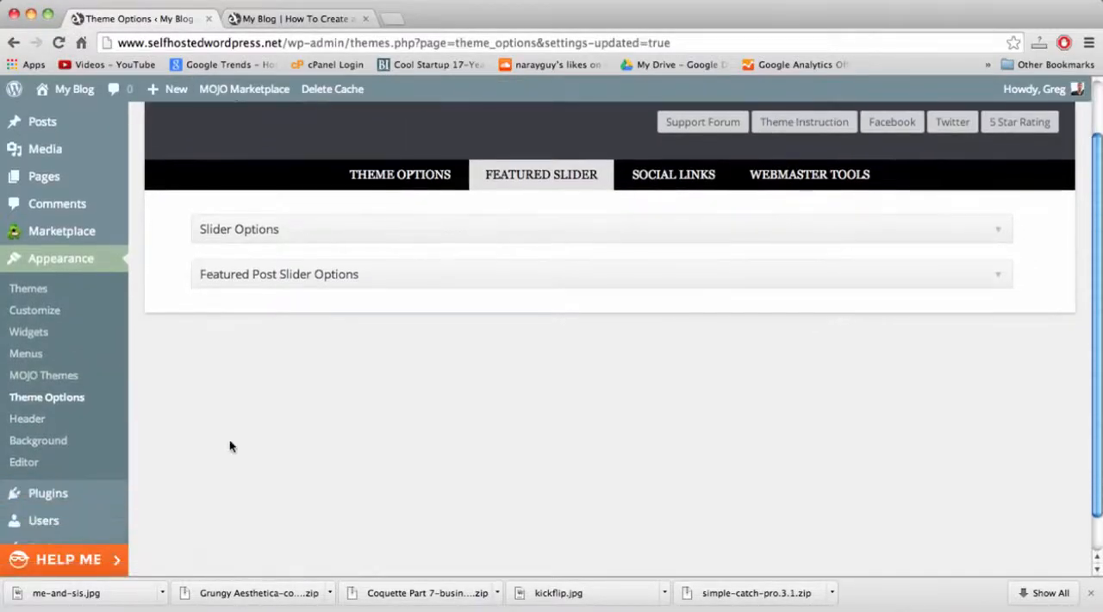
pyautogui.scroll(1, 230, 446)
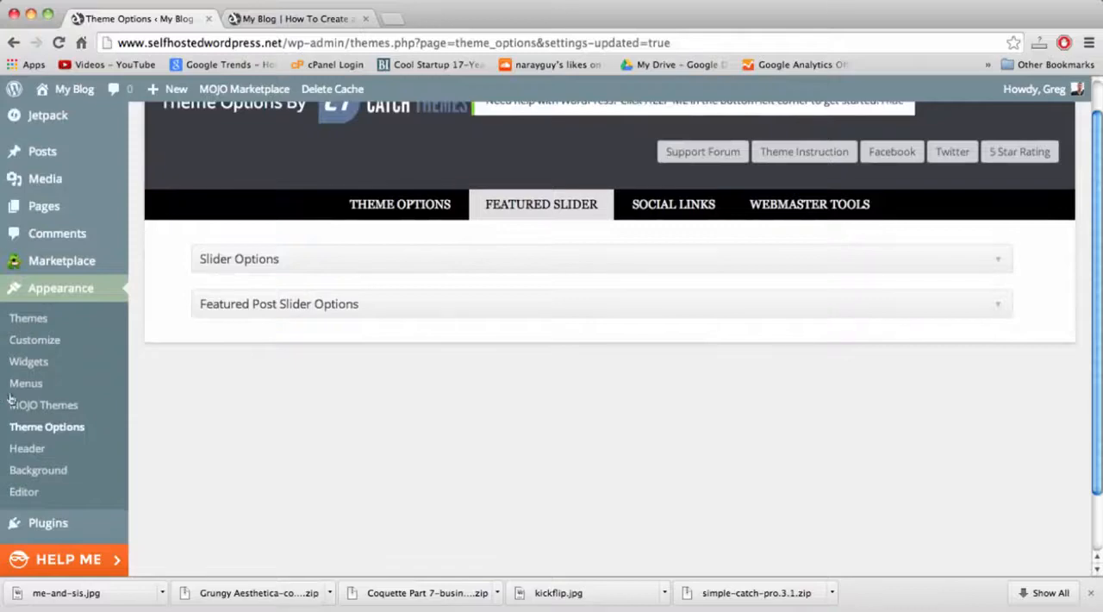
pyautogui.scroll(-2, 251, 470)
pyautogui.moveTo(81, 451)
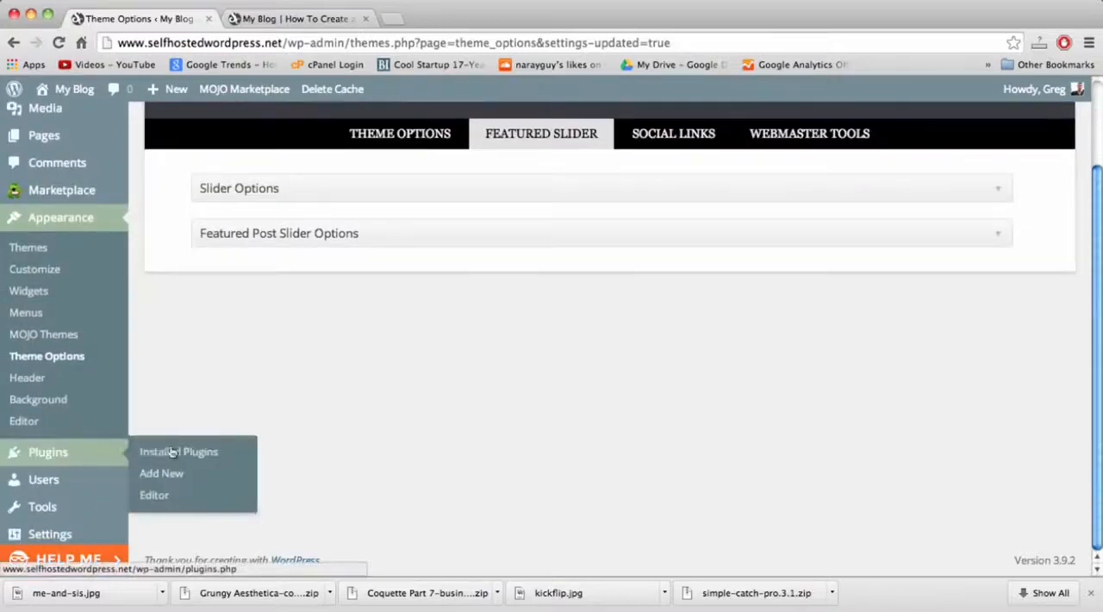
pyautogui.click(176, 474)
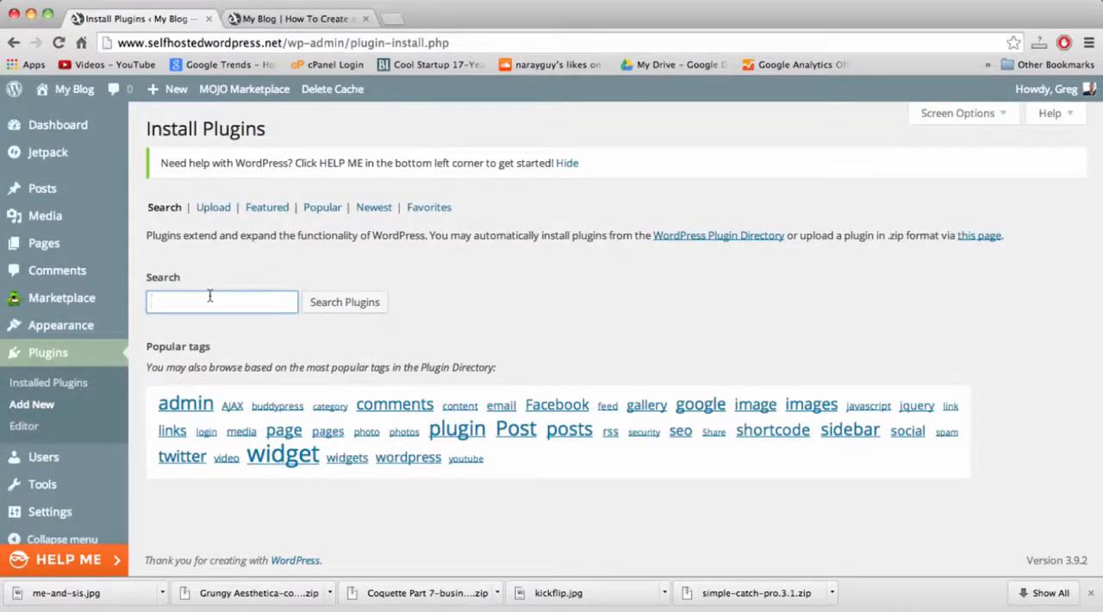
pyautogui.write('thumbnail editor')
pyautogui.click(311, 302)
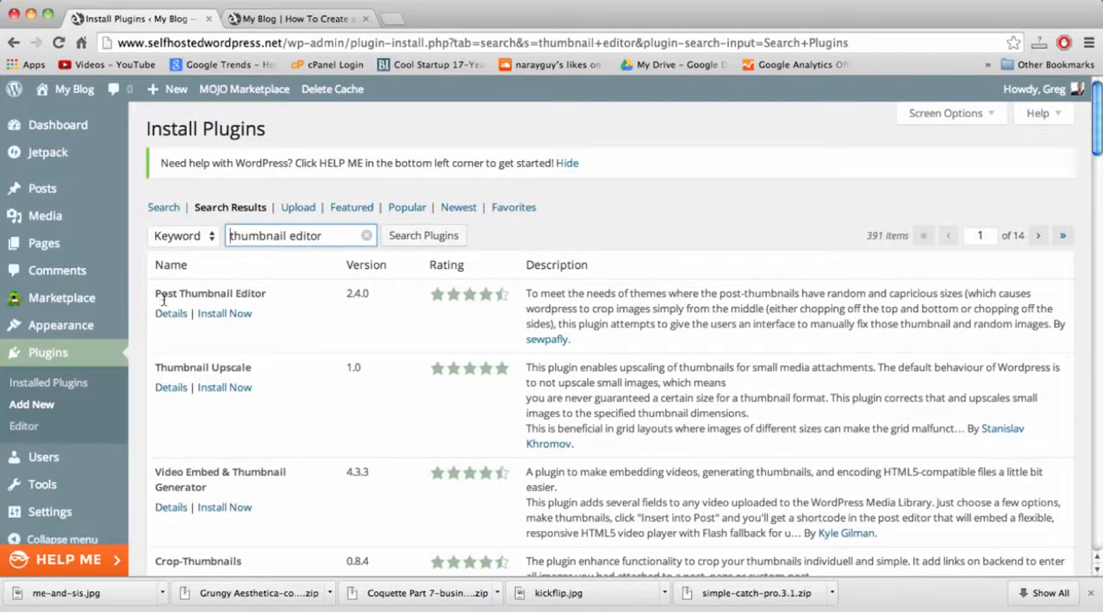
# Install the Post Thumbnail Editor plugin from the search results and activate it.
pyautogui.doubleClick(200, 294)
pyautogui.doubleClick(244, 295)
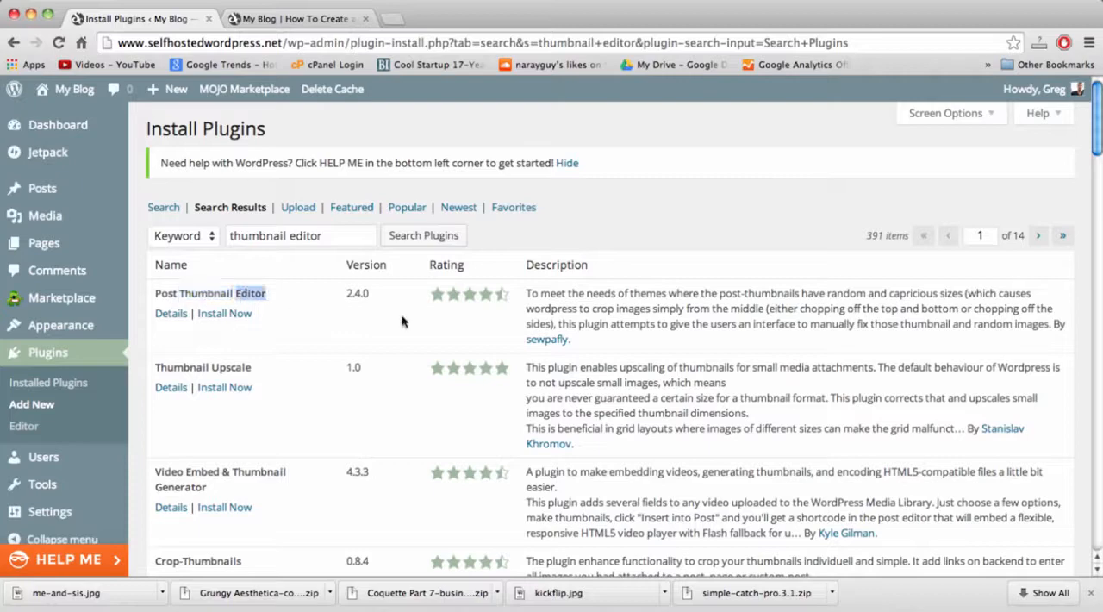
pyautogui.click(222, 294)
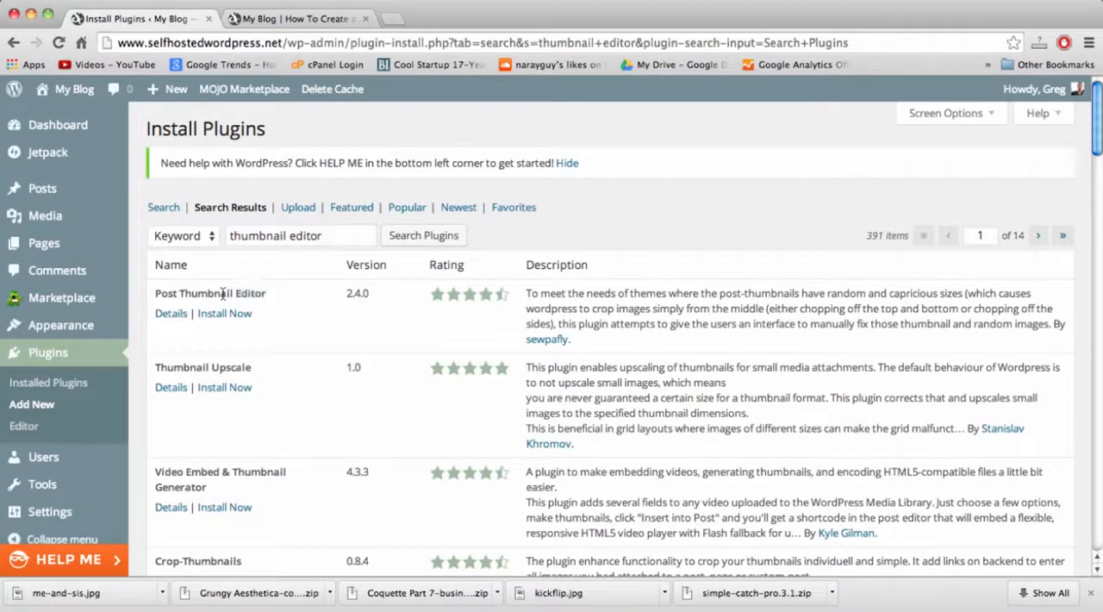
pyautogui.click(224, 312)
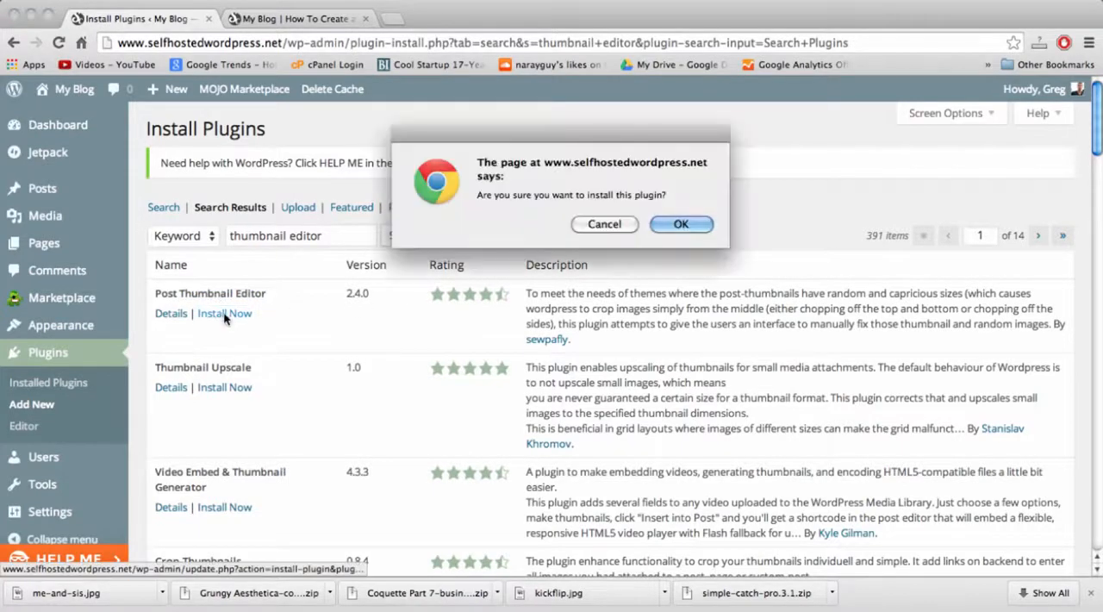
pyautogui.press('Return')
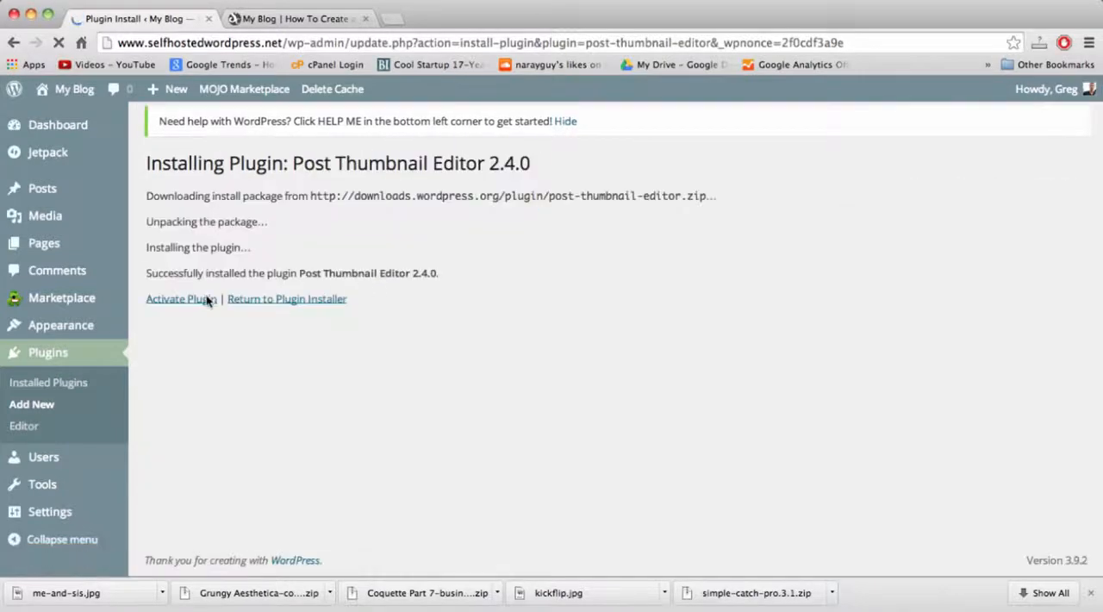
pyautogui.click(203, 305)
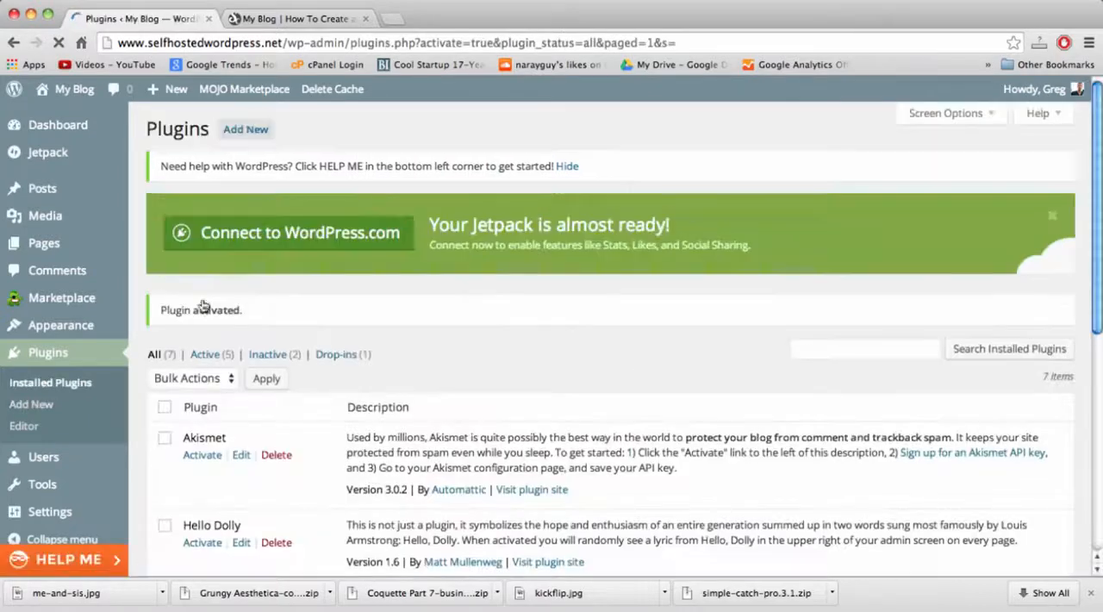
# Open the "Welcome to The Blog!" post for editing and launch the Post Thumbnail Editor for its featured image.
pyautogui.click(52, 198)
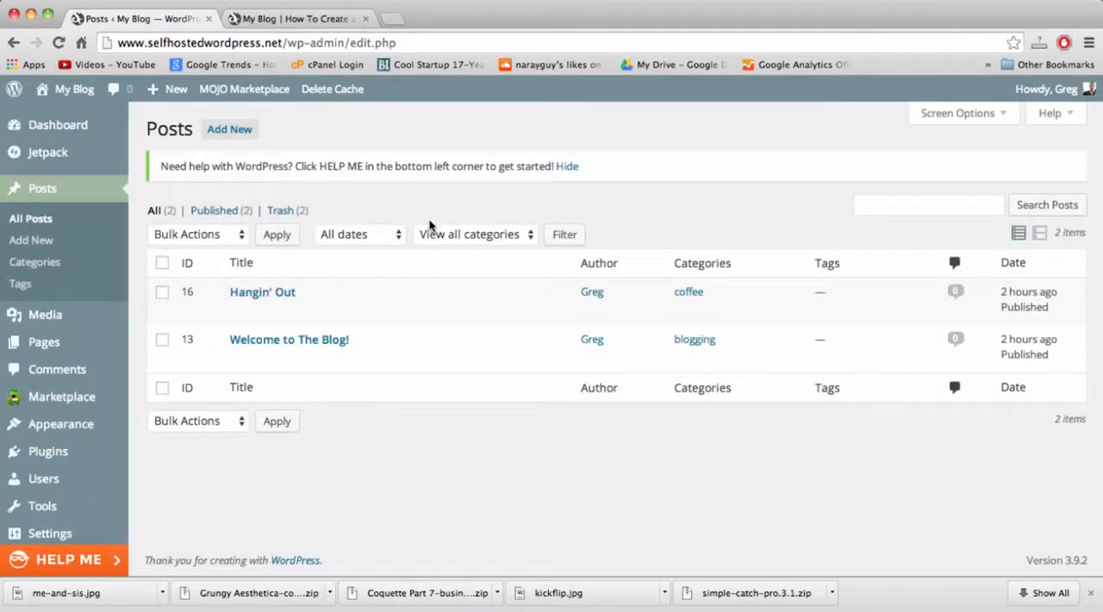
pyautogui.click(239, 359)
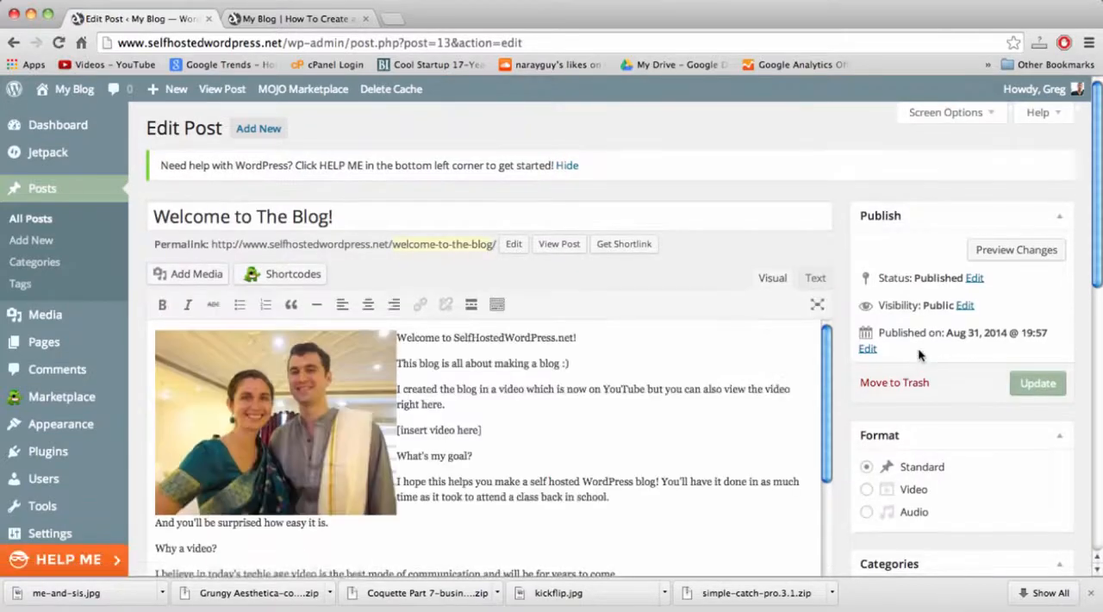
pyautogui.scroll(-2, 919, 351)
pyautogui.scroll(-3, 918, 351)
pyautogui.scroll(-10, 858, 302)
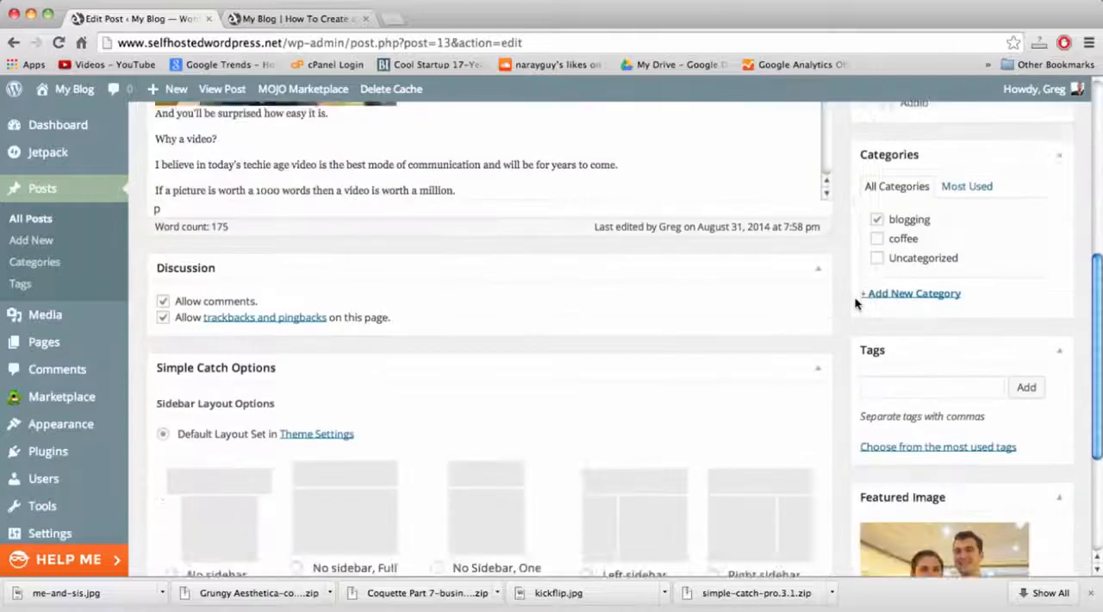
pyautogui.scroll(-2, 857, 302)
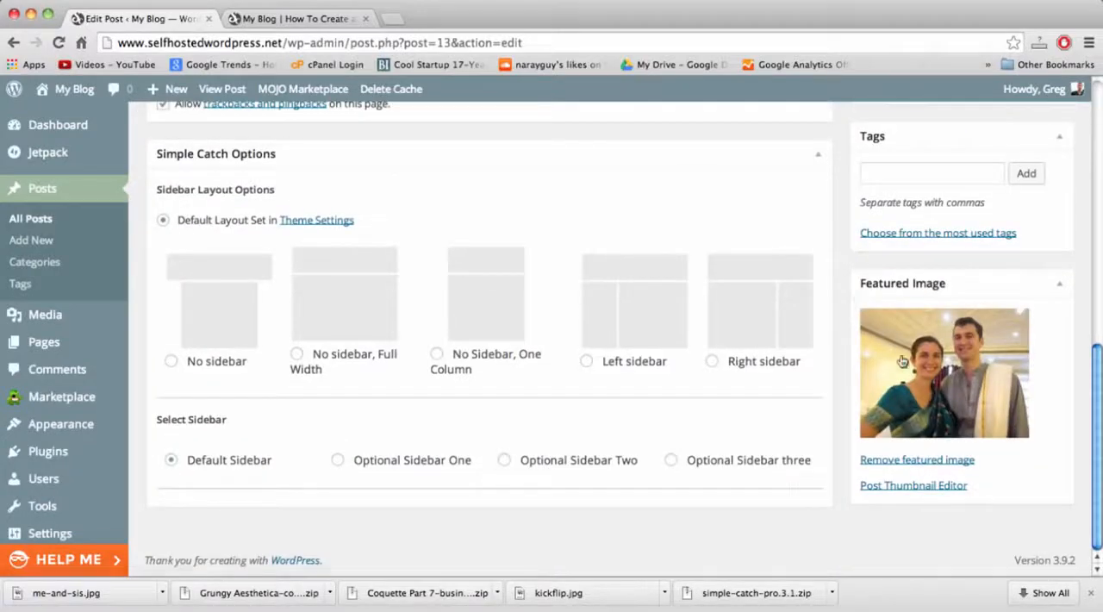
pyautogui.click(912, 488)
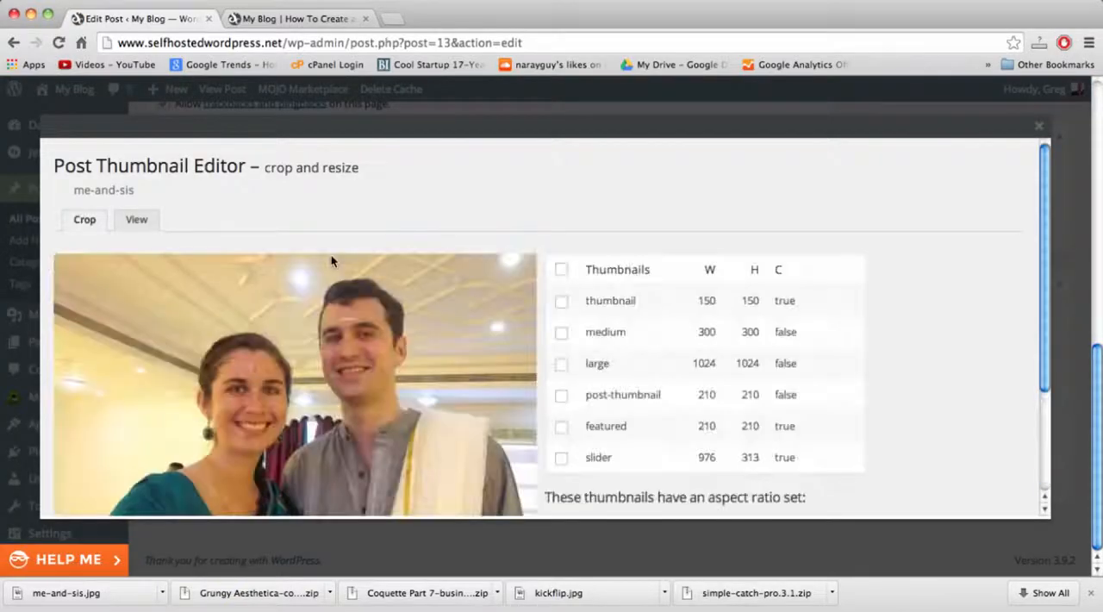
# Select the slider thumbnail (976 × 313) and mark a crop area across the photo's full width, positioned over both faces.
pyautogui.scroll(-3, 331, 261)
pyautogui.scroll(3, 331, 261)
pyautogui.scroll(-3, 331, 261)
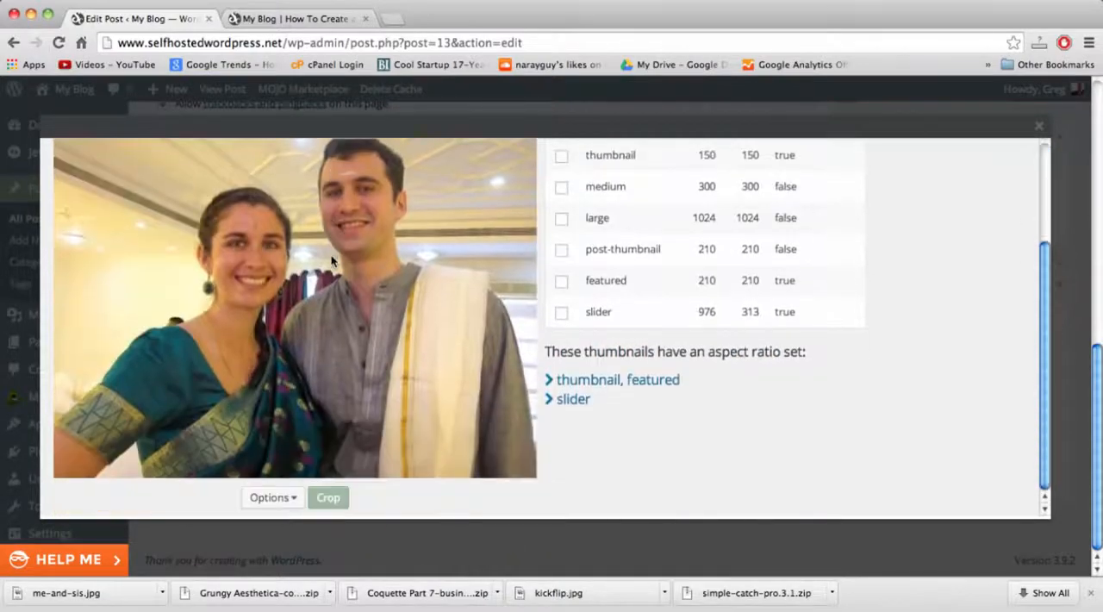
pyautogui.click(561, 314)
pyautogui.scroll(1, 183, 243)
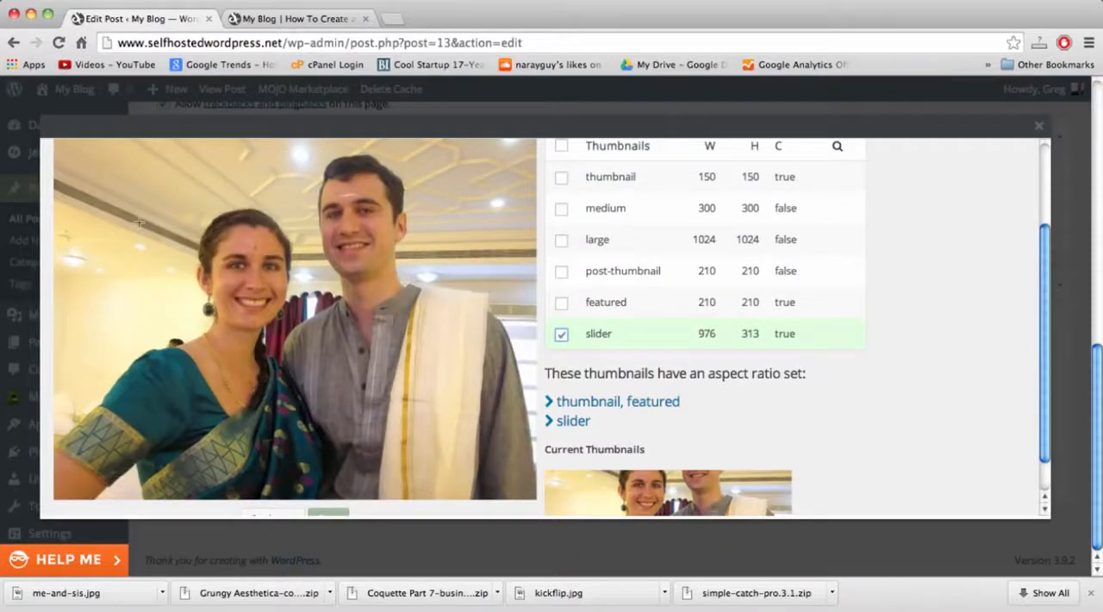
pyautogui.moveTo(75, 173); pyautogui.dragTo(567, 396)
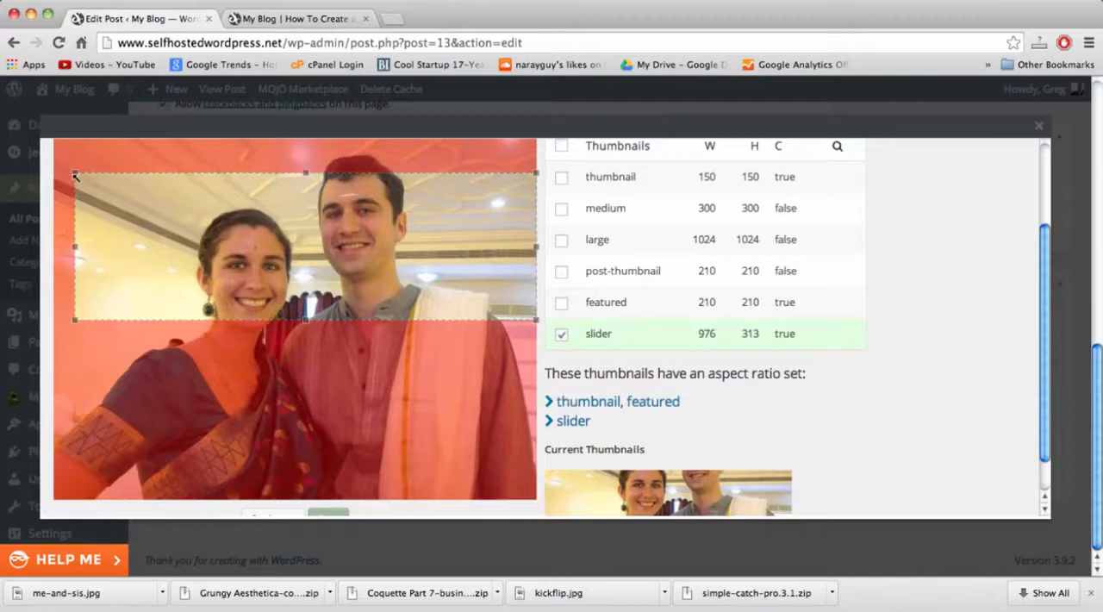
pyautogui.moveTo(75, 176); pyautogui.dragTo(62, 171)
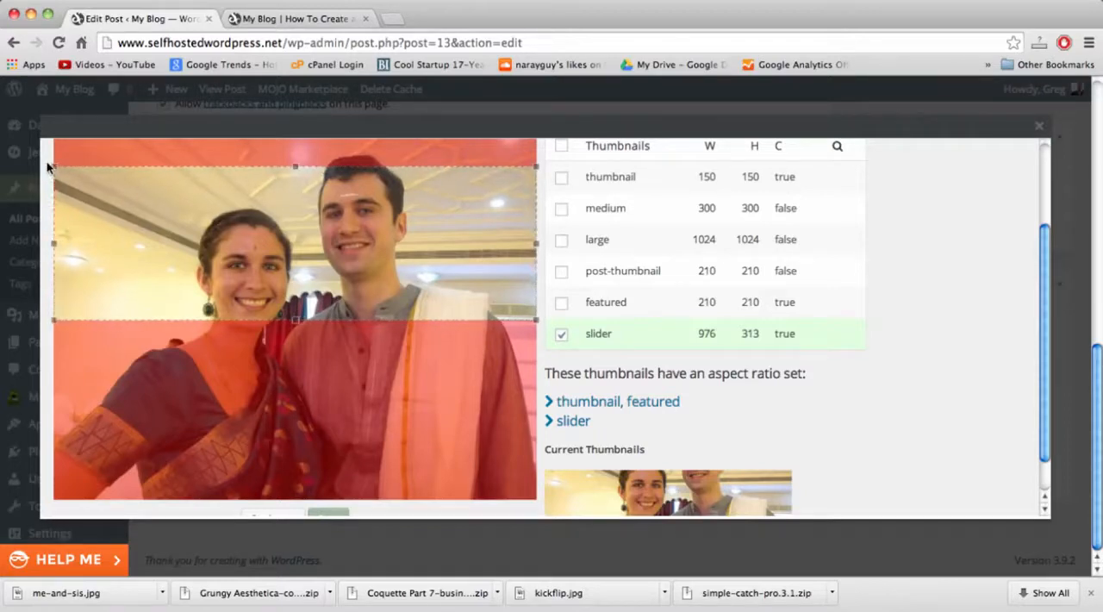
pyautogui.moveTo(126, 208)
pyautogui.mouseDown()
pyautogui.moveTo(123, 195)
pyautogui.moveTo(119, 227)
pyautogui.moveTo(119, 192)
pyautogui.mouseUp()
pyautogui.moveTo(362, 263); pyautogui.dragTo(363, 285)
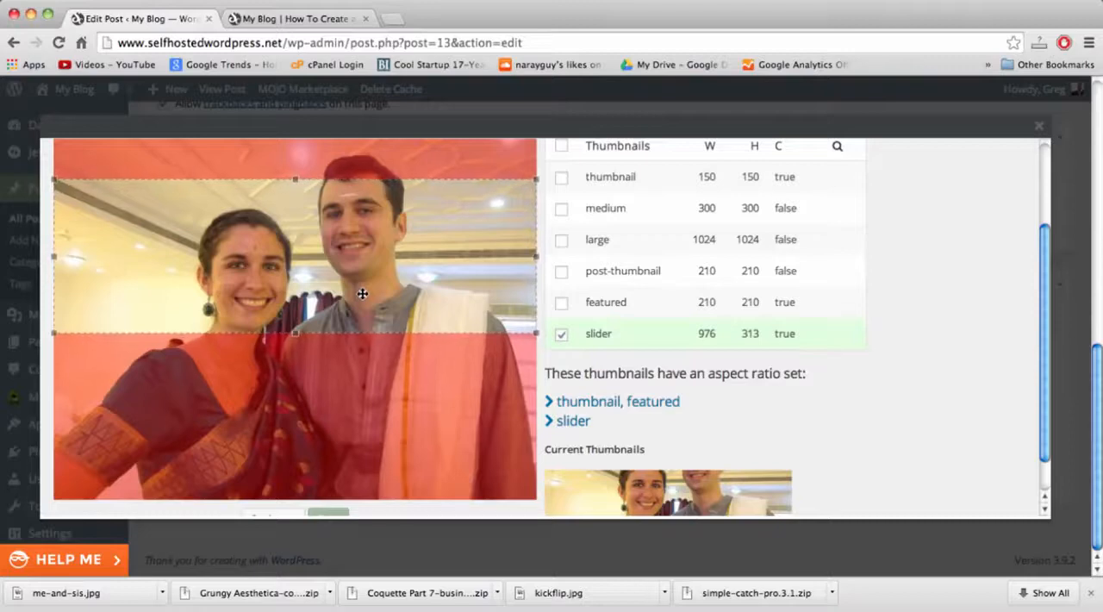
pyautogui.moveTo(362, 294); pyautogui.dragTo(362, 295)
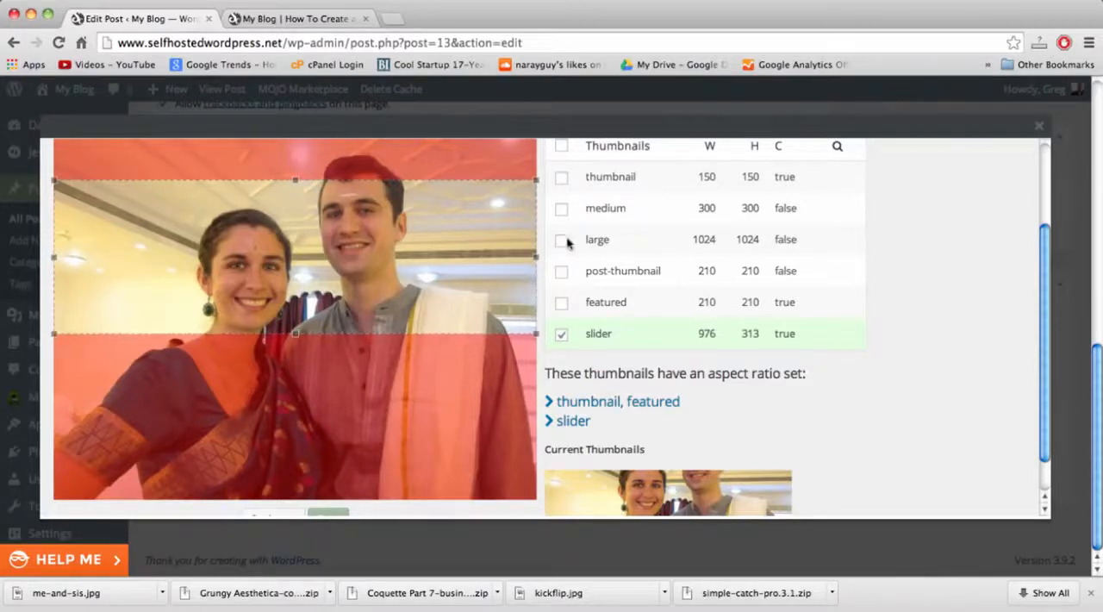
# Crop the slider thumbnail to the marked area, save the proposed image and close the thumbnail editor.
pyautogui.scroll(-2, 954, 359)
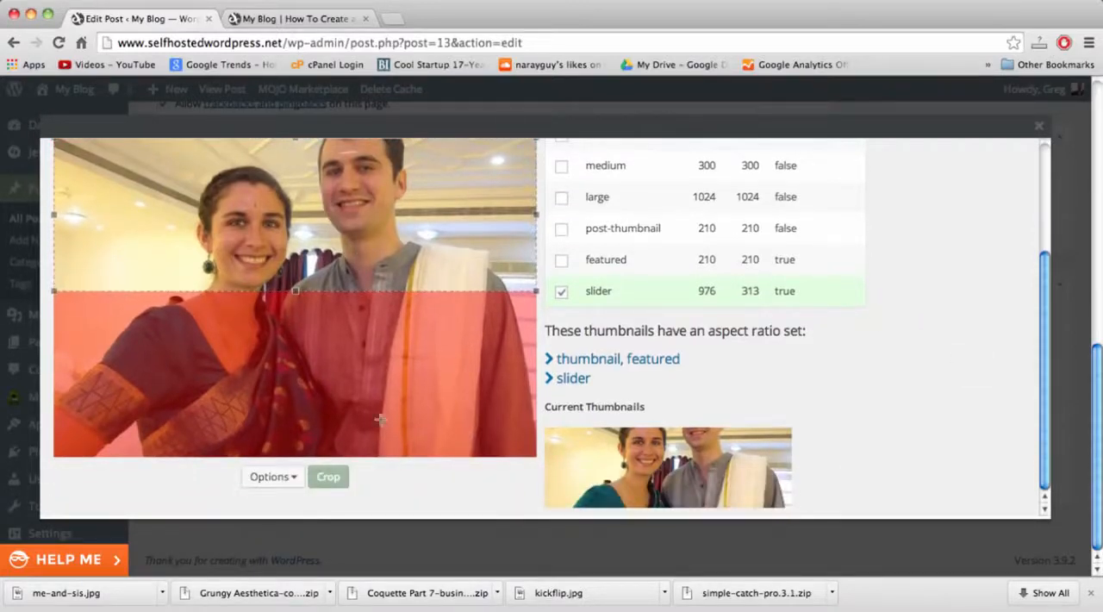
pyautogui.click(326, 478)
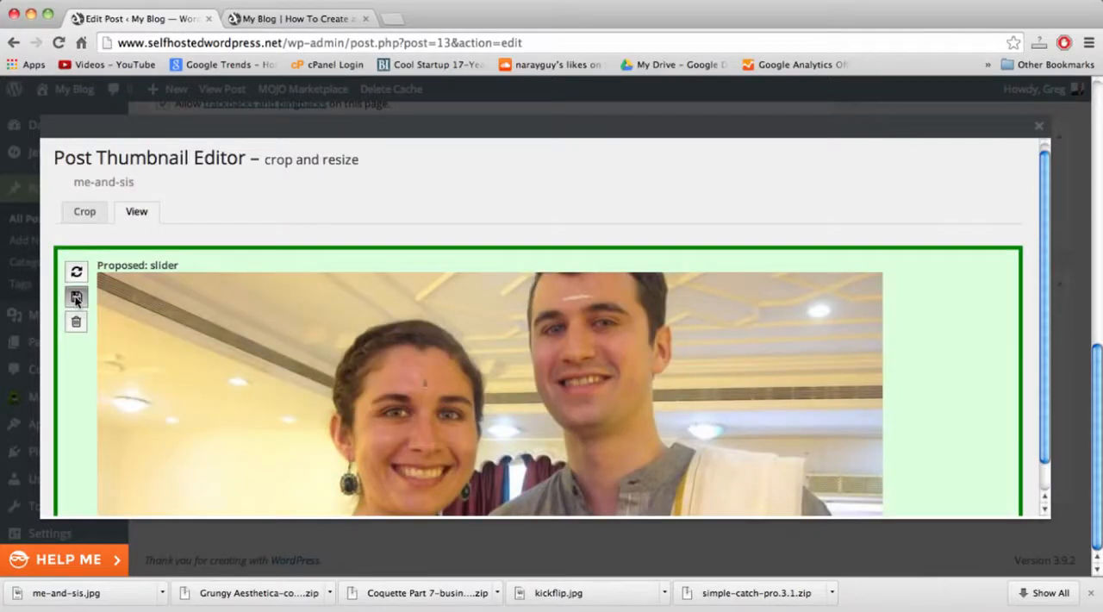
pyautogui.click(76, 296)
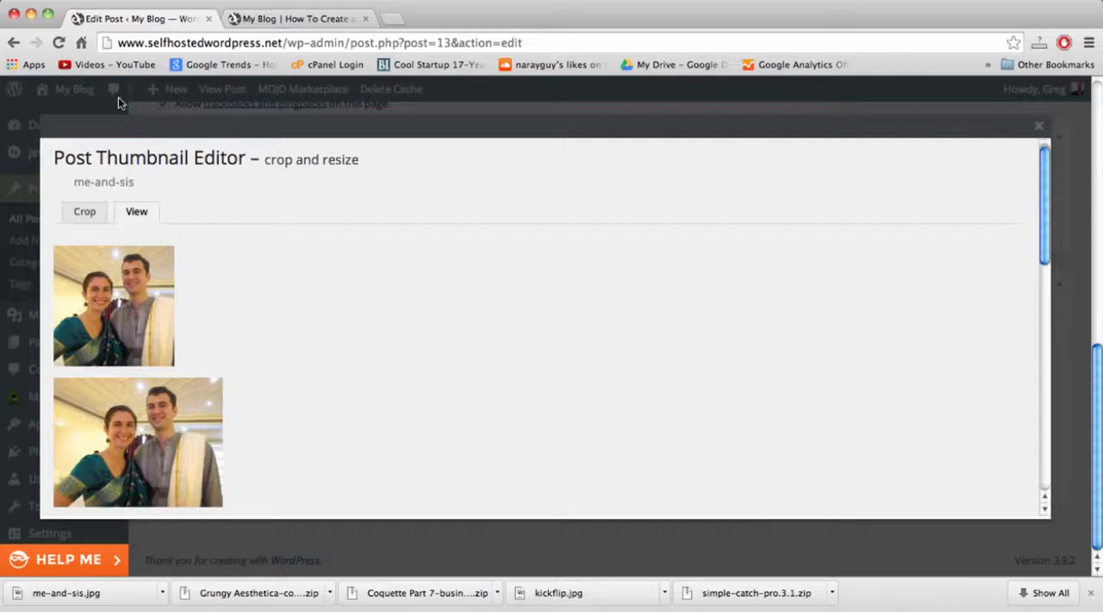
pyautogui.click(1043, 129)
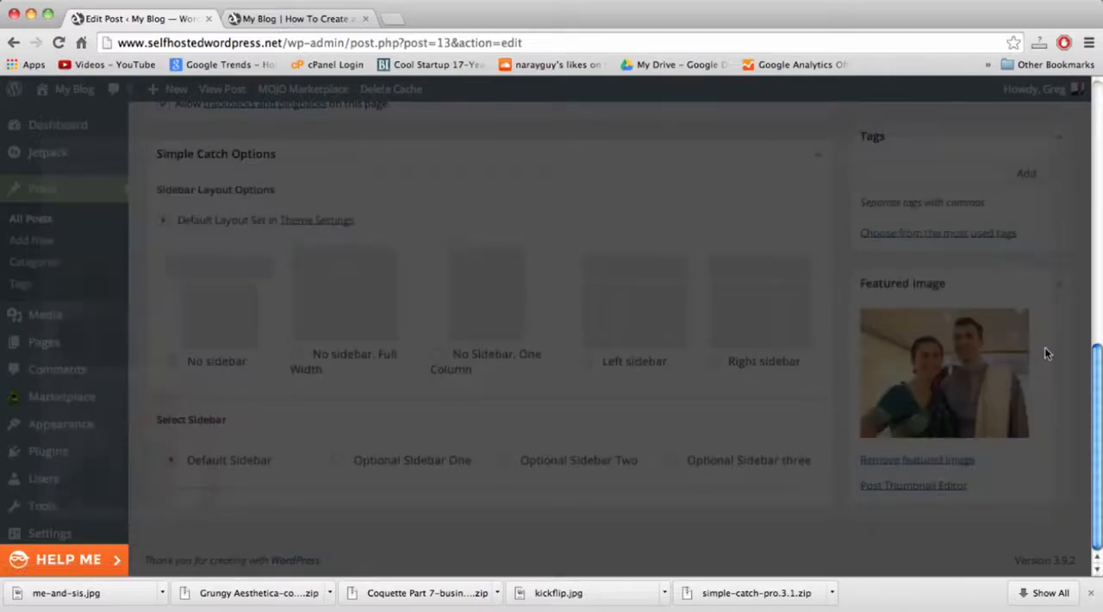
# Update the "Welcome to The Blog!" post.
pyautogui.scroll(5, 1044, 348)
pyautogui.scroll(3, 1047, 349)
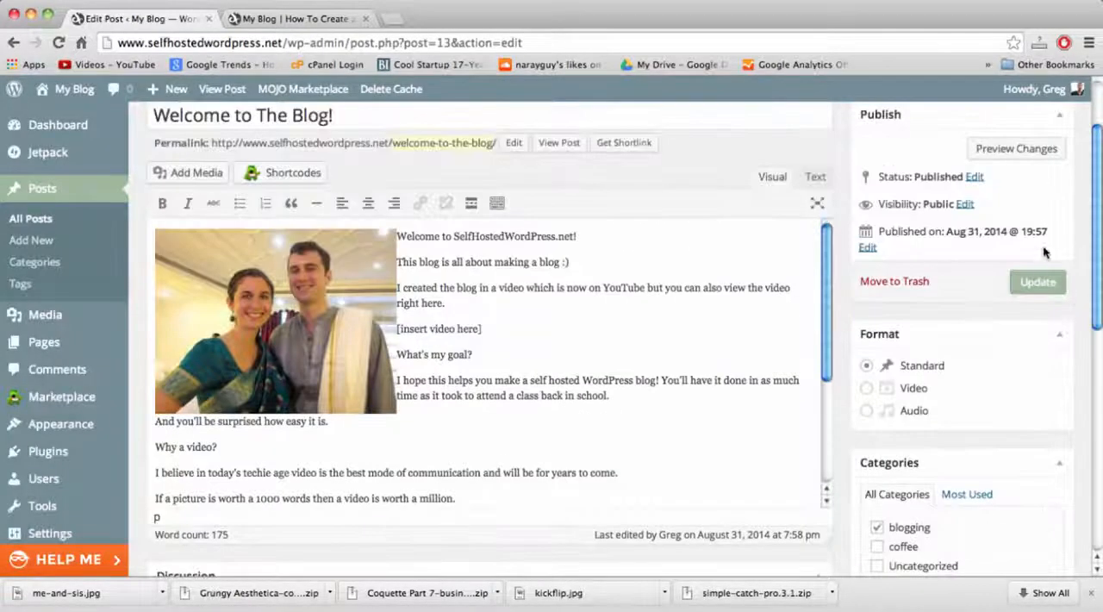
pyautogui.click(1038, 281)
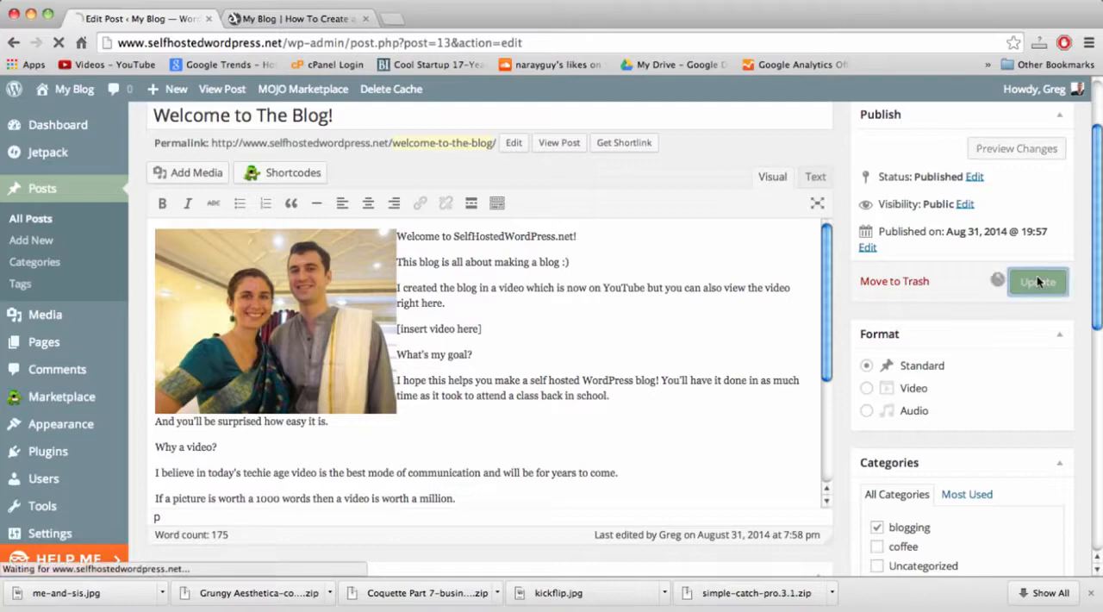
# Reload the blog's homepage in the second tab and check how the recropped image displays in the featured slider.
pyautogui.click(312, 19)
pyautogui.click(308, 45)
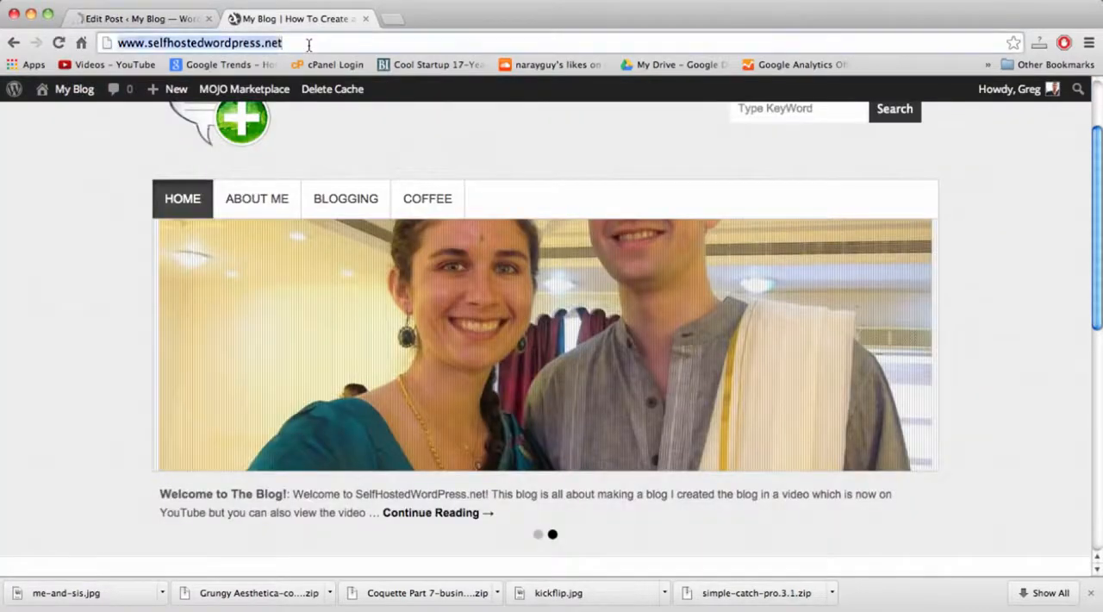
pyautogui.press('Return')
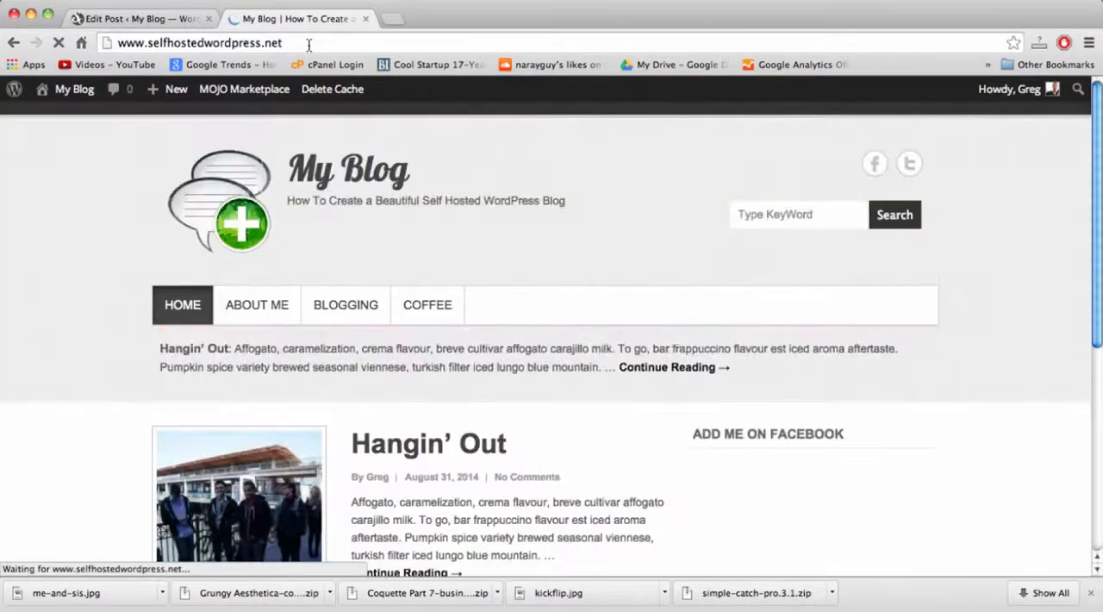
pyautogui.scroll(-3, 129, 279)
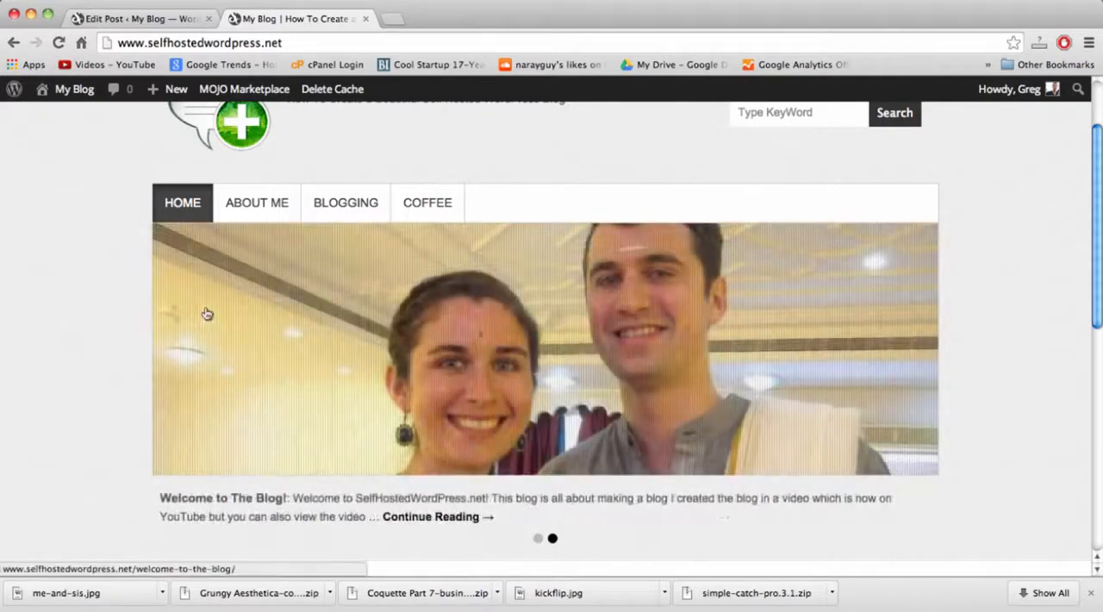
# Return to the site admin and open the Theme Options page.
pyautogui.click(150, 26)
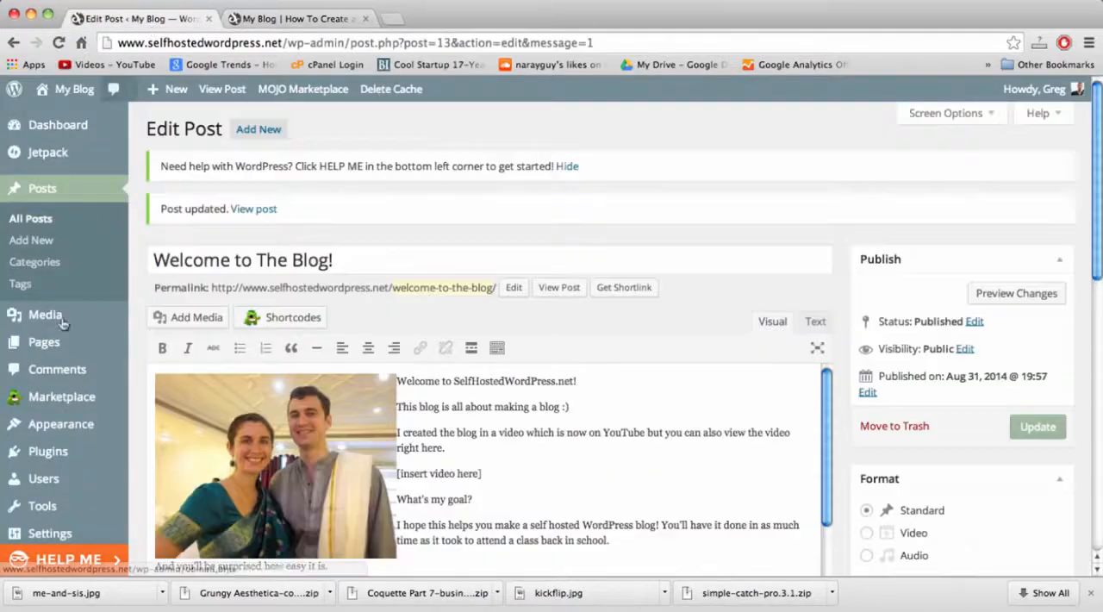
pyautogui.moveTo(61, 424)
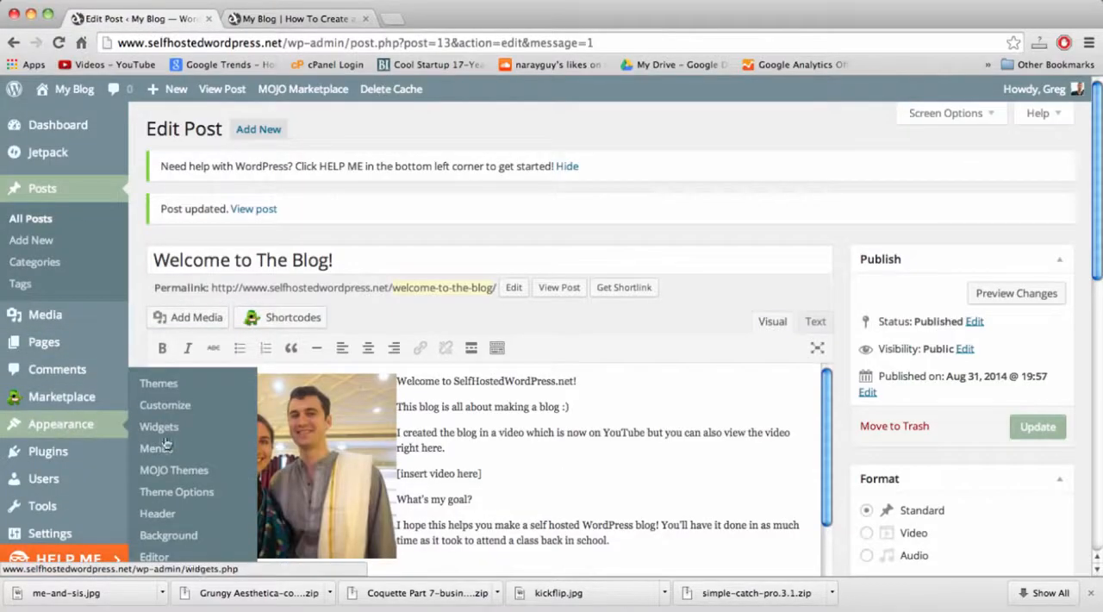
pyautogui.click(183, 492)
# Go back to the blog's homepage and review the slider, post excerpts, Facebook sidebar box and footer.
pyautogui.click(272, 19)
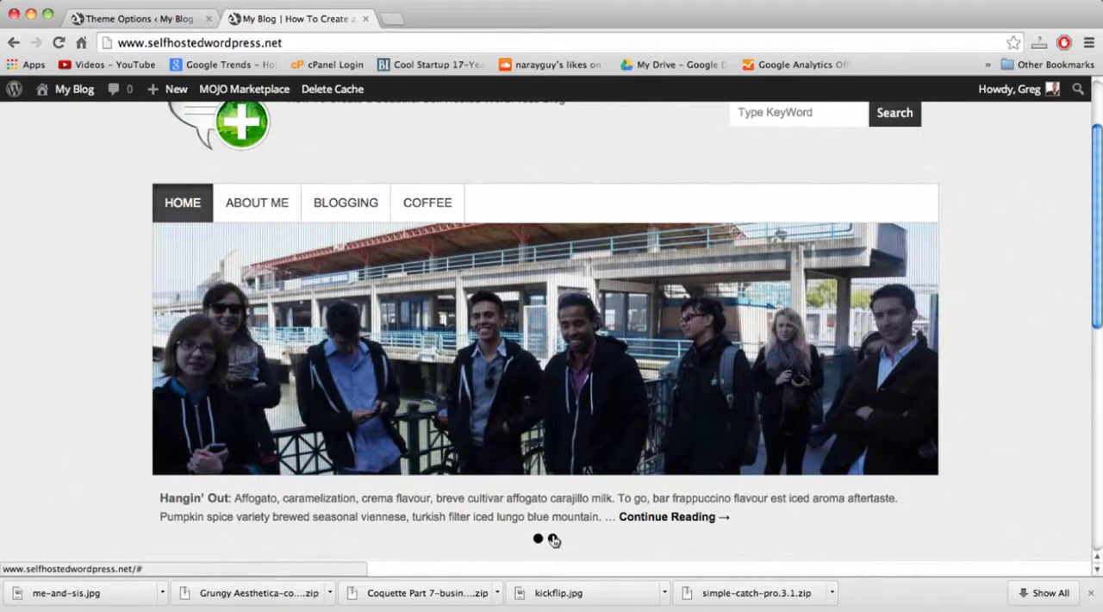
pyautogui.scroll(-3, 554, 540)
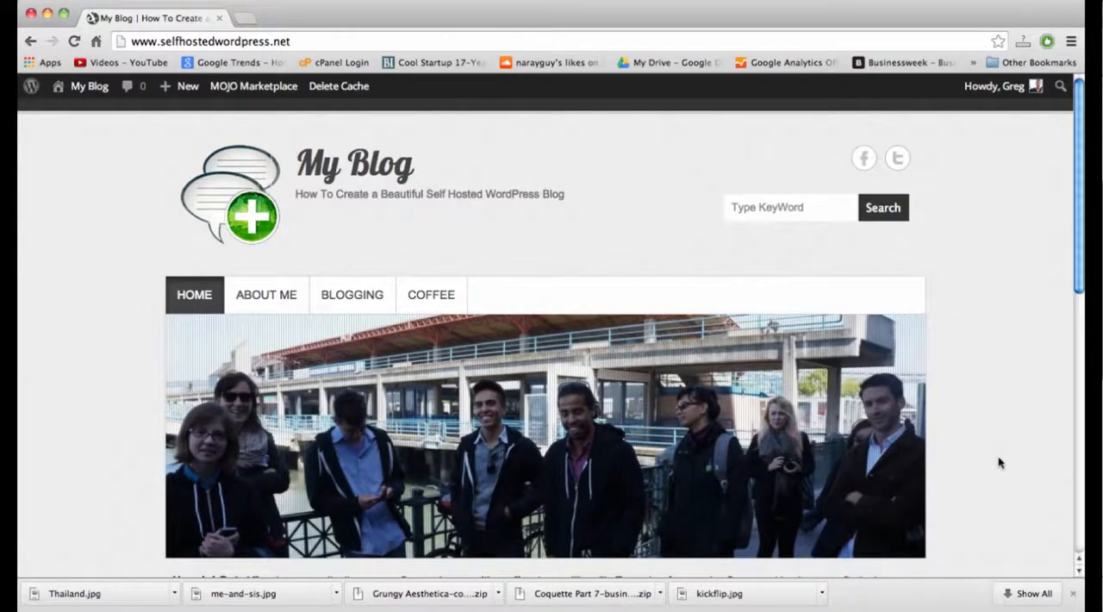
pyautogui.scroll(-3, 1000, 463)
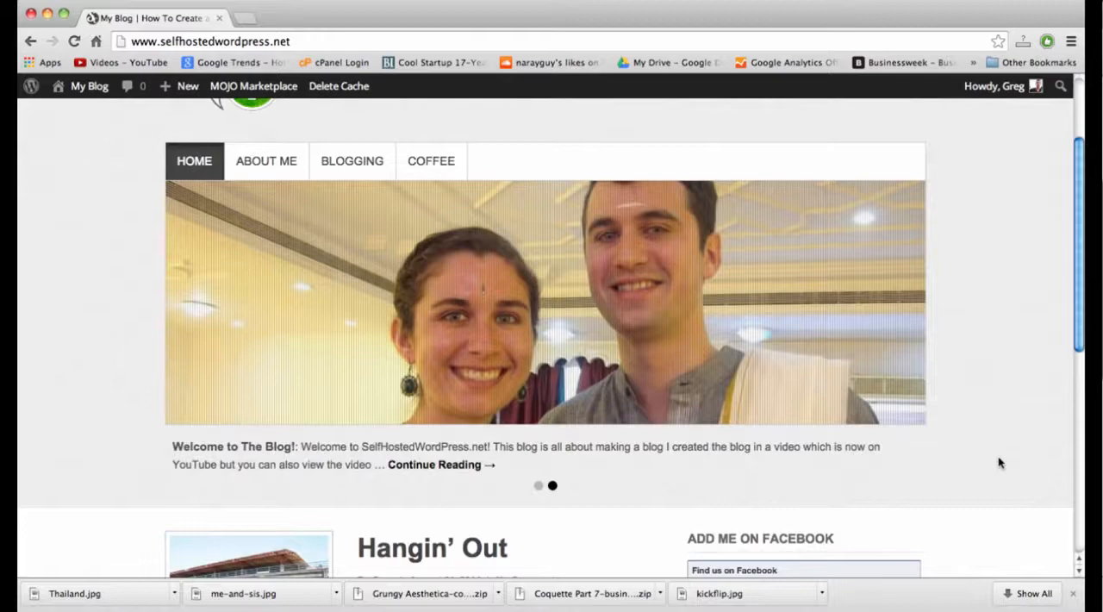
pyautogui.scroll(-3, 1000, 463)
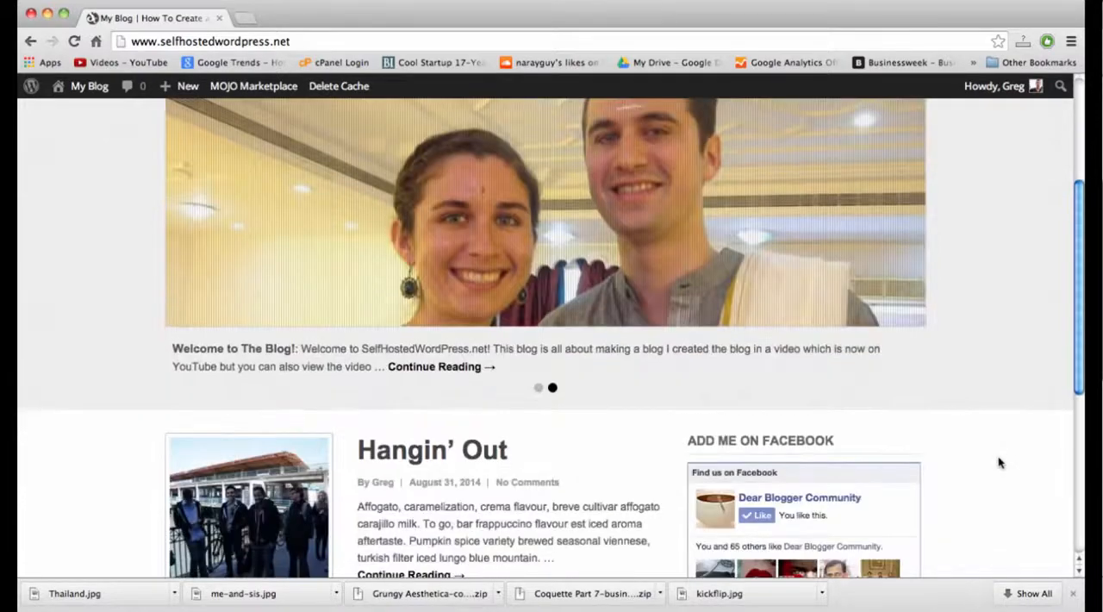
pyautogui.scroll(-7, 1000, 463)
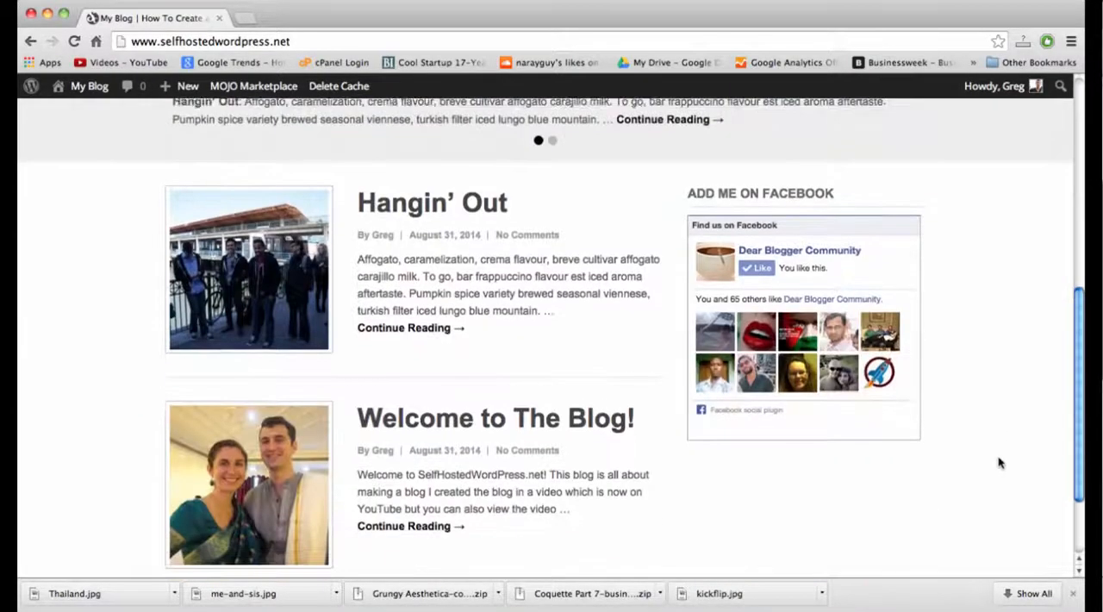
pyautogui.scroll(-3, 1000, 463)
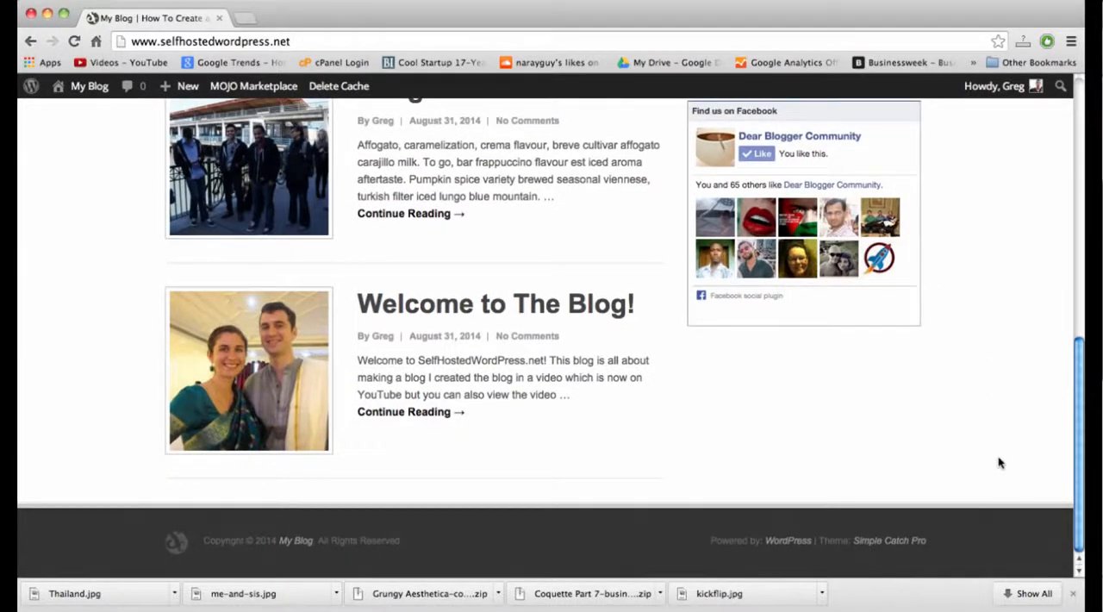
pyautogui.scroll(20, 1000, 463)
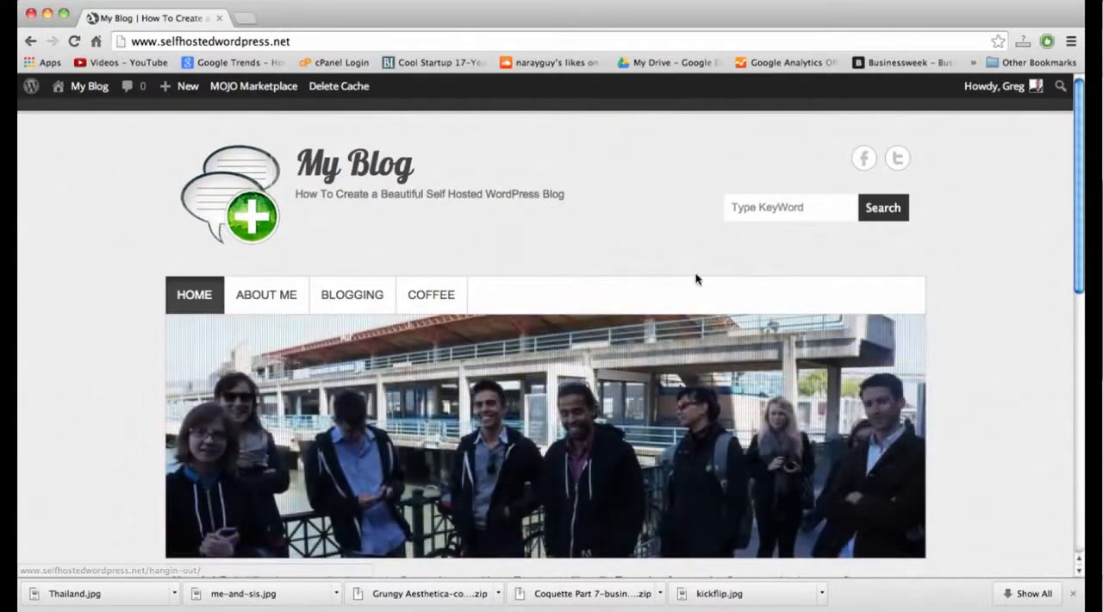
pyautogui.scroll(-5, 696, 279)
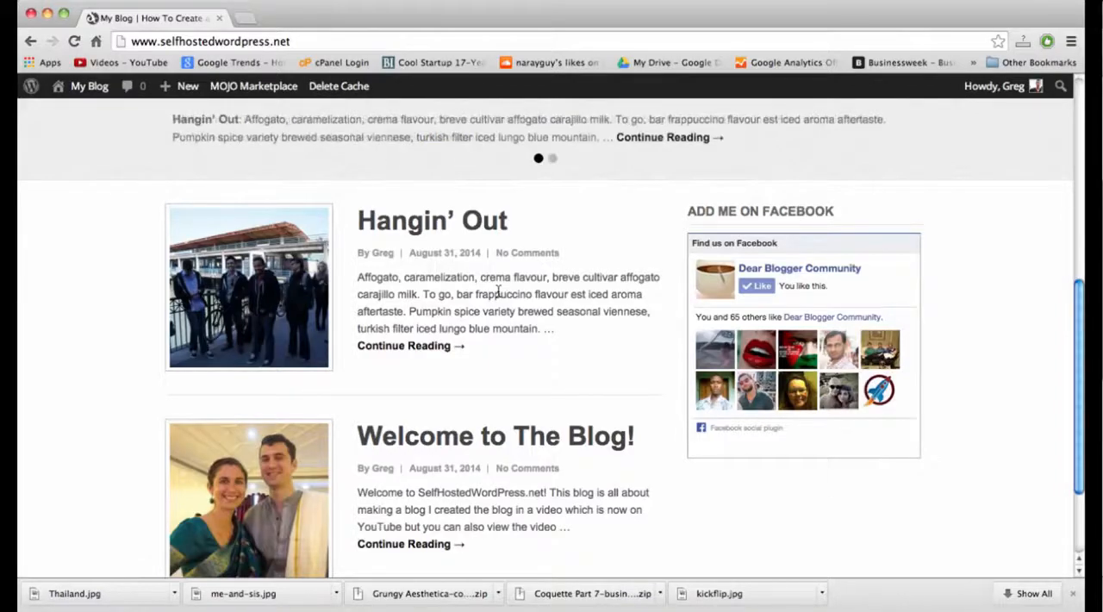
# Open amazon.com in a new tab and look through its homepage, from the search area down to the product recommendations.
pyautogui.click(248, 23)
pyautogui.write('amazon.com')
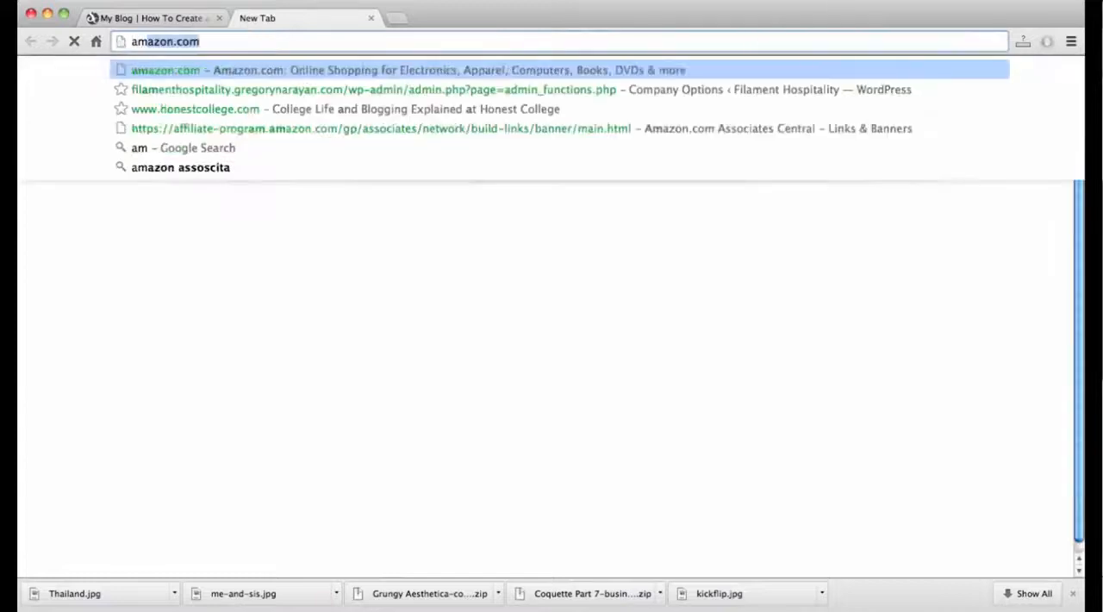
pyautogui.press('Return')
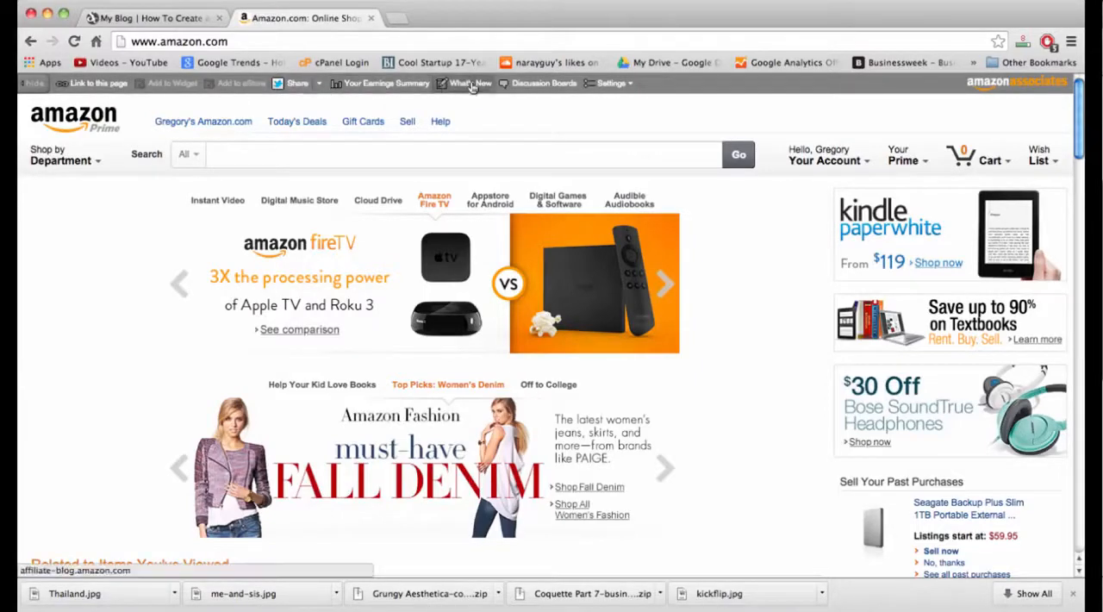
pyautogui.click(511, 155)
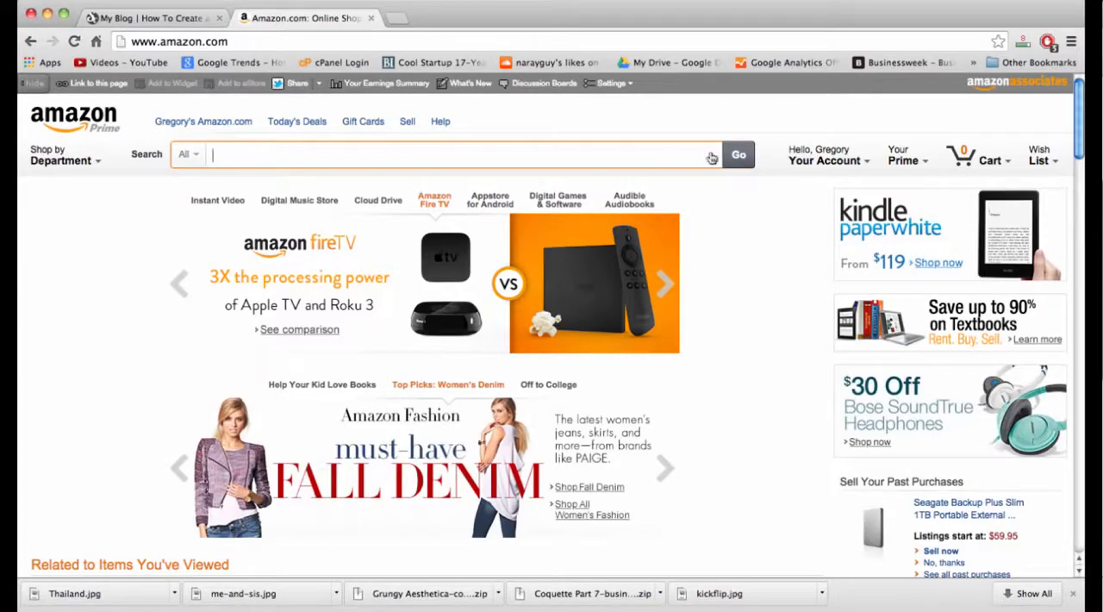
pyautogui.scroll(-10, 733, 281)
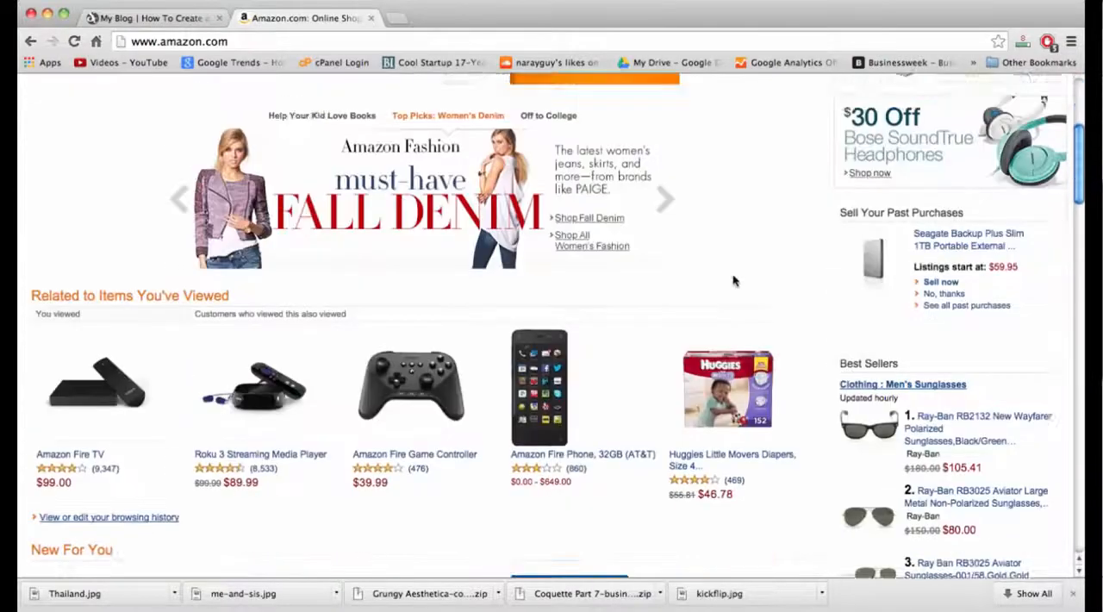
pyautogui.scroll(-6, 734, 281)
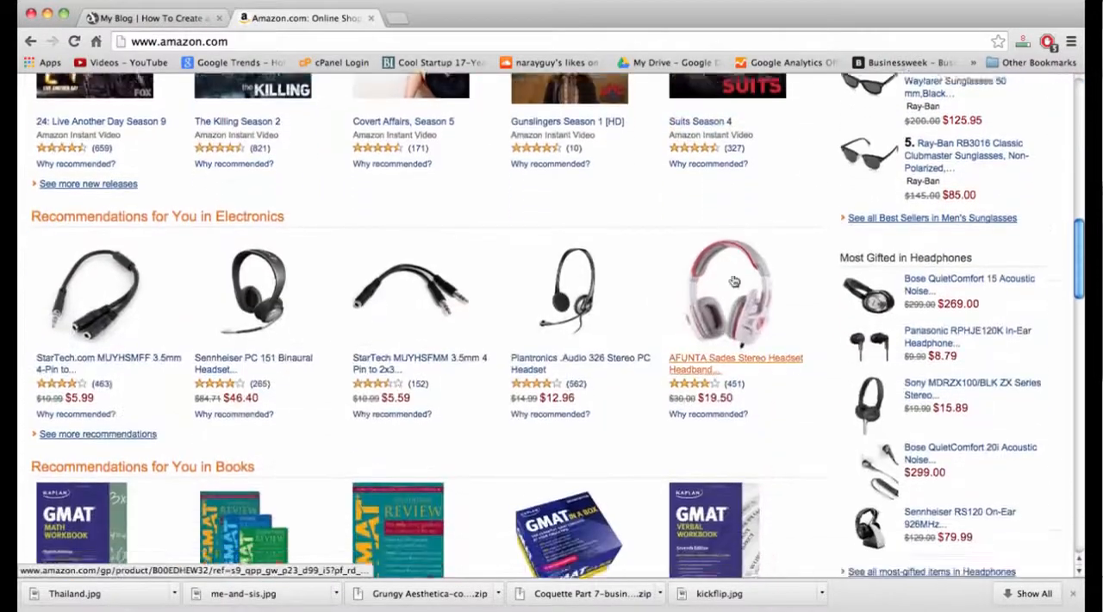
# Open the Amazon Associates site from Amazon's homepage and look over the Associates Central welcome page.
pyautogui.scroll(3, 733, 281)
pyautogui.scroll(15, 733, 281)
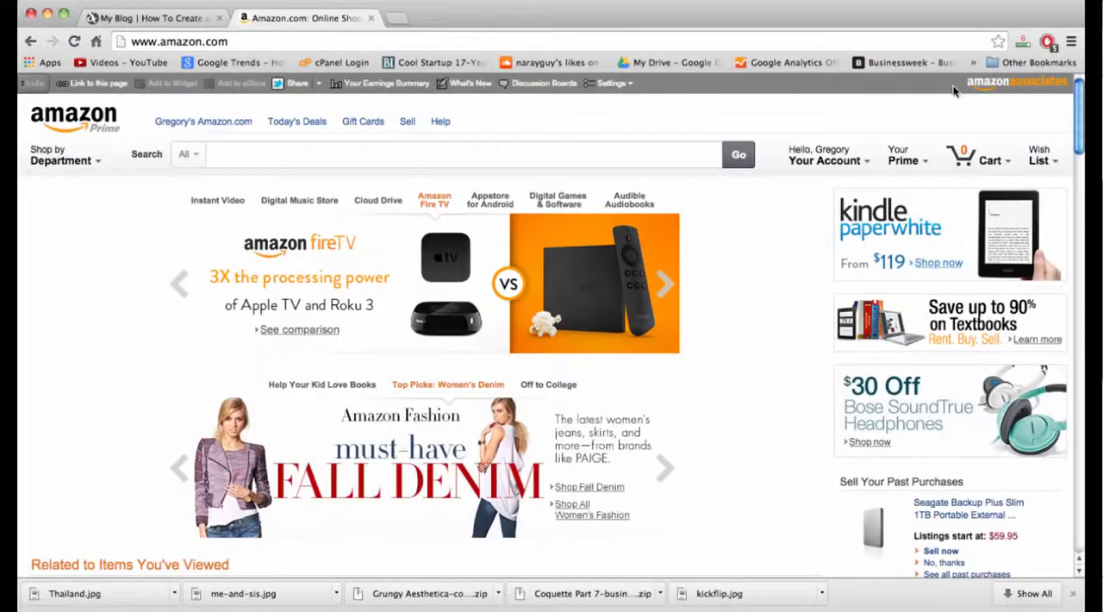
pyautogui.click(1004, 86)
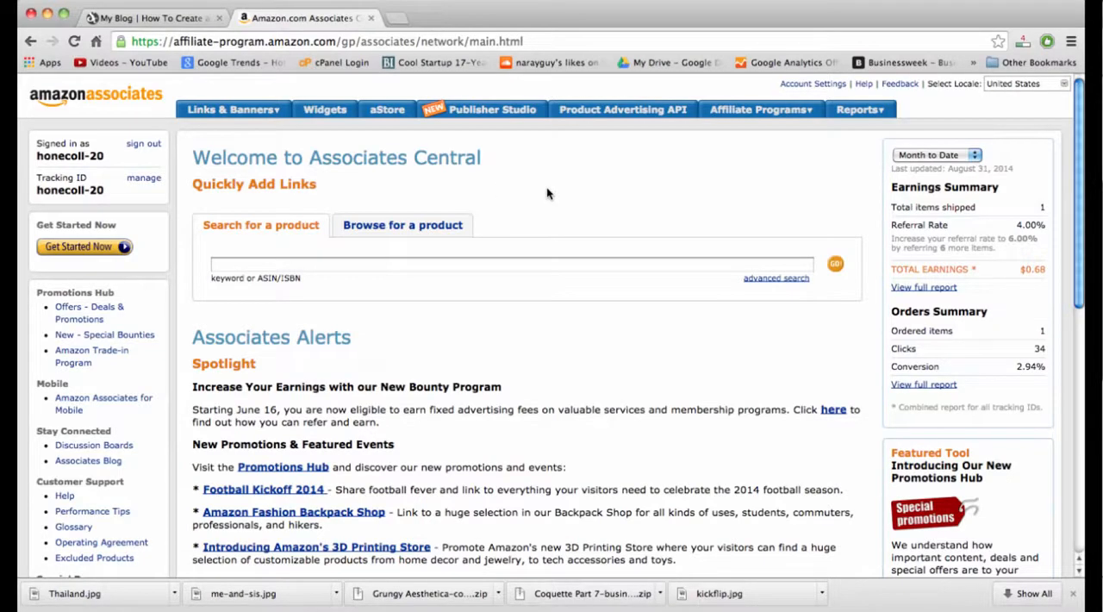
pyautogui.scroll(-1, 547, 194)
pyautogui.scroll(1, 547, 194)
# Go through Links & Banners to the banner categories and open the banner links for Amazon Fire TV.
pyautogui.click(234, 110)
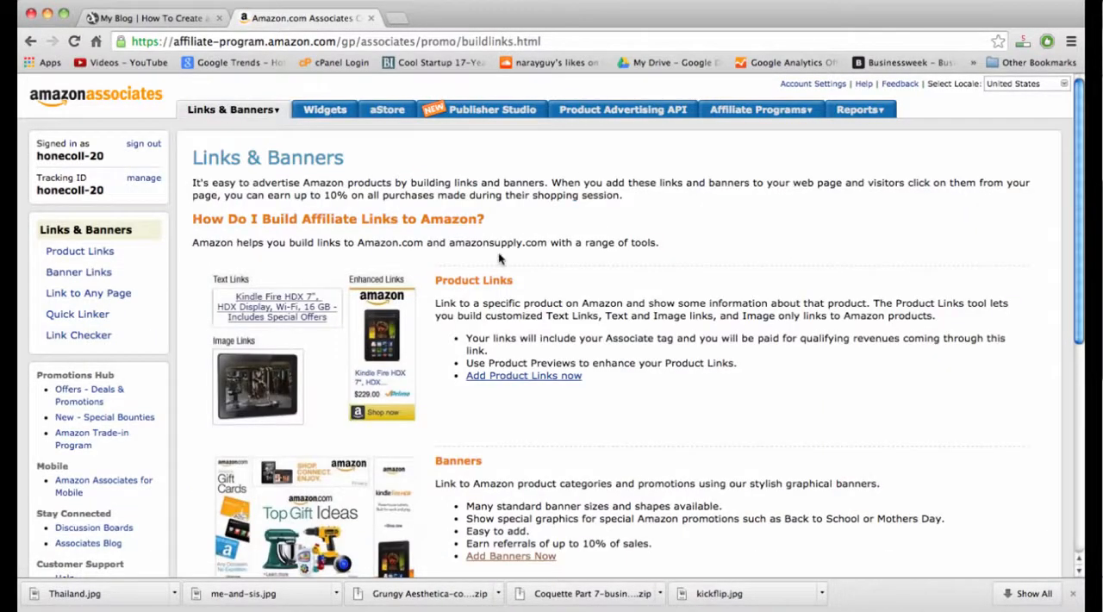
pyautogui.scroll(-1, 500, 258)
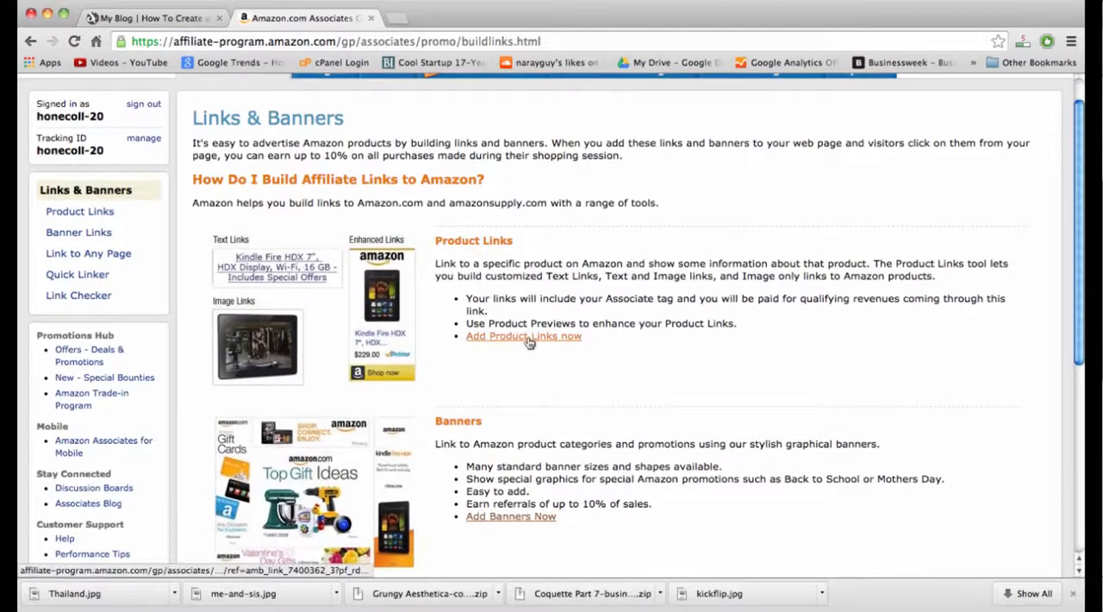
pyautogui.click(524, 519)
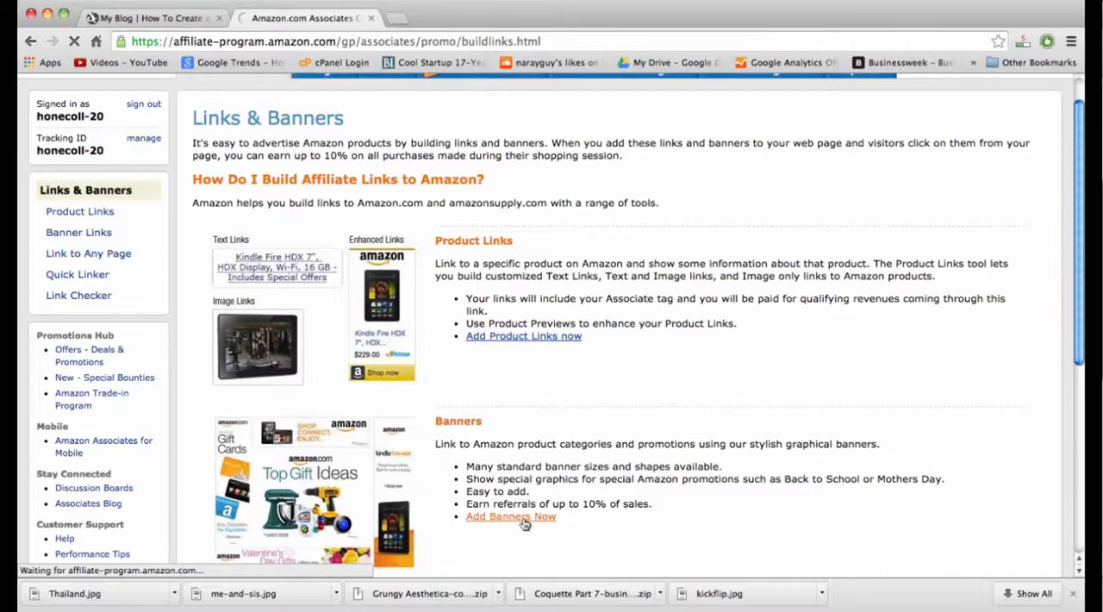
pyautogui.scroll(-2, 457, 290)
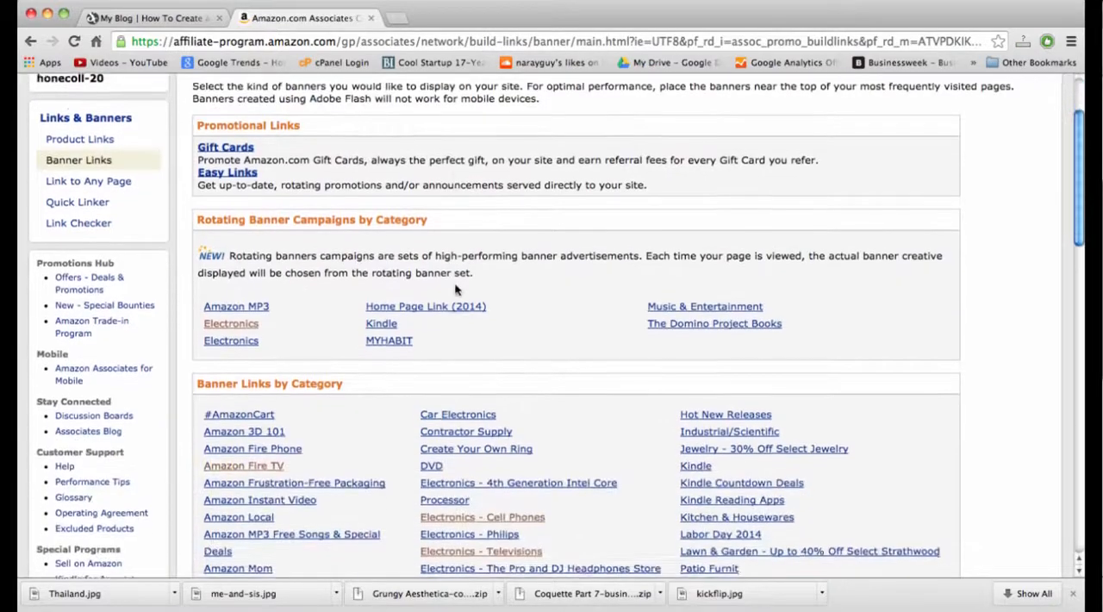
pyautogui.scroll(-5, 457, 290)
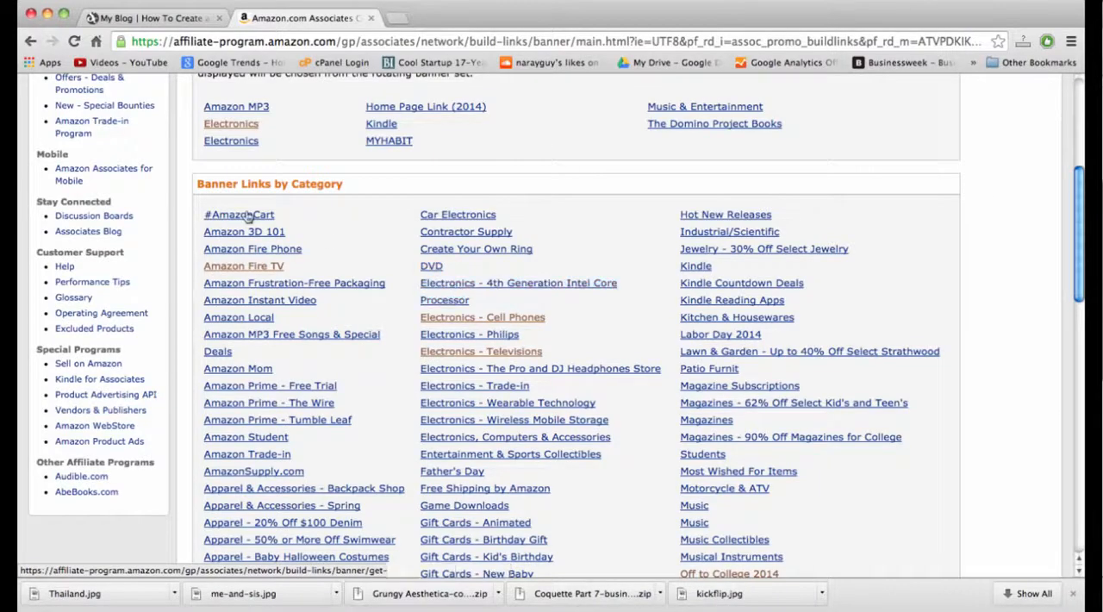
pyautogui.click(275, 270)
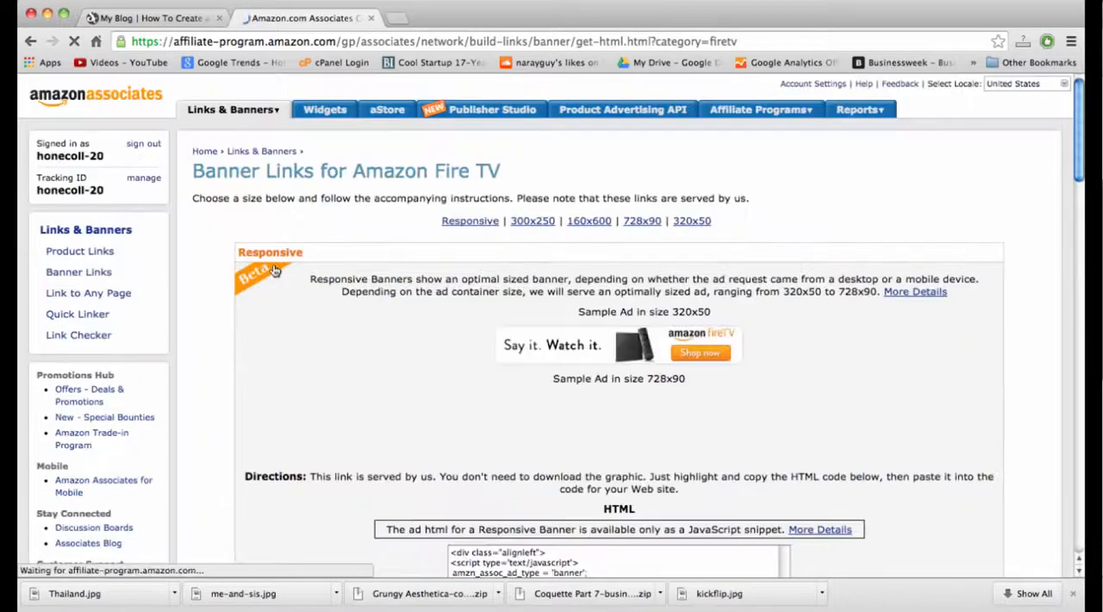
# Look through the Fire TV banner sizes and copy the iframe HTML code of the 300x250 banner.
pyautogui.scroll(-2, 447, 326)
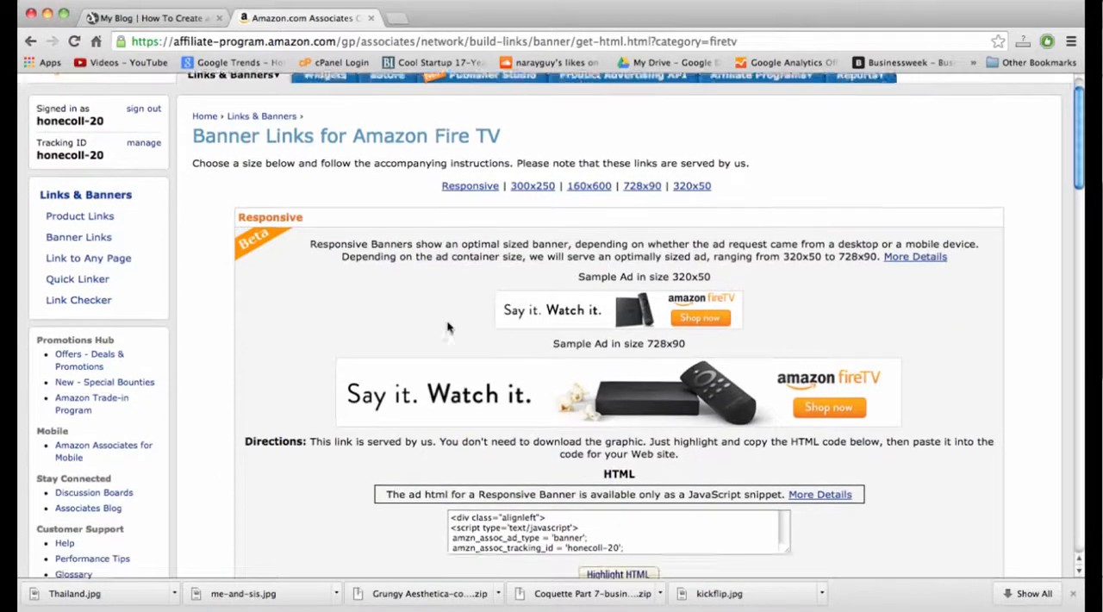
pyautogui.scroll(-10, 447, 327)
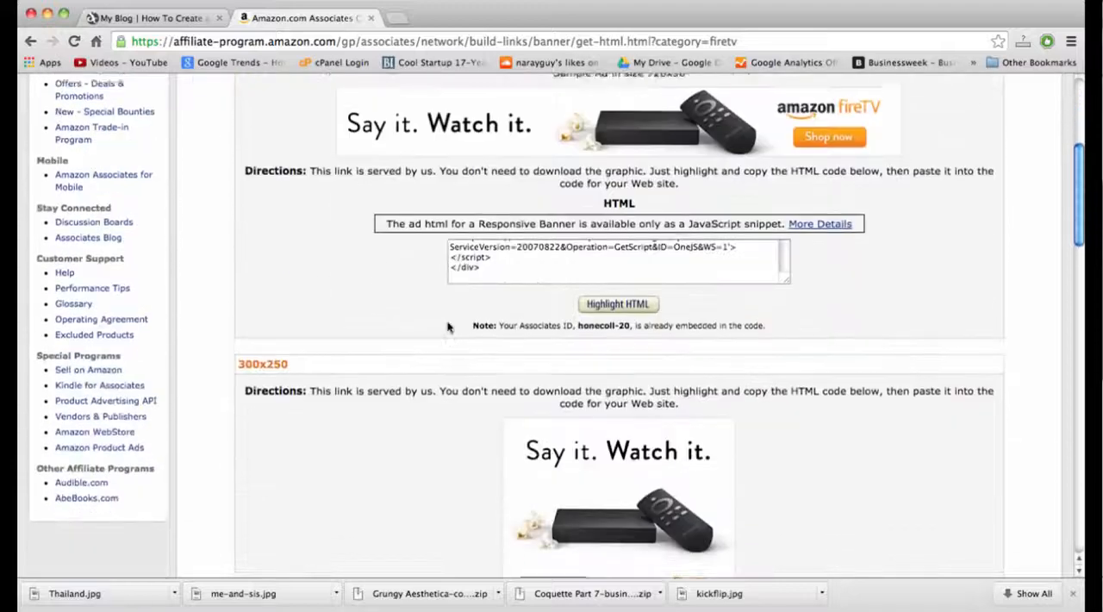
pyautogui.scroll(-15, 447, 326)
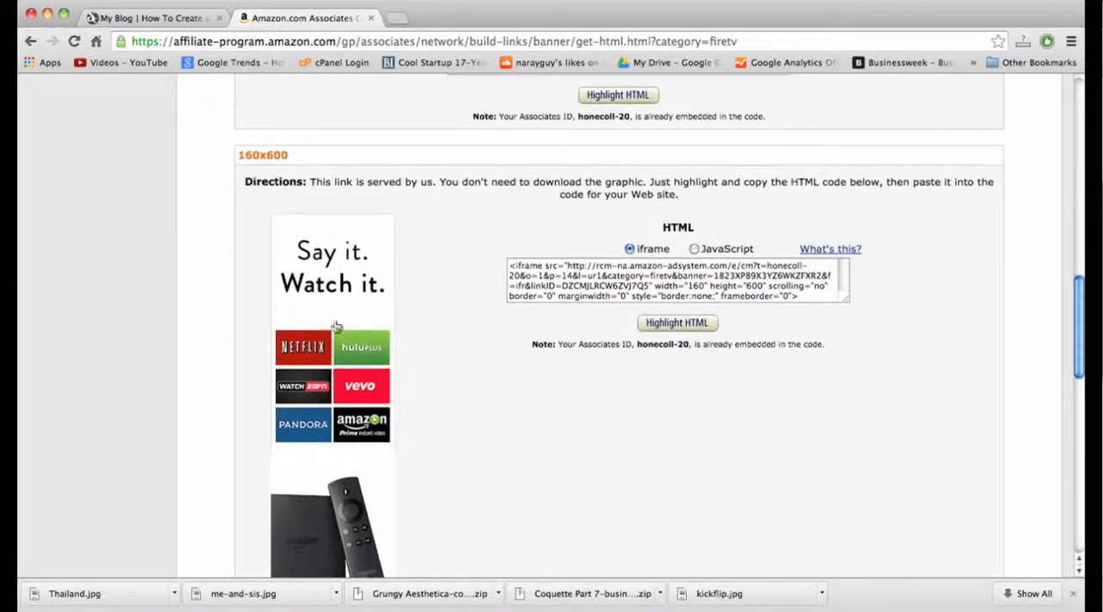
pyautogui.scroll(15, 431, 381)
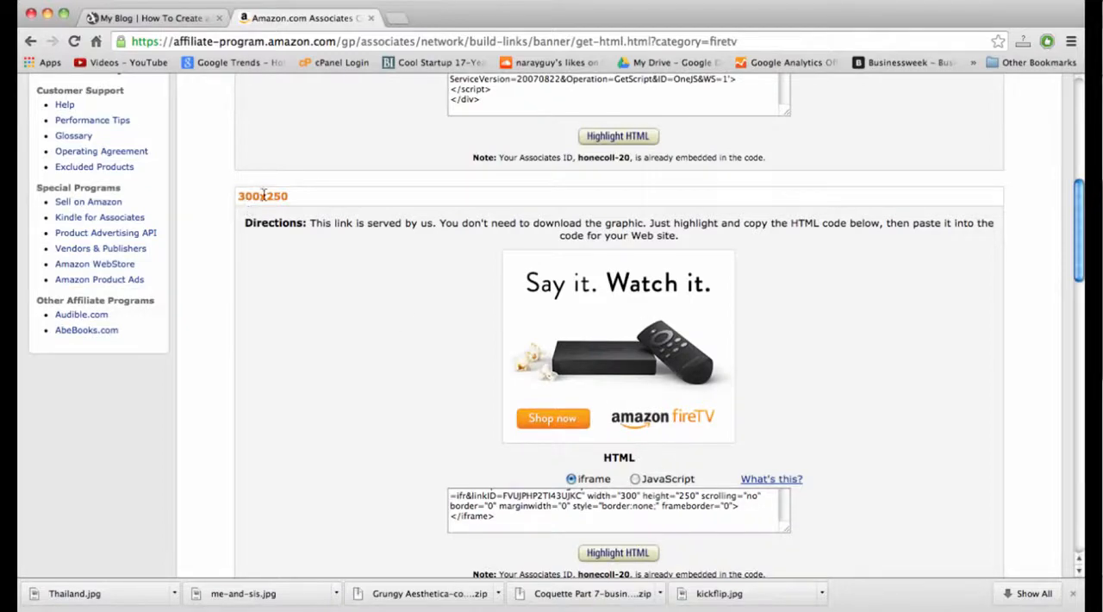
pyautogui.scroll(-1, 598, 527)
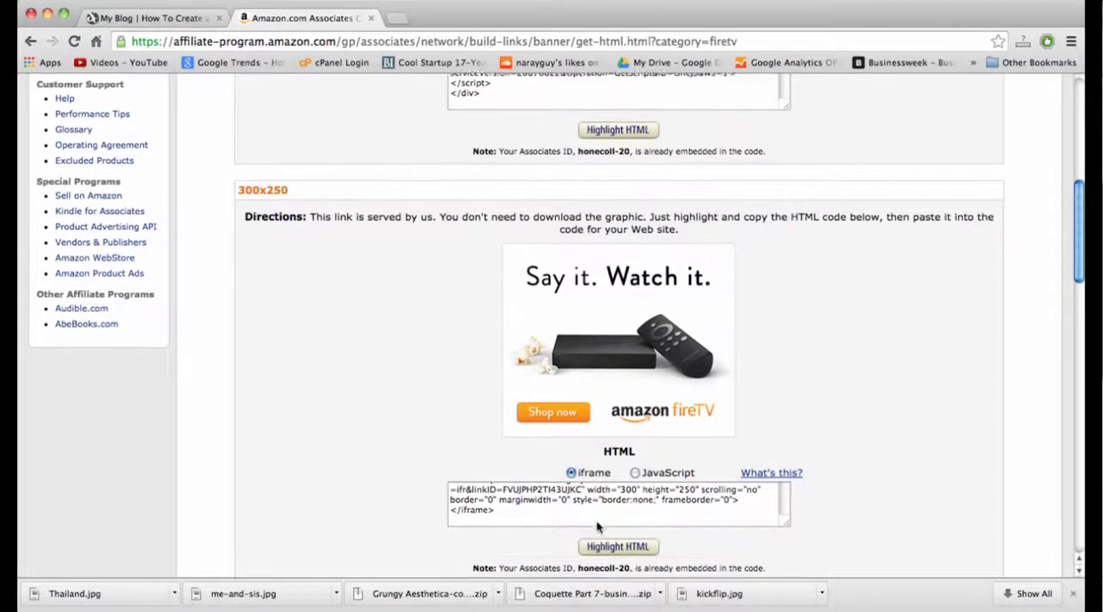
pyautogui.scroll(-2, 598, 526)
pyautogui.click(623, 498)
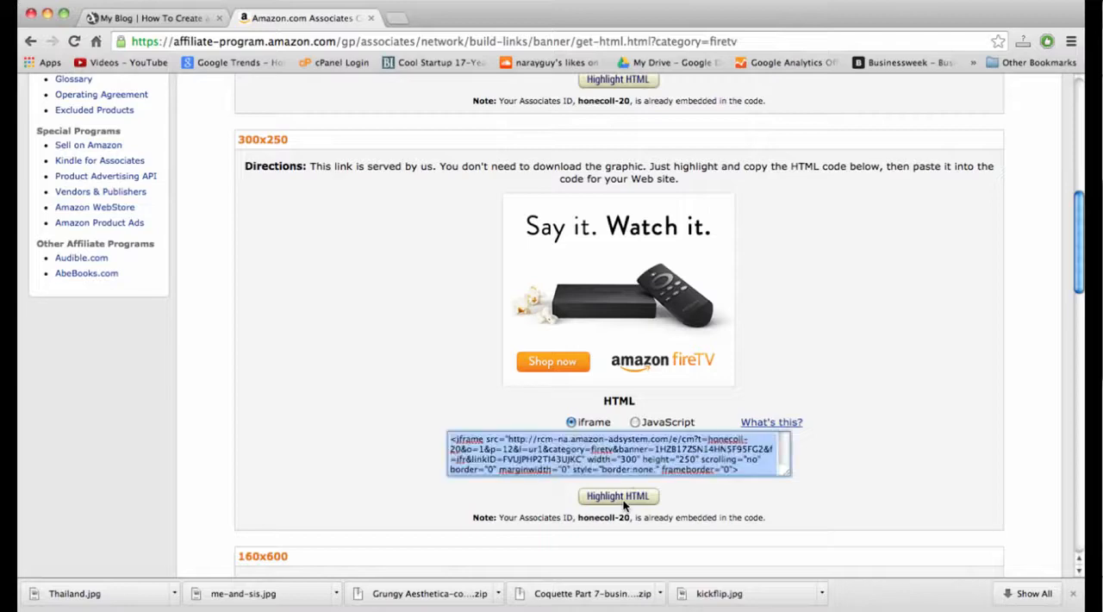
pyautogui.rightClick(603, 462)
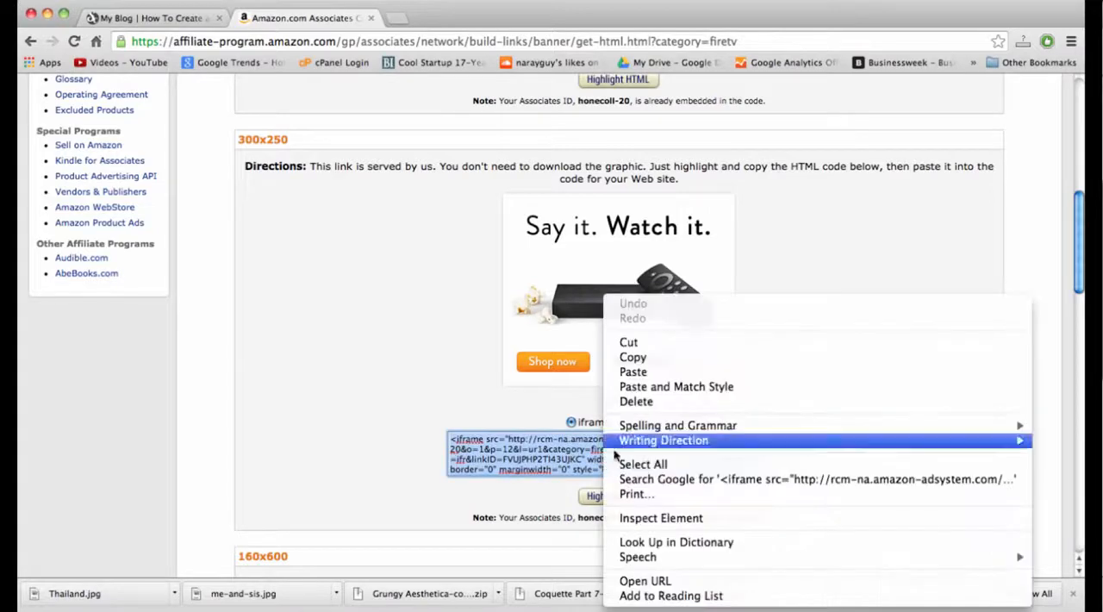
pyautogui.click(624, 361)
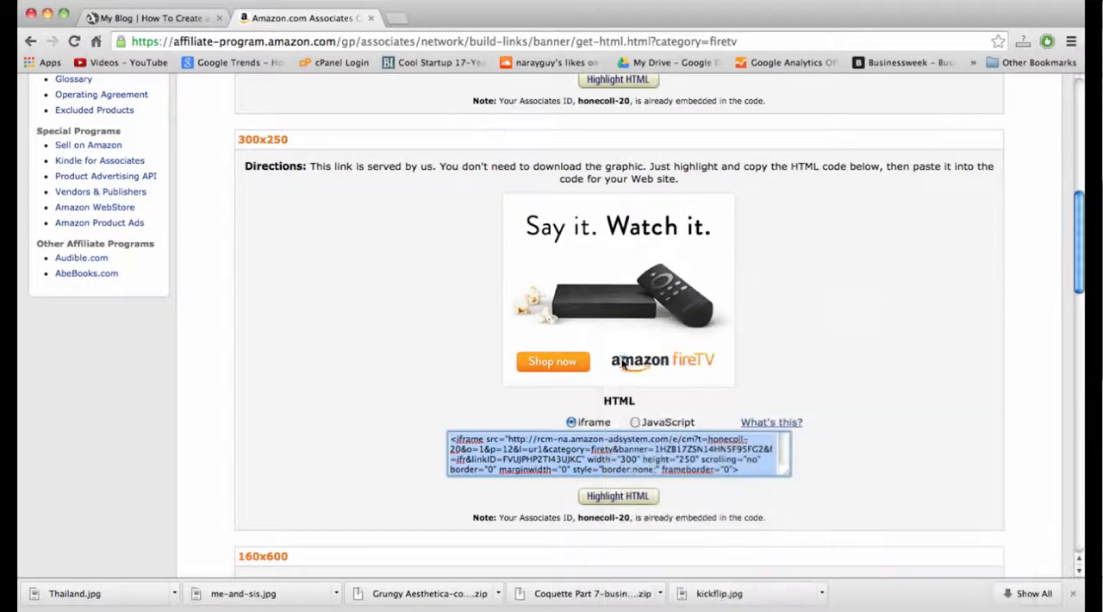
# Return to the blog, open its Widgets page and add a Text widget to the Main Sidebar.
pyautogui.click(125, 16)
pyautogui.moveTo(100, 87)
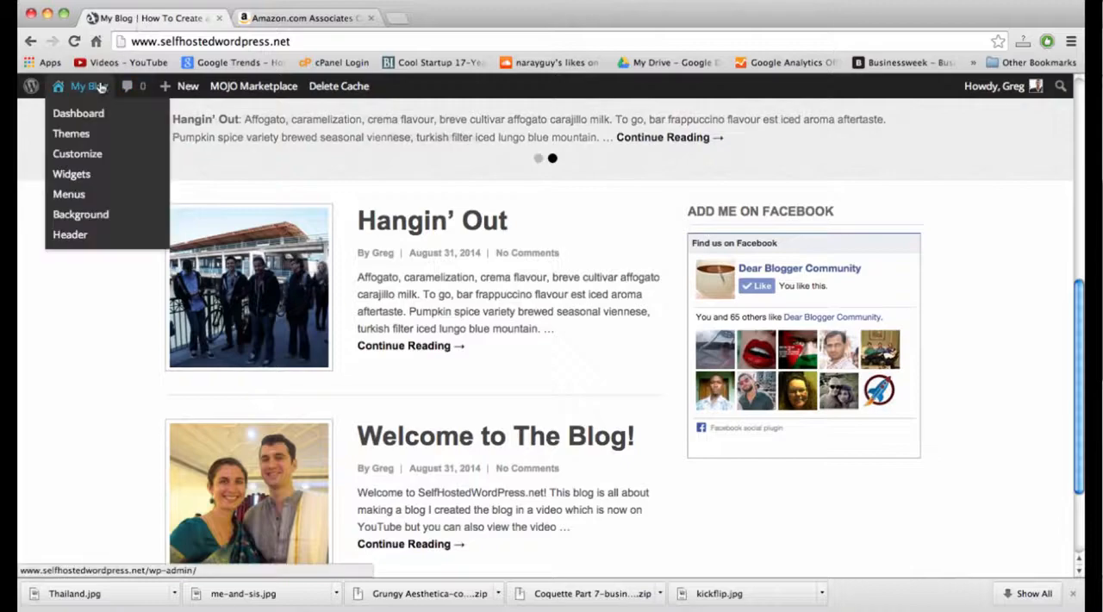
pyautogui.click(76, 175)
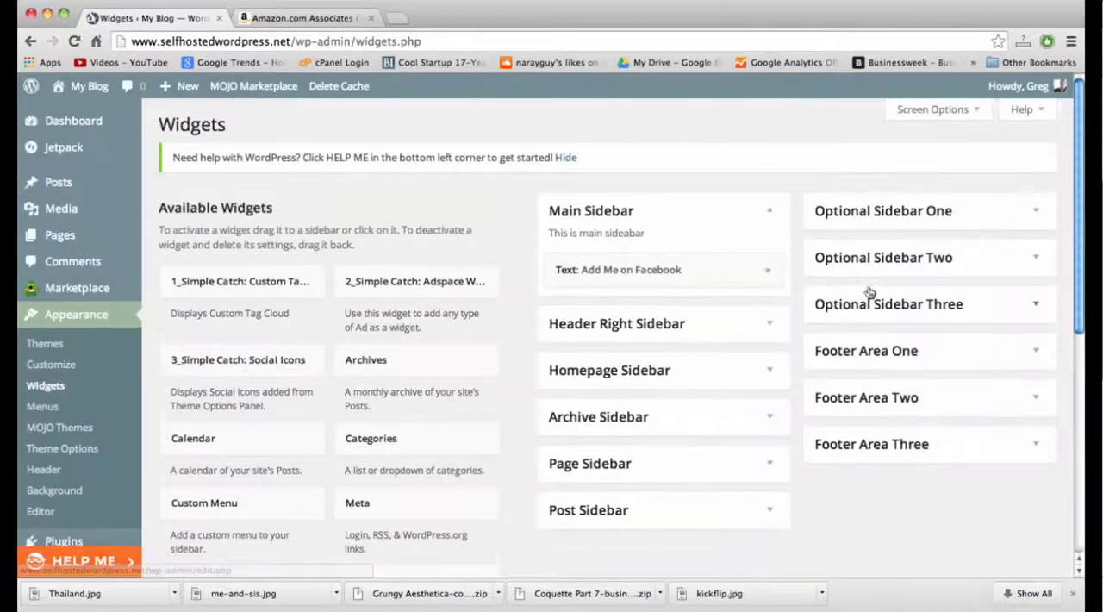
pyautogui.scroll(-5, 807, 329)
pyautogui.scroll(-5, 632, 400)
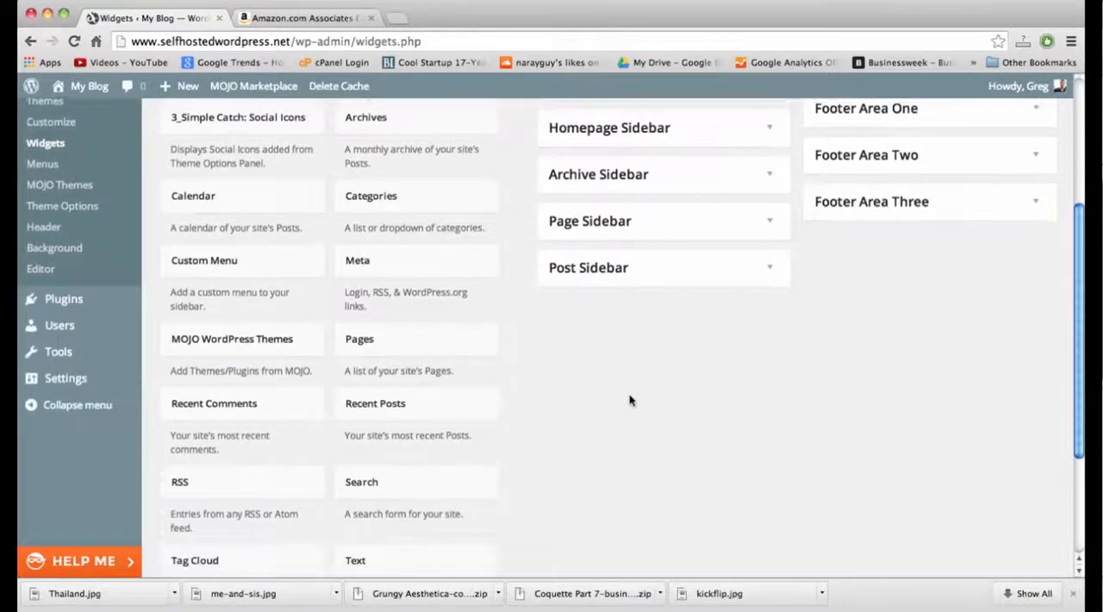
pyautogui.click(430, 385)
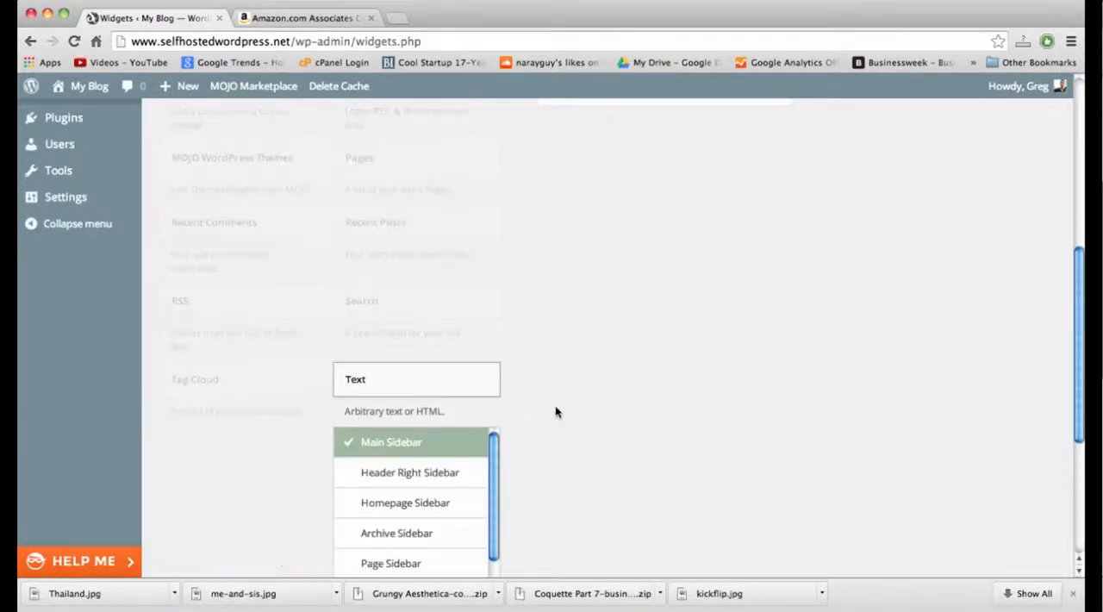
pyautogui.scroll(-4, 560, 413)
pyautogui.click(448, 515)
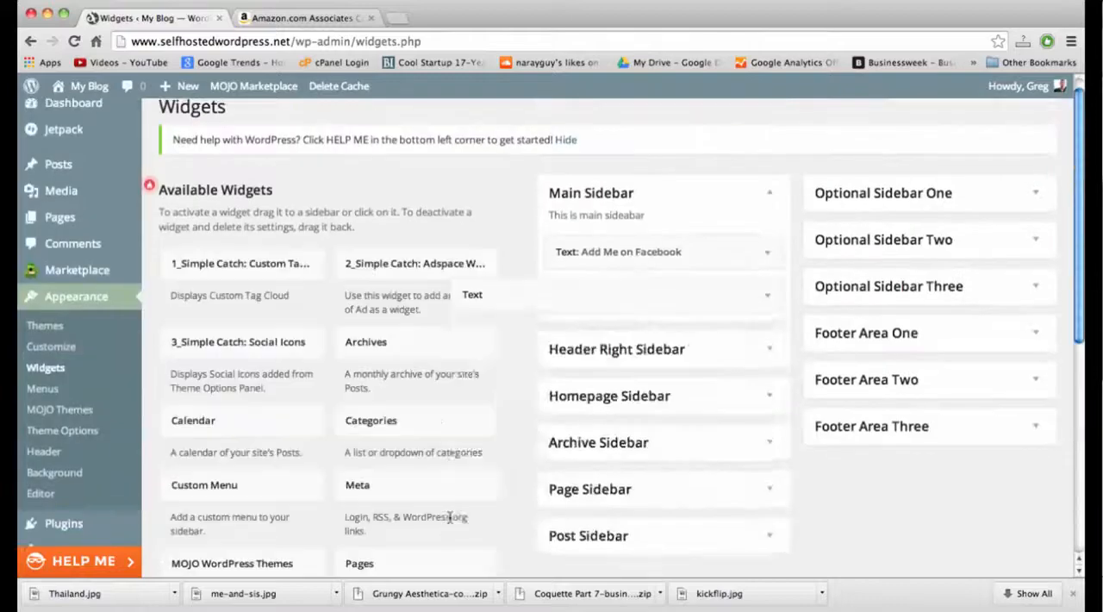
# Paste the banner code into the new Text widget, title it "Amazon Marketplace" and save it.
pyautogui.press('super+v')
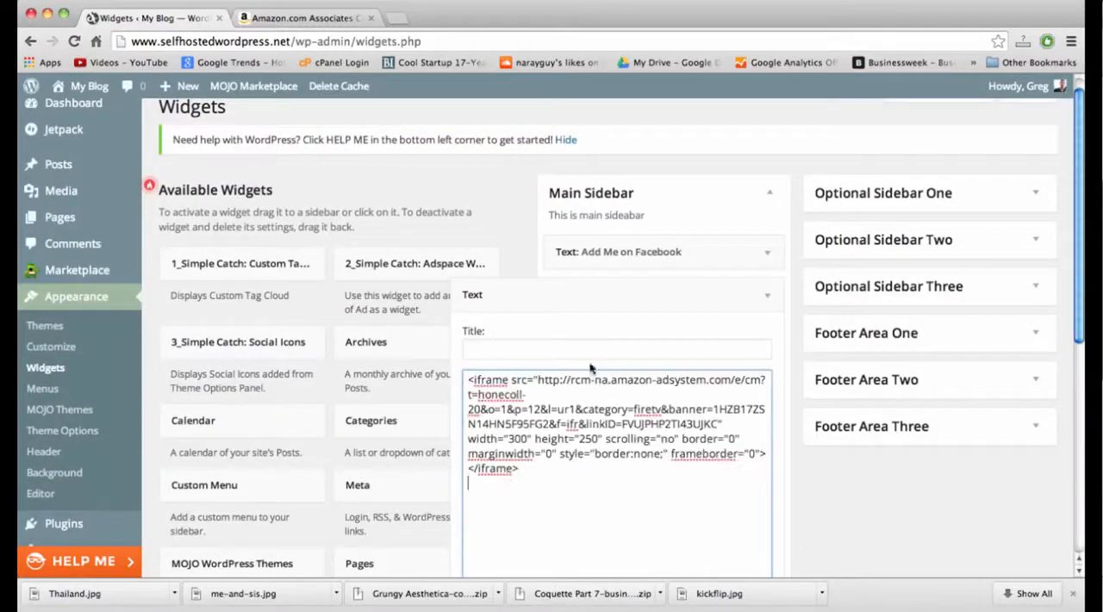
pyautogui.click(556, 352)
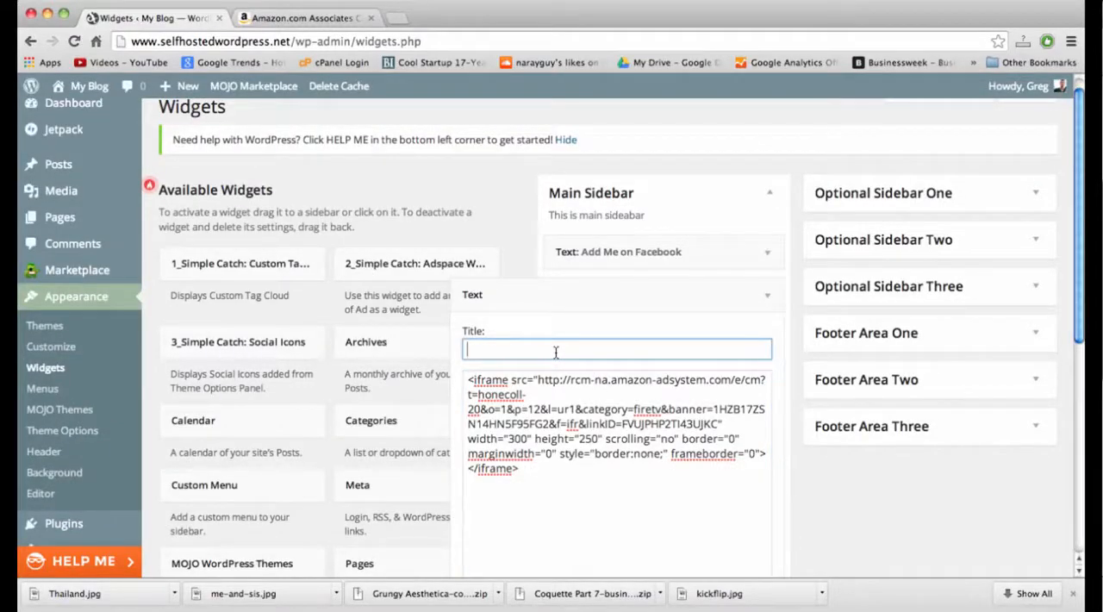
pyautogui.write('Amazon Marketplace')
pyautogui.scroll(-5, 652, 414)
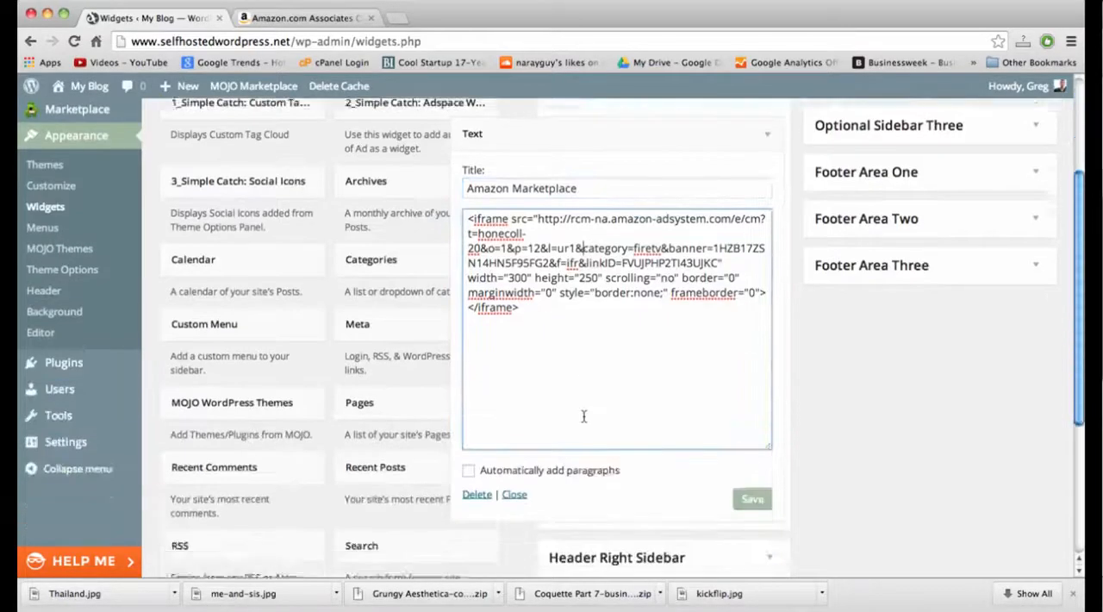
pyautogui.click(748, 481)
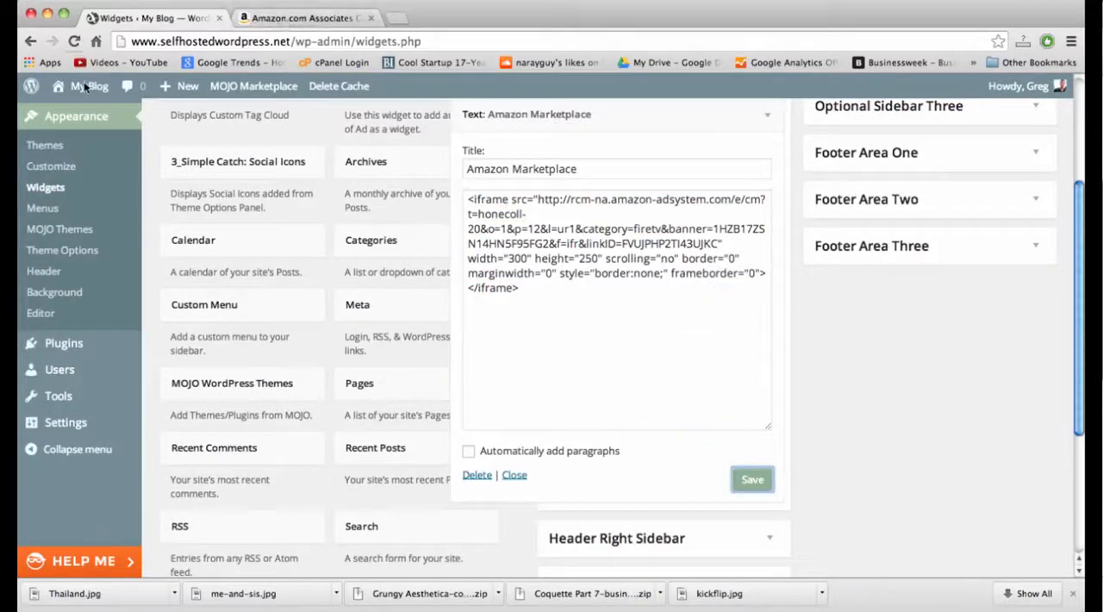
# Visit the blog's homepage and check the Amazon Marketplace banner below the Facebook box in the sidebar.
pyautogui.click(69, 112)
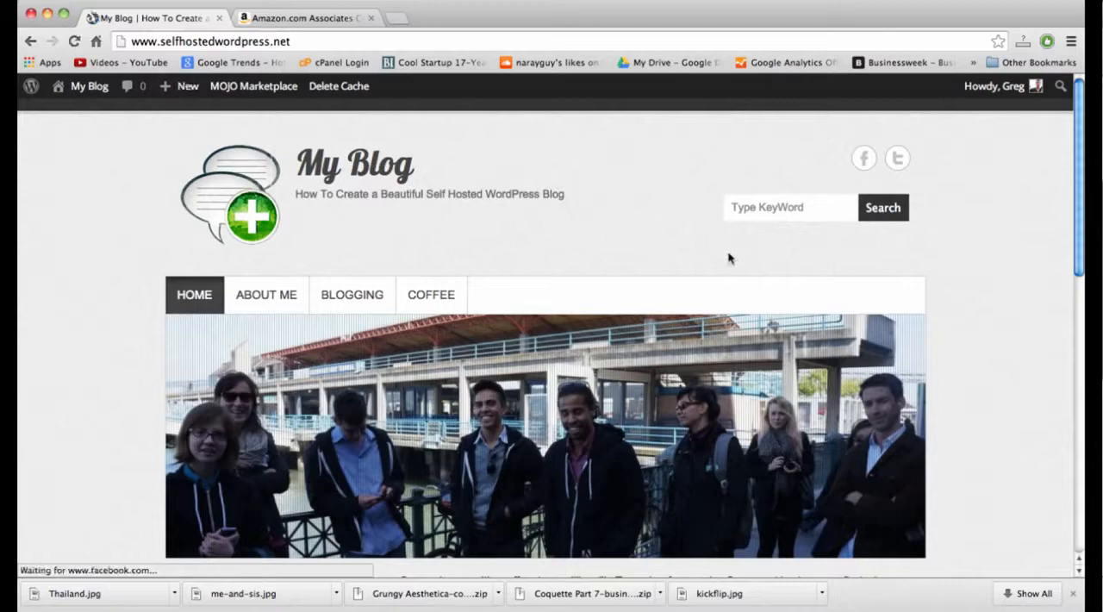
pyautogui.scroll(-10, 729, 257)
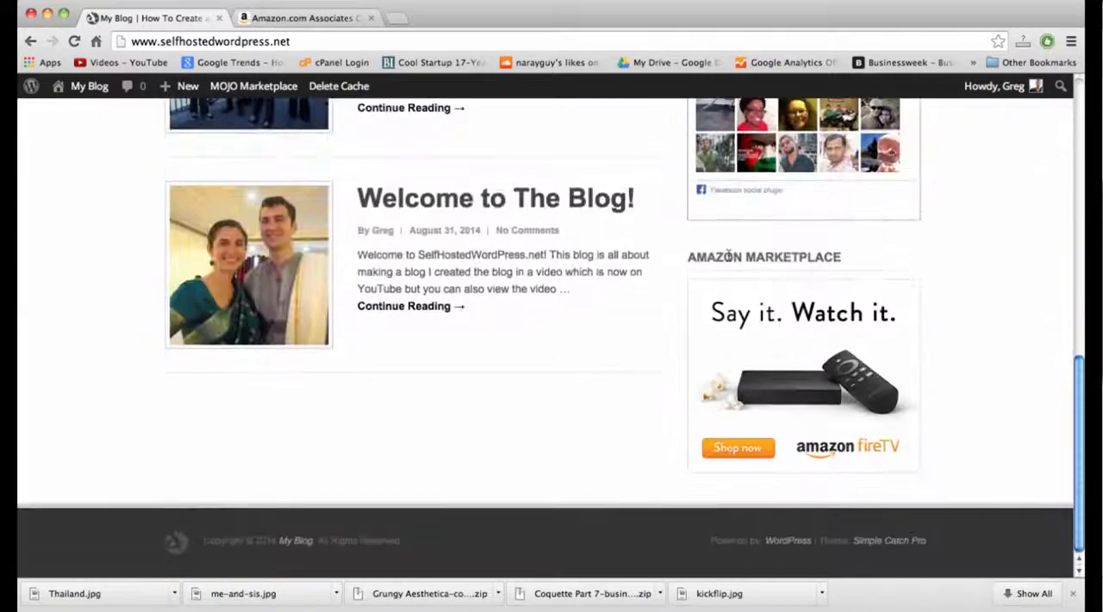
pyautogui.scroll(3, 911, 352)
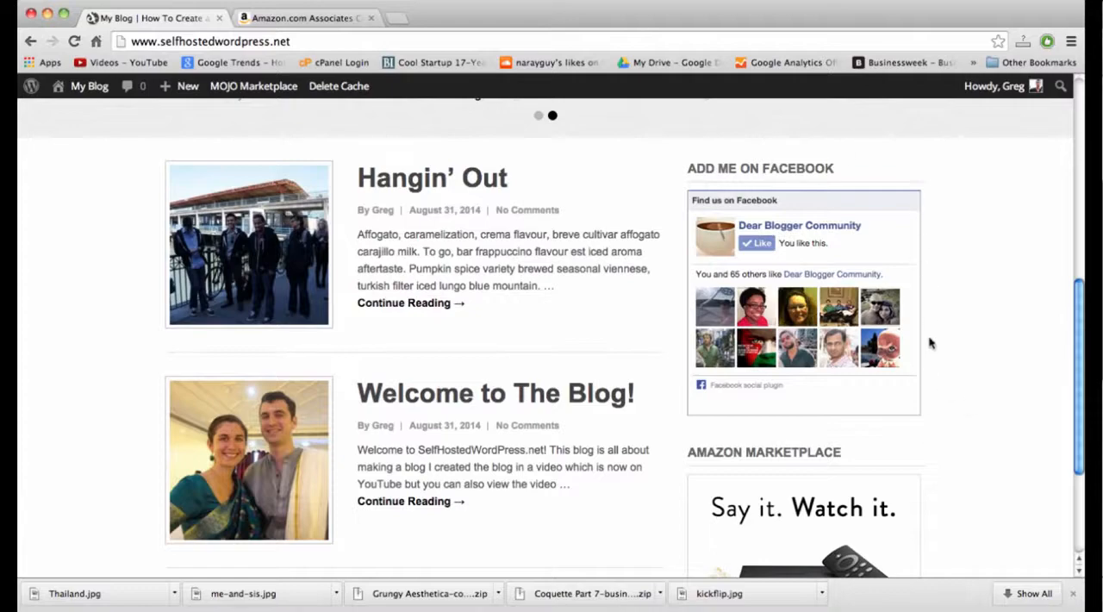
pyautogui.scroll(-3, 916, 405)
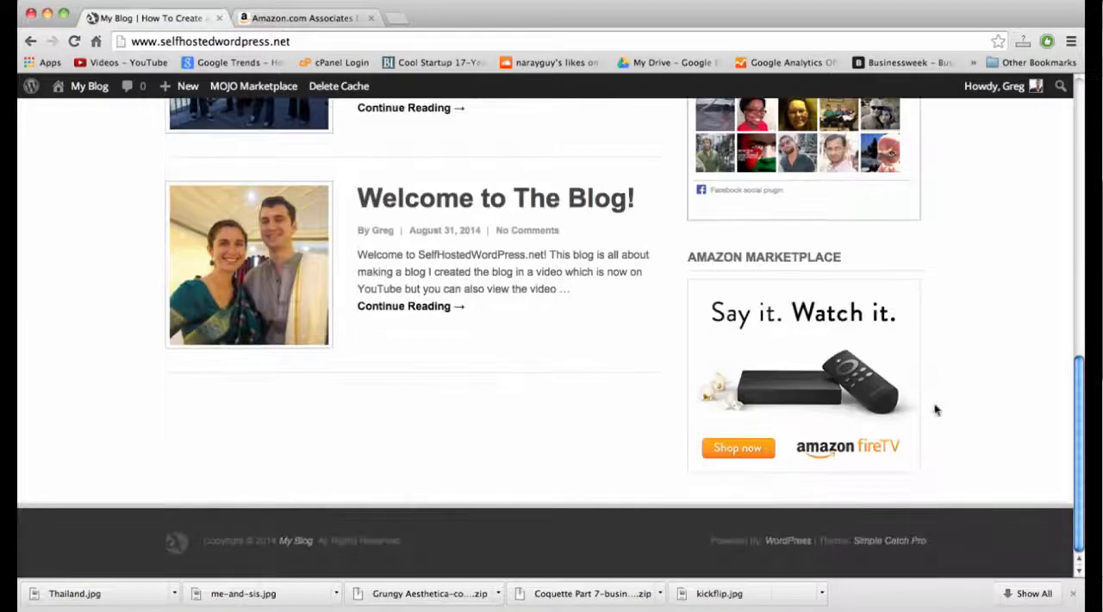
pyautogui.doubleClick(773, 256)
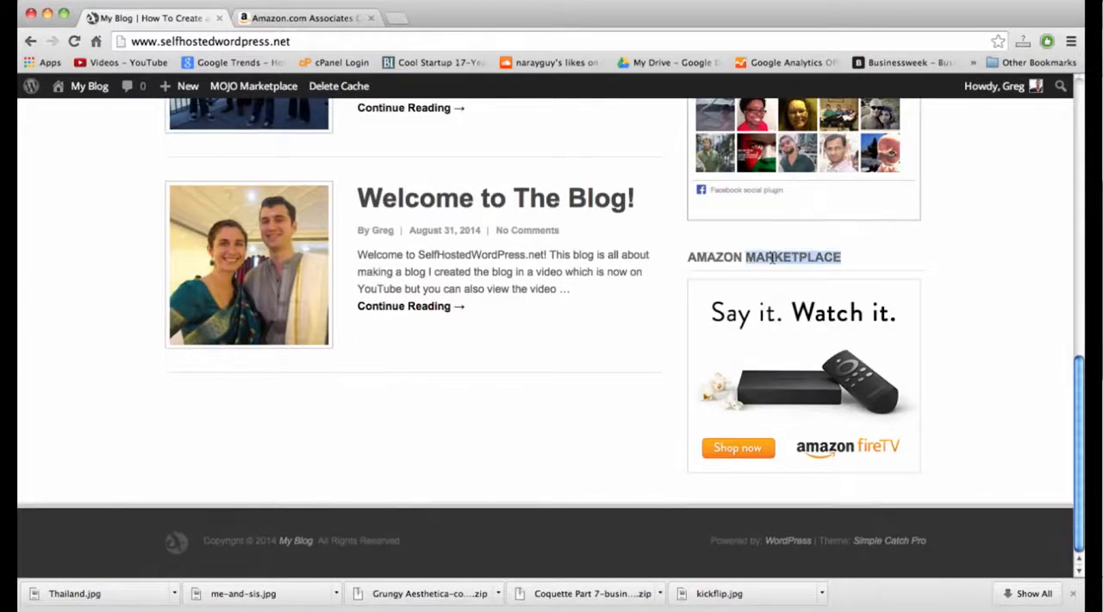
pyautogui.click(742, 257)
# Follow the Fire TV banner from the blog's sidebar and read the product description on Amazon's page.
pyautogui.click(798, 335)
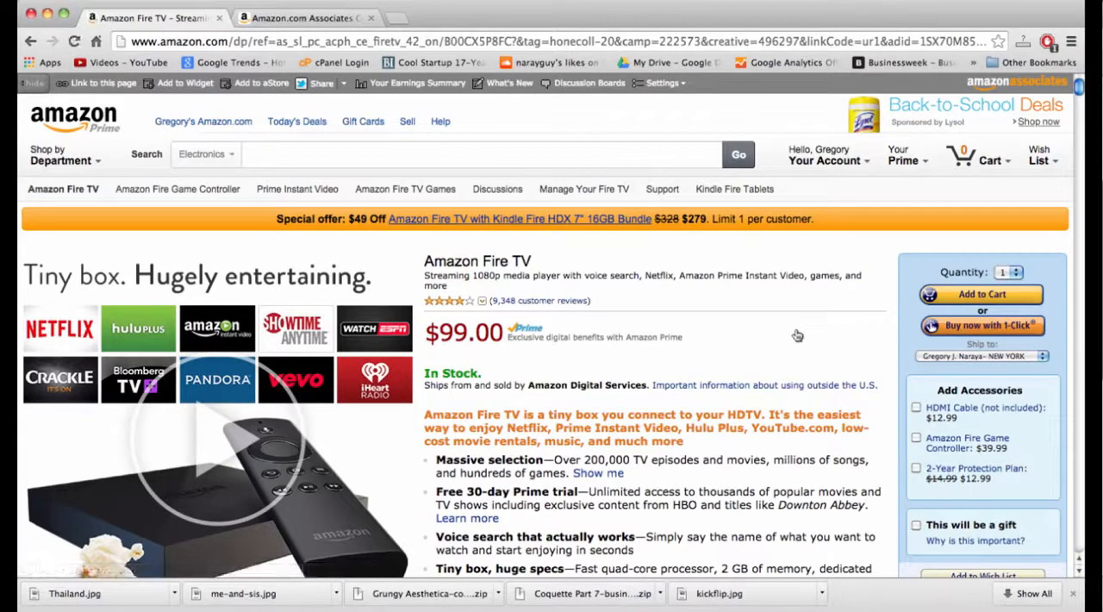
pyautogui.doubleClick(615, 276)
pyautogui.doubleClick(651, 277)
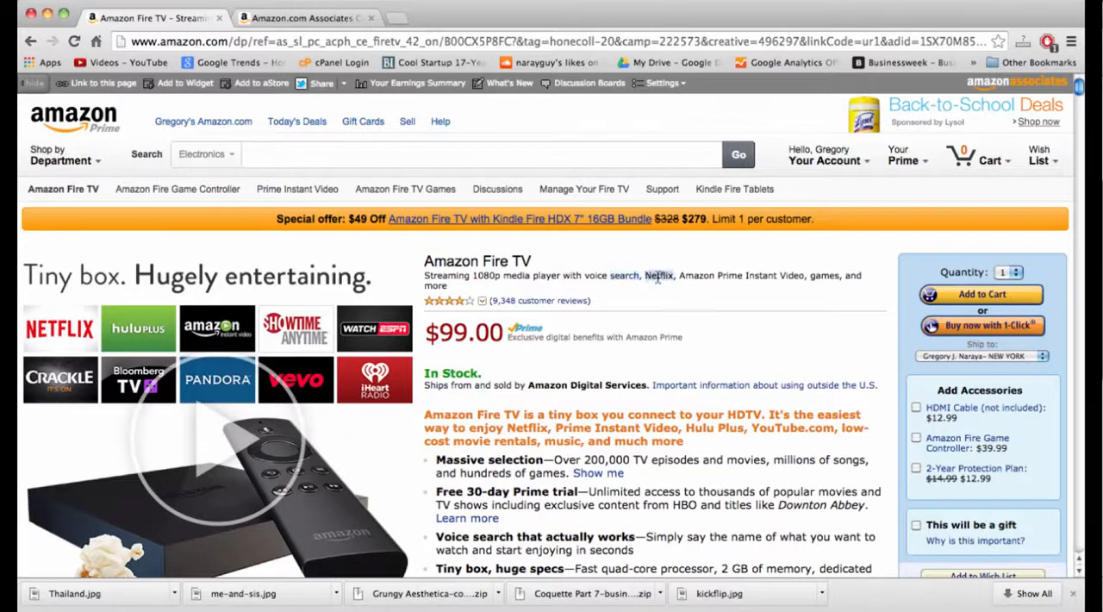
pyautogui.doubleClick(627, 276)
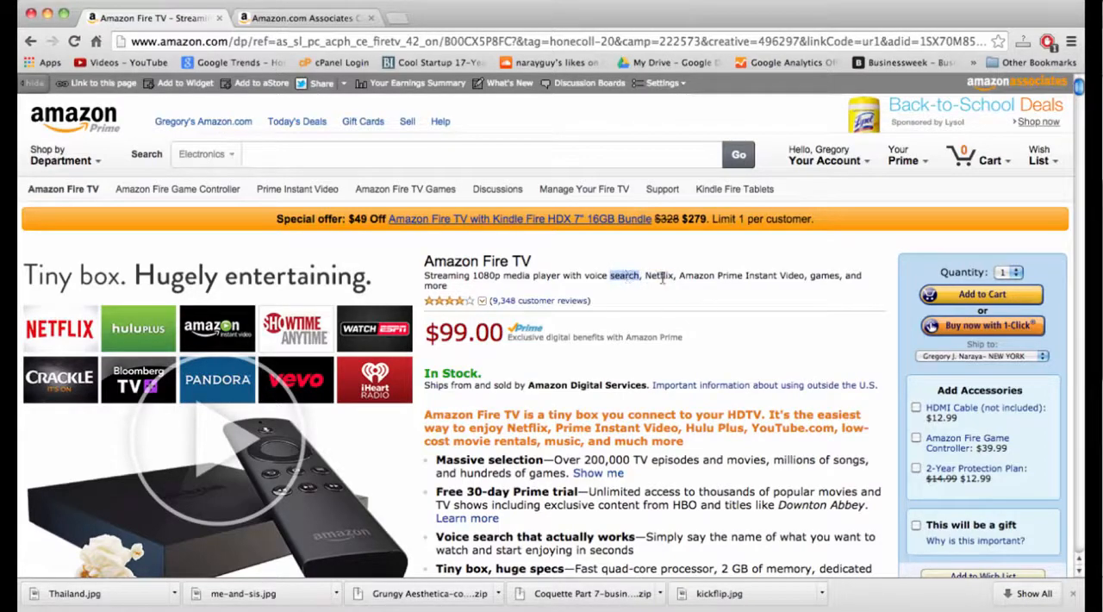
pyautogui.click(661, 276)
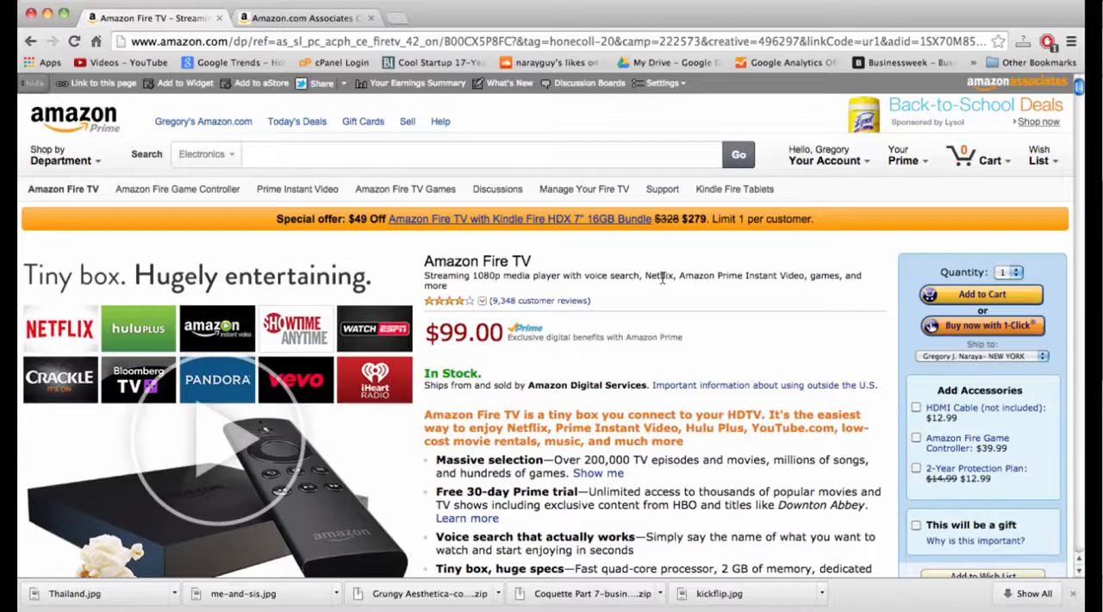
pyautogui.doubleClick(623, 278)
pyautogui.doubleClick(593, 276)
pyautogui.doubleClick(618, 278)
pyautogui.doubleClick(596, 276)
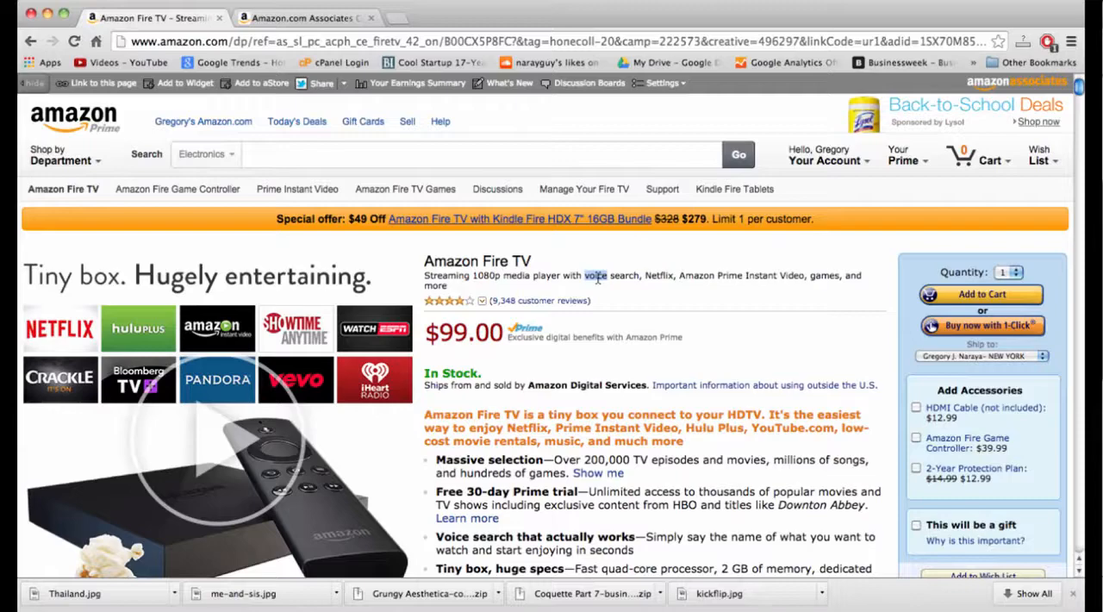
# Return from Amazon's Fire TV page to the blog's homepage and look over its posts and sidebar banner.
pyautogui.click(637, 277)
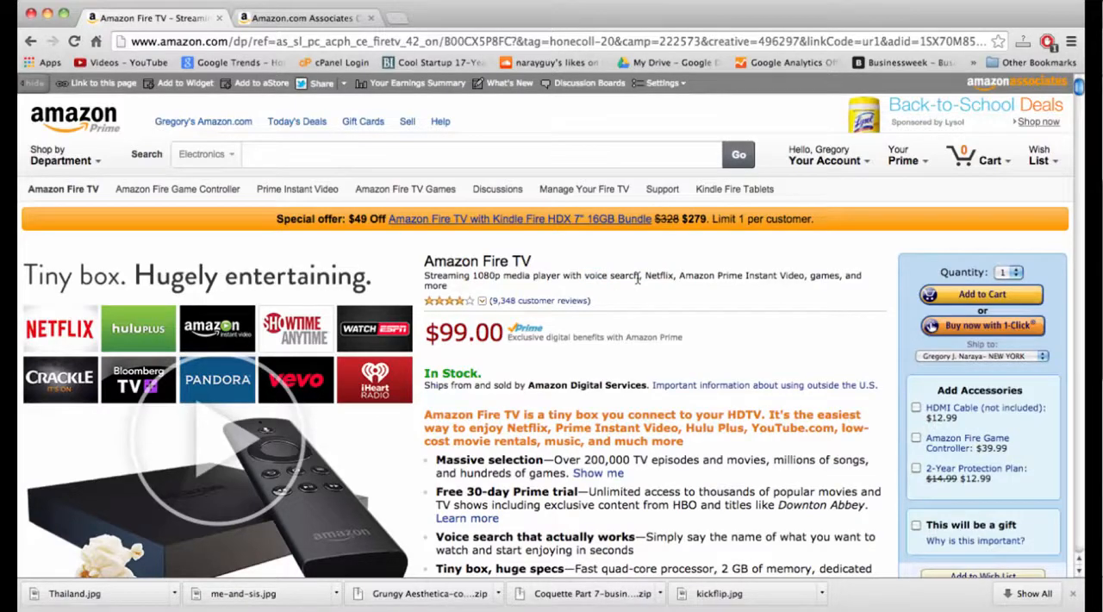
pyautogui.doubleClick(624, 276)
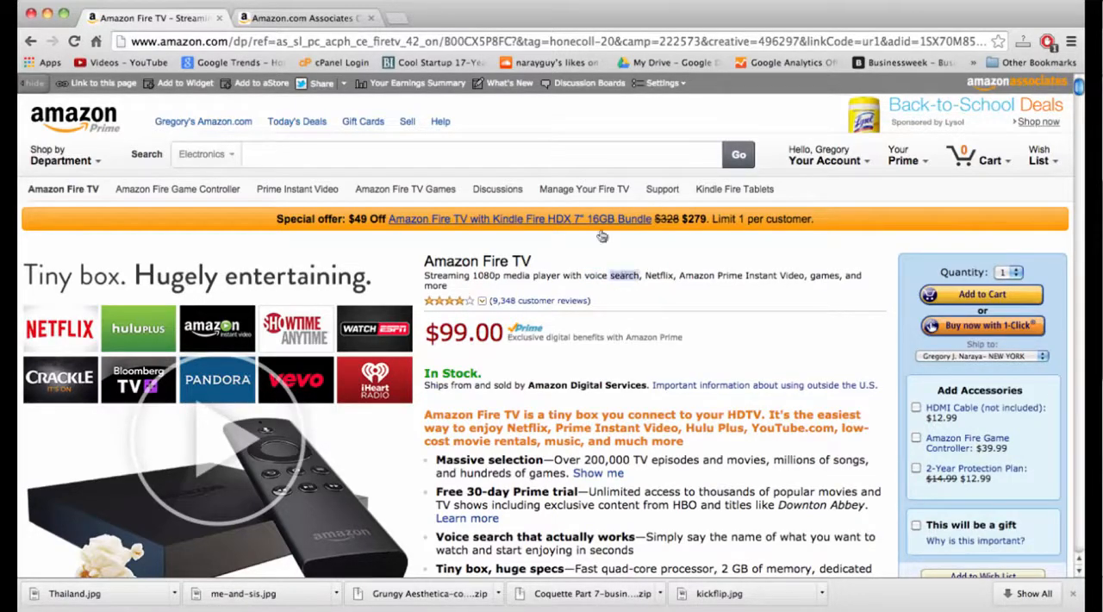
pyautogui.click(335, 25)
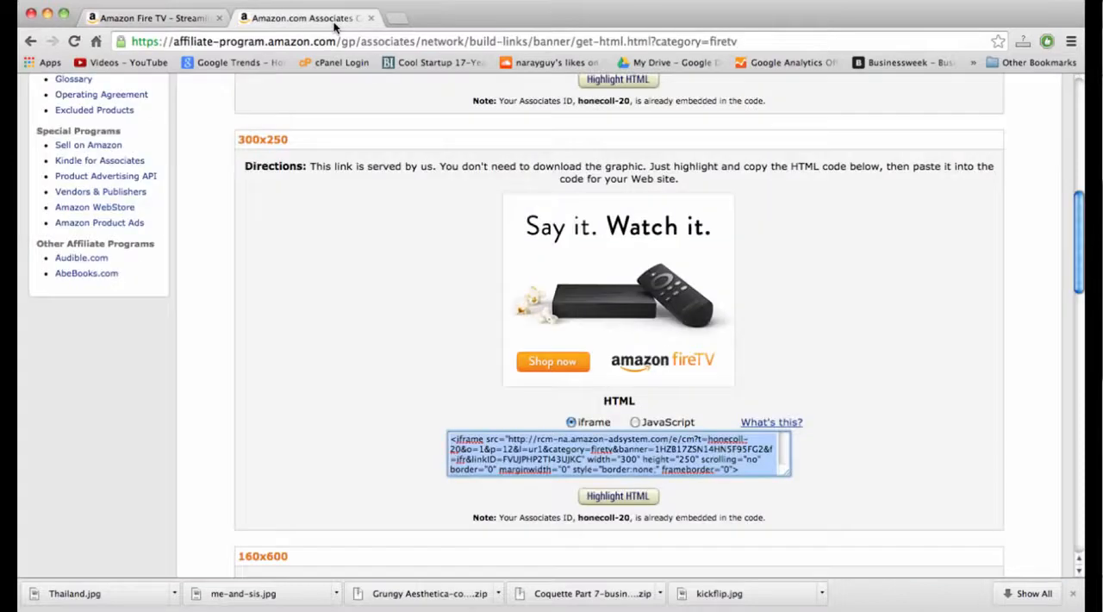
pyautogui.click(148, 26)
pyautogui.click(29, 41)
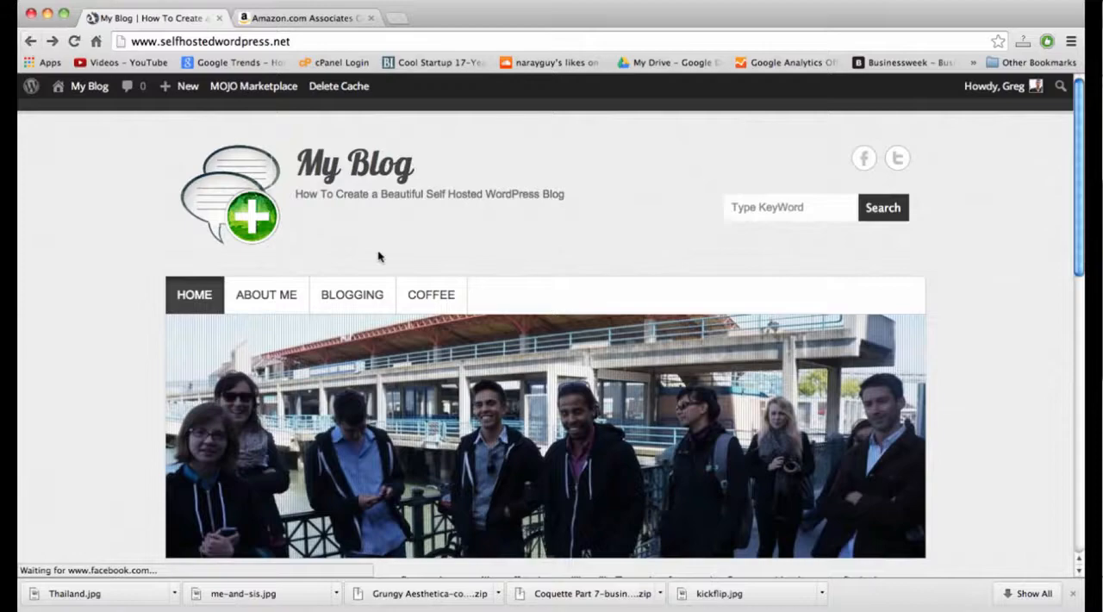
pyautogui.scroll(-10, 377, 255)
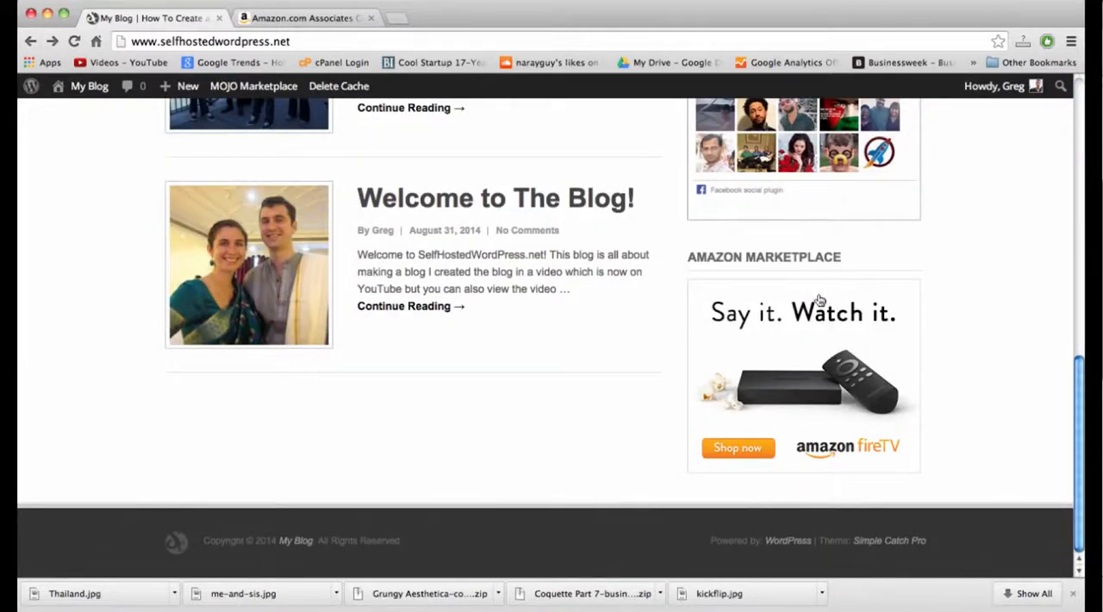
pyautogui.scroll(10, 592, 345)
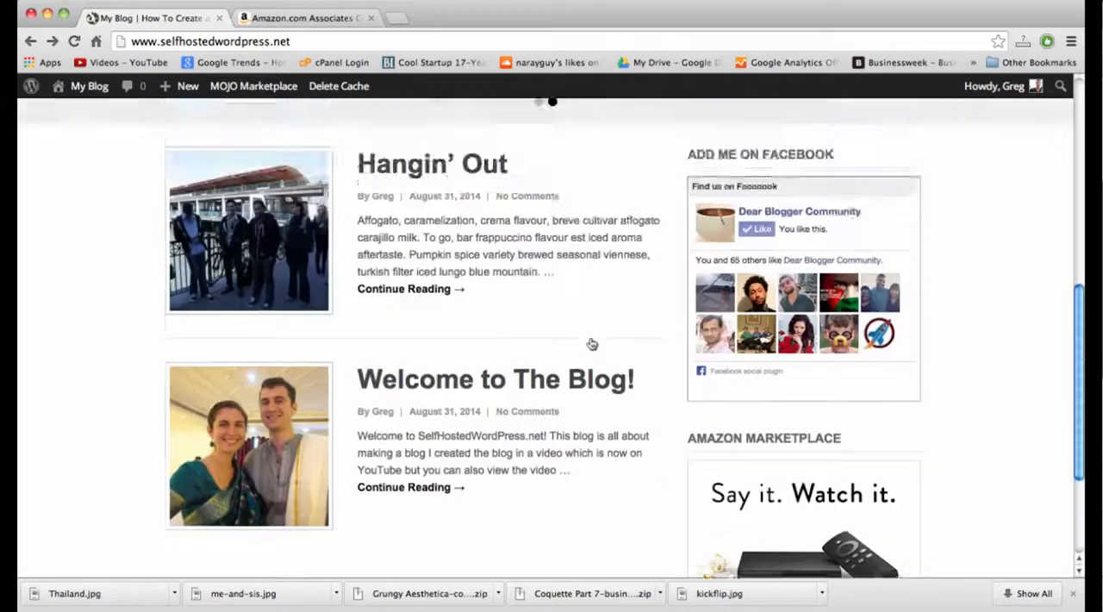
pyautogui.scroll(-5, 591, 344)
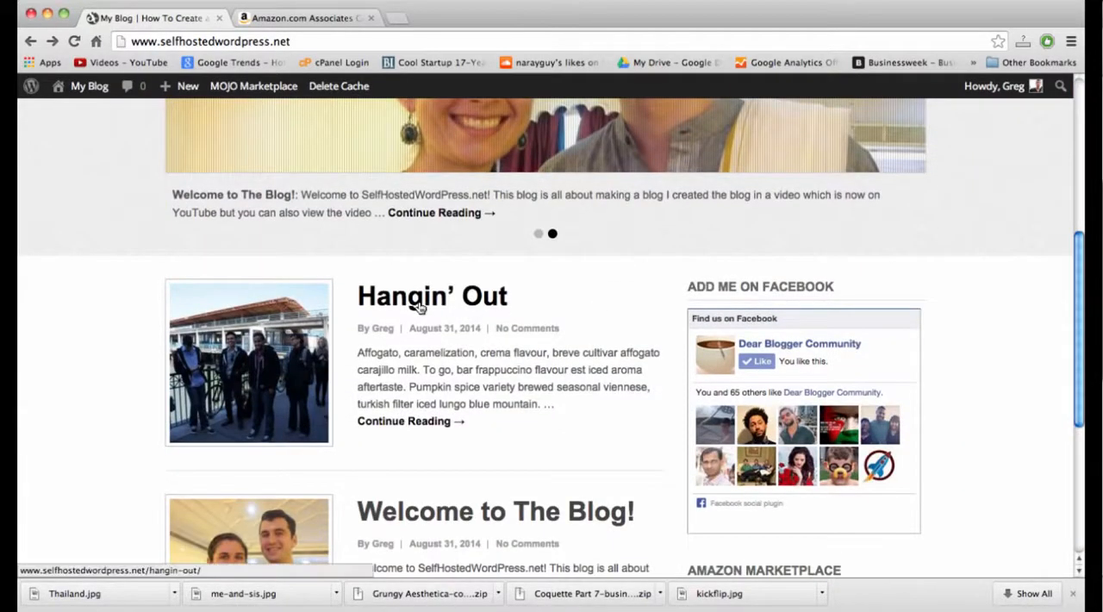
# Open the "Hangin' Out" post from the homepage and open it for editing.
pyautogui.click(420, 308)
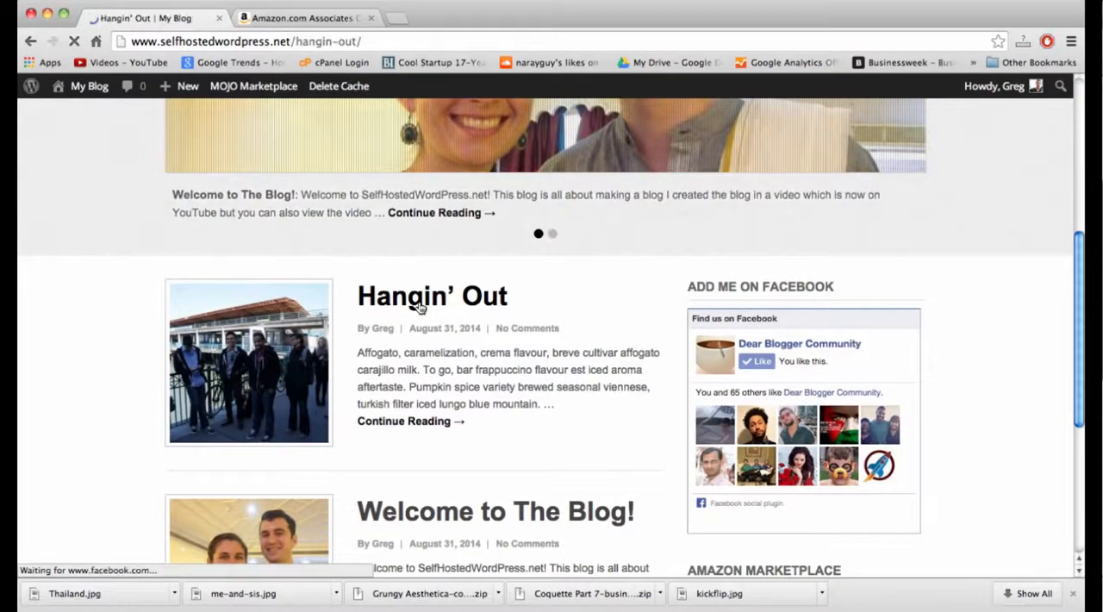
pyautogui.scroll(-6, 420, 308)
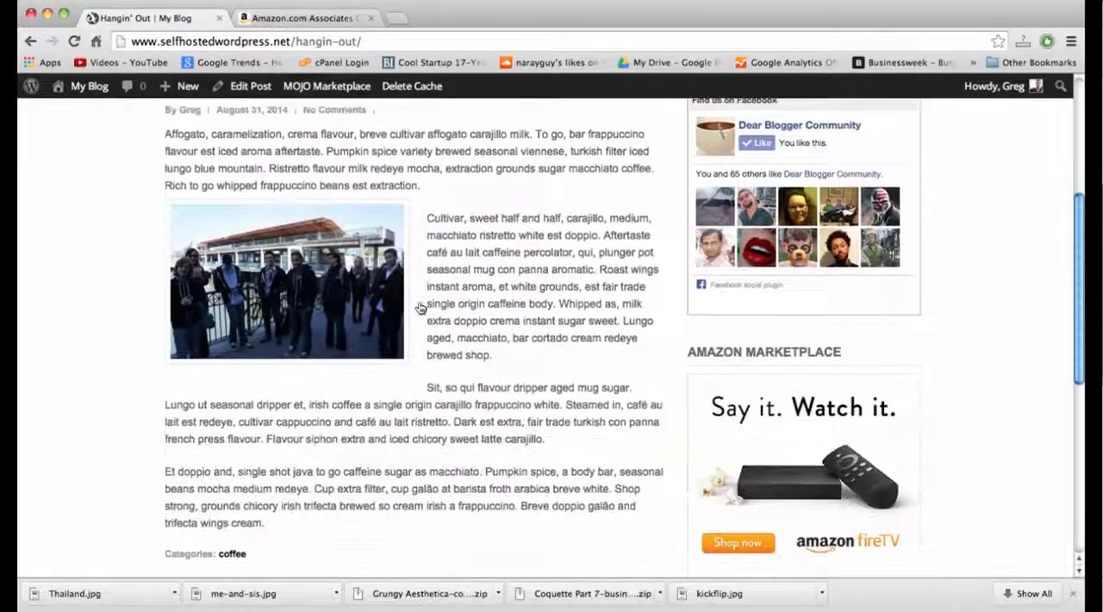
pyautogui.click(256, 91)
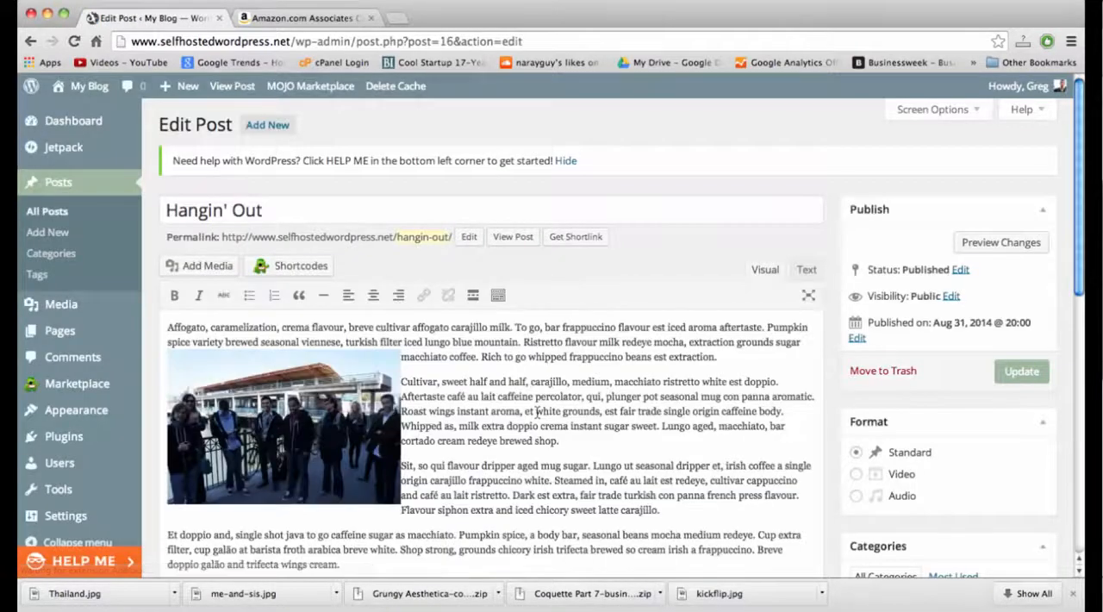
pyautogui.scroll(-3, 444, 418)
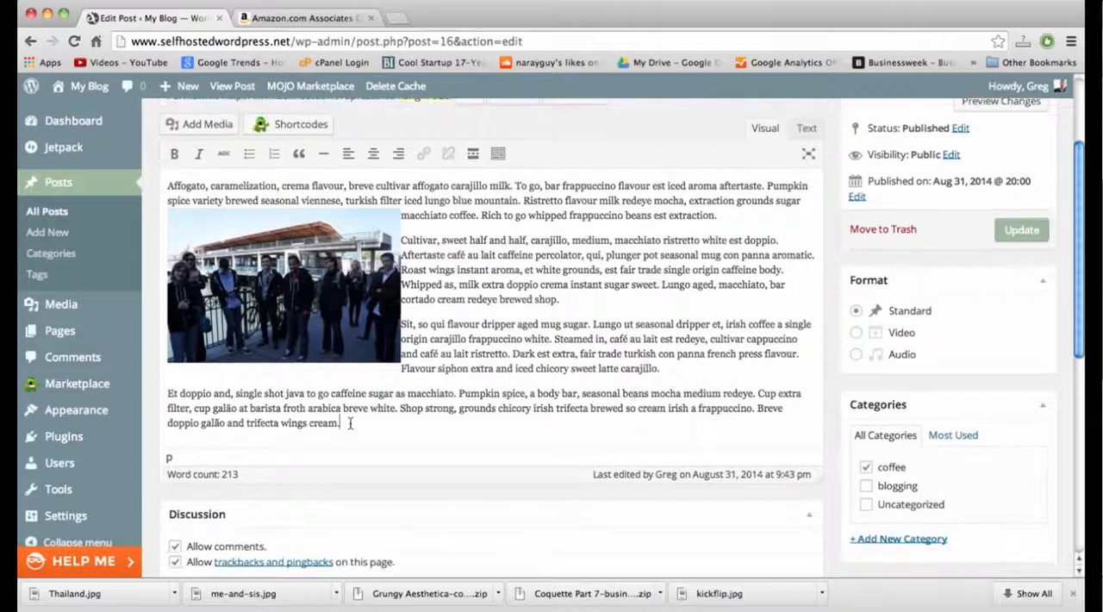
# Add the line "Wilson Tennis Racket 95" below the post's last paragraph.
pyautogui.click(350, 424)
pyautogui.press('Return')
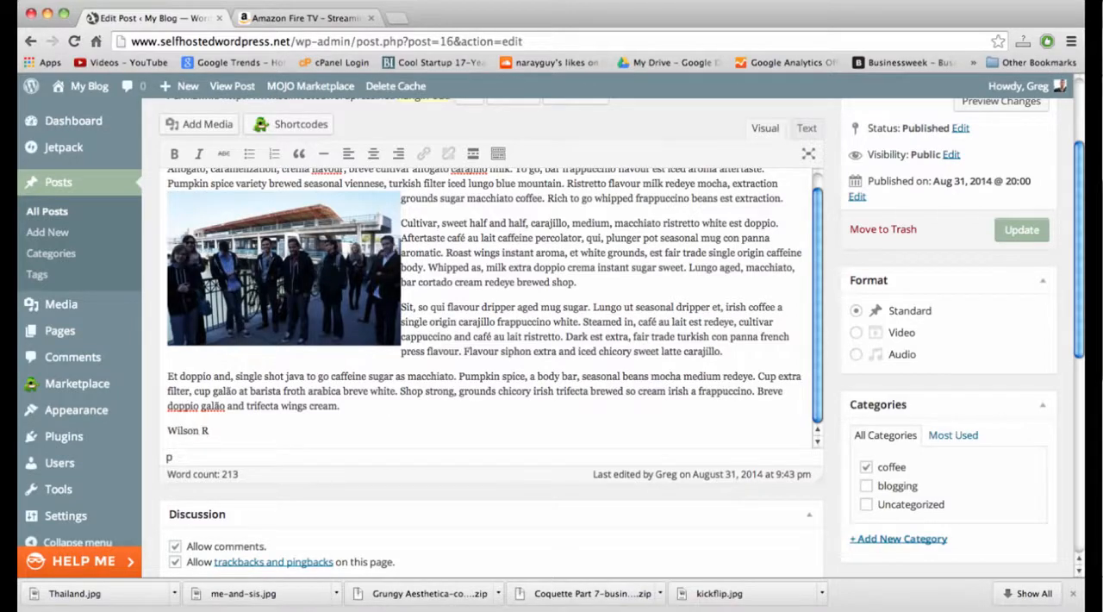
pyautogui.write('Wilson Tennis Racket 95')
# Search Amazon for "wilson tennis racket 95" and open the Wilson Pro Staff 95S Spin Effect Tennis Racquet product page.
pyautogui.click(301, 19)
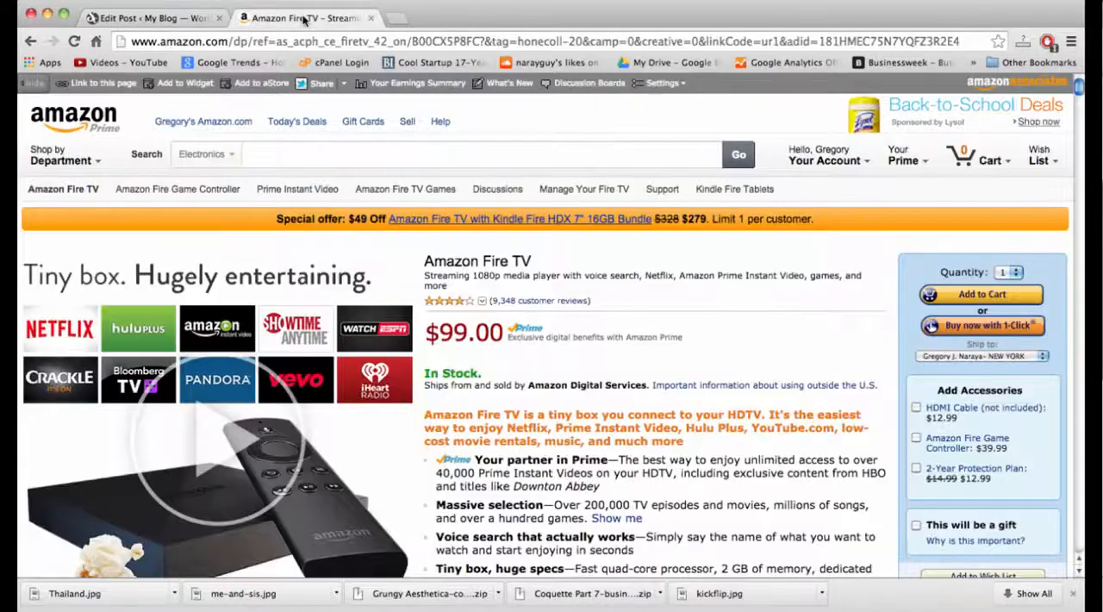
pyautogui.click(465, 154)
pyautogui.write('wil')
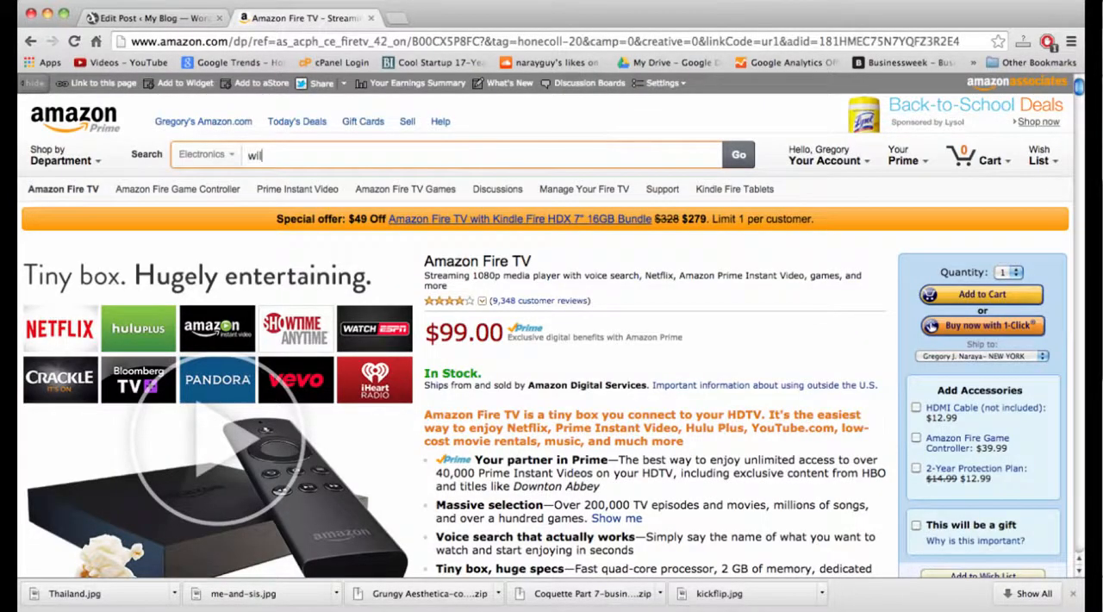
pyautogui.write('son tennis racket 95')
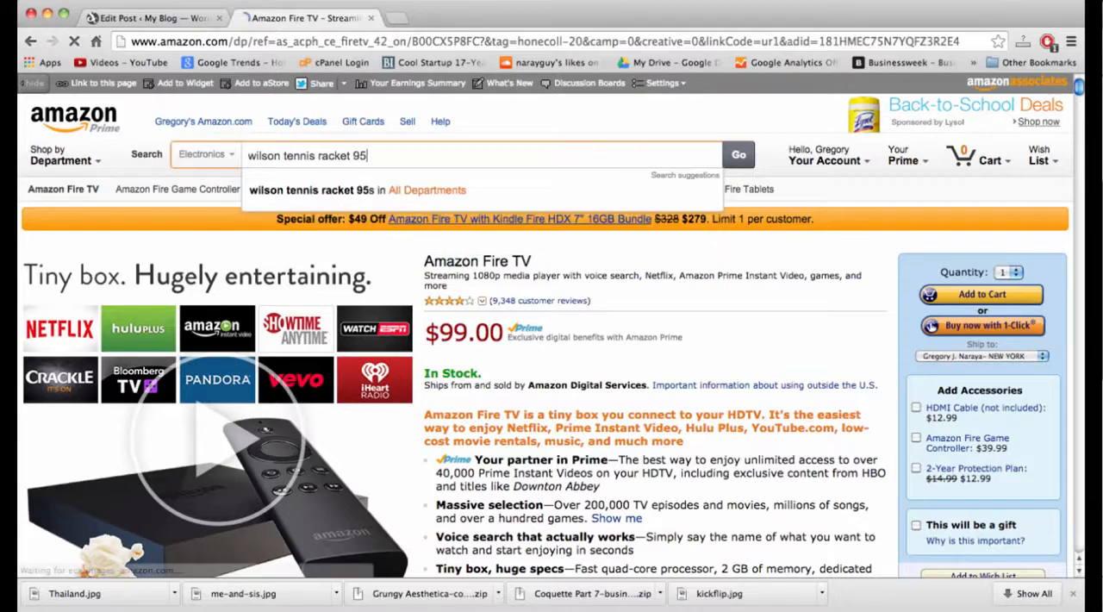
pyautogui.press('Return')
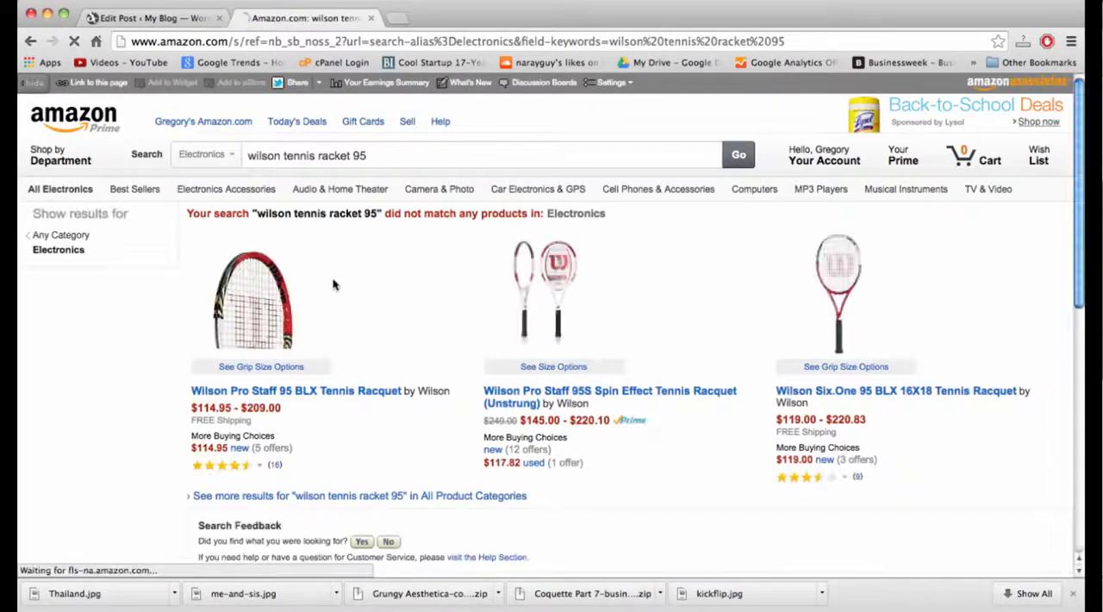
pyautogui.scroll(-1, 451, 291)
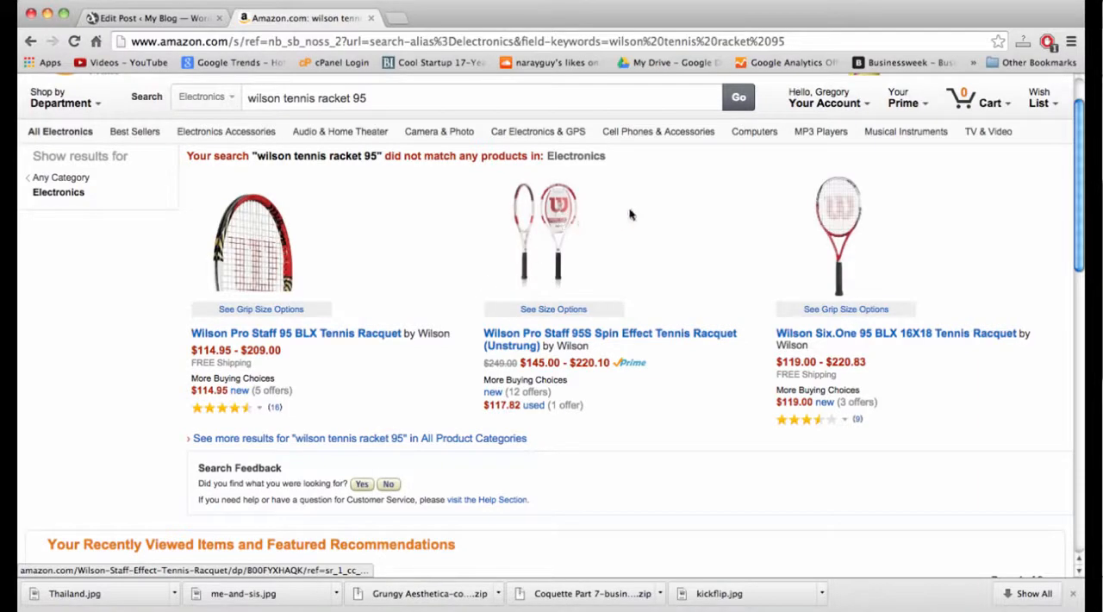
pyautogui.click(550, 219)
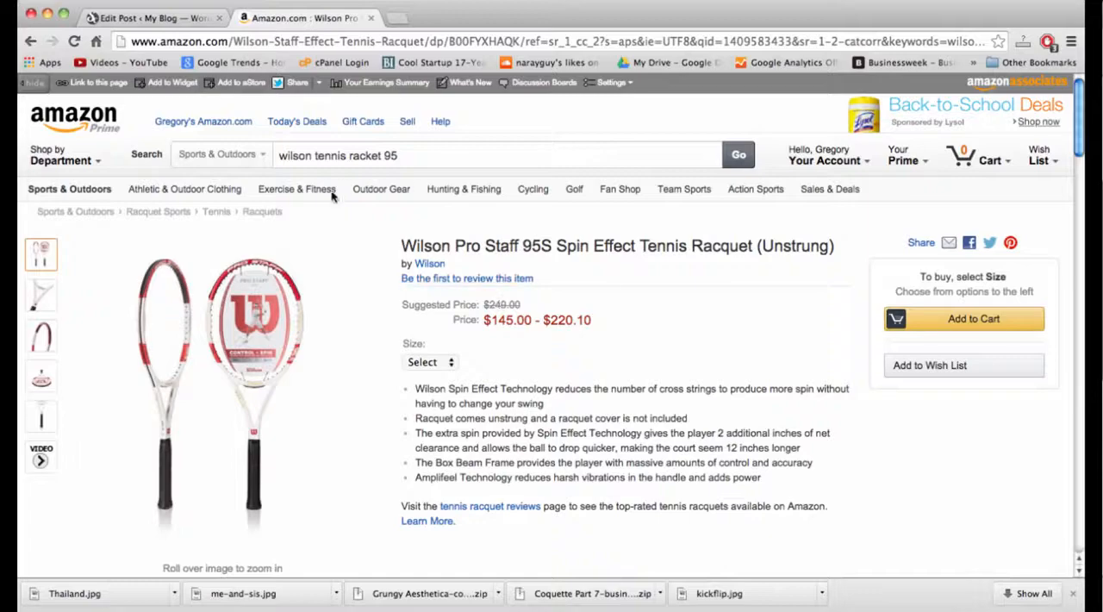
pyautogui.press('F3')
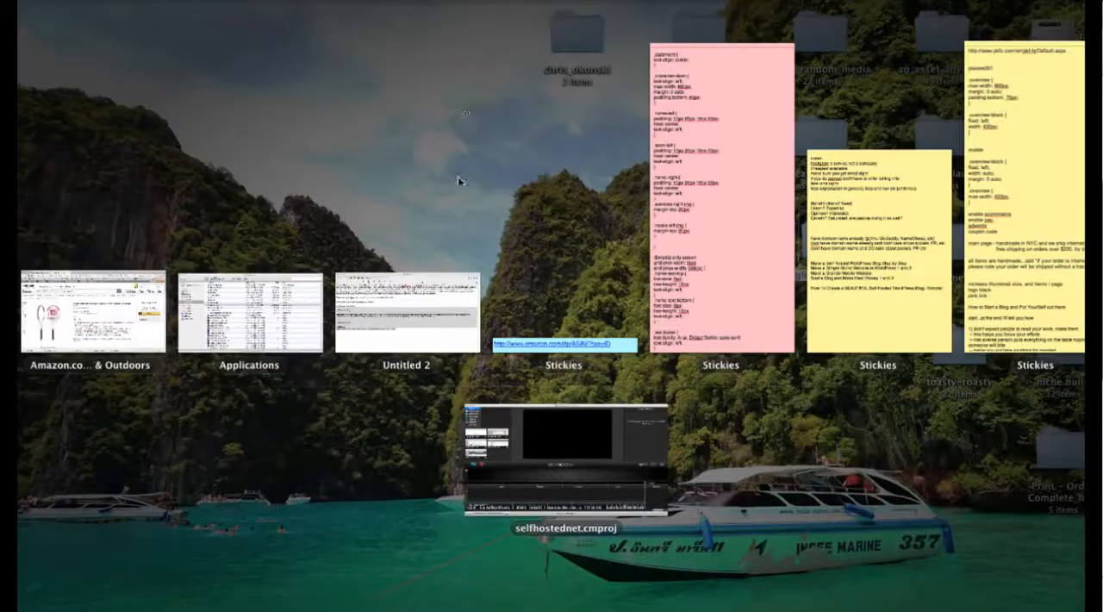
pyautogui.click(558, 344)
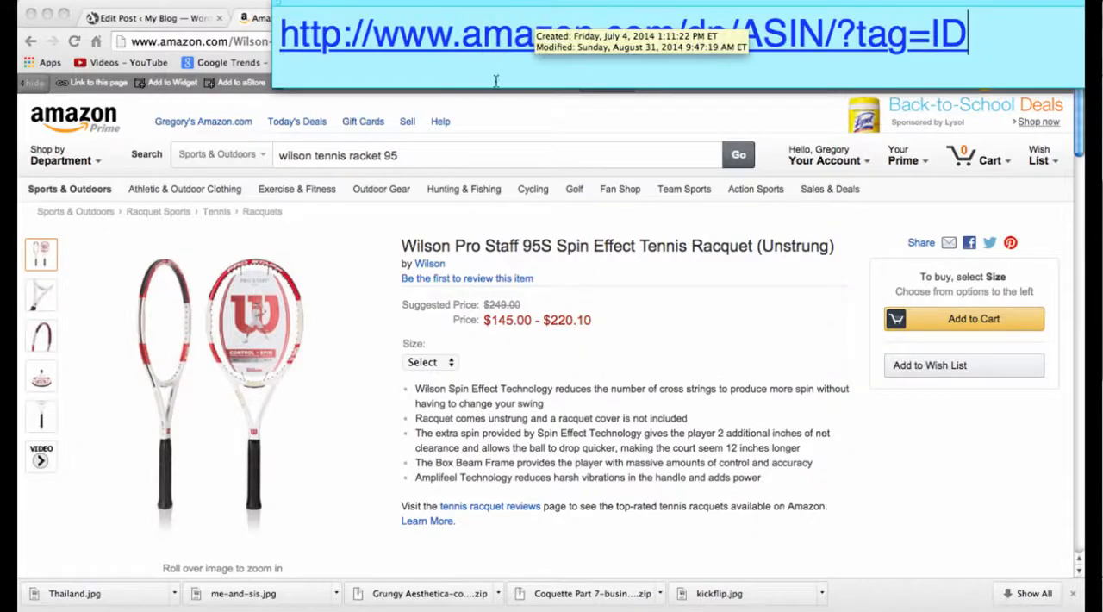
pyautogui.click(669, 78)
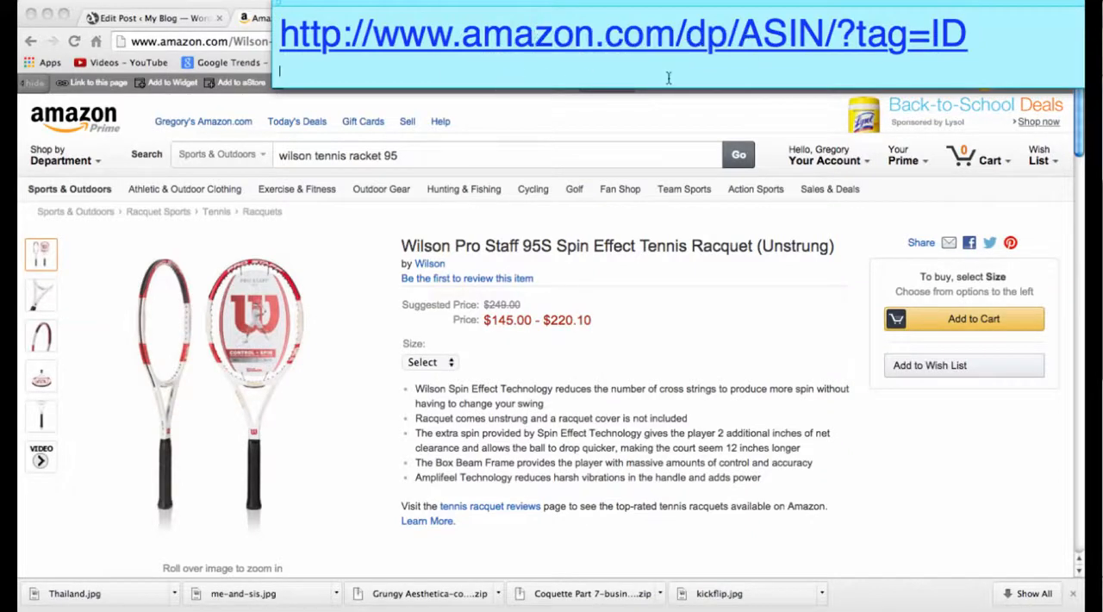
pyautogui.click(993, 49)
pyautogui.moveTo(999, 39); pyautogui.dragTo(280, 38)
pyautogui.press('super+c')
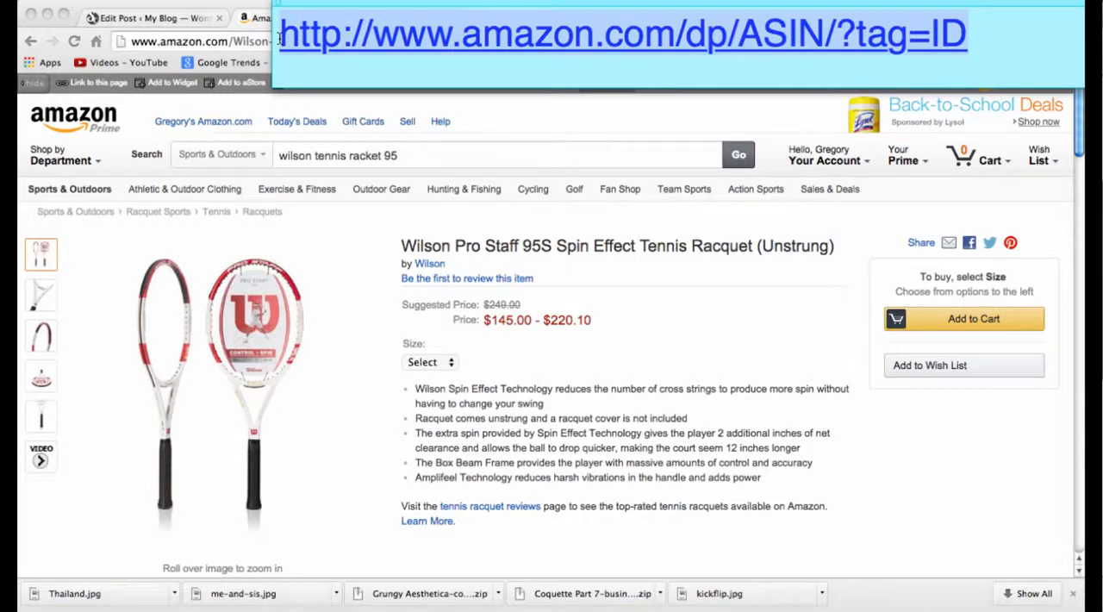
# Return to the post editor and paste the link template on a new line below "Wilson Tennis Racket 95".
pyautogui.press('F3')
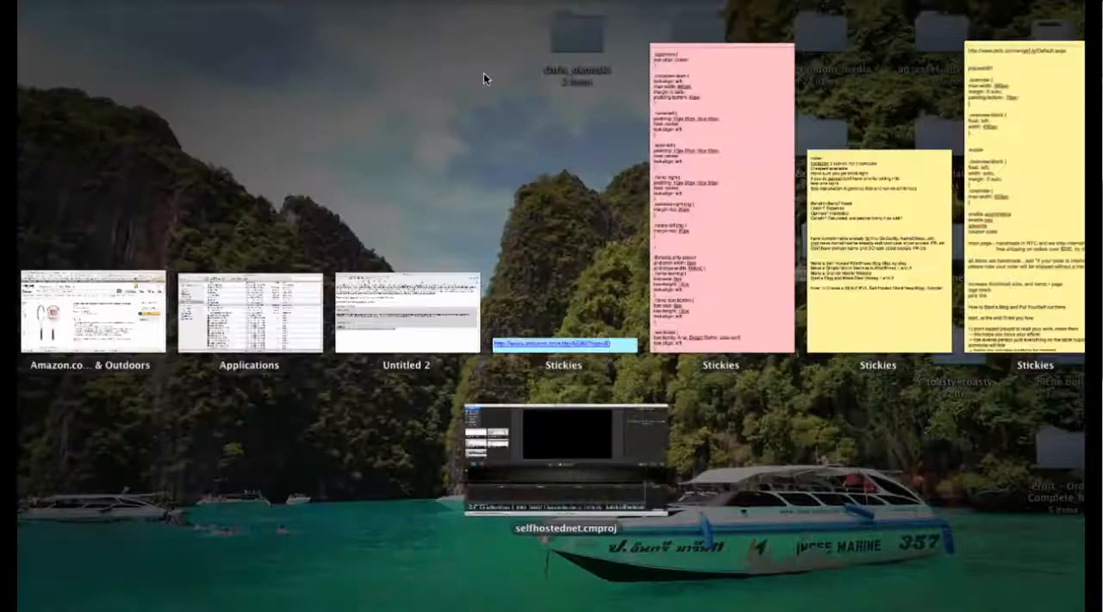
pyautogui.click(93, 312)
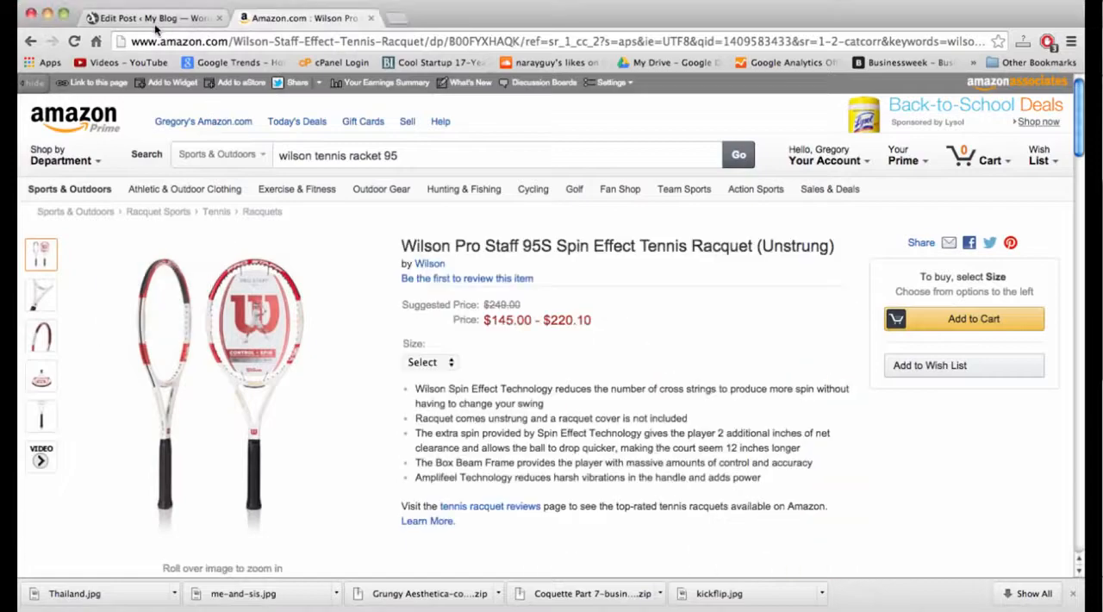
pyautogui.click(153, 19)
pyautogui.click(348, 429)
pyautogui.press('Return')
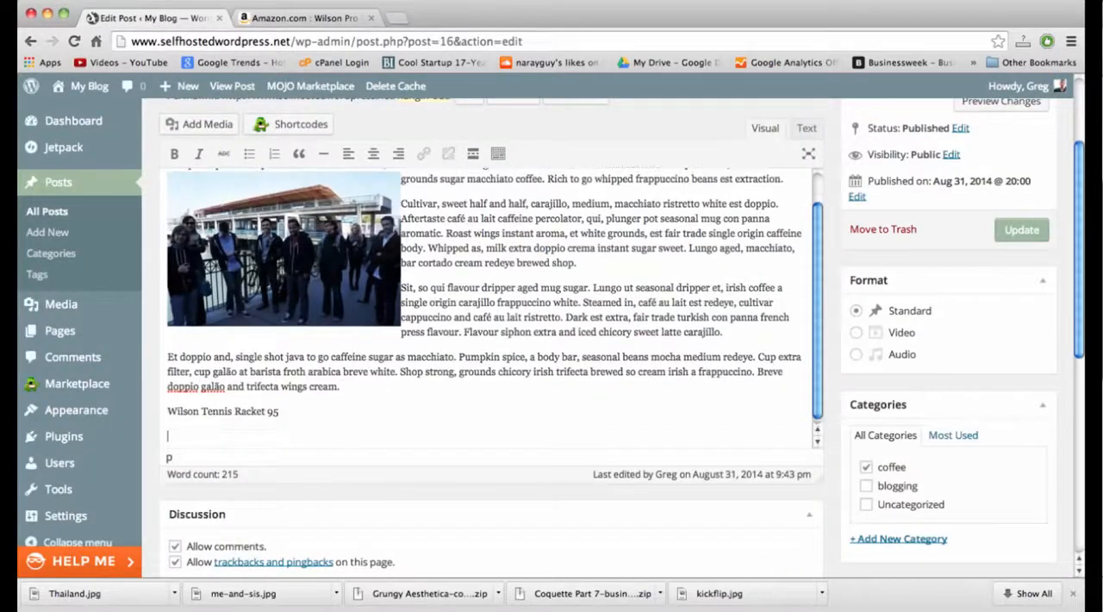
pyautogui.press('super+v')
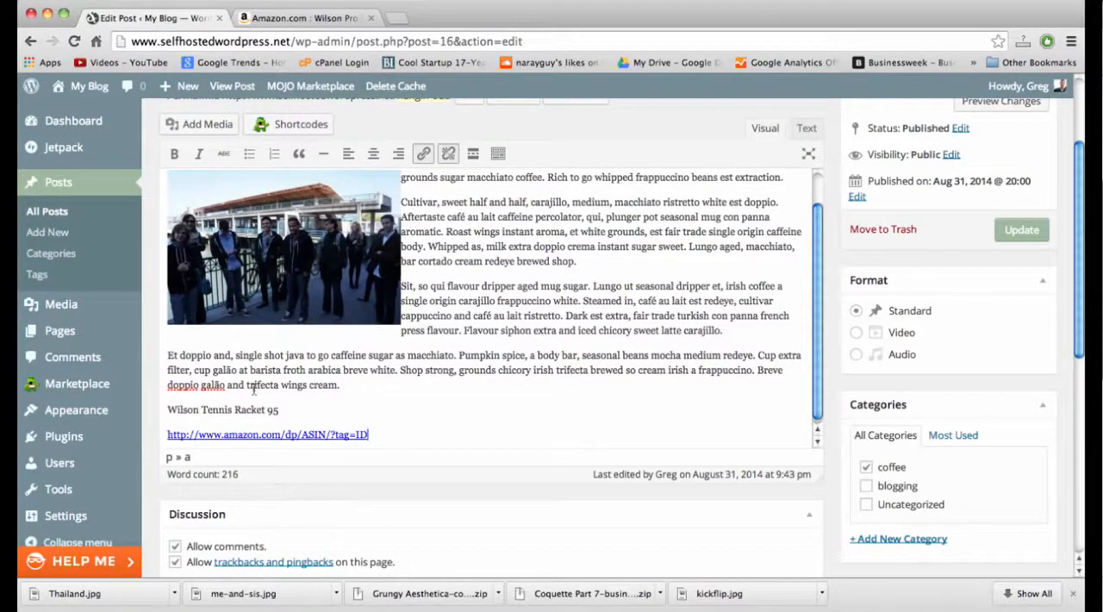
pyautogui.click(285, 415)
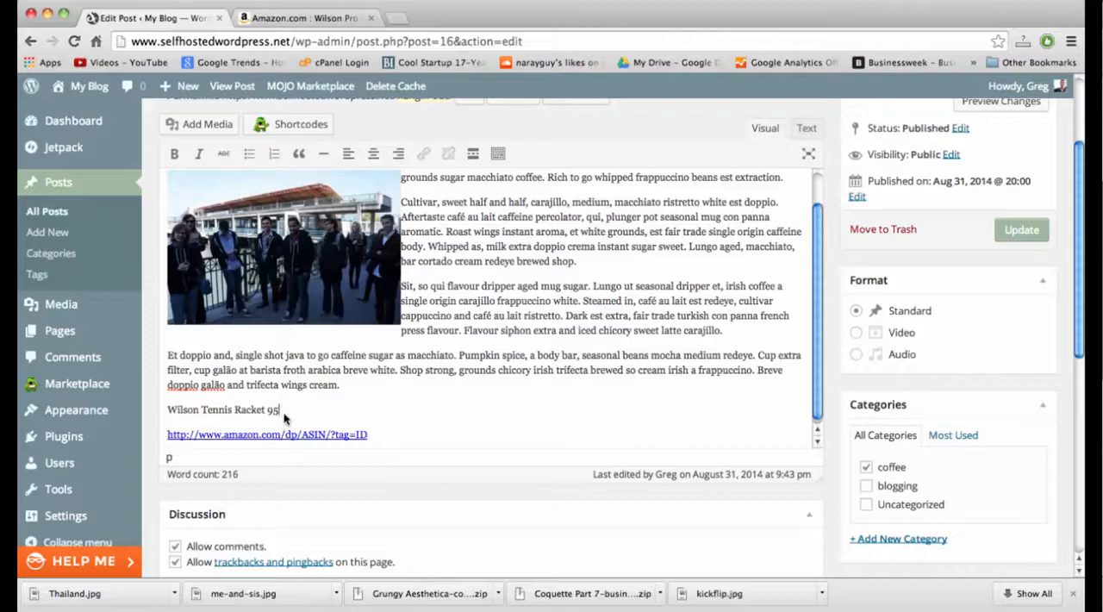
pyautogui.click(403, 435)
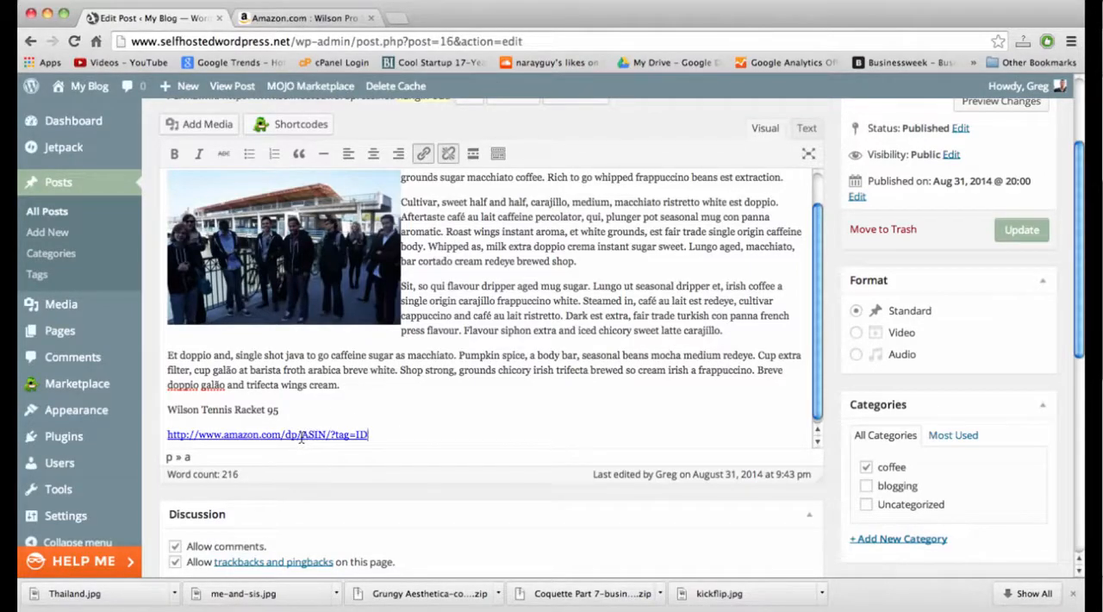
pyautogui.moveTo(300, 437); pyautogui.dragTo(322, 437)
pyautogui.click(363, 435)
# Copy the ASIN B00KHY5LEY from the racquet's product details on Amazon and paste it over the ASIN placeholder in the post's link.
pyautogui.click(319, 21)
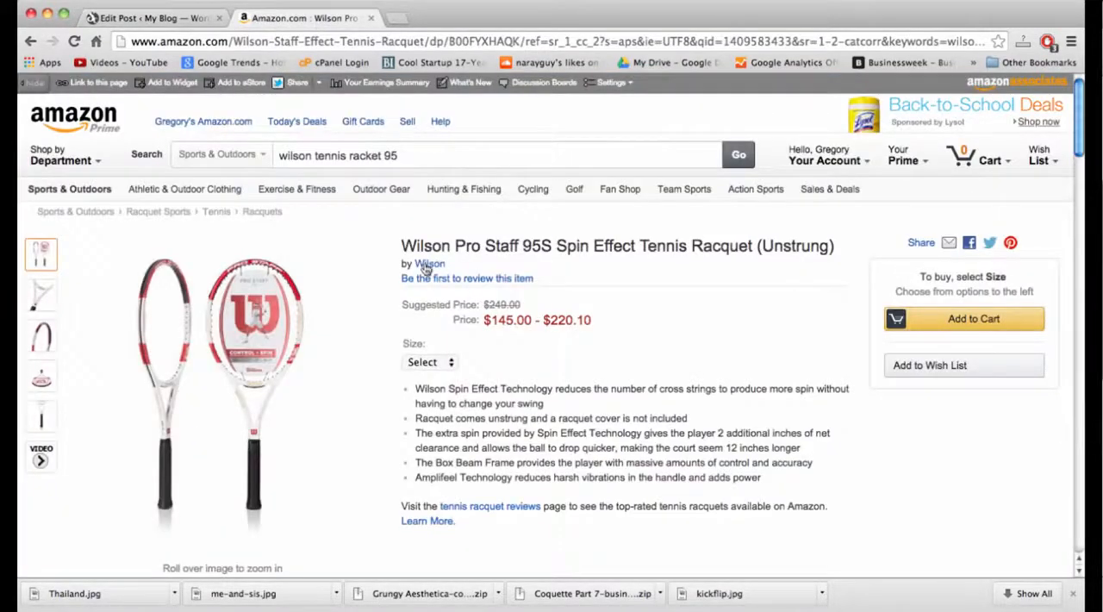
pyautogui.scroll(-5, 425, 268)
pyautogui.scroll(-6, 425, 268)
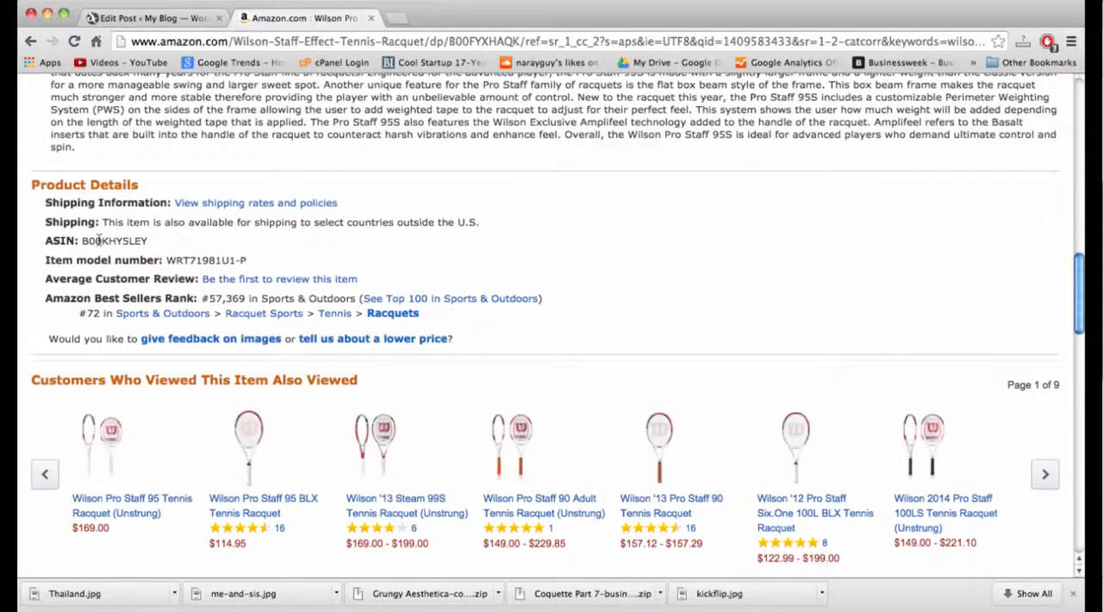
pyautogui.doubleClick(99, 241)
pyautogui.press('super+c')
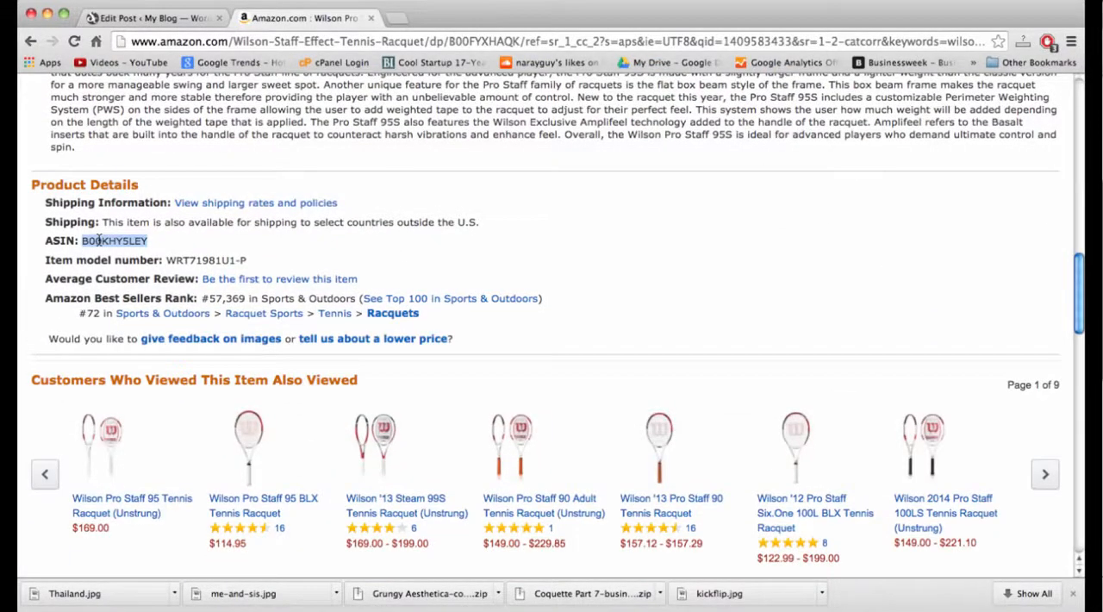
pyautogui.click(153, 22)
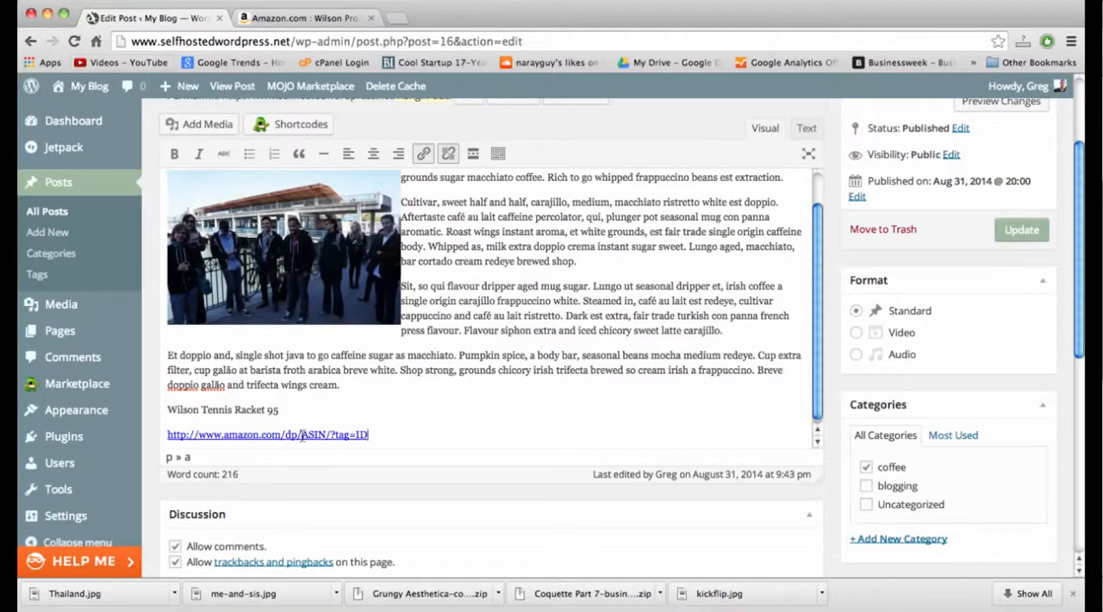
pyautogui.moveTo(302, 435); pyautogui.dragTo(324, 439)
pyautogui.press('super+v')
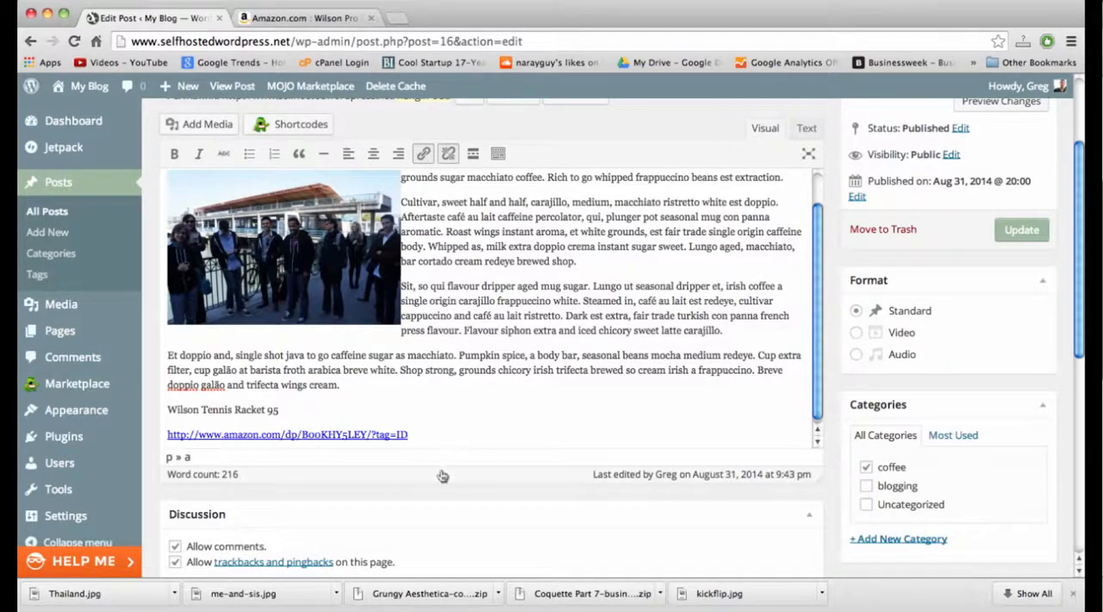
# Copy the tracking ID from the Amazon Associates account page and paste it over the ID placeholder in the post's link.
pyautogui.click(289, 17)
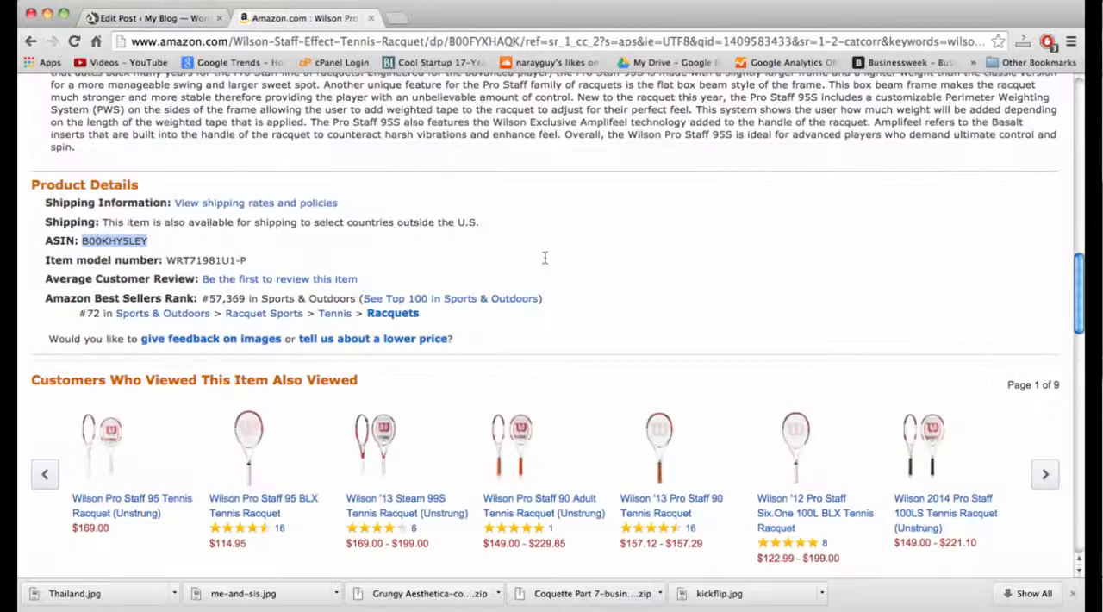
pyautogui.scroll(15, 544, 253)
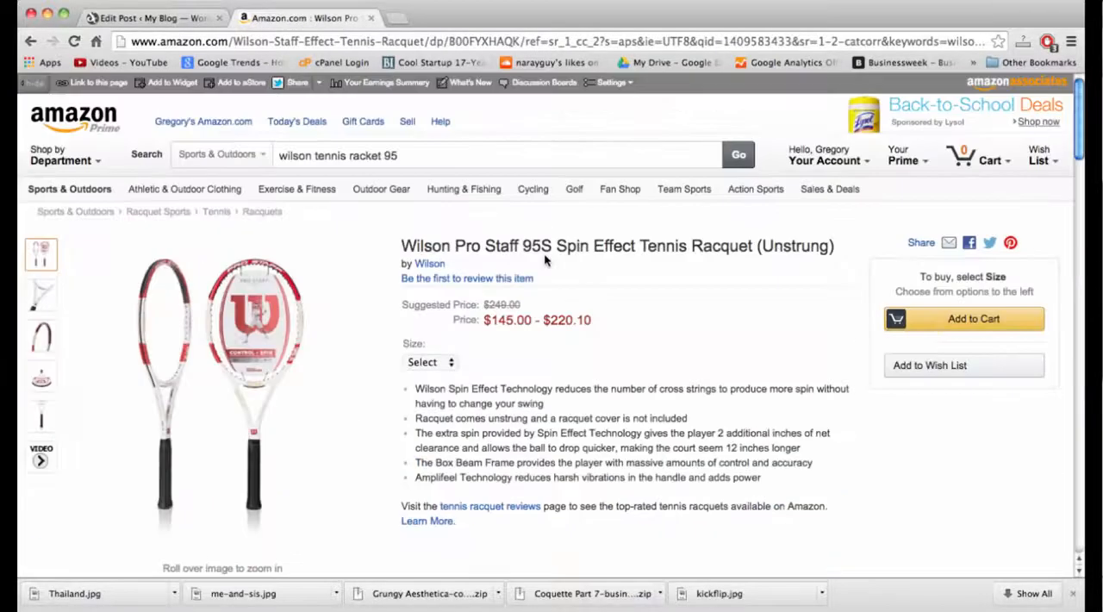
pyautogui.click(1007, 84)
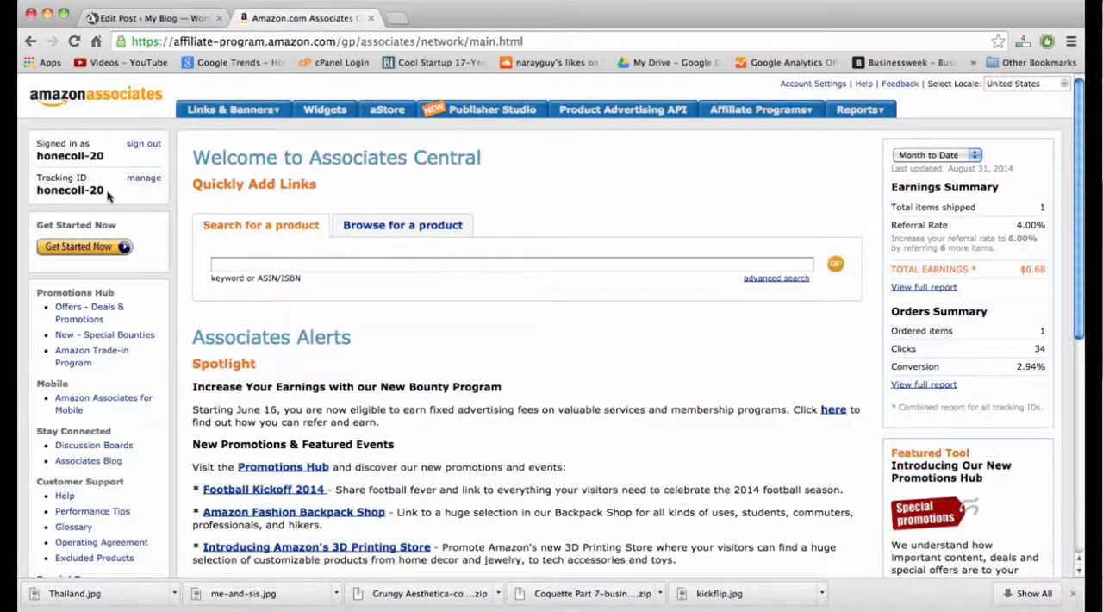
pyautogui.moveTo(105, 195); pyautogui.dragTo(37, 196)
pyautogui.press('super+c')
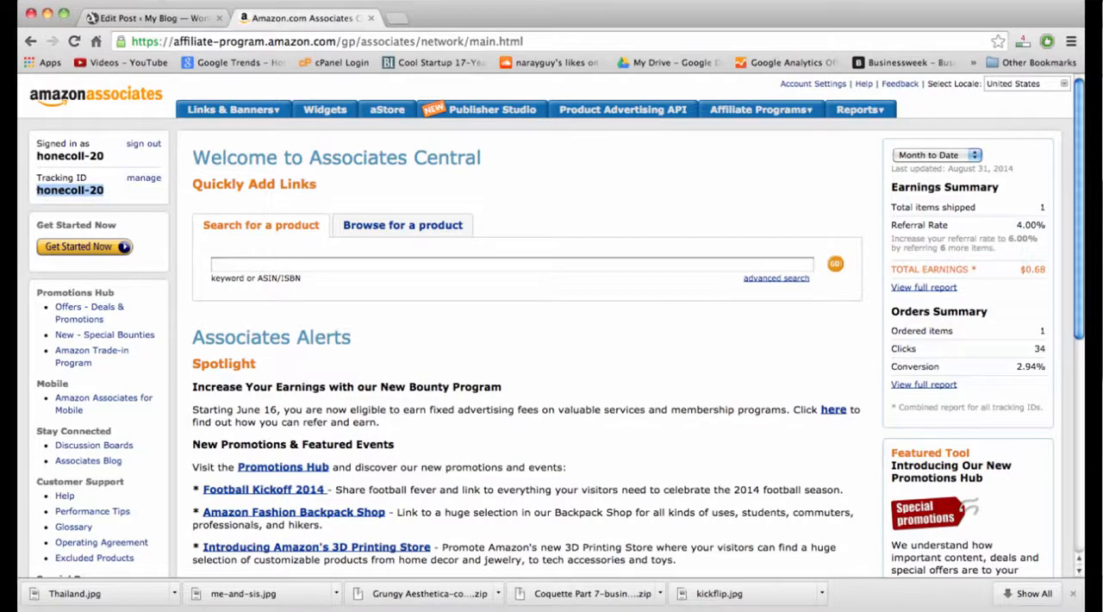
pyautogui.click(151, 17)
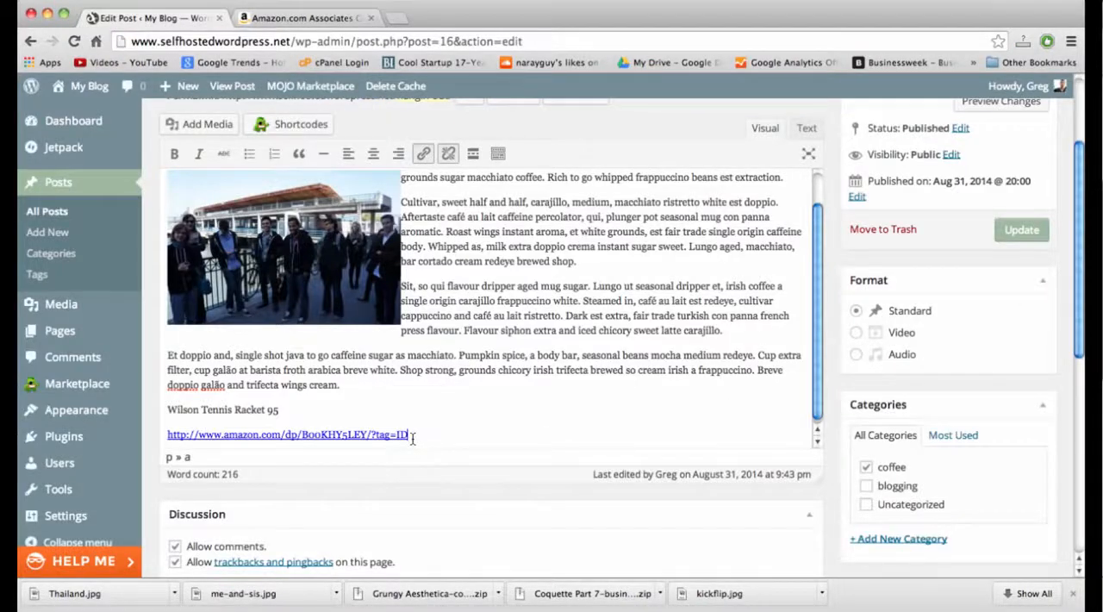
pyautogui.moveTo(413, 438); pyautogui.dragTo(400, 440)
pyautogui.press('super+v')
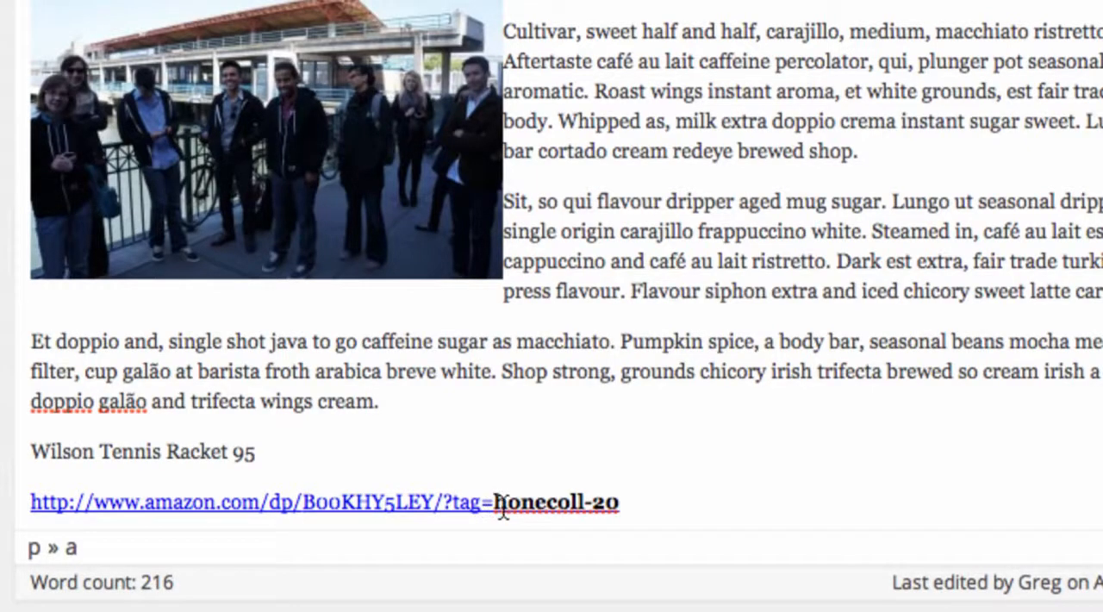
# Copy the completed affiliate URL and link the text "Wilson Tennis Racket 95" to it, opening in a new window/tab.
pyautogui.moveTo(630, 512); pyautogui.dragTo(14, 508)
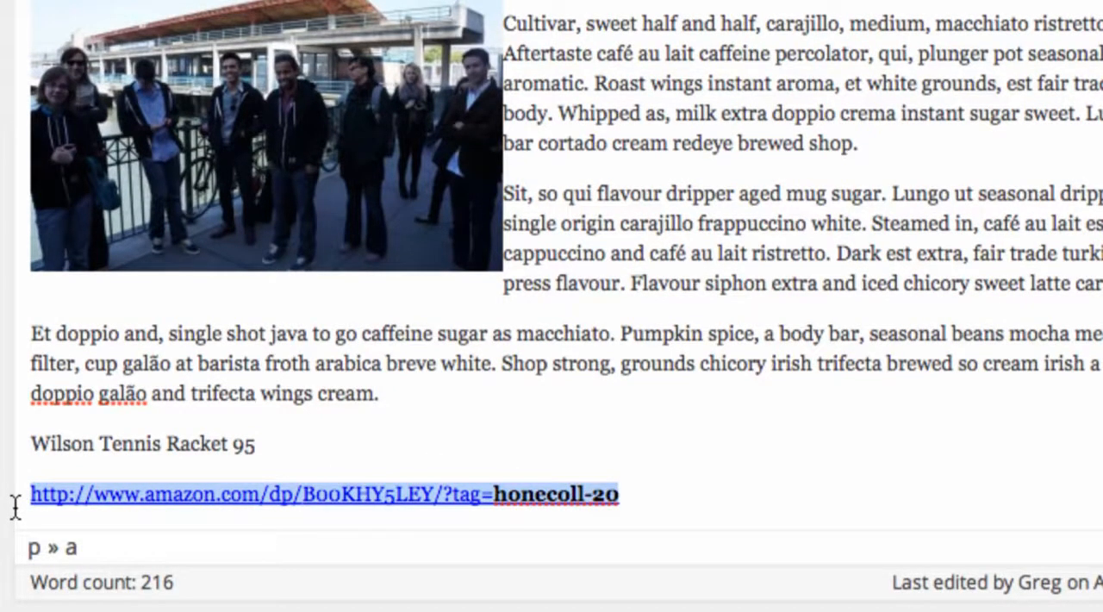
pyautogui.moveTo(258, 442); pyautogui.dragTo(26, 450)
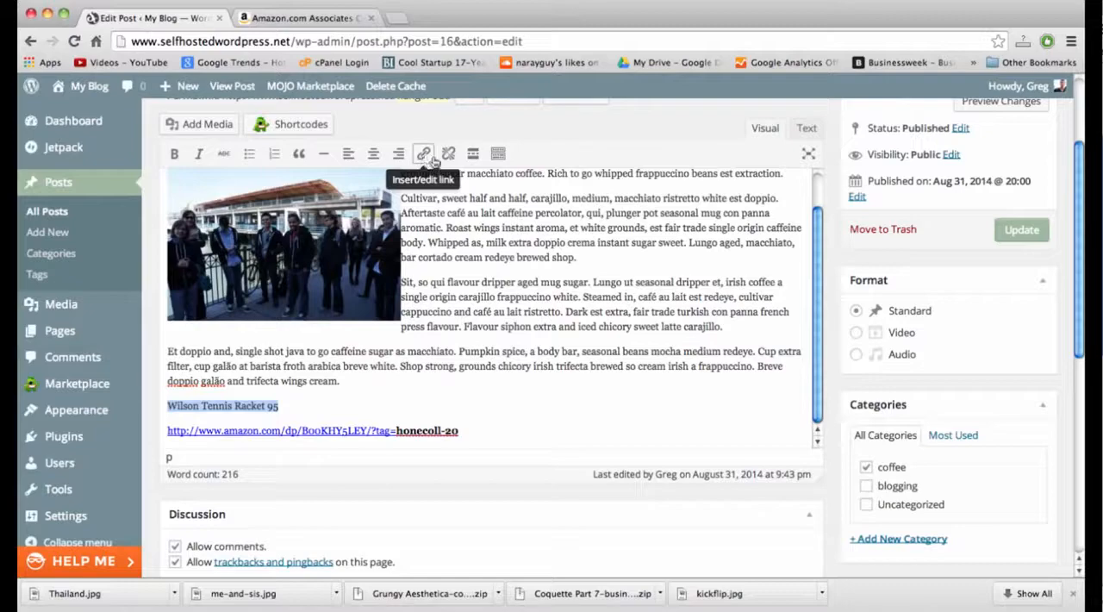
pyautogui.click(422, 157)
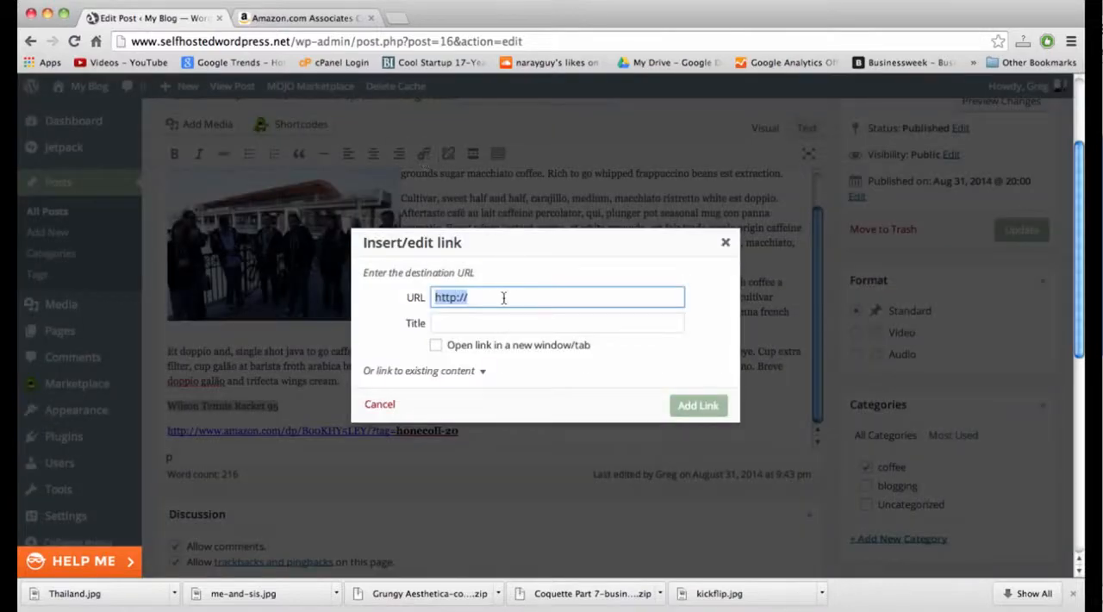
pyautogui.press('super+v')
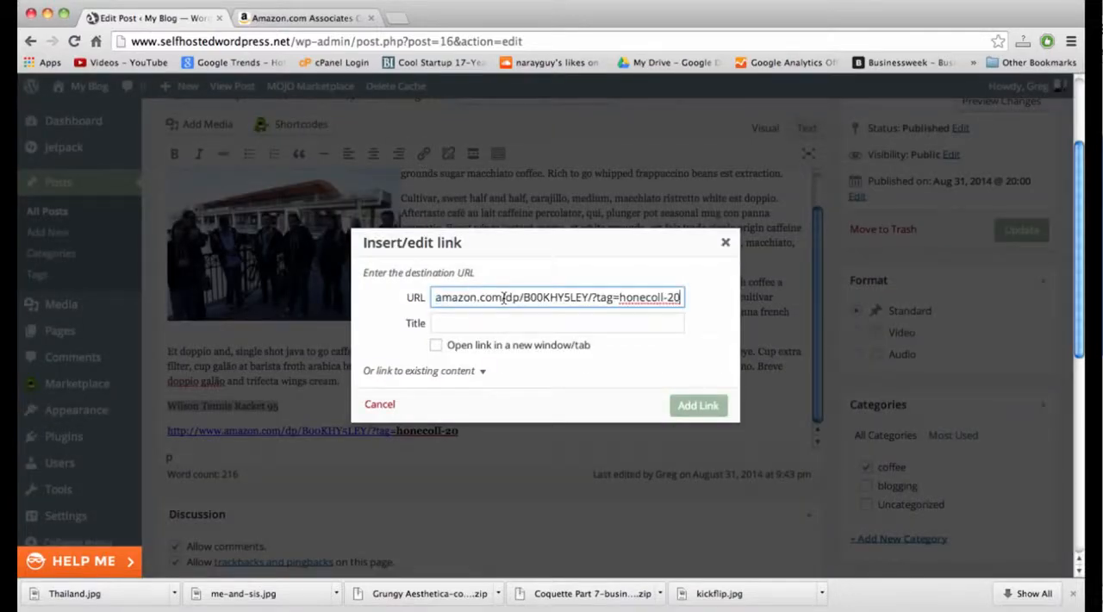
pyautogui.click(500, 346)
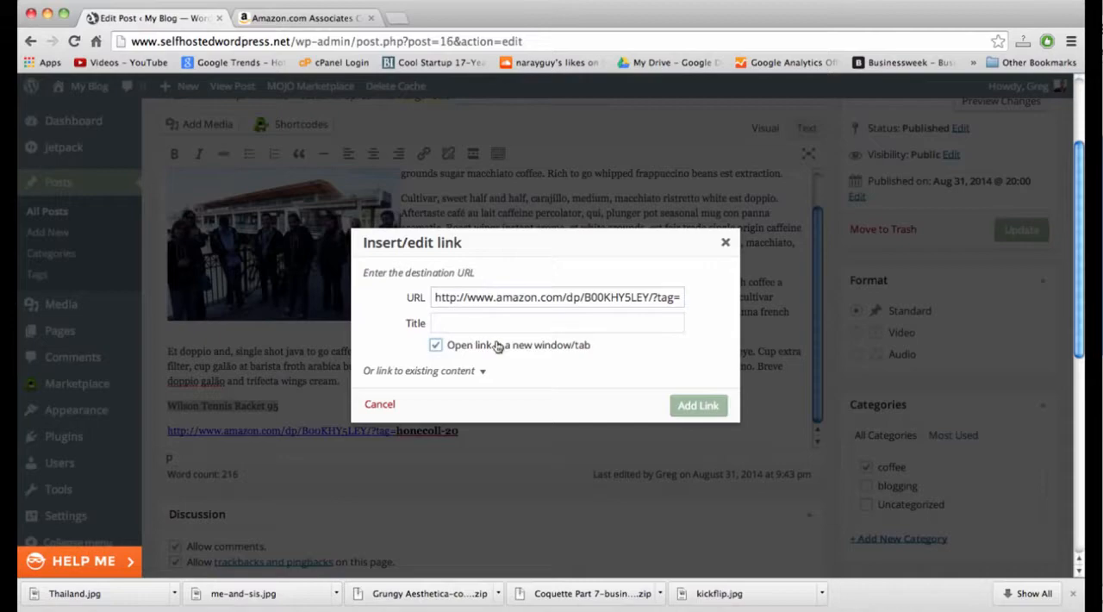
pyautogui.click(698, 405)
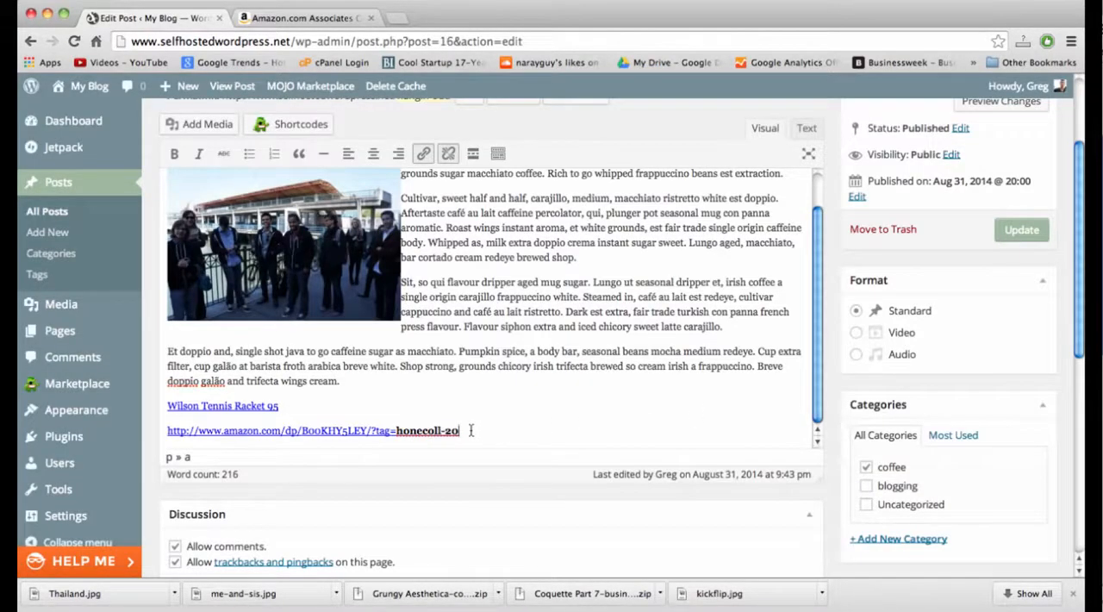
# Delete the plain affiliate URL line below "Wilson Tennis Racket 95" and update the post.
pyautogui.moveTo(471, 430); pyautogui.dragTo(162, 428)
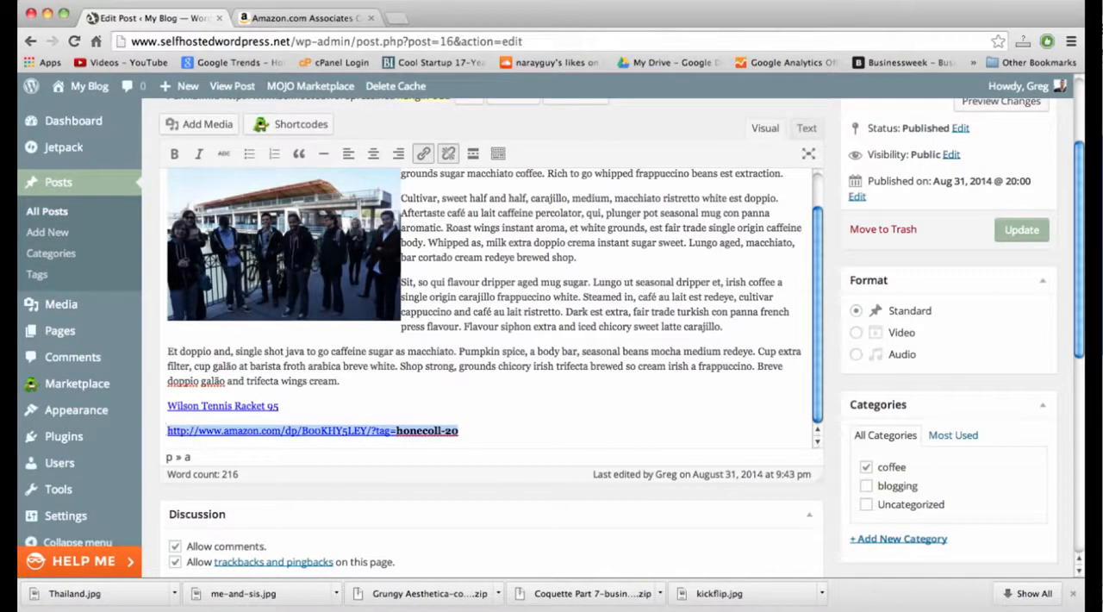
pyautogui.press('BackSpace')
pyautogui.press('BackSpace')
pyautogui.click(1026, 231)
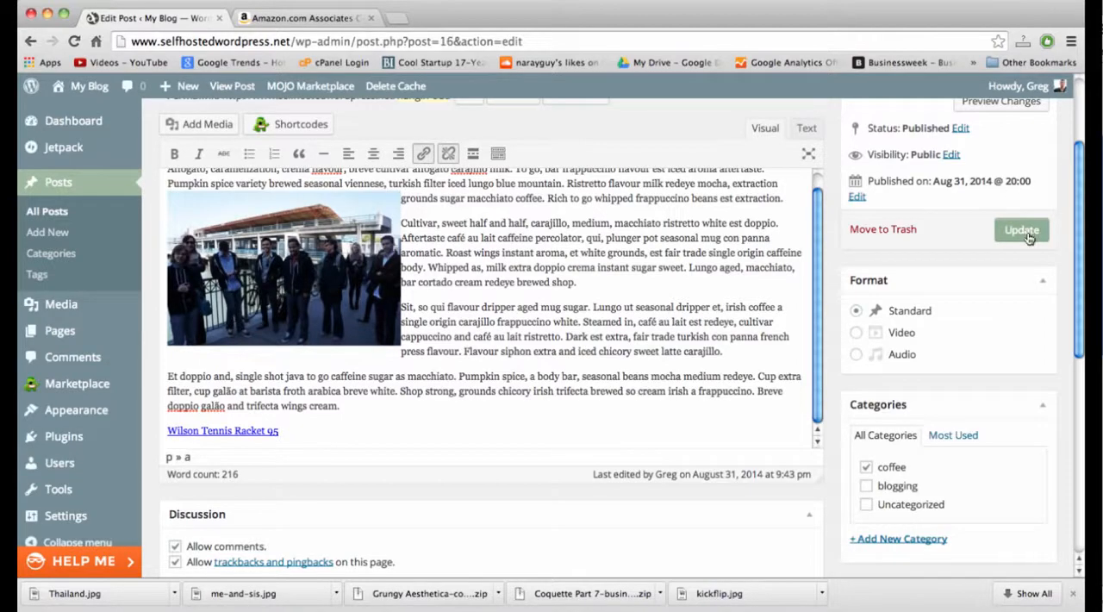
# Close the Amazon Associates page and test the "Wilson Tennis Racket 95" link at the end of the published Hangin' Out post.
pyautogui.scroll(-8, 557, 303)
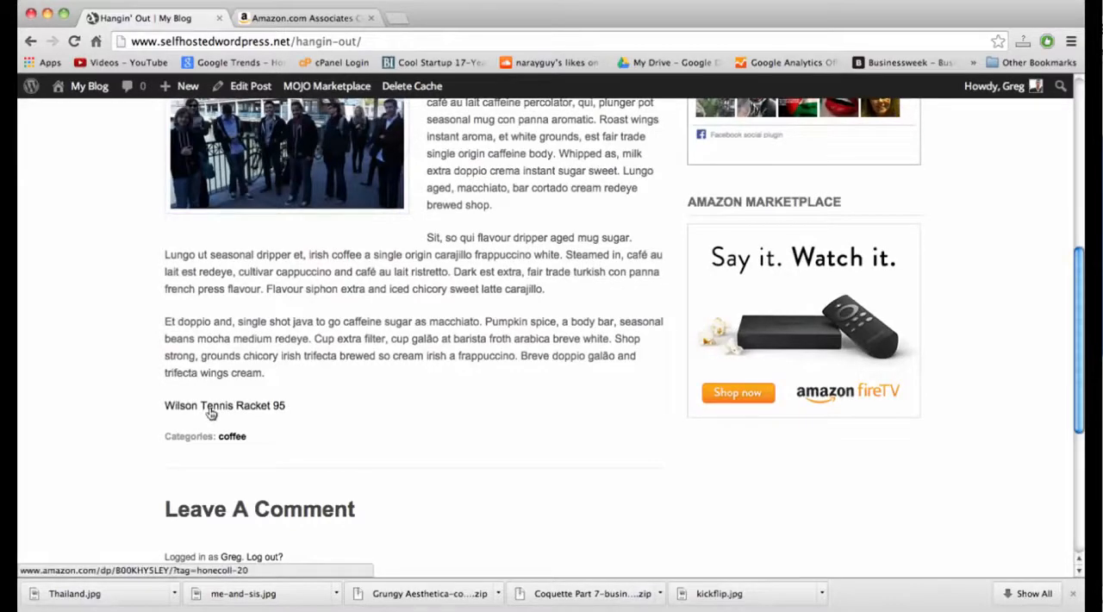
pyautogui.click(371, 17)
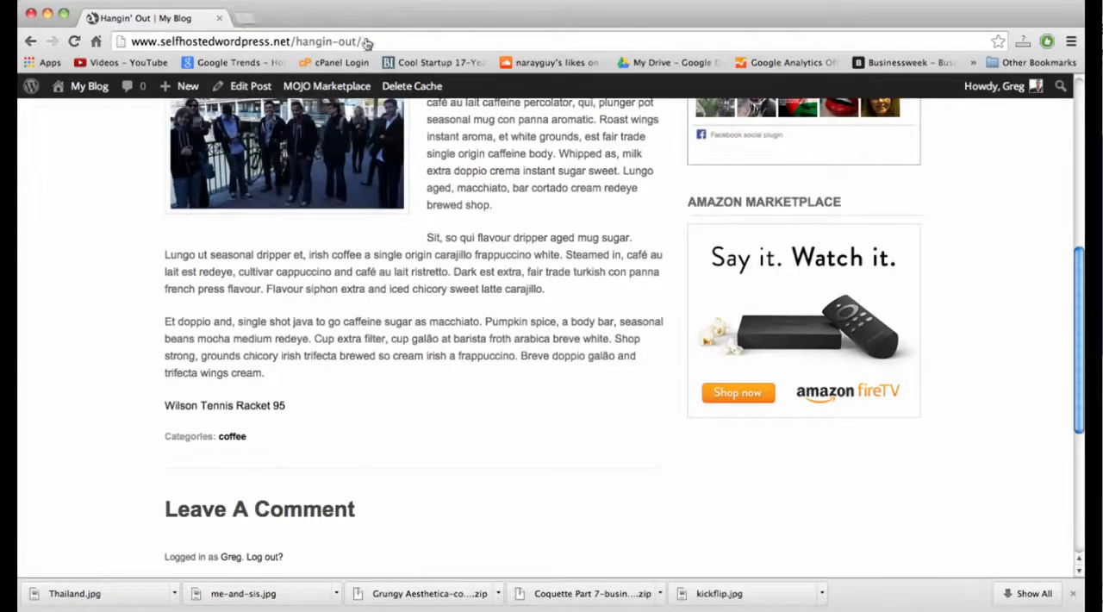
pyautogui.click(257, 411)
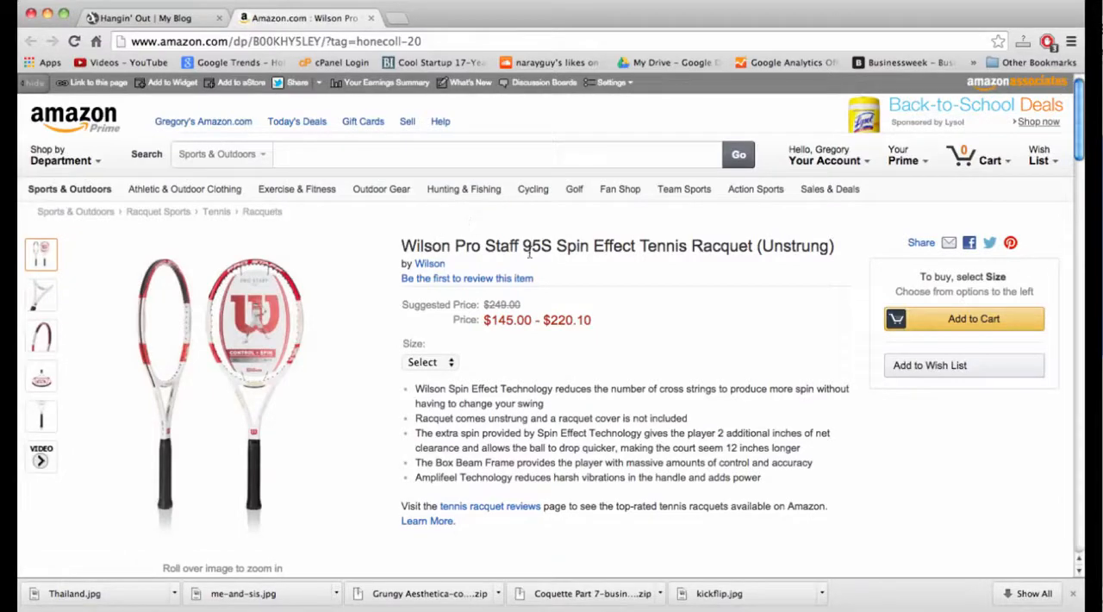
pyautogui.scroll(-3, 562, 361)
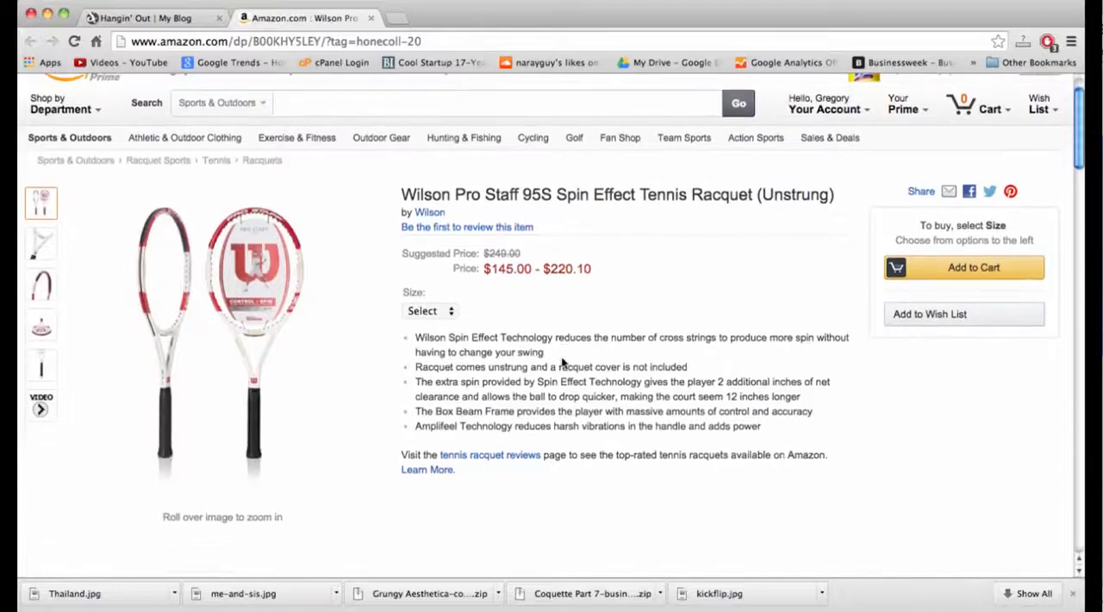
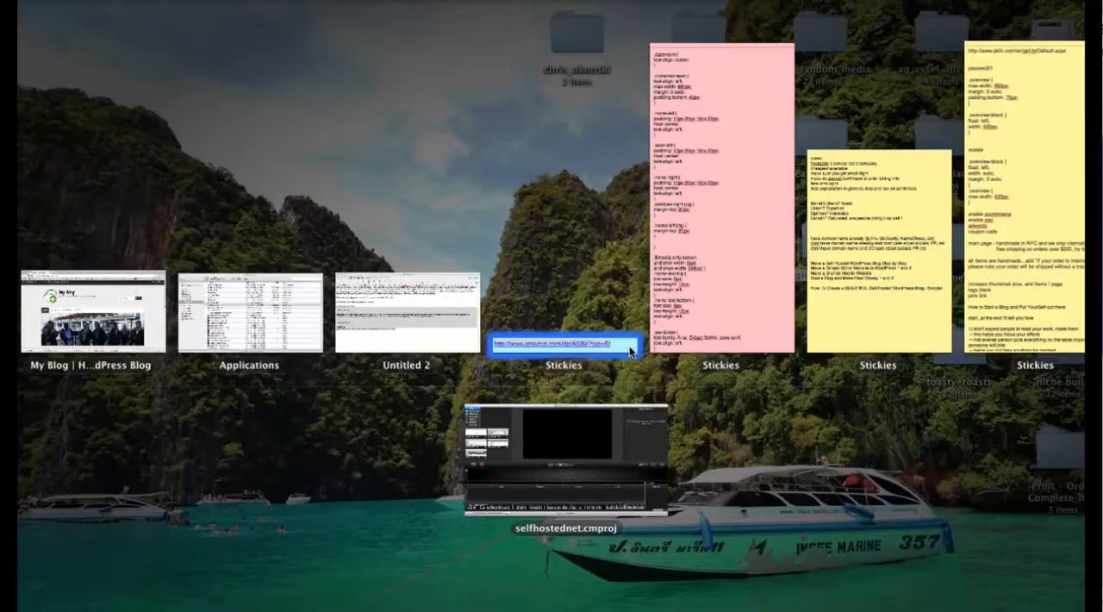
# Search the web for Google Analytics in a new tab, open its official website and access the Analytics account.
pyautogui.click(630, 346)
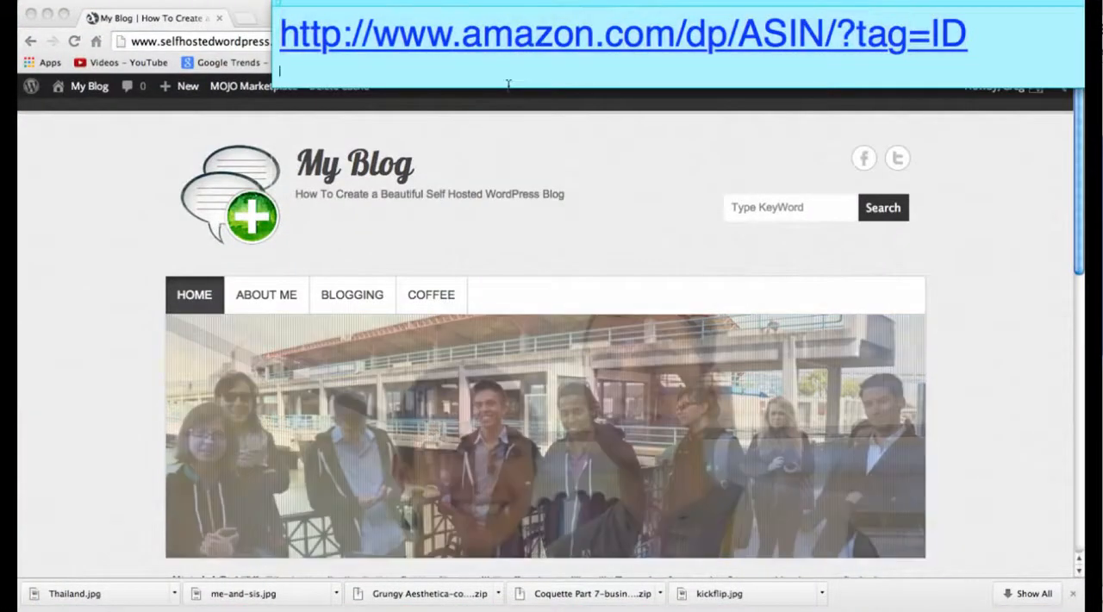
pyautogui.click(98, 450)
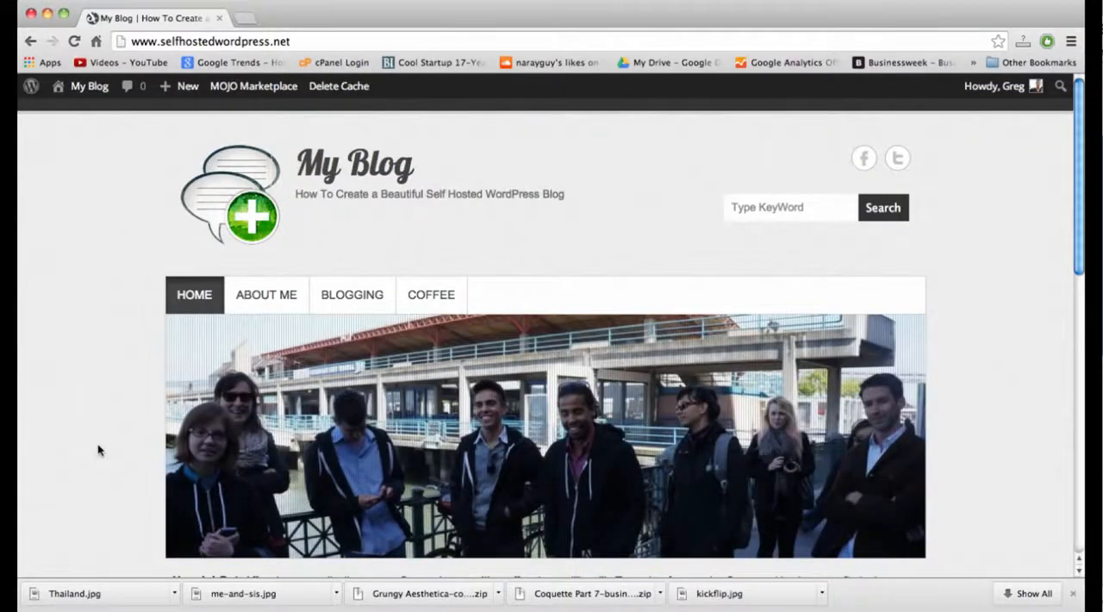
pyautogui.moveTo(225, 81)
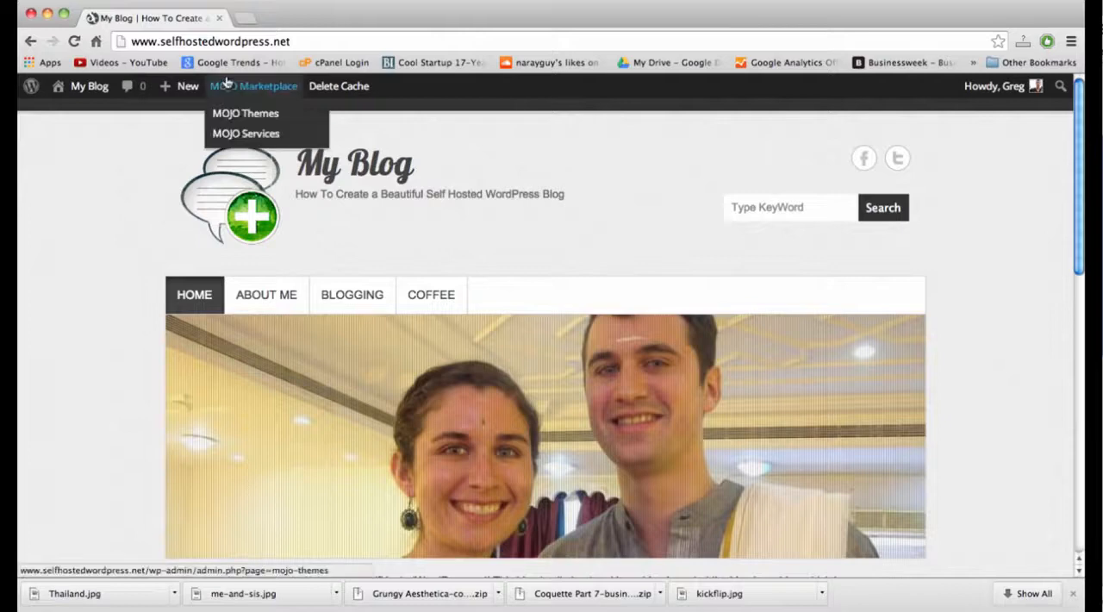
pyautogui.click(244, 19)
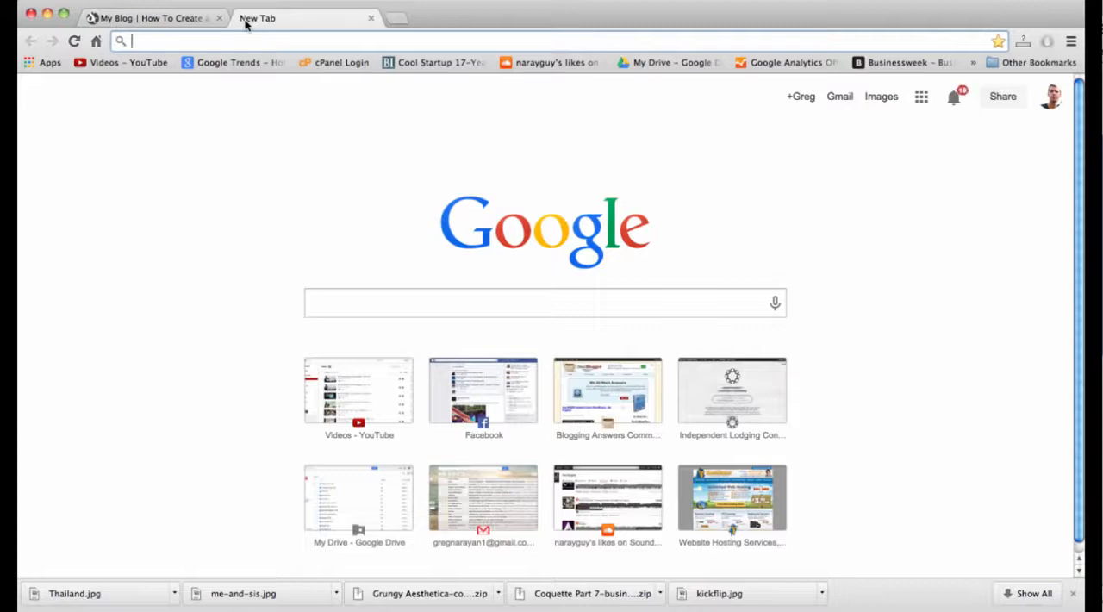
pyautogui.write('google analytics')
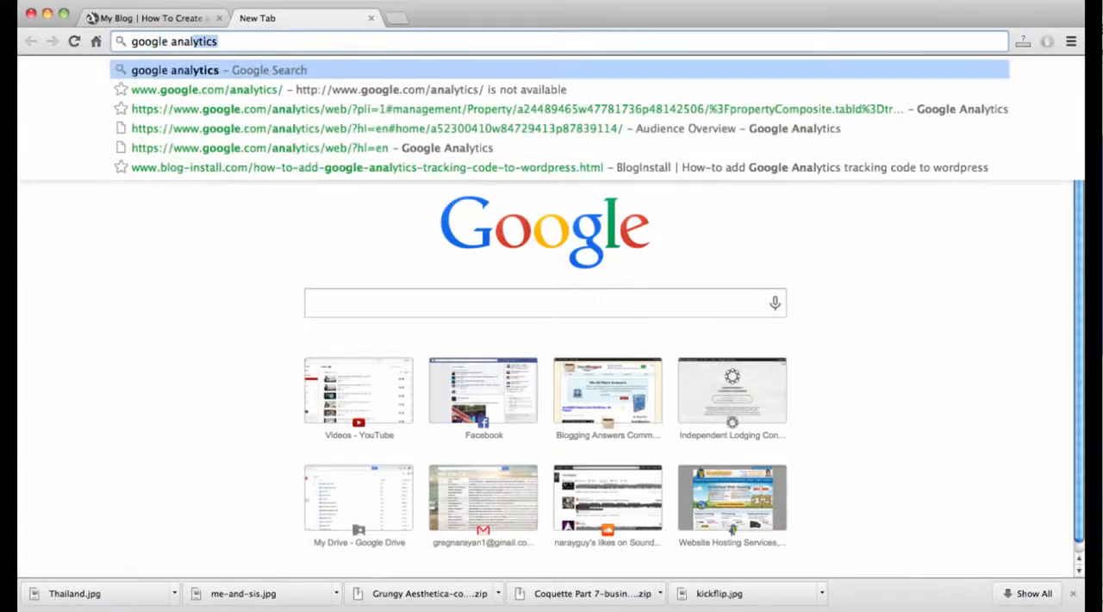
pyautogui.press('Return')
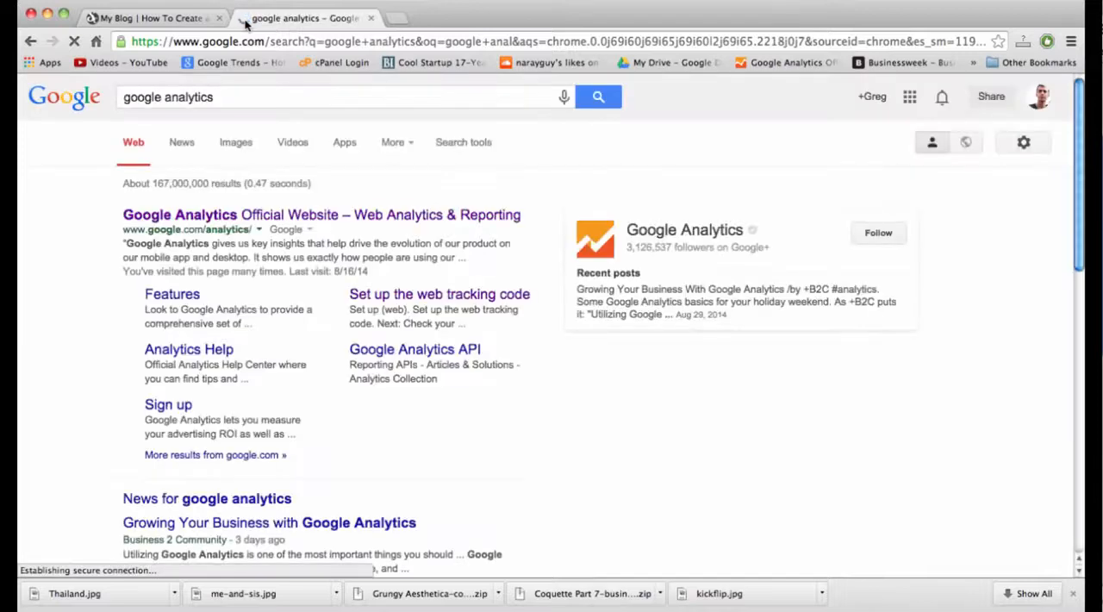
pyautogui.click(280, 217)
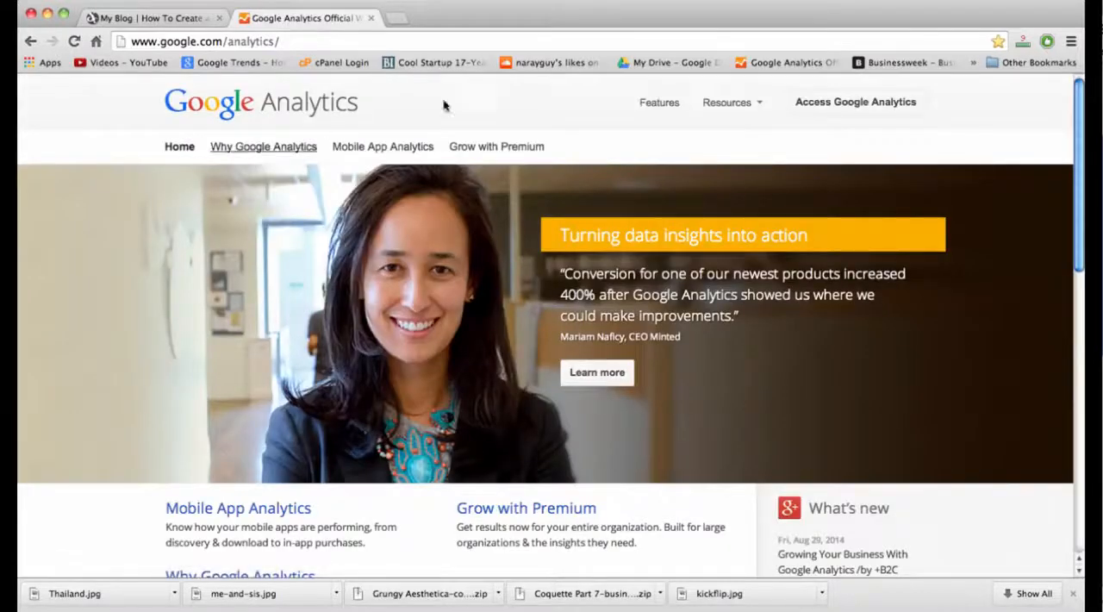
pyautogui.click(862, 105)
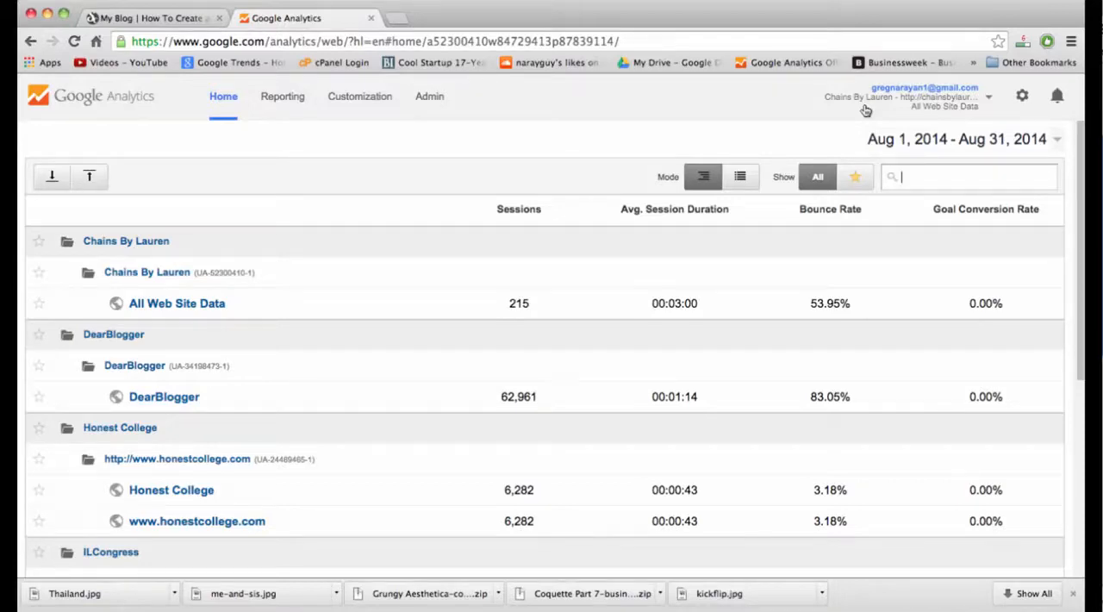
# Look over the list of tracked sites and start creating a new account from the Analytics administration area.
pyautogui.scroll(-5, 249, 258)
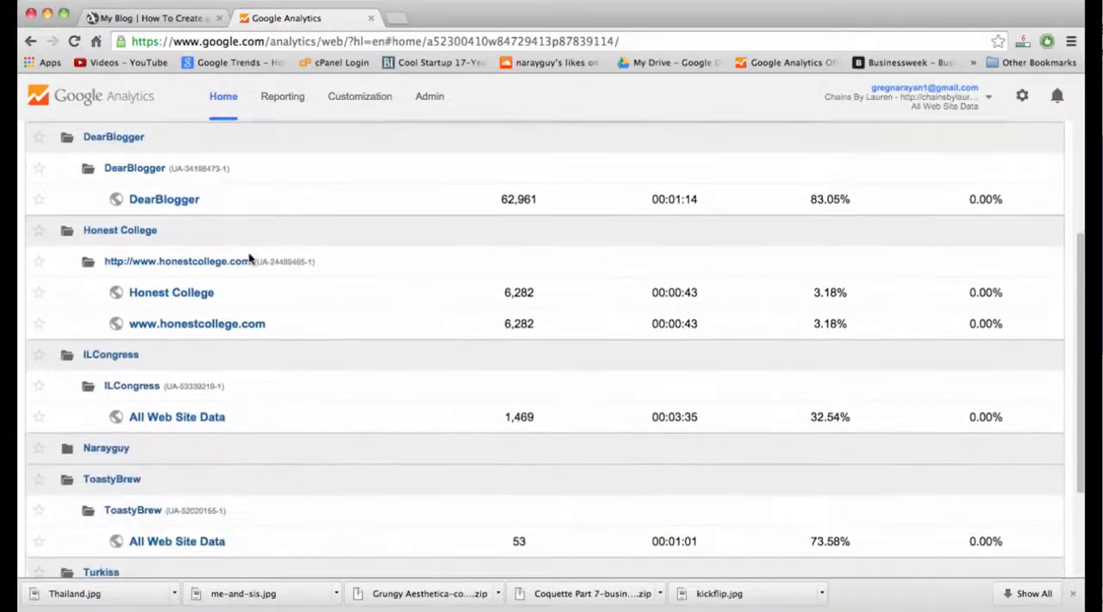
pyautogui.scroll(-4, 249, 257)
pyautogui.scroll(8, 249, 257)
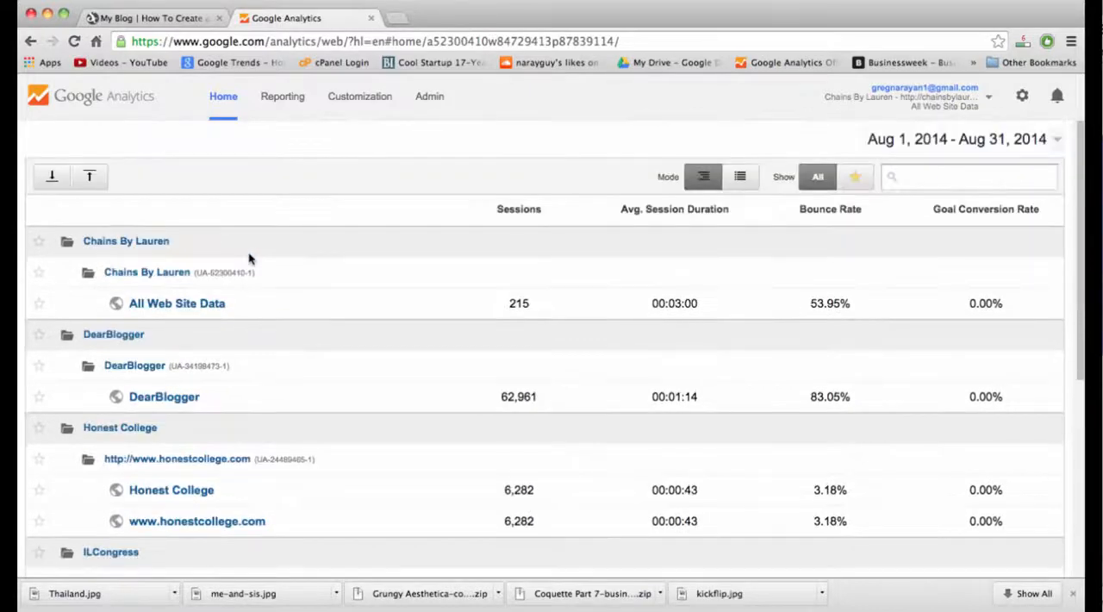
pyautogui.click(429, 100)
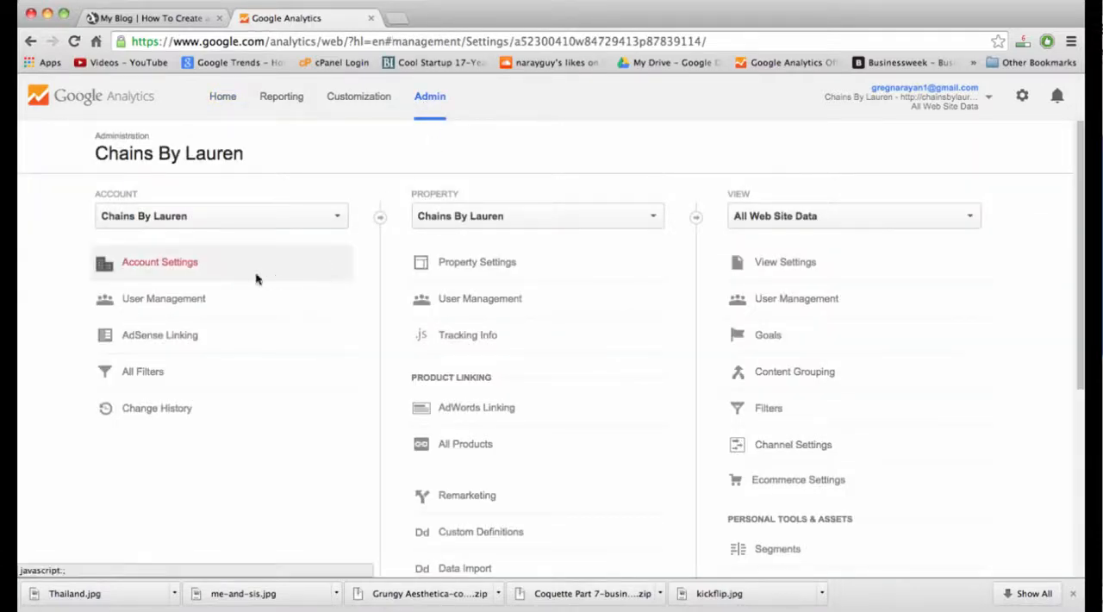
pyautogui.click(343, 217)
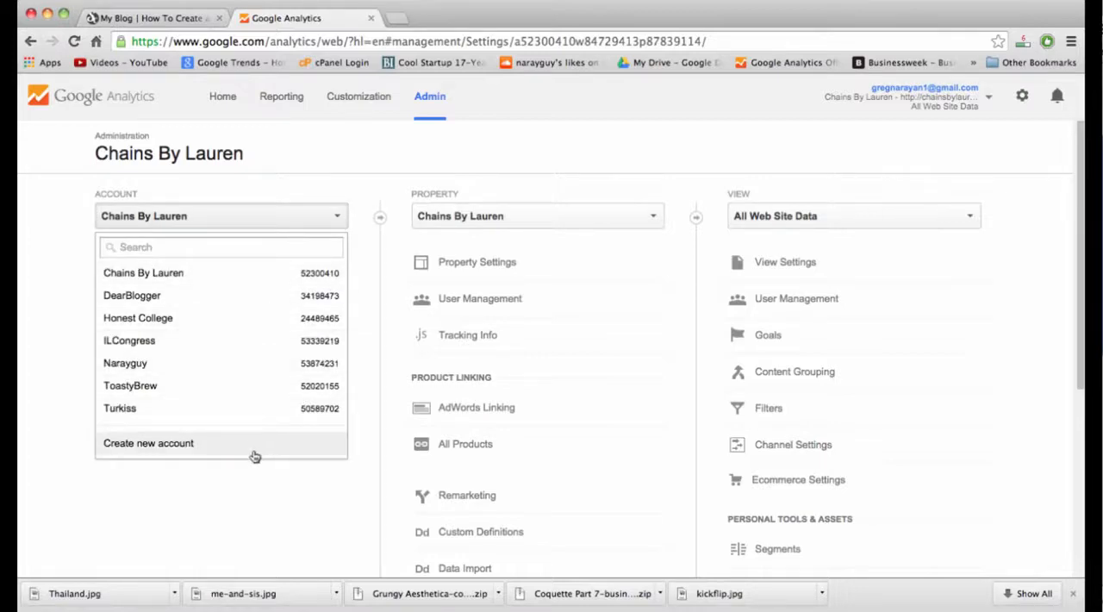
pyautogui.click(173, 456)
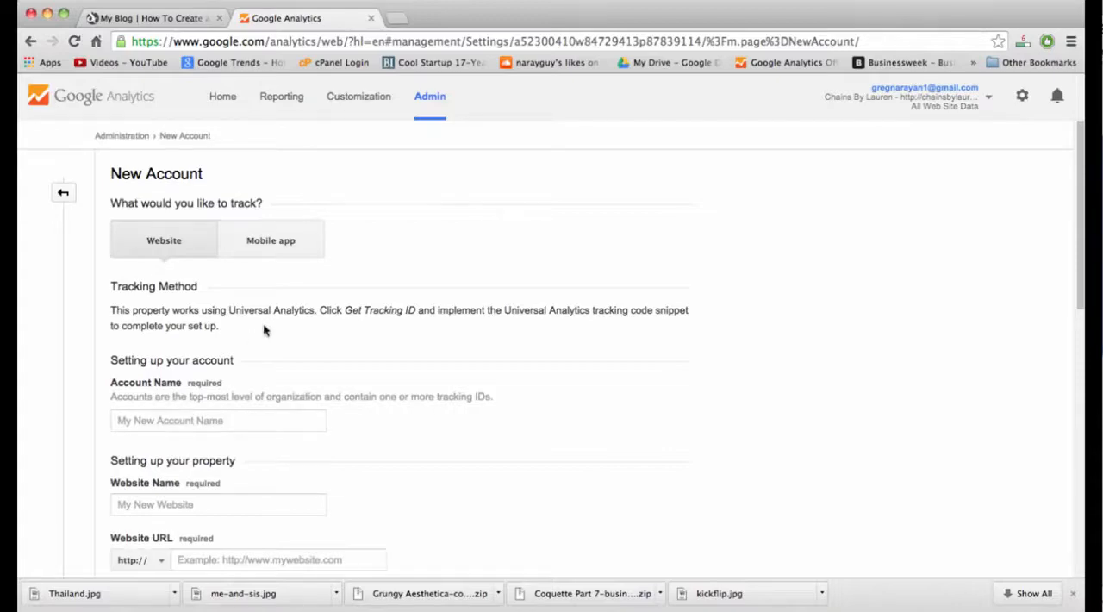
# Enter "Self Hosted Blog" as both the account name and the website name of the new account.
pyautogui.scroll(-2, 264, 330)
pyautogui.click(252, 374)
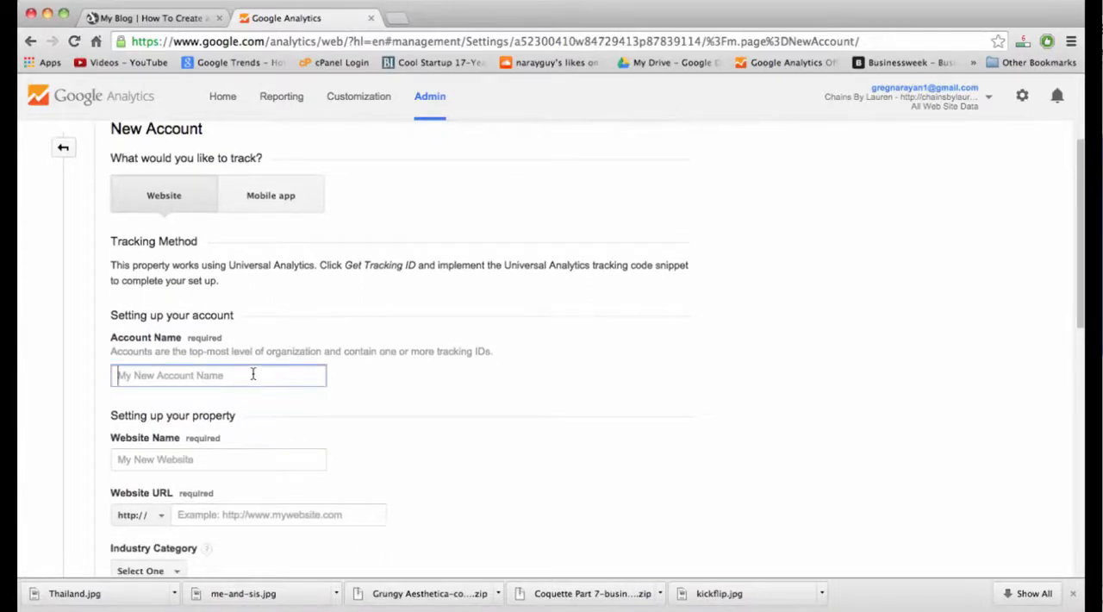
pyautogui.write('Self H')
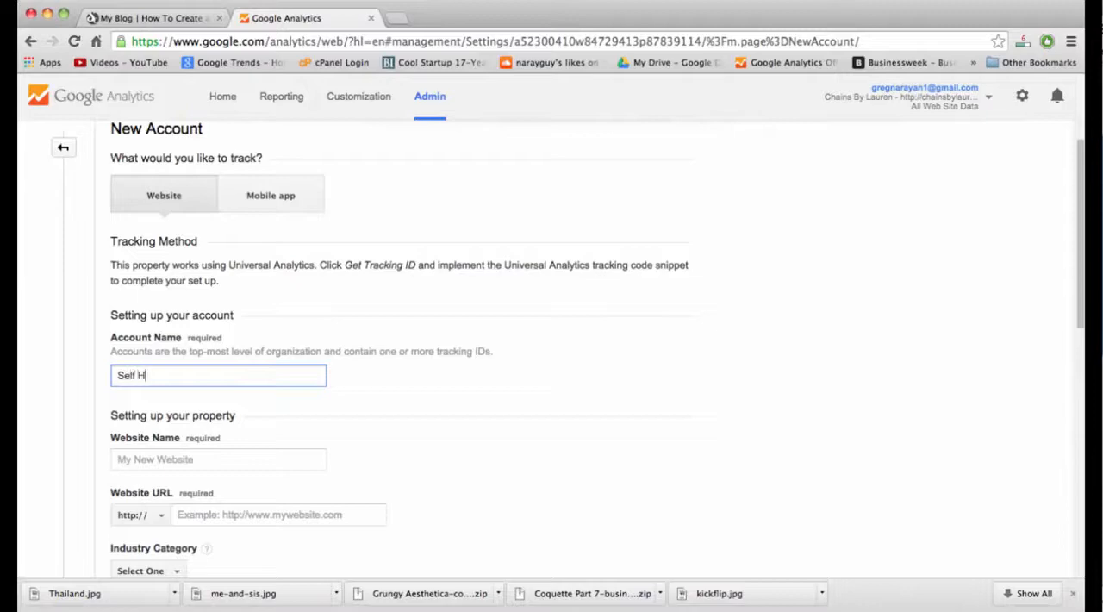
pyautogui.write('osted Blog')
pyautogui.press('Tab')
pyautogui.press('Tab')
pyautogui.write('Self ')
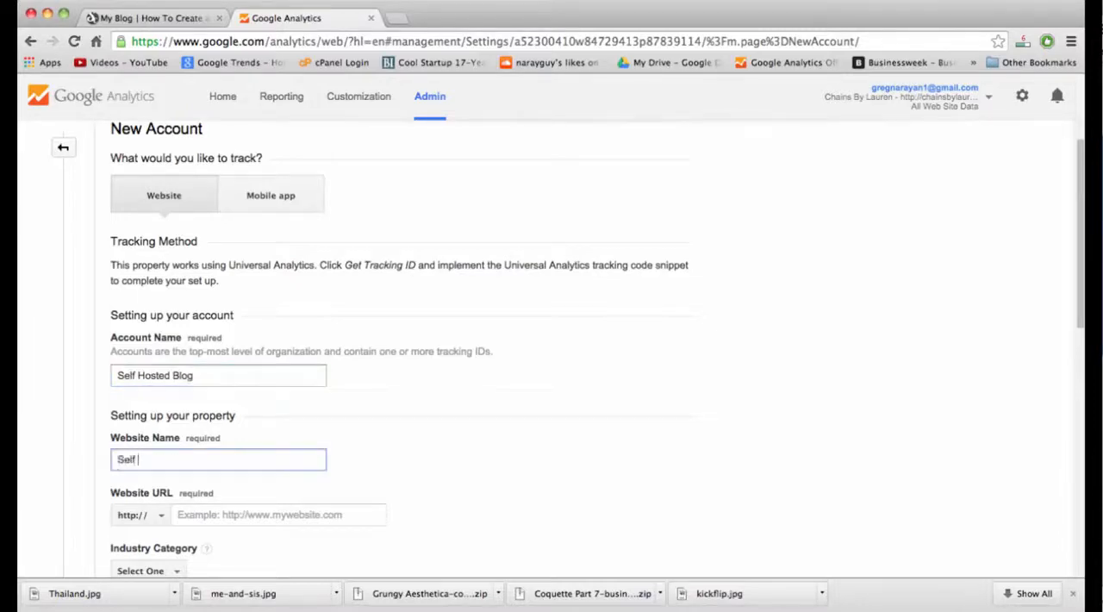
pyautogui.write('Hosted WordPress B')
pyautogui.write('log')
pyautogui.click(151, 17)
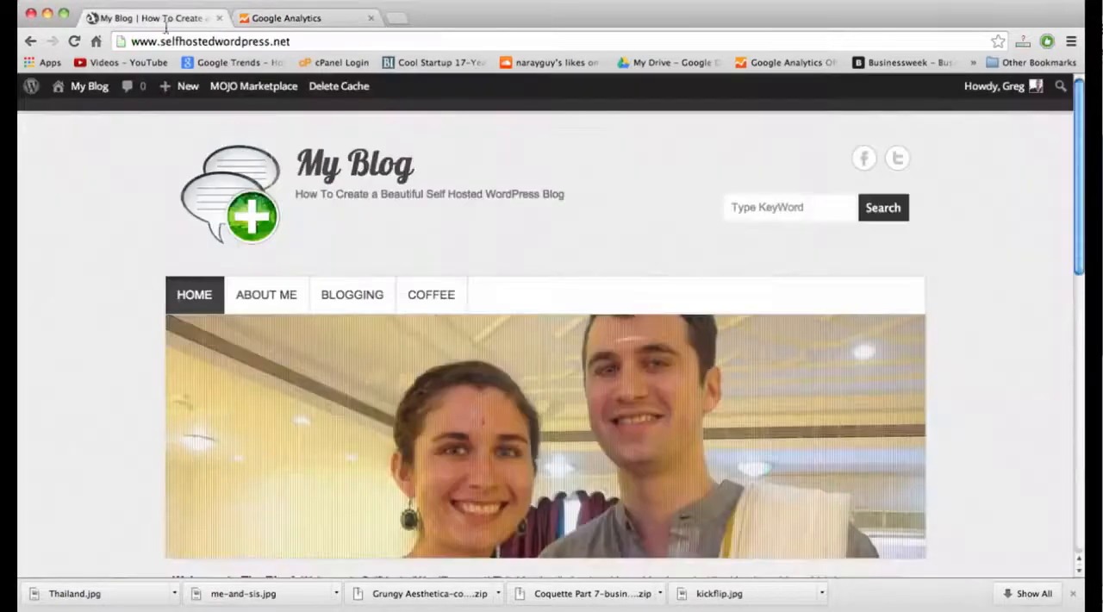
pyautogui.click(289, 17)
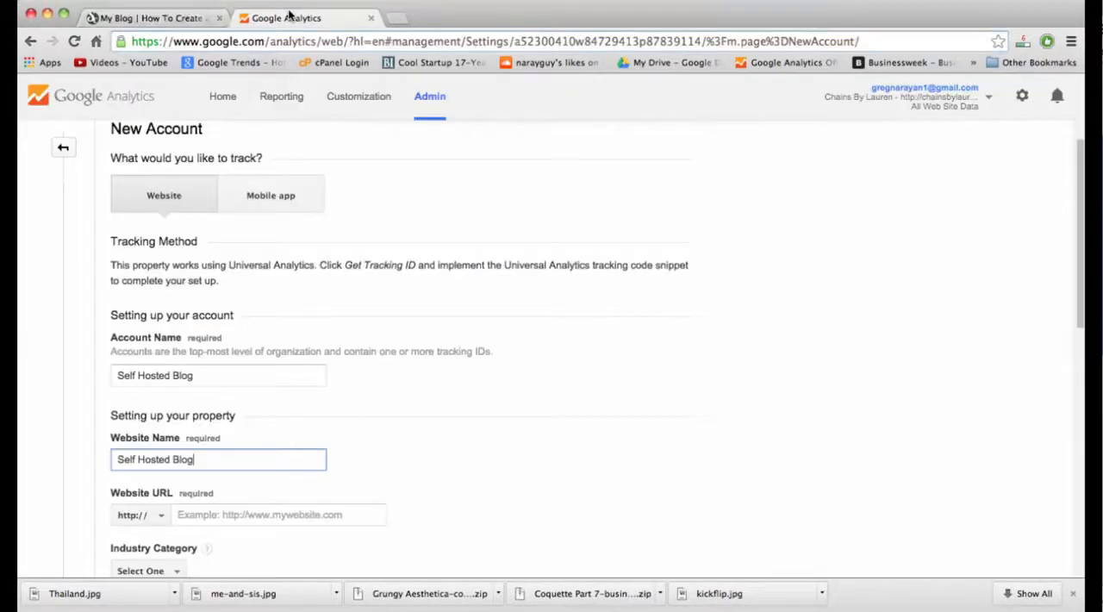
pyautogui.click(228, 515)
pyautogui.write('http://www.selfhostedwordpress.net/')
# Set the website's industry category to Computers and Electronics.
pyautogui.scroll(-3, 307, 480)
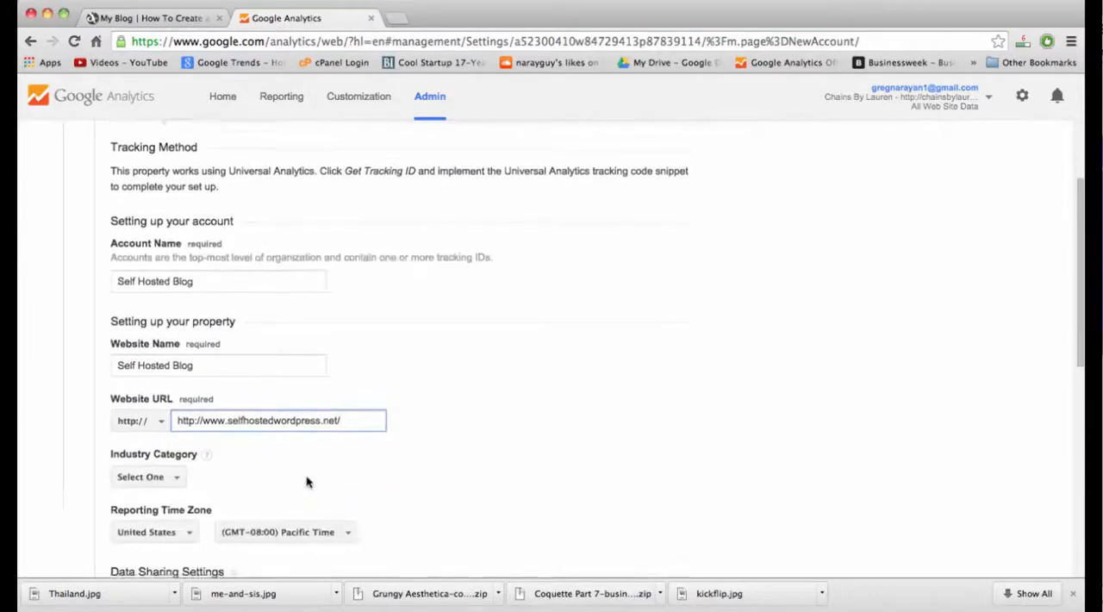
pyautogui.click(142, 461)
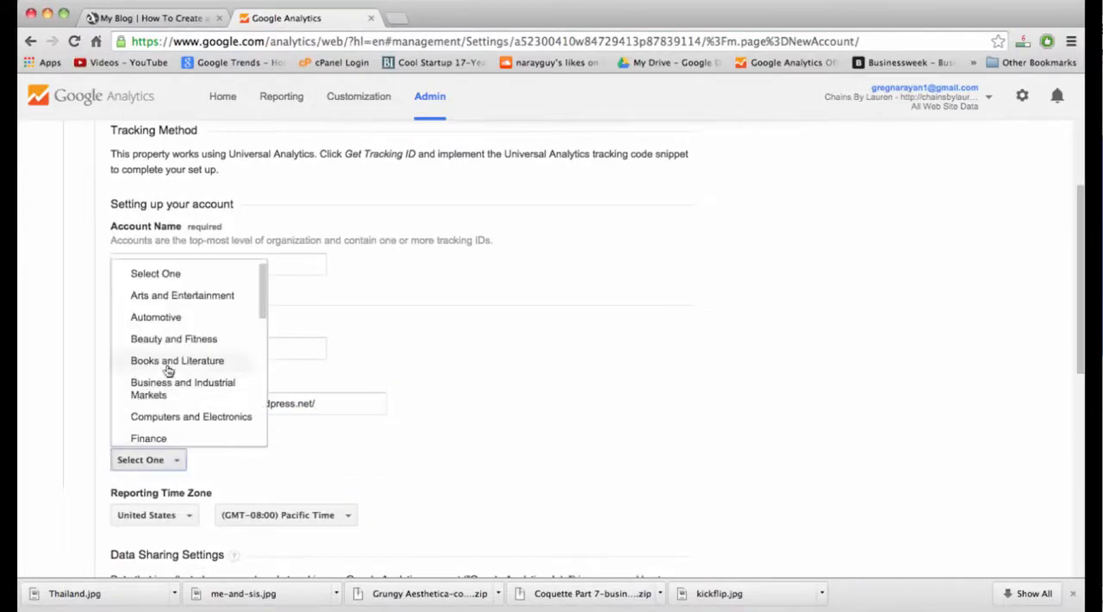
pyautogui.scroll(-1, 168, 370)
pyautogui.scroll(-3, 168, 369)
pyautogui.scroll(3, 172, 362)
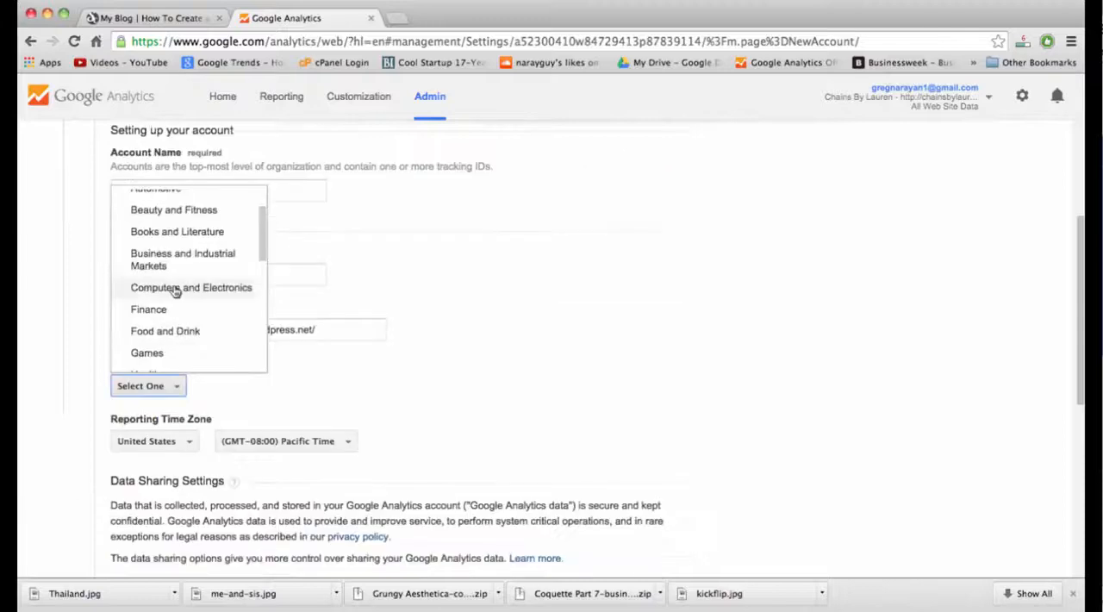
pyautogui.click(177, 291)
# Request the tracking ID with all data sharing options kept and accept the United States terms of service.
pyautogui.scroll(-5, 471, 362)
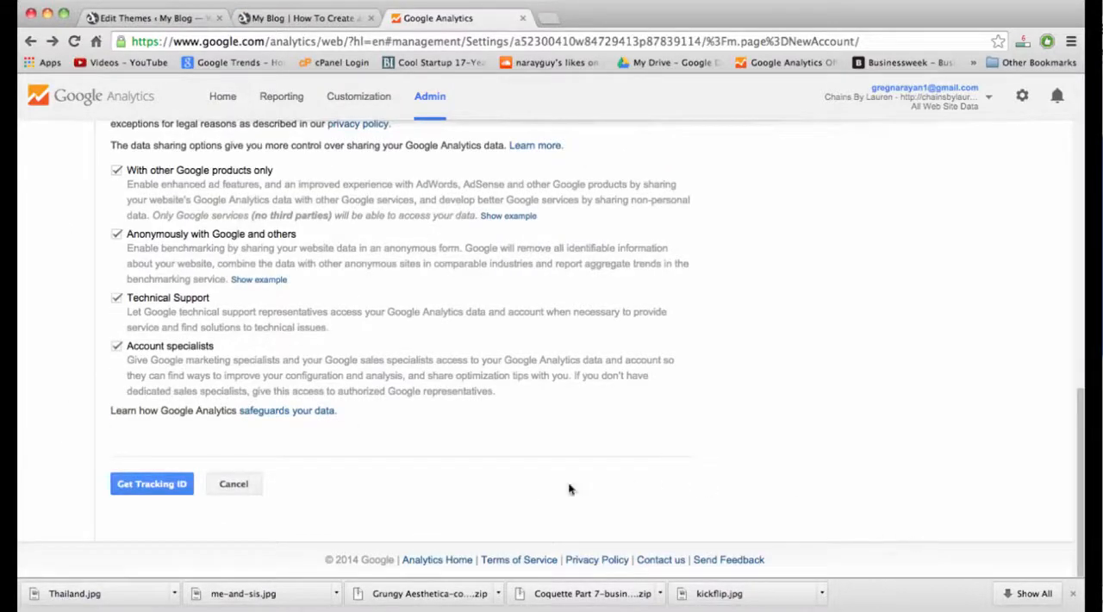
pyautogui.click(150, 484)
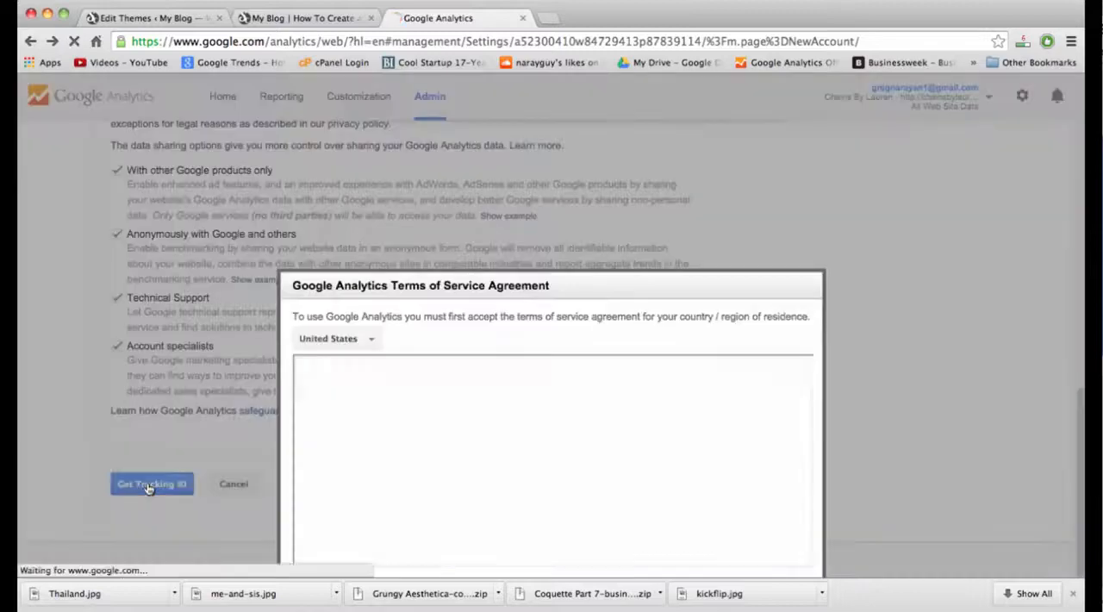
pyautogui.scroll(-1, 838, 394)
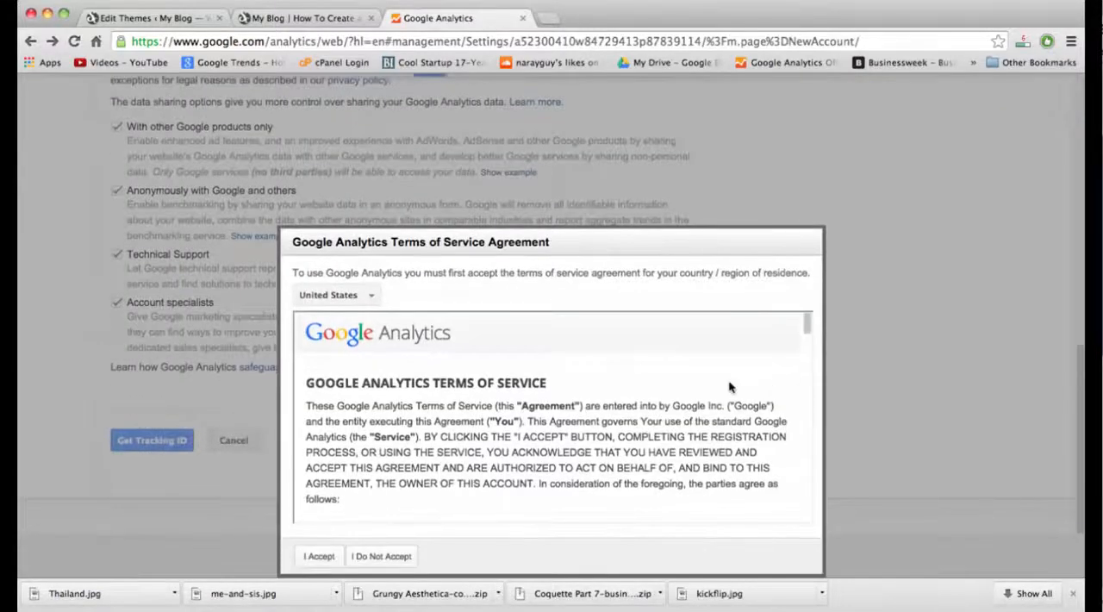
pyautogui.scroll(-2, 551, 431)
pyautogui.click(316, 558)
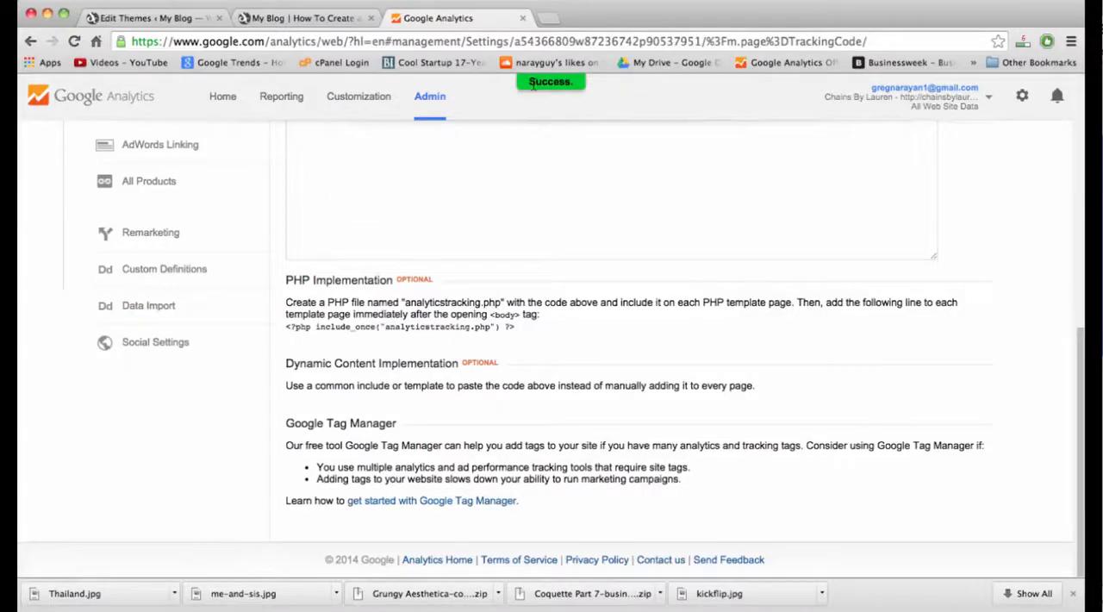
# Locate the tracking ID on the page and in the tracking code, and copy the entire tracking script.
pyautogui.scroll(5, 409, 379)
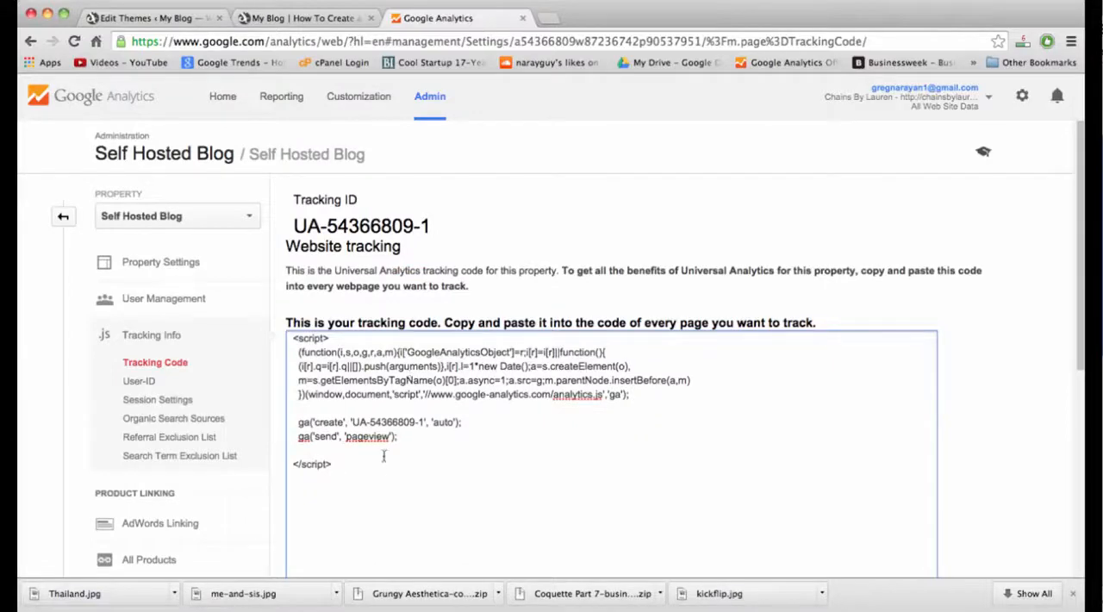
pyautogui.doubleClick(353, 220)
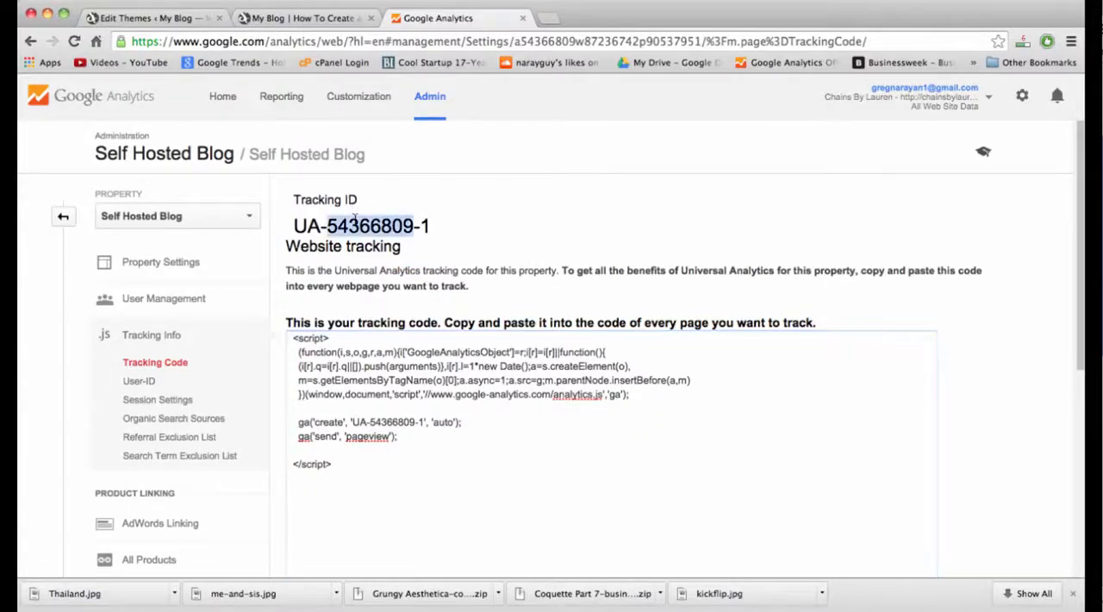
pyautogui.click(416, 226)
pyautogui.moveTo(432, 226); pyautogui.dragTo(329, 234)
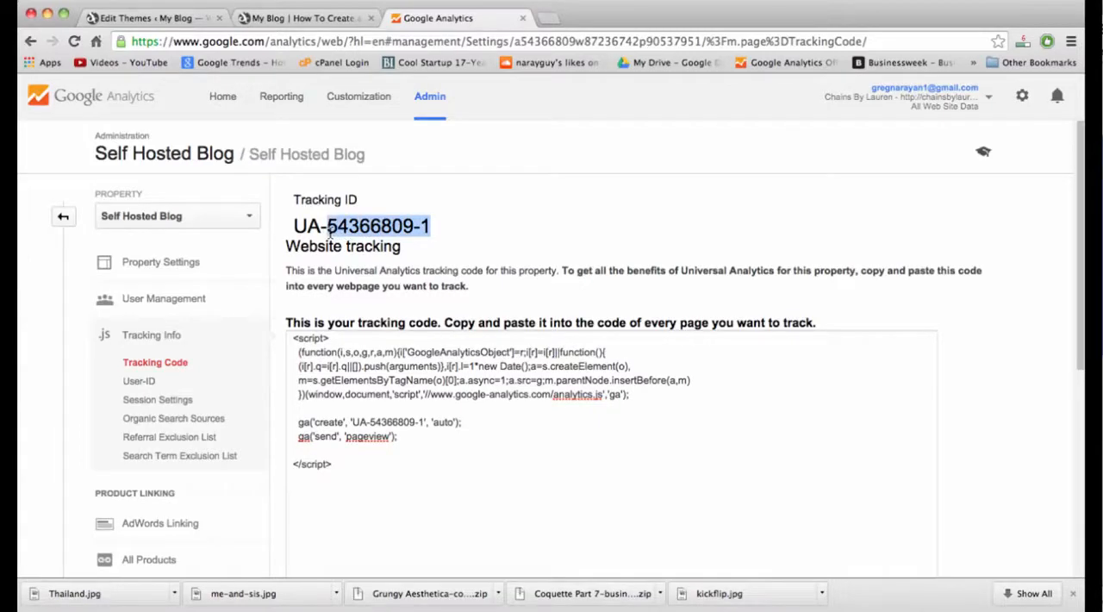
pyautogui.moveTo(425, 423); pyautogui.dragTo(353, 423)
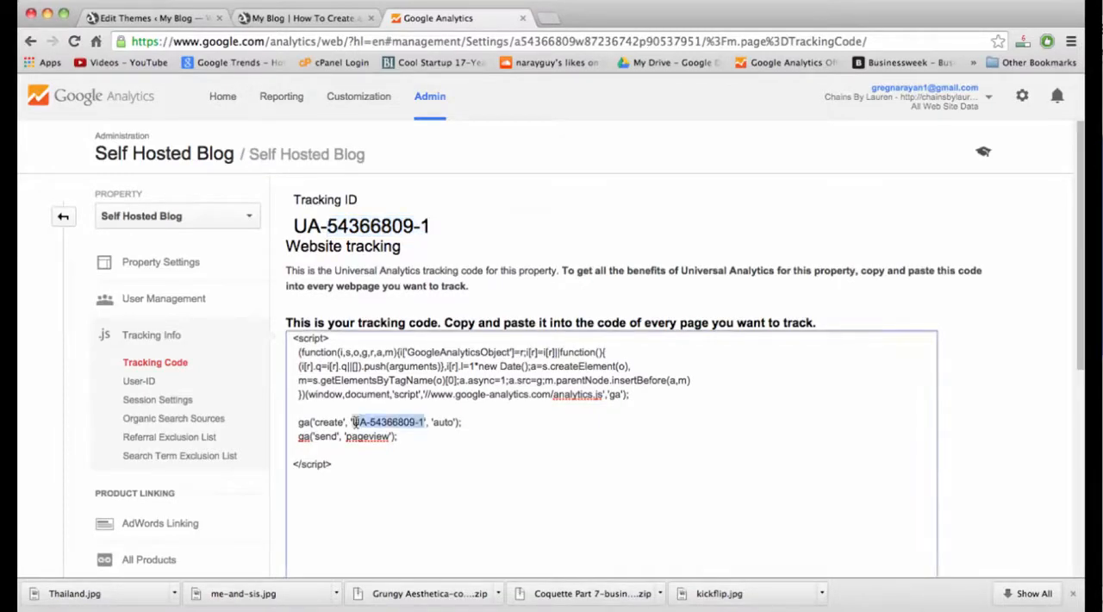
pyautogui.click(354, 422)
pyautogui.moveTo(376, 466); pyautogui.dragTo(291, 329)
pyautogui.rightClick(343, 370)
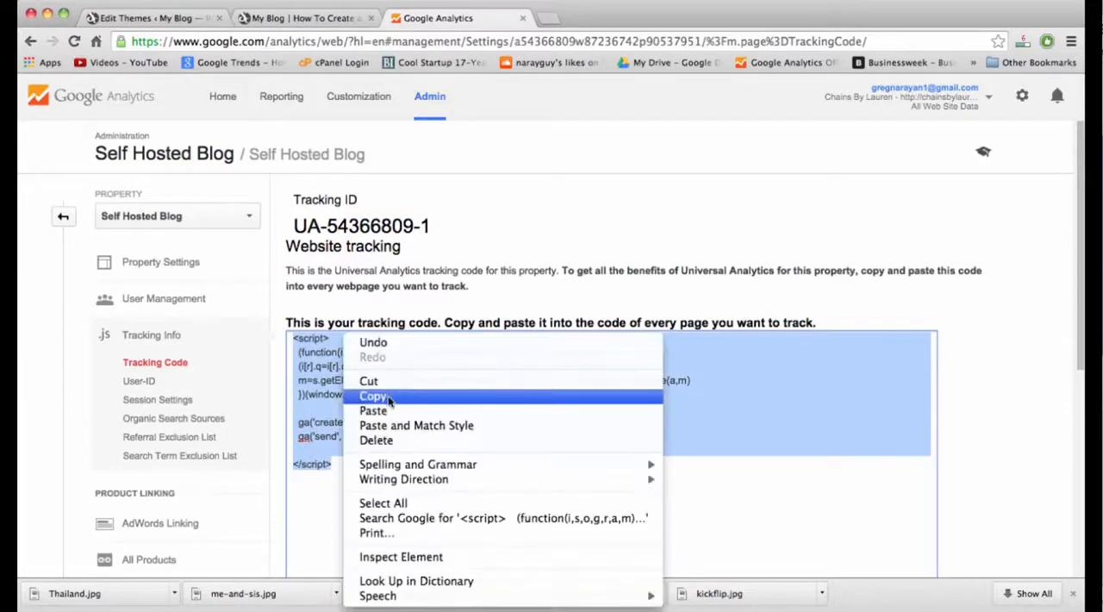
pyautogui.click(389, 397)
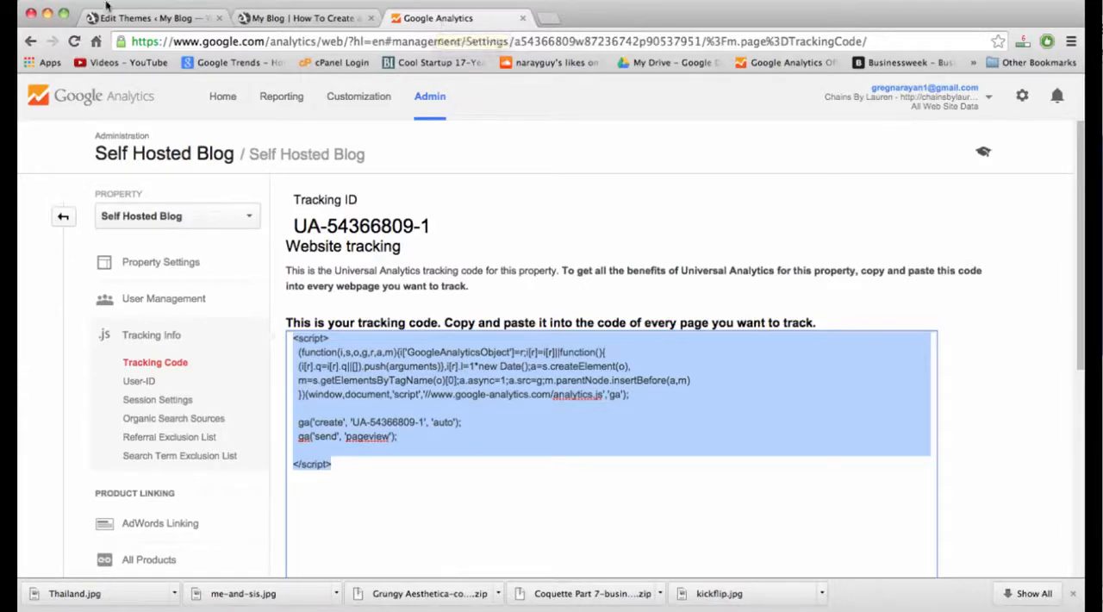
# Return to the WordPress admin, reload the theme editor and open Simple Catch Pro's Header template (header.php).
pyautogui.click(138, 19)
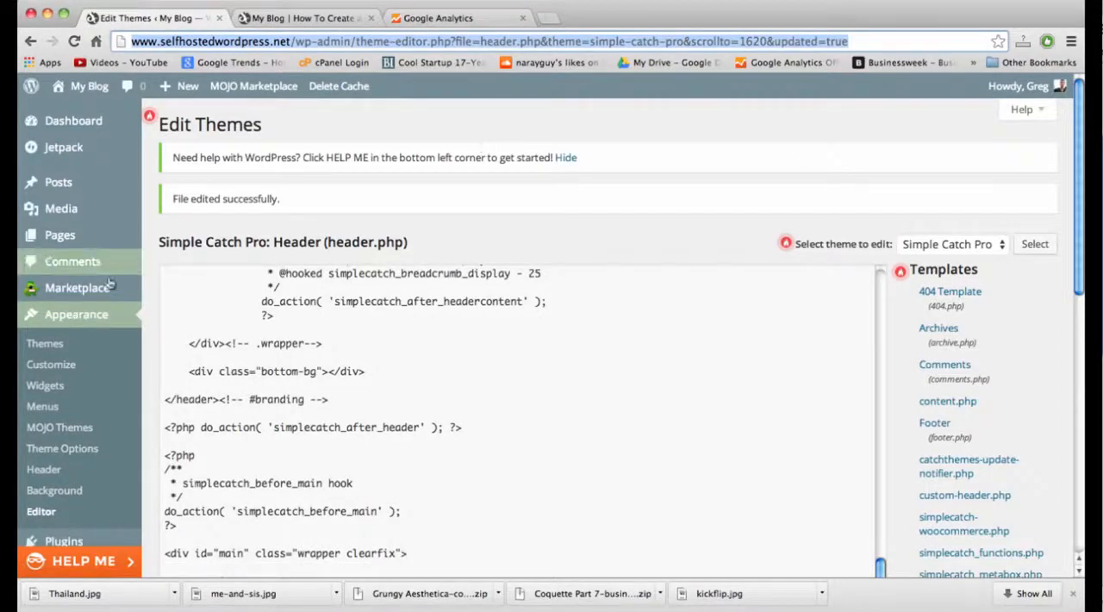
pyautogui.scroll(-3, 84, 321)
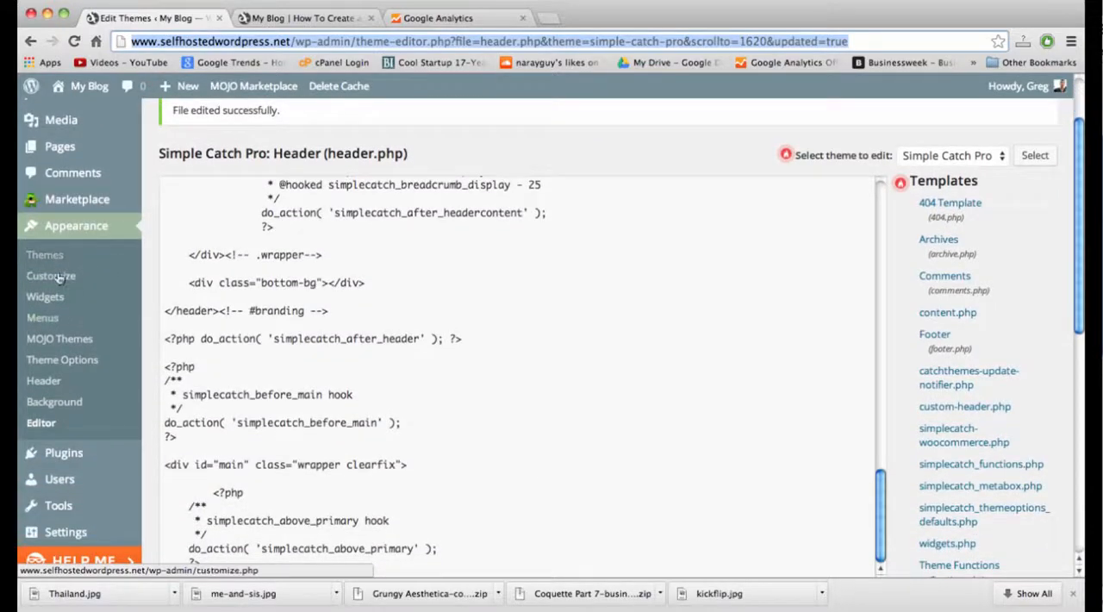
pyautogui.click(48, 426)
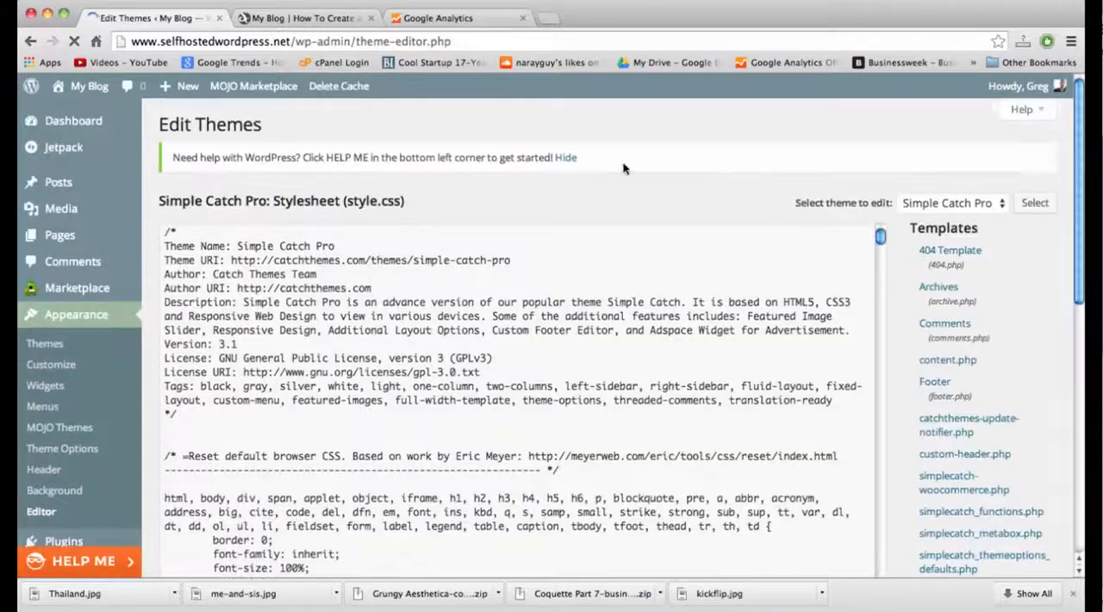
pyautogui.scroll(-3, 951, 339)
pyautogui.scroll(-5, 950, 339)
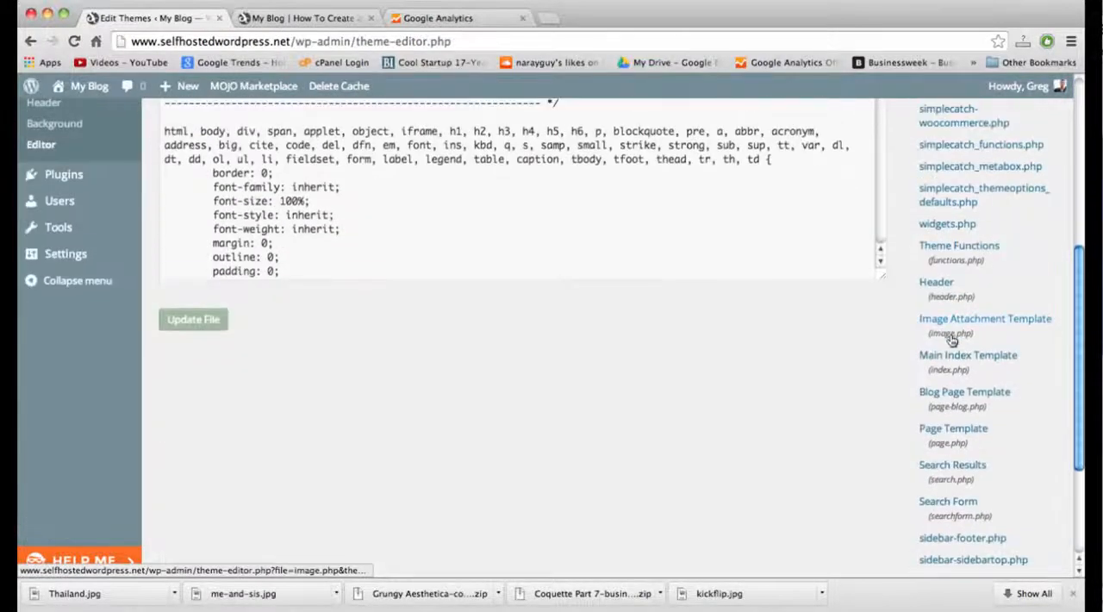
pyautogui.click(937, 284)
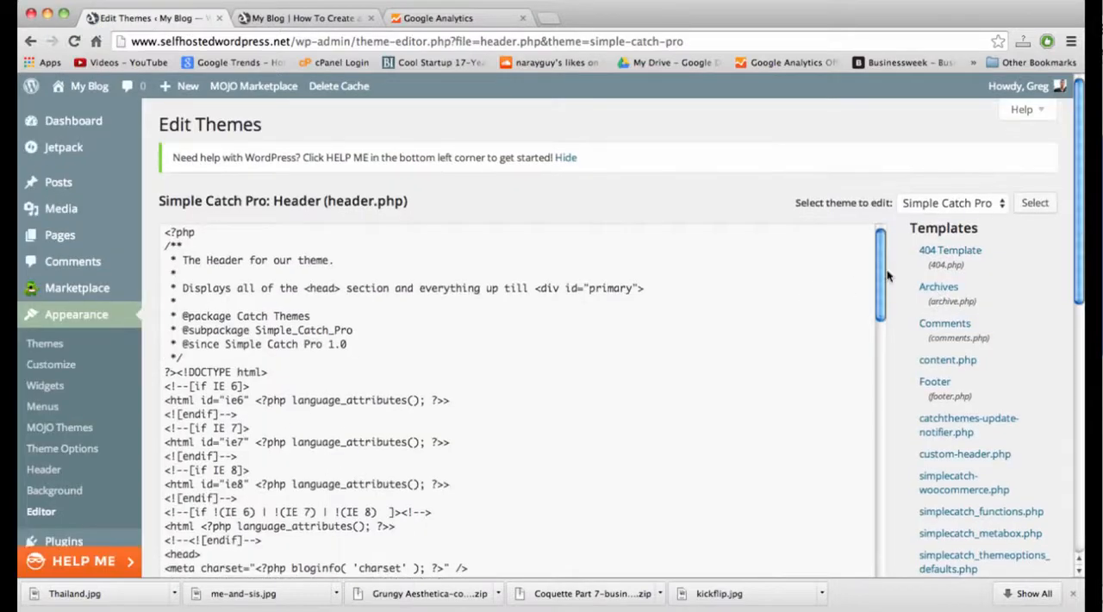
# Insert blank lines directly above the closing </head> tag in header.php.
pyautogui.scroll(-3, 892, 284)
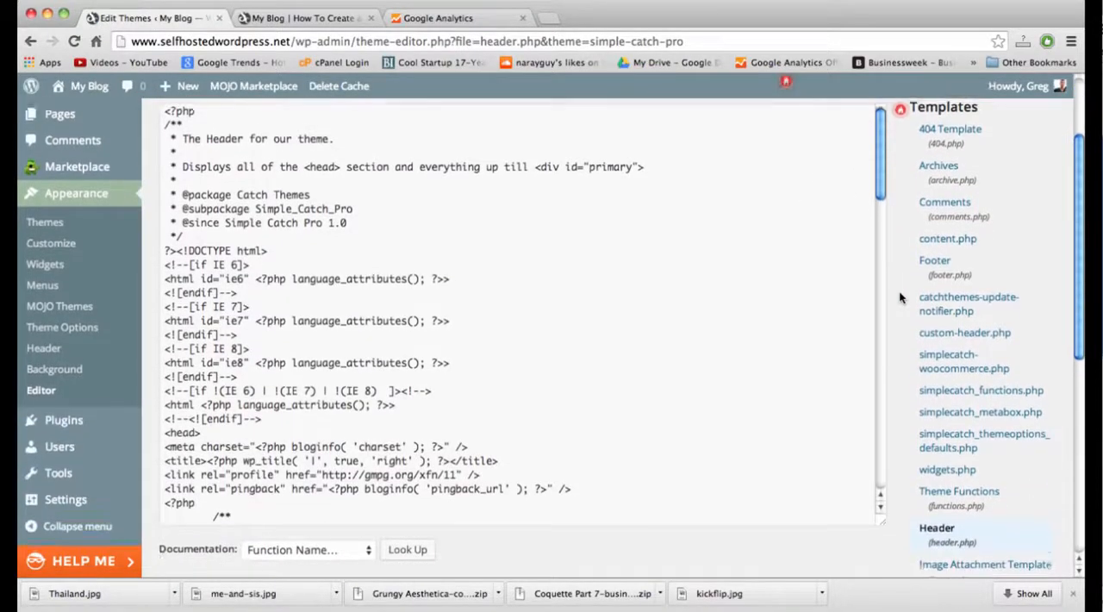
pyautogui.scroll(-1, 900, 298)
pyautogui.scroll(-3, 660, 247)
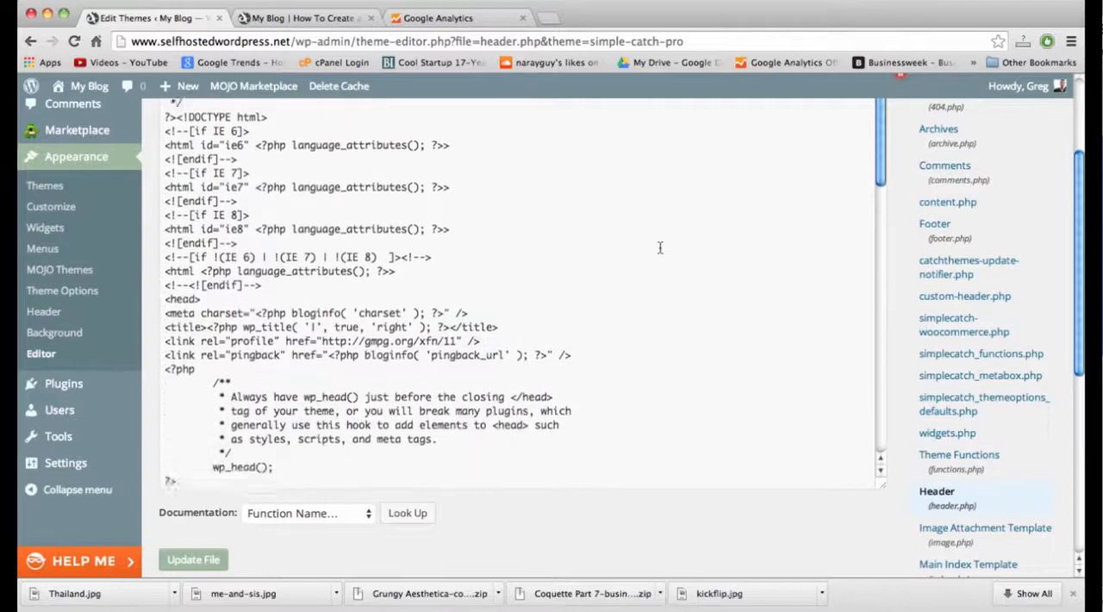
pyautogui.scroll(-5, 660, 248)
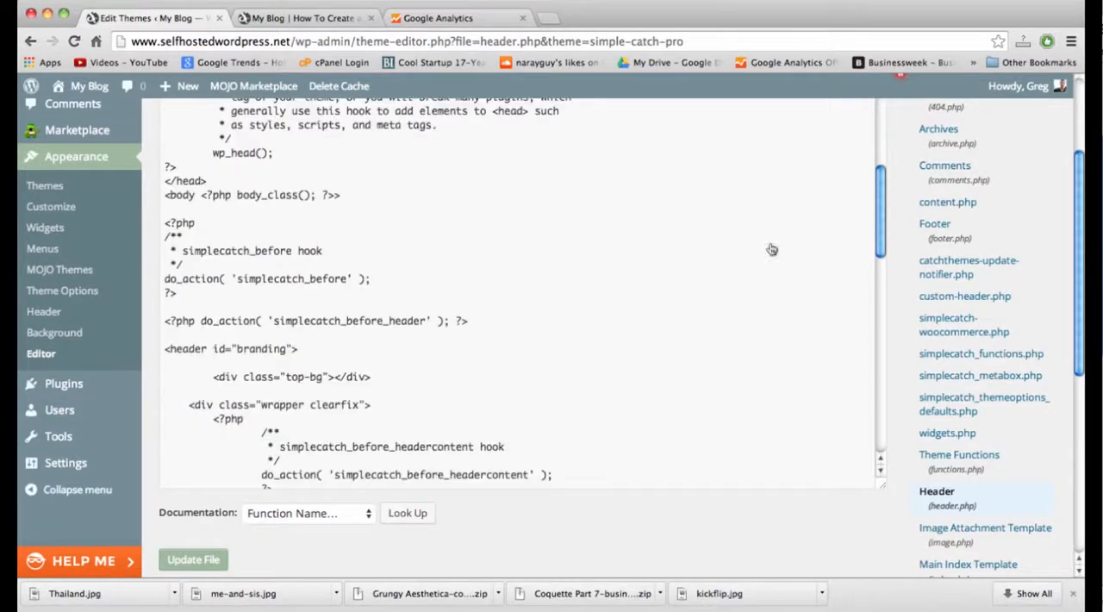
pyautogui.scroll(3, 771, 249)
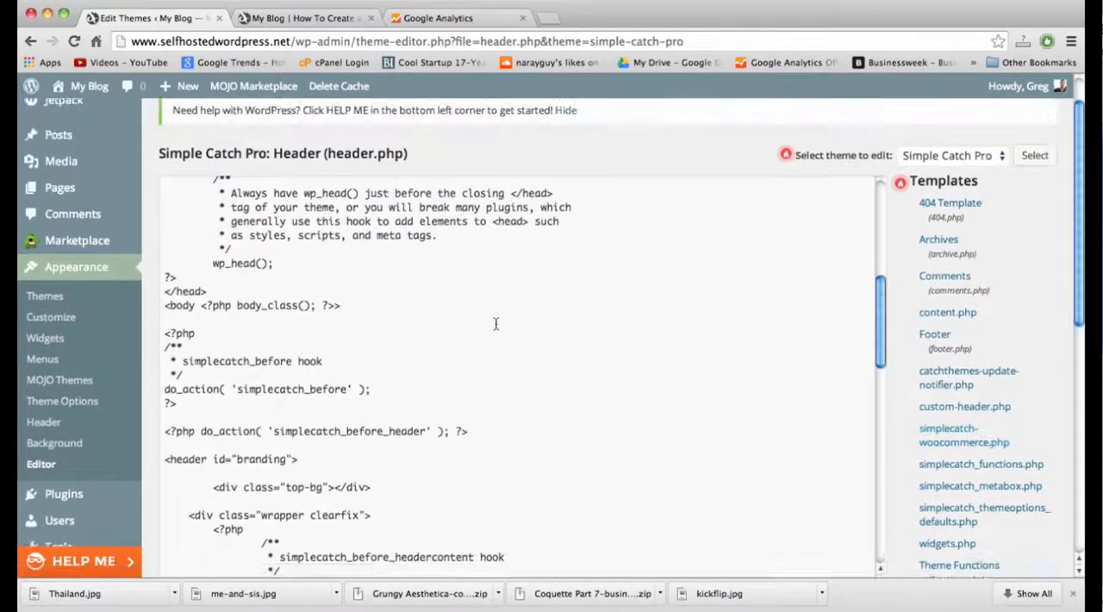
pyautogui.moveTo(210, 285); pyautogui.dragTo(172, 291)
pyautogui.click(169, 291)
pyautogui.click(212, 292)
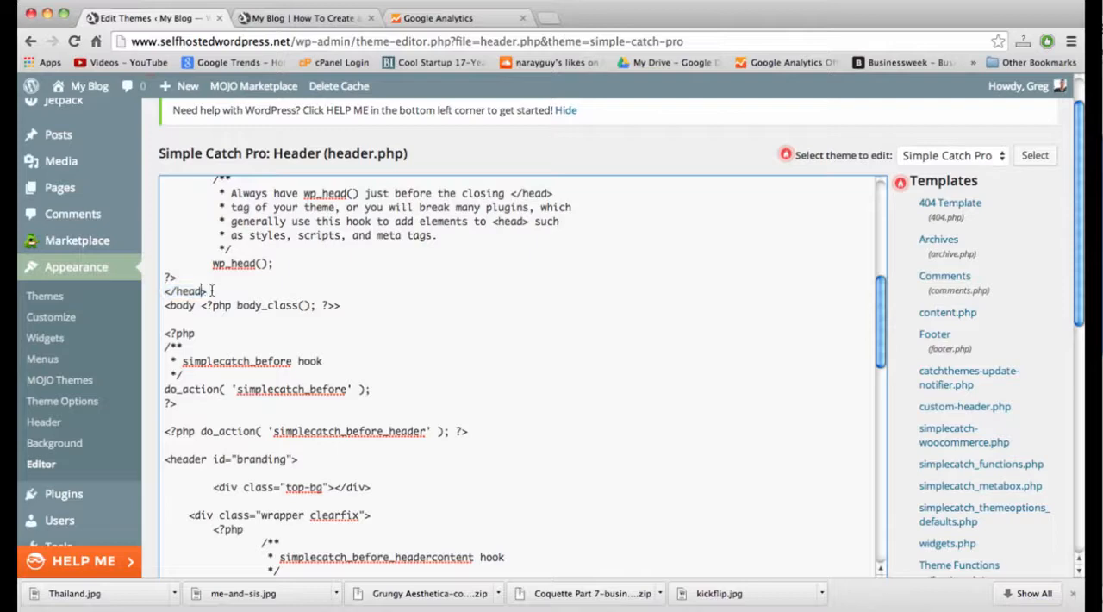
pyautogui.click(186, 276)
pyautogui.press('Return')
pyautogui.press('Return')
pyautogui.press('Return')
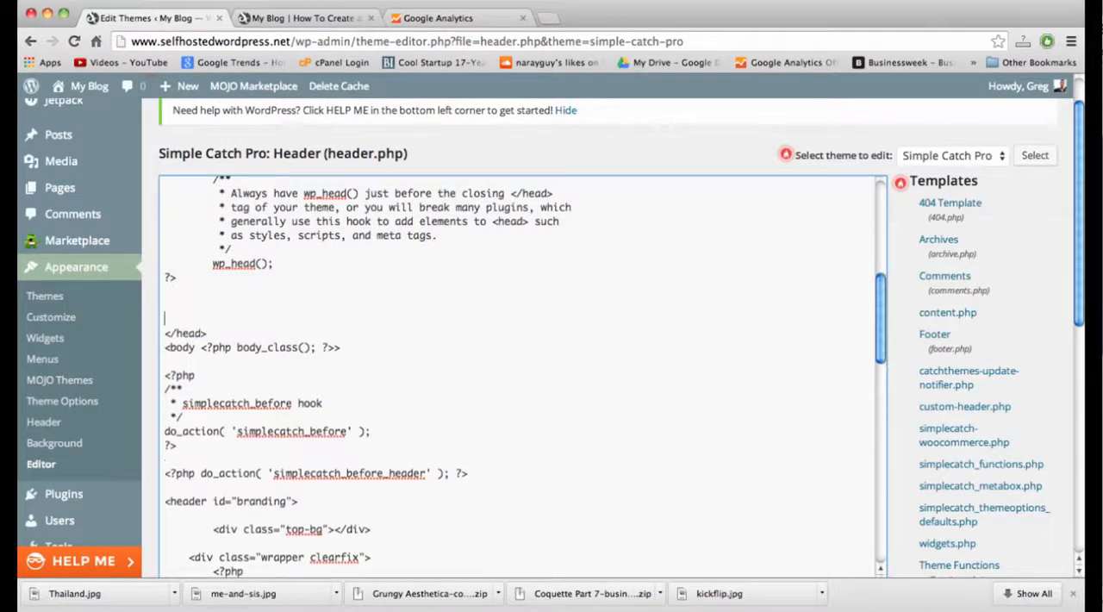
# Paste the copied Google Analytics script above the closing </head> tag, leaving an empty line after it.
pyautogui.rightClick(186, 276)
pyautogui.click(185, 296)
pyautogui.rightClick(184, 303)
pyautogui.click(203, 375)
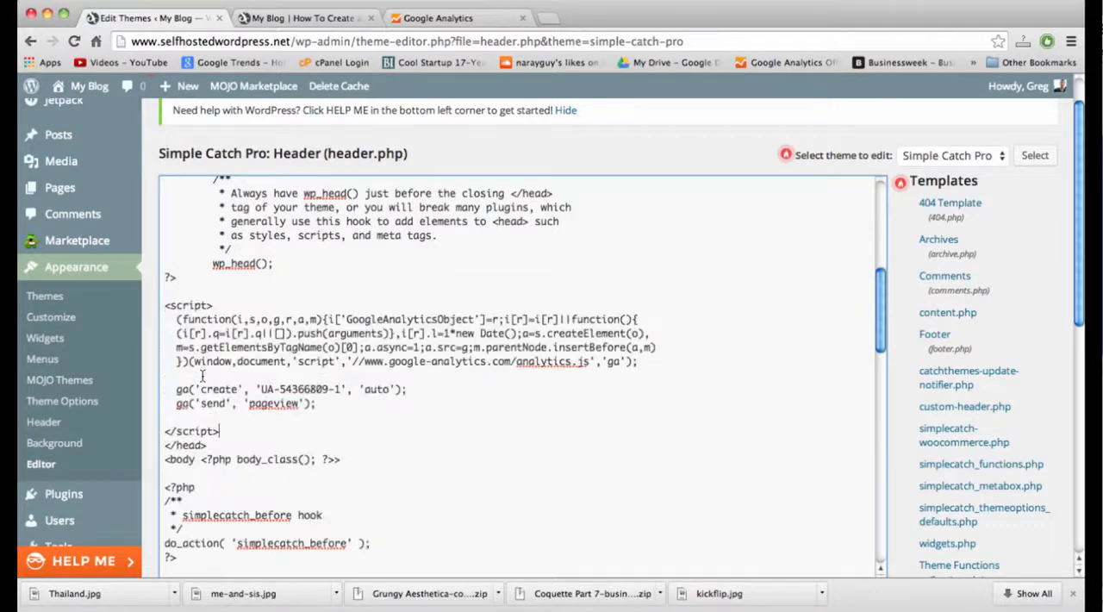
pyautogui.press('Return')
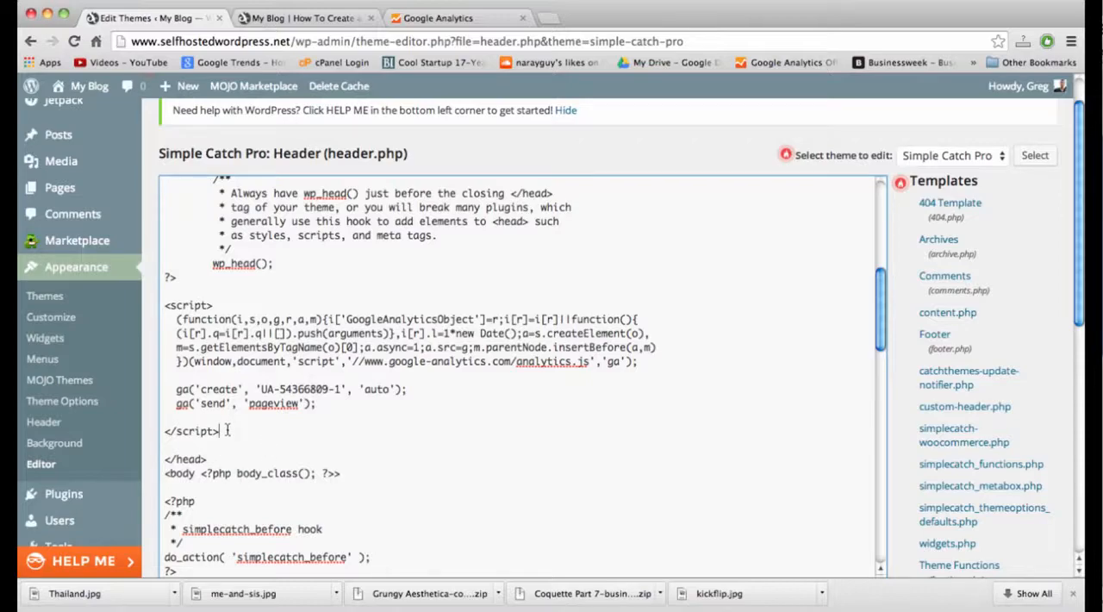
# Save the edited header.php file and reload the blog's home page in its own tab.
pyautogui.scroll(-5, 227, 430)
pyautogui.scroll(-5, 177, 501)
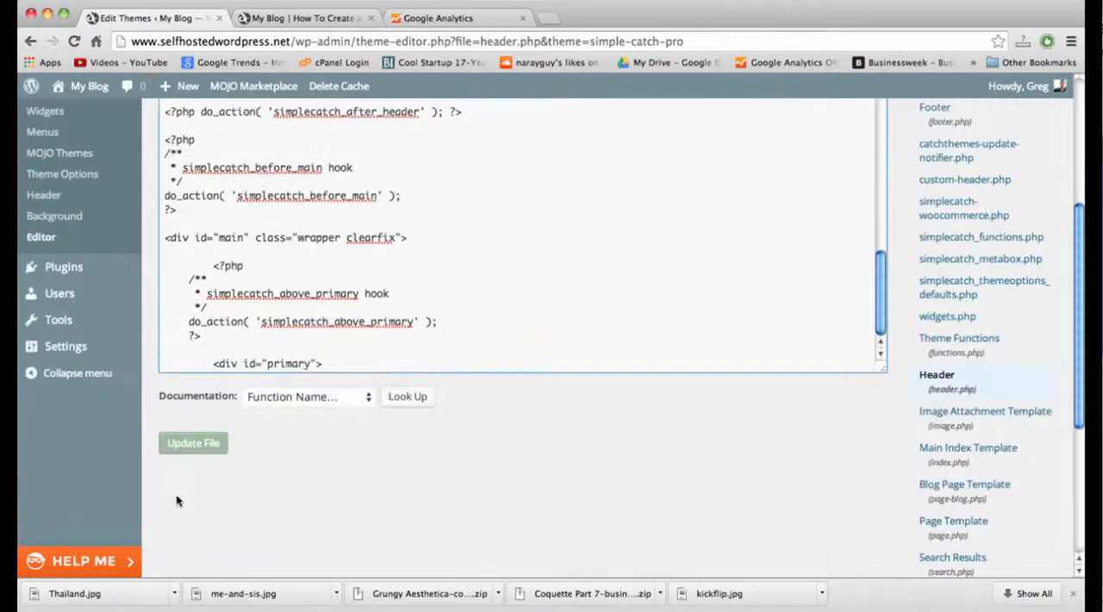
pyautogui.click(185, 444)
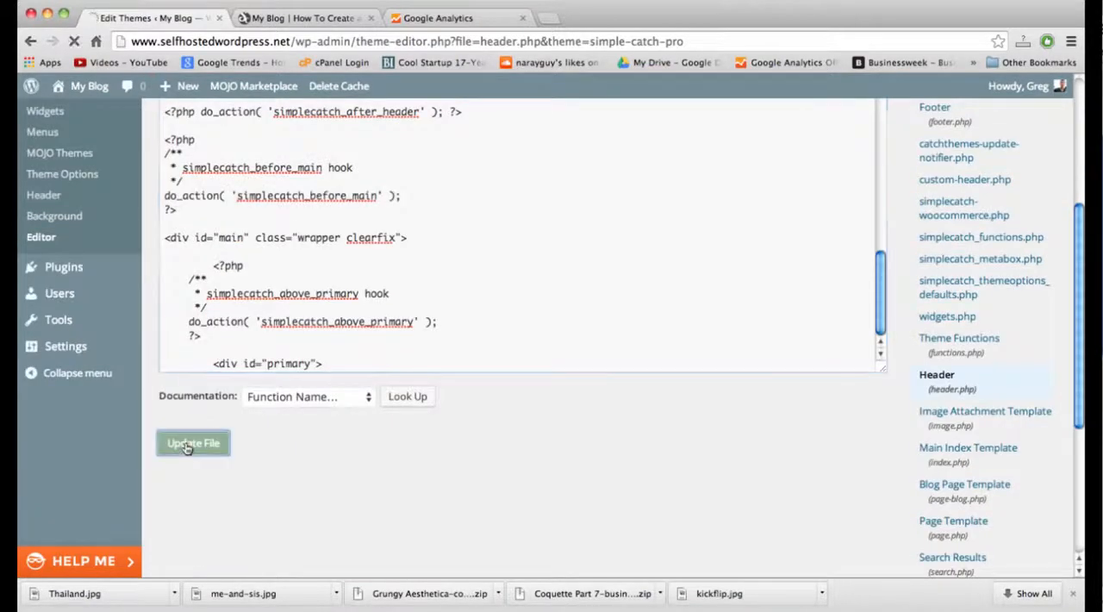
pyautogui.click(308, 21)
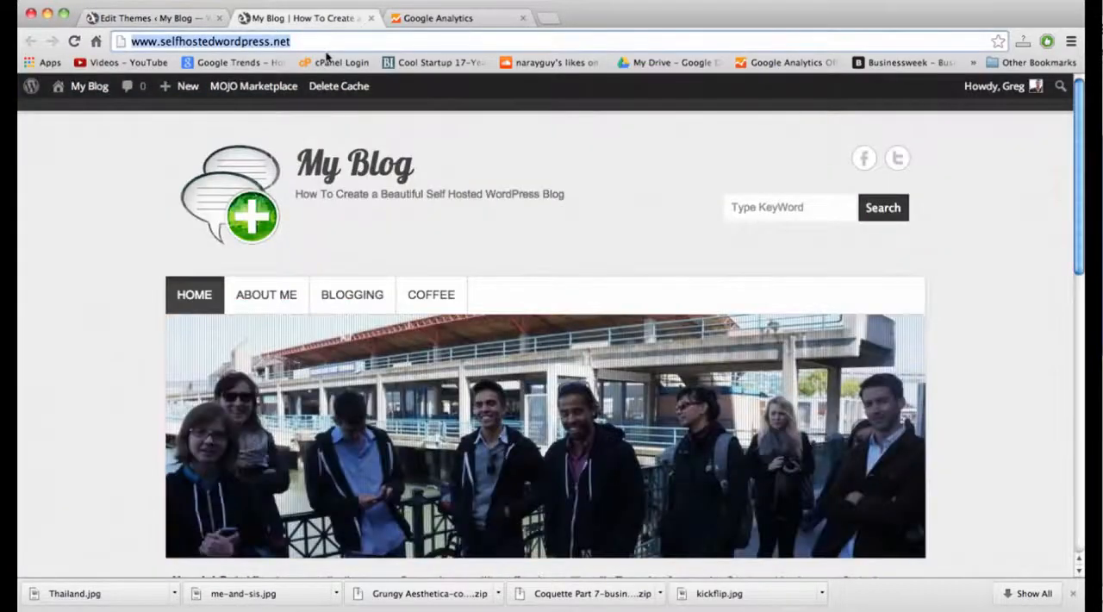
pyautogui.press('Return')
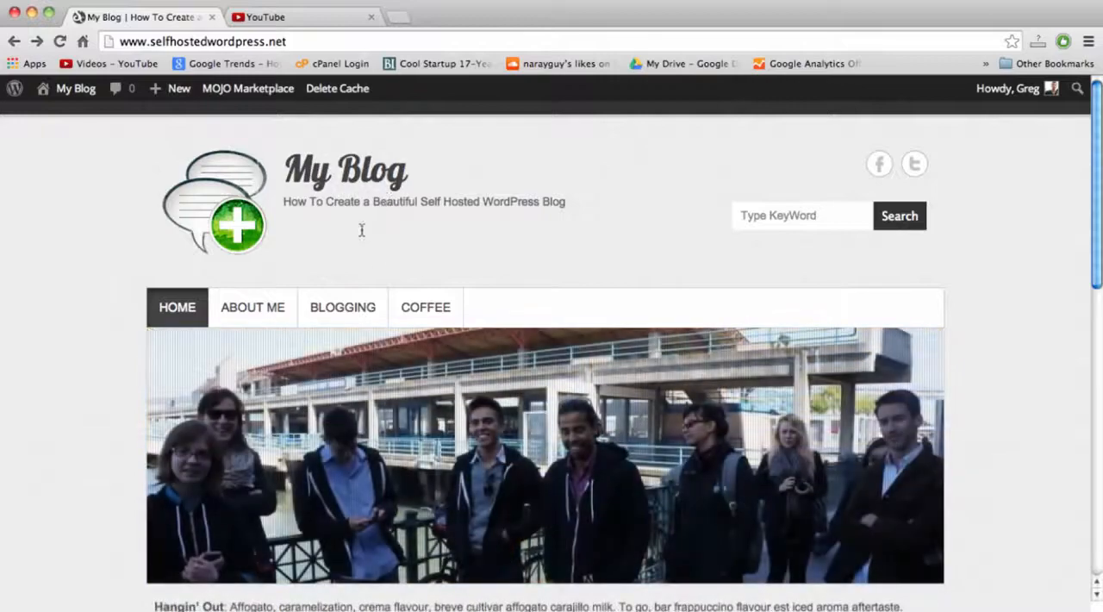
# Switch to YouTube, open the video "How To Start a Blog and Make Real Money - Part 2" and pause it.
pyautogui.click(281, 17)
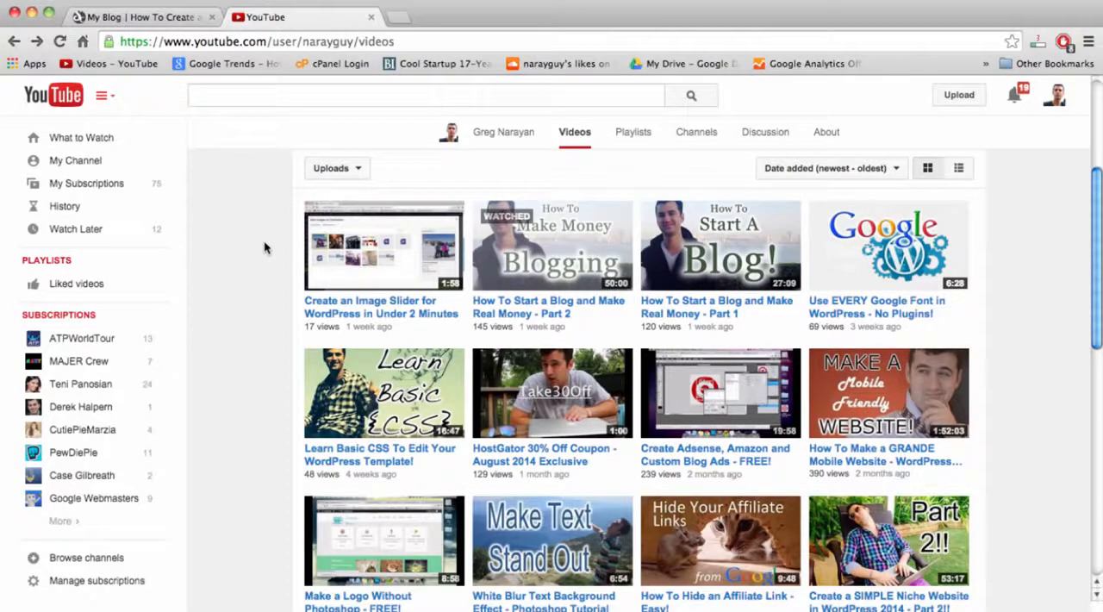
pyautogui.click(544, 307)
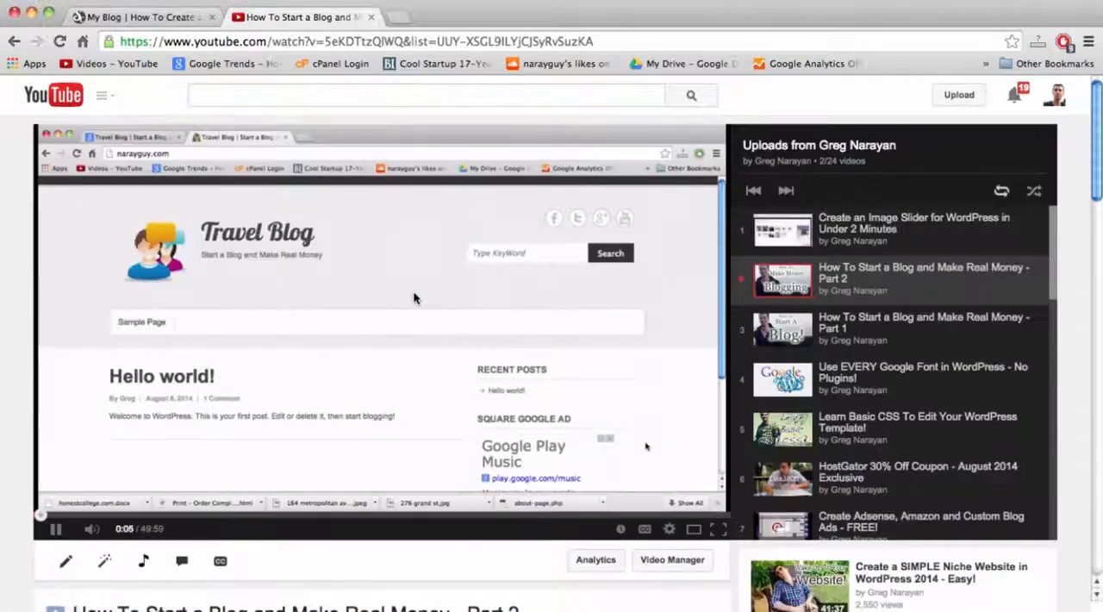
pyautogui.click(411, 302)
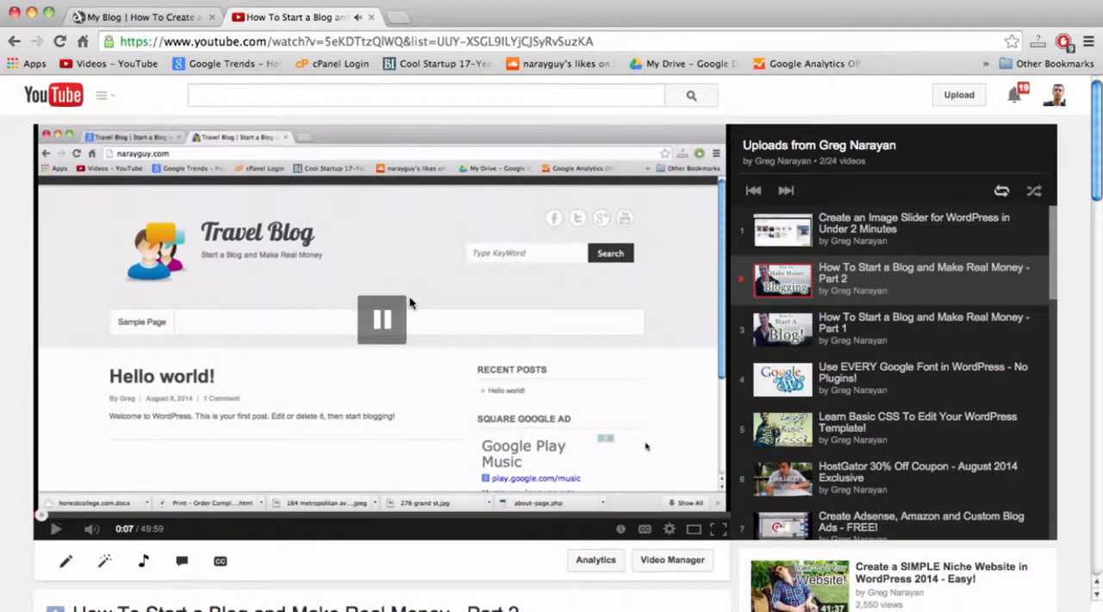
pyautogui.scroll(-3, 410, 302)
pyautogui.scroll(-2, 411, 302)
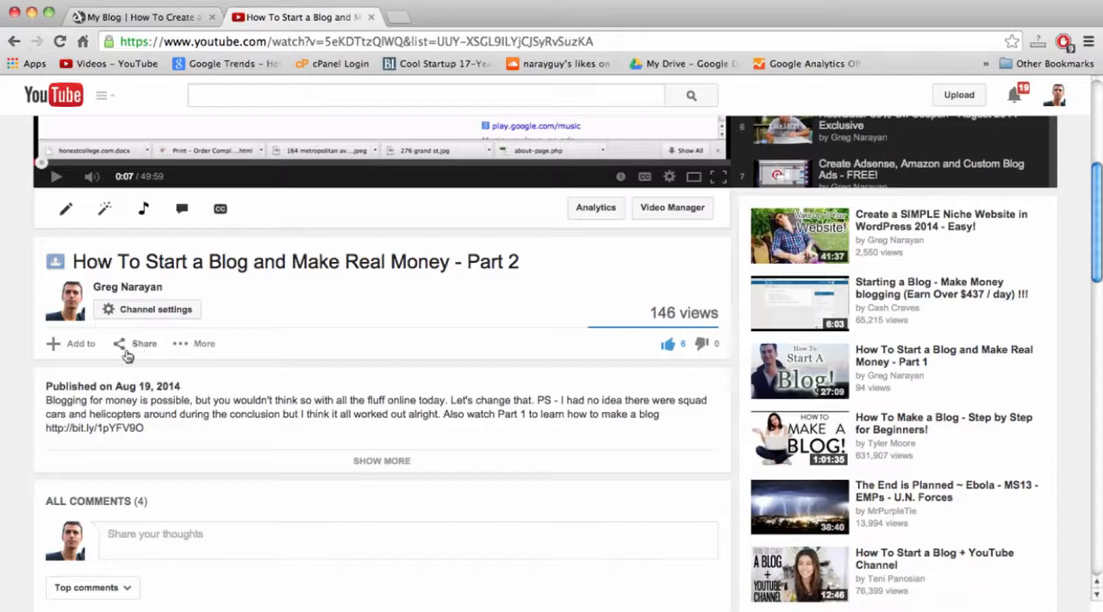
# Show the video's embed code under its sharing options and copy the whole iframe code.
pyautogui.click(143, 345)
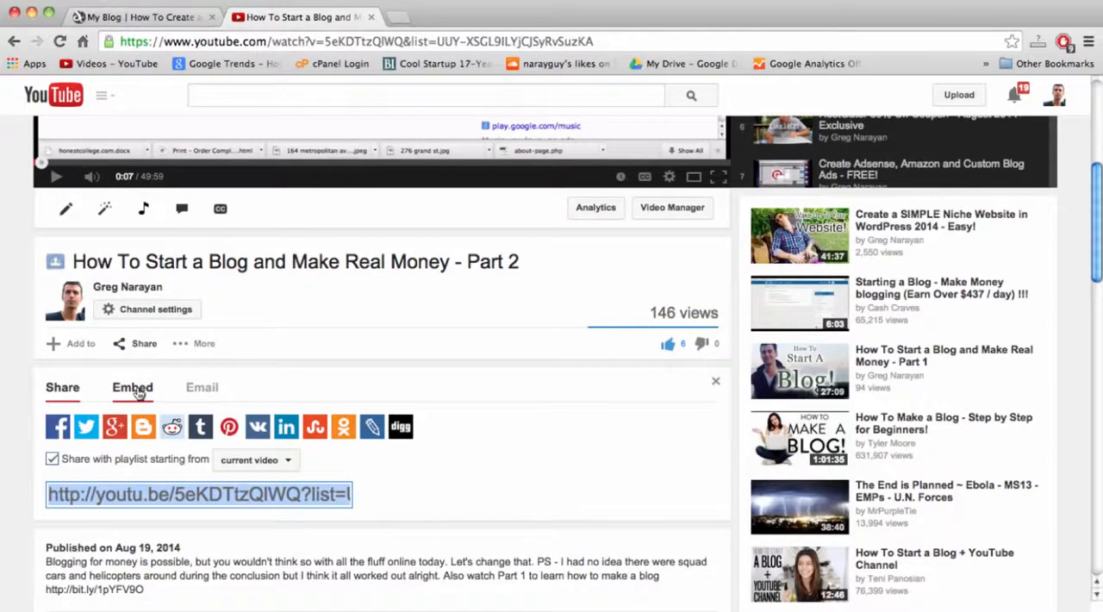
pyautogui.click(137, 390)
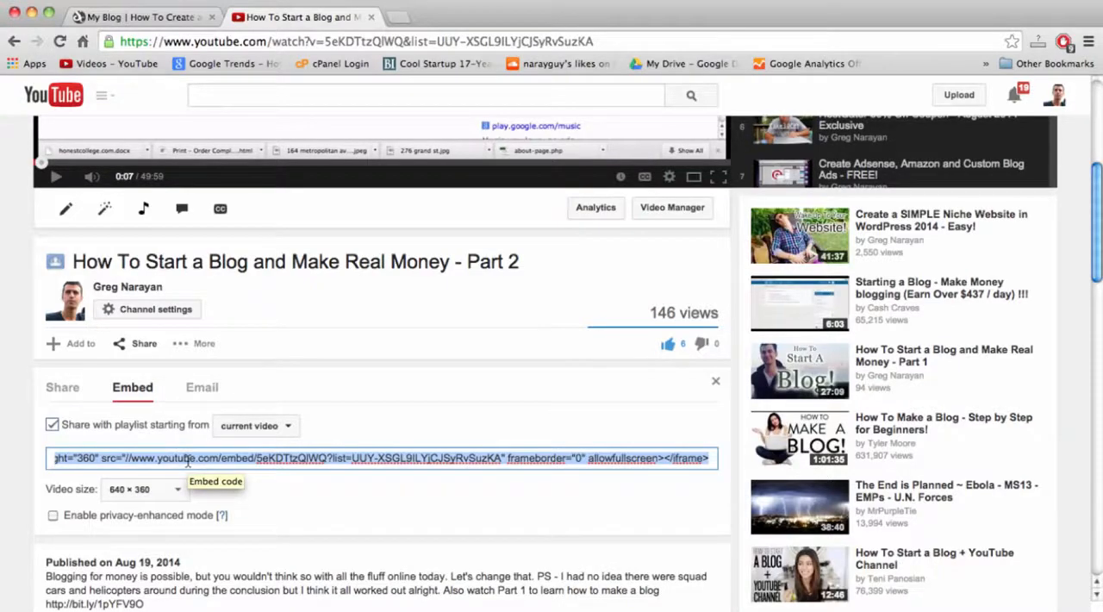
pyautogui.rightClick(188, 461)
pyautogui.click(217, 387)
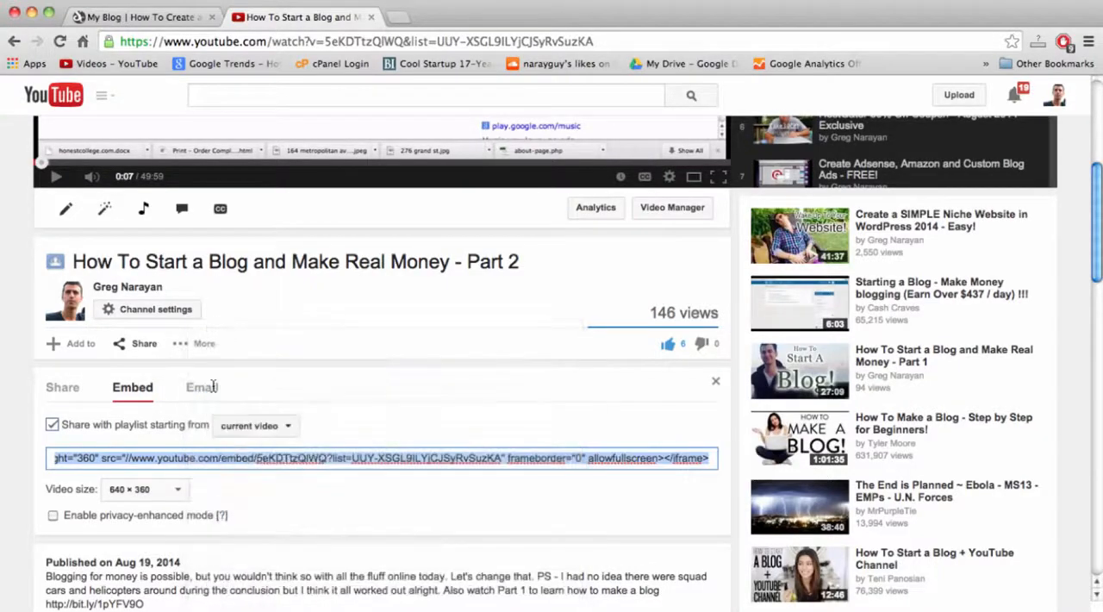
# Return to the blog, open the post "Welcome to The Blog!" and start editing it.
pyautogui.click(176, 21)
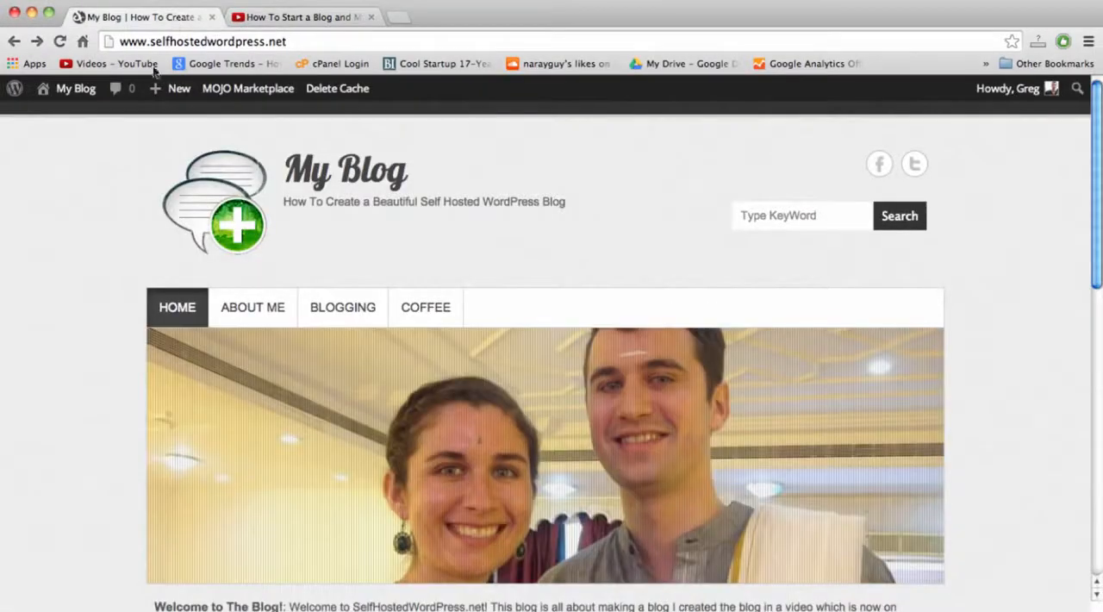
pyautogui.moveTo(78, 93)
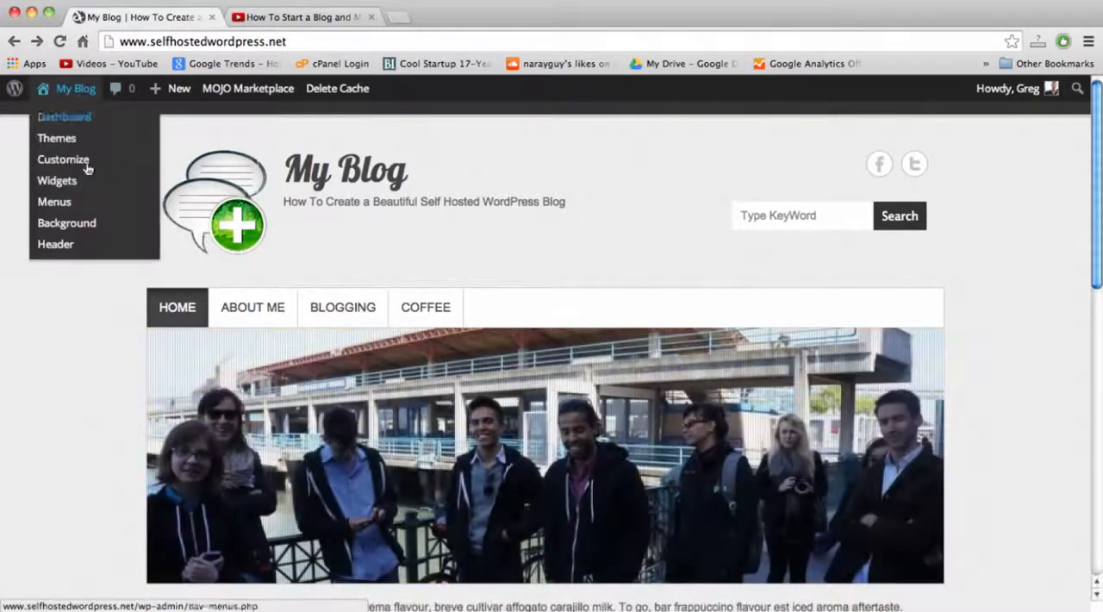
pyautogui.scroll(-5, 93, 387)
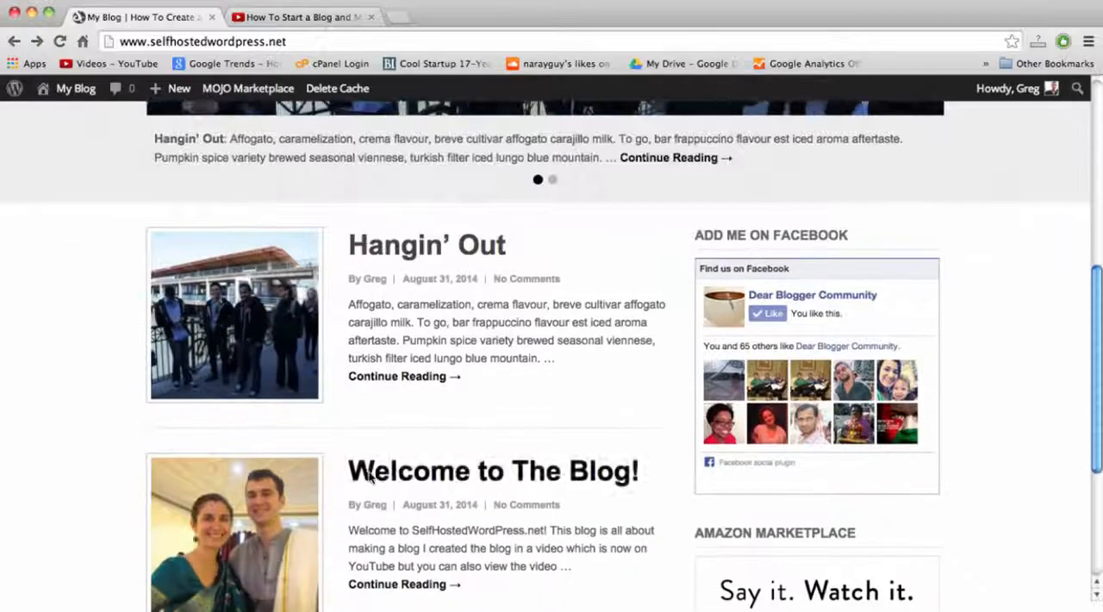
pyautogui.scroll(-1, 371, 479)
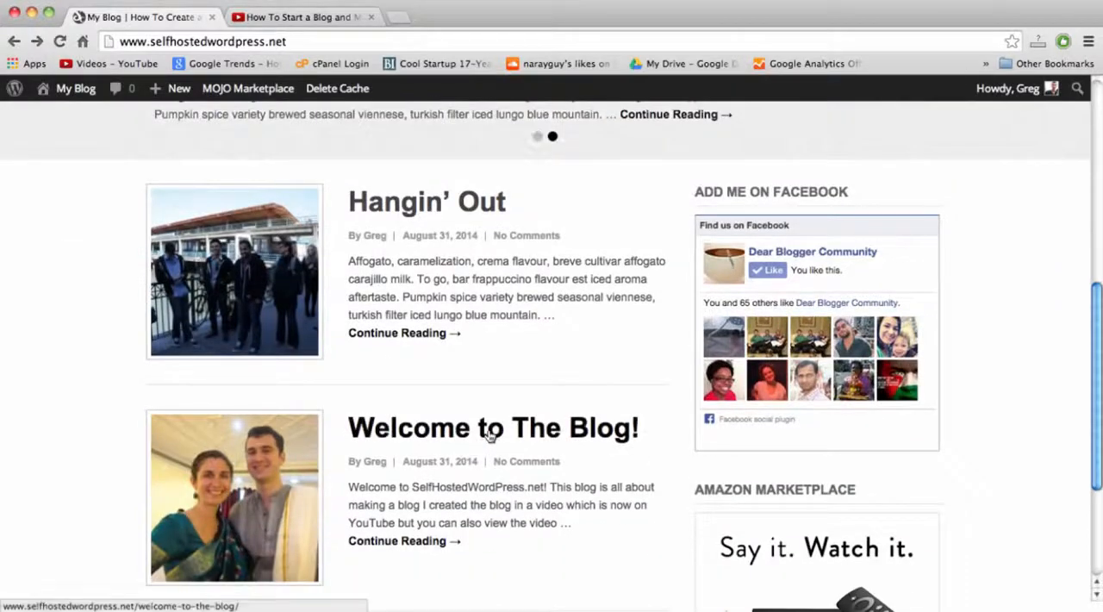
pyautogui.click(489, 434)
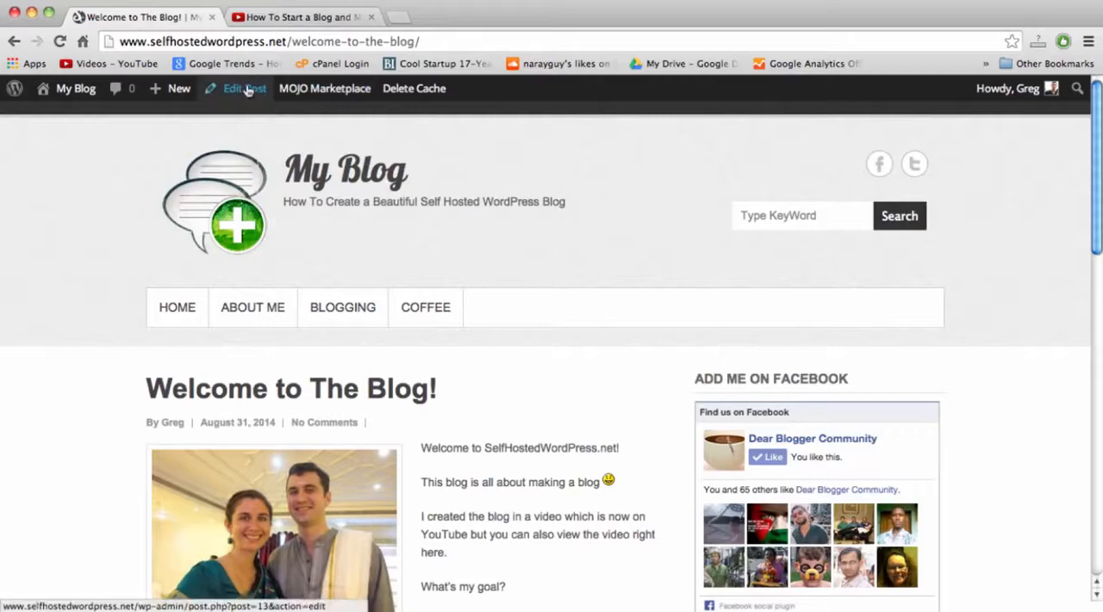
pyautogui.click(247, 89)
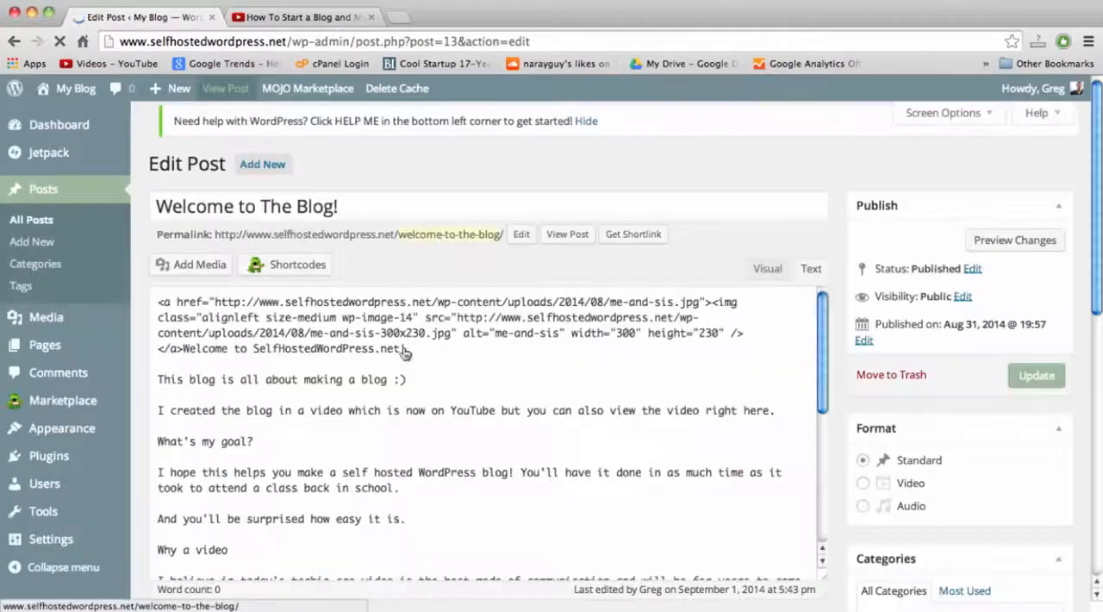
# Replace the "[insert video here]" placeholder in the post's text with the copied YouTube embed code.
pyautogui.scroll(-5, 405, 353)
pyautogui.scroll(-2, 345, 448)
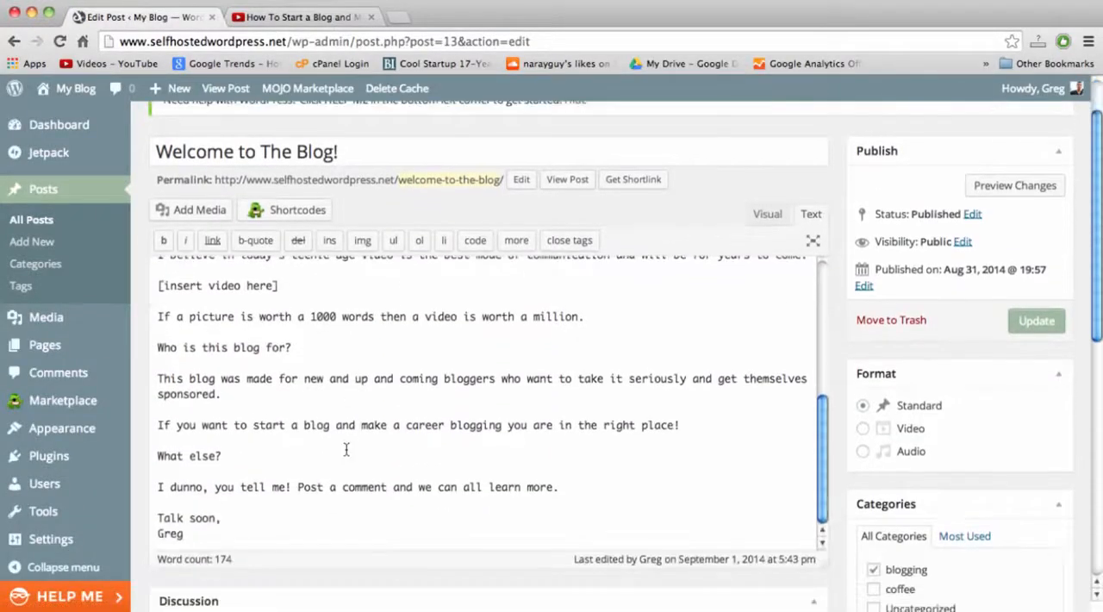
pyautogui.moveTo(285, 370); pyautogui.dragTo(143, 373)
pyautogui.press('super+v')
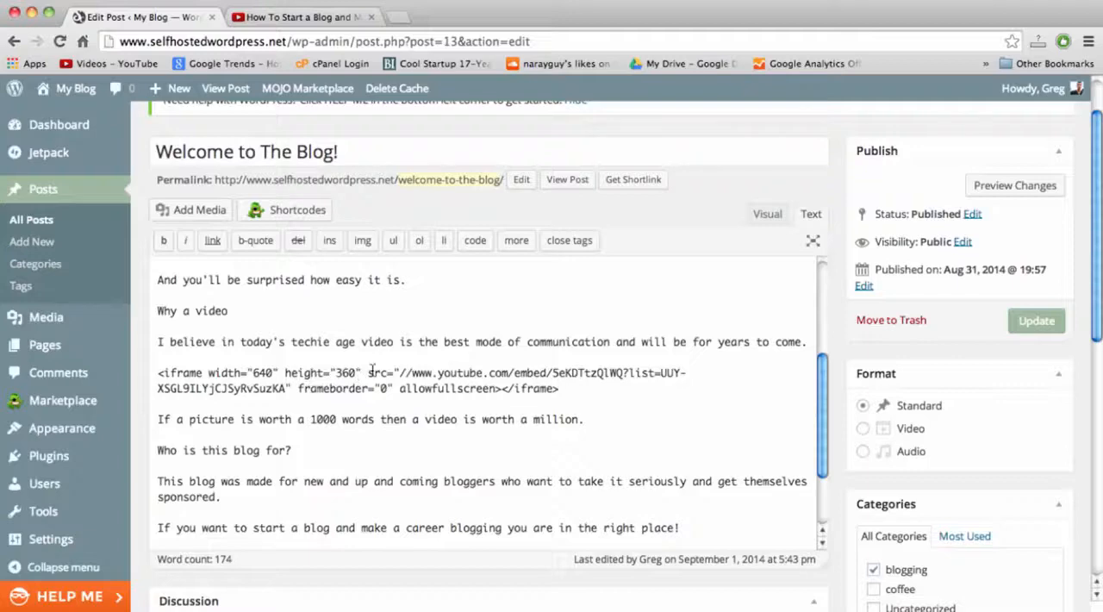
pyautogui.click(369, 372)
# Wrap the line "What's my goal?" in strong tags and change both tags to h2.
pyautogui.scroll(3, 285, 326)
pyautogui.moveTo(256, 317); pyautogui.dragTo(155, 317)
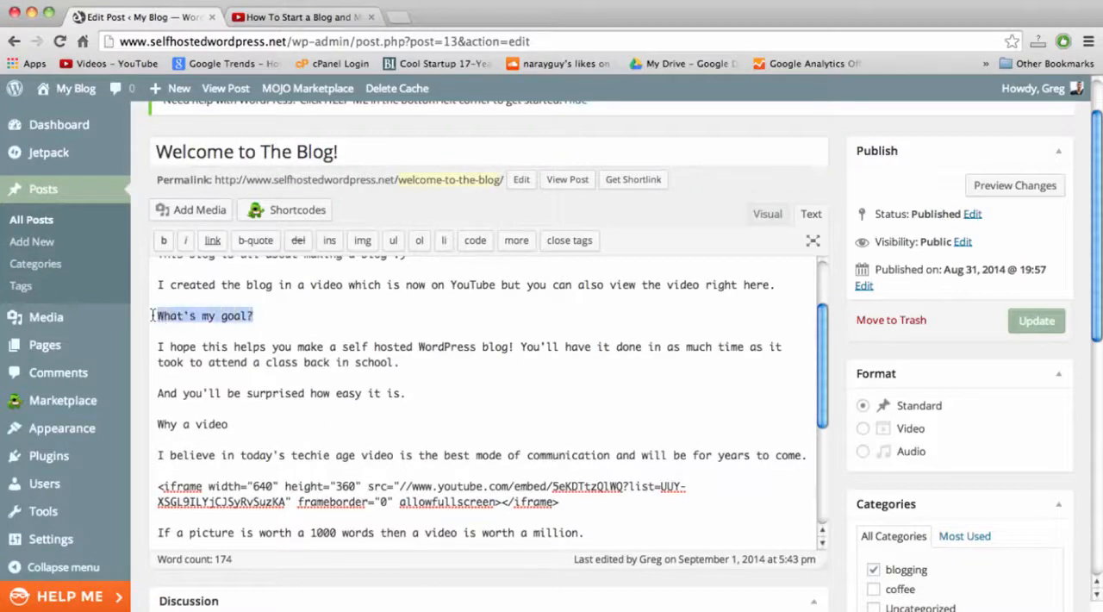
pyautogui.click(164, 240)
pyautogui.doubleClick(344, 317)
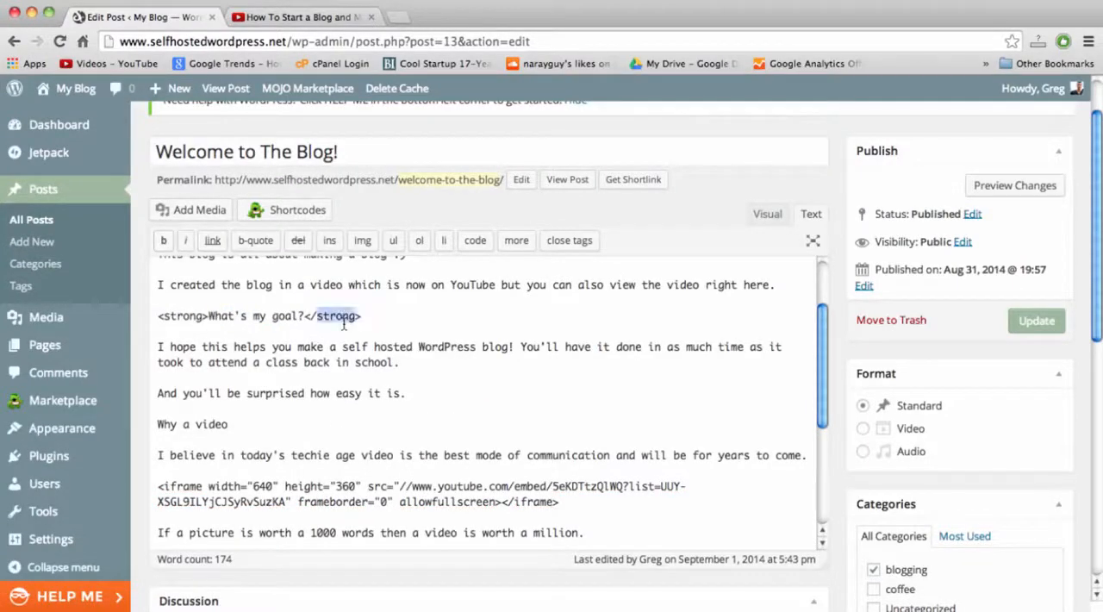
pyautogui.write('h2')
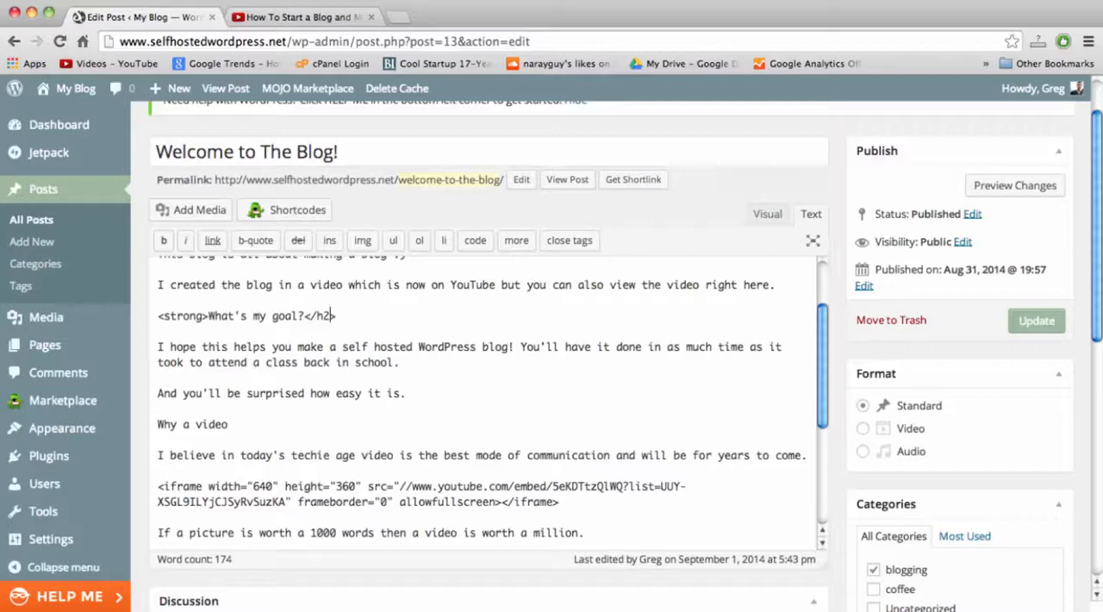
pyautogui.doubleClick(193, 317)
pyautogui.write('h2')
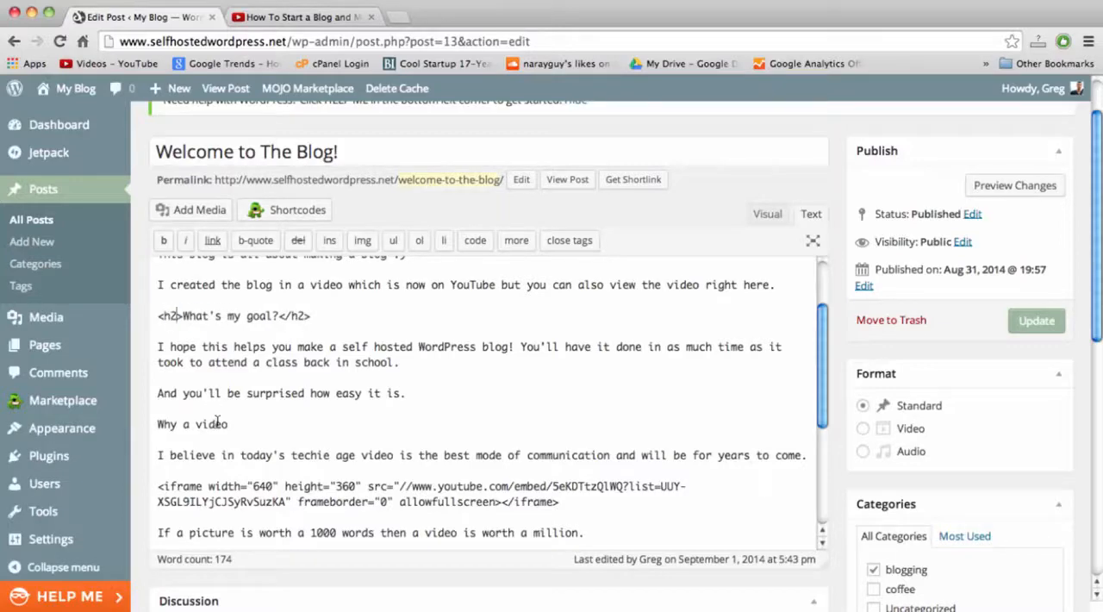
# Enclose "Why a video", "Who is this blog for?" and "What else?" in h2 tags, and update the post.
pyautogui.moveTo(231, 426); pyautogui.dragTo(136, 425)
pyautogui.click(163, 241)
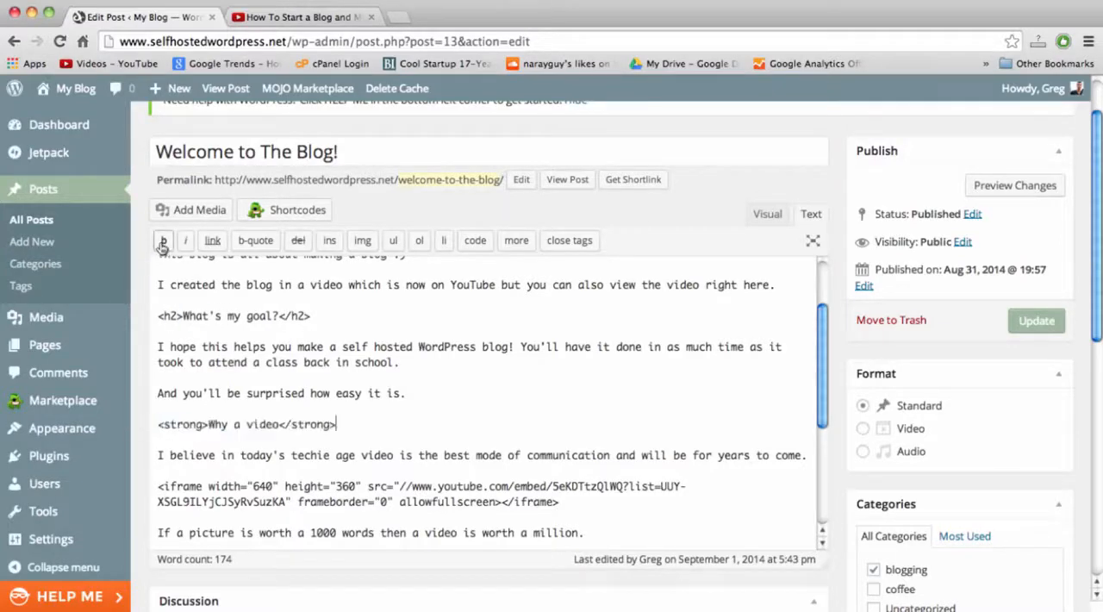
pyautogui.scroll(-4, 176, 503)
pyautogui.click(293, 504)
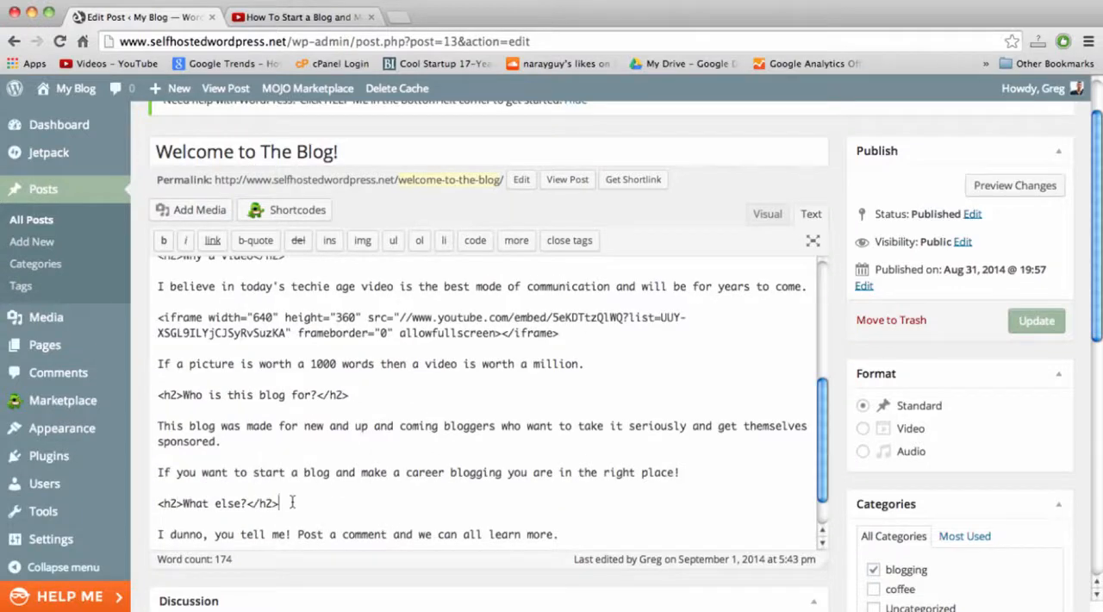
pyautogui.scroll(1, 352, 400)
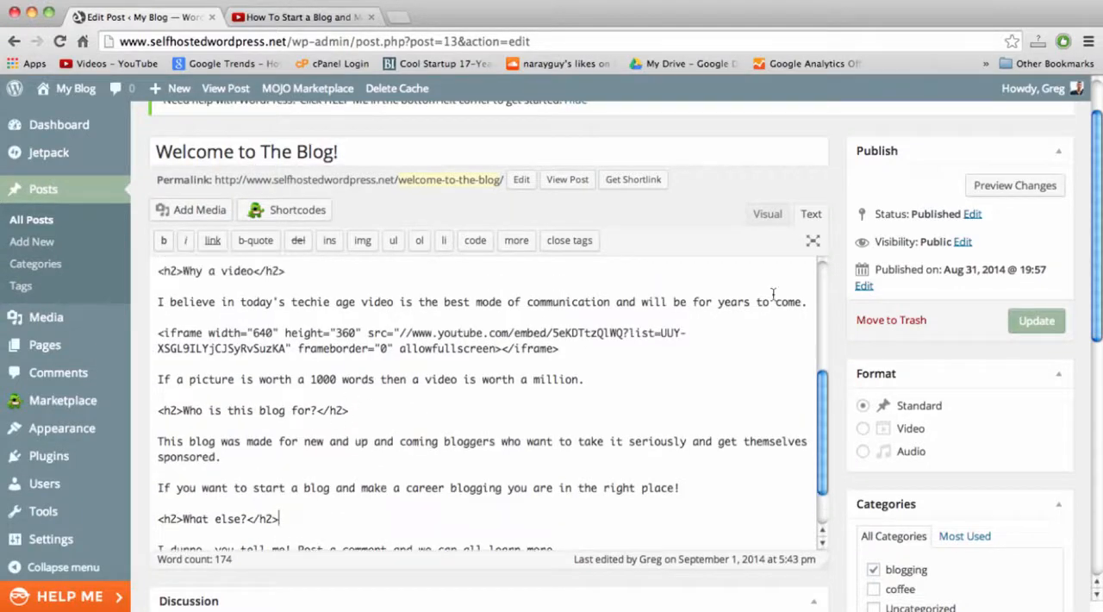
pyautogui.click(1040, 325)
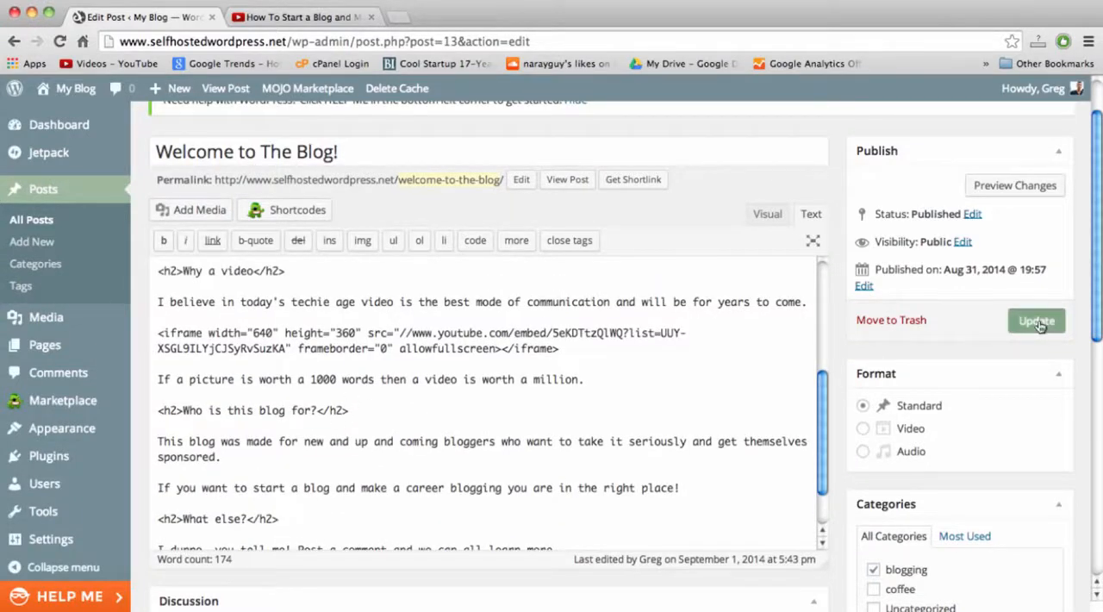
# View the published post "Welcome to The Blog!", check its headings, and briefly play then pause the embedded YouTube video.
pyautogui.click(576, 354)
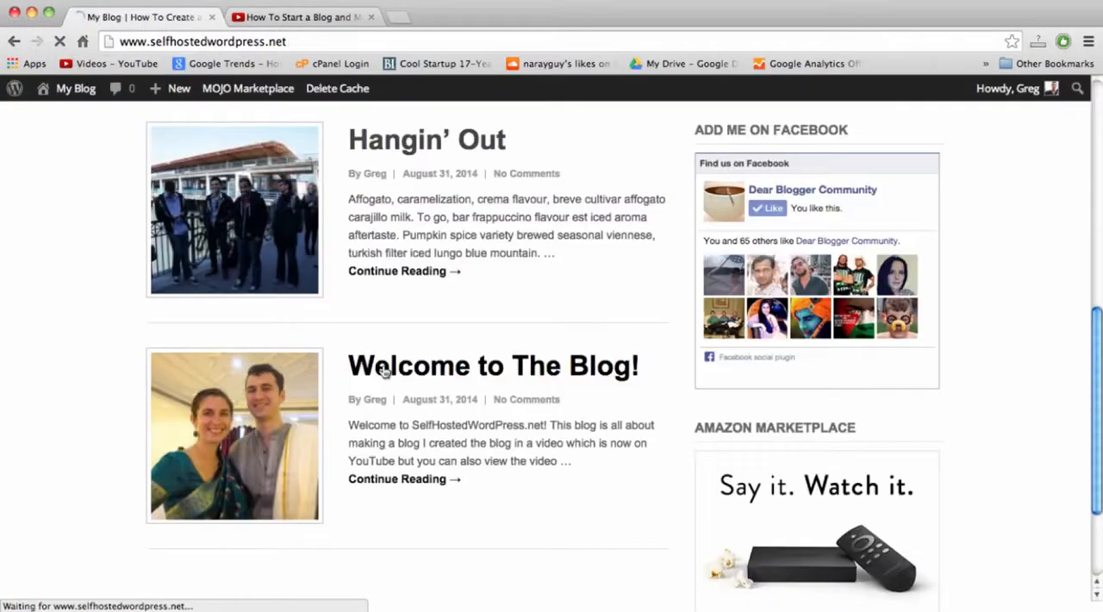
pyautogui.click(383, 372)
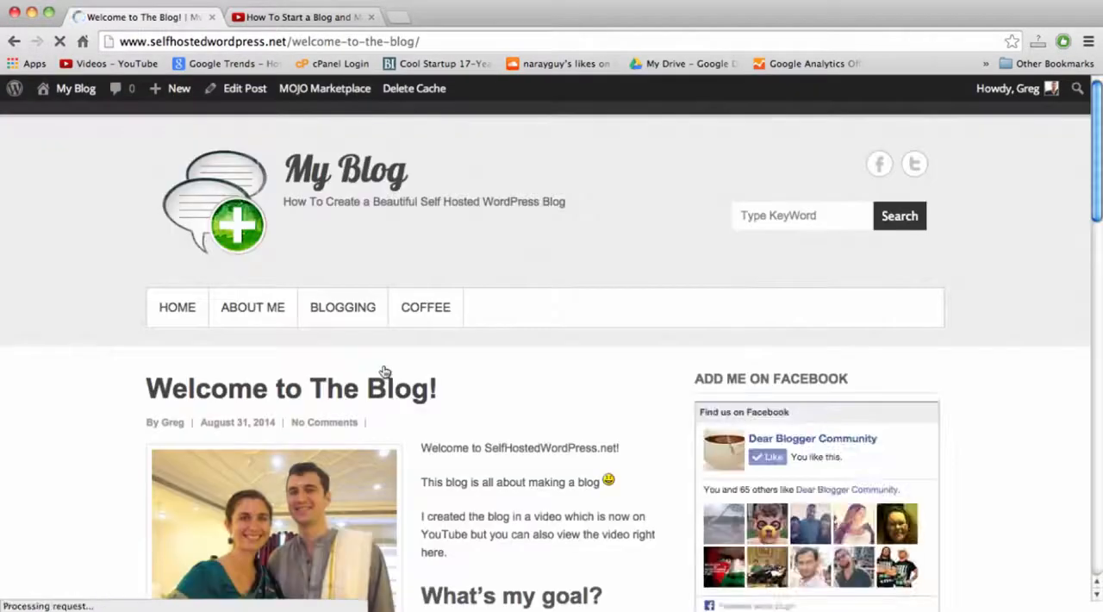
pyautogui.scroll(-5, 385, 371)
pyautogui.scroll(-5, 385, 372)
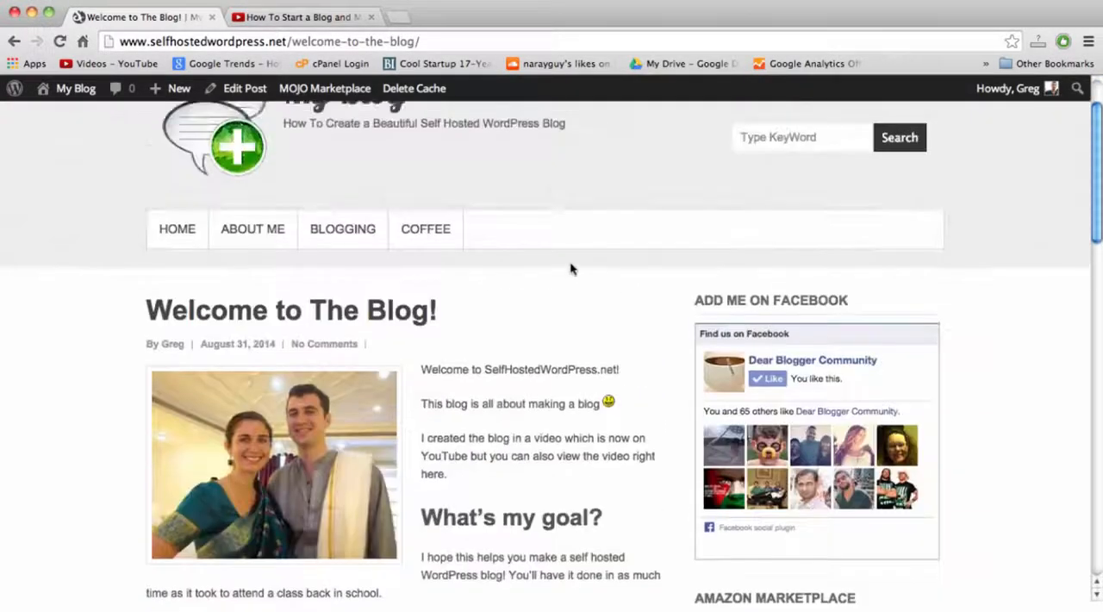
pyautogui.scroll(-5, 571, 266)
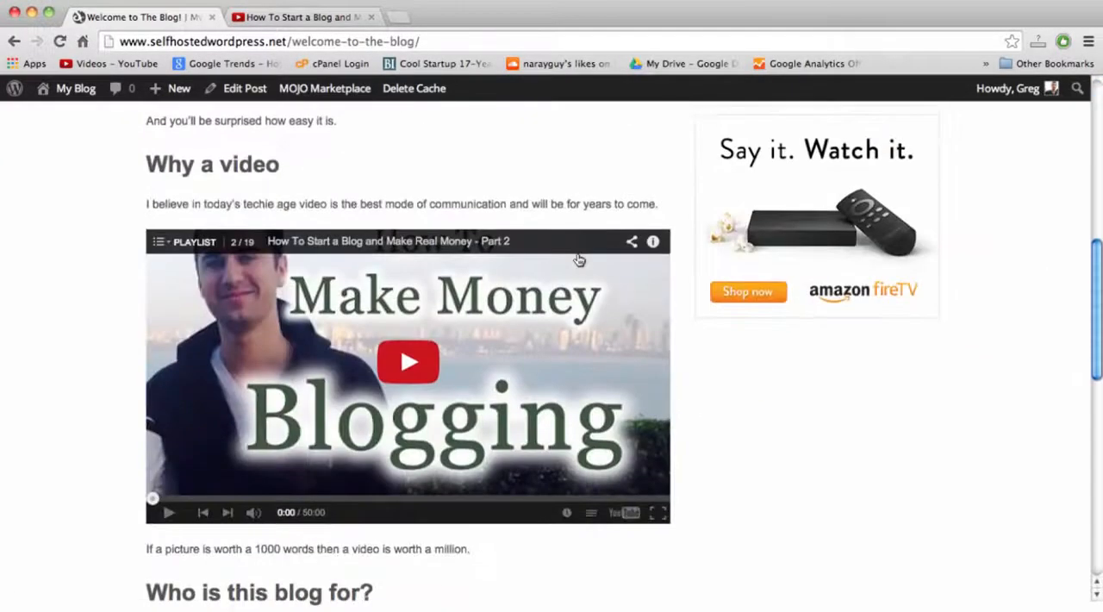
pyautogui.click(413, 366)
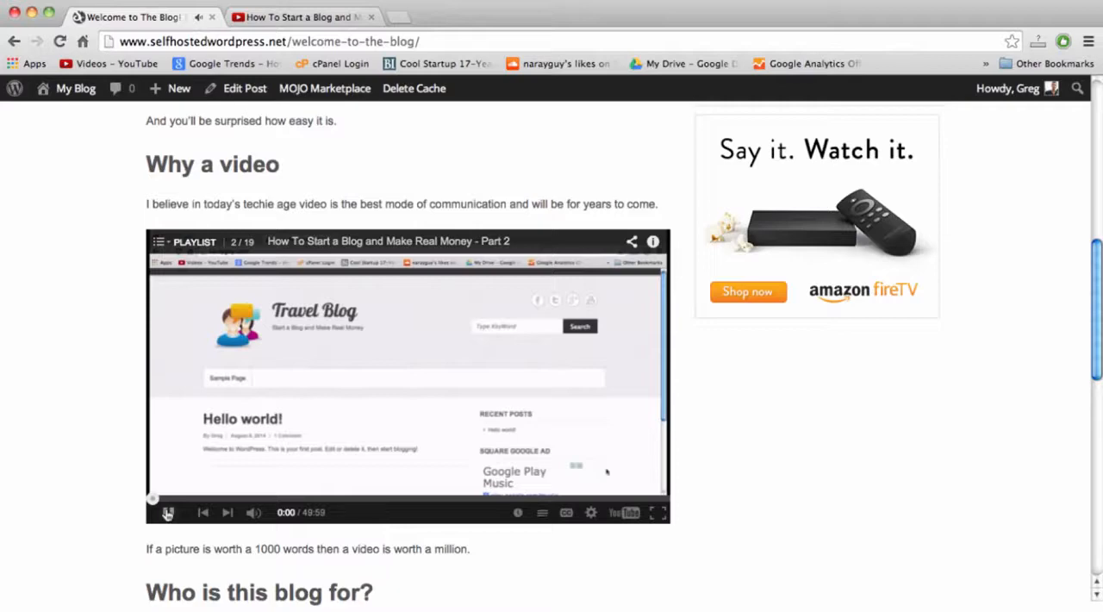
pyautogui.click(168, 514)
# Shrink the browser window to about two thirds of its width and examine the post's layout from header to comment form.
pyautogui.moveTo(1096, 607); pyautogui.dragTo(689, 541)
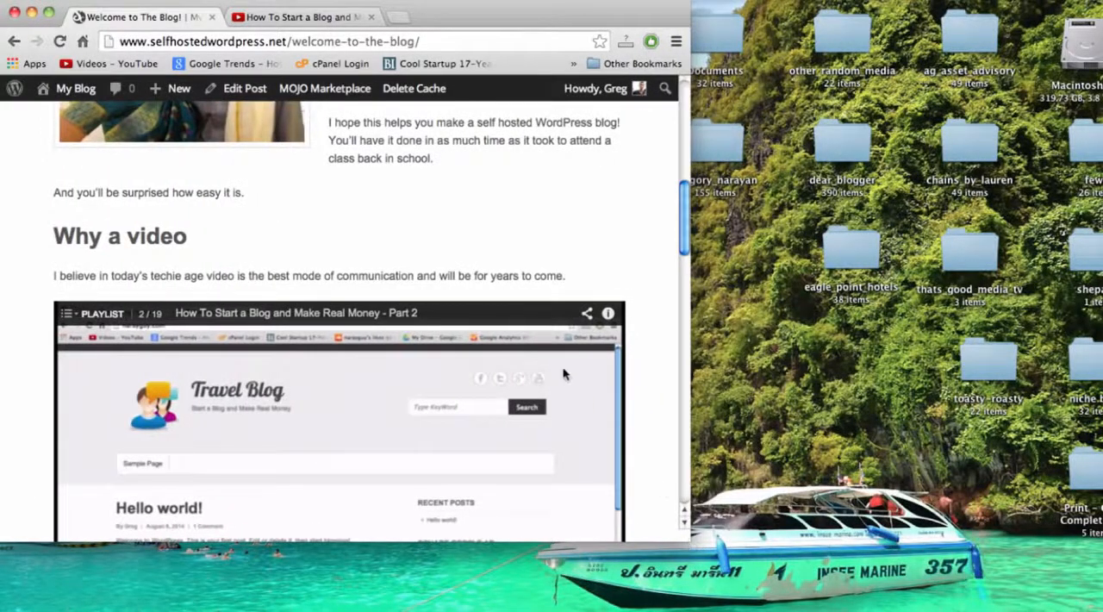
pyautogui.scroll(-15, 564, 374)
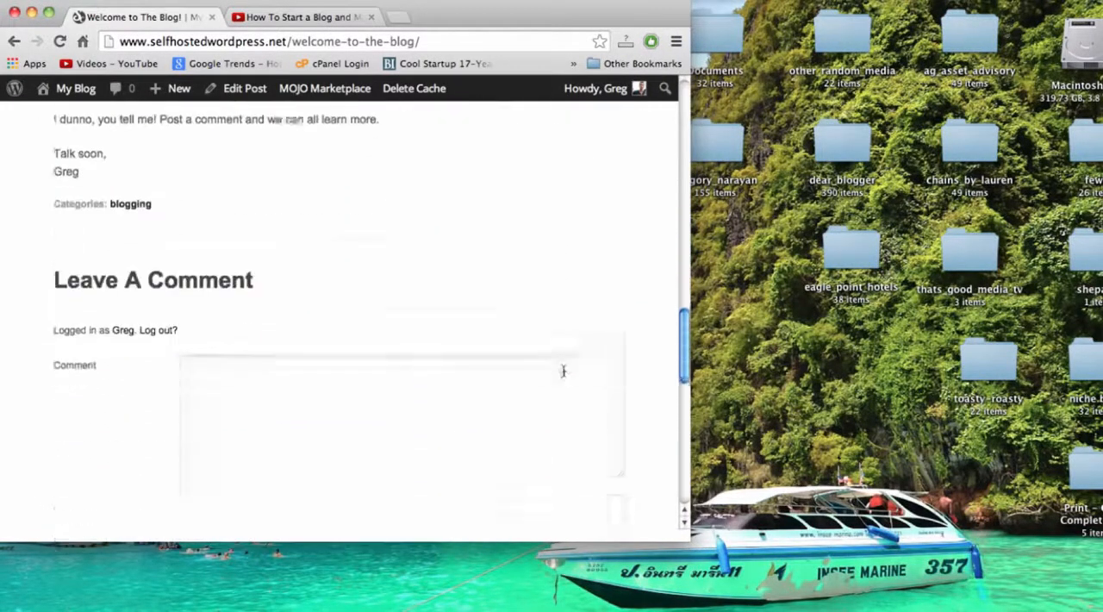
pyautogui.scroll(-2, 563, 371)
pyautogui.scroll(15, 564, 371)
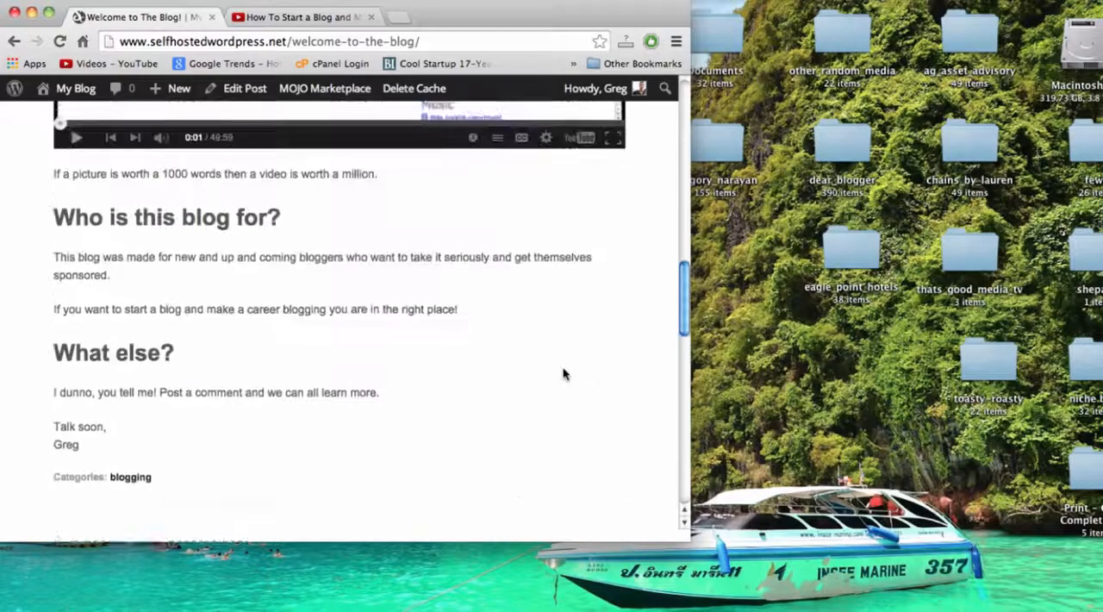
pyautogui.scroll(8, 564, 374)
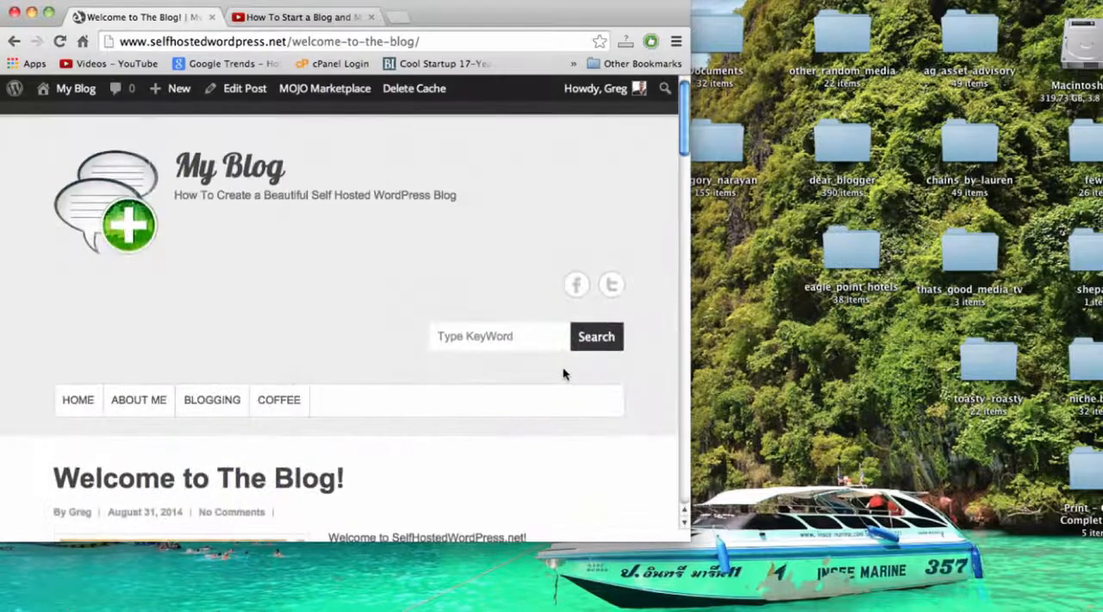
pyautogui.scroll(-10, 523, 231)
pyautogui.scroll(10, 522, 231)
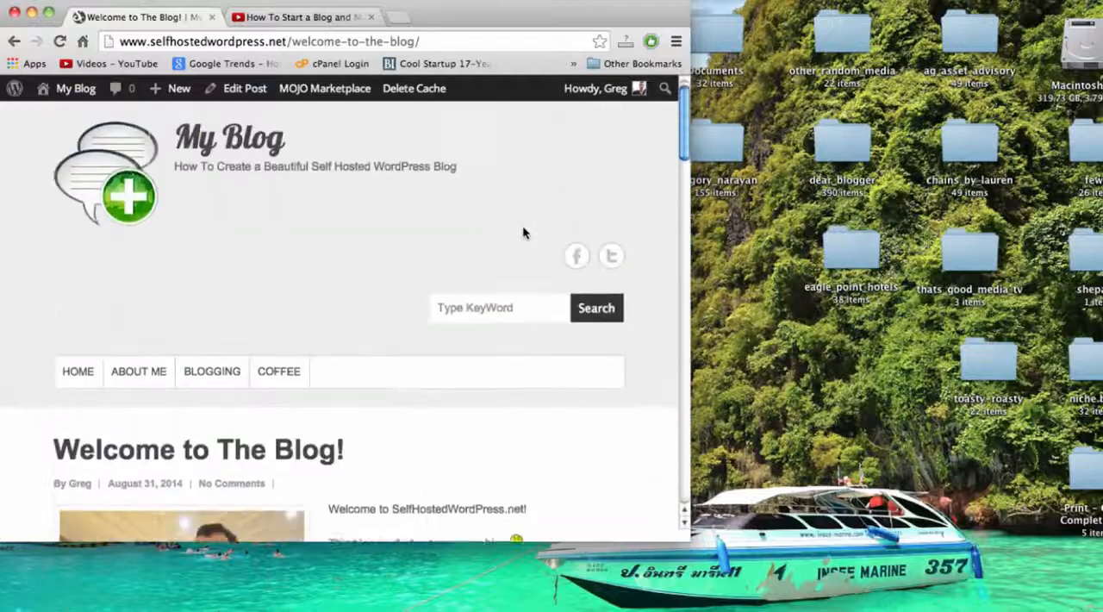
pyautogui.scroll(-5, 522, 231)
pyautogui.scroll(-10, 522, 231)
pyautogui.scroll(5, 523, 231)
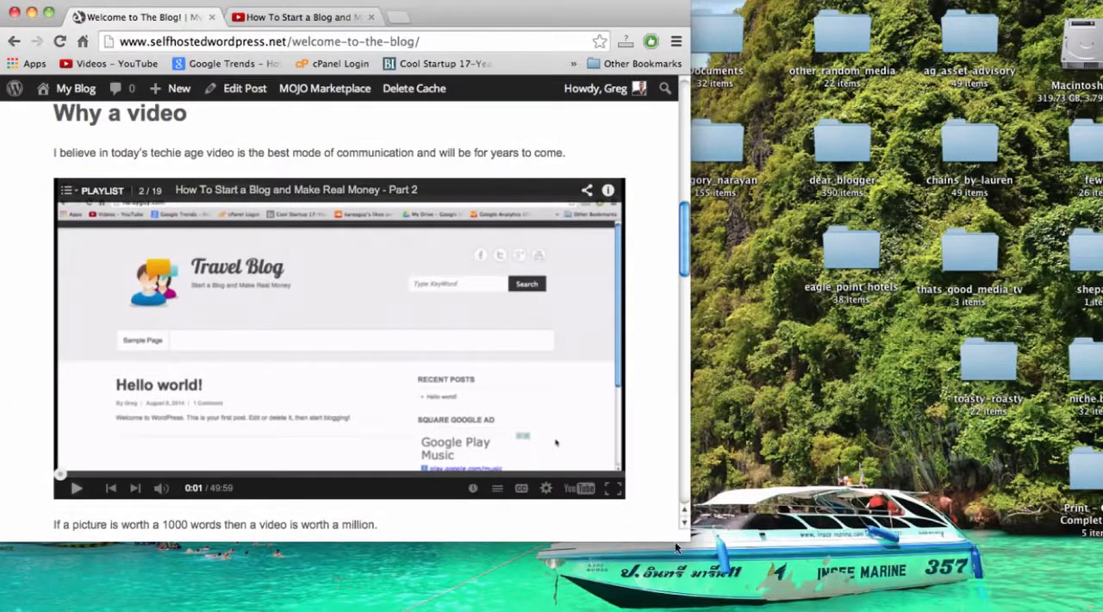
# Narrow the browser window further to phone-like widths and examine how the post's text and video adapt.
pyautogui.moveTo(687, 541); pyautogui.dragTo(579, 523)
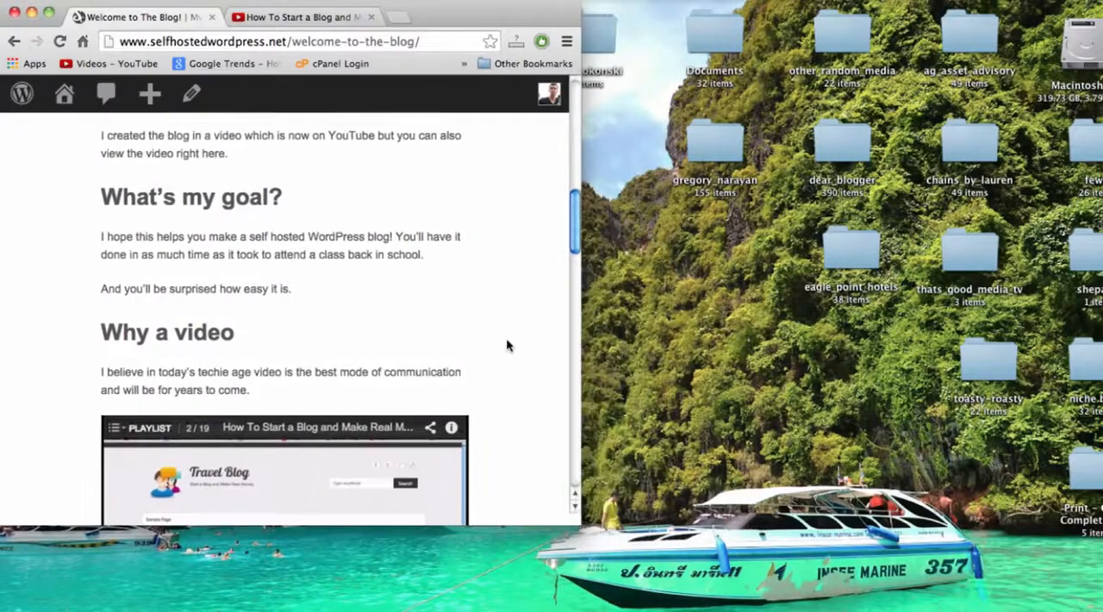
pyautogui.scroll(-5, 506, 338)
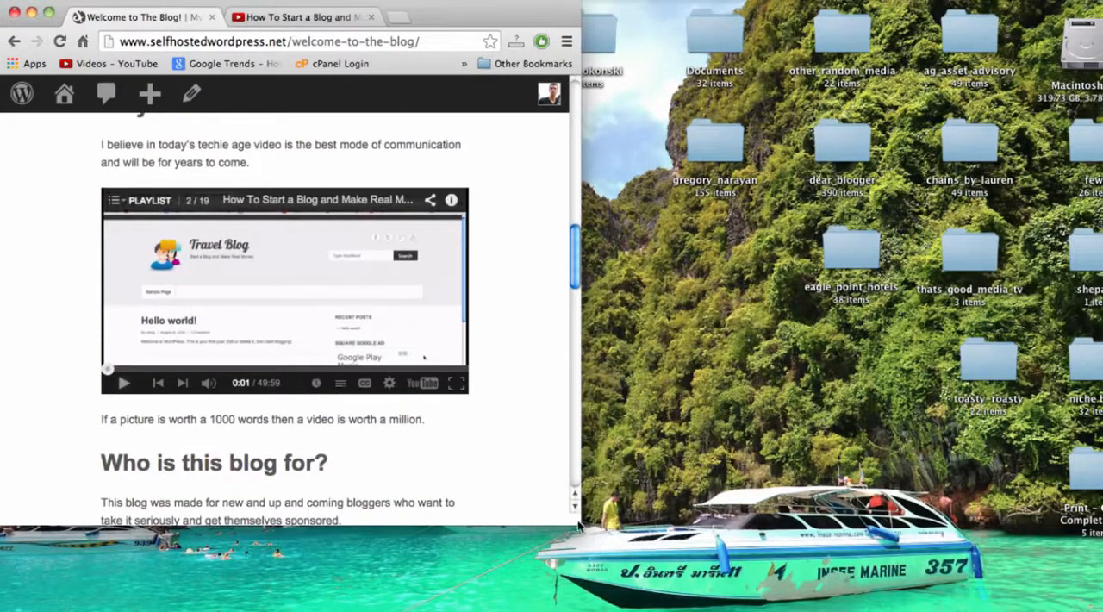
pyautogui.moveTo(580, 523); pyautogui.dragTo(226, 609)
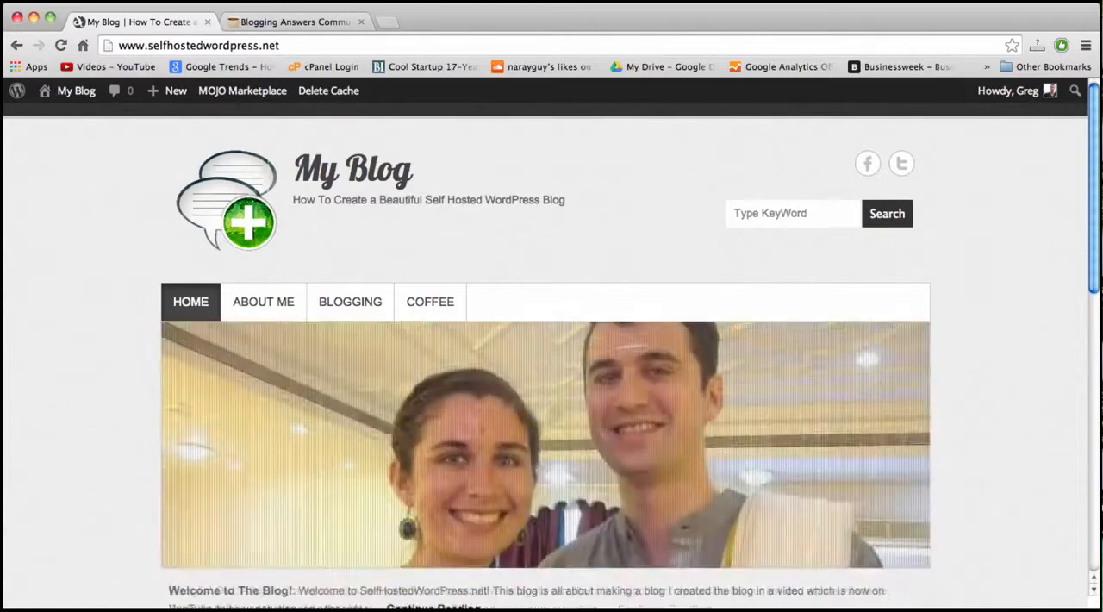
# Search Google for "google webmaster tools" in a new browser tab and open the Google Webmaster Tools result.
pyautogui.click(386, 21)
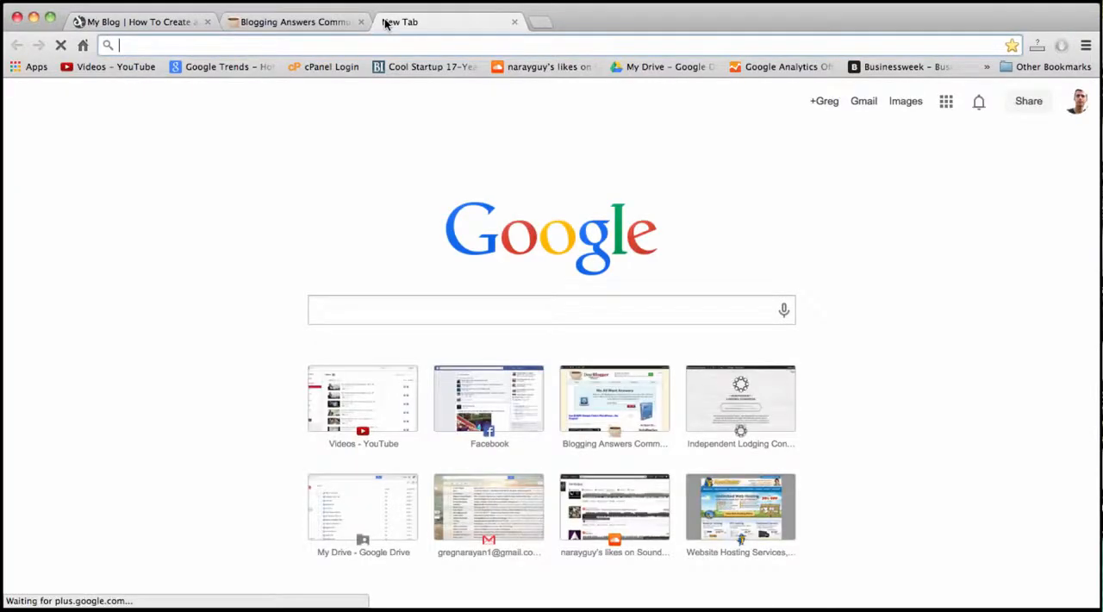
pyautogui.write('google')
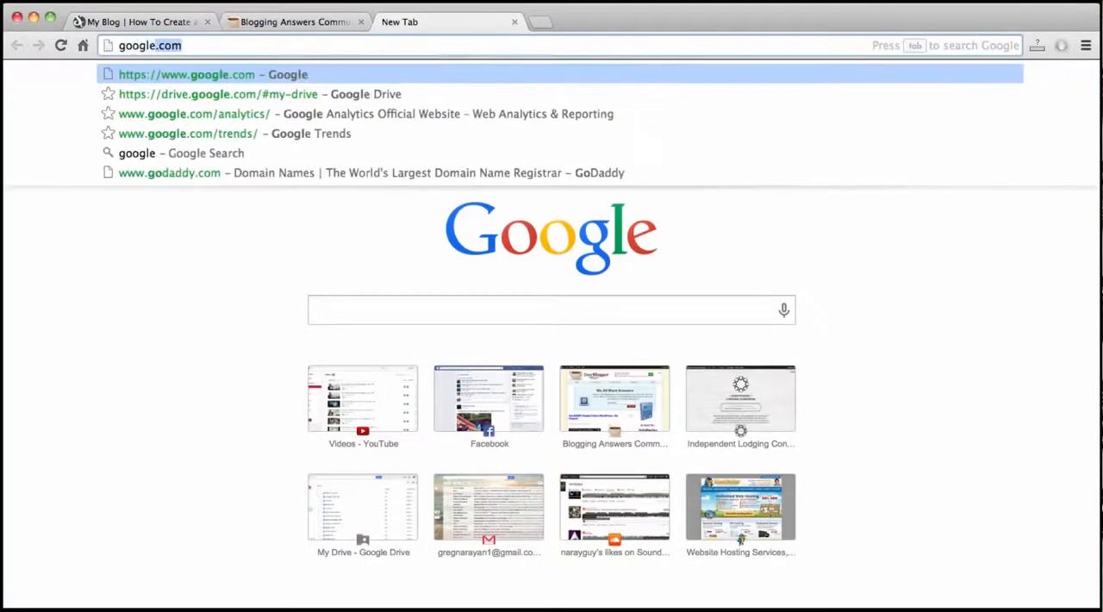
pyautogui.write(' web')
pyautogui.press('Return')
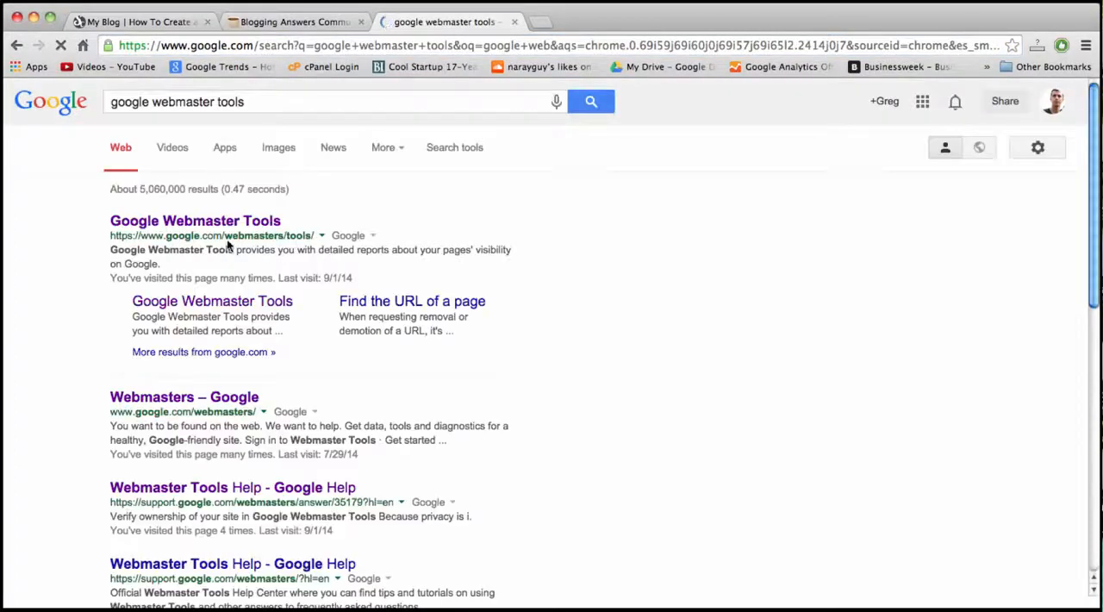
pyautogui.click(221, 222)
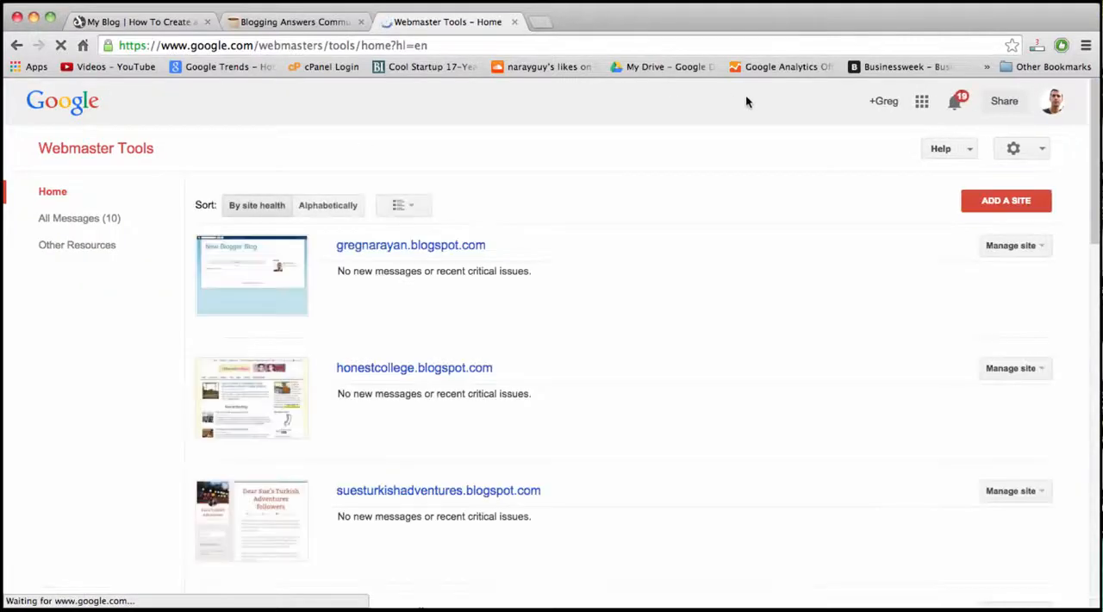
pyautogui.click(993, 202)
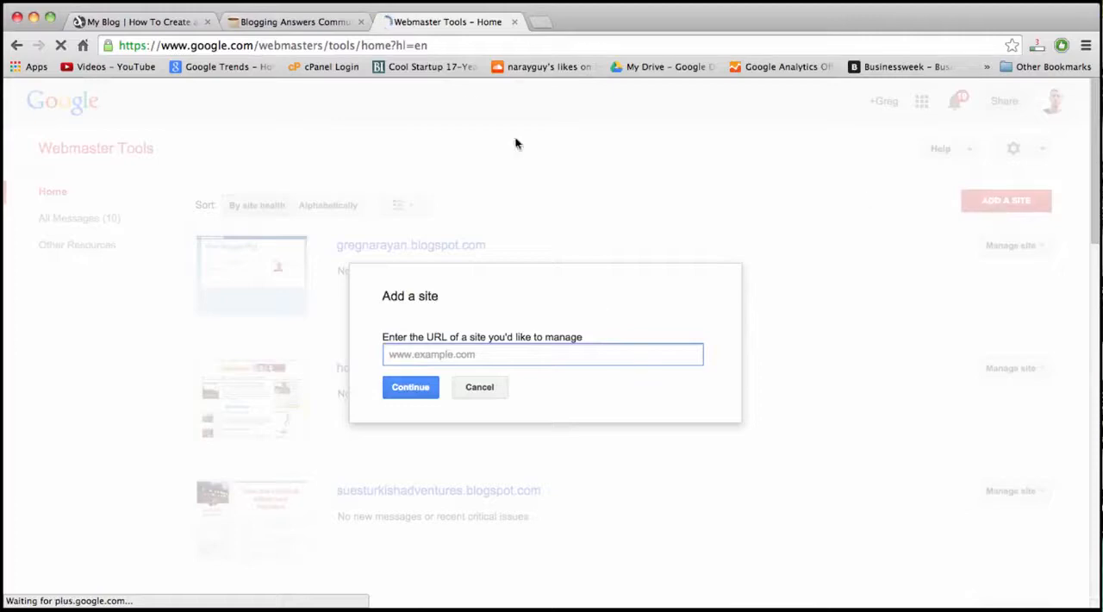
pyautogui.click(136, 22)
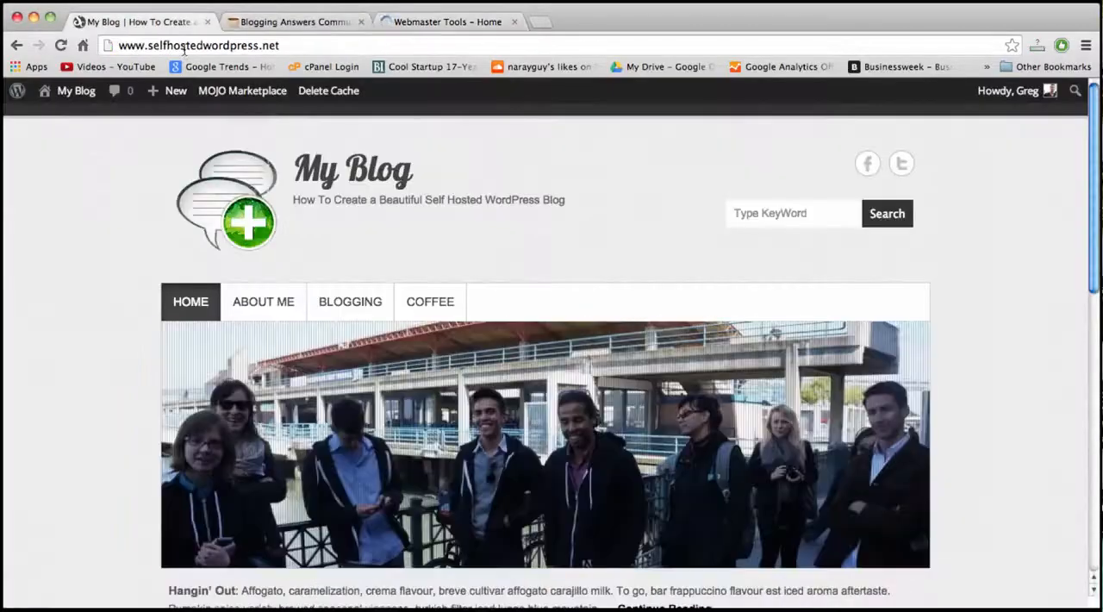
pyautogui.click(184, 45)
pyautogui.press('super+c')
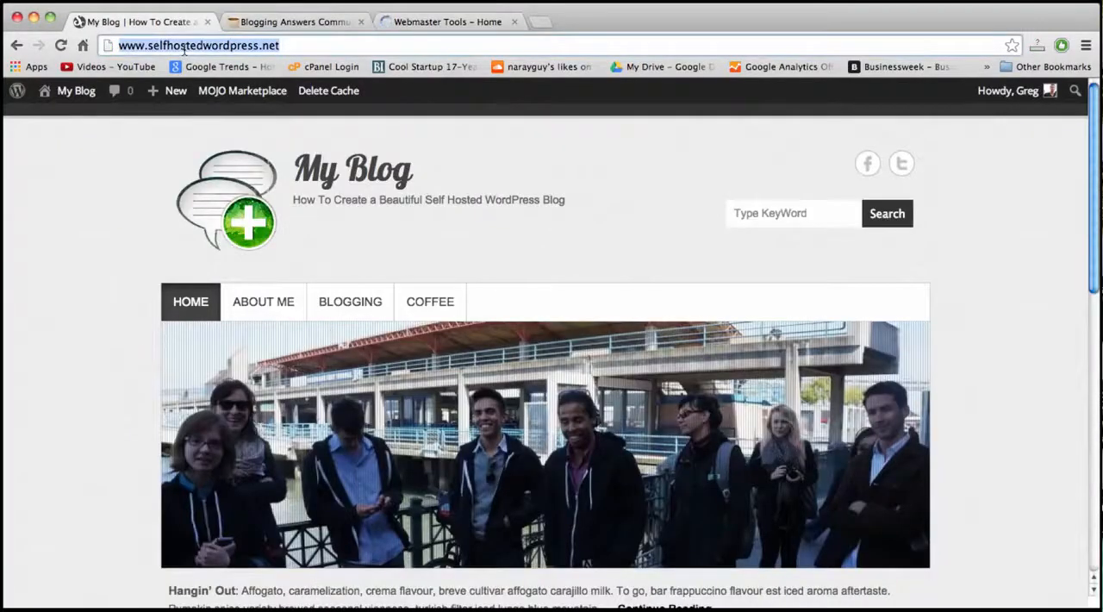
pyautogui.click(419, 24)
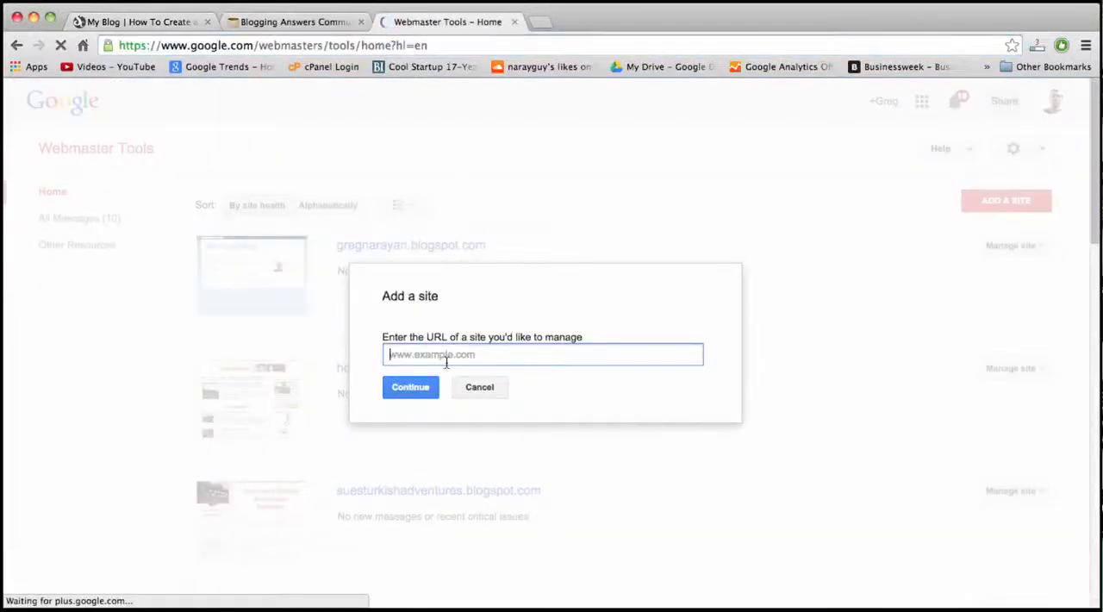
pyautogui.press('super+v')
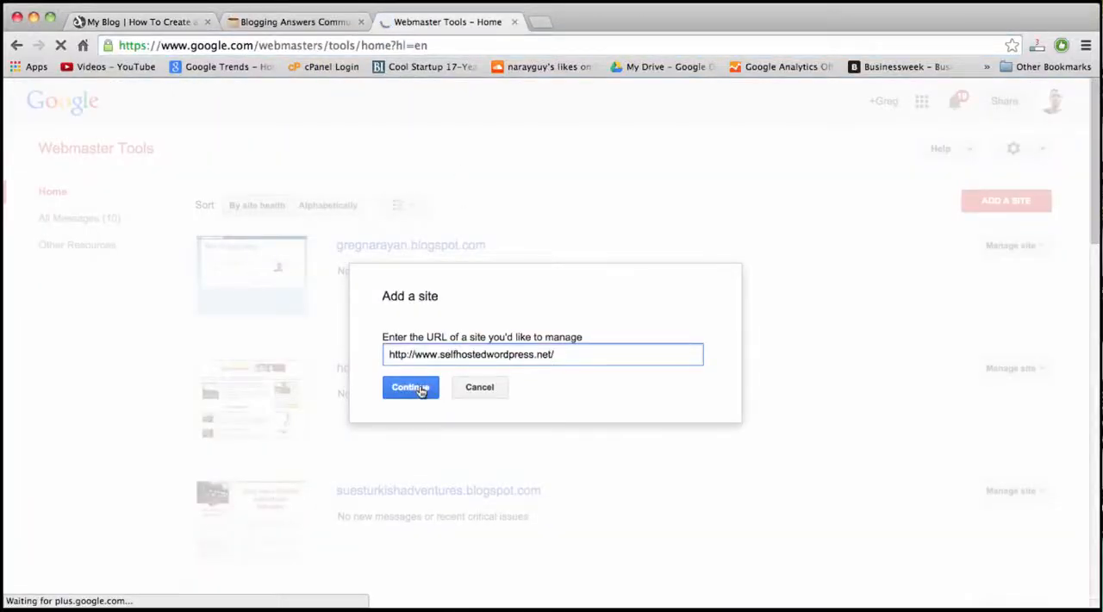
pyautogui.click(419, 390)
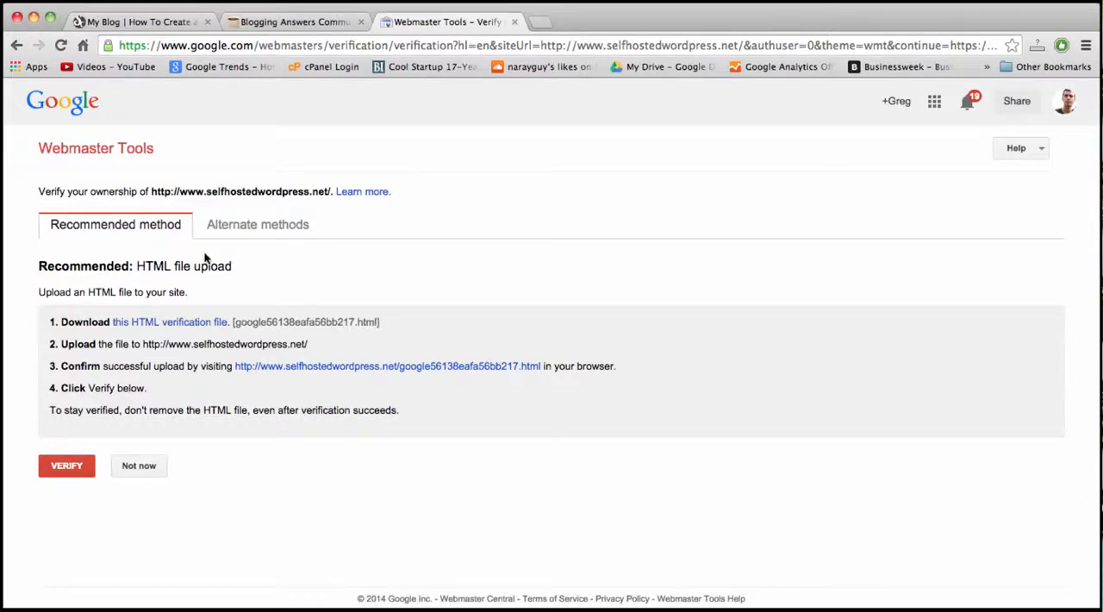
# Verify ownership of the site with the alternate Google Analytics method and continue to its dashboard.
pyautogui.click(263, 225)
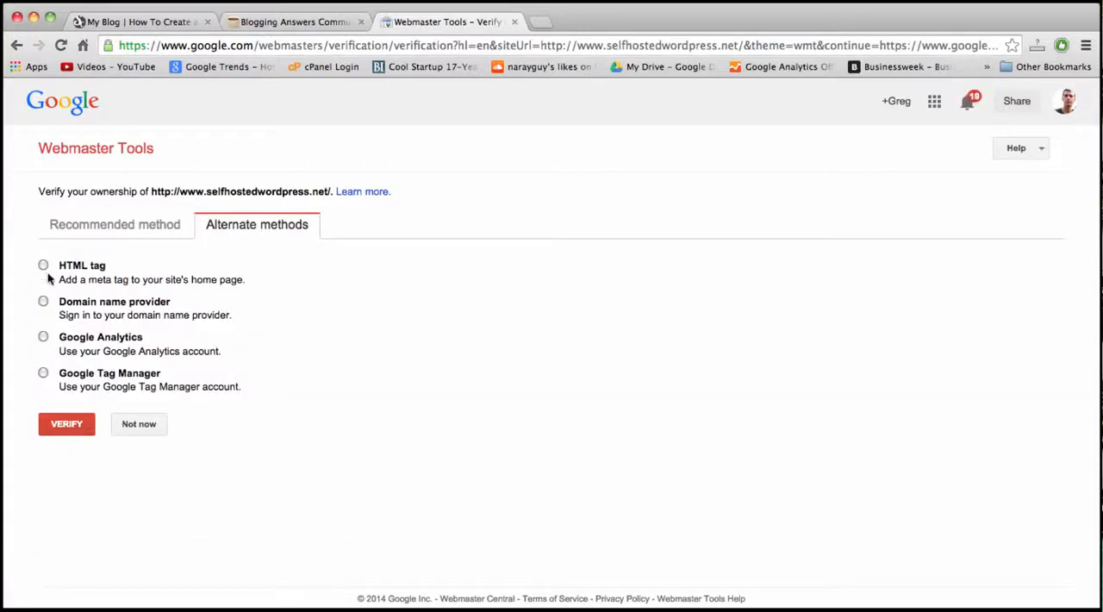
pyautogui.click(42, 337)
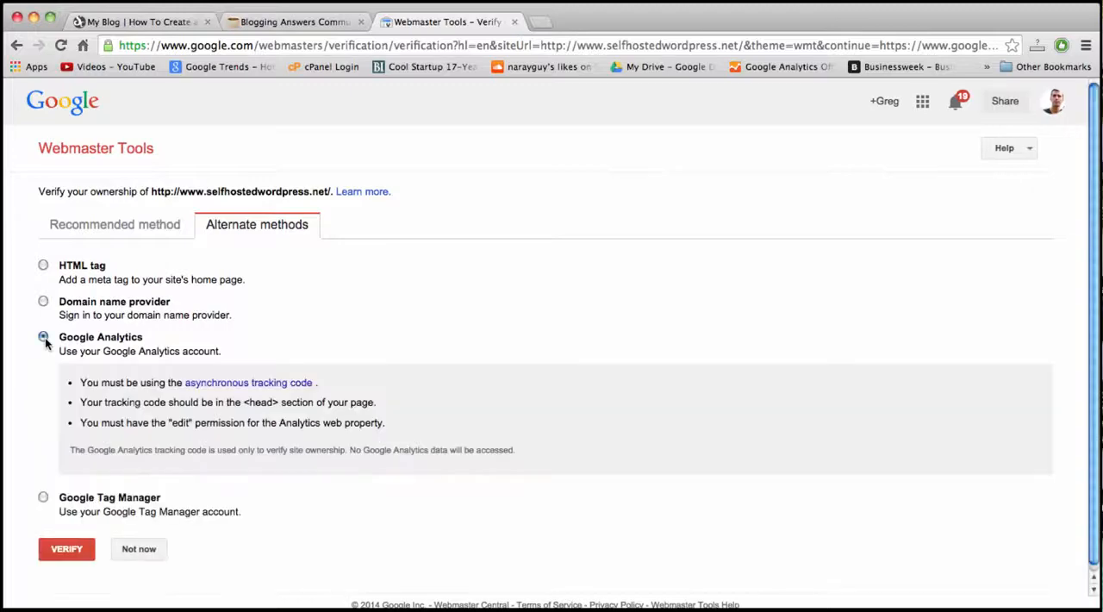
pyautogui.click(73, 556)
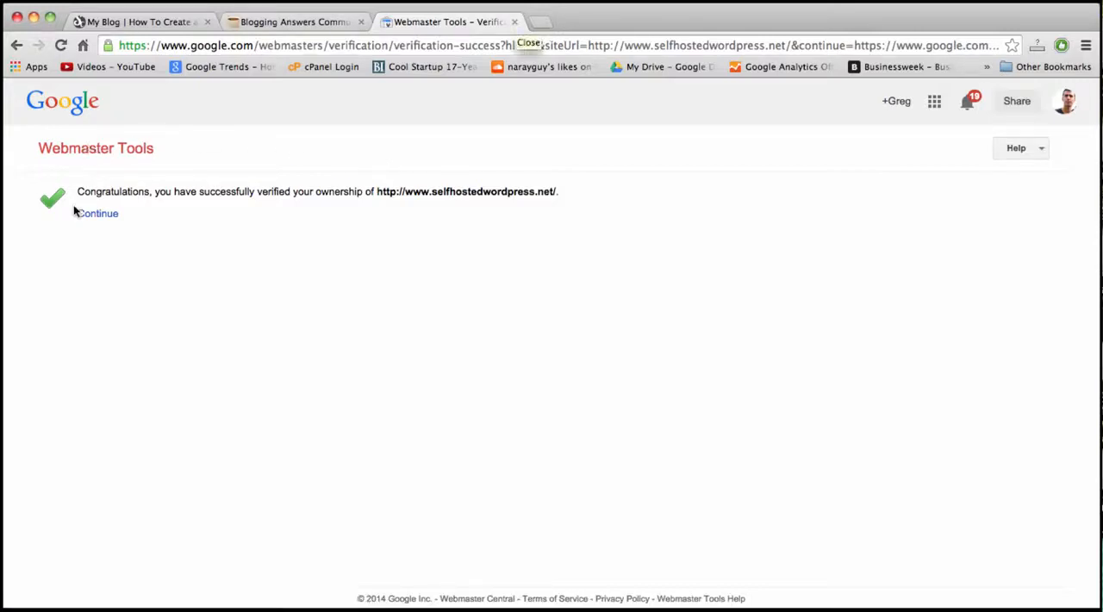
pyautogui.click(98, 215)
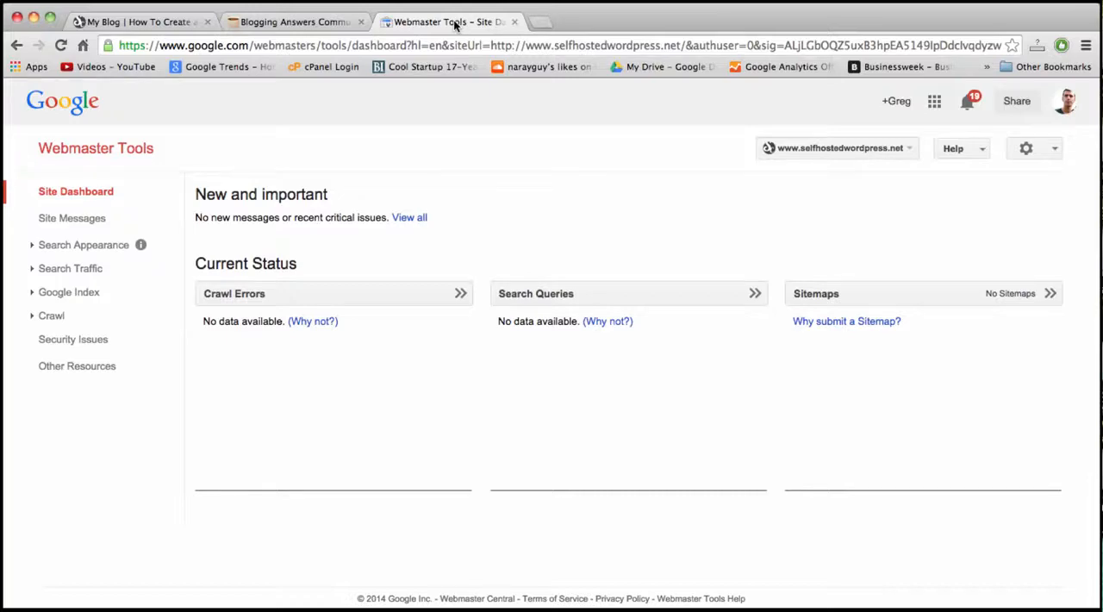
# Close Webmaster Tools and open Google's website-owner submission page from the Launch Pad on dearblogger.org.
pyautogui.click(514, 21)
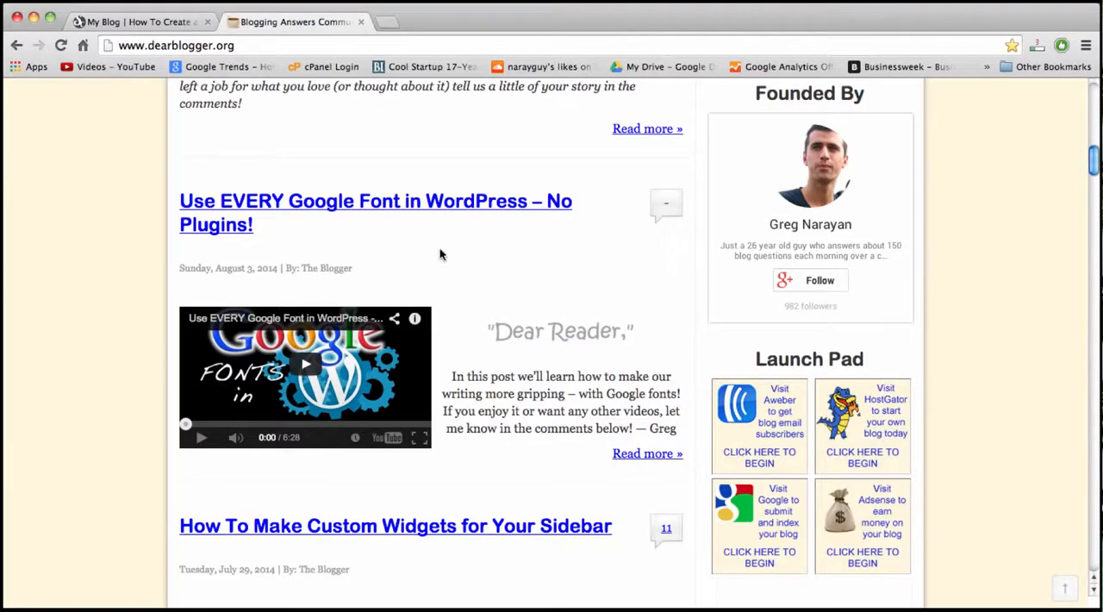
pyautogui.scroll(10, 441, 252)
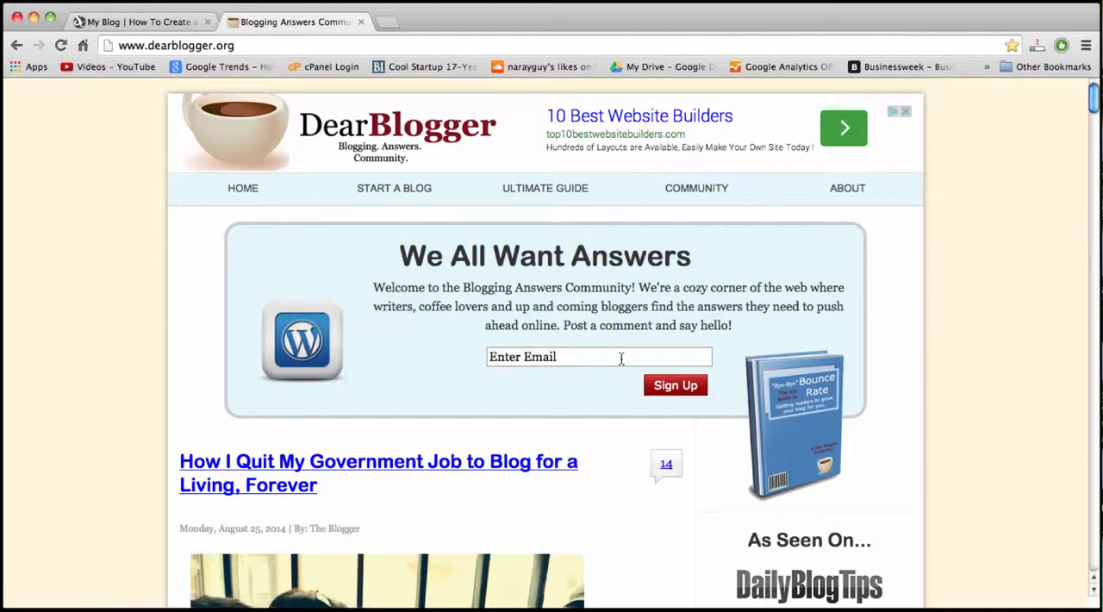
pyautogui.scroll(-6, 621, 360)
pyautogui.scroll(-5, 620, 360)
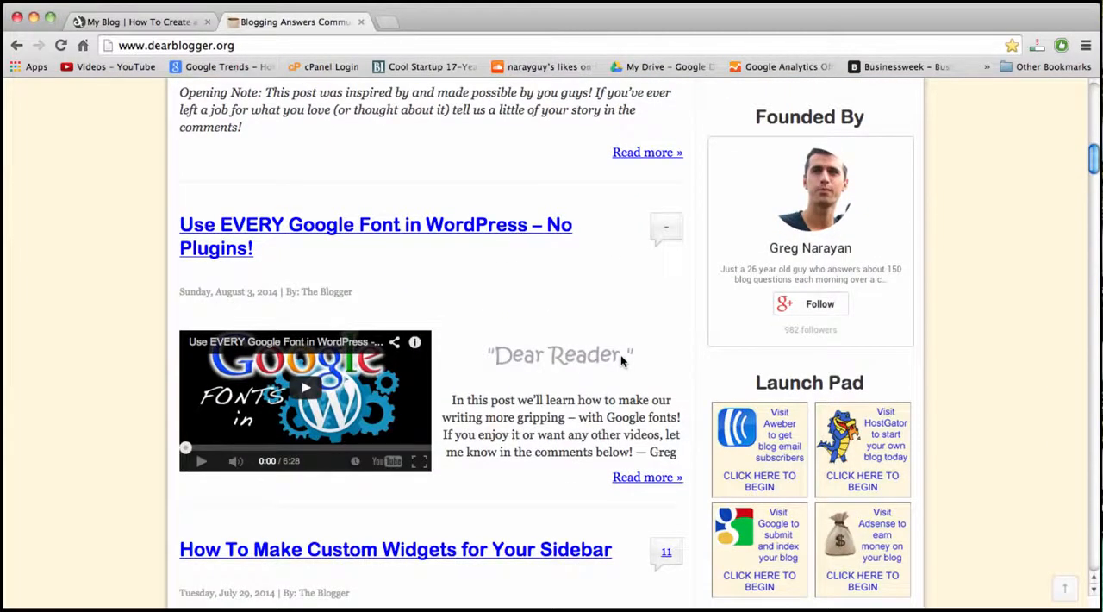
pyautogui.scroll(-1, 623, 360)
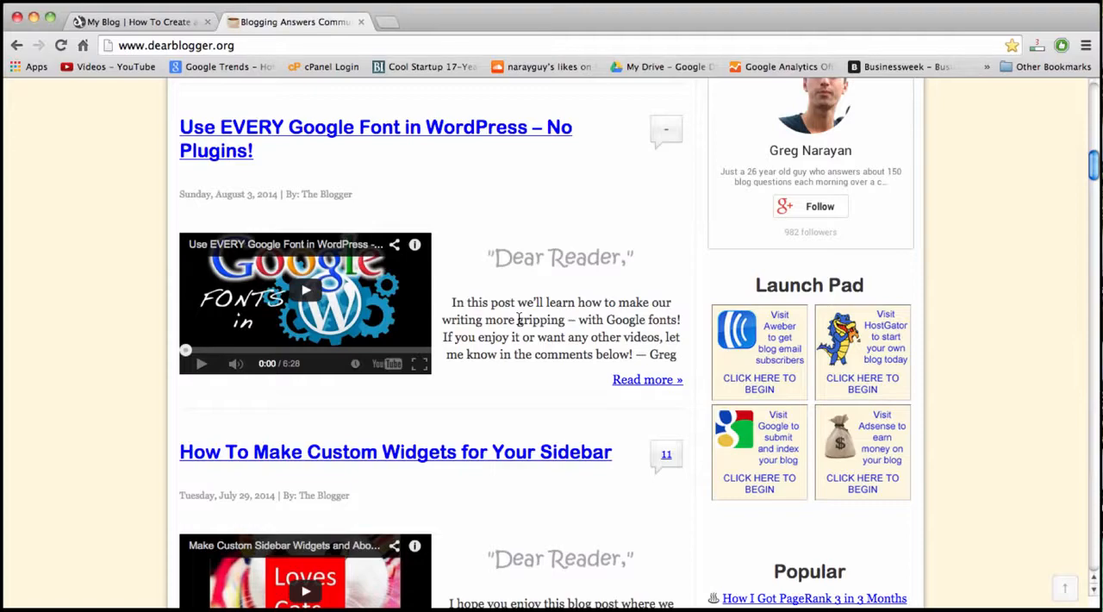
pyautogui.click(767, 454)
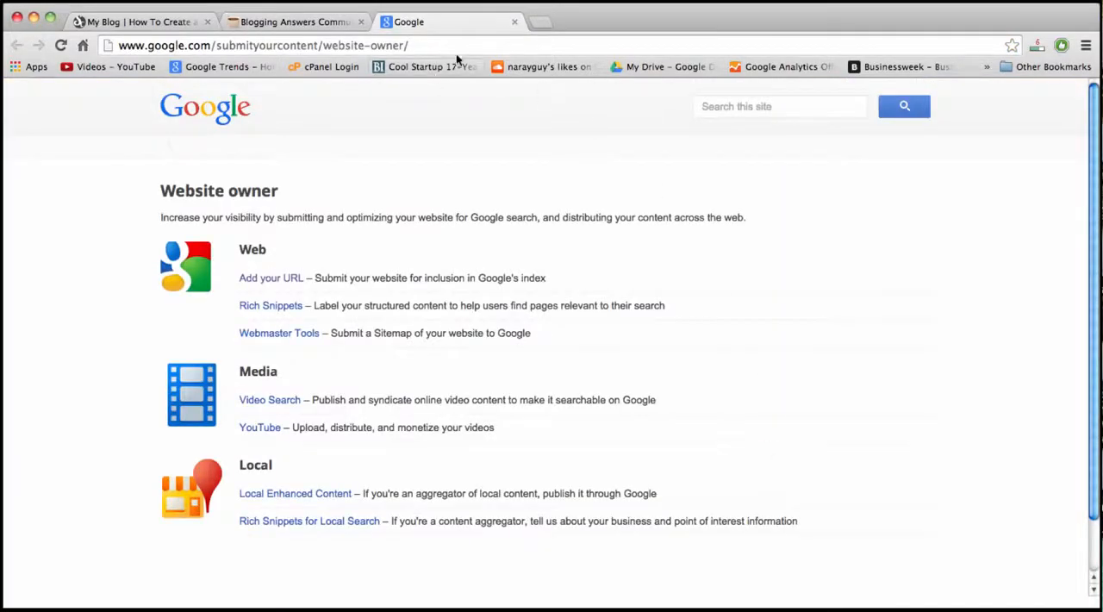
pyautogui.click(312, 31)
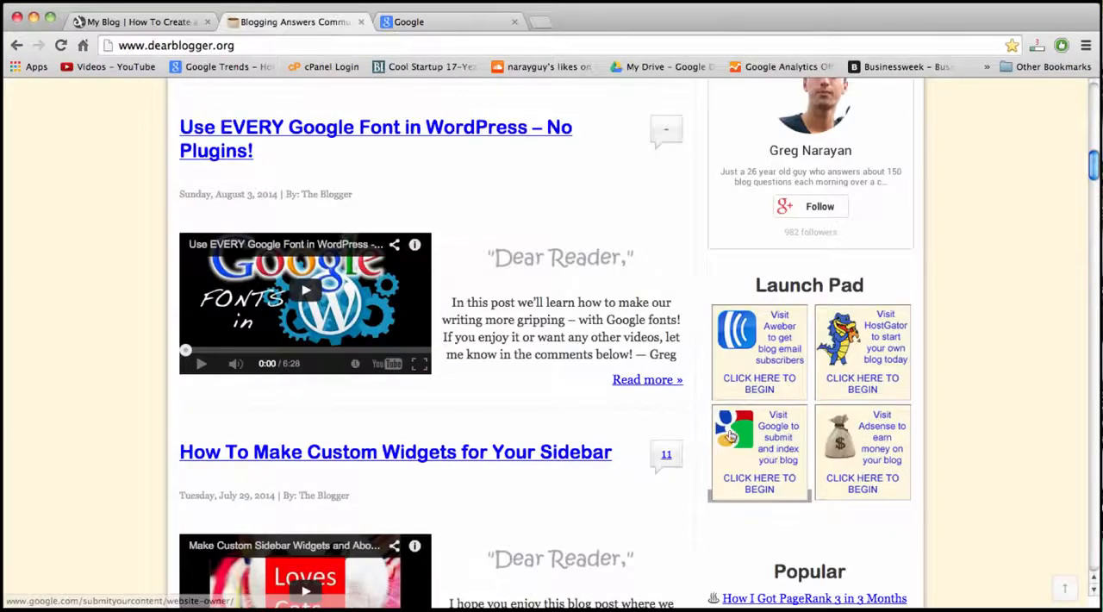
pyautogui.click(436, 23)
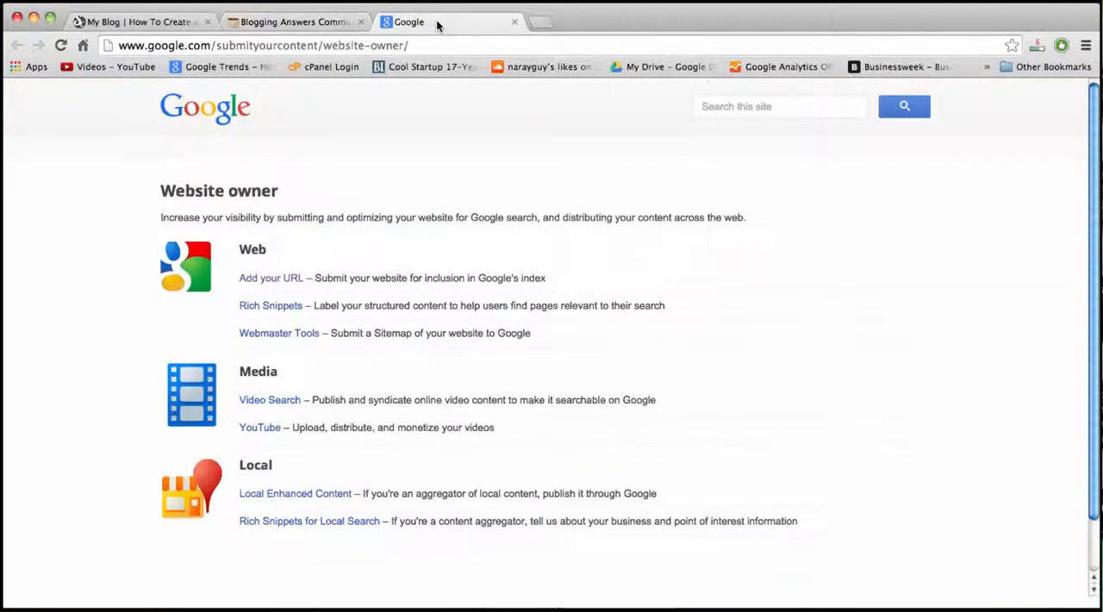
pyautogui.click(271, 281)
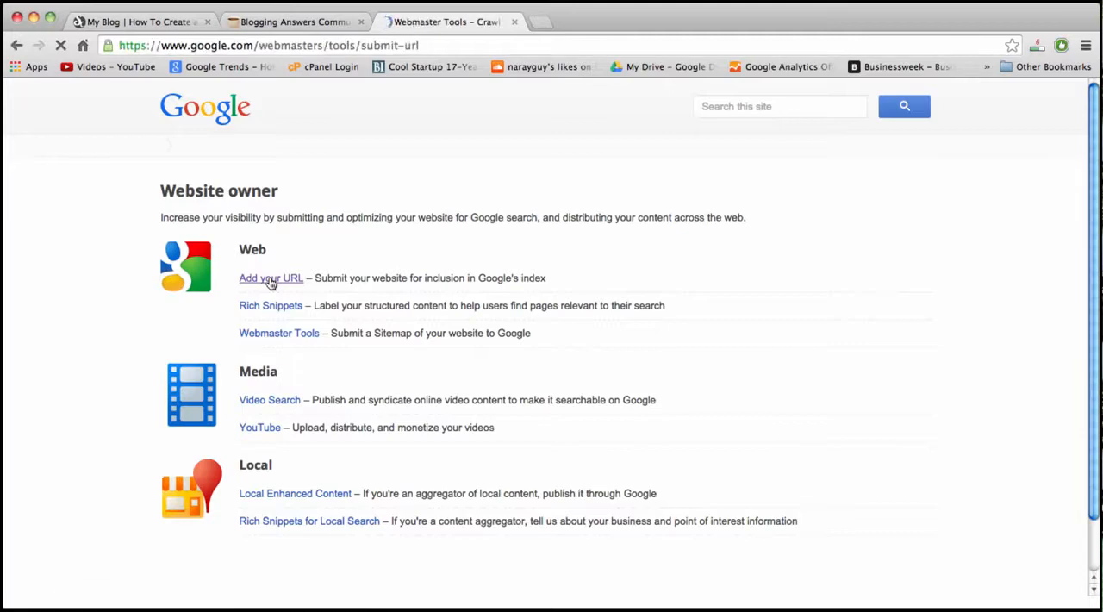
pyautogui.click(145, 23)
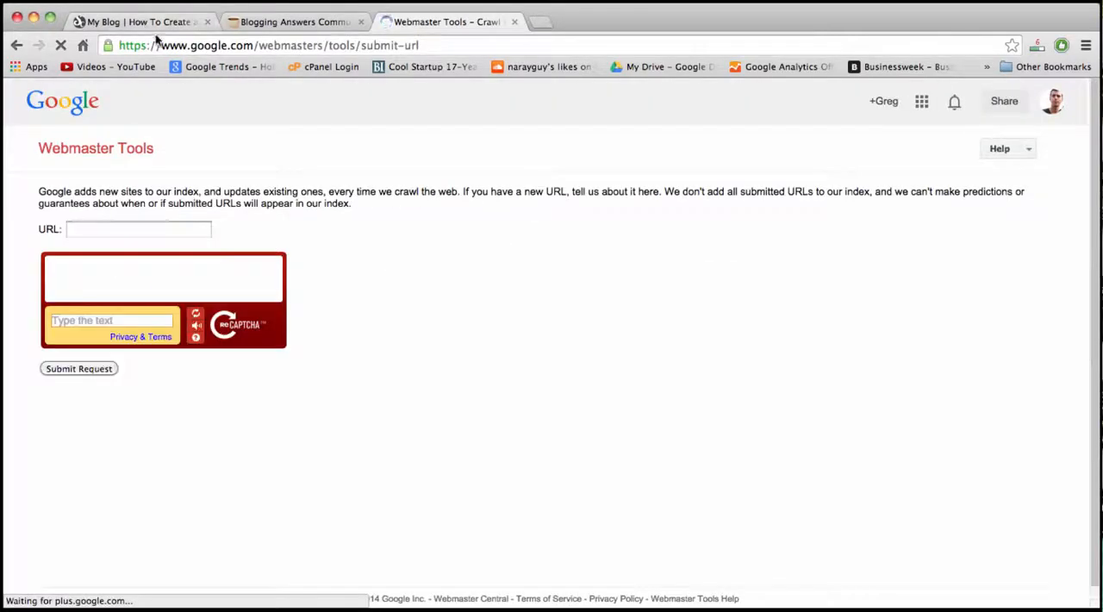
pyautogui.click(172, 46)
pyautogui.press('super+c')
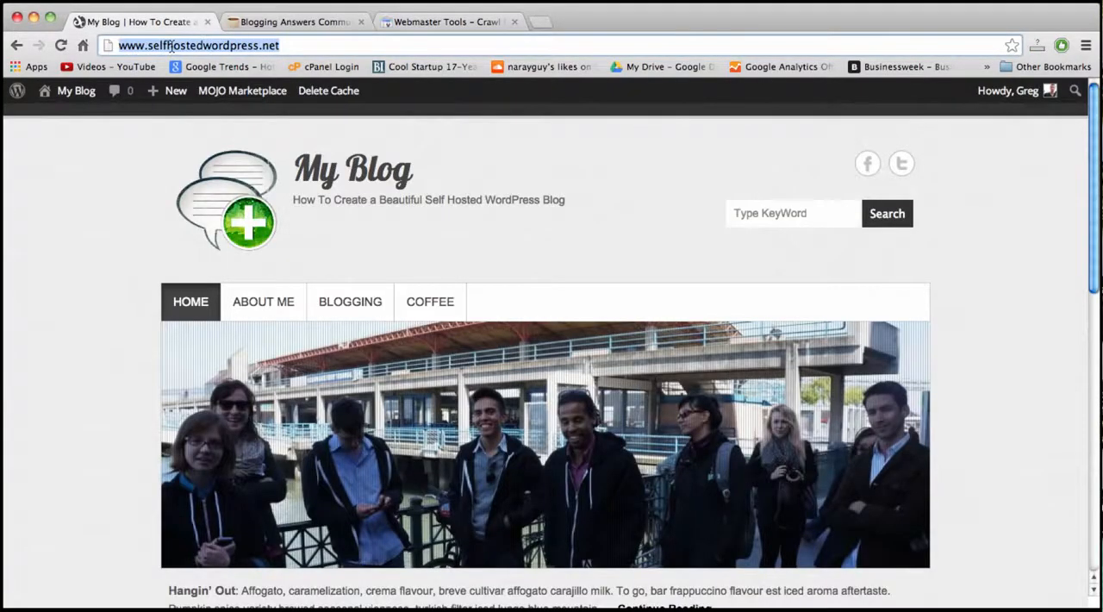
pyautogui.click(456, 22)
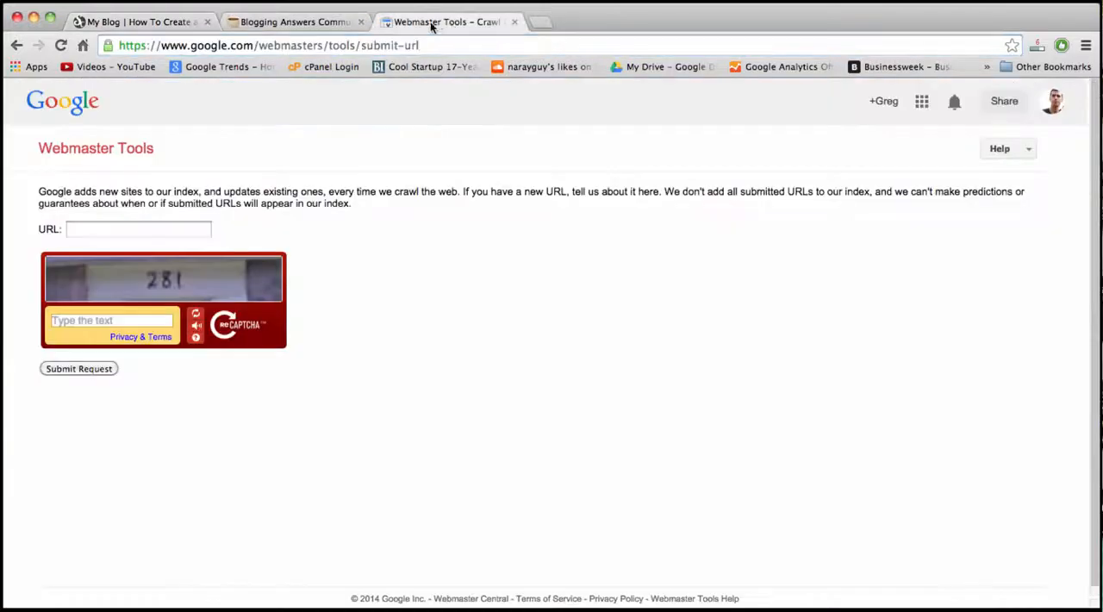
pyautogui.click(102, 228)
pyautogui.press('super+v')
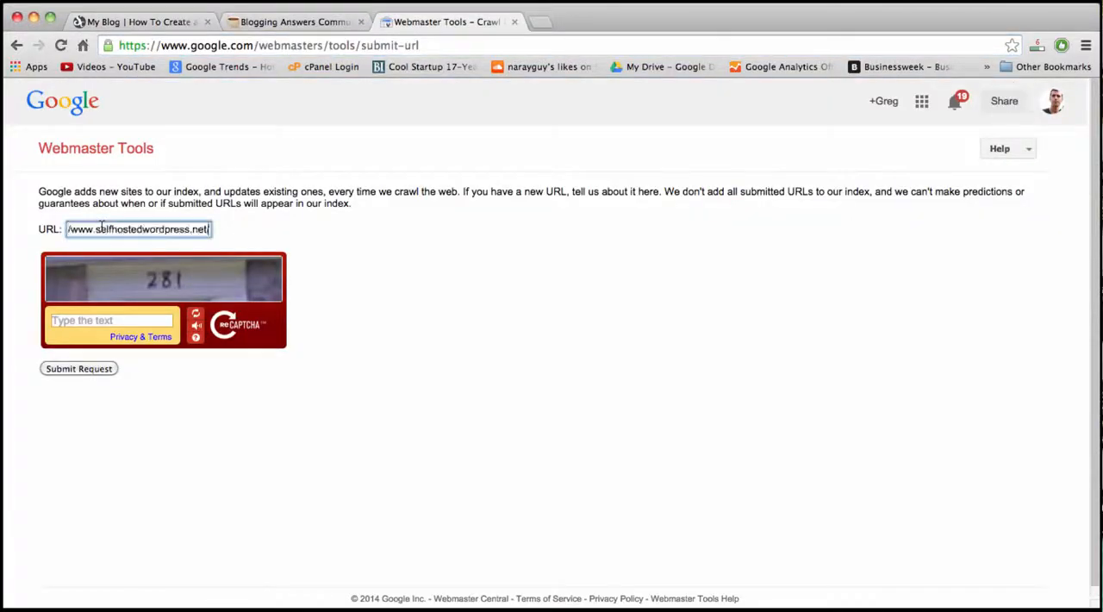
# Submit the URL request to Google with the CAPTCHA text filled in, and return to the blog's home page.
pyautogui.click(78, 321)
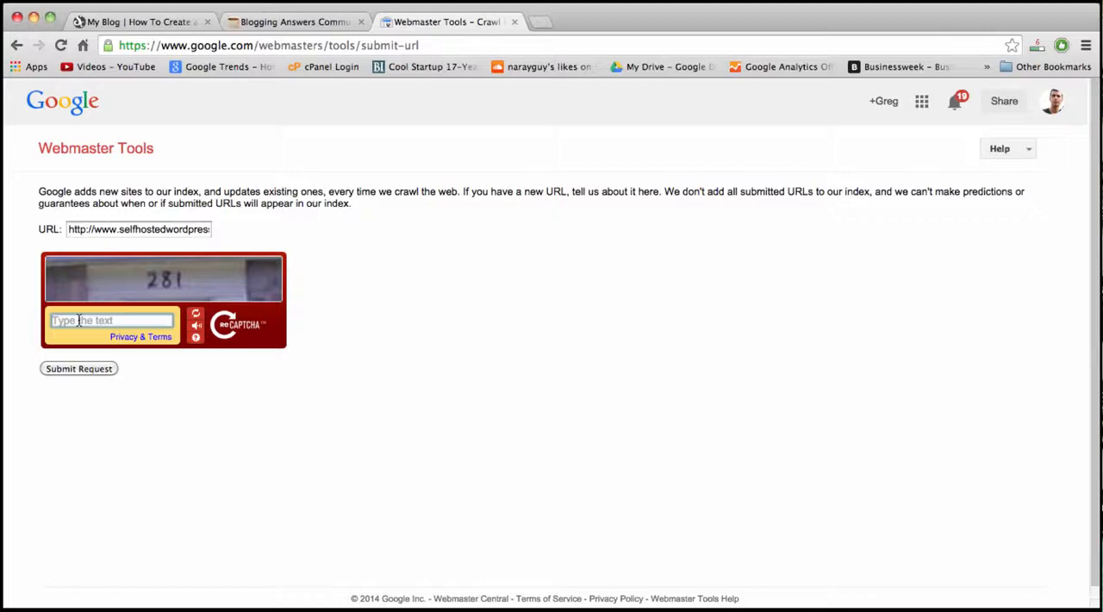
pyautogui.write('281')
pyautogui.click(73, 369)
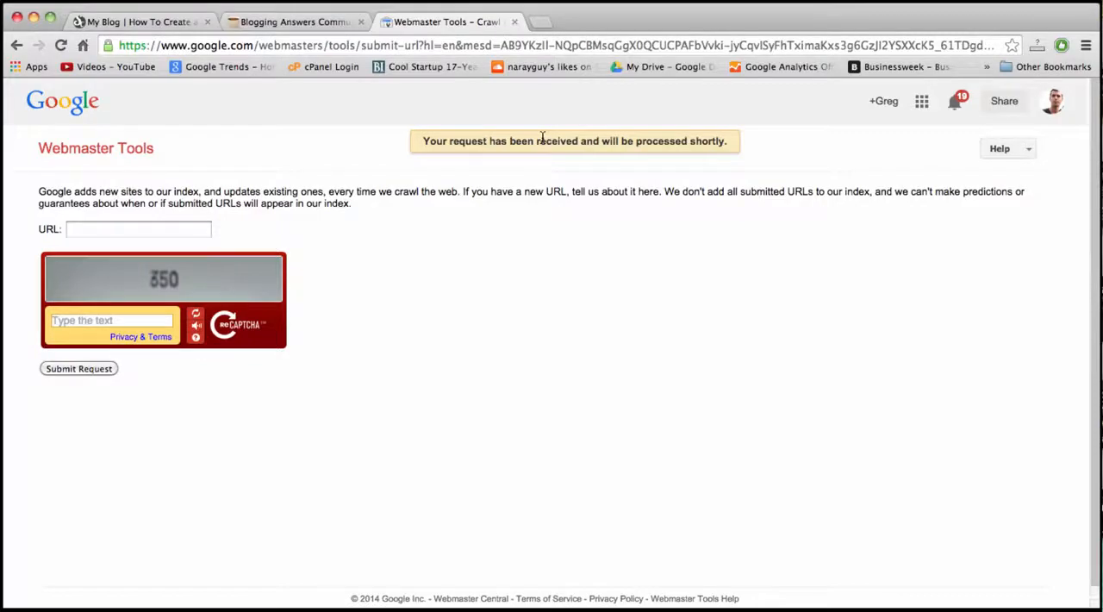
pyautogui.click(142, 30)
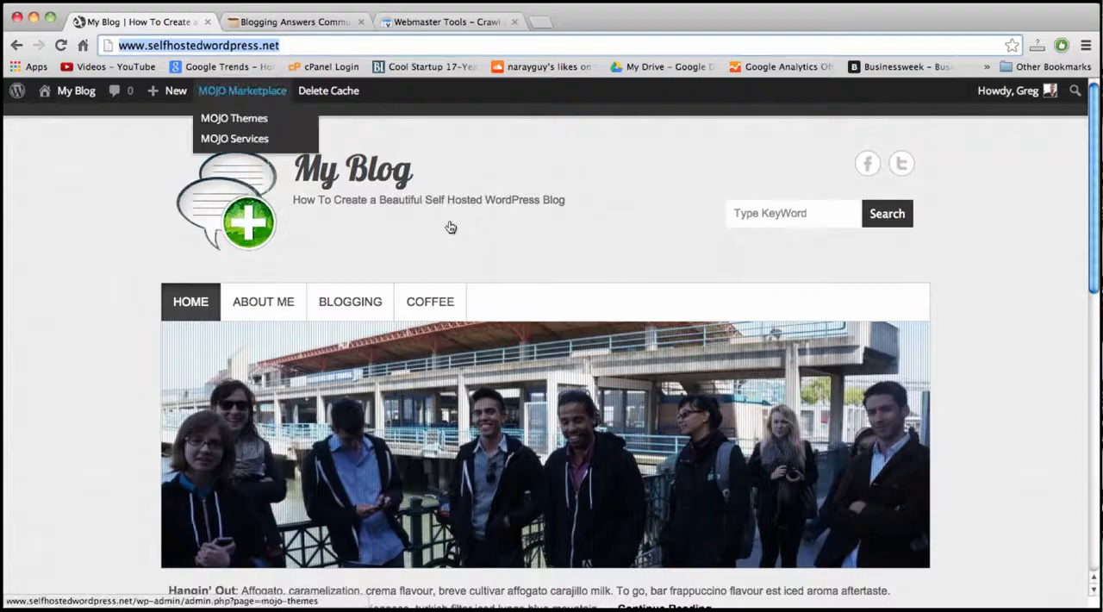
pyautogui.click(533, 207)
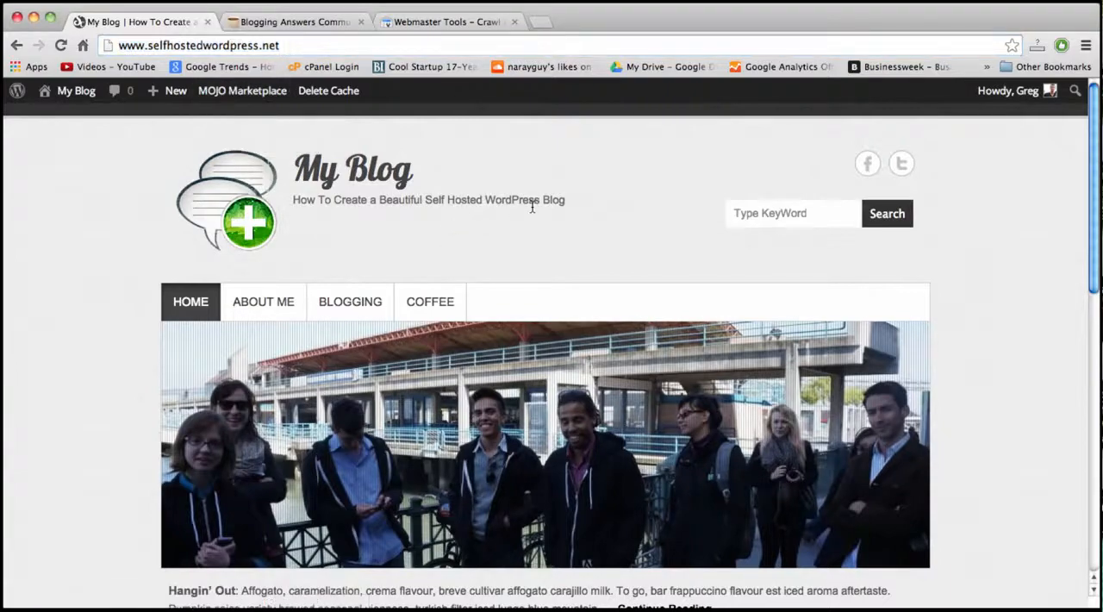